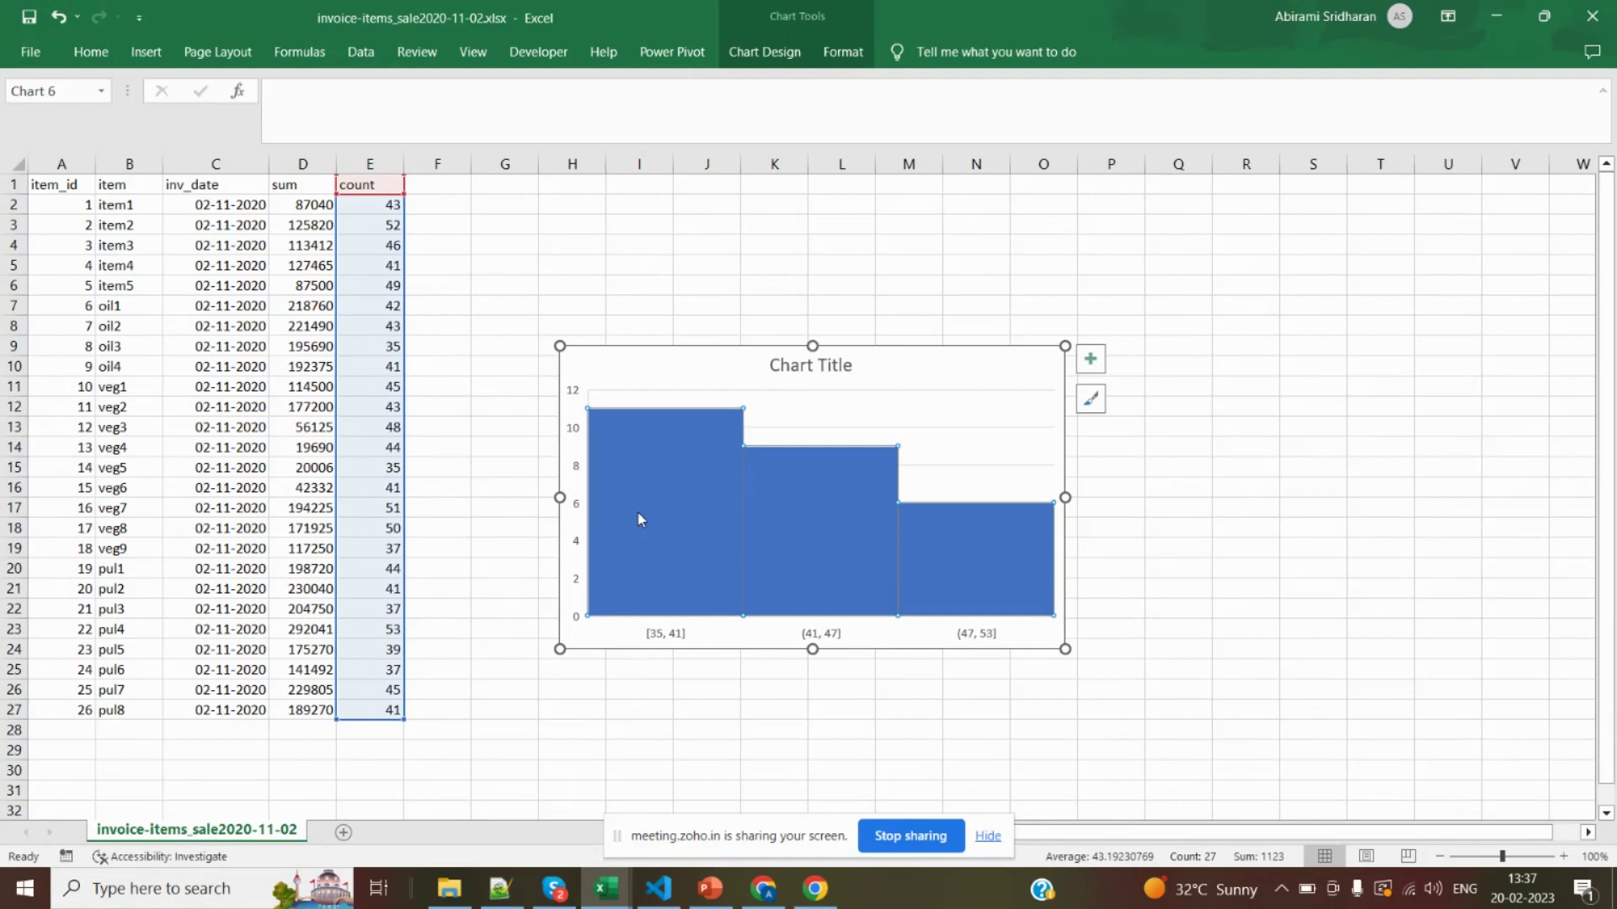
Review the inv_date column, switch to the PowerPoint presentation and add an empty bullet below the Histogram line
left_click(227, 159)
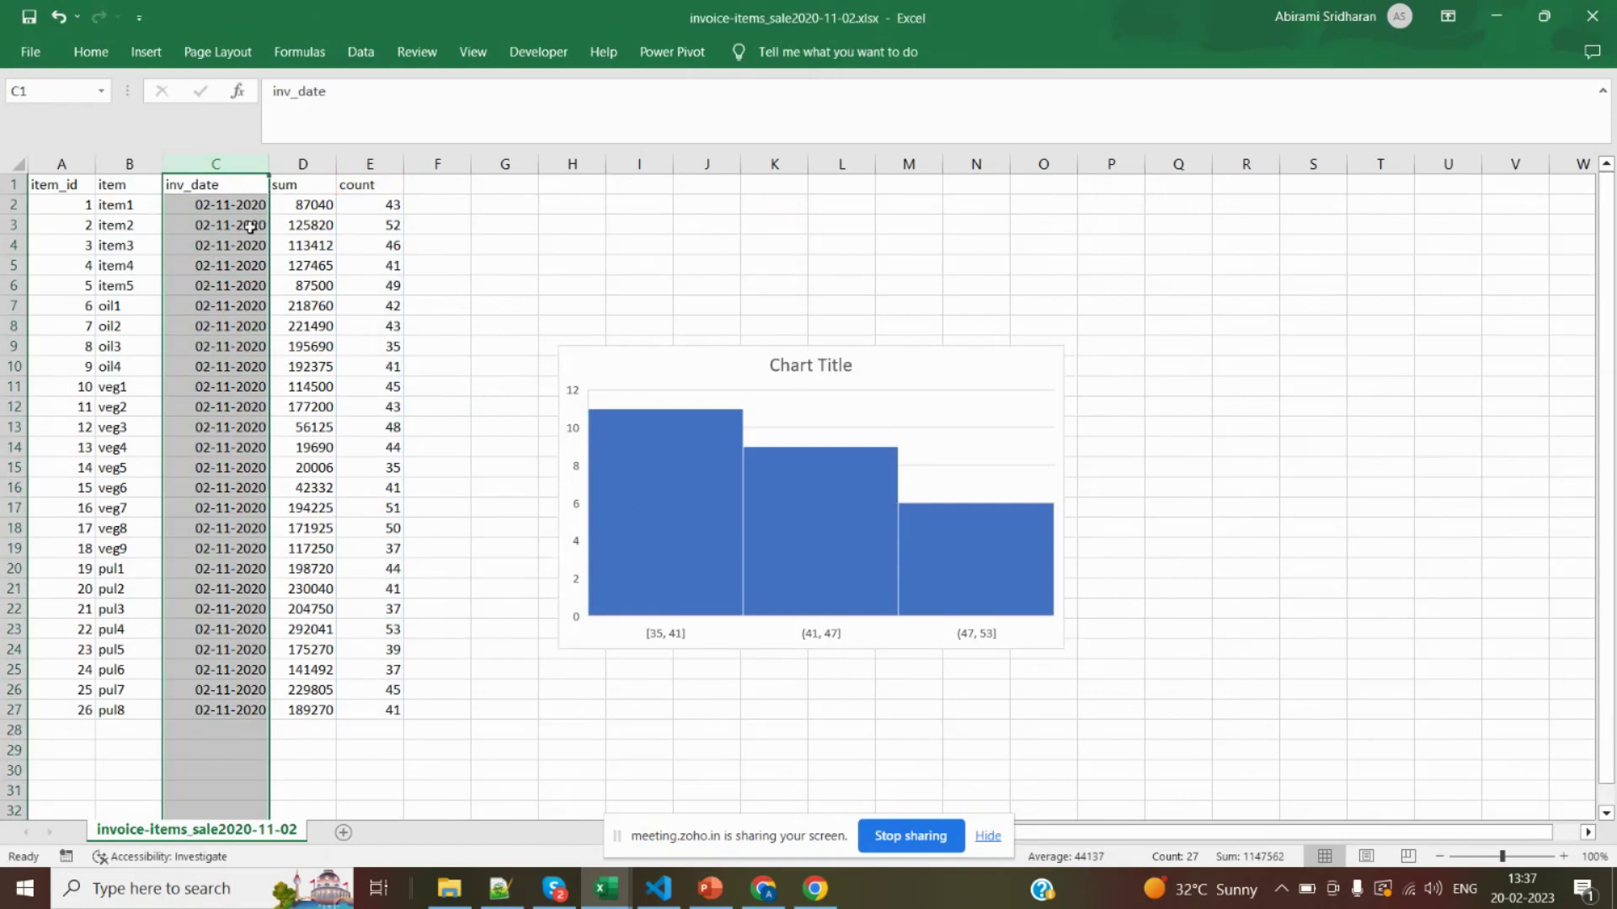
left_click(479, 401)
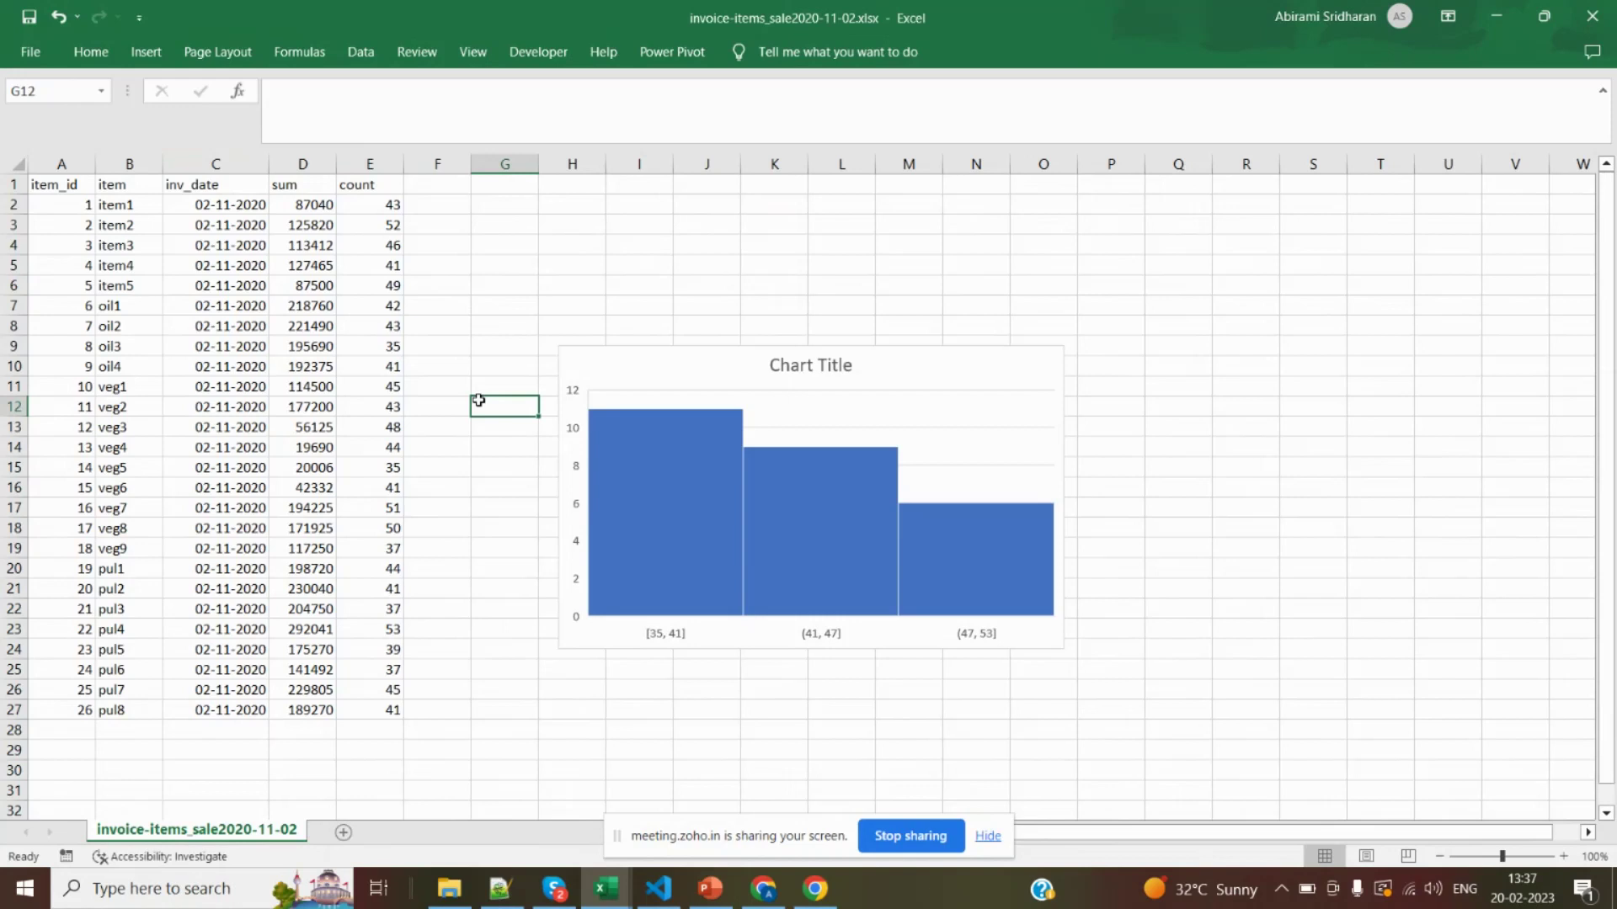
key("alt+Tab")
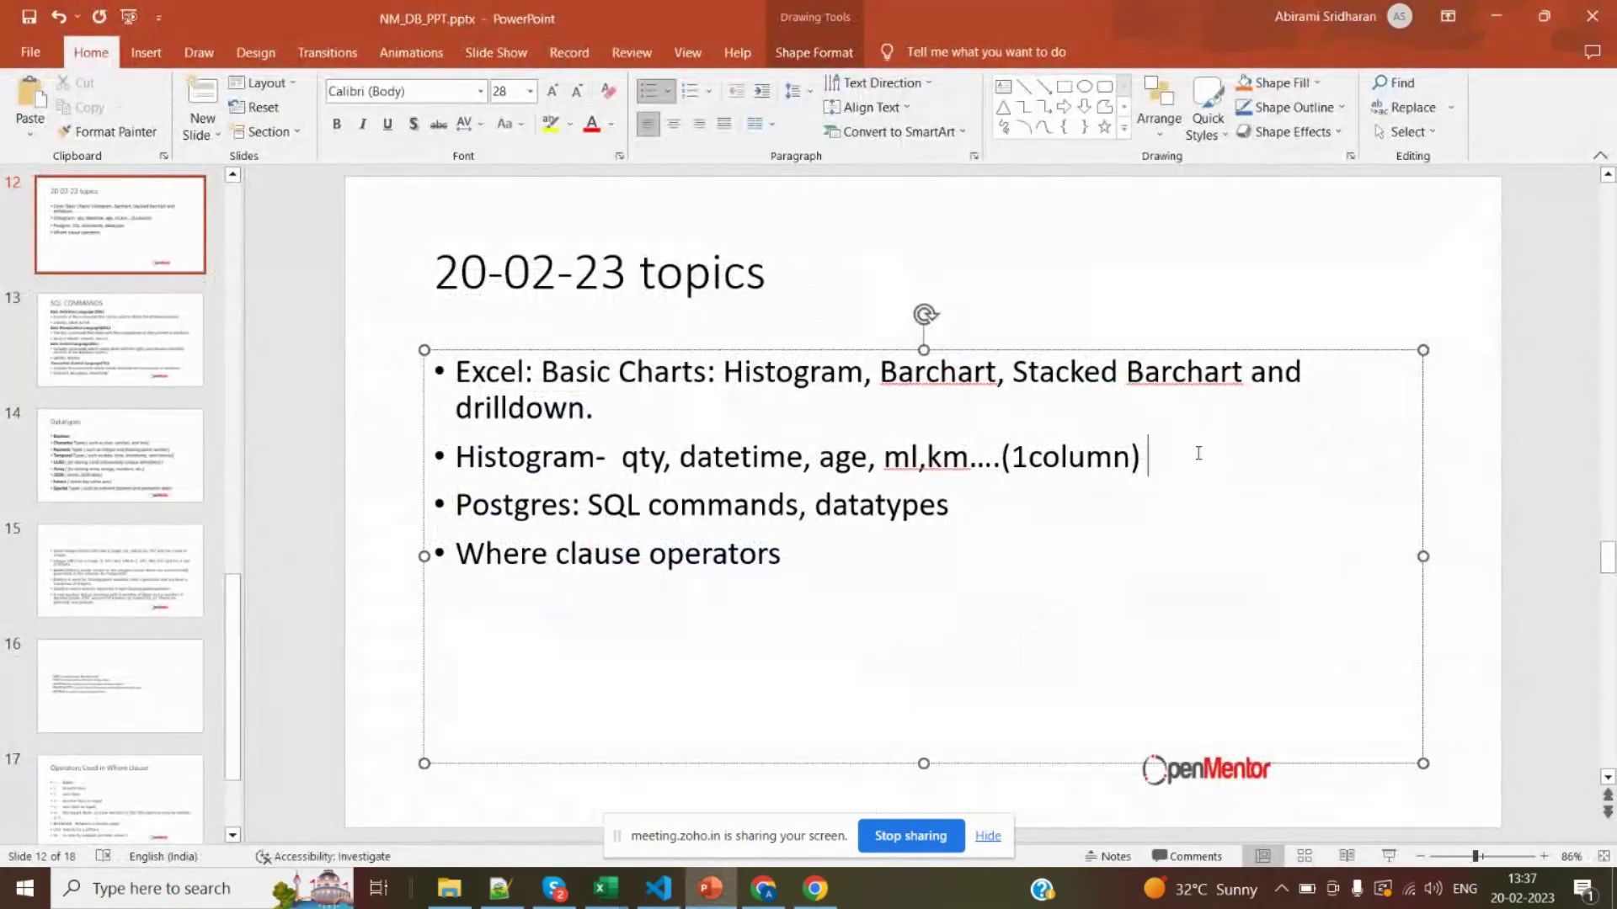
key("Return")
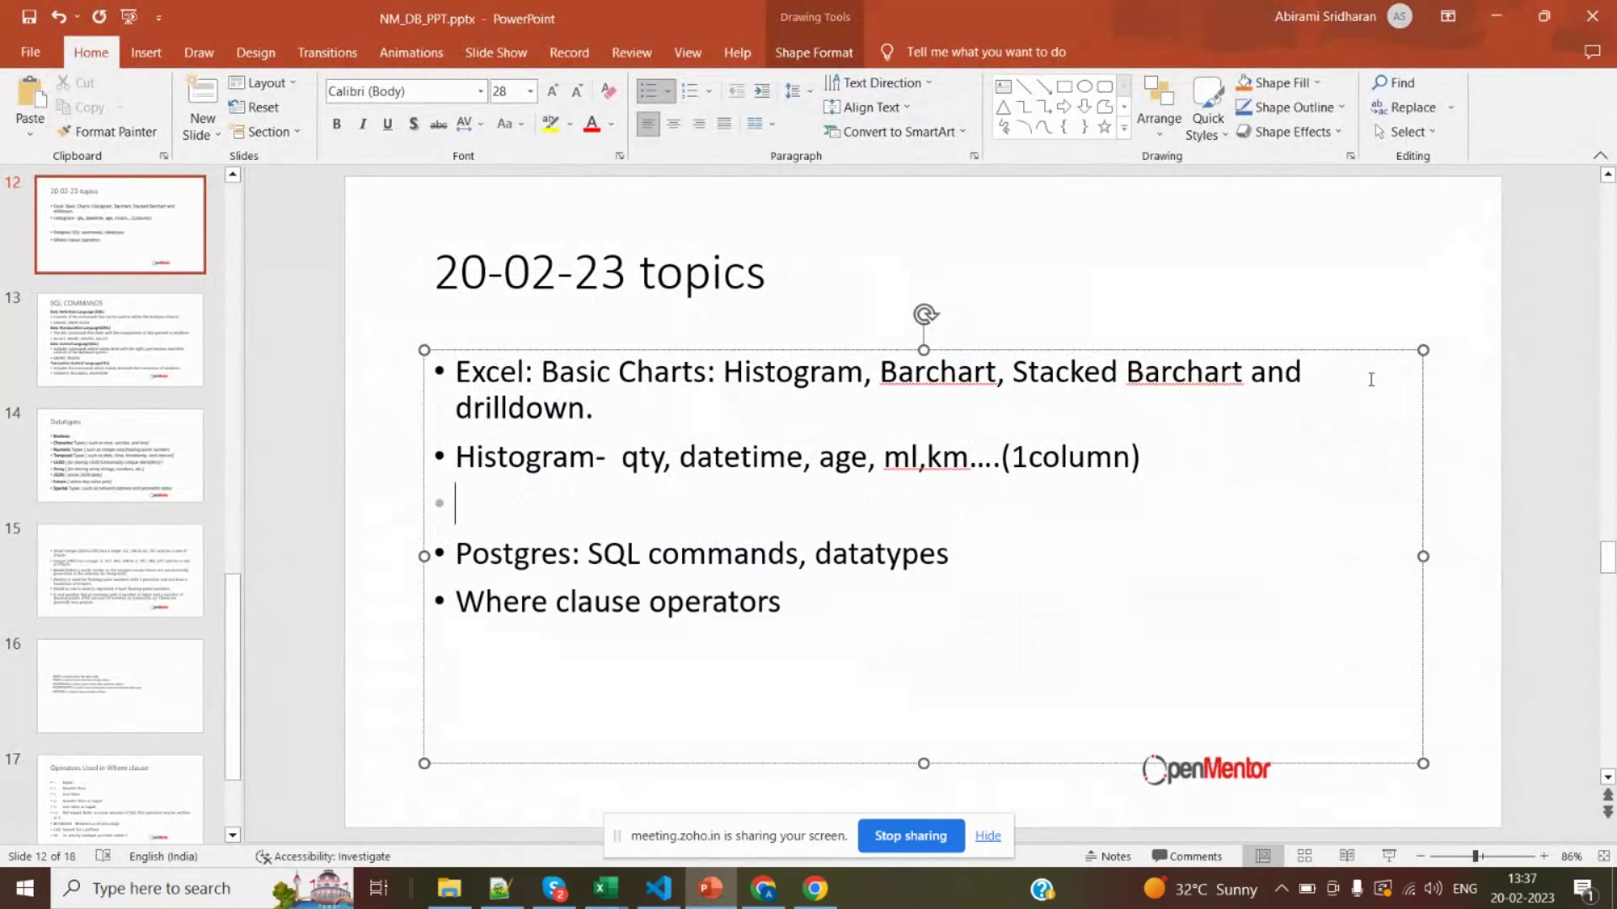
Switch to the Zoho meeting in Chrome, view the attendees' Q&A and shift the screen-sharing bar aside
key("alt+Tab")
key("alt+Tab")
key("alt+Tab")
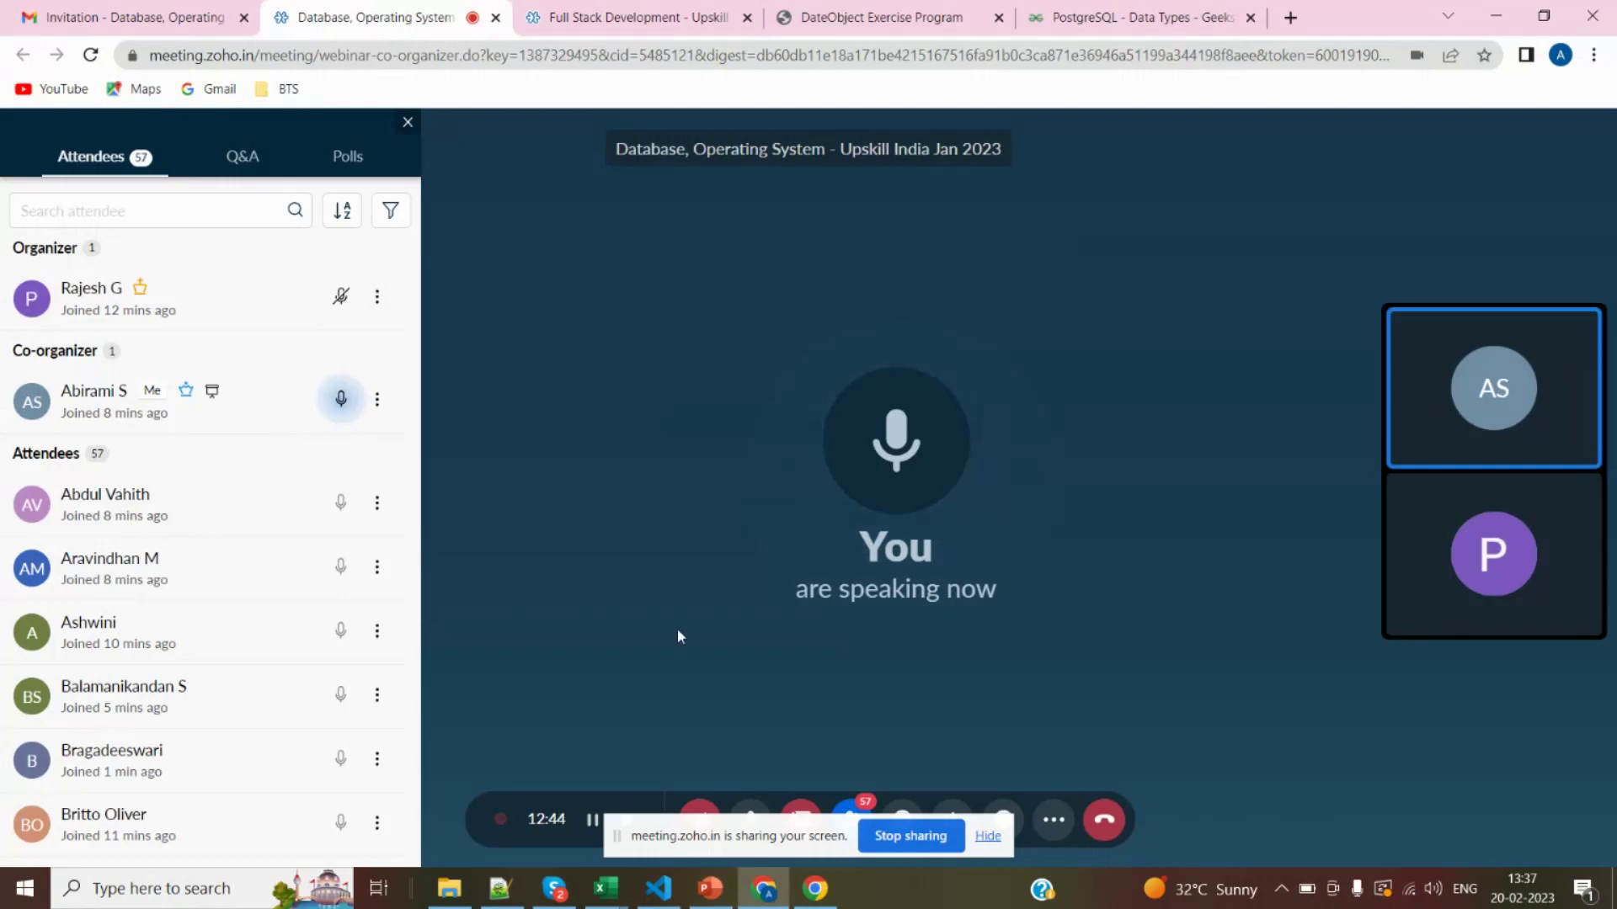
left_click(345, 158)
left_click(241, 158)
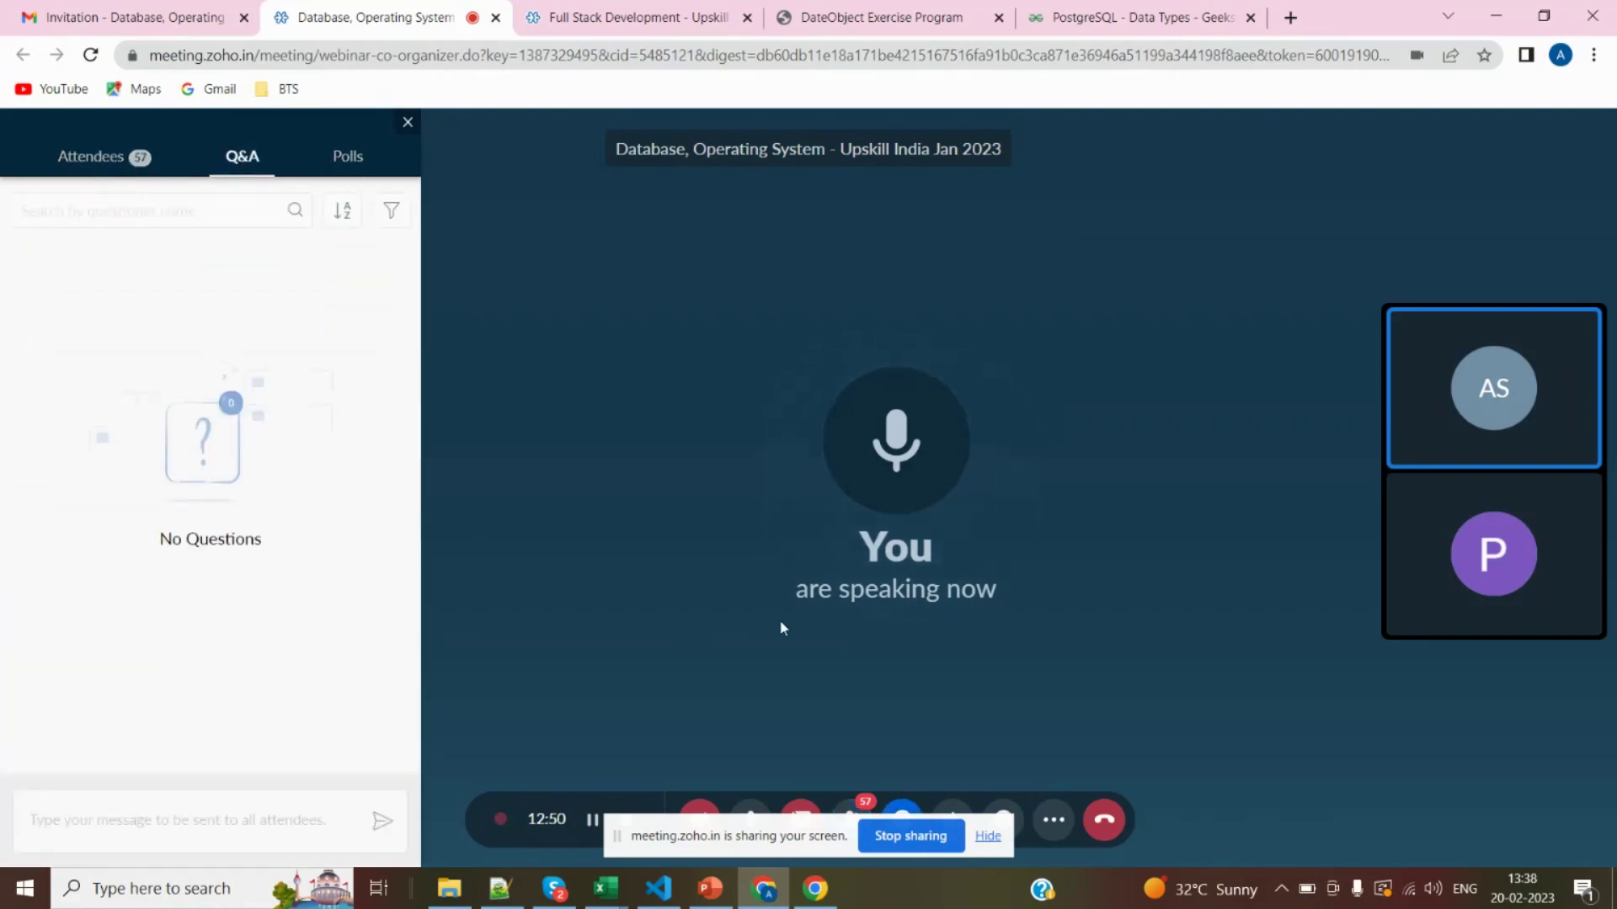
left_click_drag(787, 840, 863, 828)
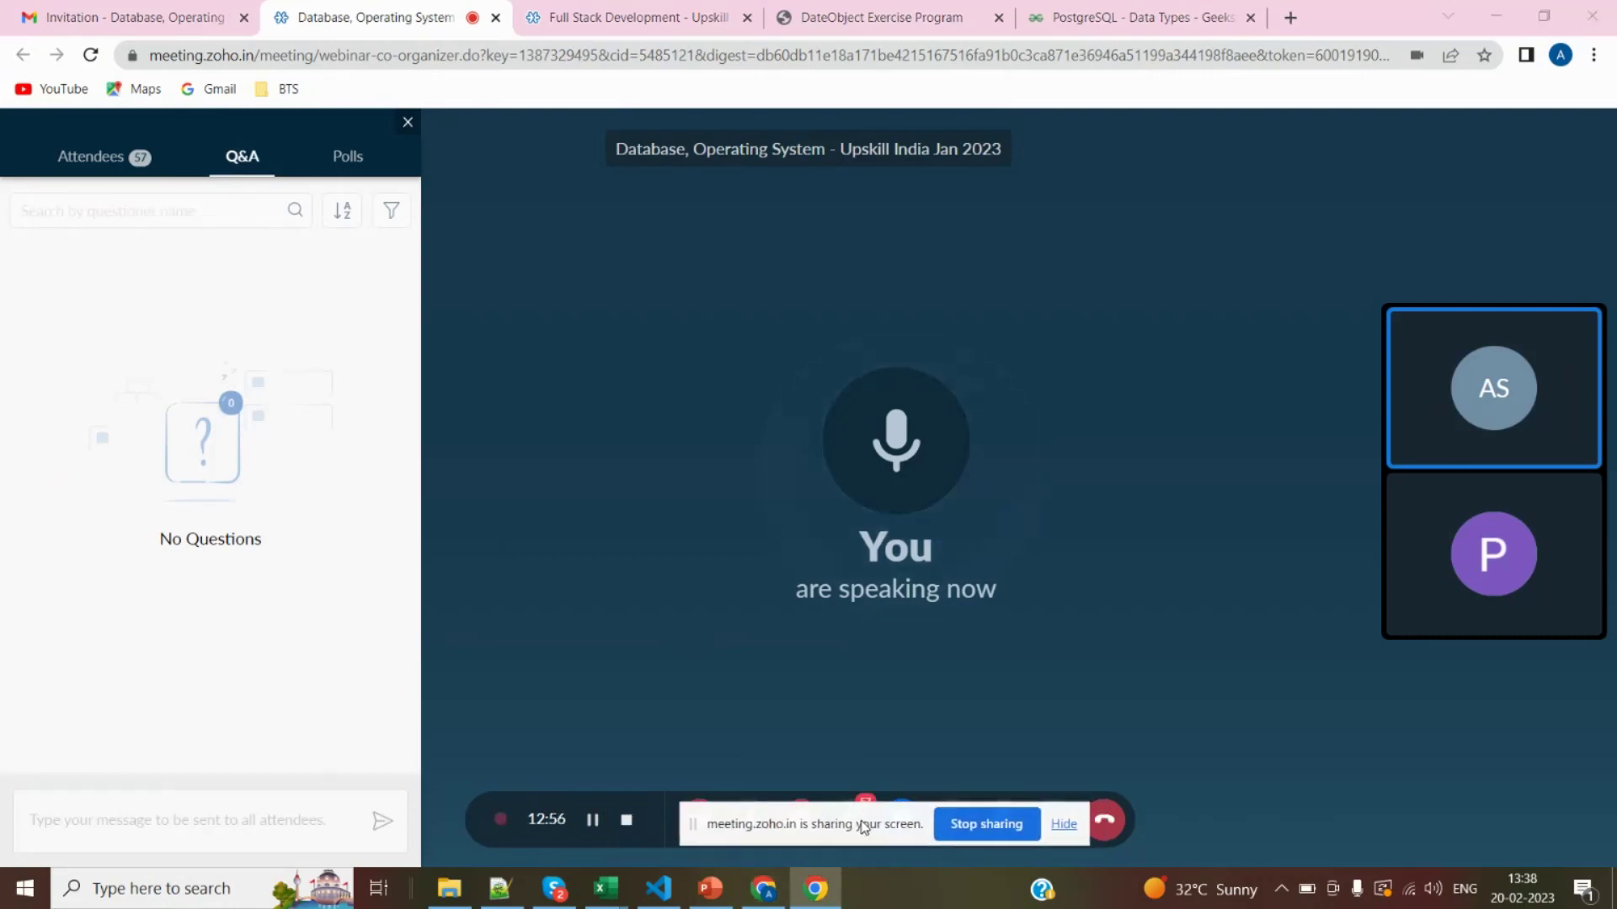
Switch to the invoice-items Excel workbook and move the histogram up and closer to the data table
key("alt+Tab")
key("Tab")
key("Tab")
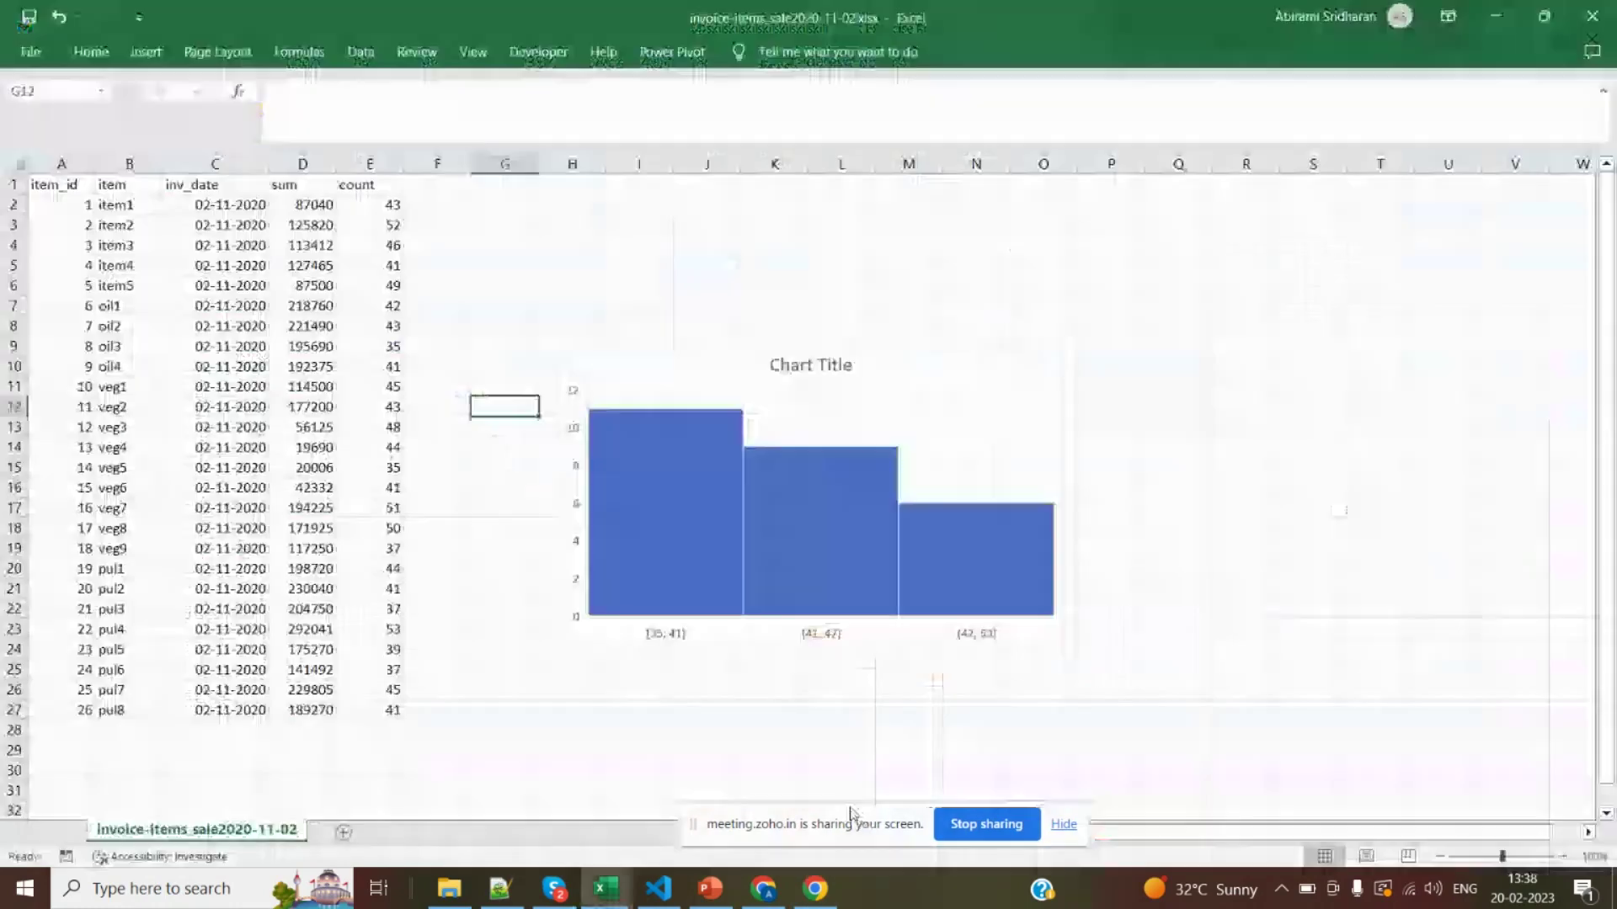
left_click(554, 635)
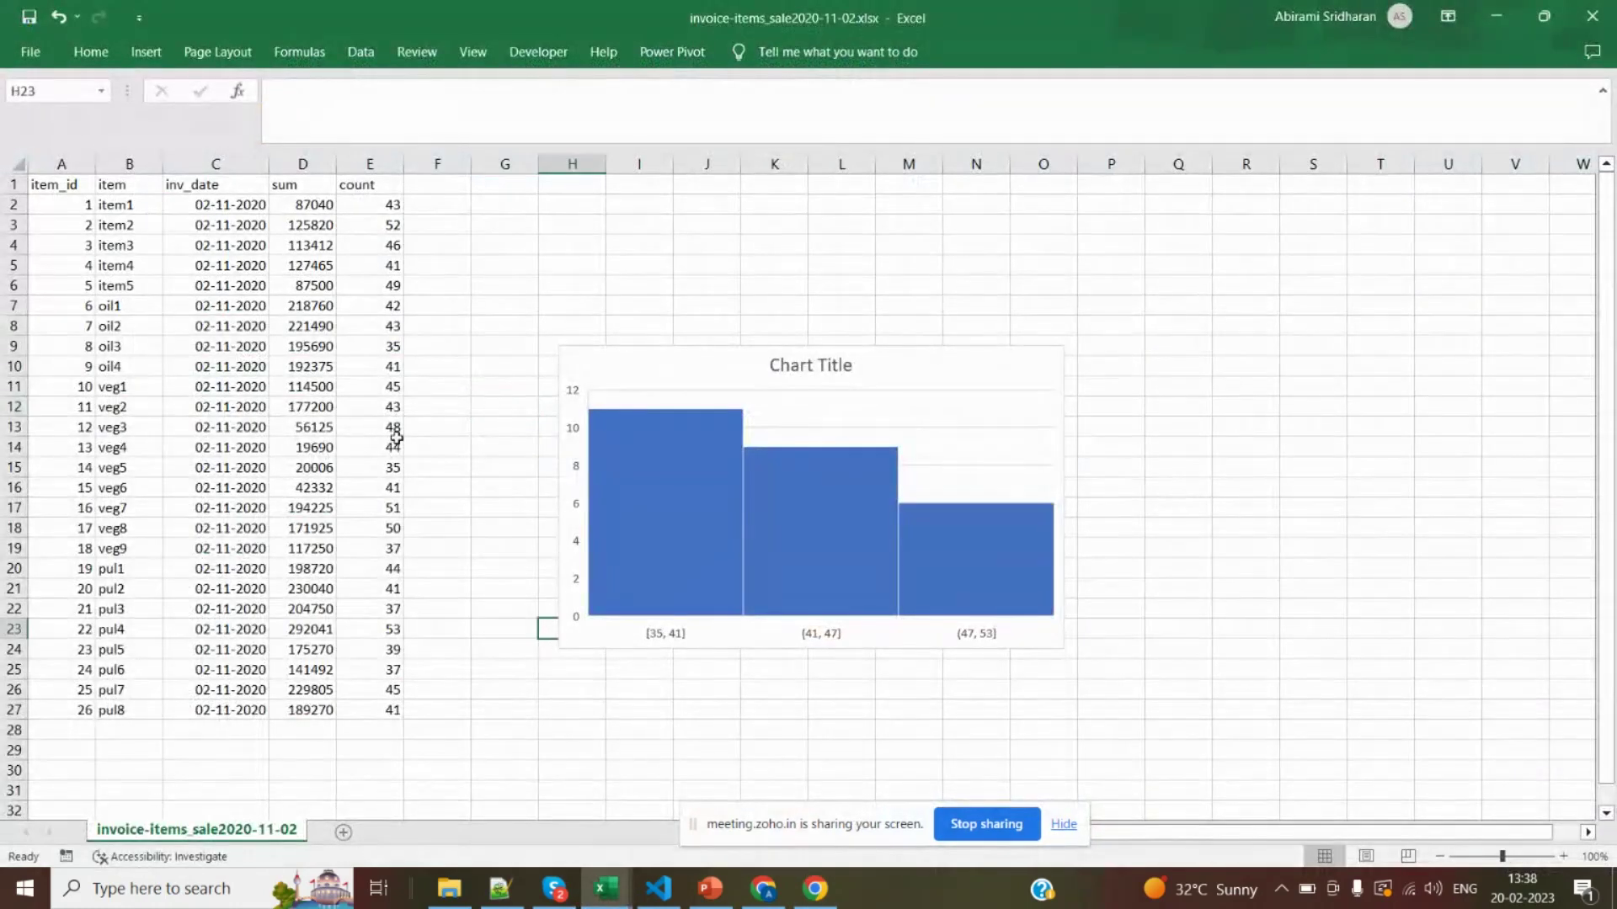
left_click_drag(60, 183, 382, 735)
left_click(459, 731)
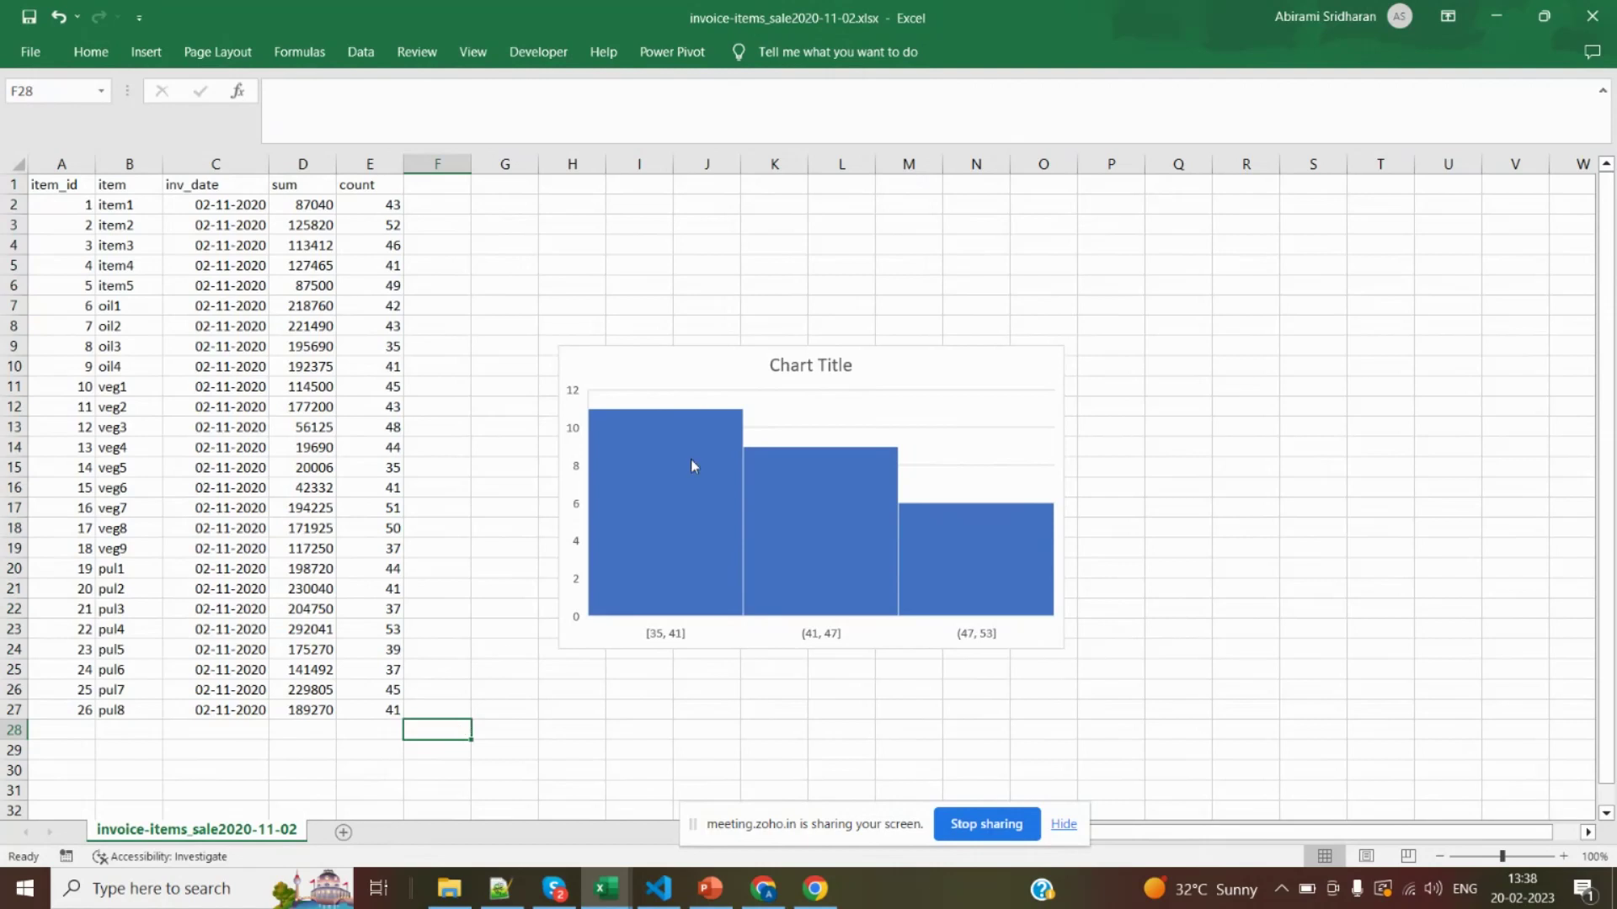
left_click_drag(660, 368, 600, 253)
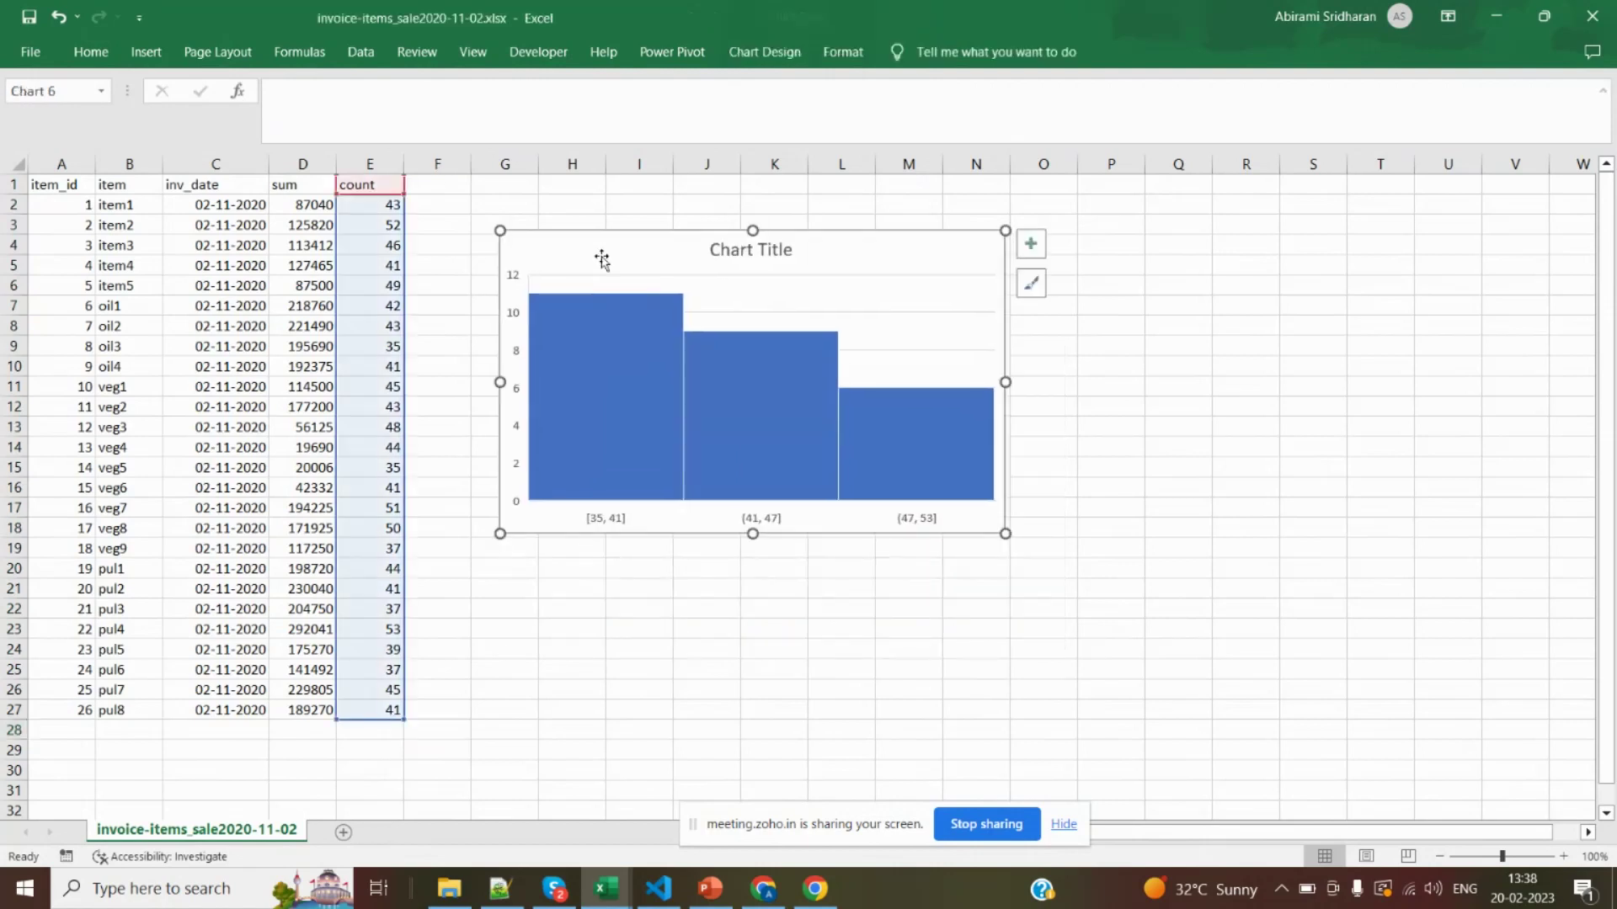
left_click(692, 589)
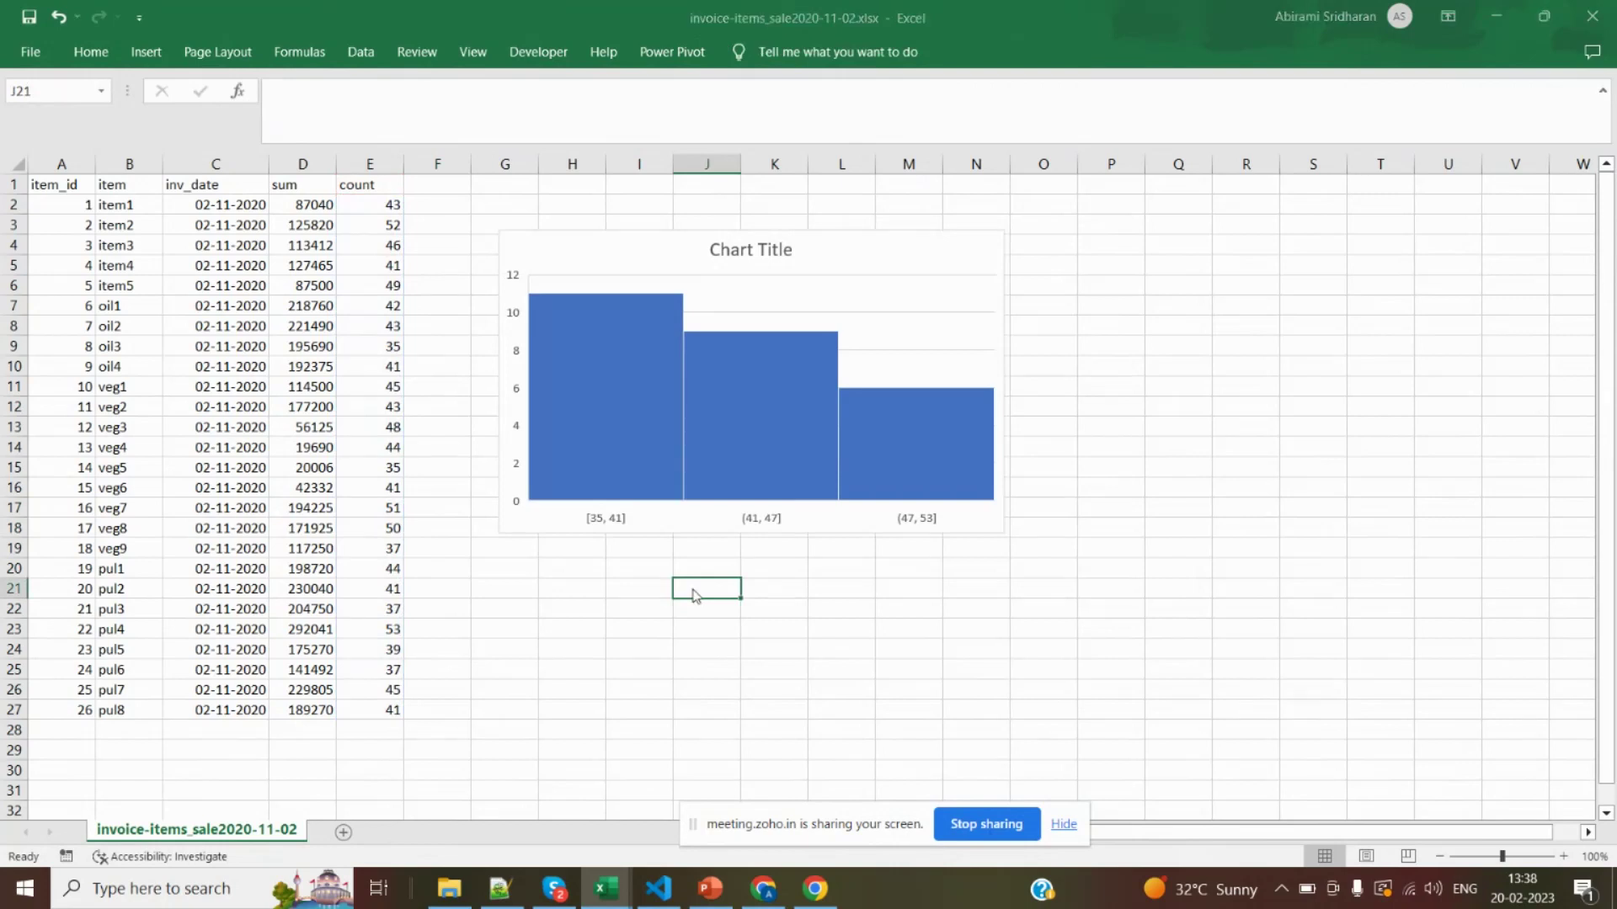
Switch to the PowerPoint presentation and copy the word "Barchart" into the empty bullet, followed by a dash
key("alt+Tab")
key("alt+Tab")
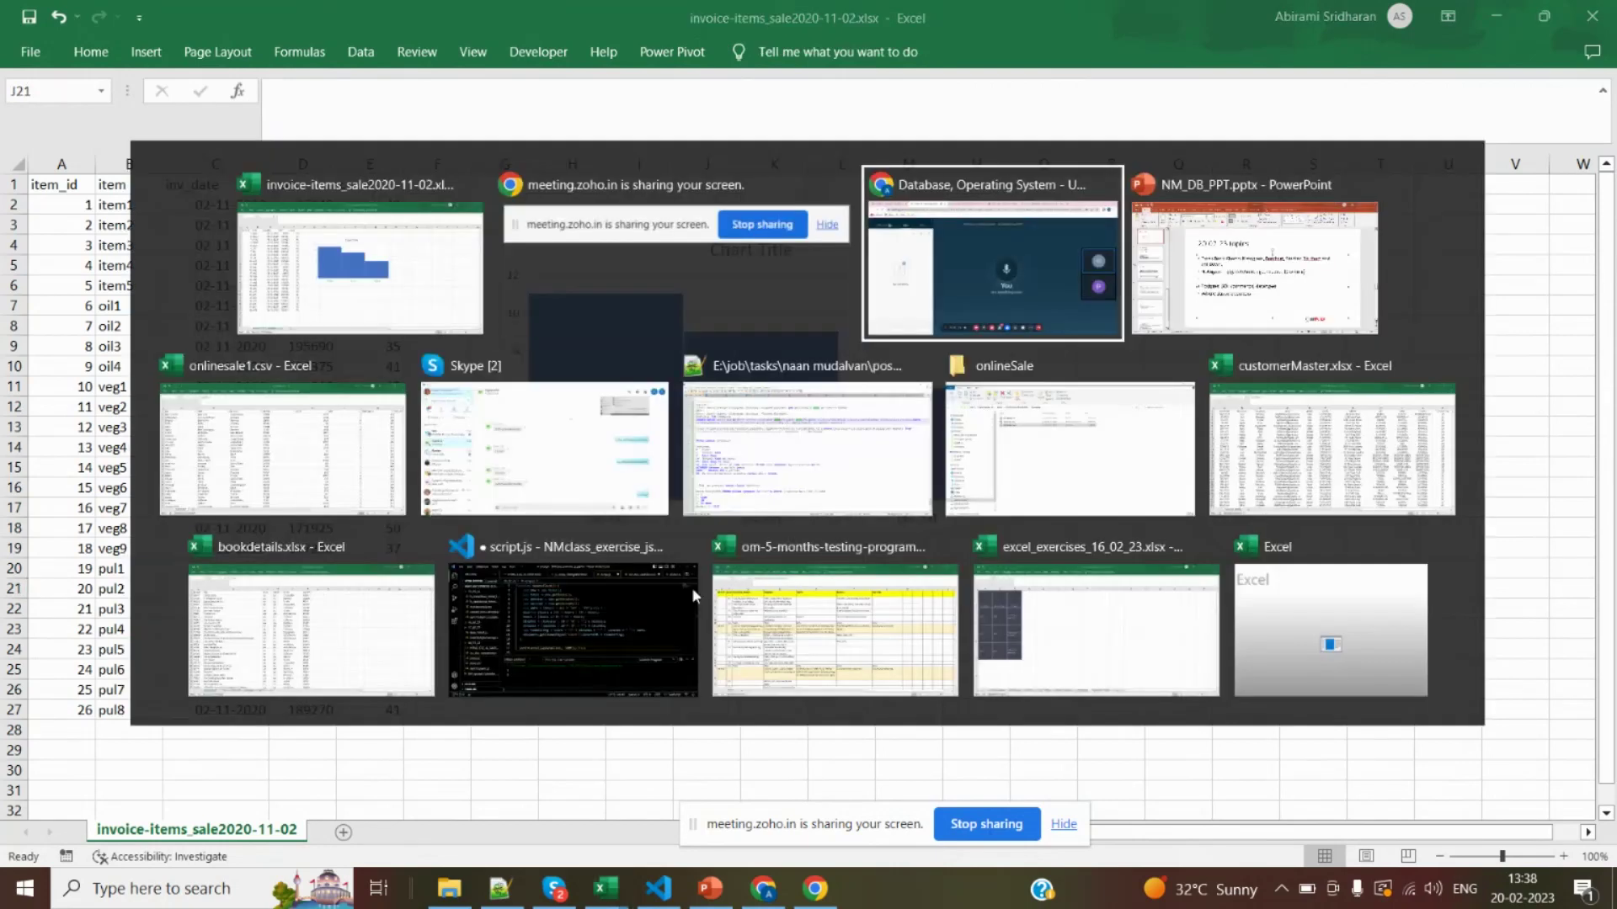
key("alt+Tab")
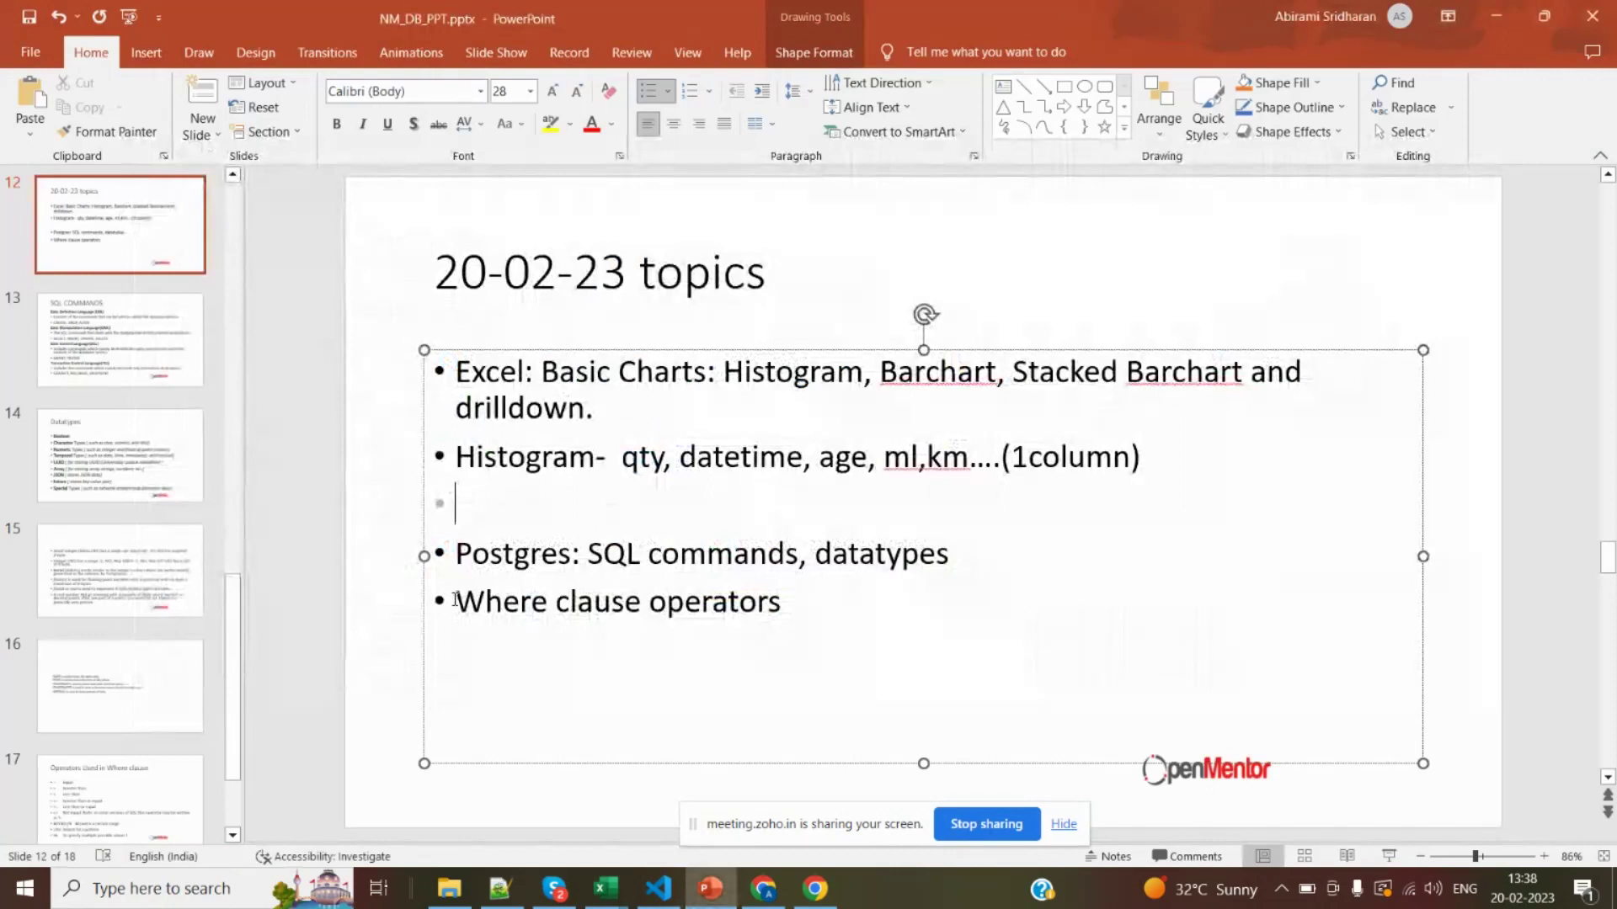
double_click(932, 386)
key("ctrl+c")
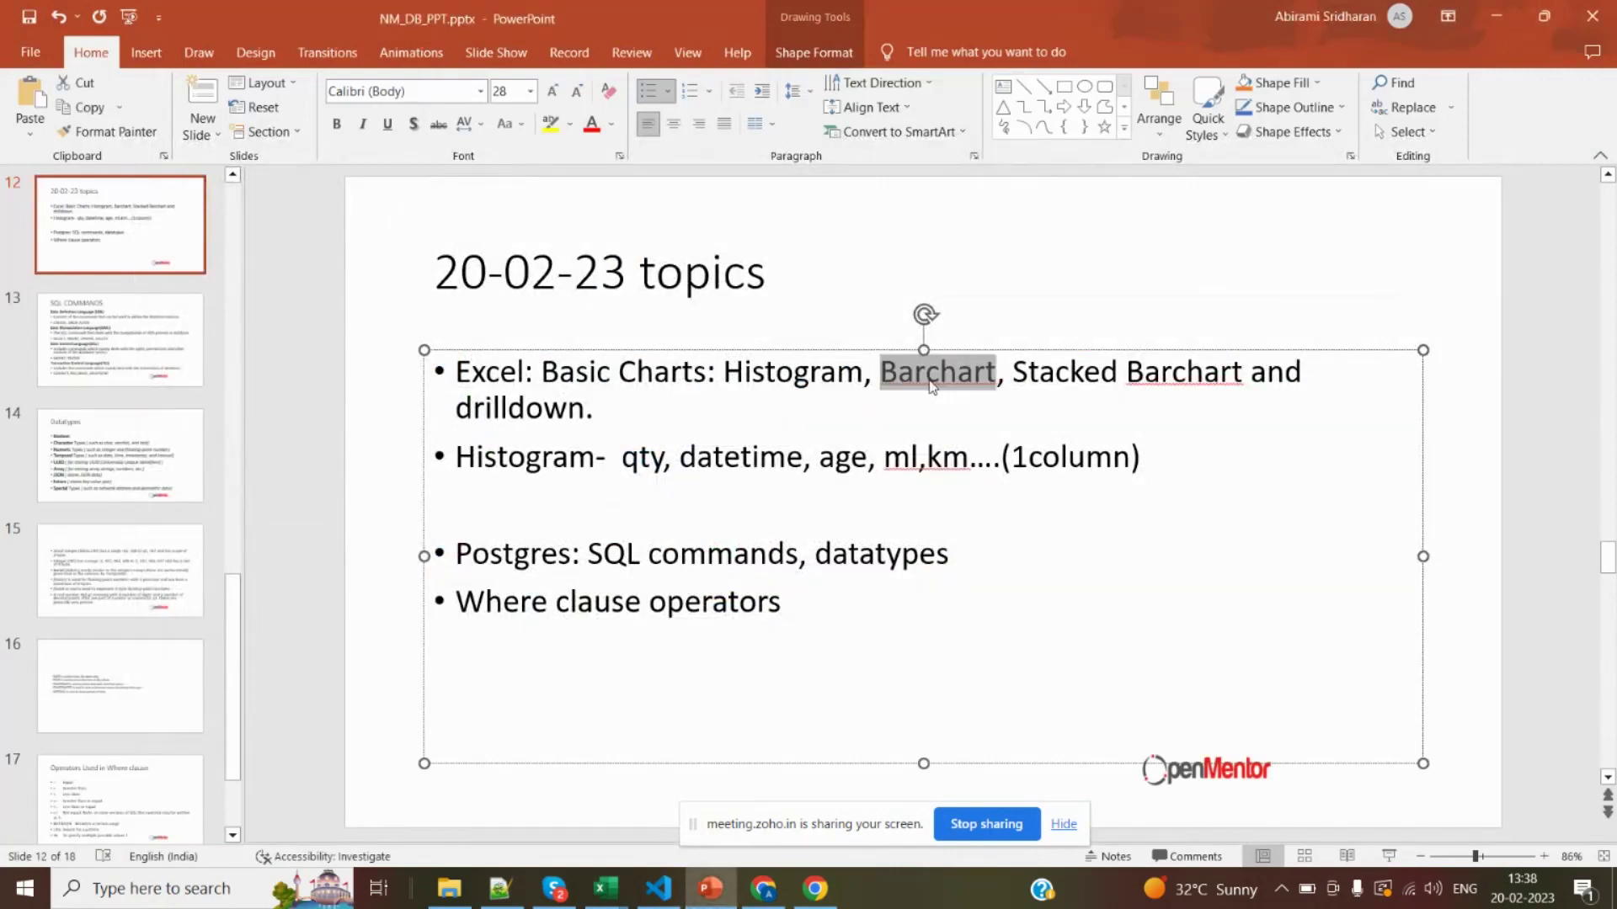
left_click(494, 491)
key("ctrl+v")
type("- ")
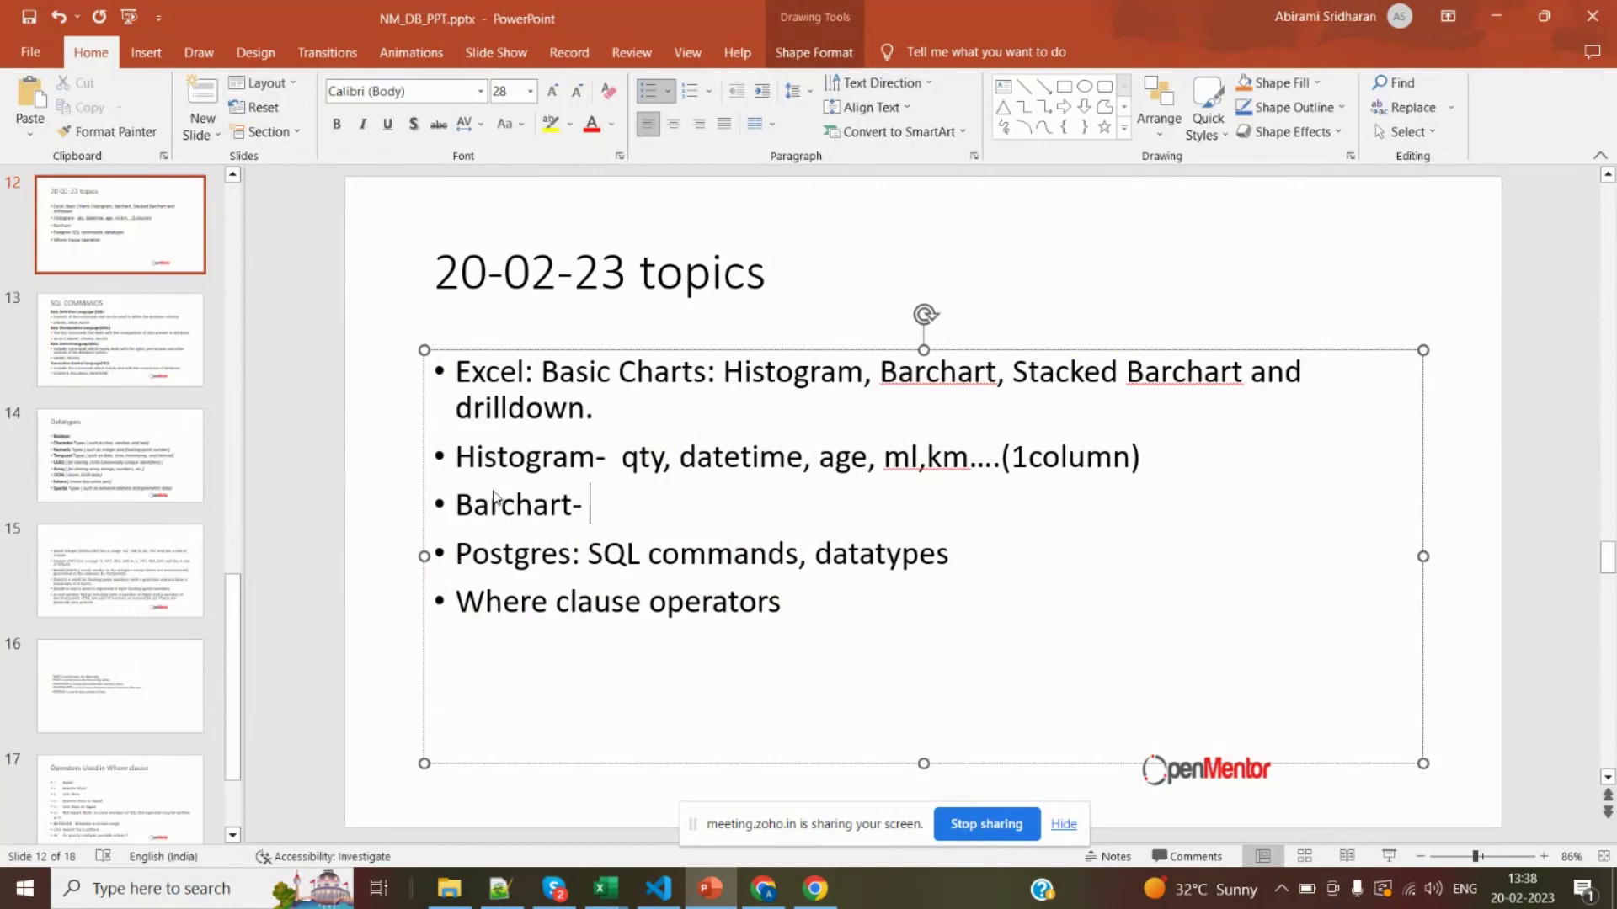
Complete the Barchart bullet with the text "1 dimention, 1 measure(min req)"
type("1 dimention")
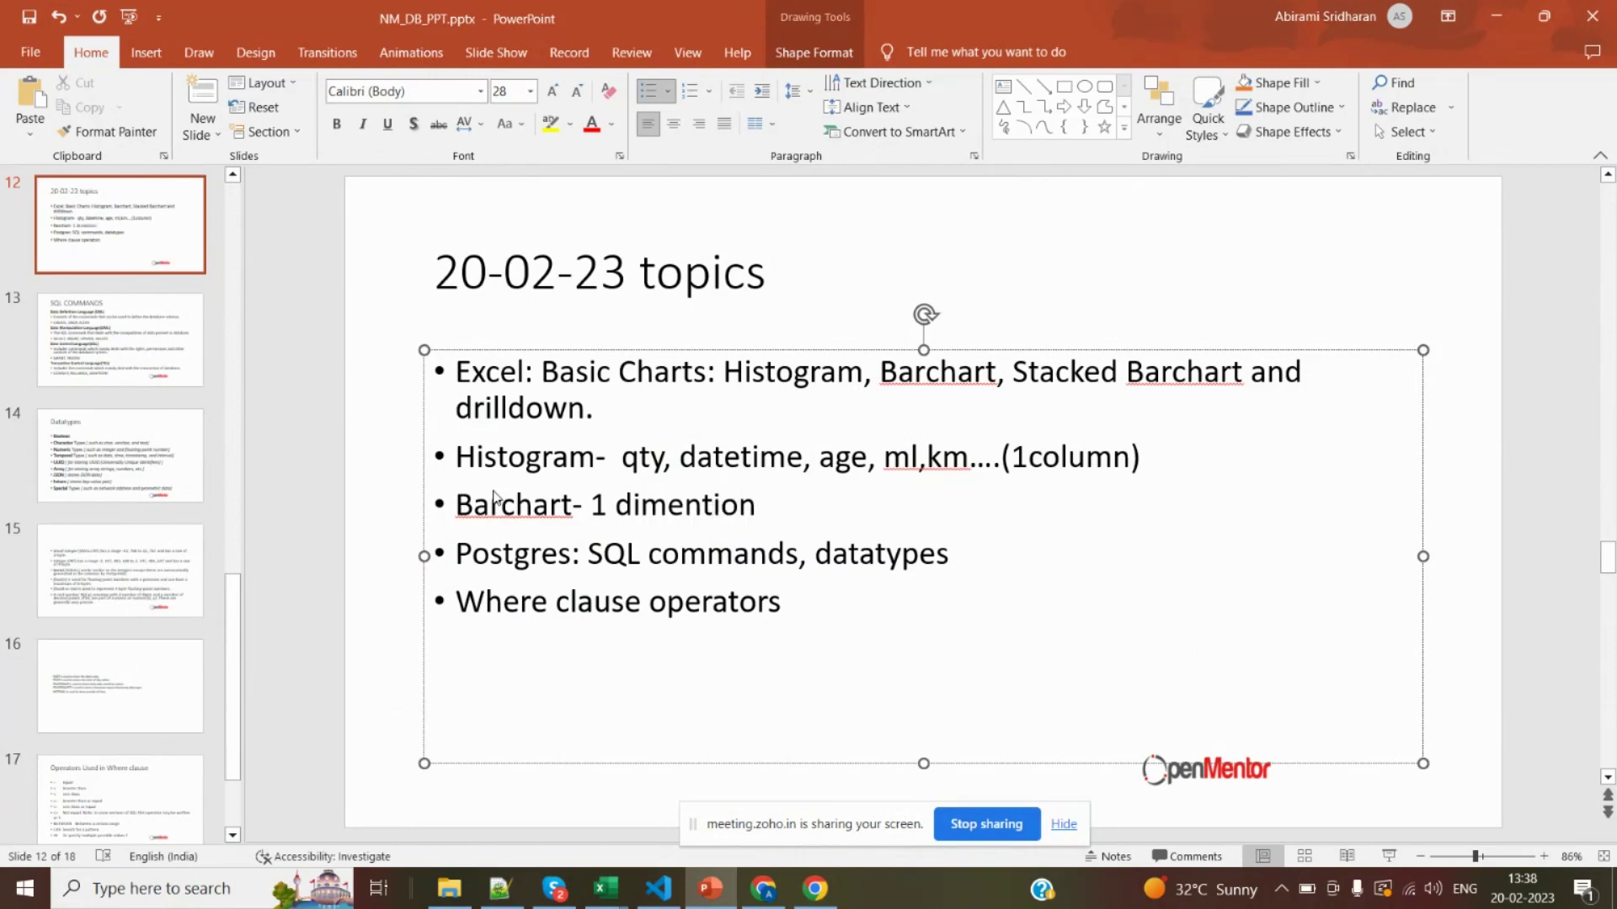
type("-")
key("BackSpace")
type(", 1 meas")
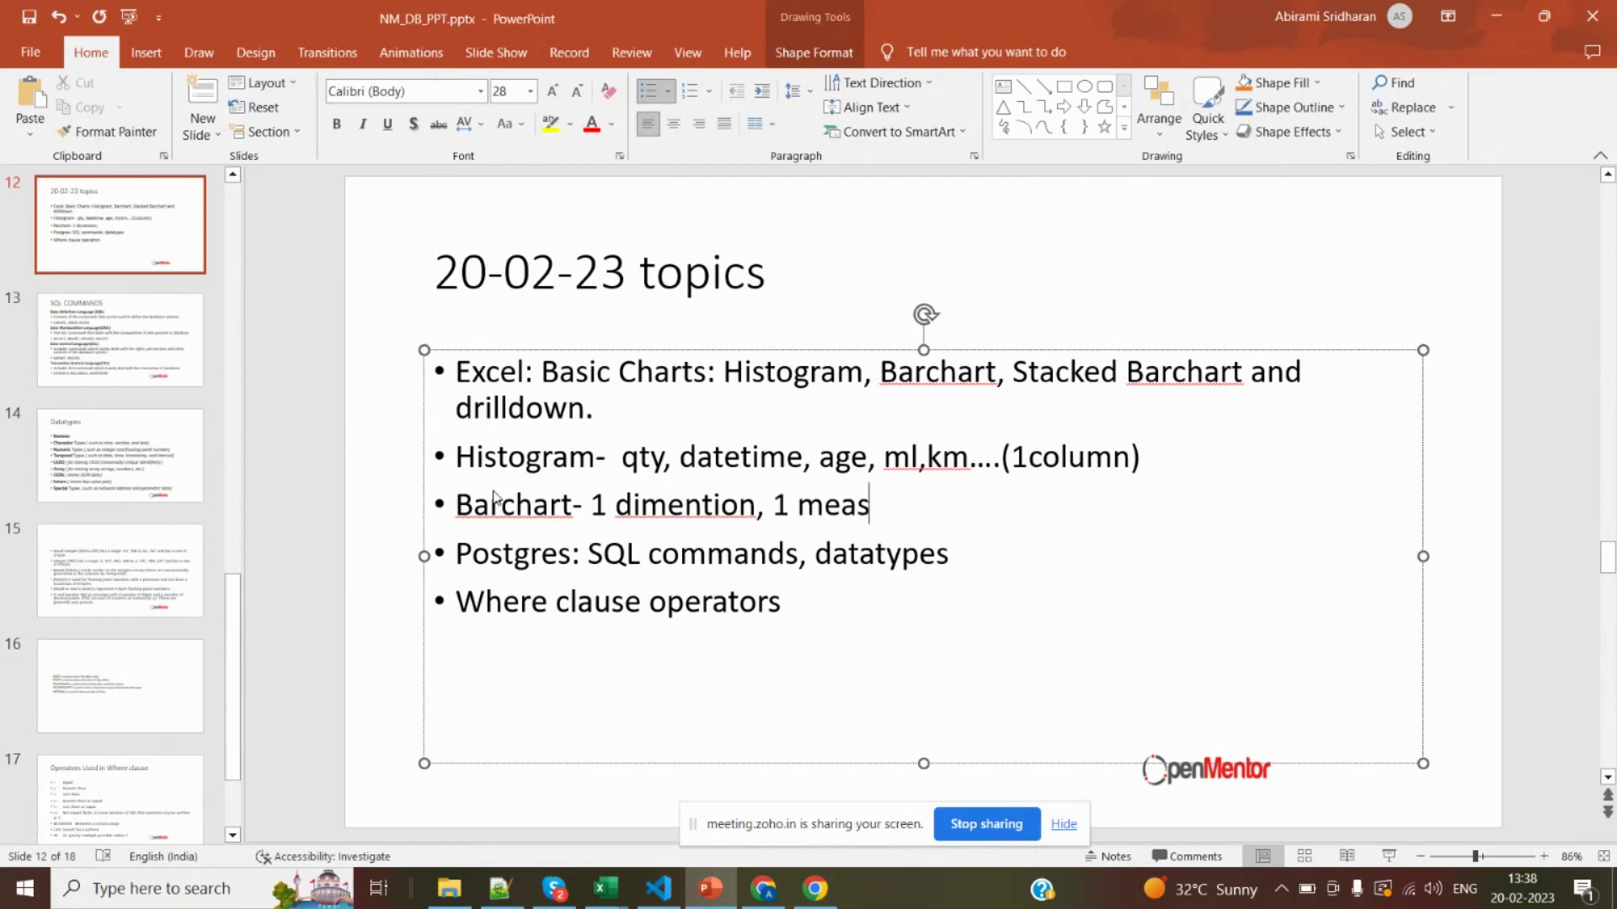
type("ure(min)")
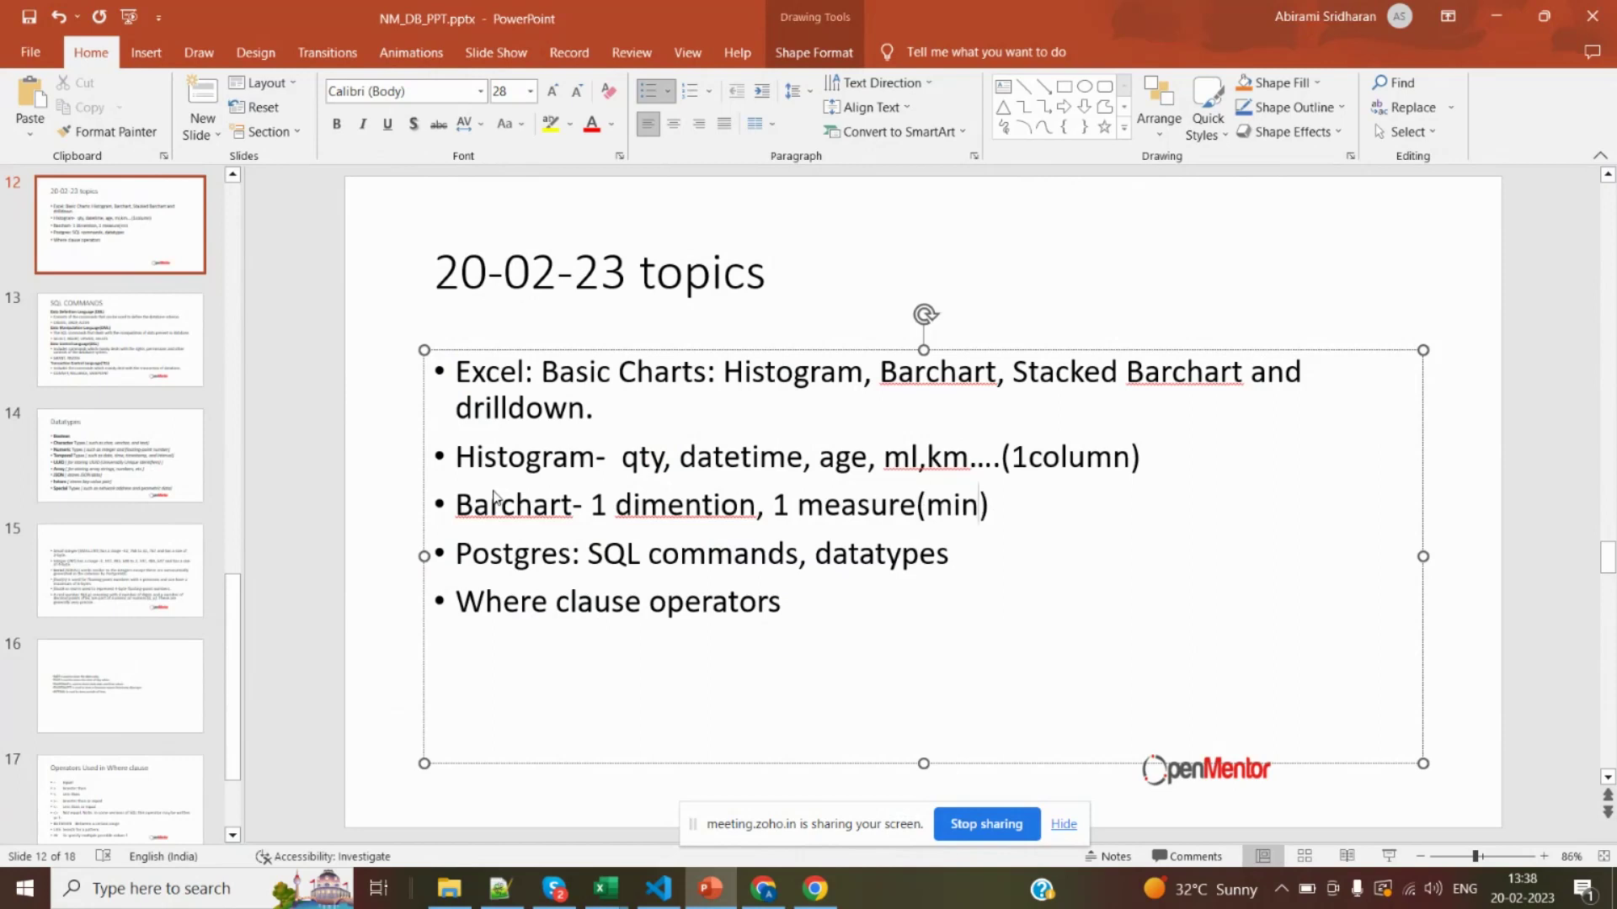
key("Left")
key("Left")
key("Right")
type("req")
Highlight "1 dimention" and "1 measure" in turn in the Barchart bullet
left_click(590, 505)
left_click_drag(590, 506, 756, 505)
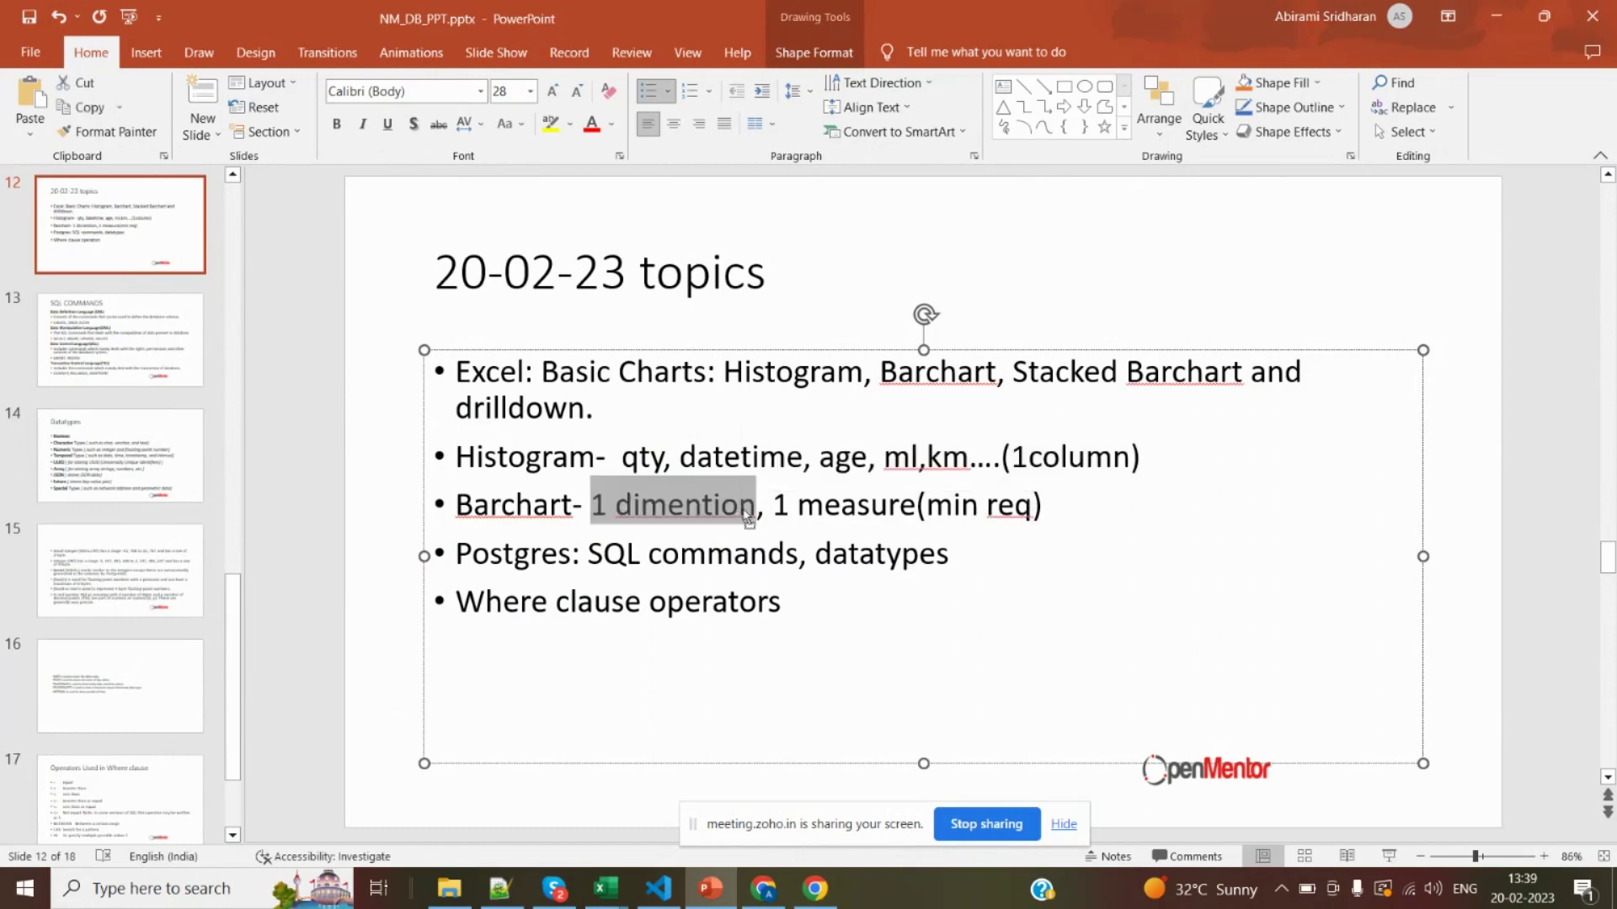
left_click(740, 508)
left_click_drag(773, 506, 943, 513)
Switch to the invoice-items Excel workbook and examine the values in the item column
key("alt+Tab")
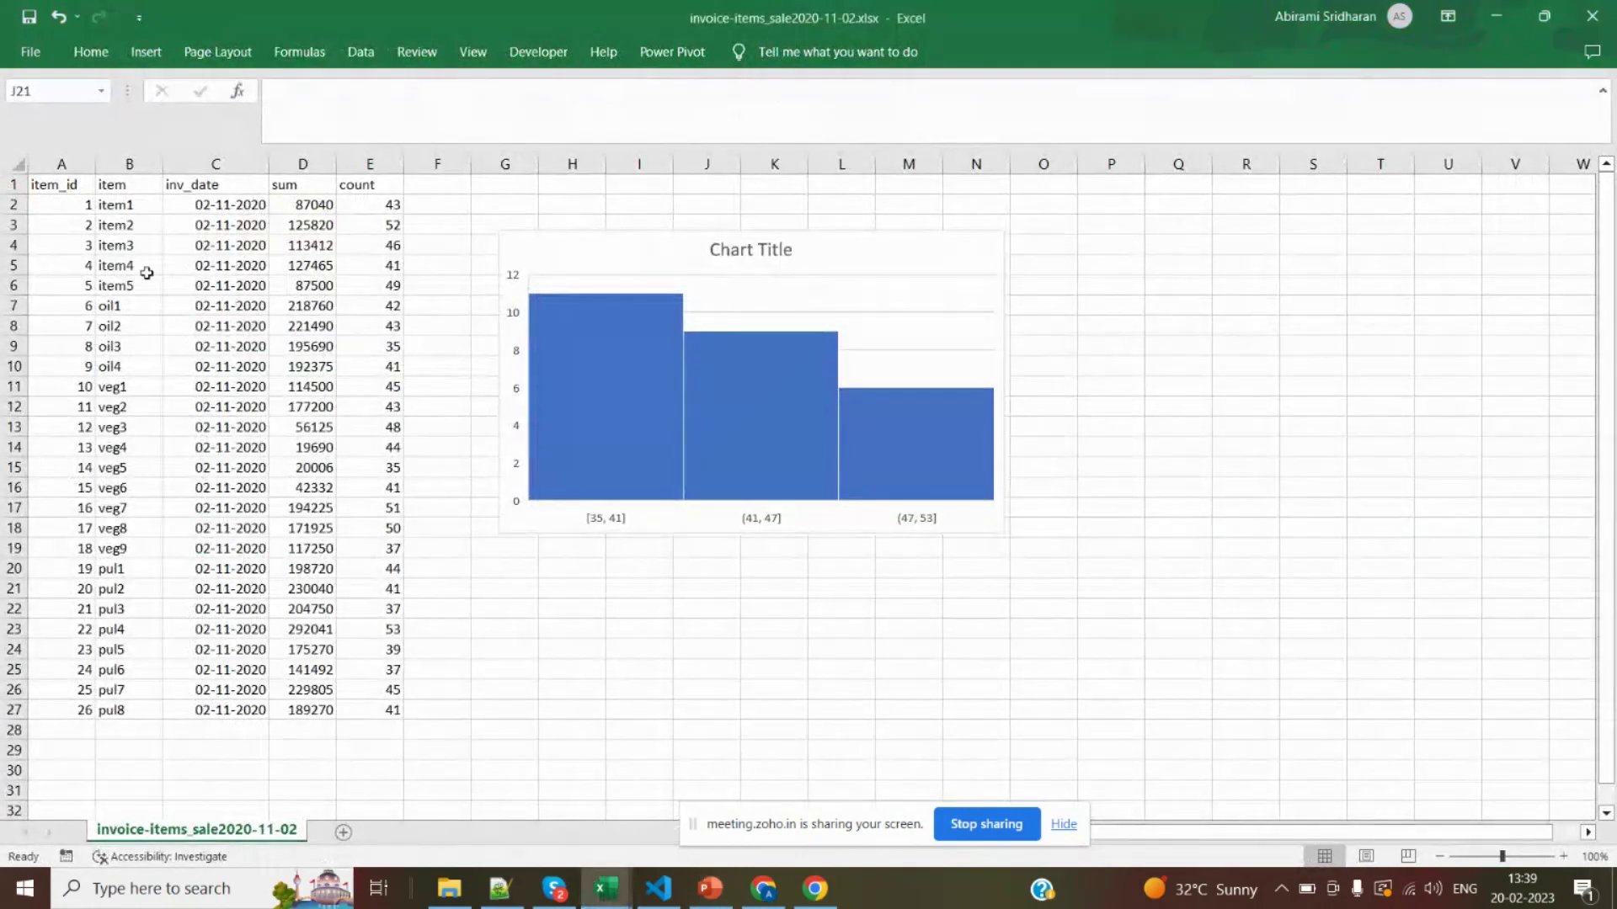
left_click_drag(122, 208, 137, 709)
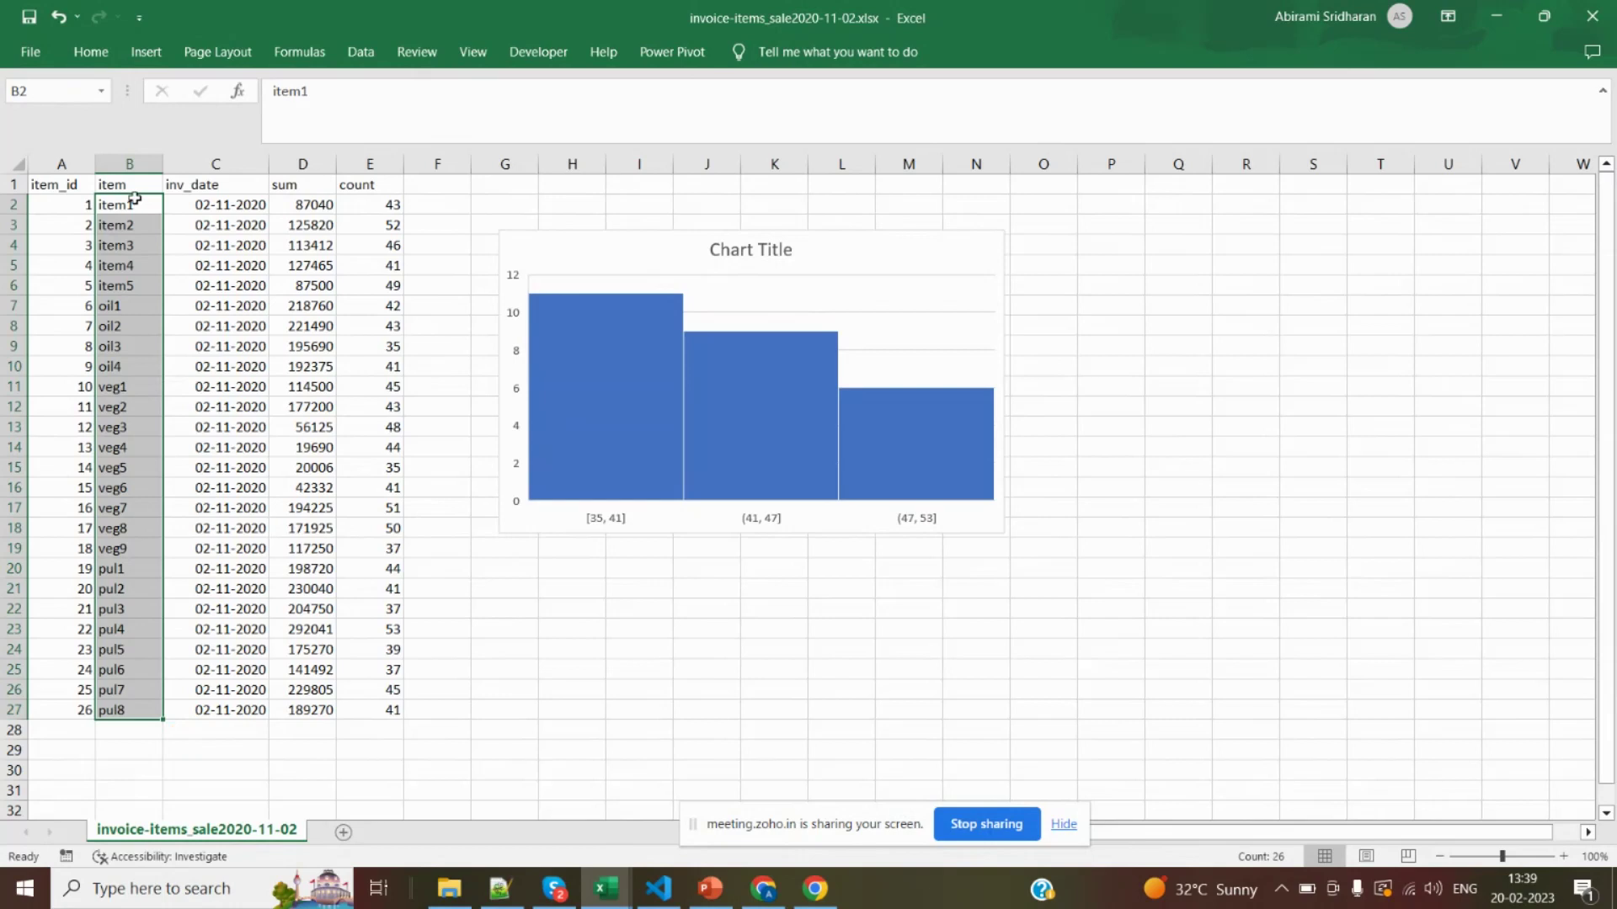
left_click(130, 165)
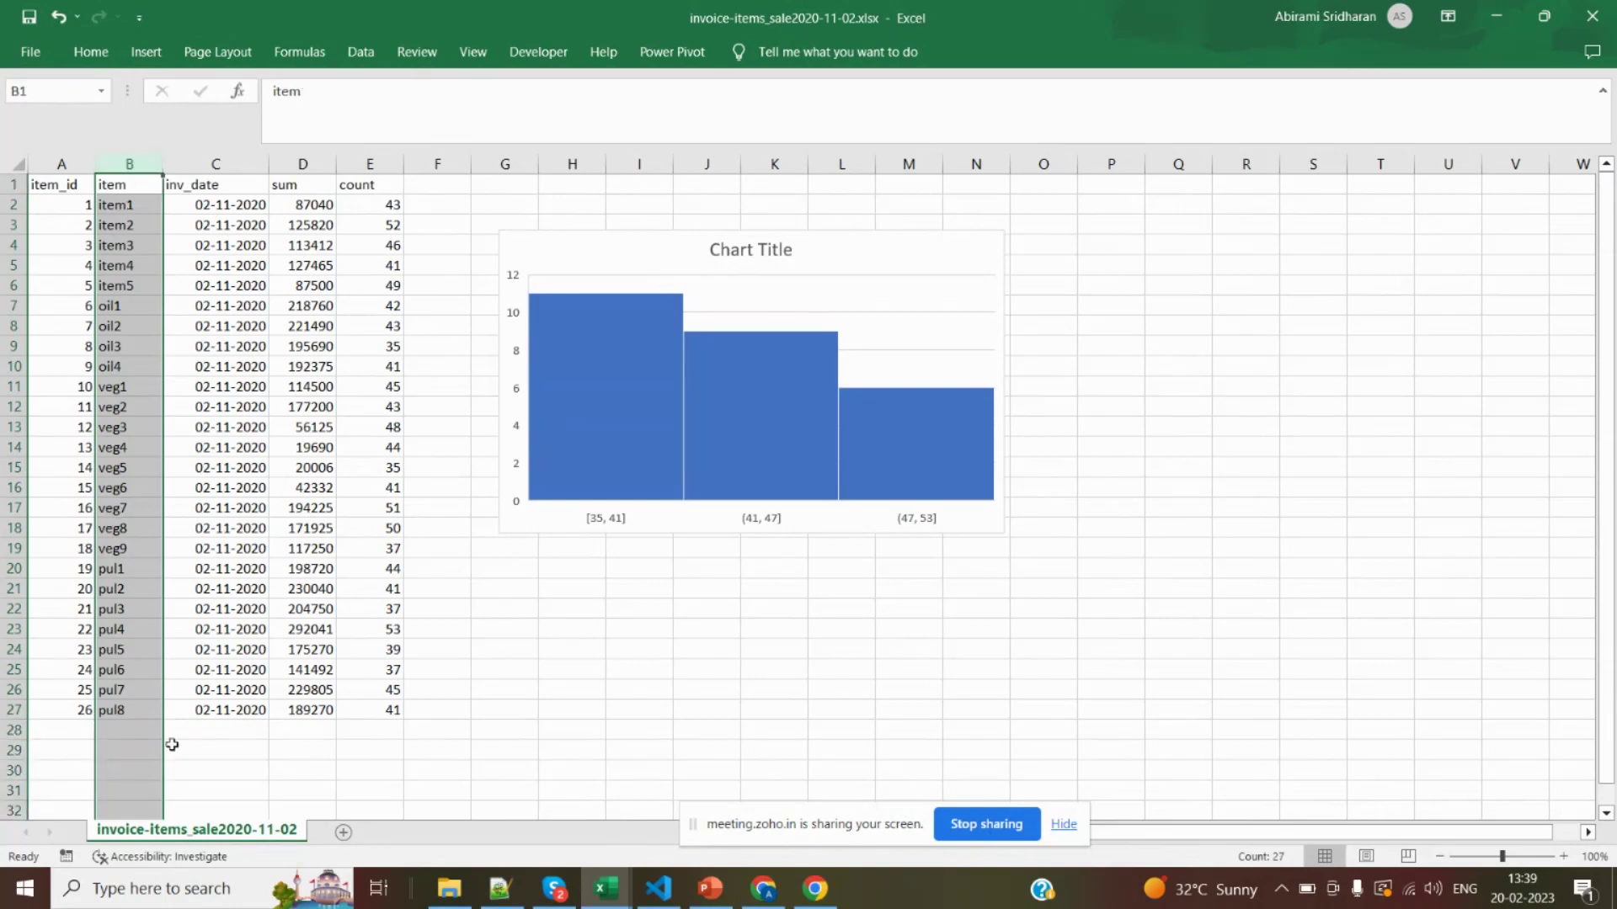
left_click(198, 748)
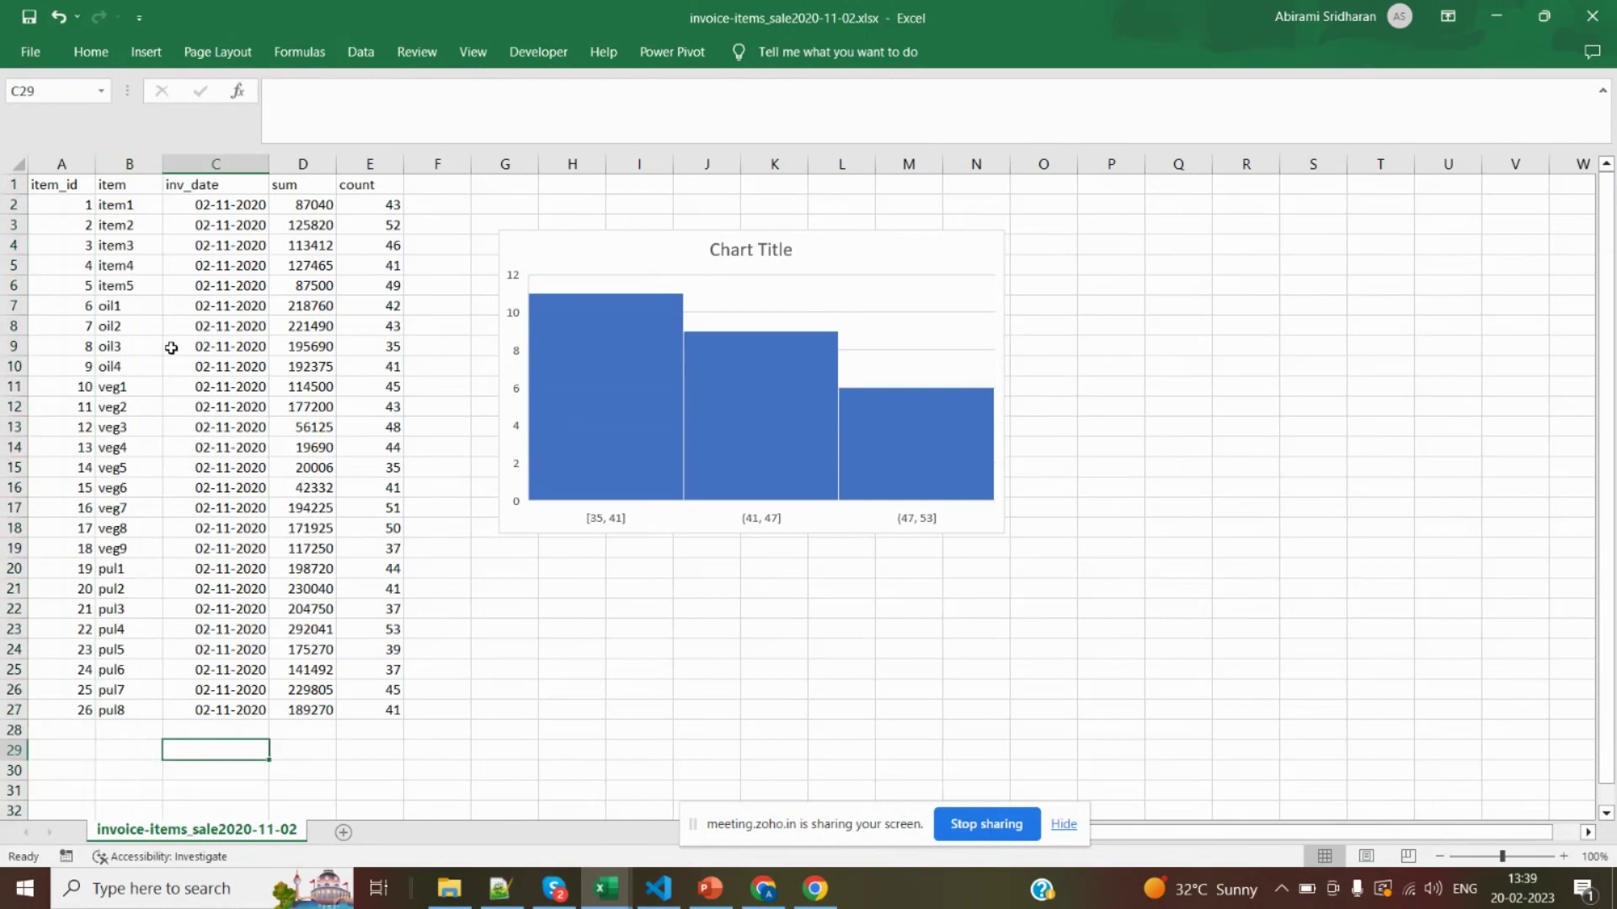
left_click_drag(132, 294, 133, 208)
left_click_drag(123, 308, 126, 529)
left_click(167, 748)
Switch to the bookdetails.xlsx workbook and examine the header row and the Genre column on the bookname ID sheet
key("alt+Tab")
key("alt+Tab")
key("alt+Tab")
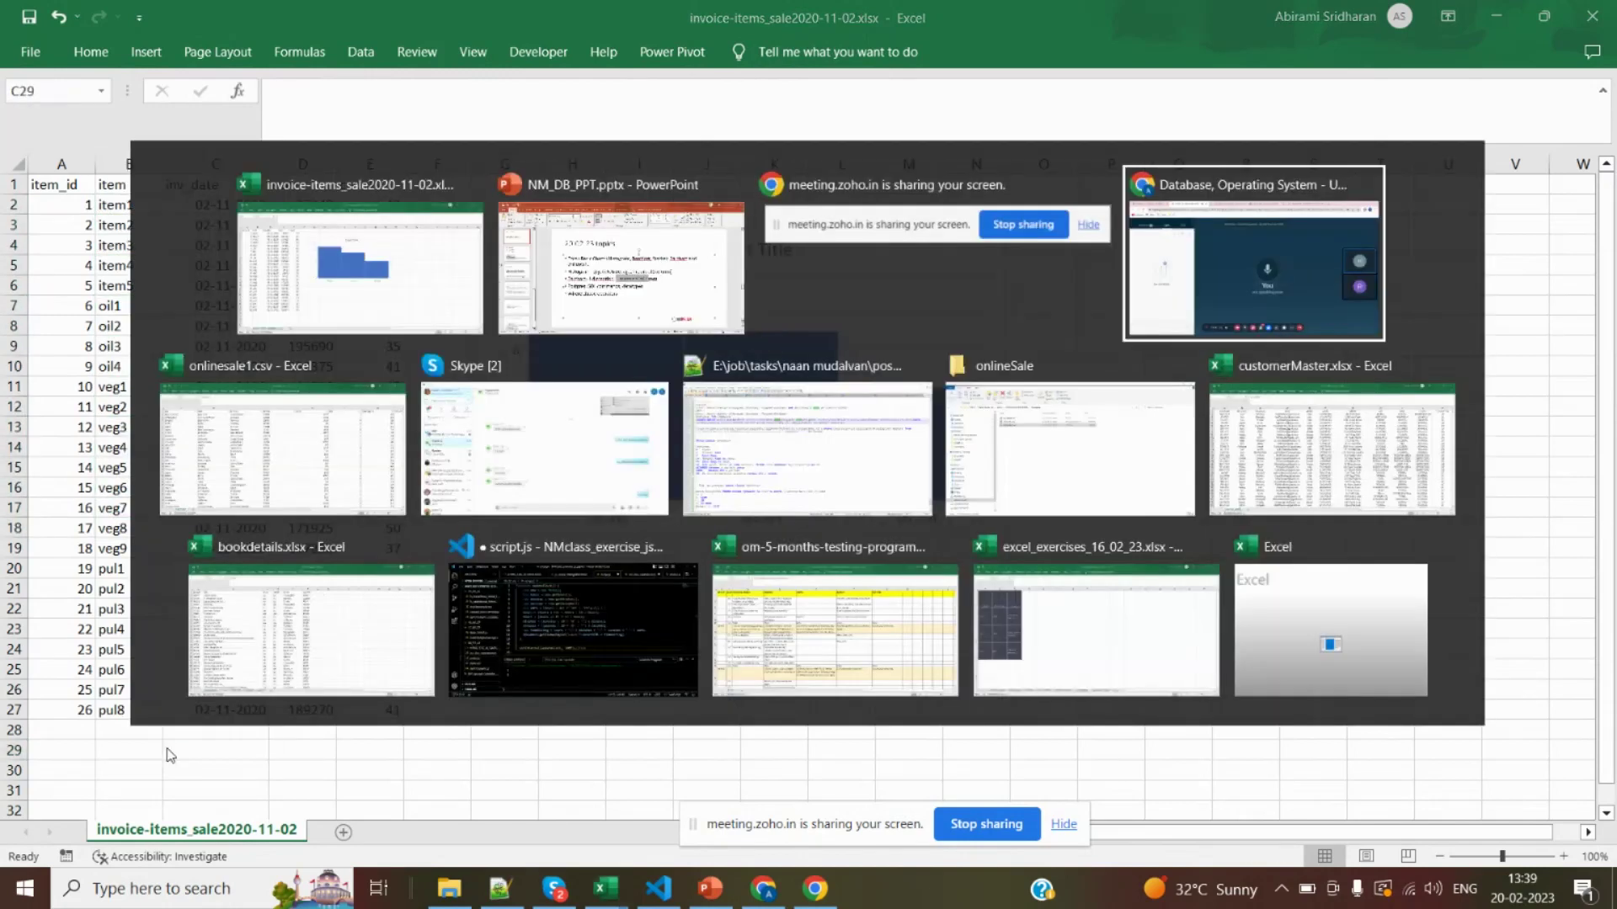
key("alt+Tab")
key("alt+Tab")
key("alt+Tab")
key("alt+Tab")
key("alt+Tab")
key("alt+Tab")
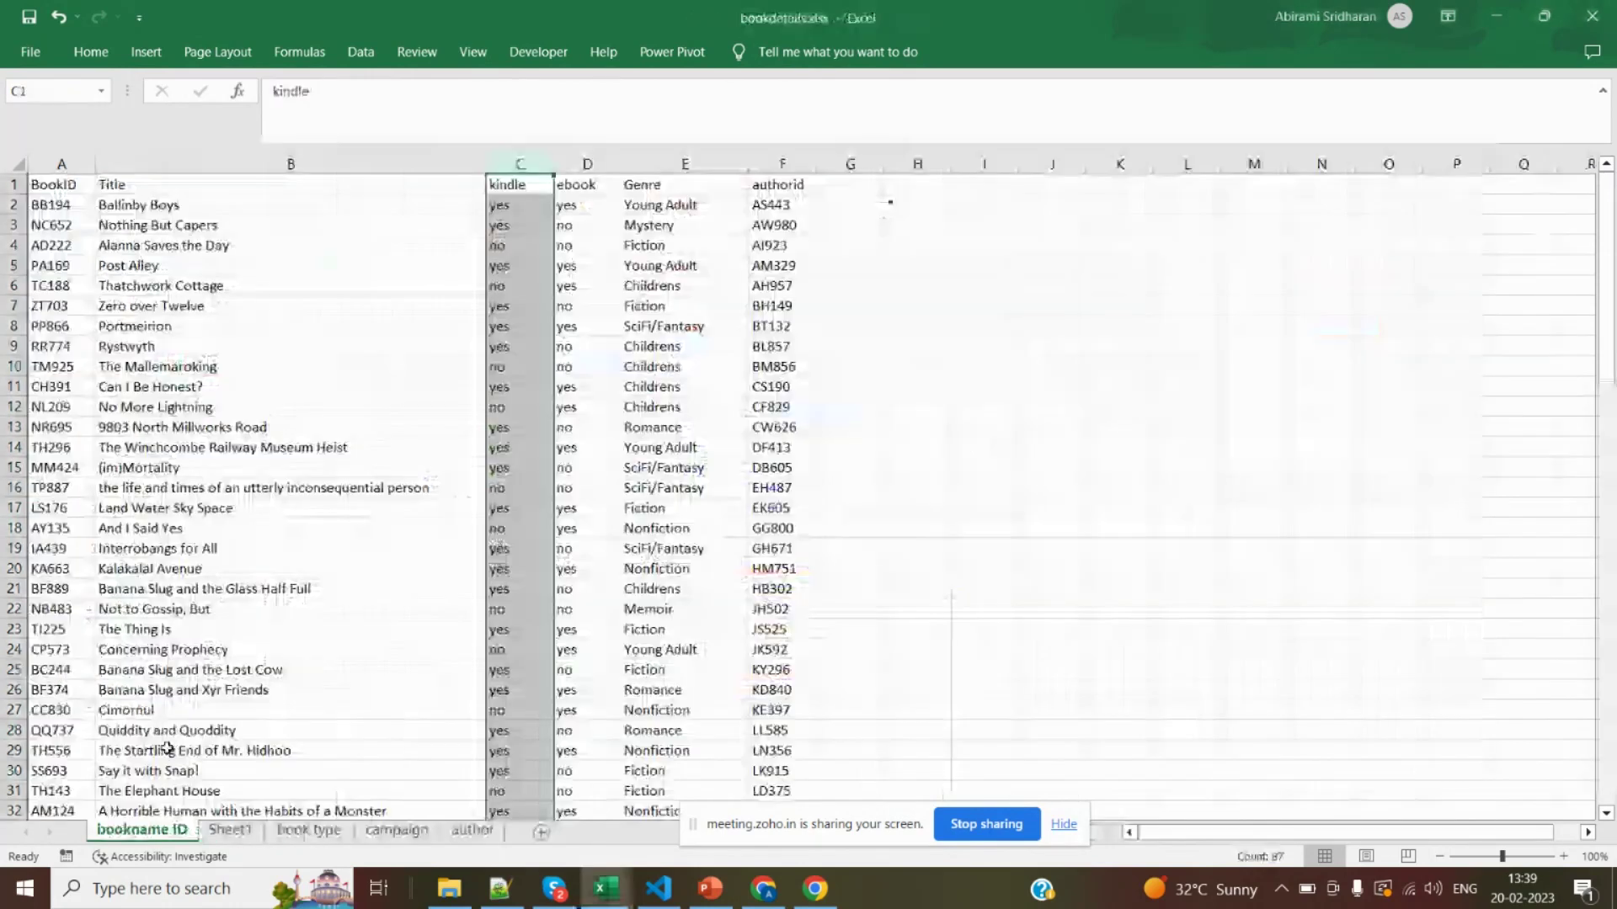
left_click(394, 570)
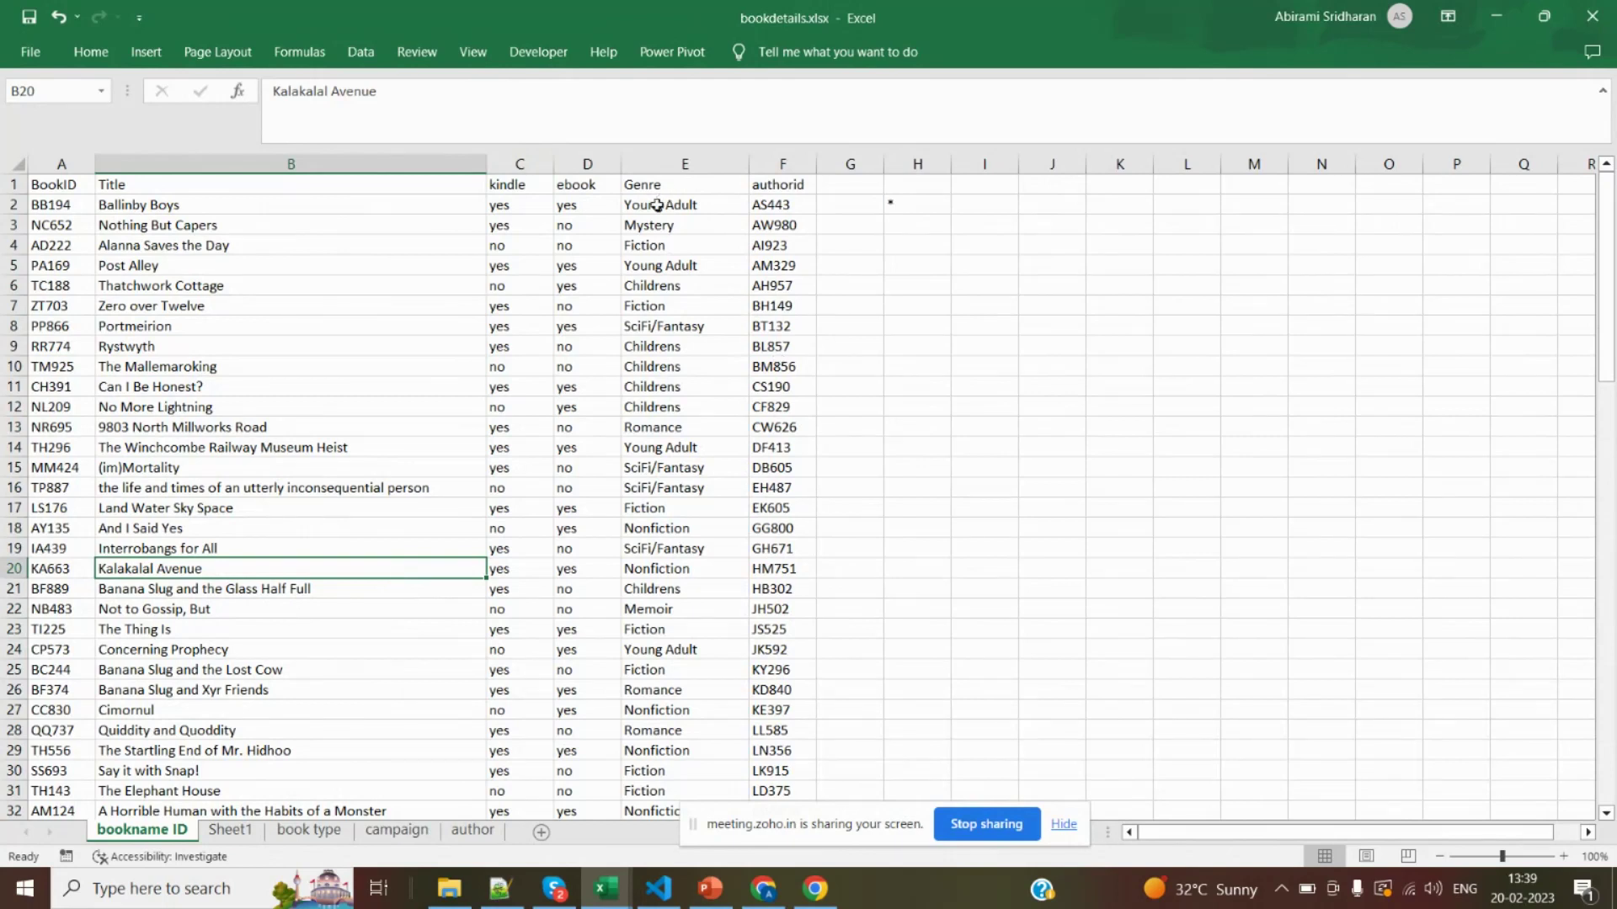
left_click(11, 183)
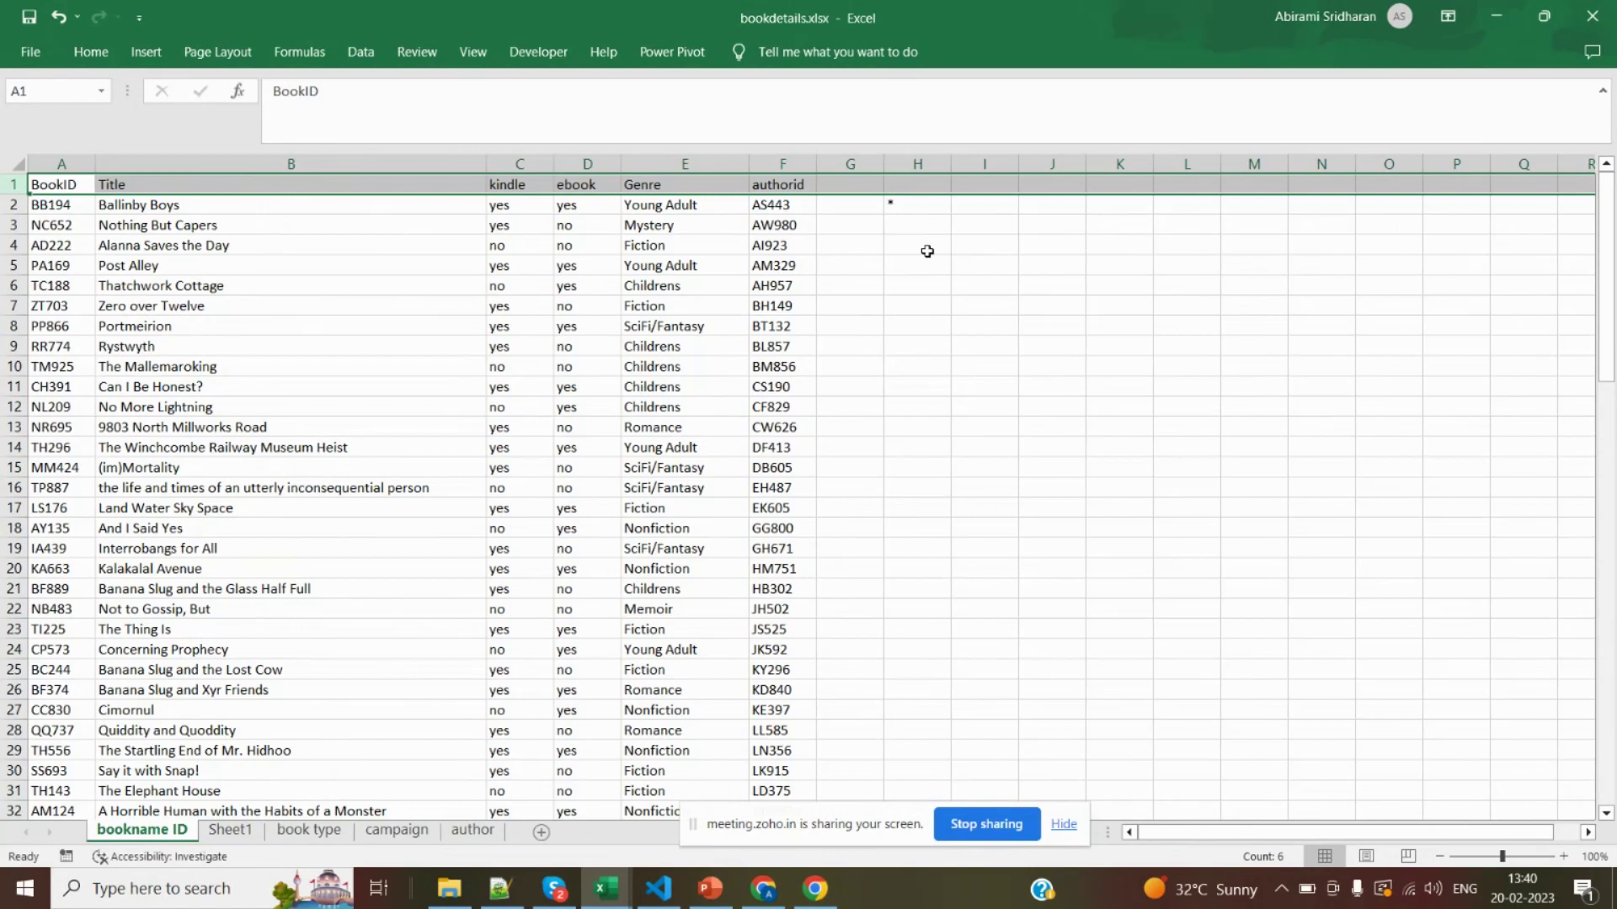
key("alt")
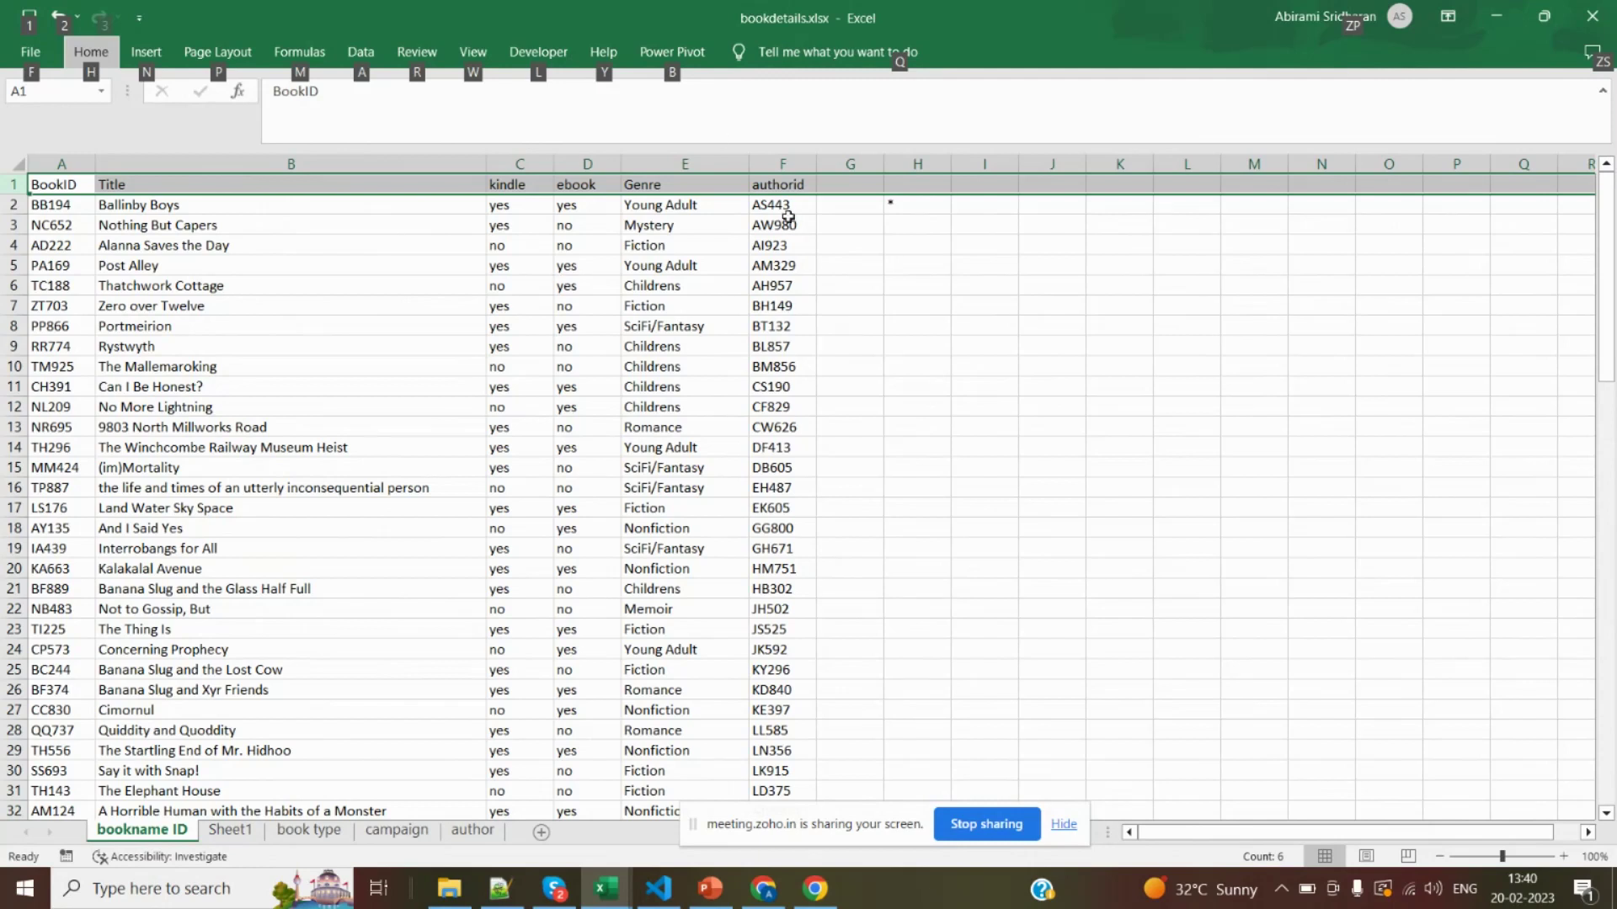
left_click(669, 161)
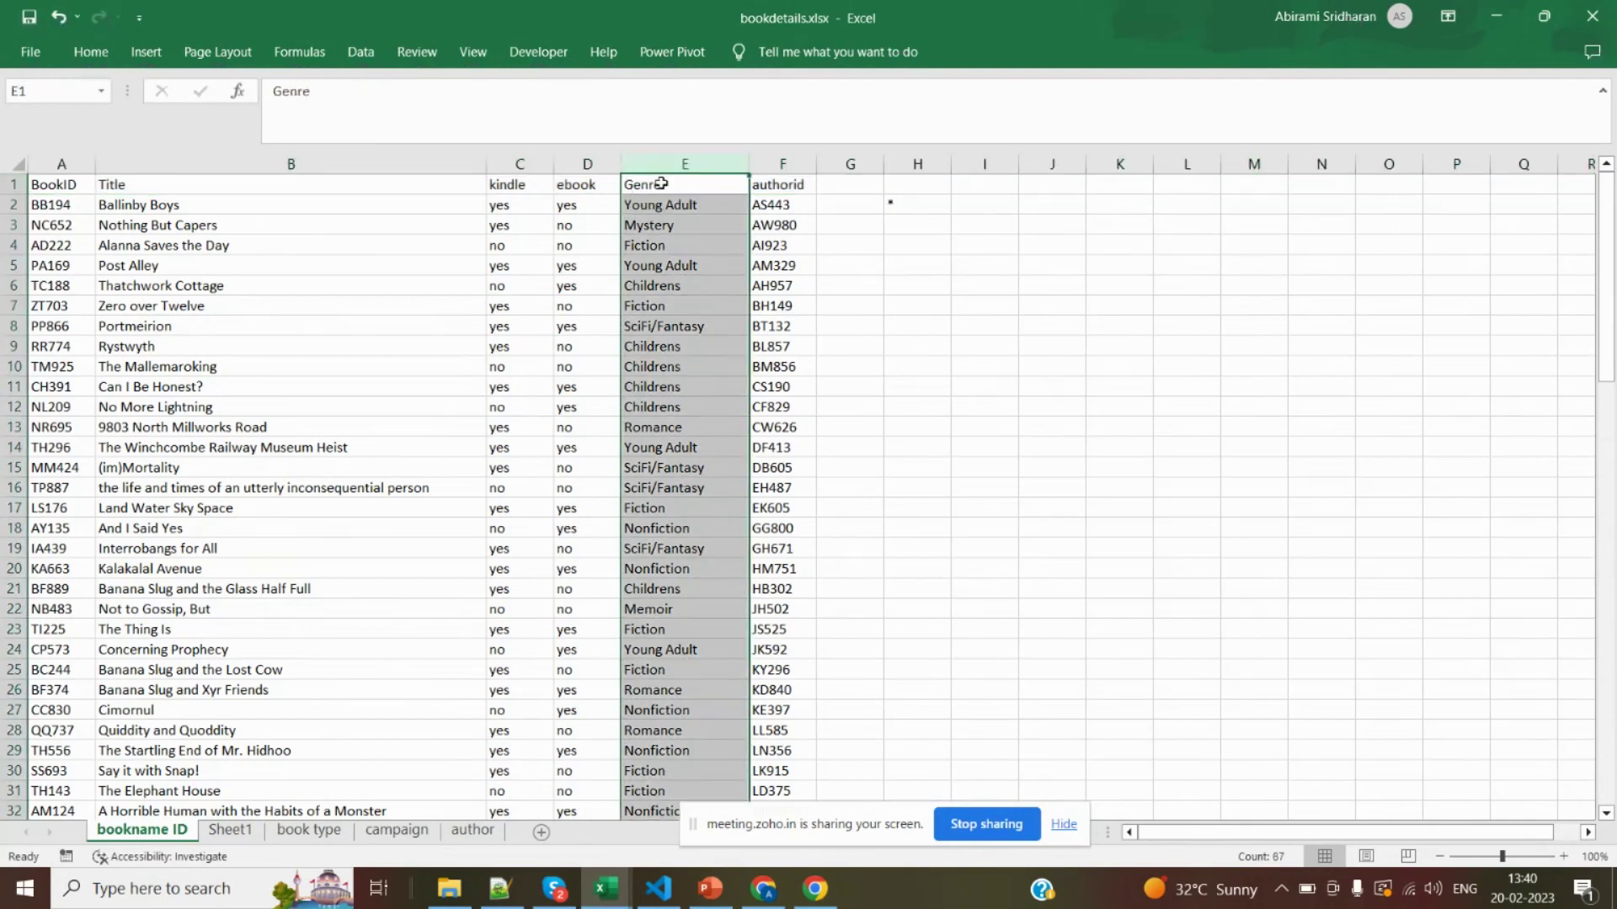
key("alt+h")
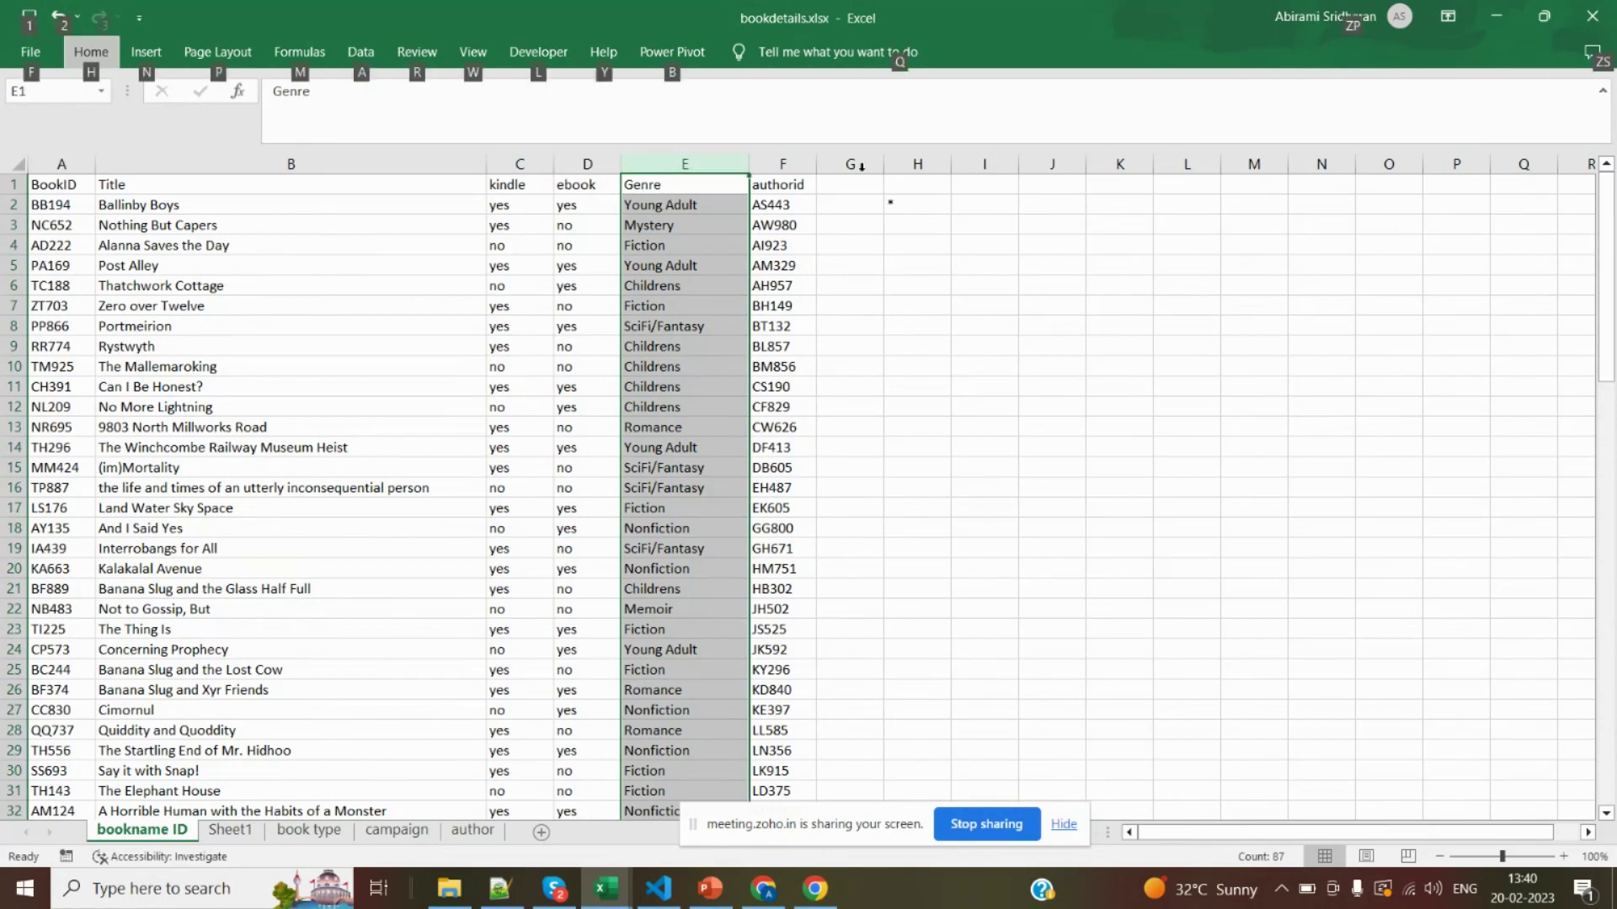
Add a "count" column in column G and fill all its data rows with =RANDBETWEEN(200,300)
left_click(855, 165)
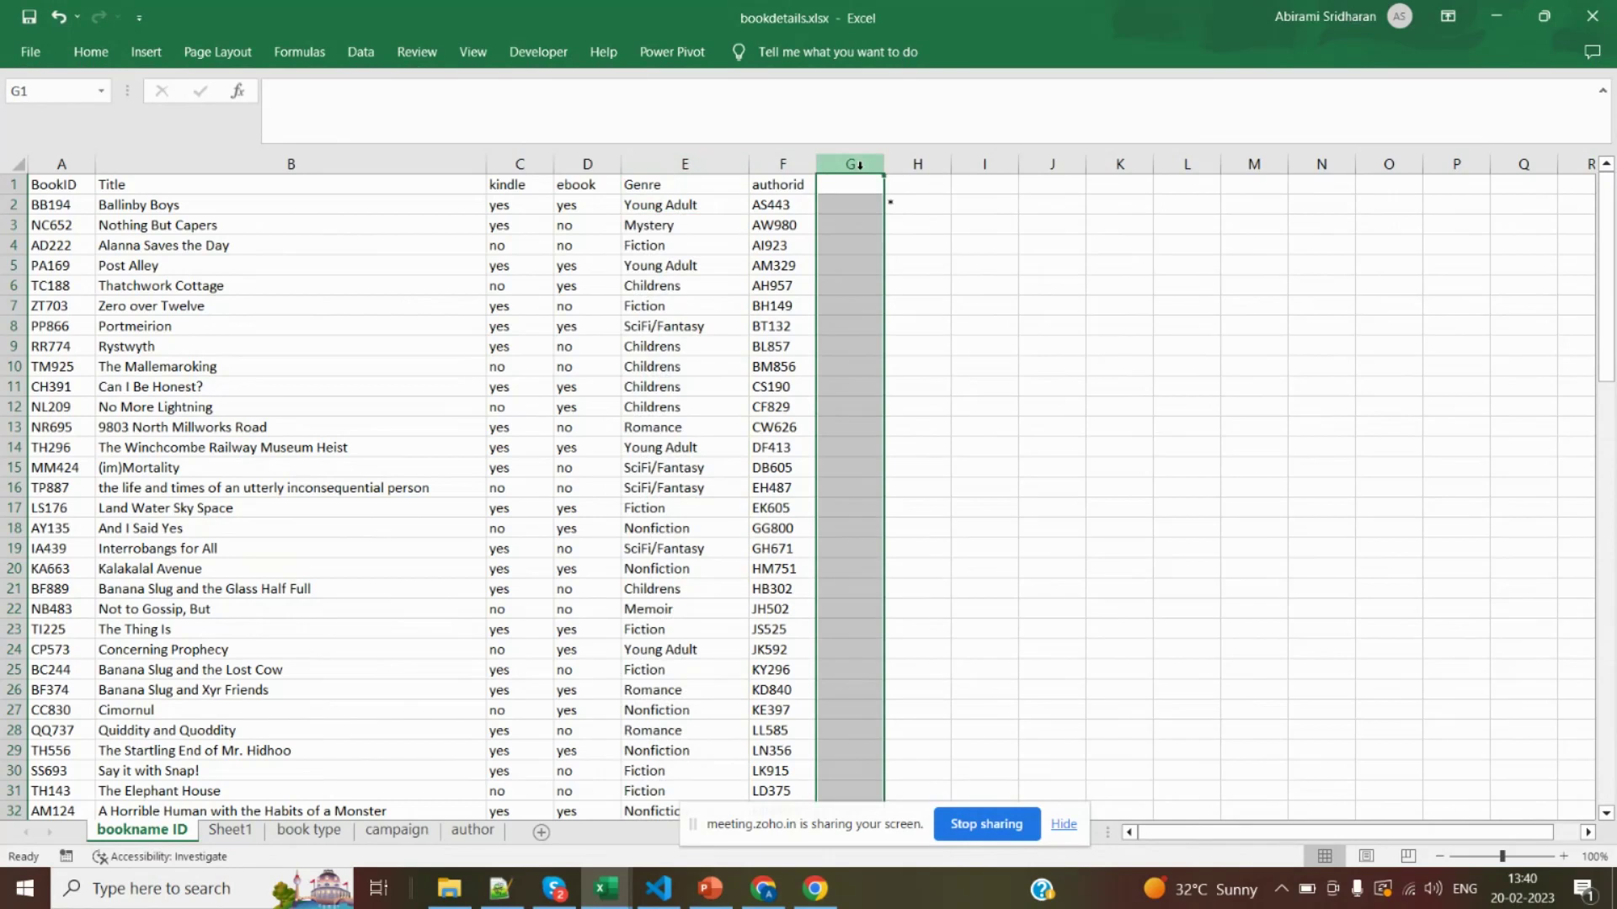
type("count")
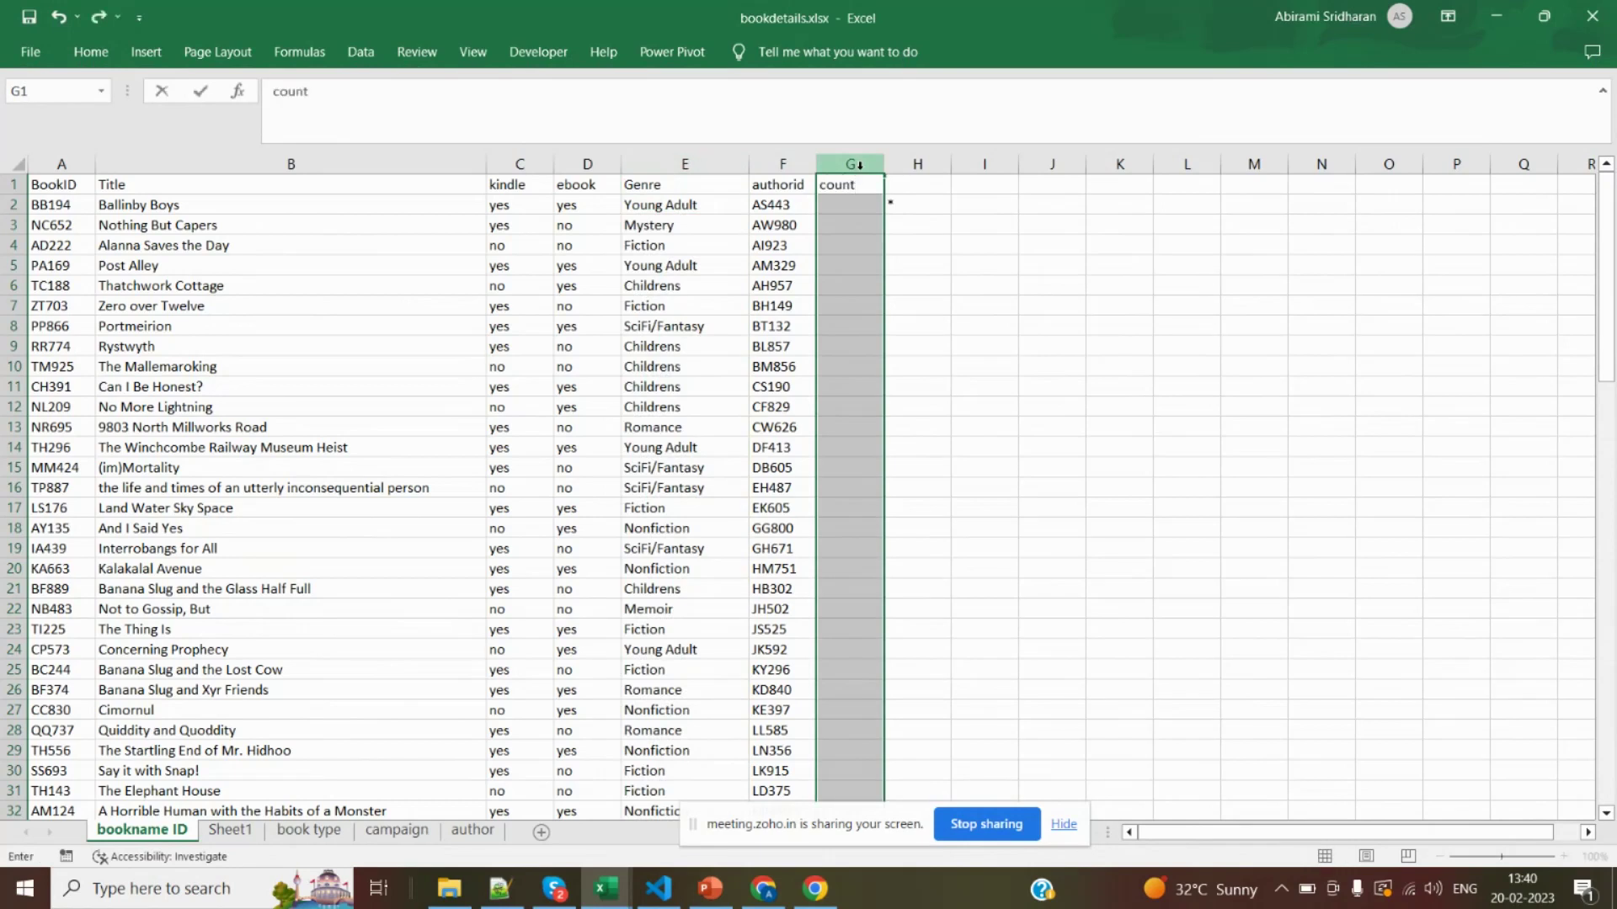
left_click(851, 207)
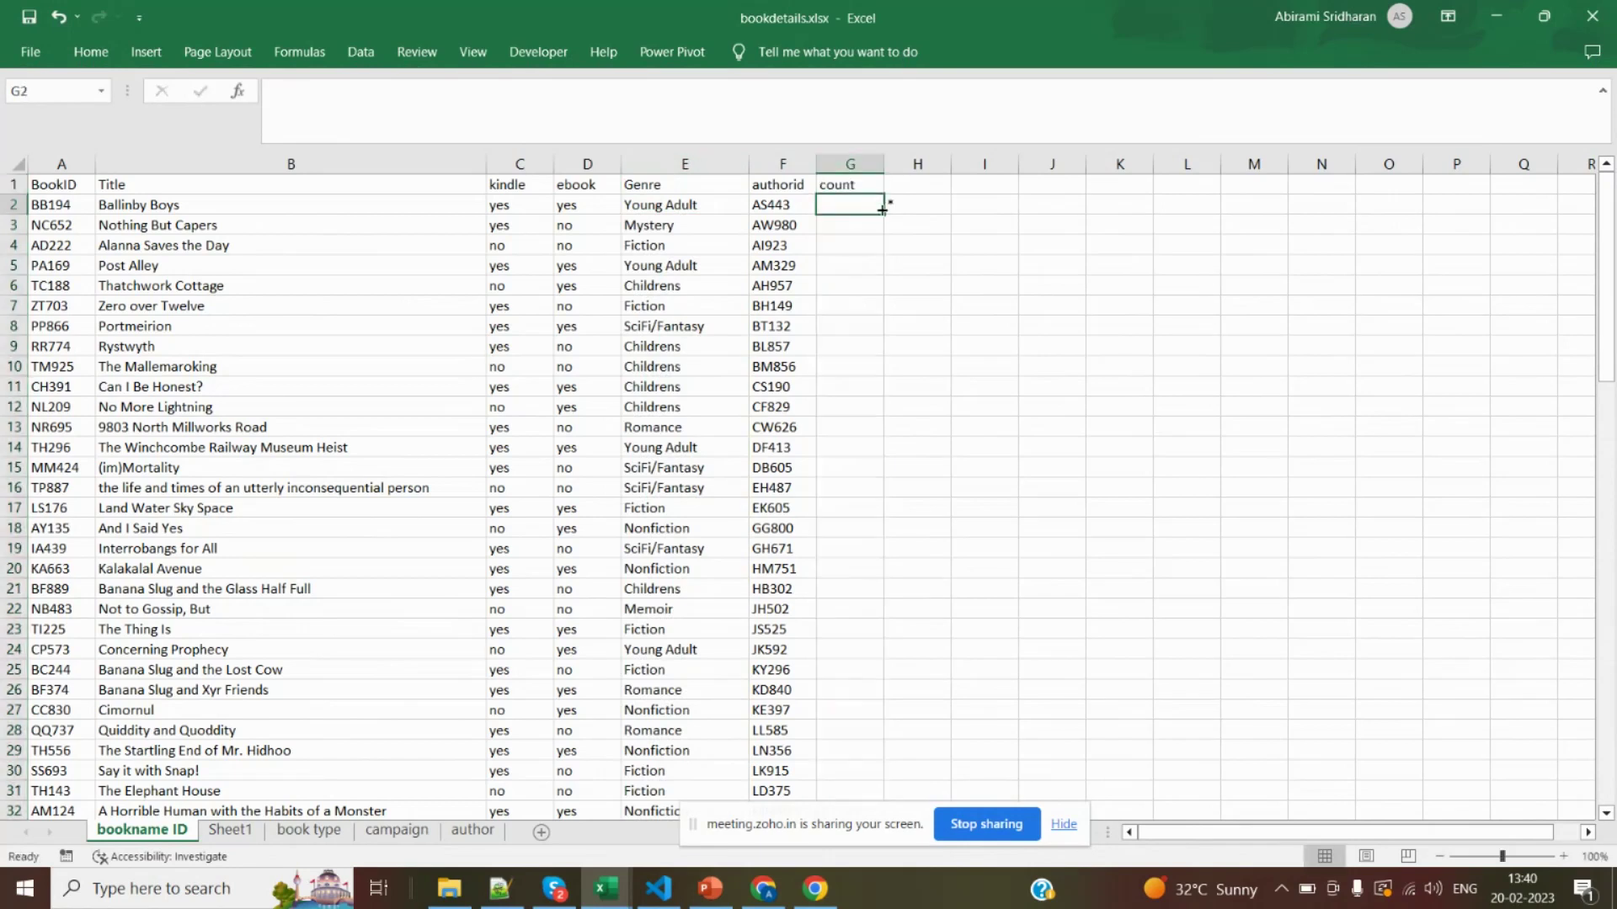
type("=")
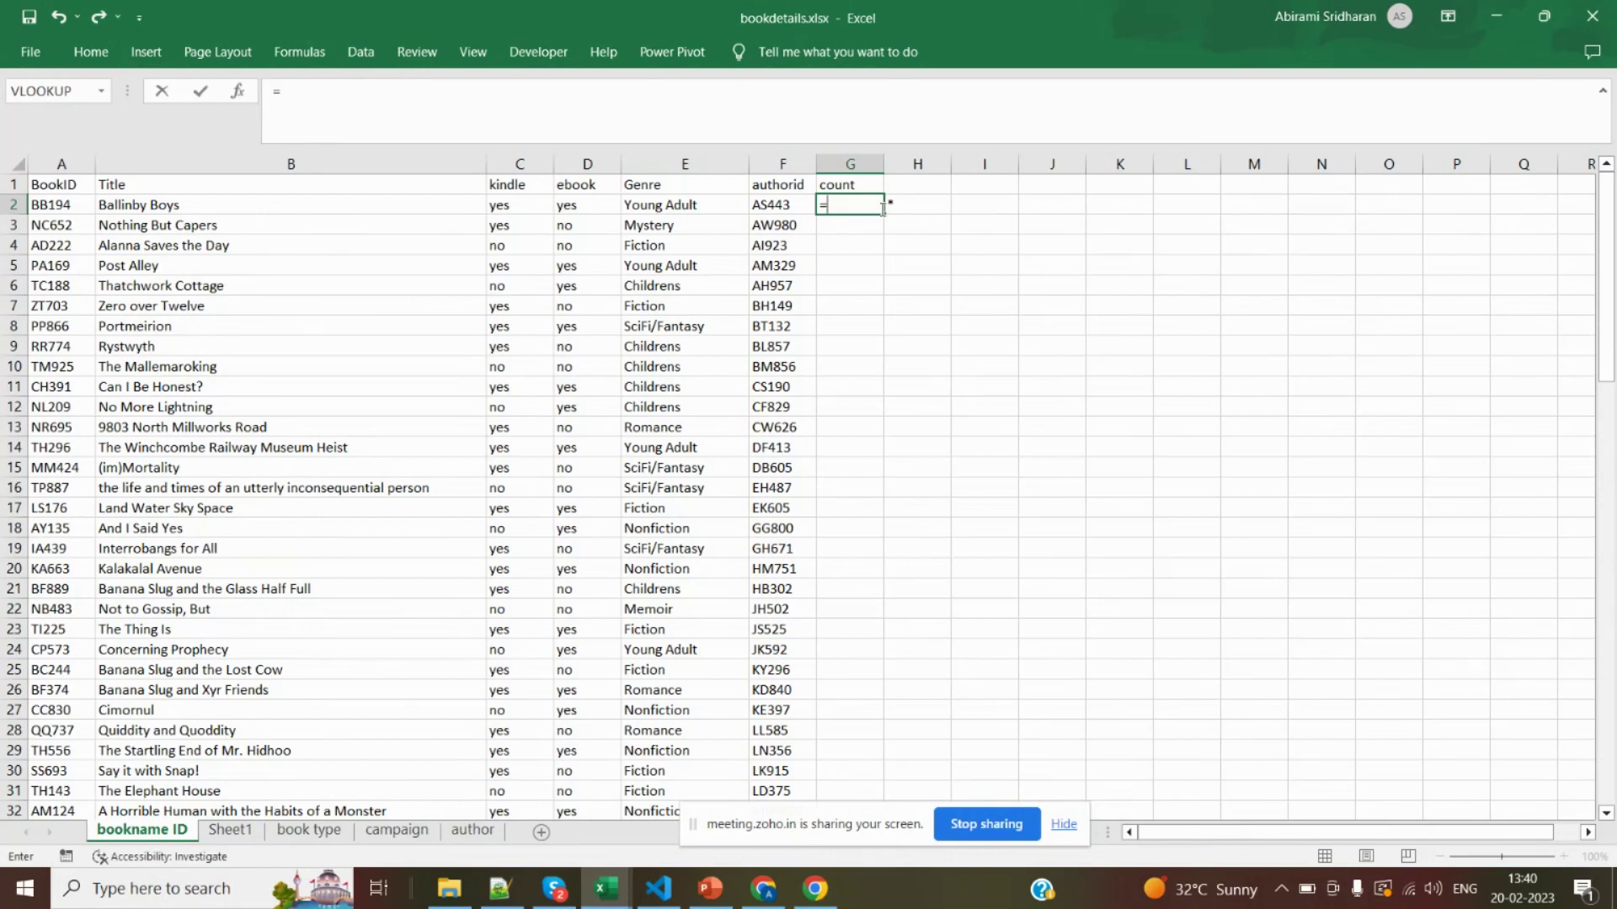
type("rand")
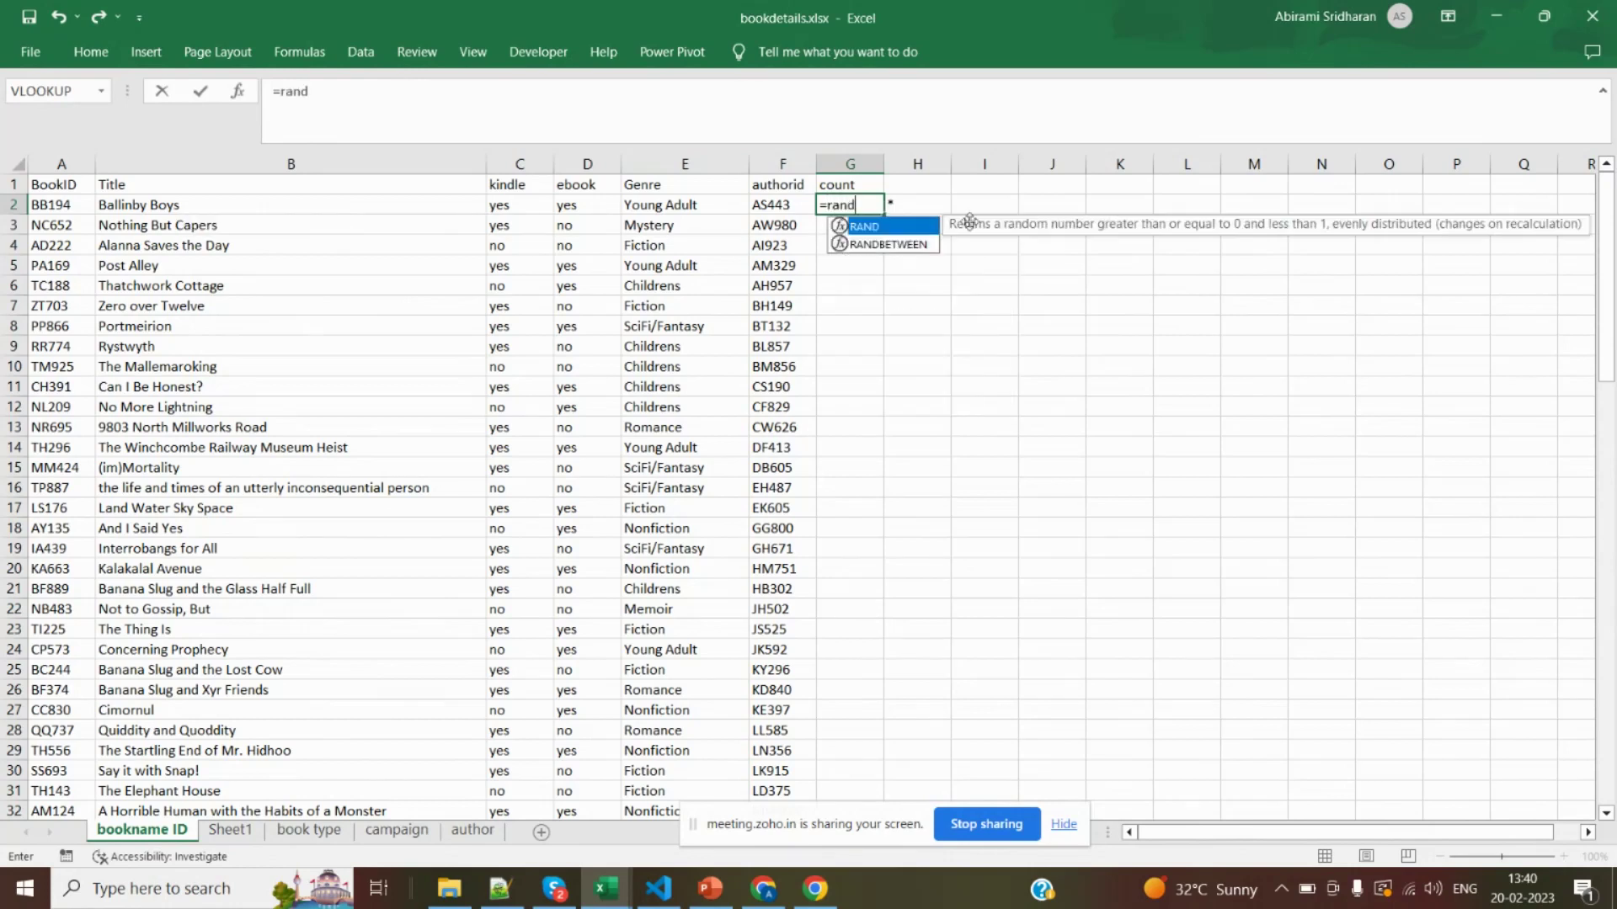
left_click(897, 246)
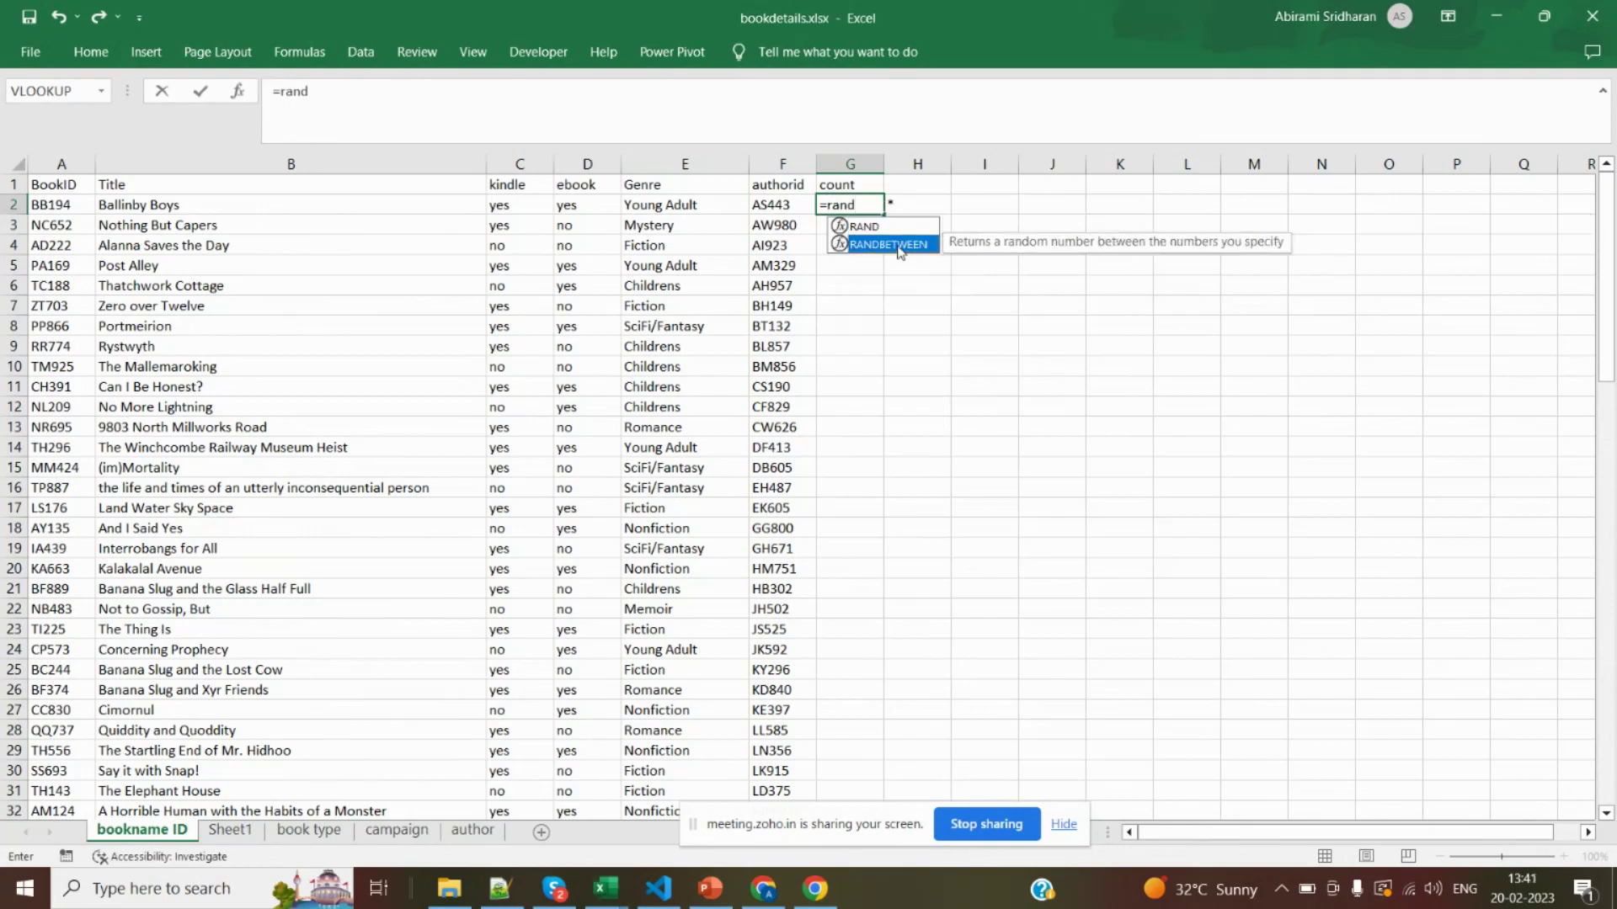
double_click(897, 246)
type("200,300)")
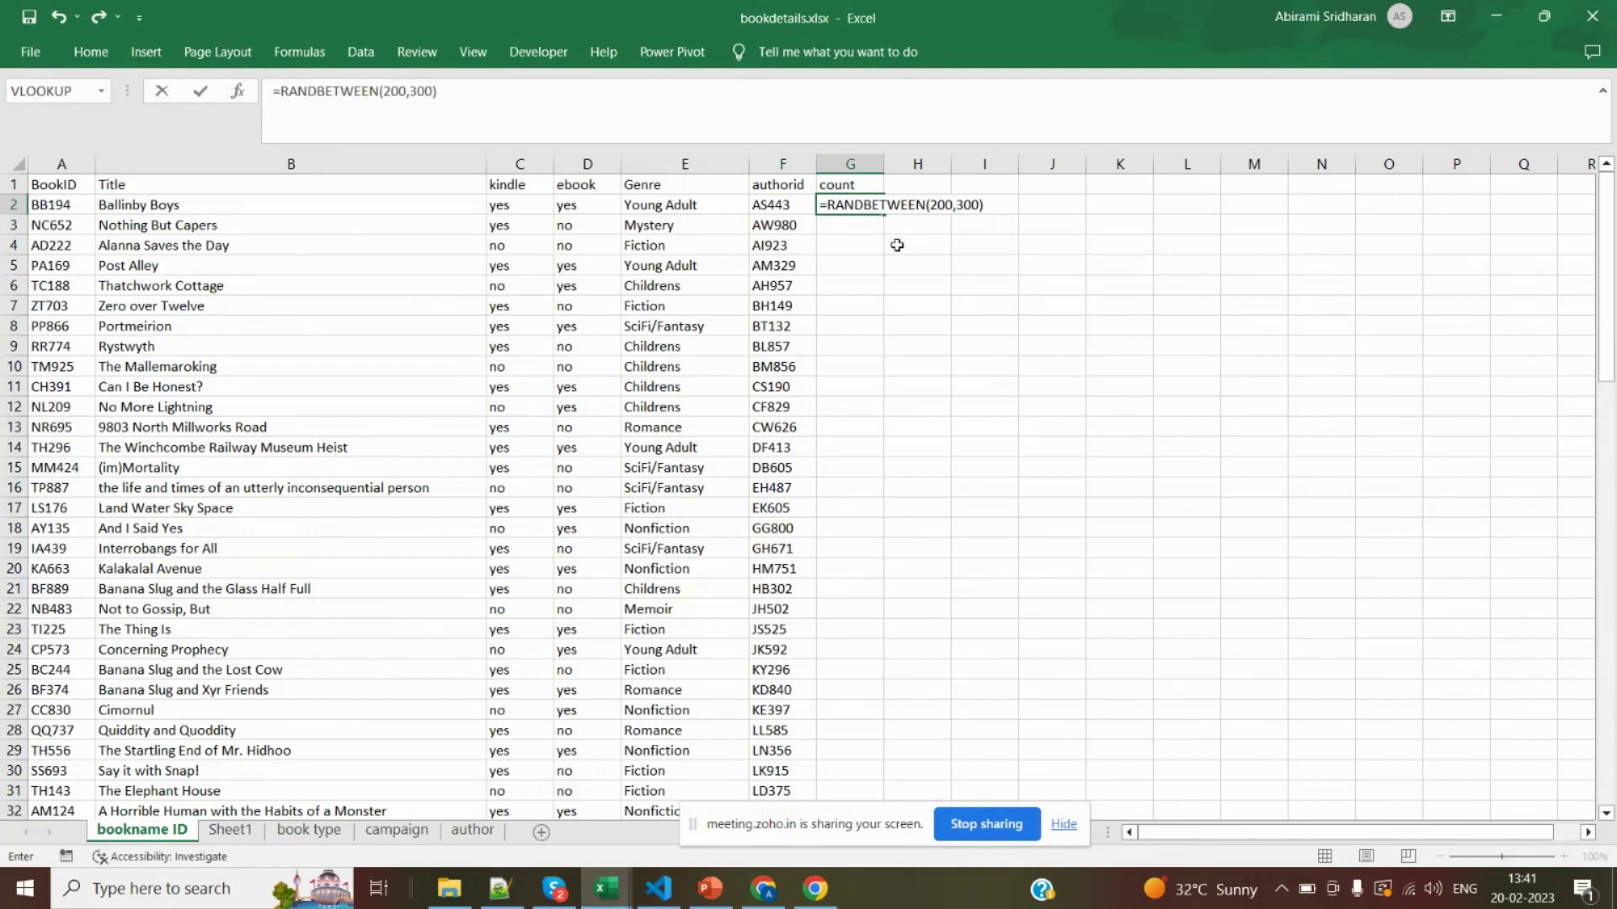
key("Return")
left_click(865, 206)
double_click(884, 214)
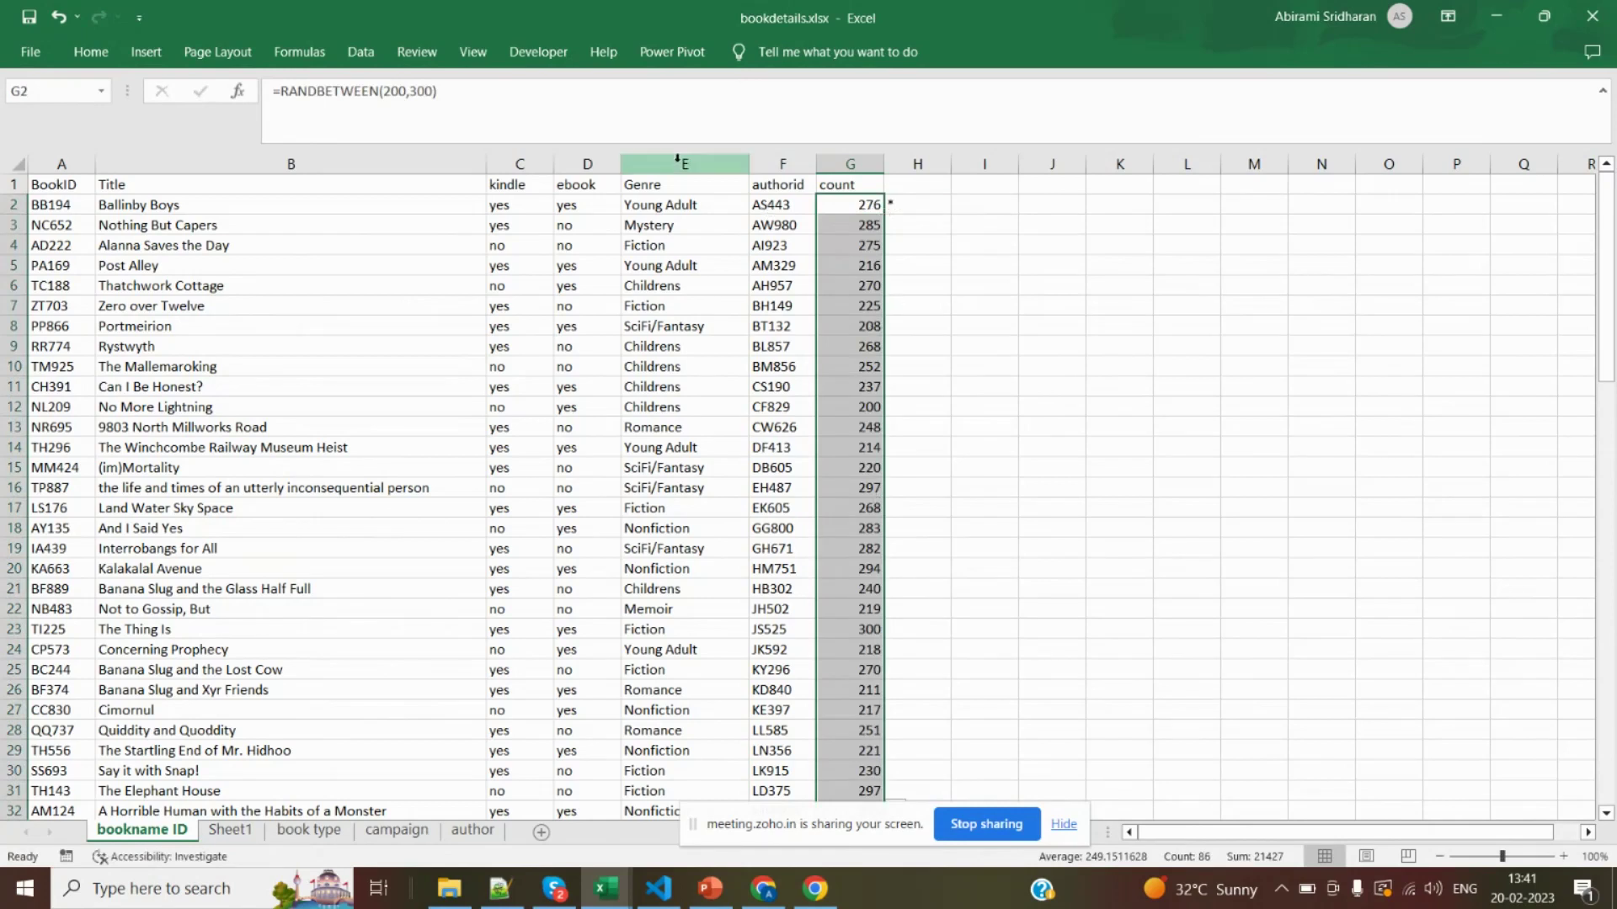
Move the authorid column from column F to column H
left_click(780, 164)
key("ctrl+c")
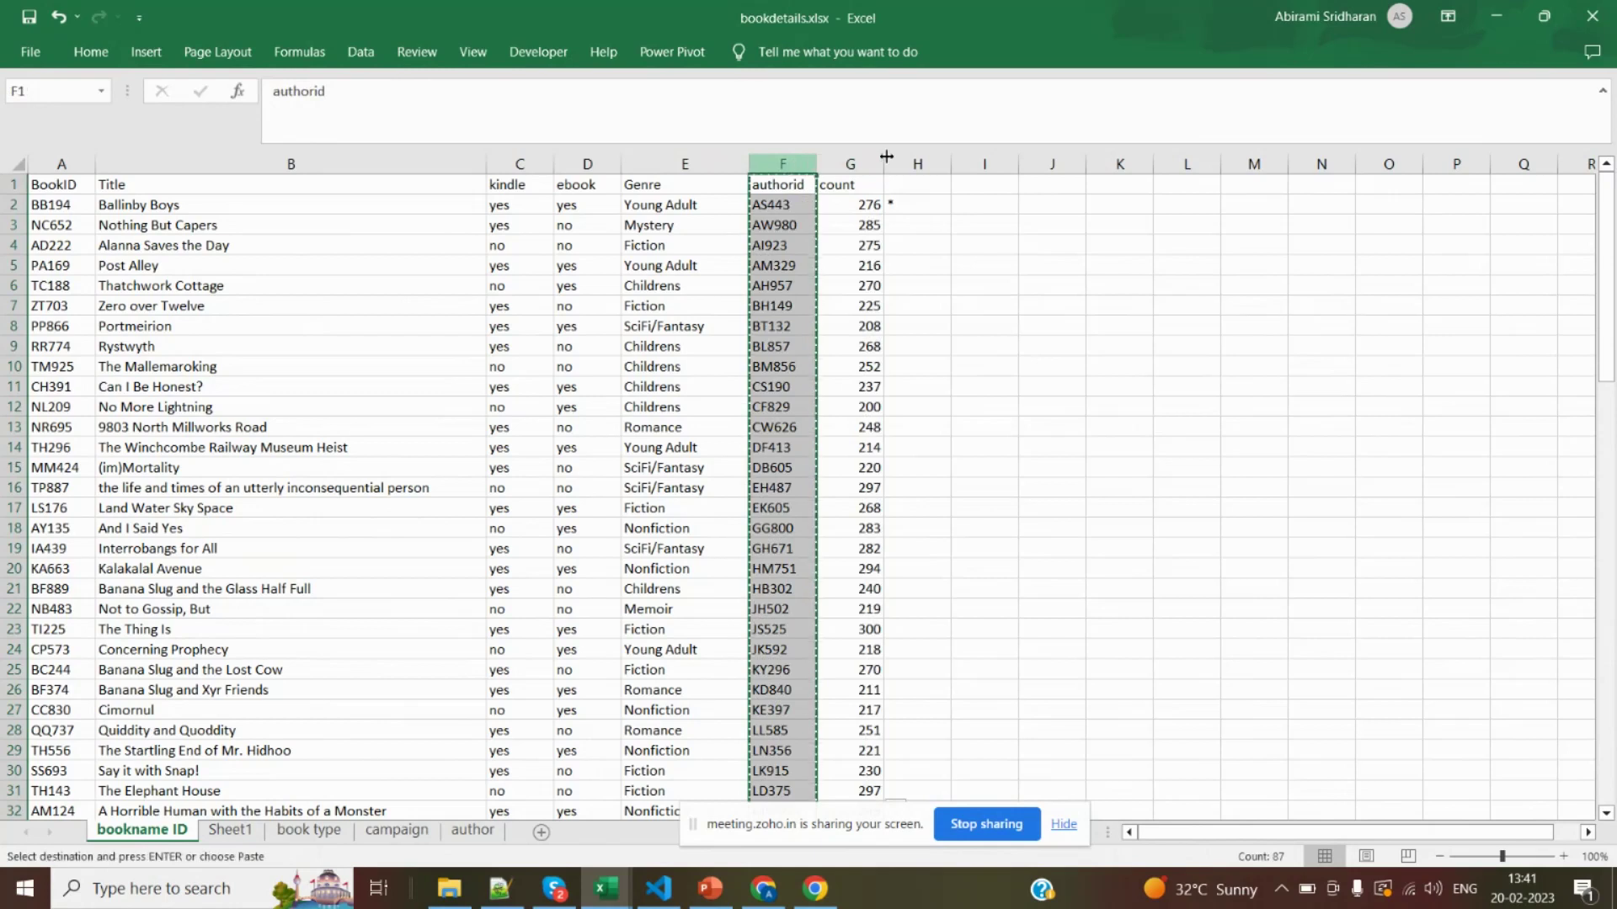
left_click(919, 163)
key("ctrl+v")
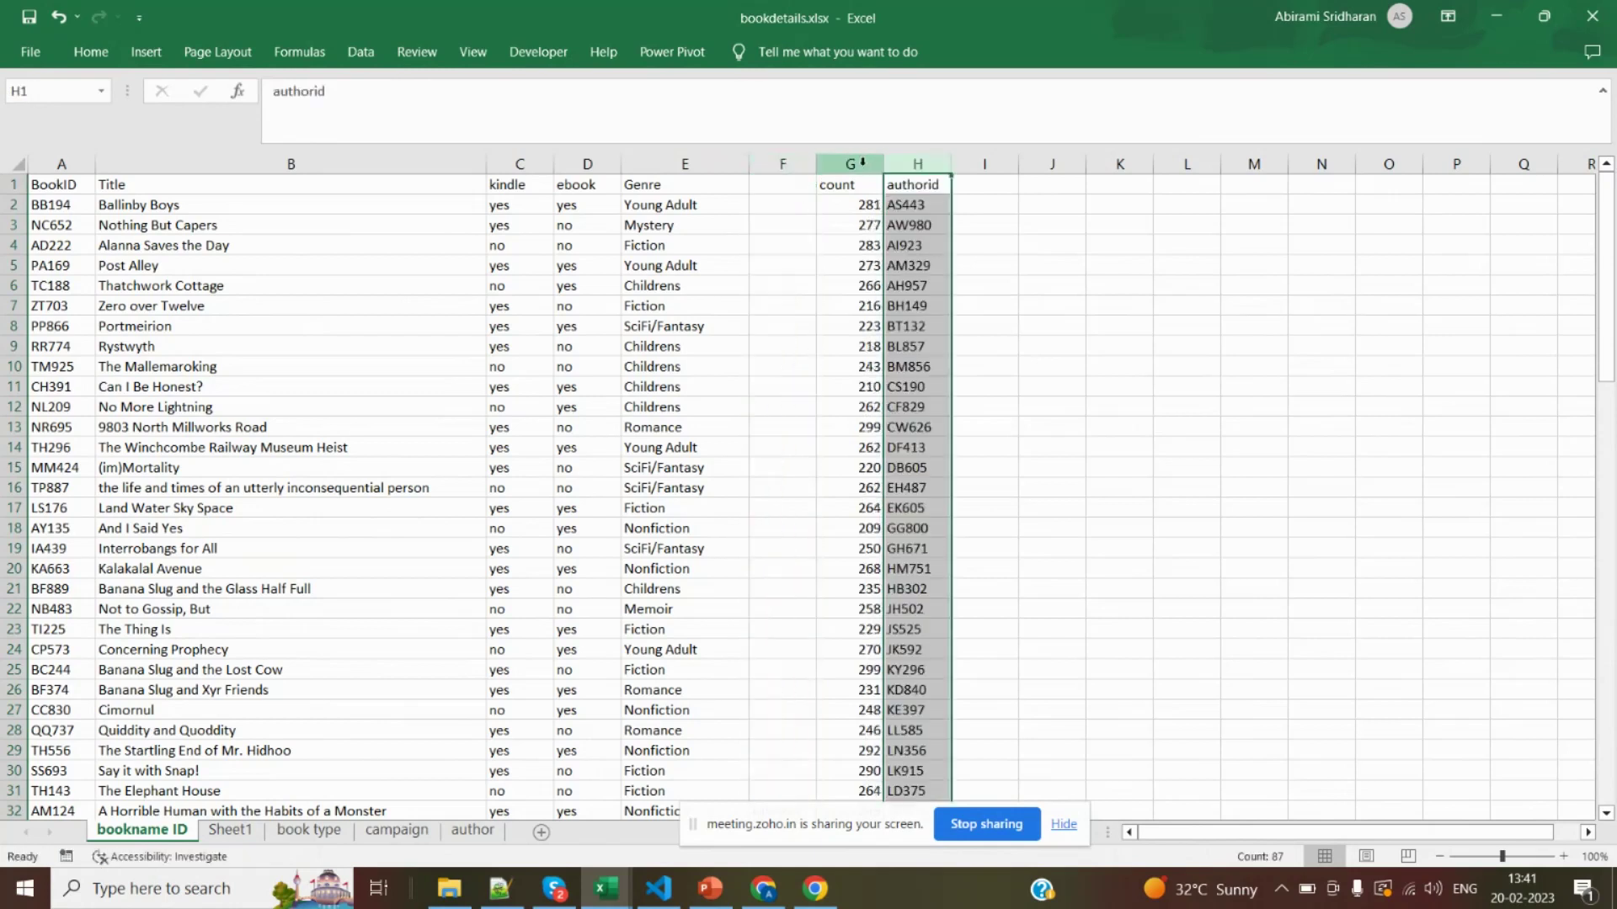
Move the count column into the empty column F, beside Genre
left_click(862, 164)
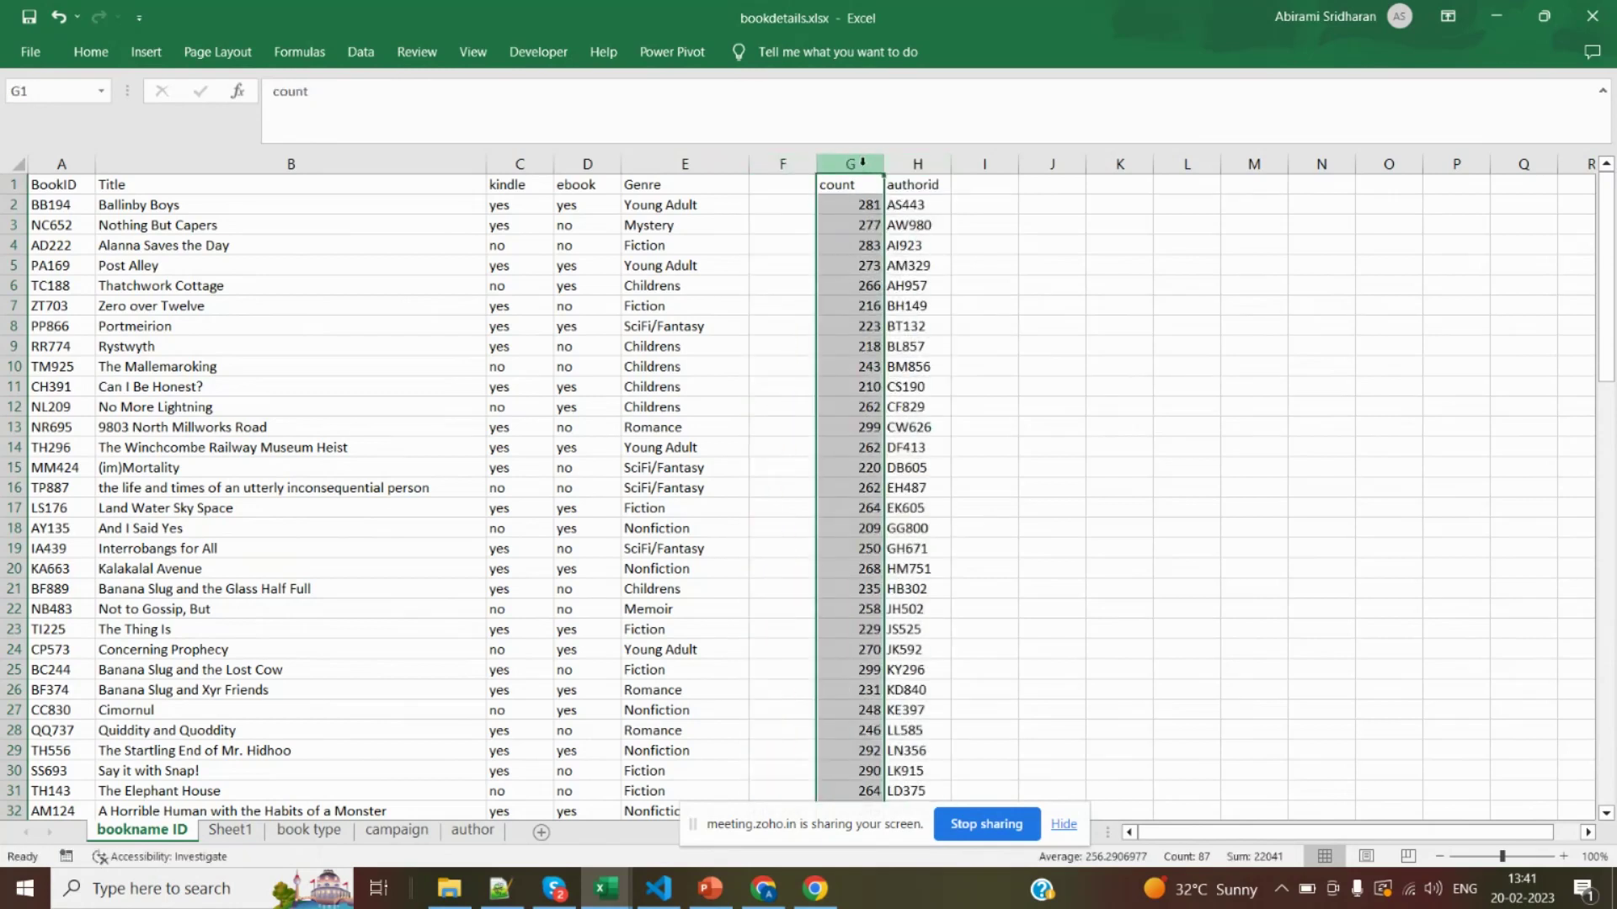
key("ctrl+c")
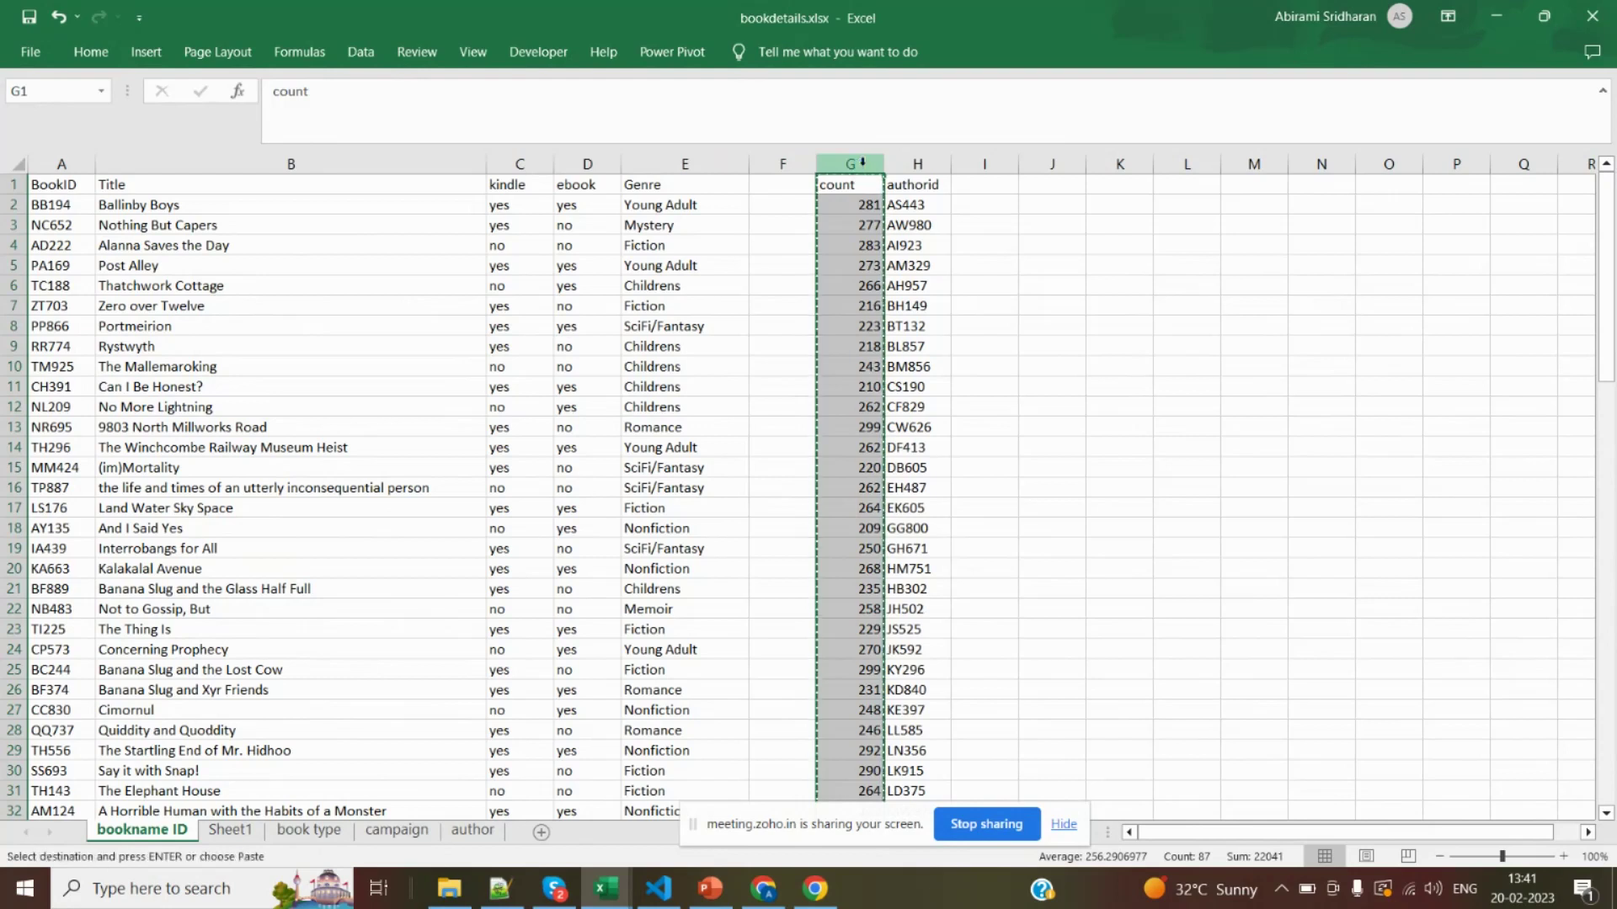
left_click(776, 162)
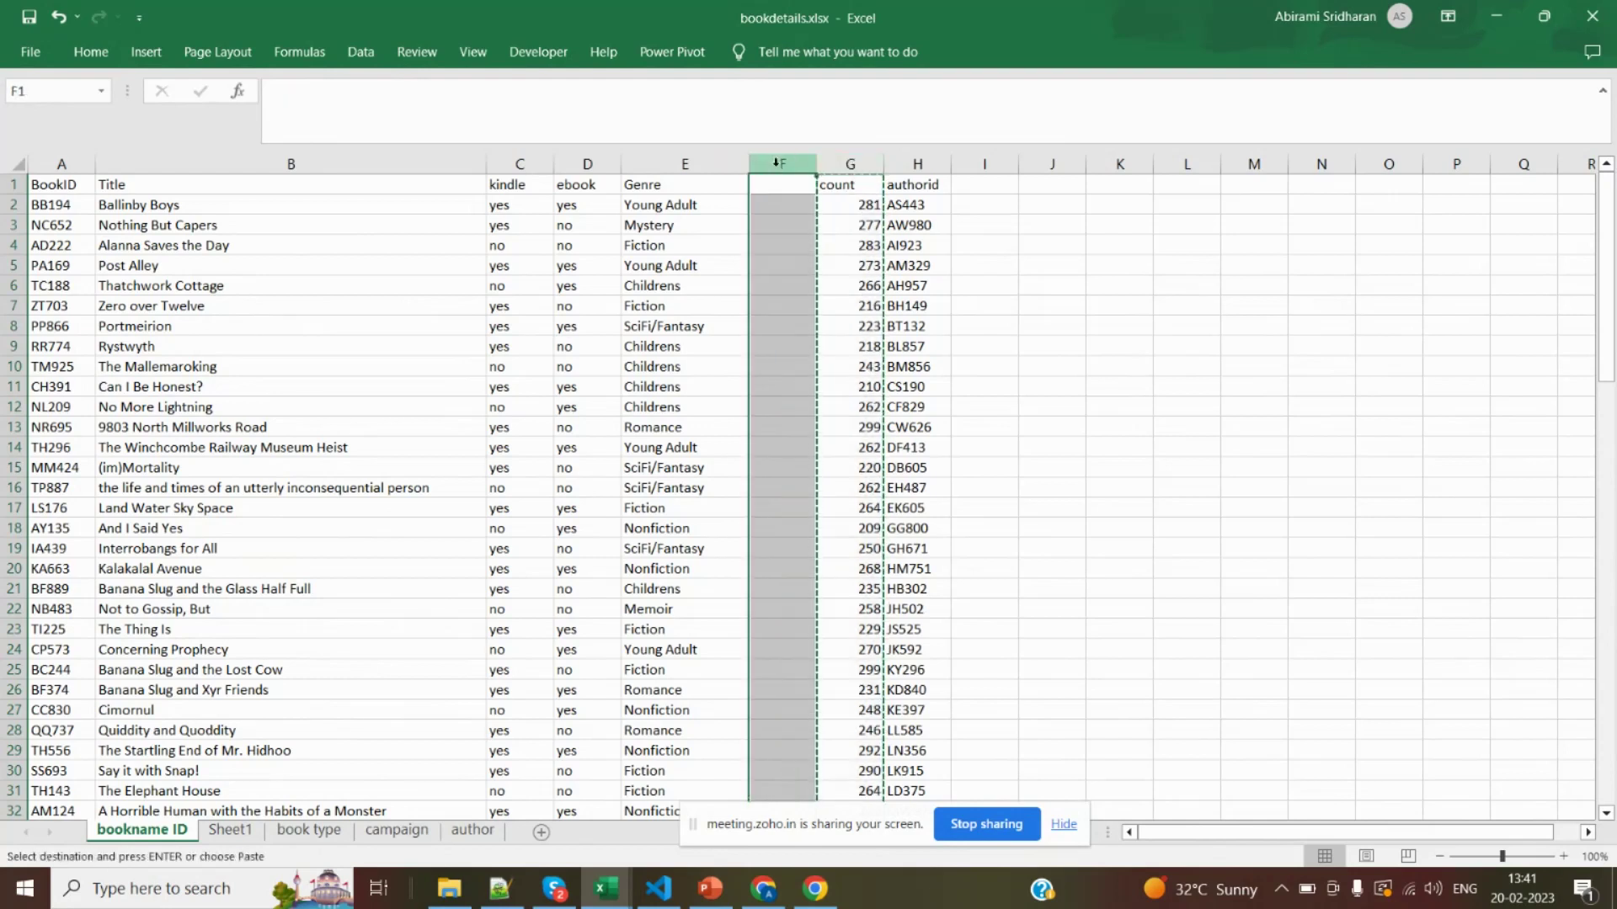
key("ctrl+v")
Move the authorid column from column H into column G, directly after count
left_click(915, 162)
key("ctrl+x")
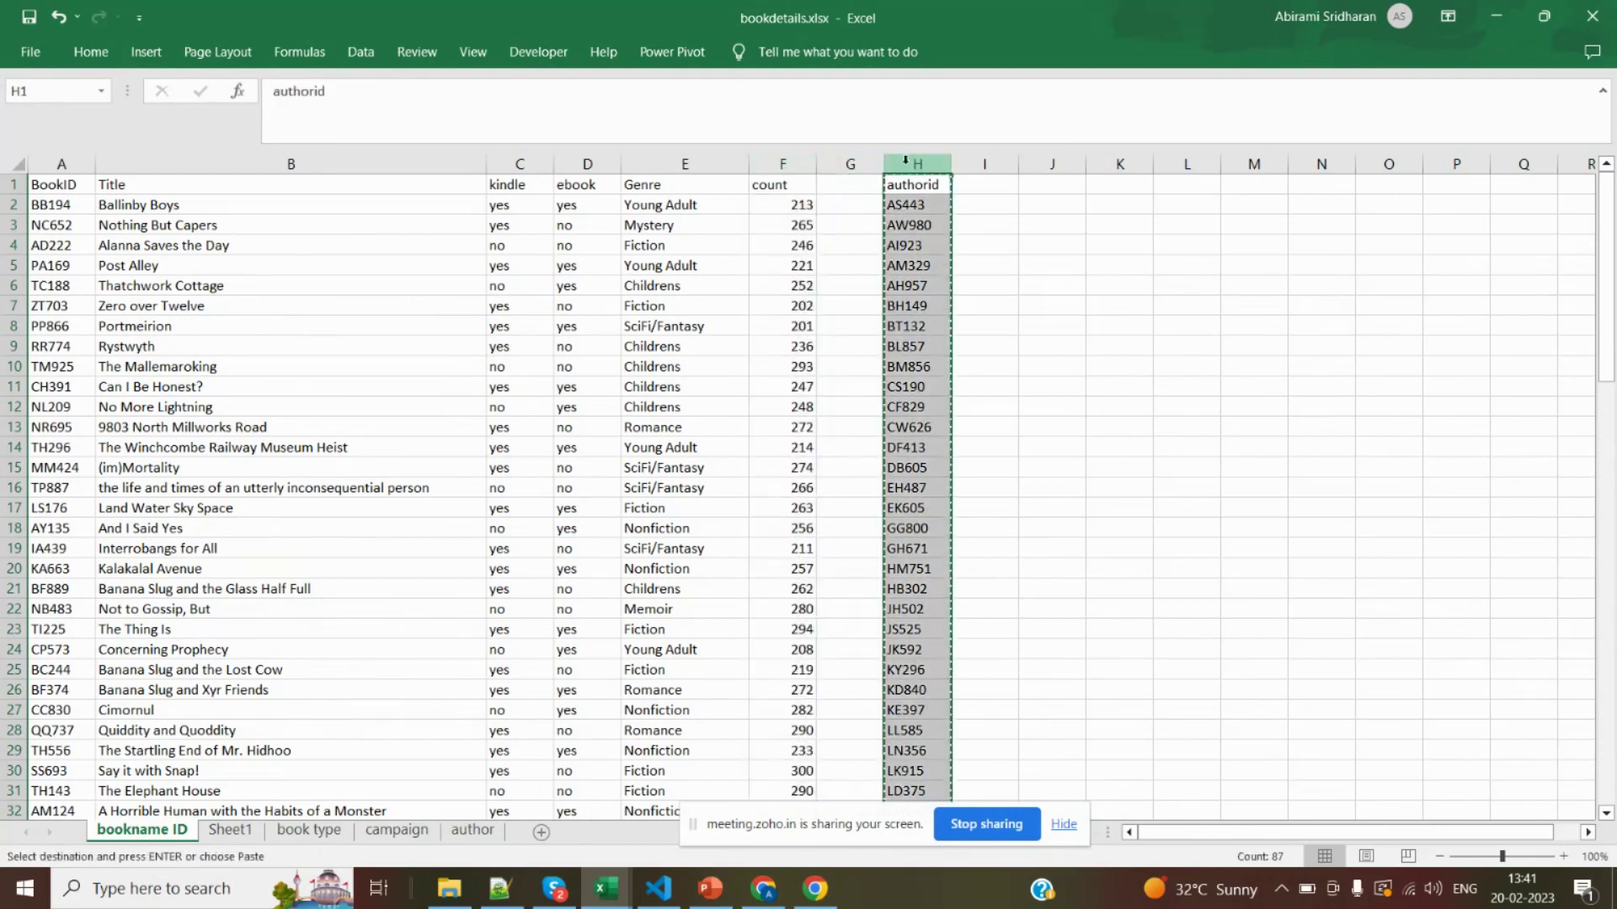
left_click(863, 163)
key("ctrl+v")
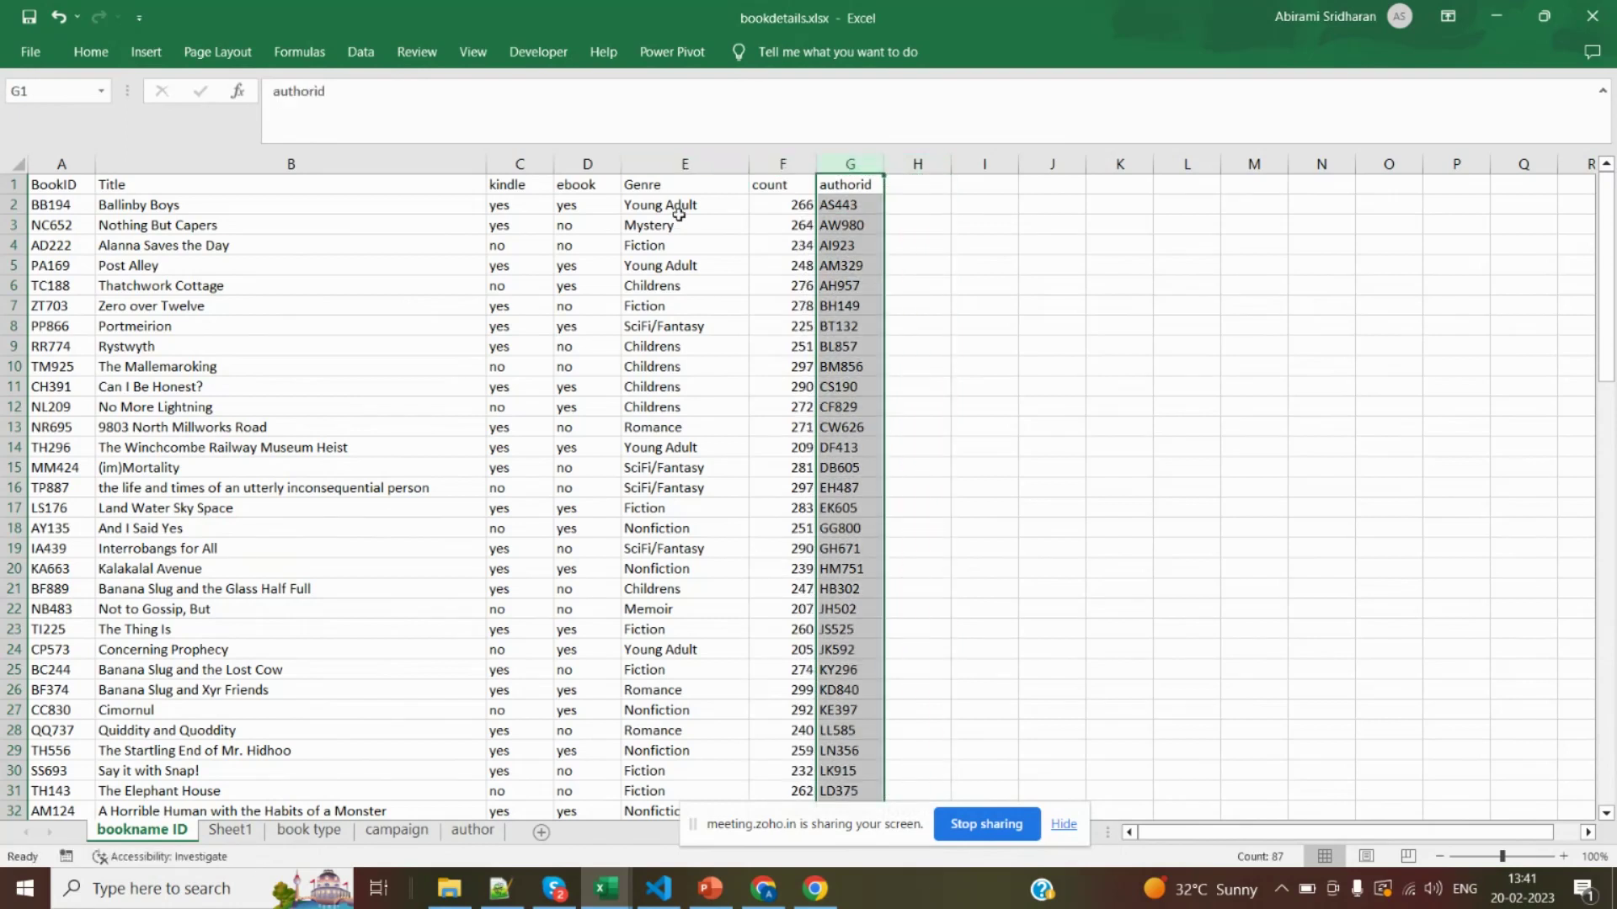
Examine the Genre values in the first rows and the count value of the Childrens book in row 6
left_click(664, 165)
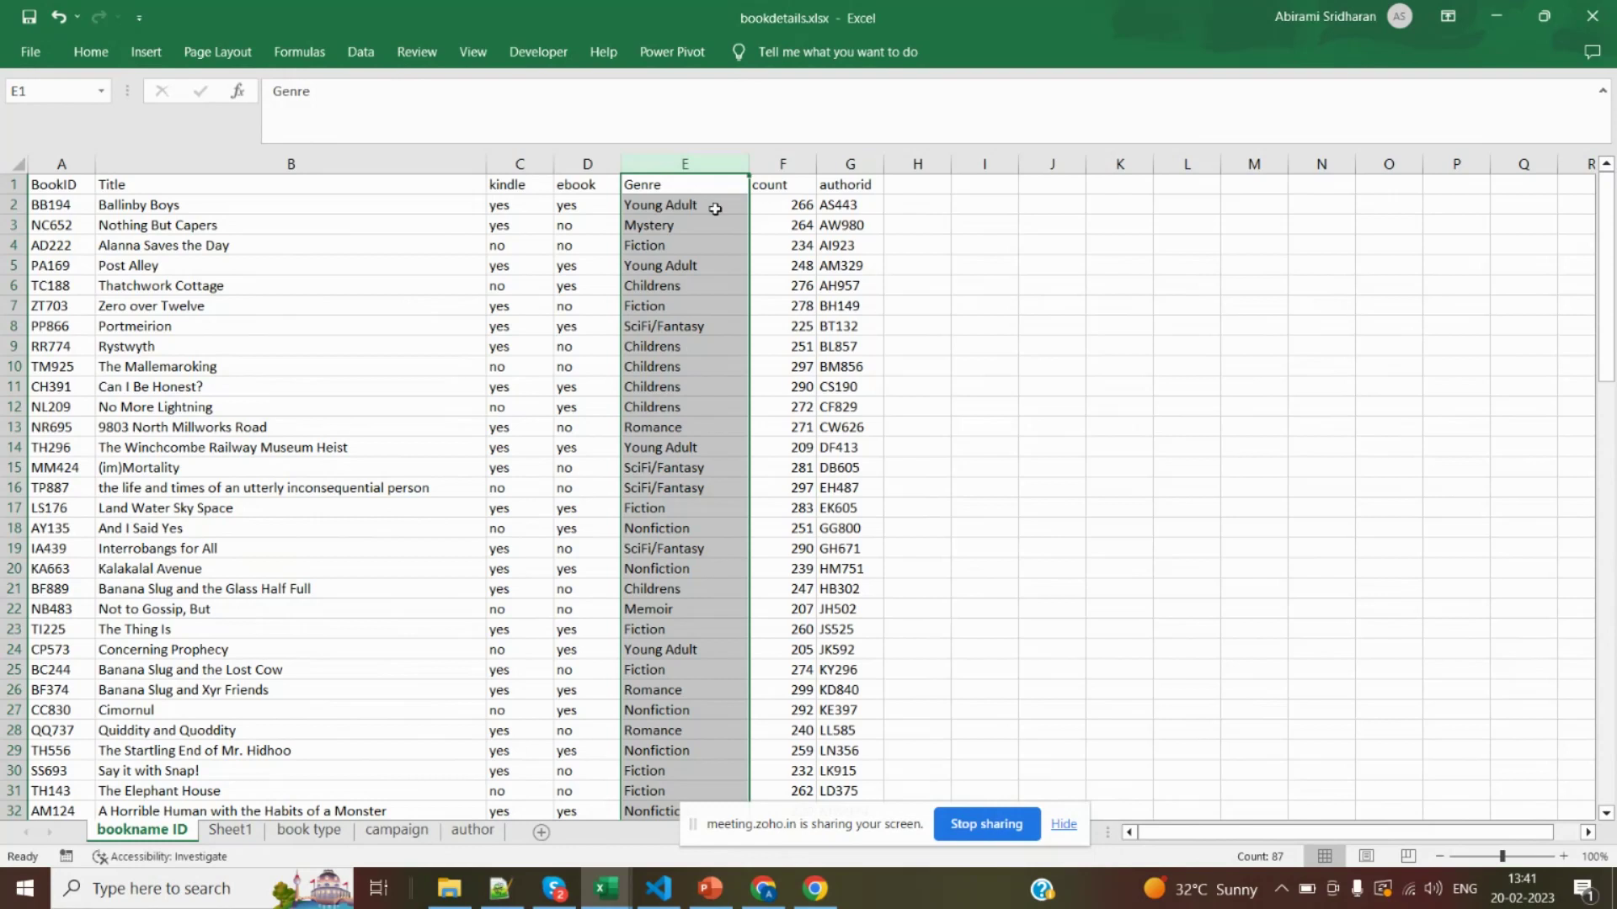
double_click(678, 207)
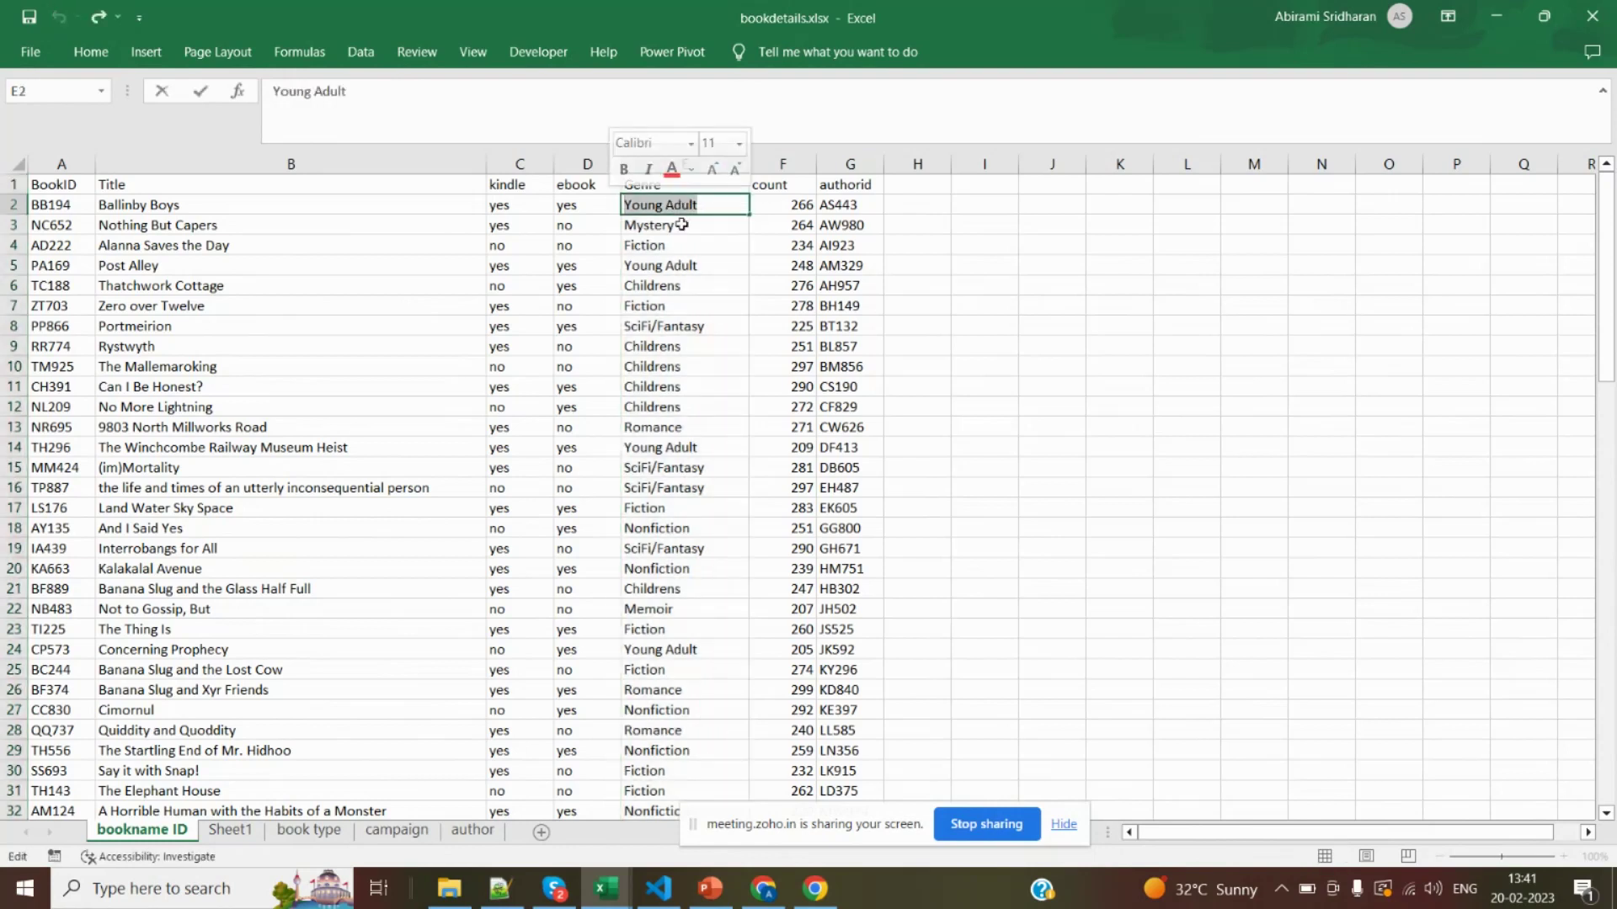
left_click(666, 232)
left_click(668, 244)
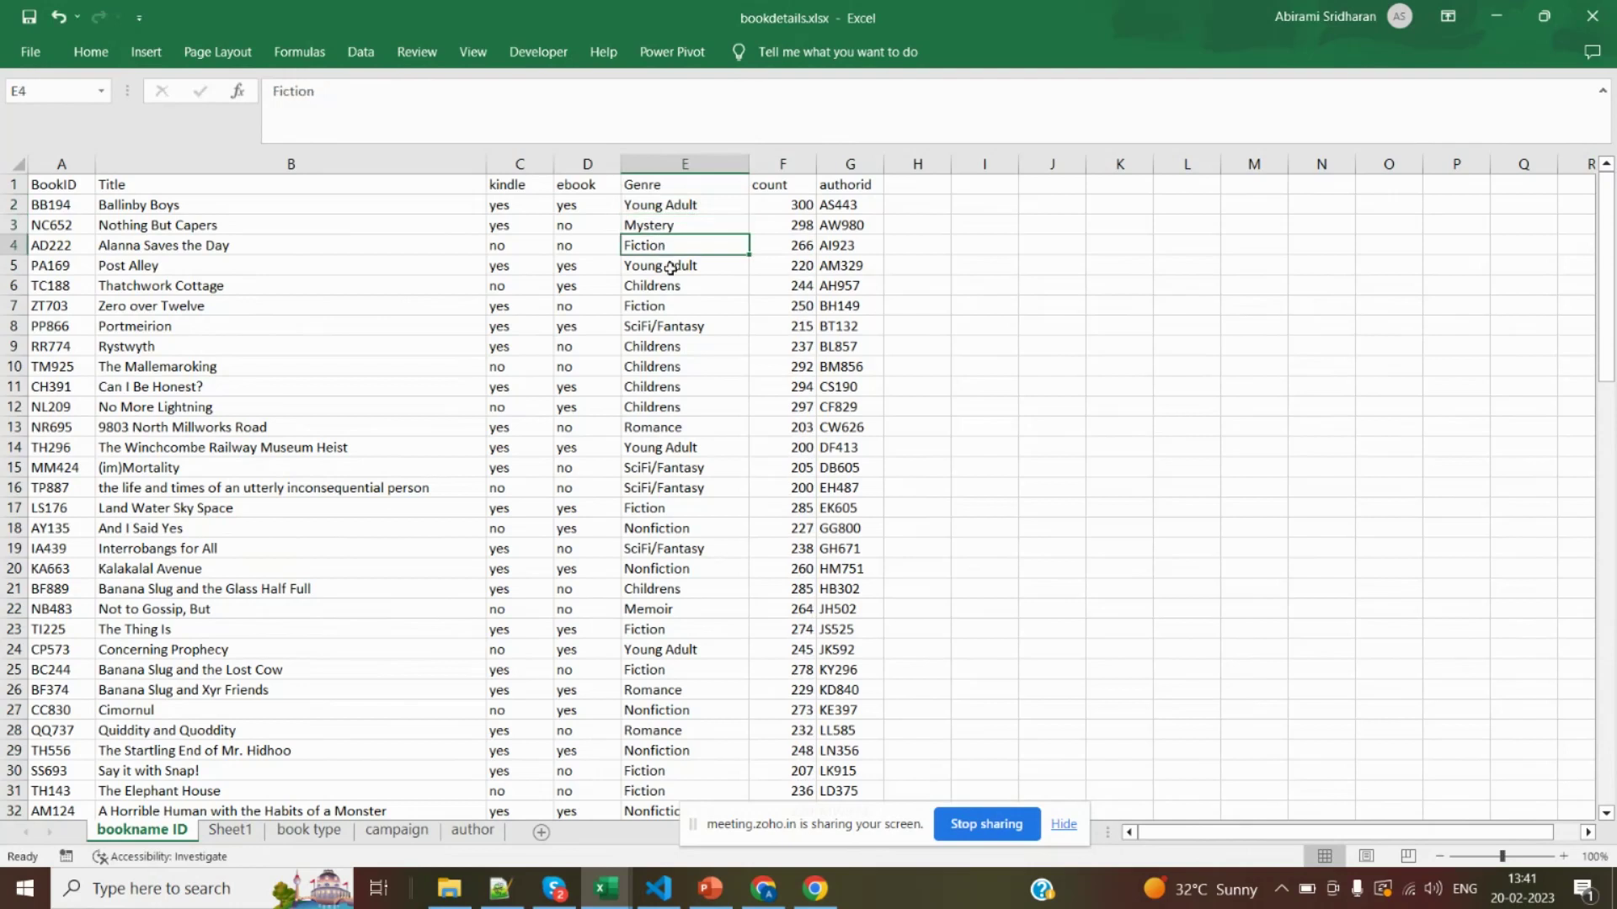
left_click(671, 297)
left_click(670, 285)
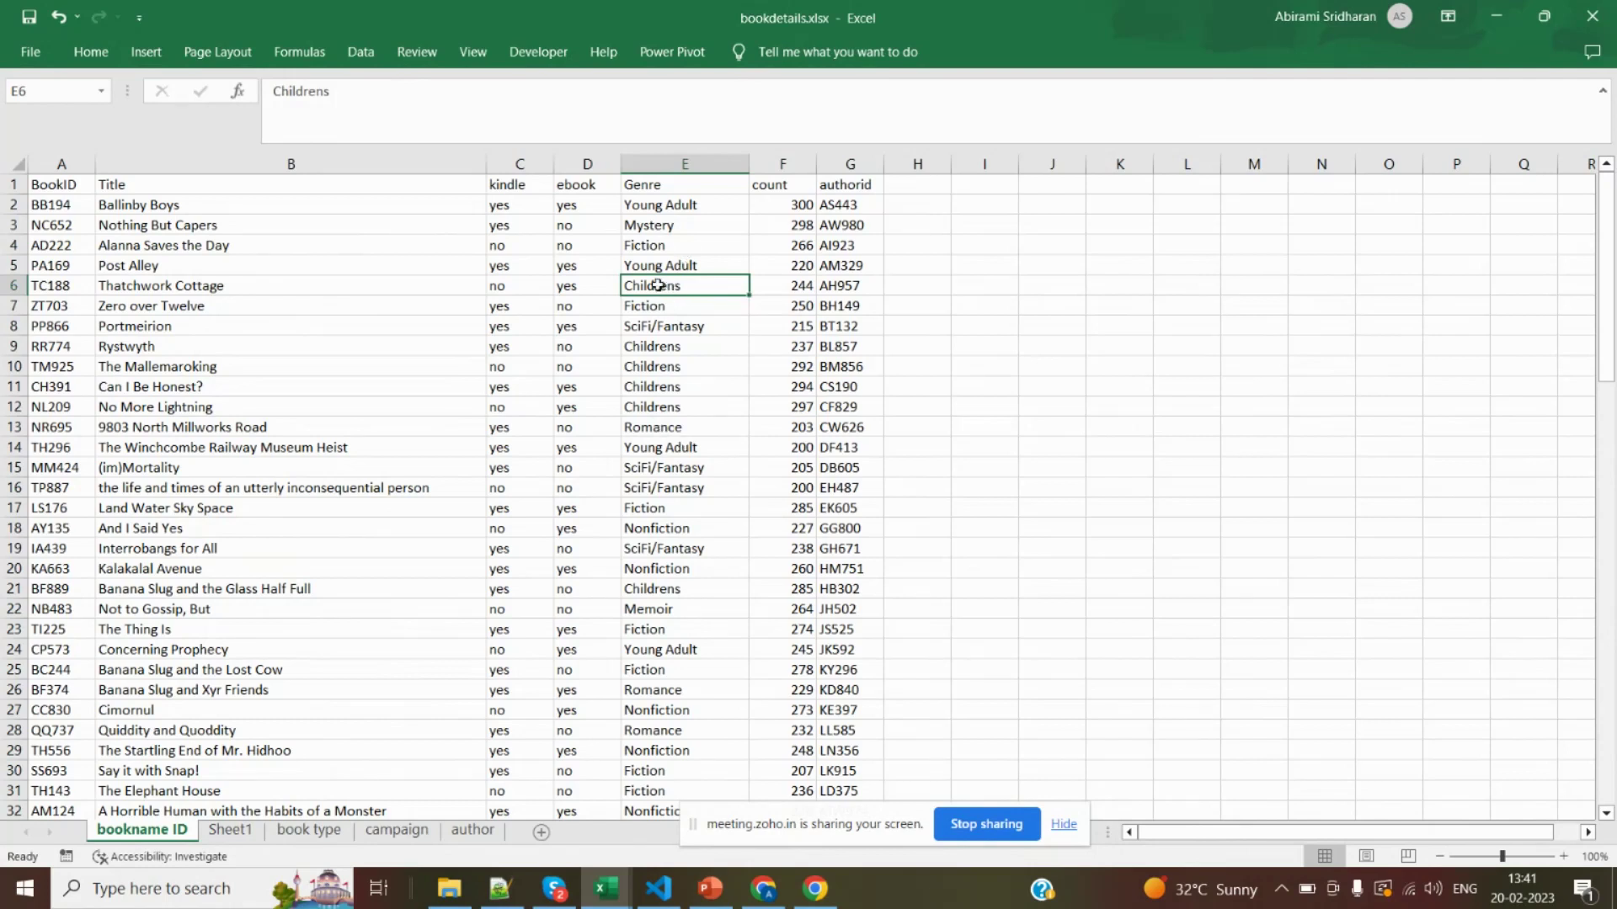
left_click(791, 286)
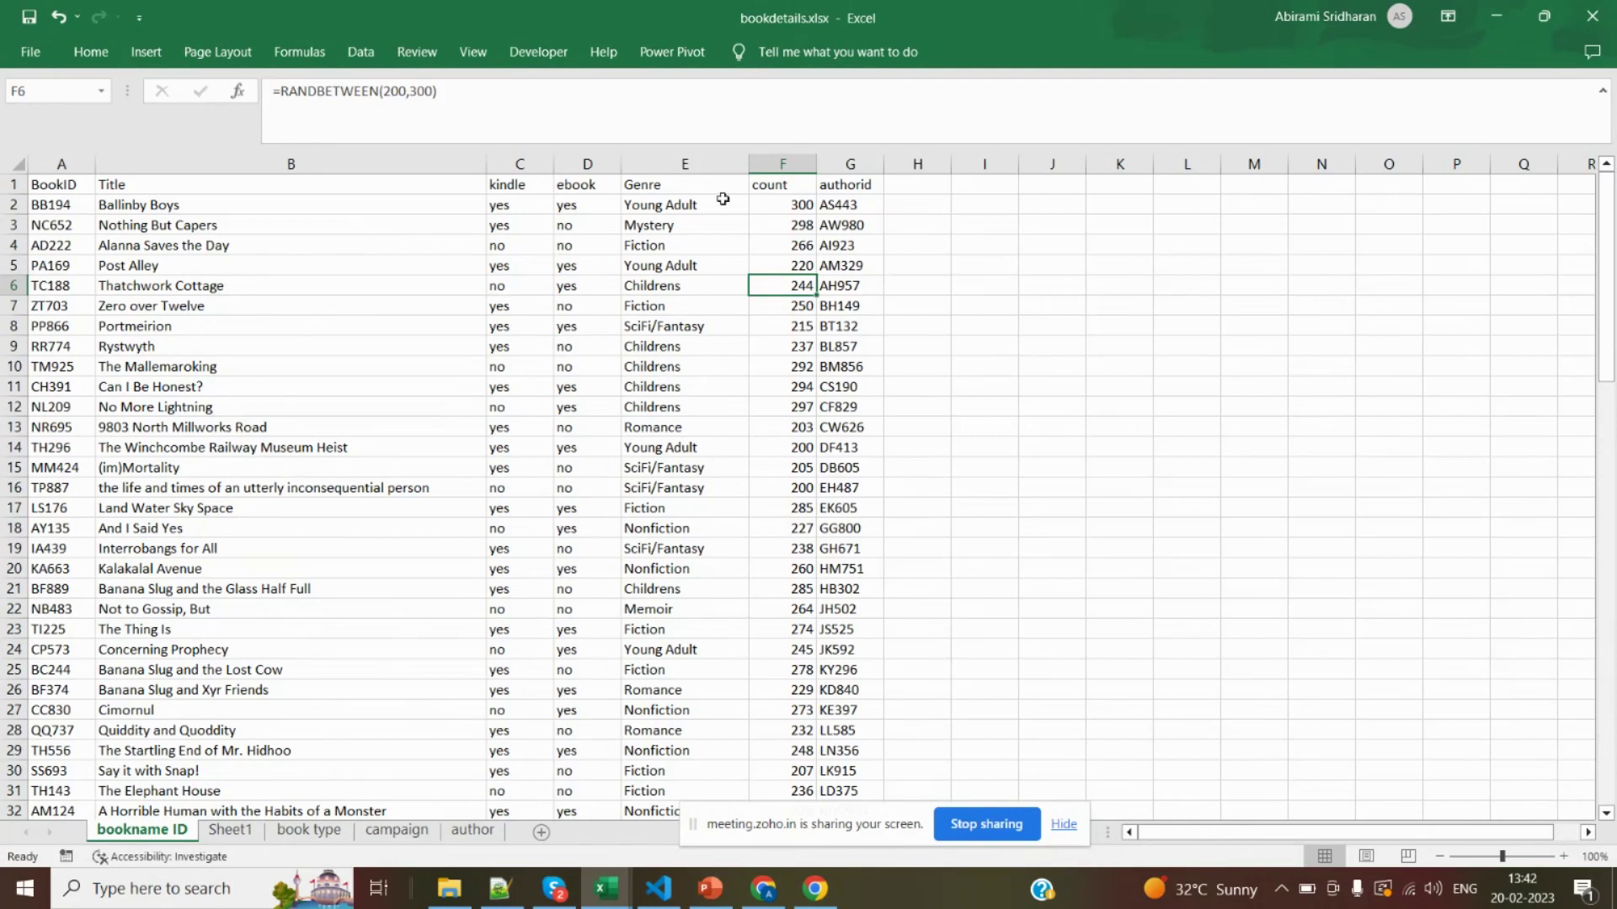
Select the Genre and count columns together
left_click(696, 165)
left_click_drag(696, 165, 782, 165)
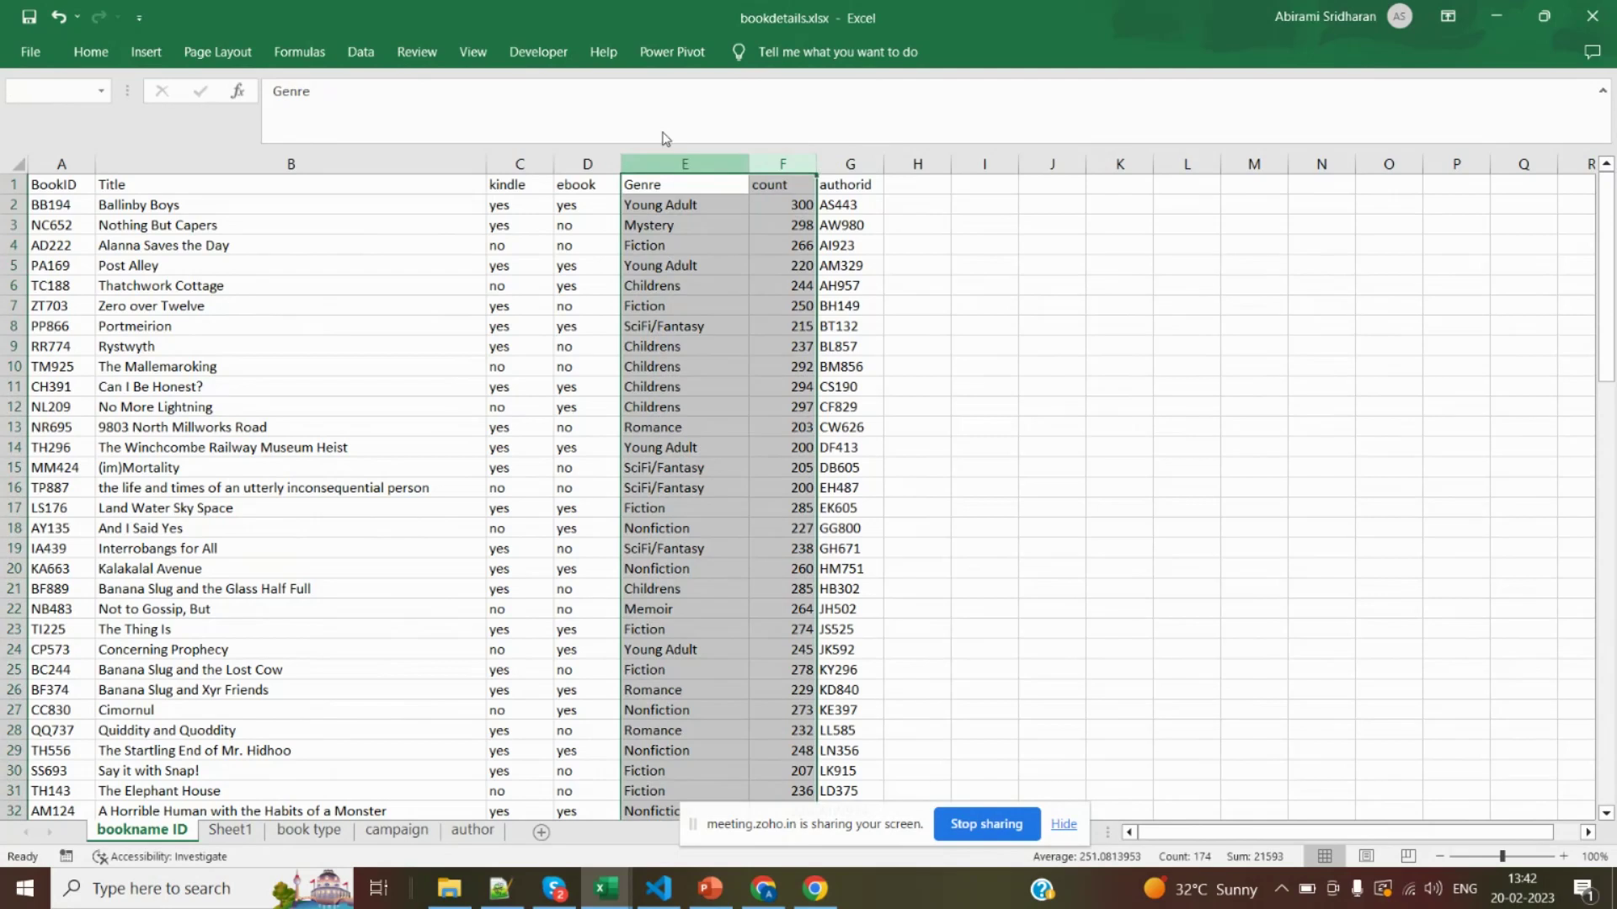
Try a 2-D clustered column chart of the selected Genre and count columns, and delete it
left_click(145, 56)
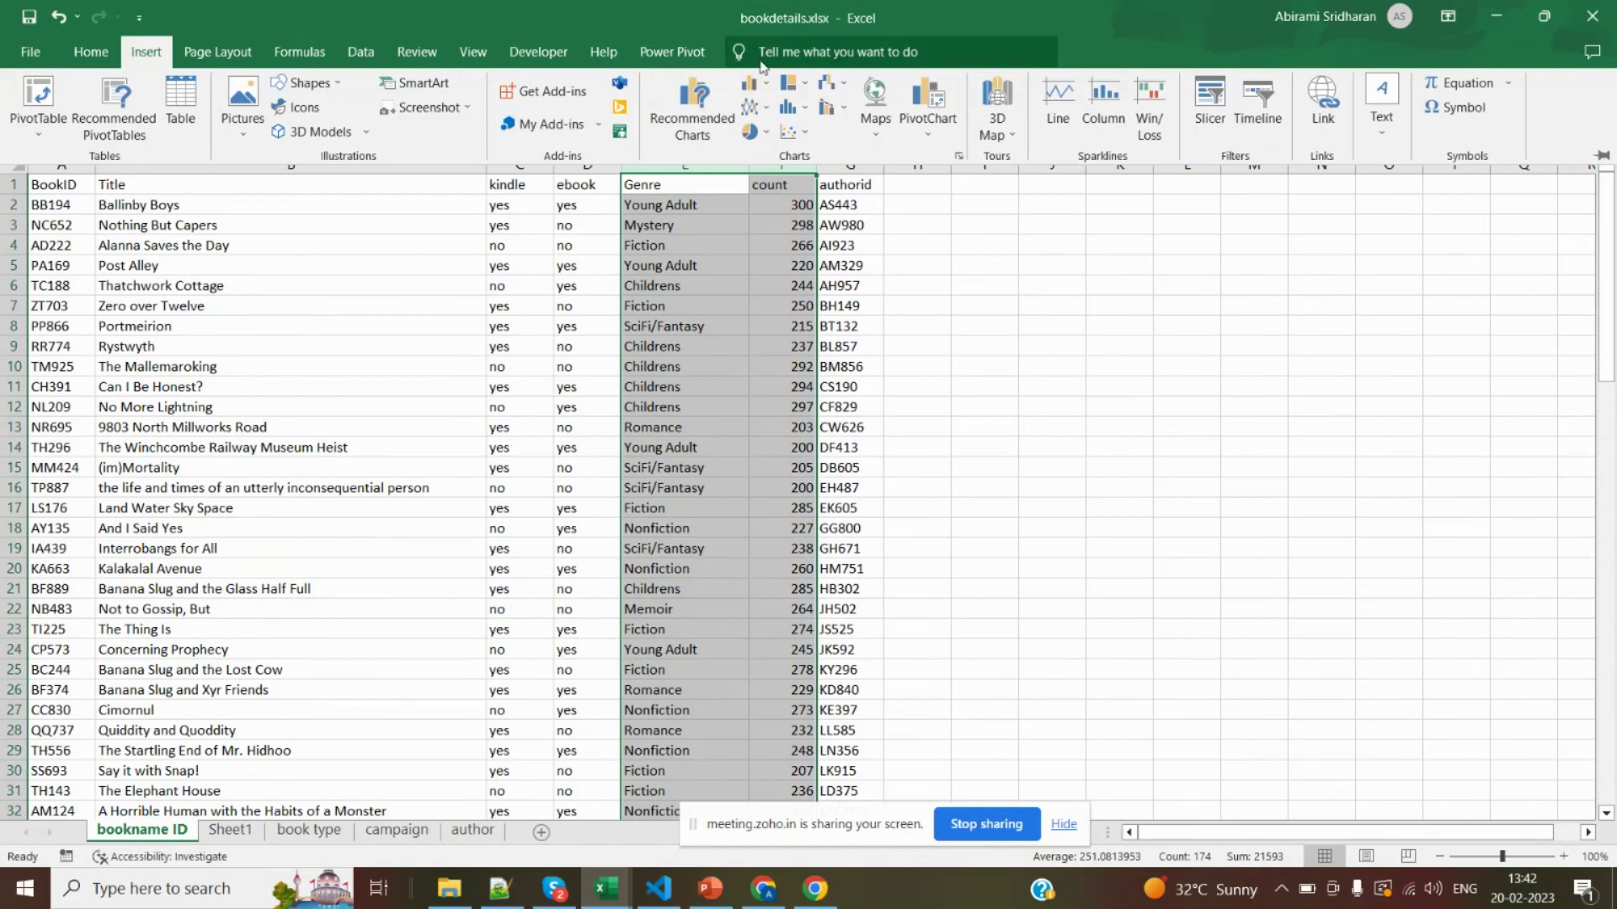
left_click(768, 90)
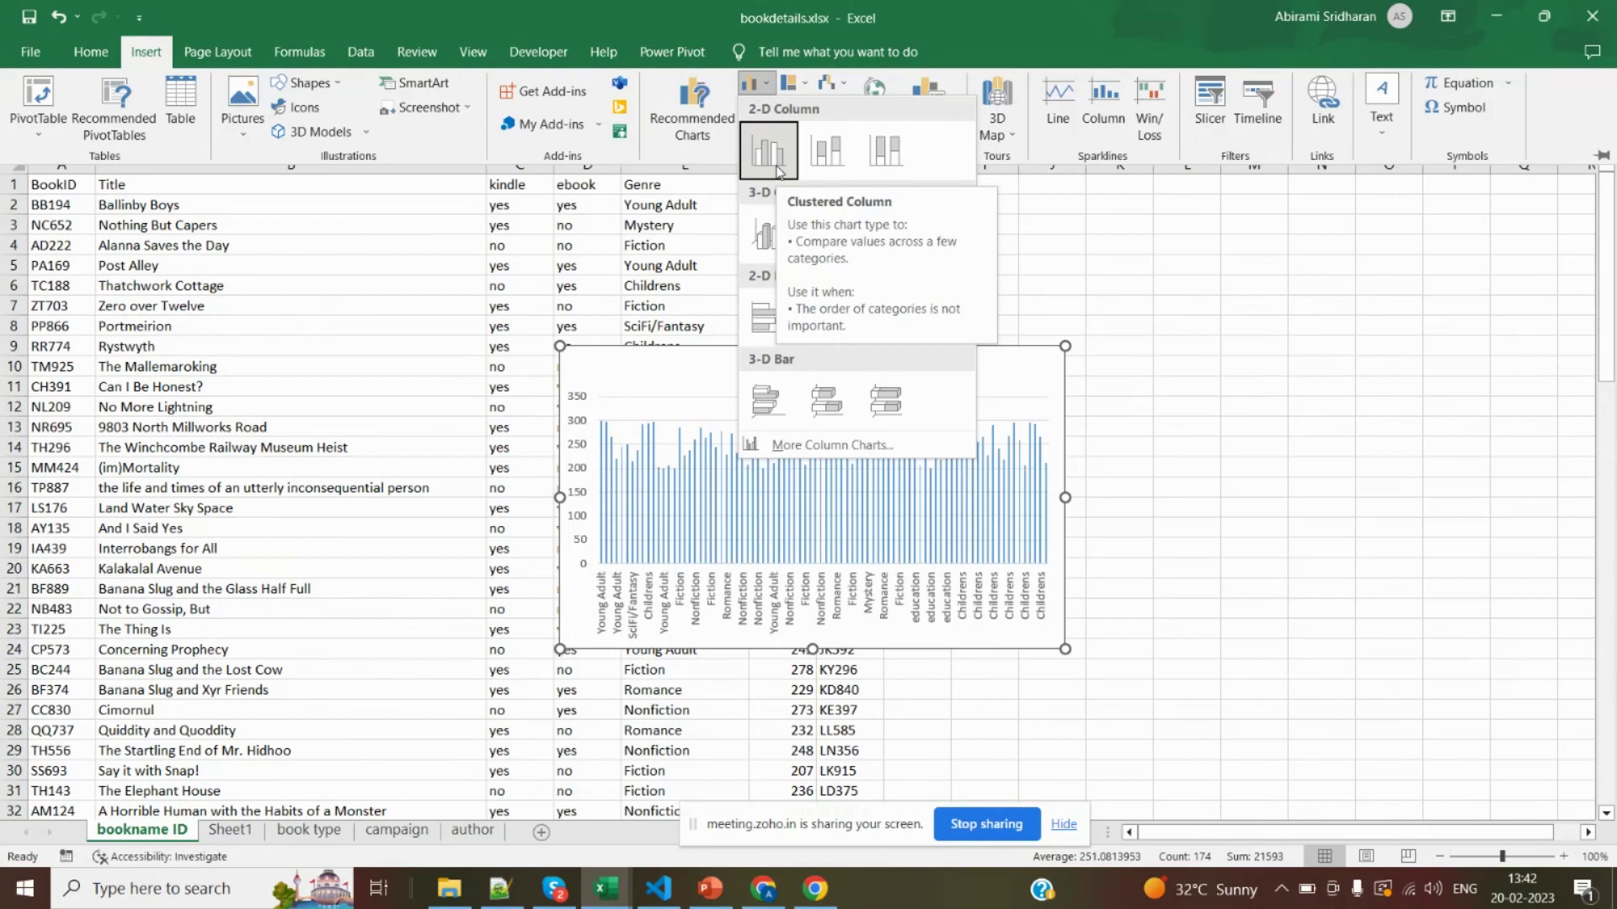
left_click(776, 168)
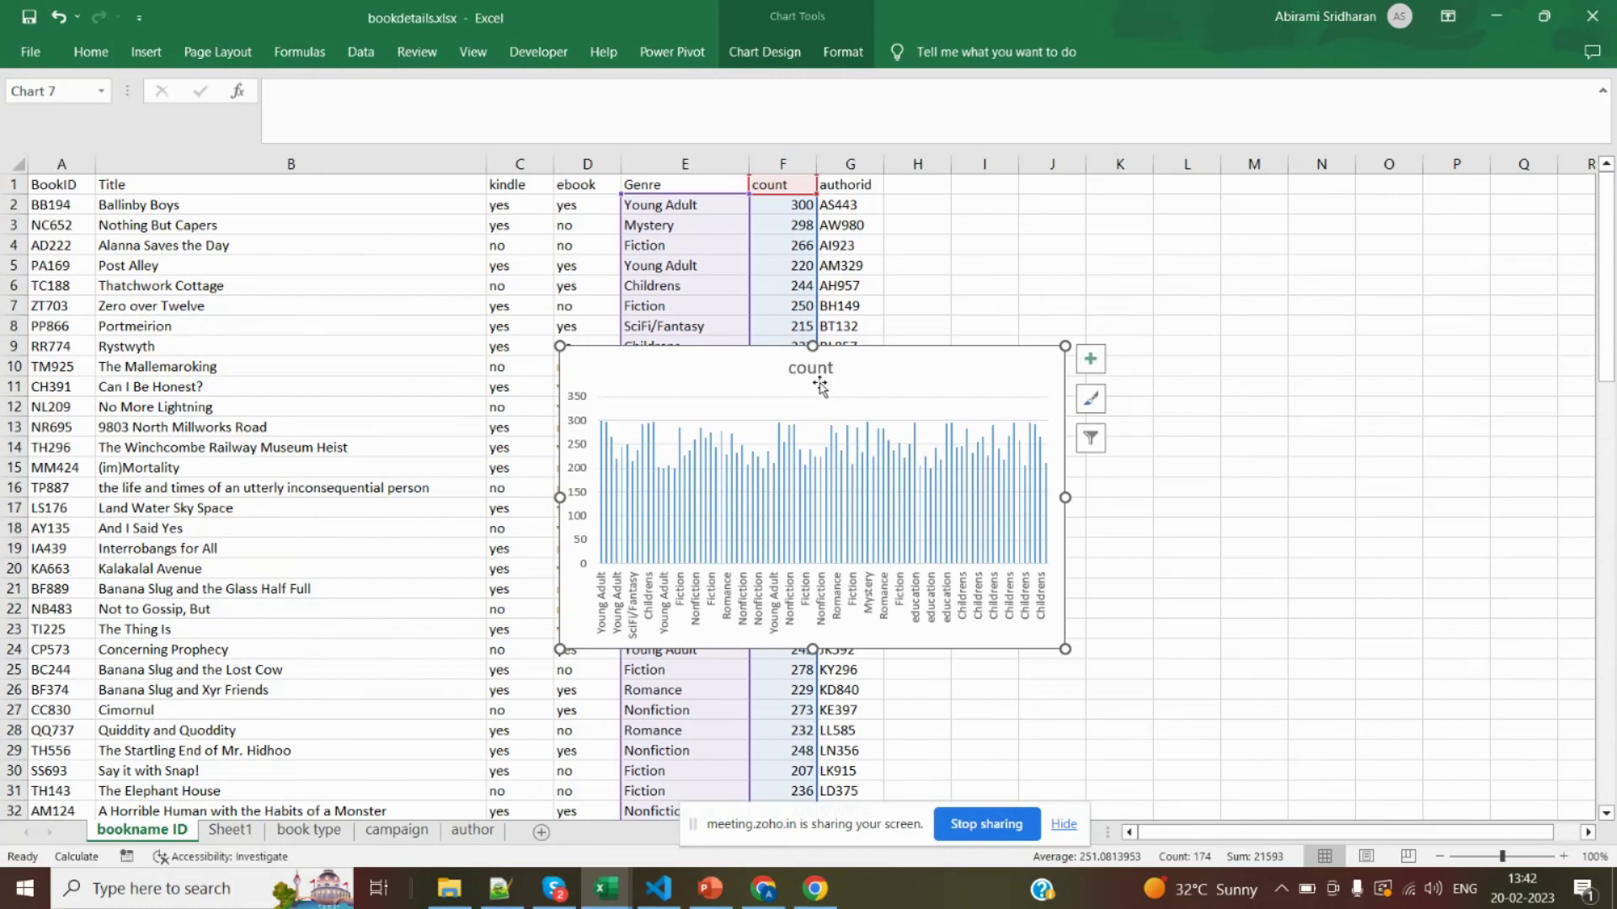
key("Delete")
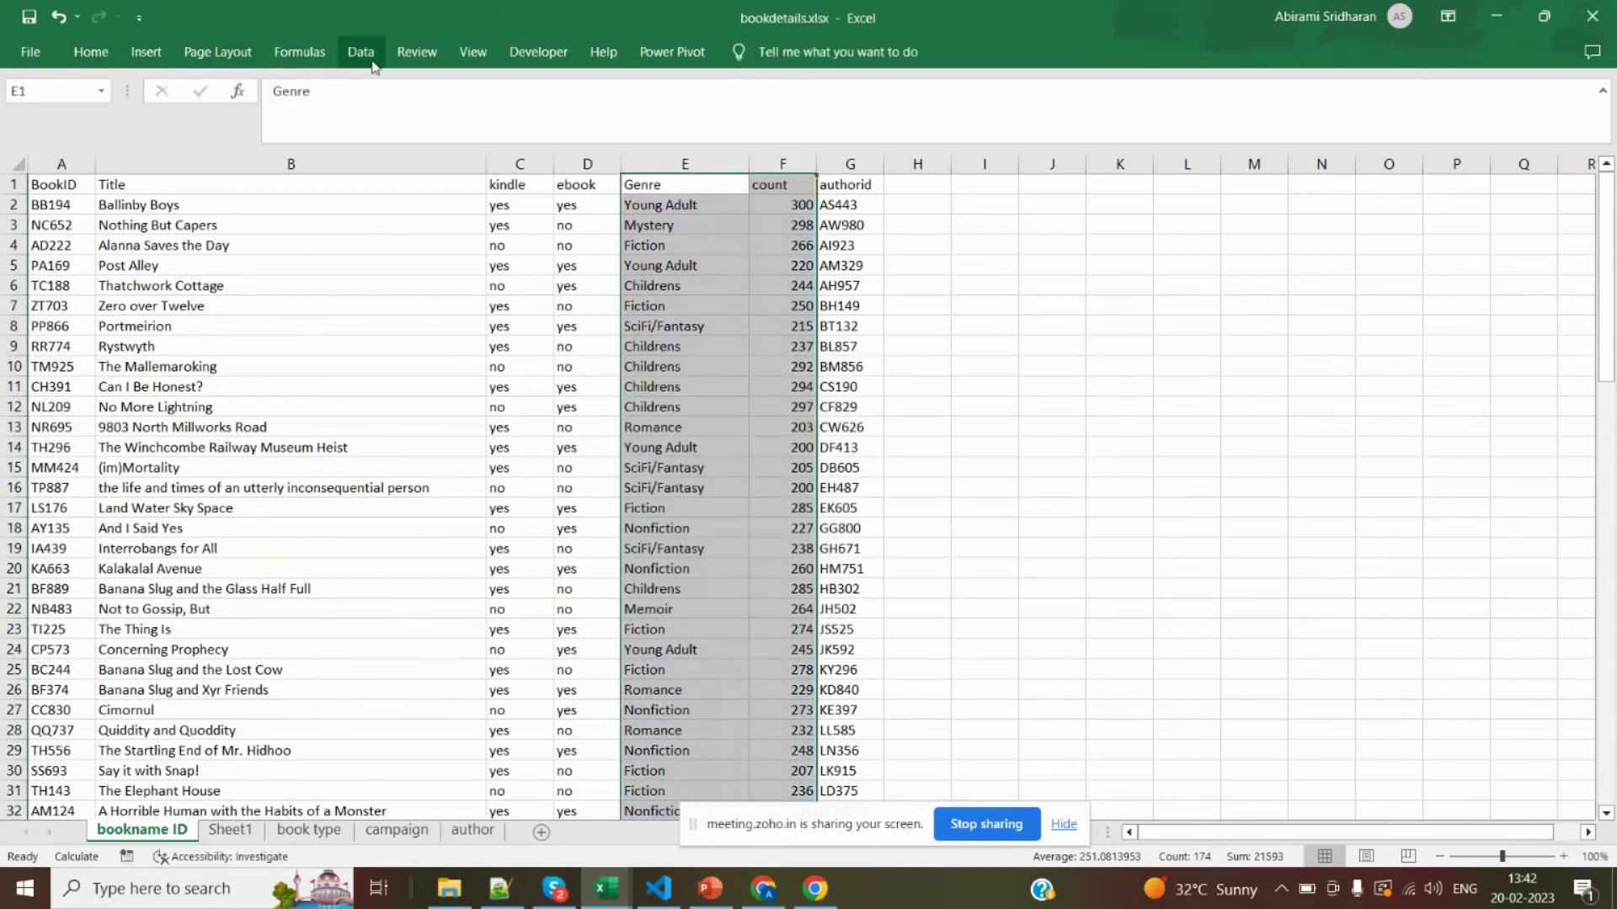
Insert a pivot table from the Genre and count columns on the existing bookname ID worksheet, with its location set to H3:L9
left_click(146, 52)
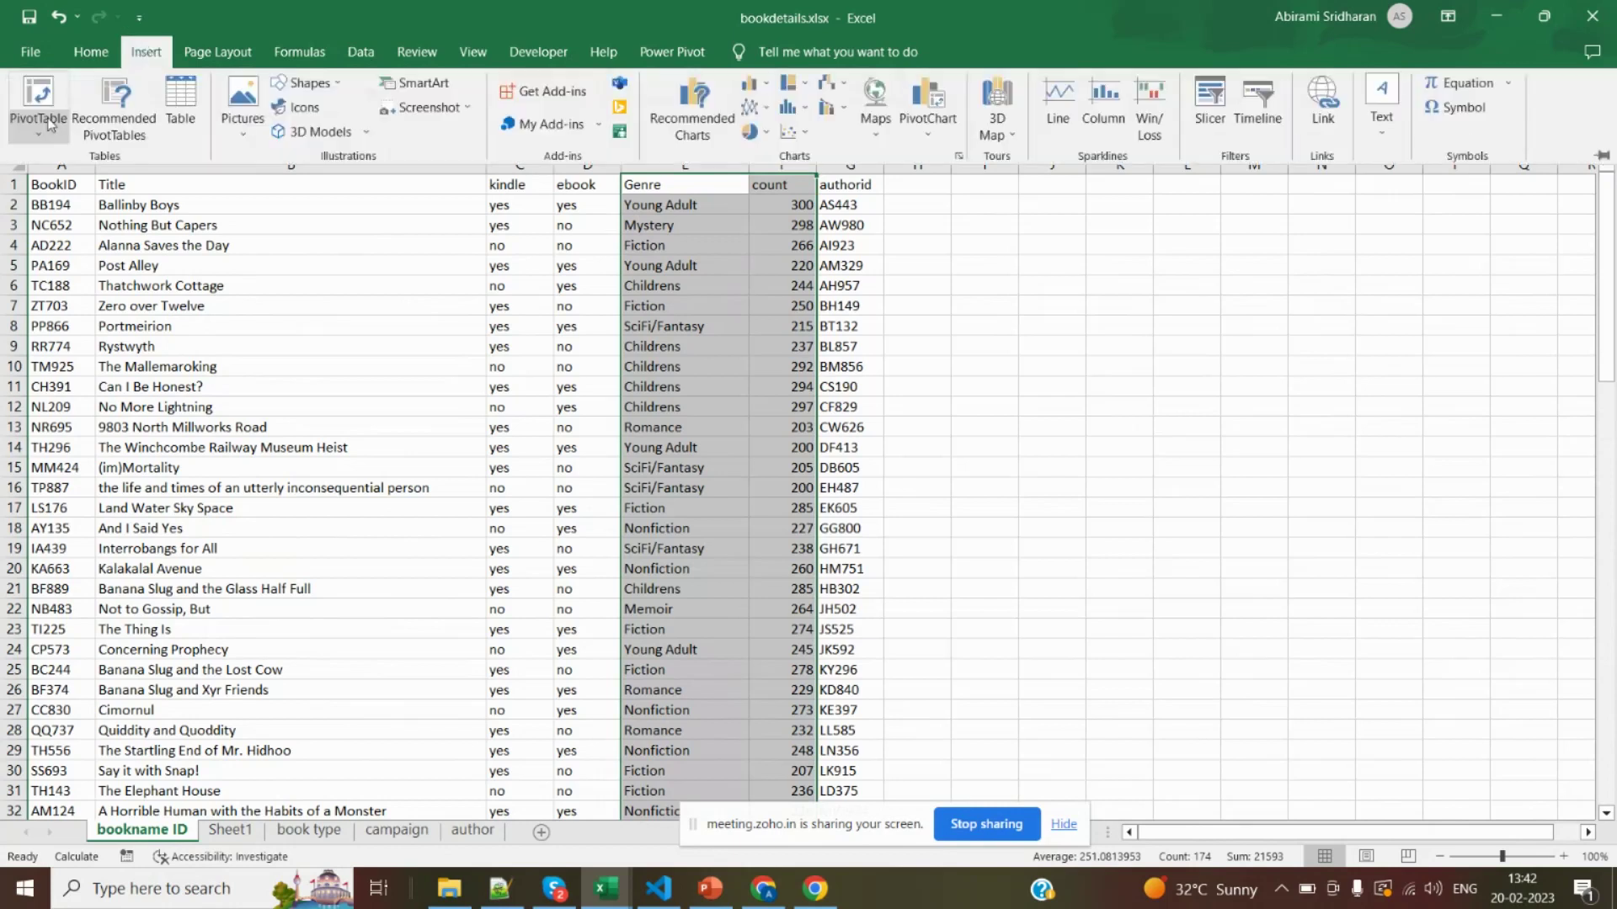
left_click(38, 135)
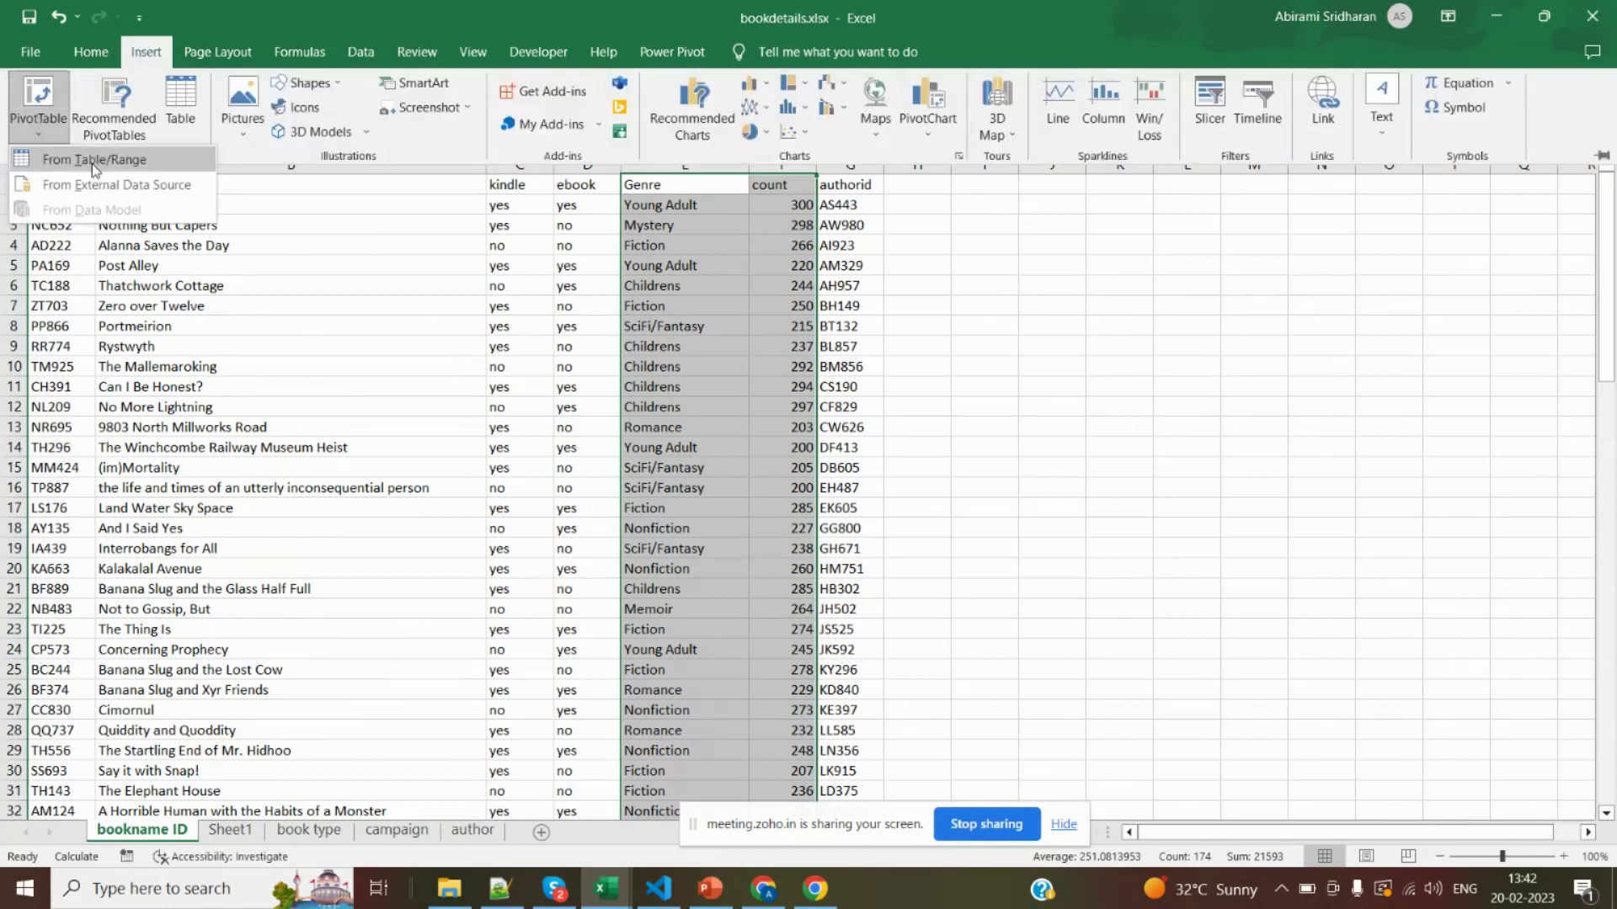
left_click(43, 93)
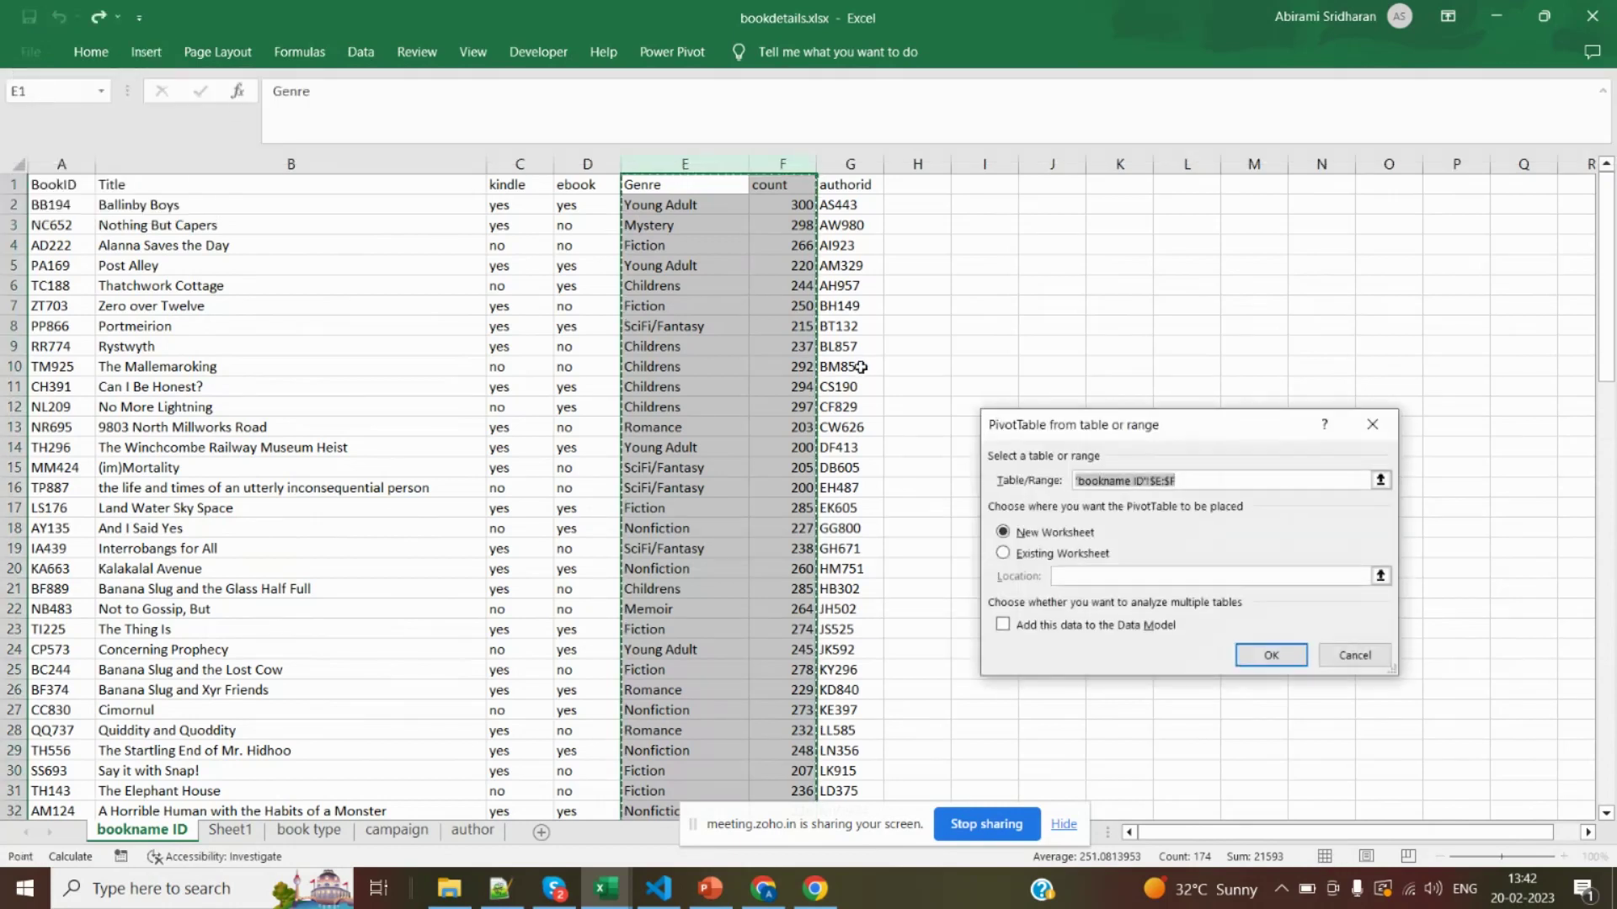
left_click(1019, 553)
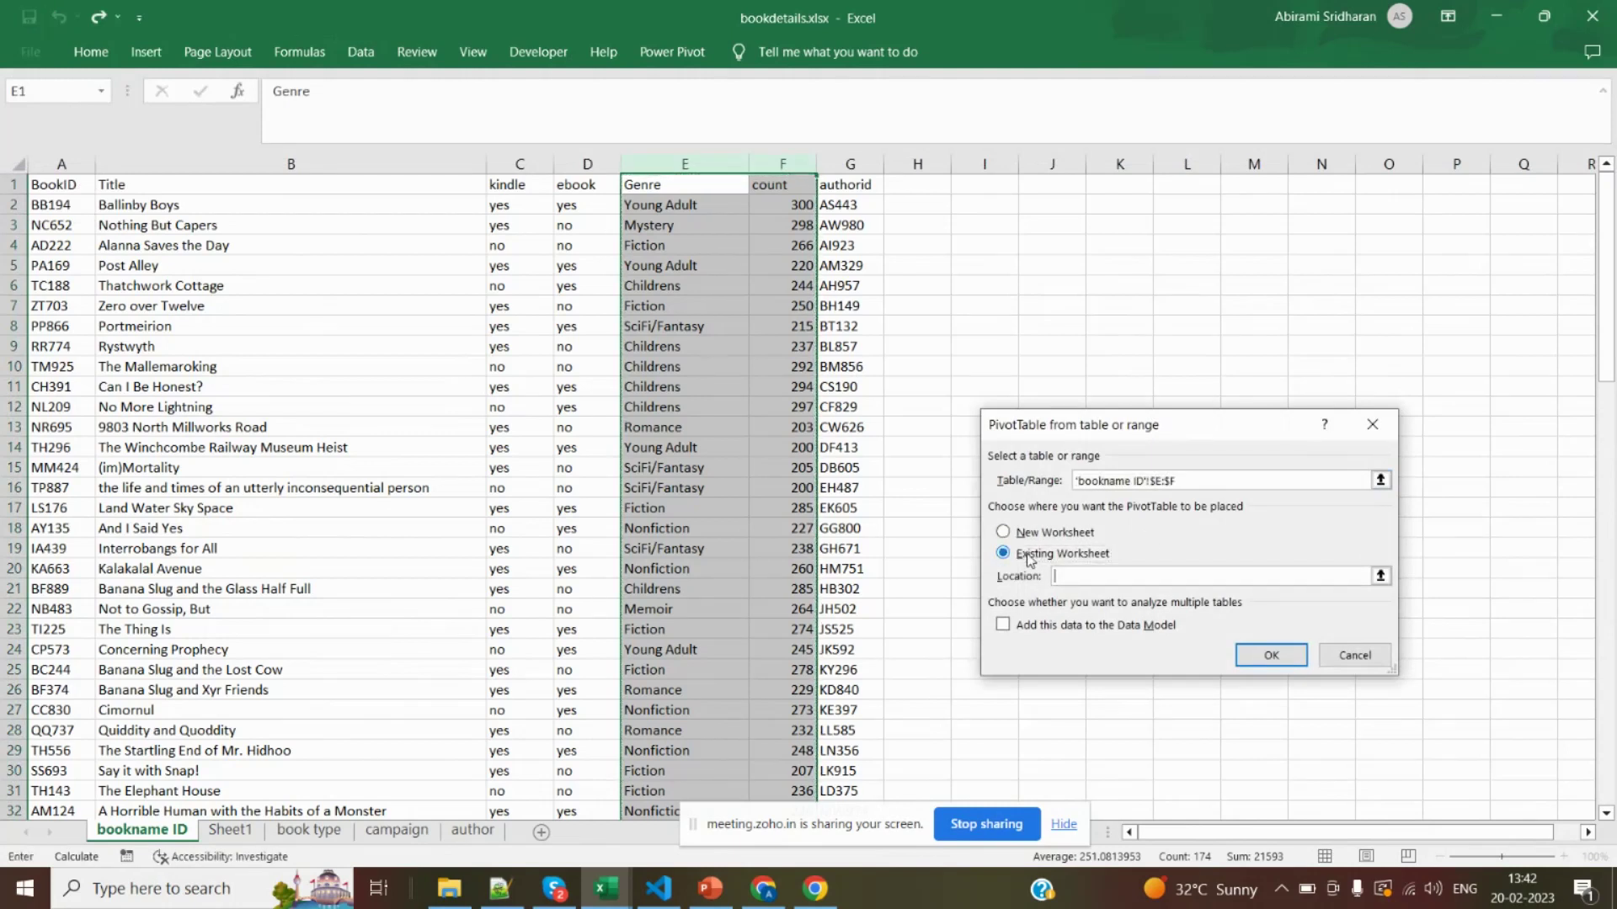
left_click_drag(924, 228, 1184, 352)
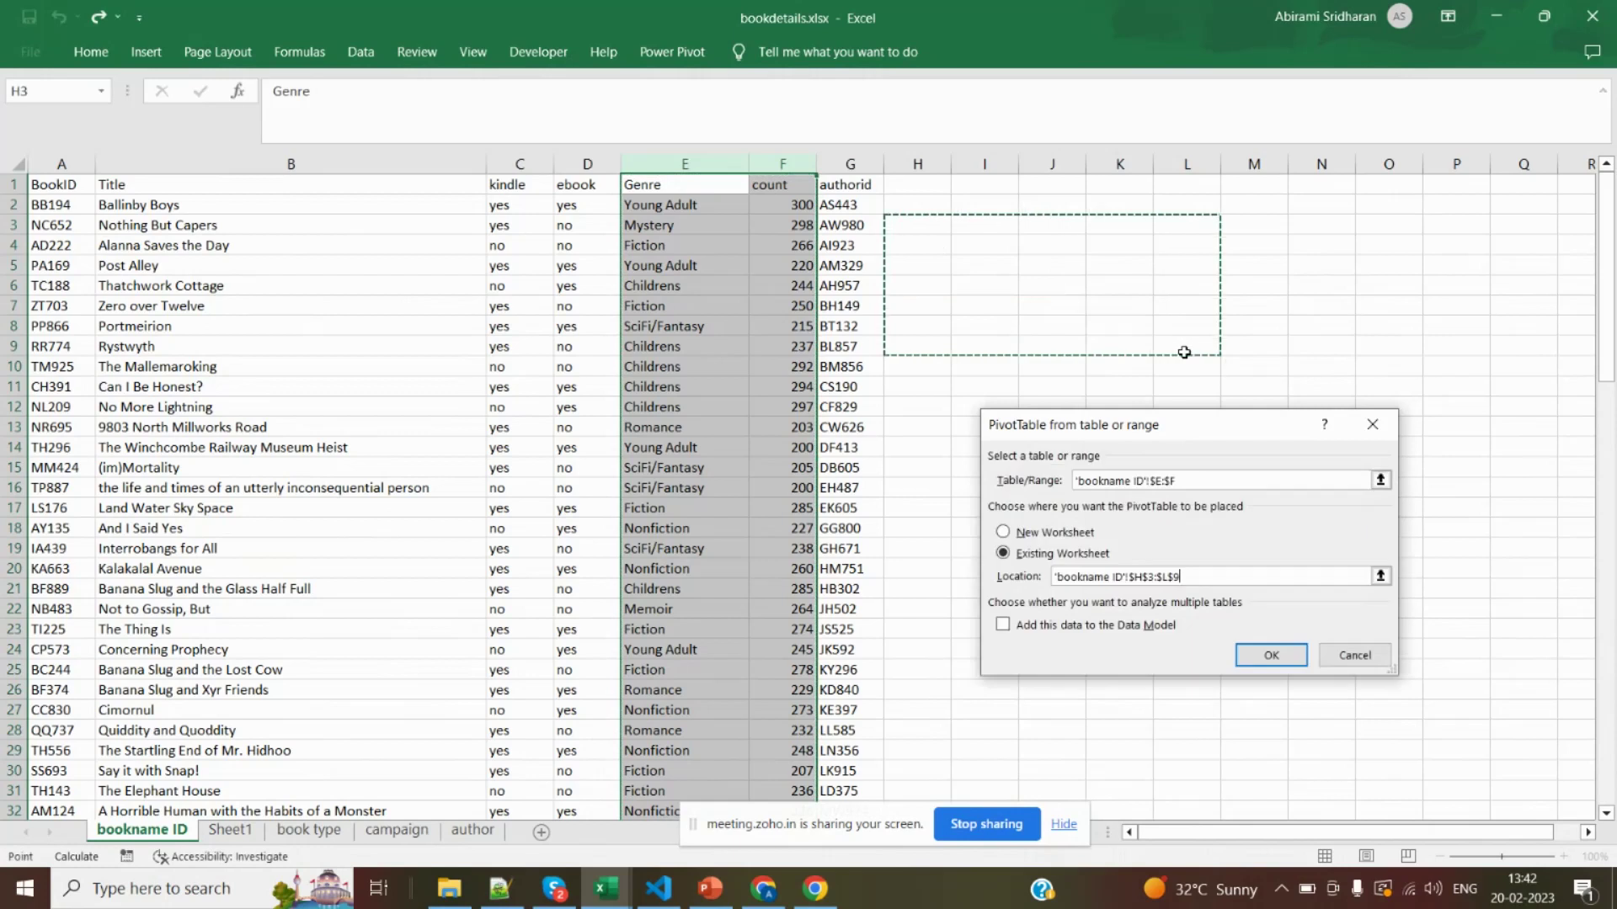
left_click(1269, 658)
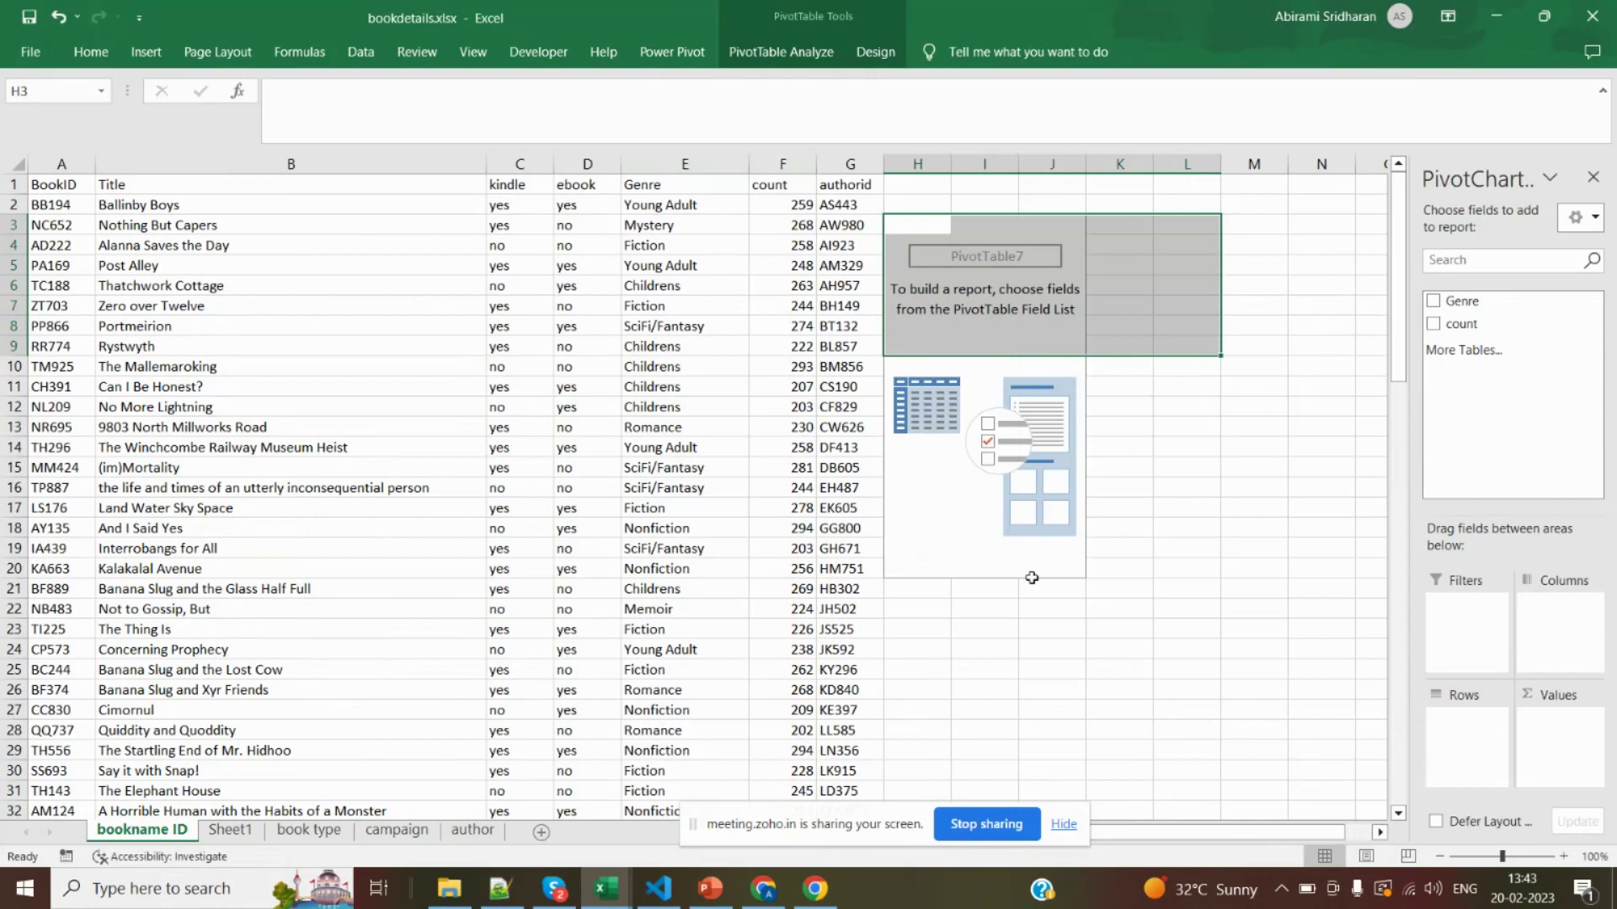
left_click_drag(1223, 354, 1064, 345)
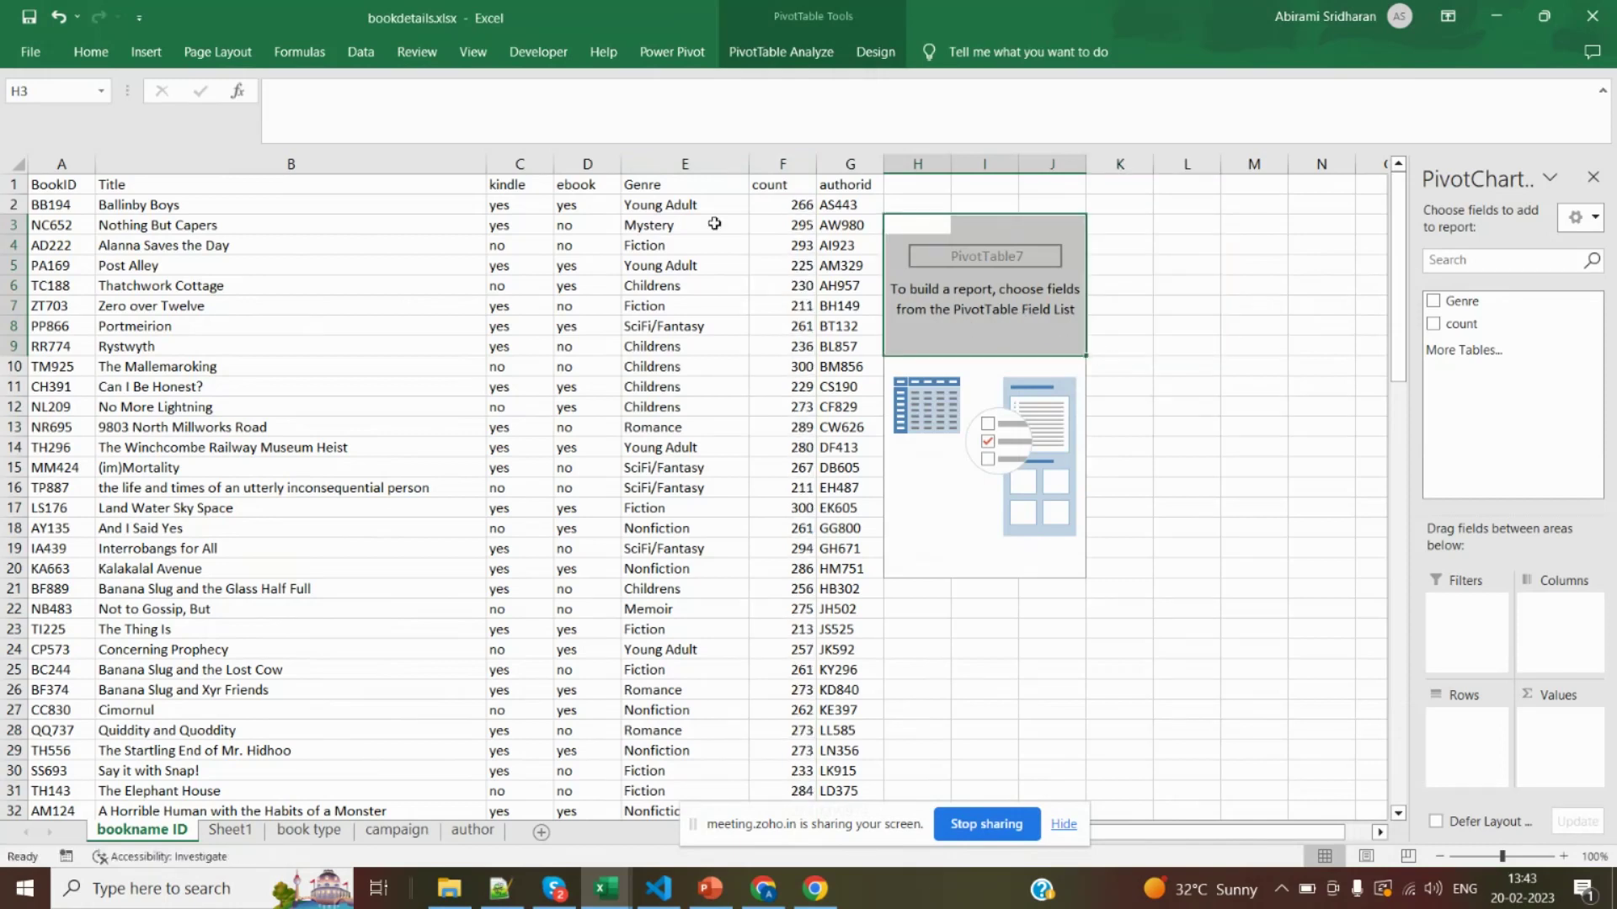
Add Genre as rows and the sum of count as values in the pivot table, and inspect the education row's value
left_click(1440, 303)
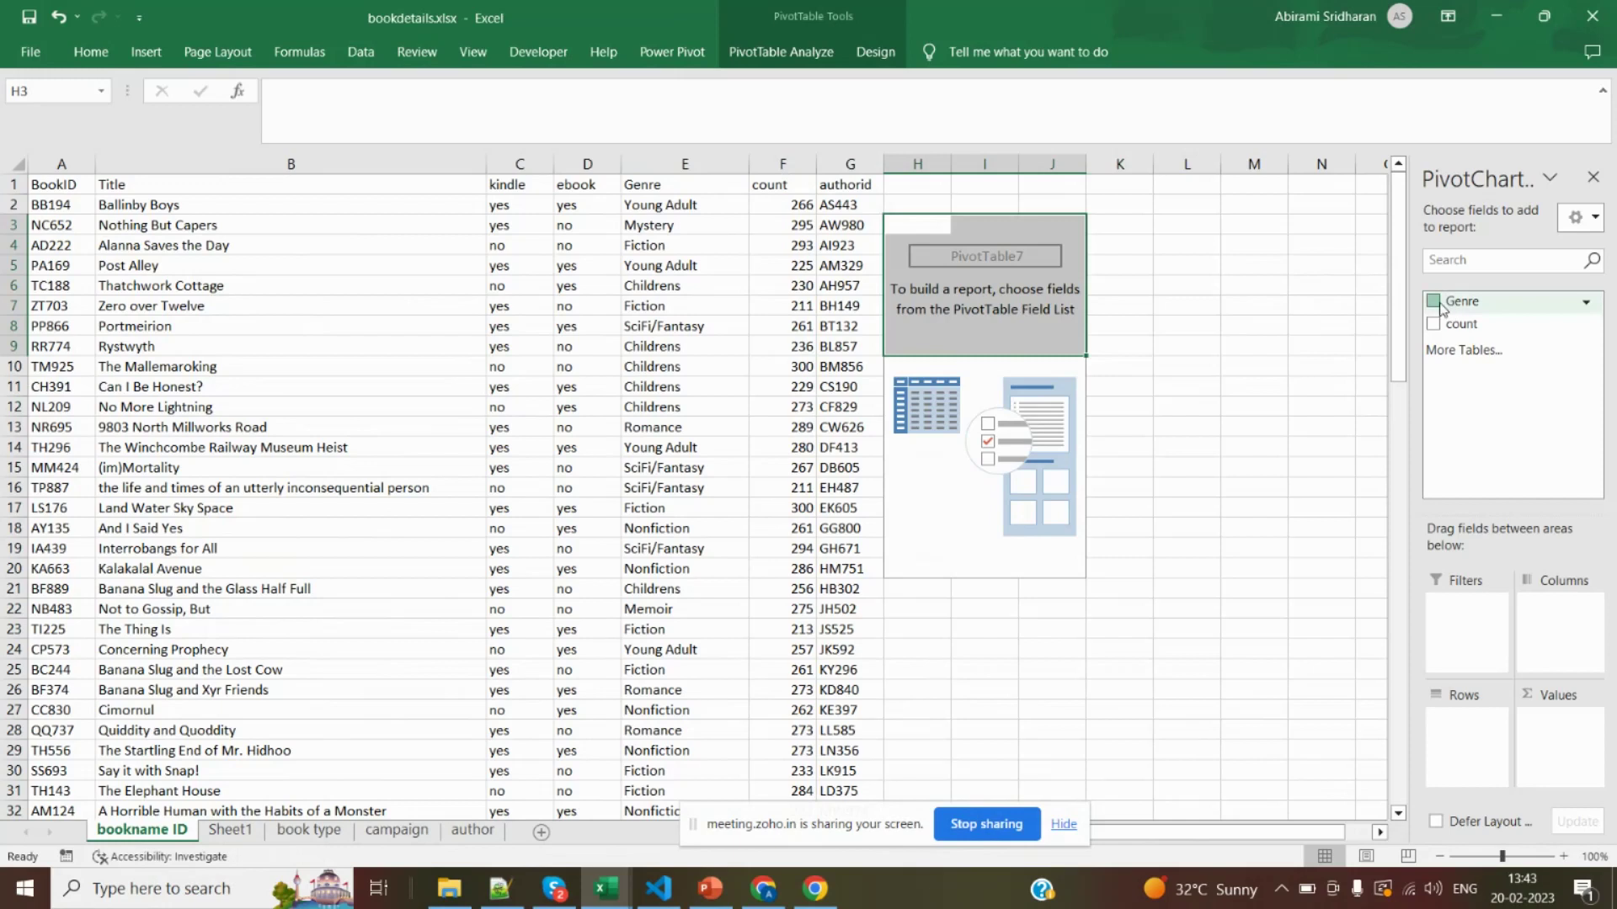
left_click(1435, 327)
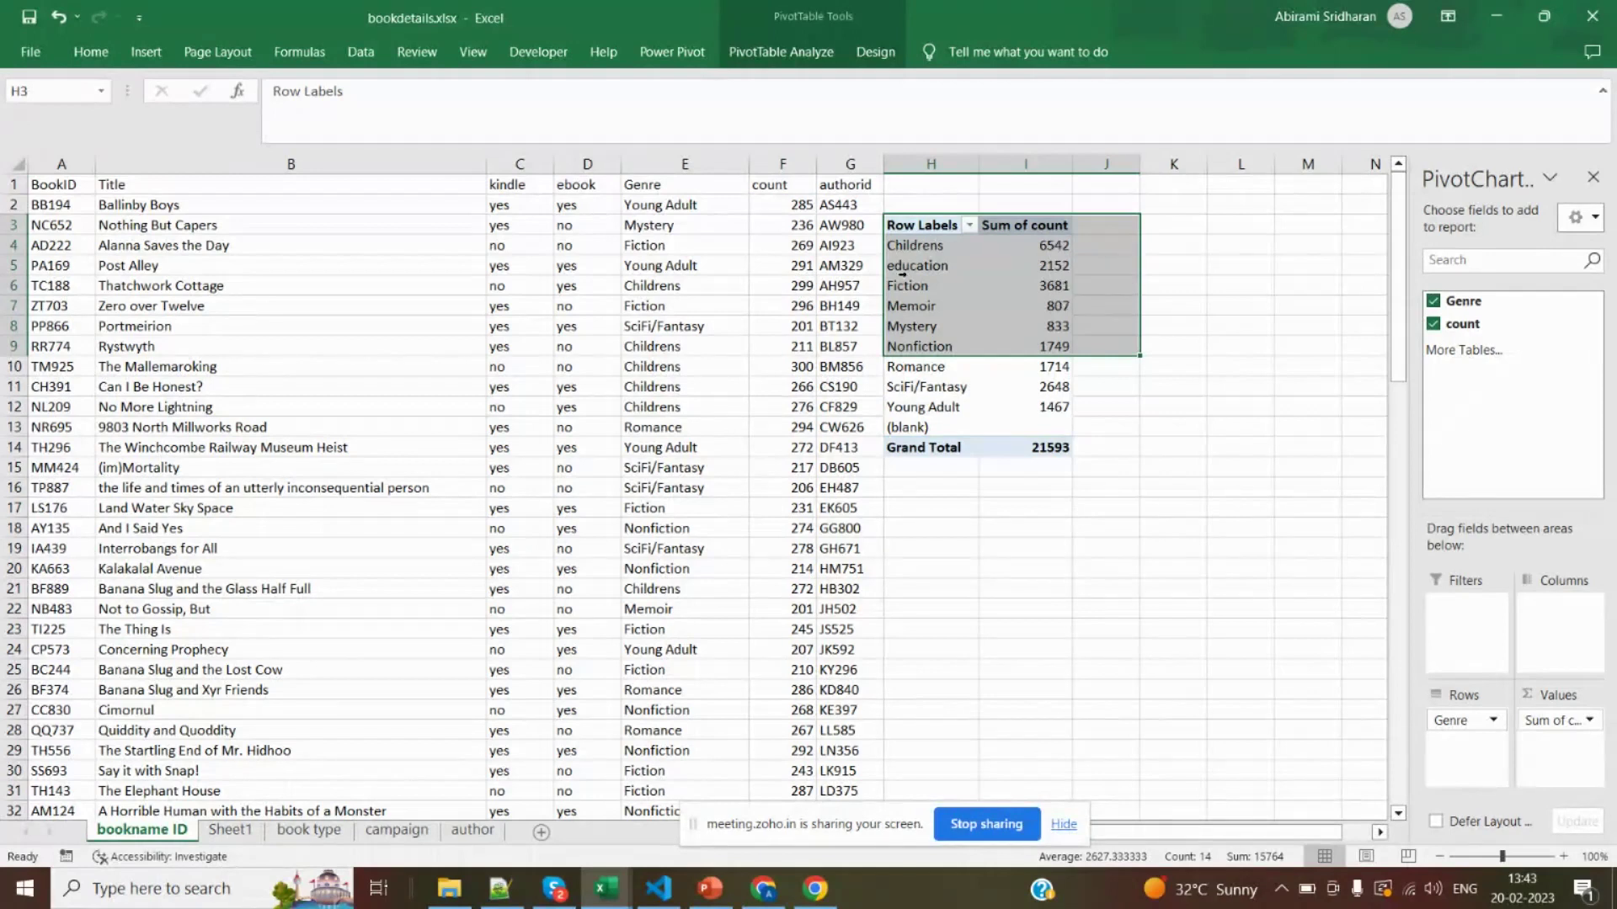
left_click(1050, 266)
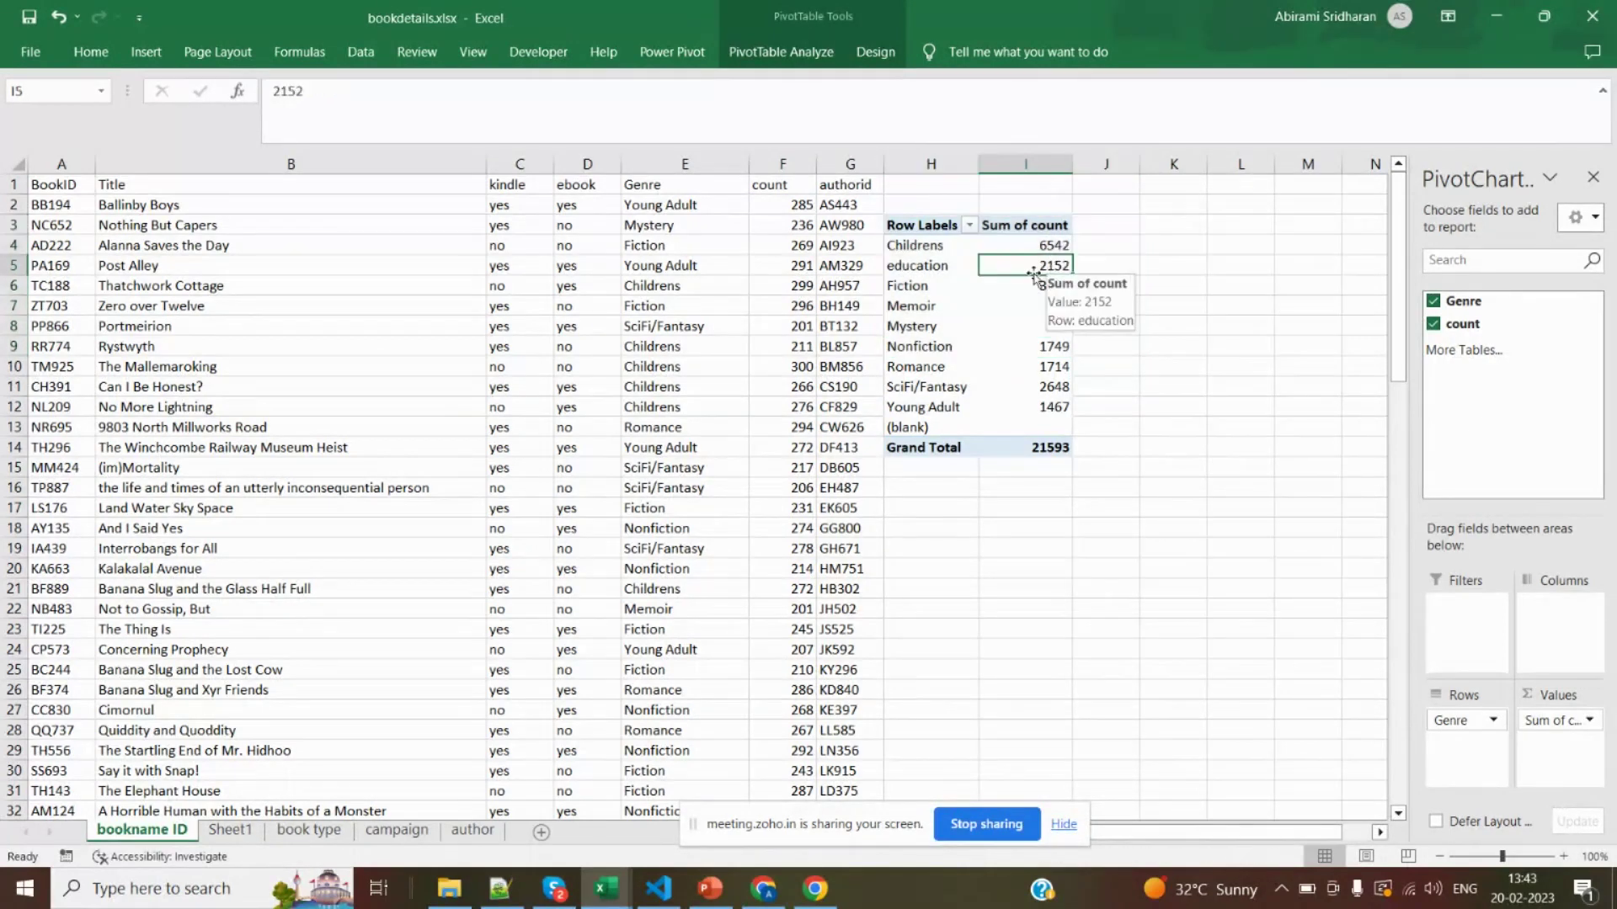
Insert a 3-D clustered column chart from the pivot table rows Childrens through (blank), and place it just below the pivot table
left_click(922, 291)
left_click(1055, 288)
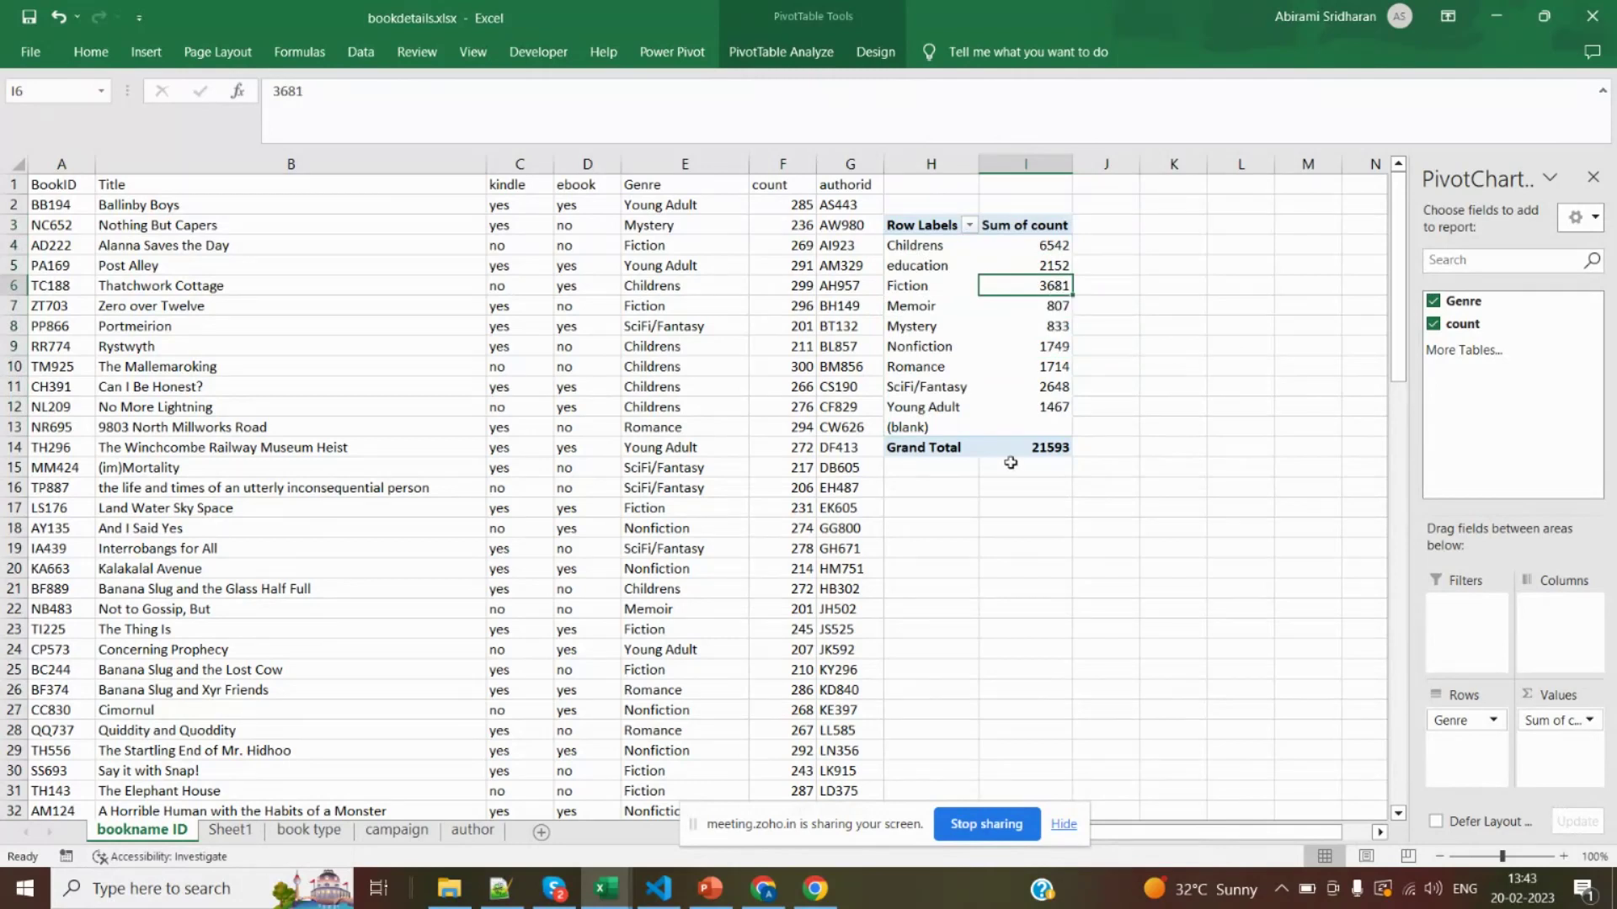
left_click_drag(891, 245, 908, 419)
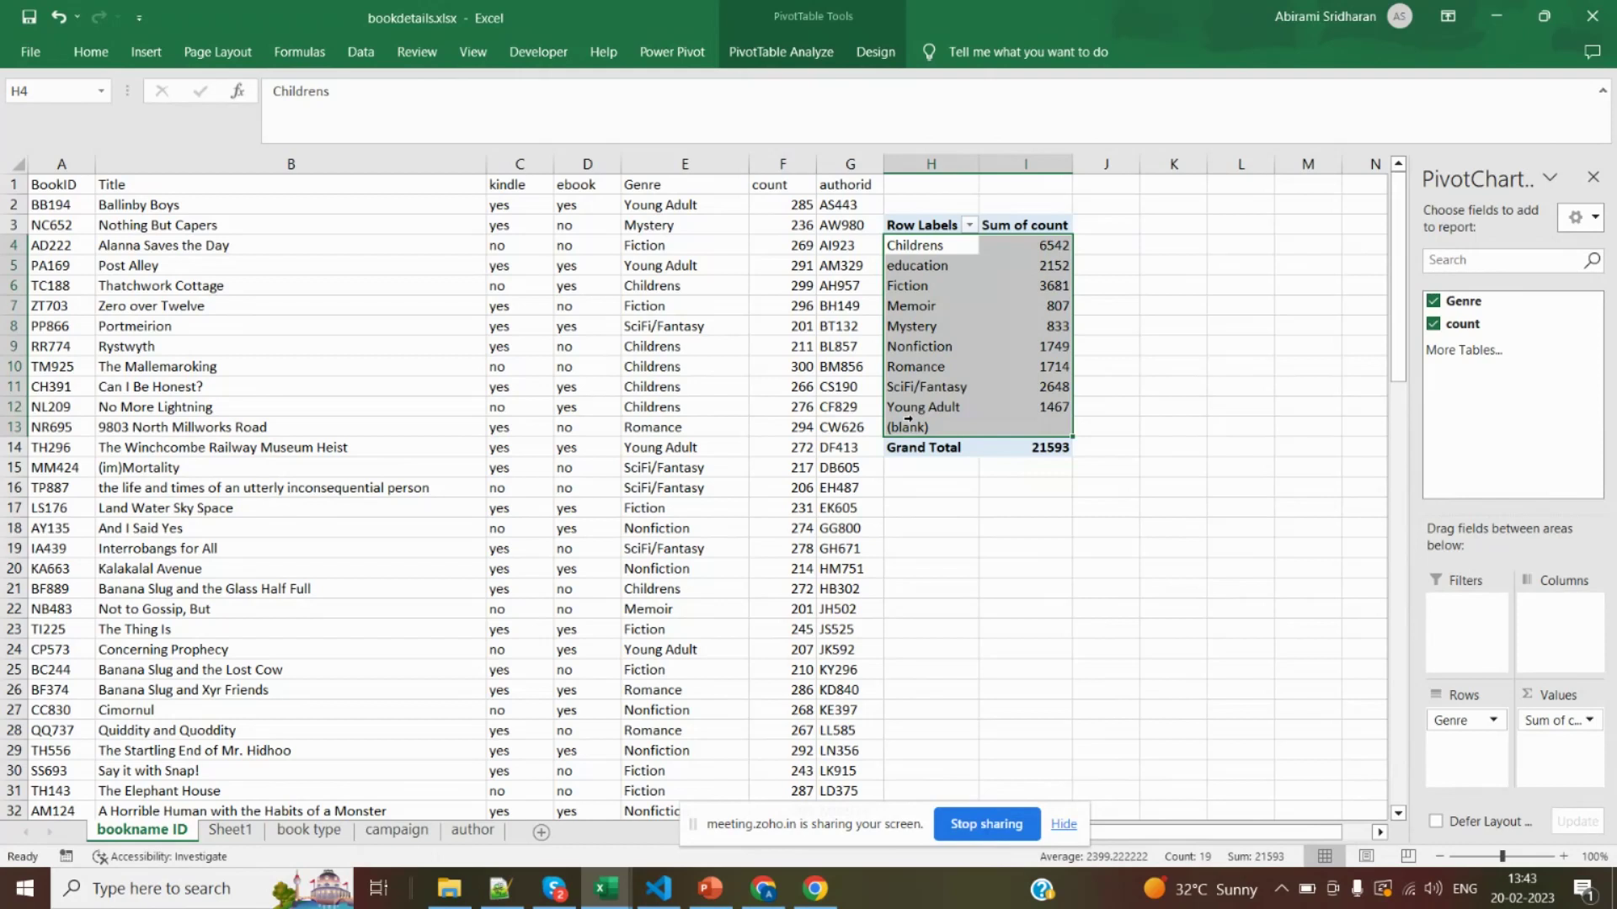
left_click(145, 52)
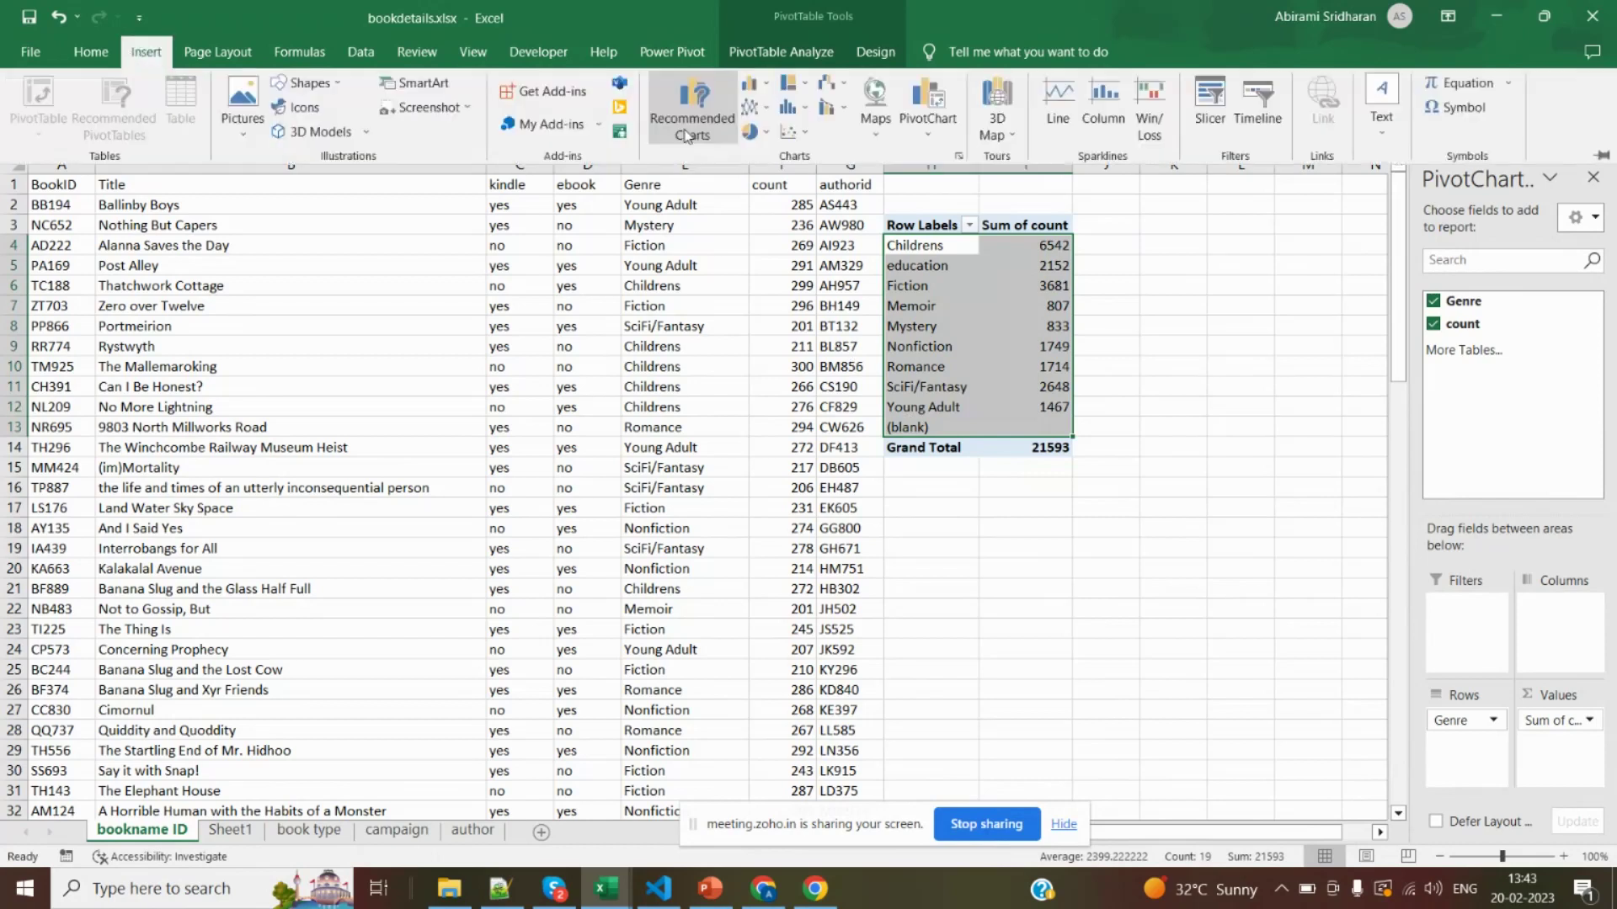
left_click(775, 88)
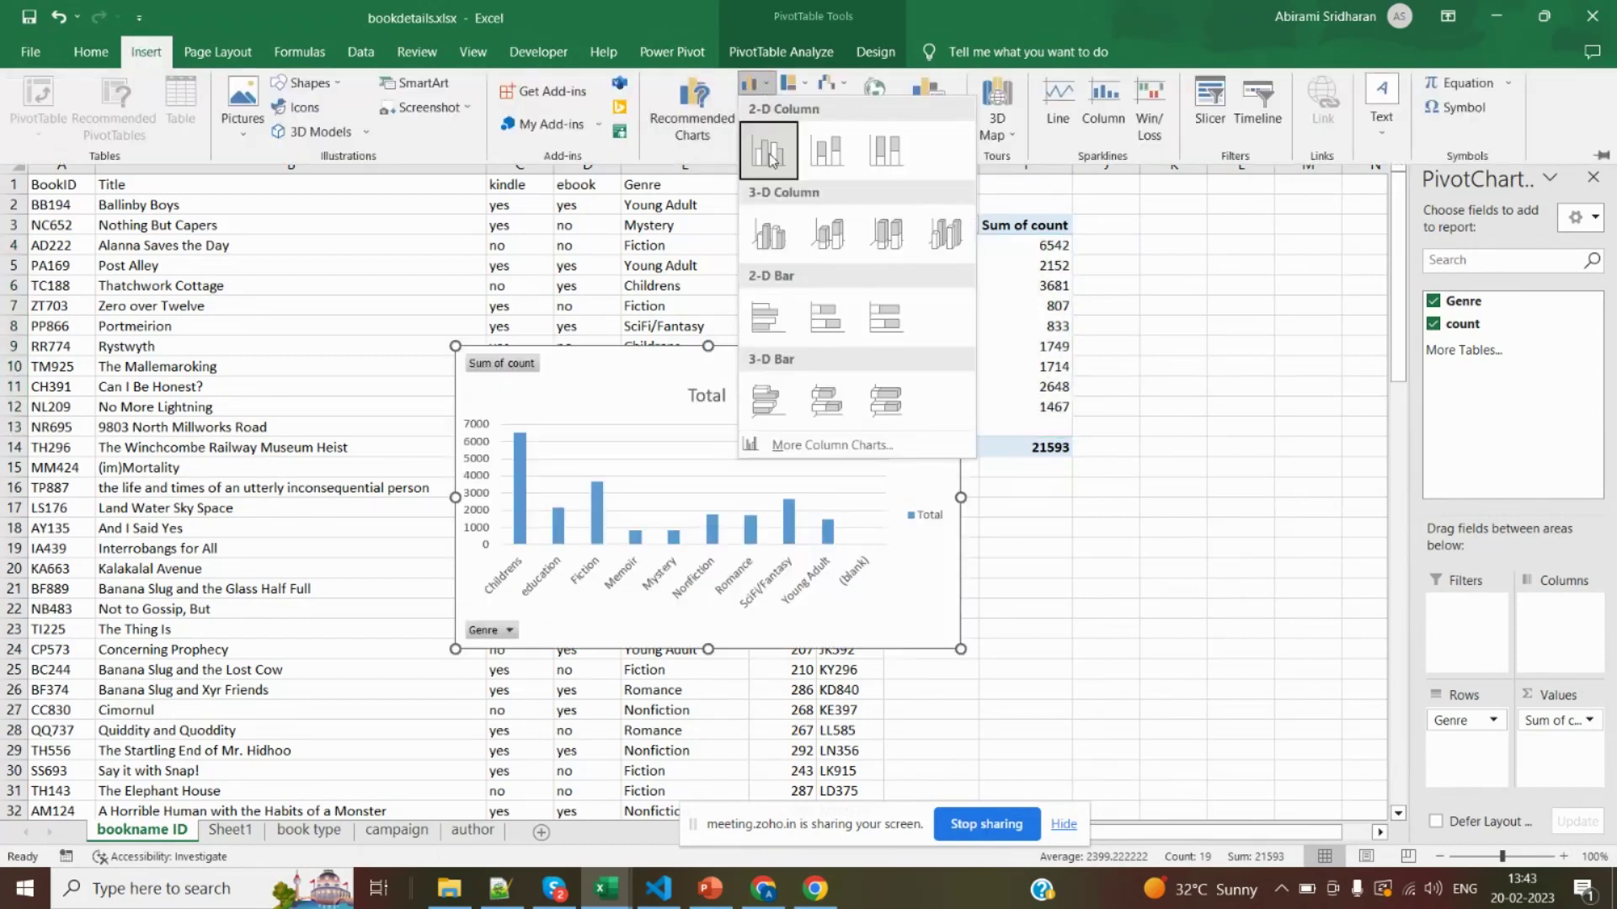
left_click(768, 231)
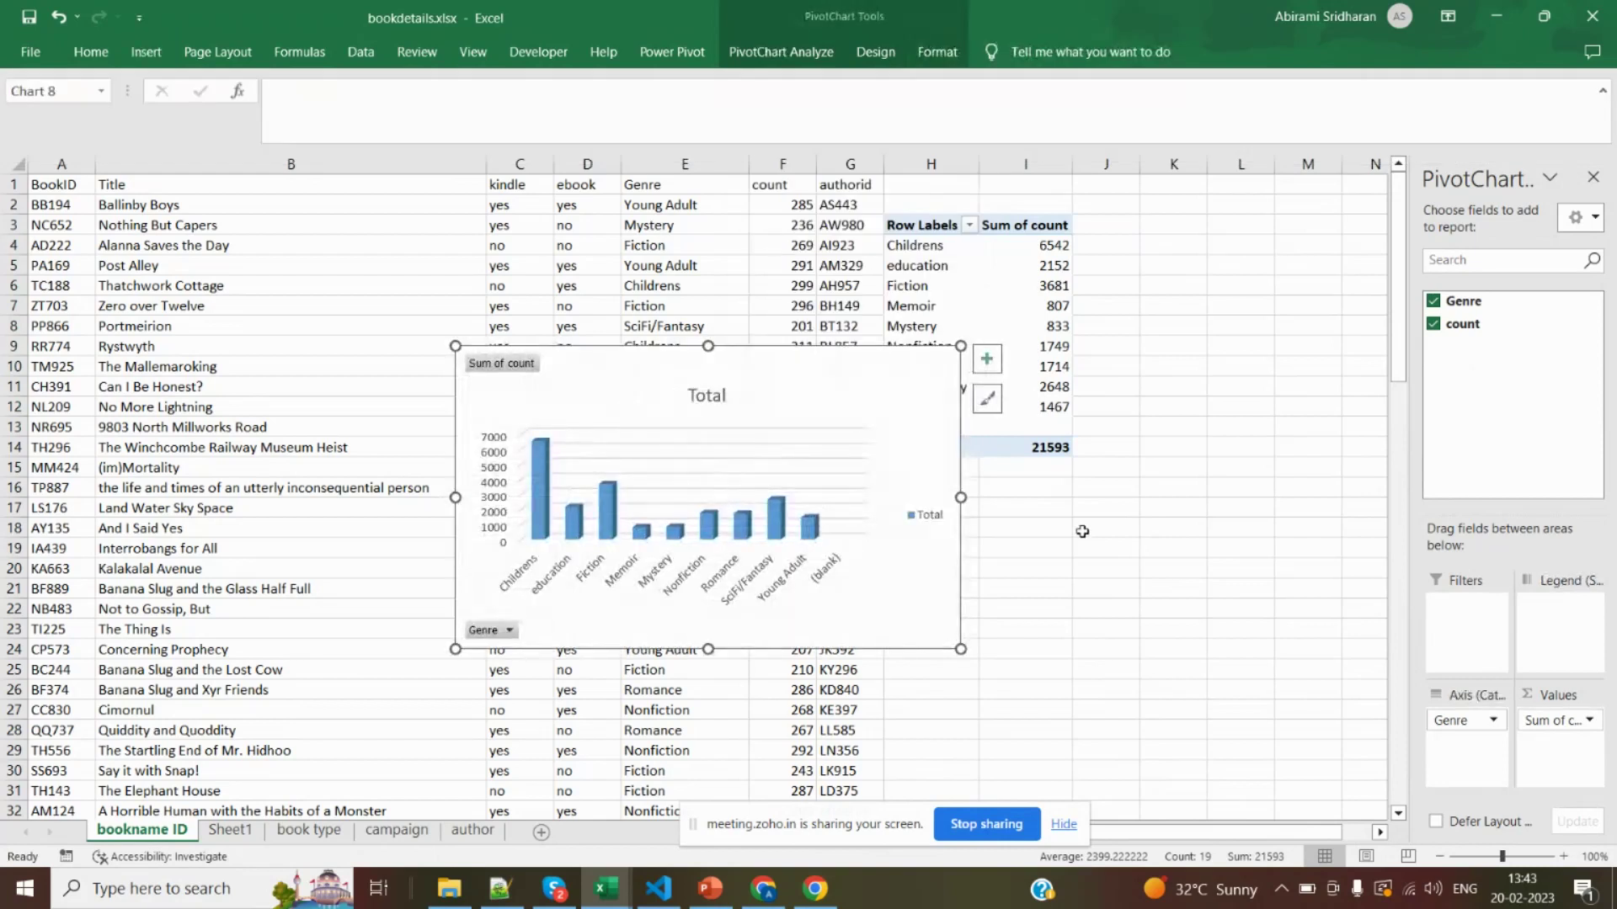
left_click_drag(657, 360, 1085, 485)
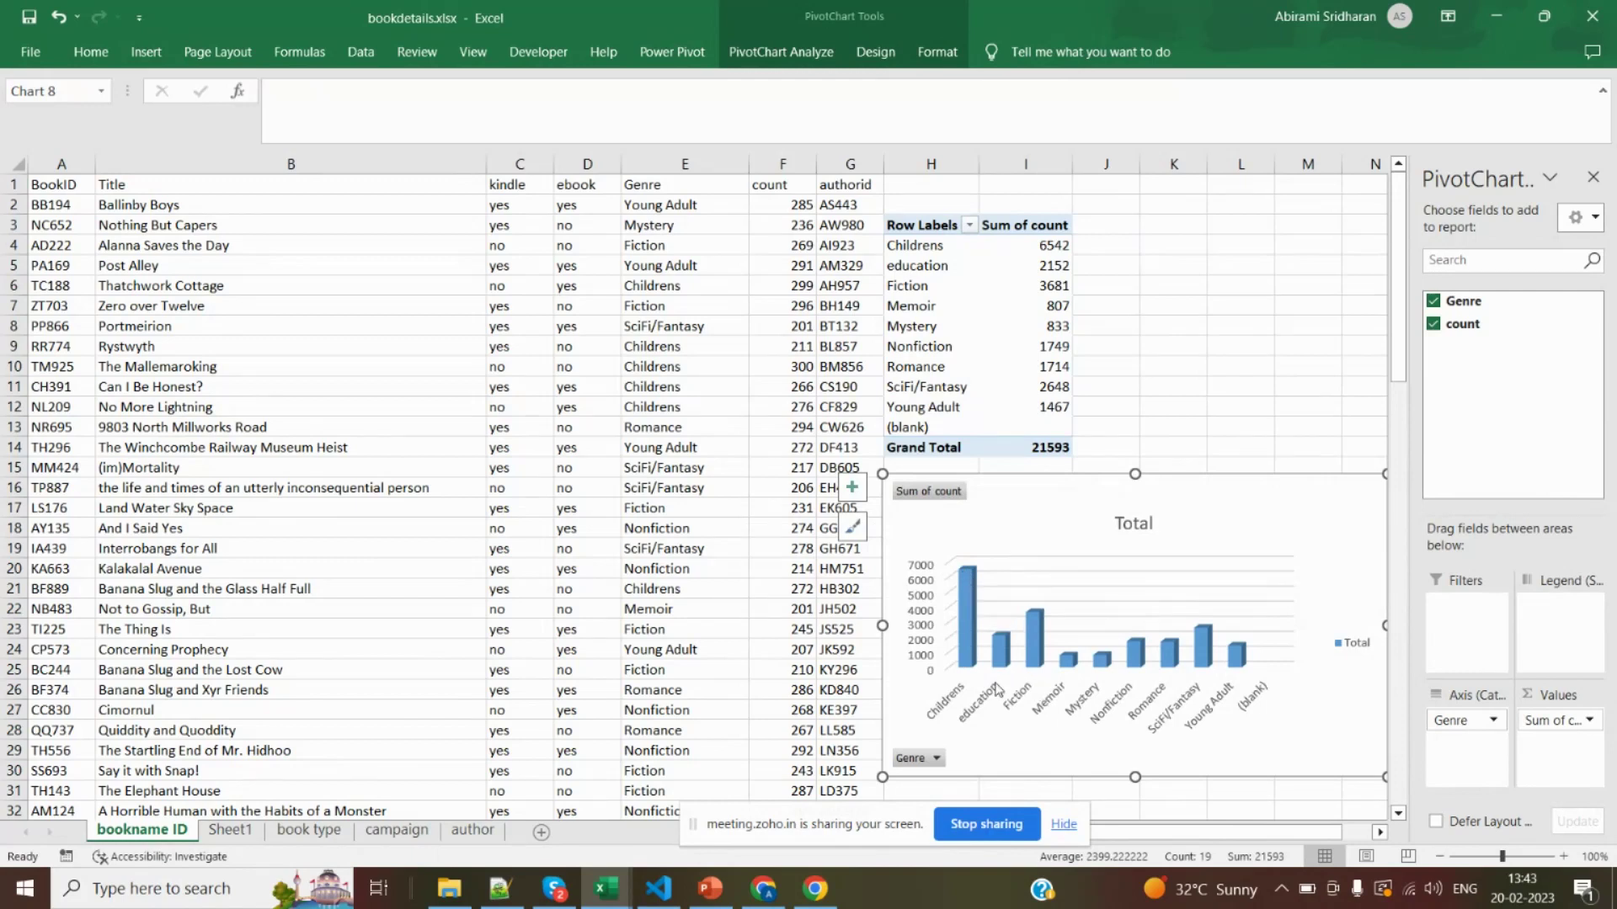
Try limiting the chart's Genre filter to Childrens and education, and apply the filter with all genres reselected
left_click(934, 760)
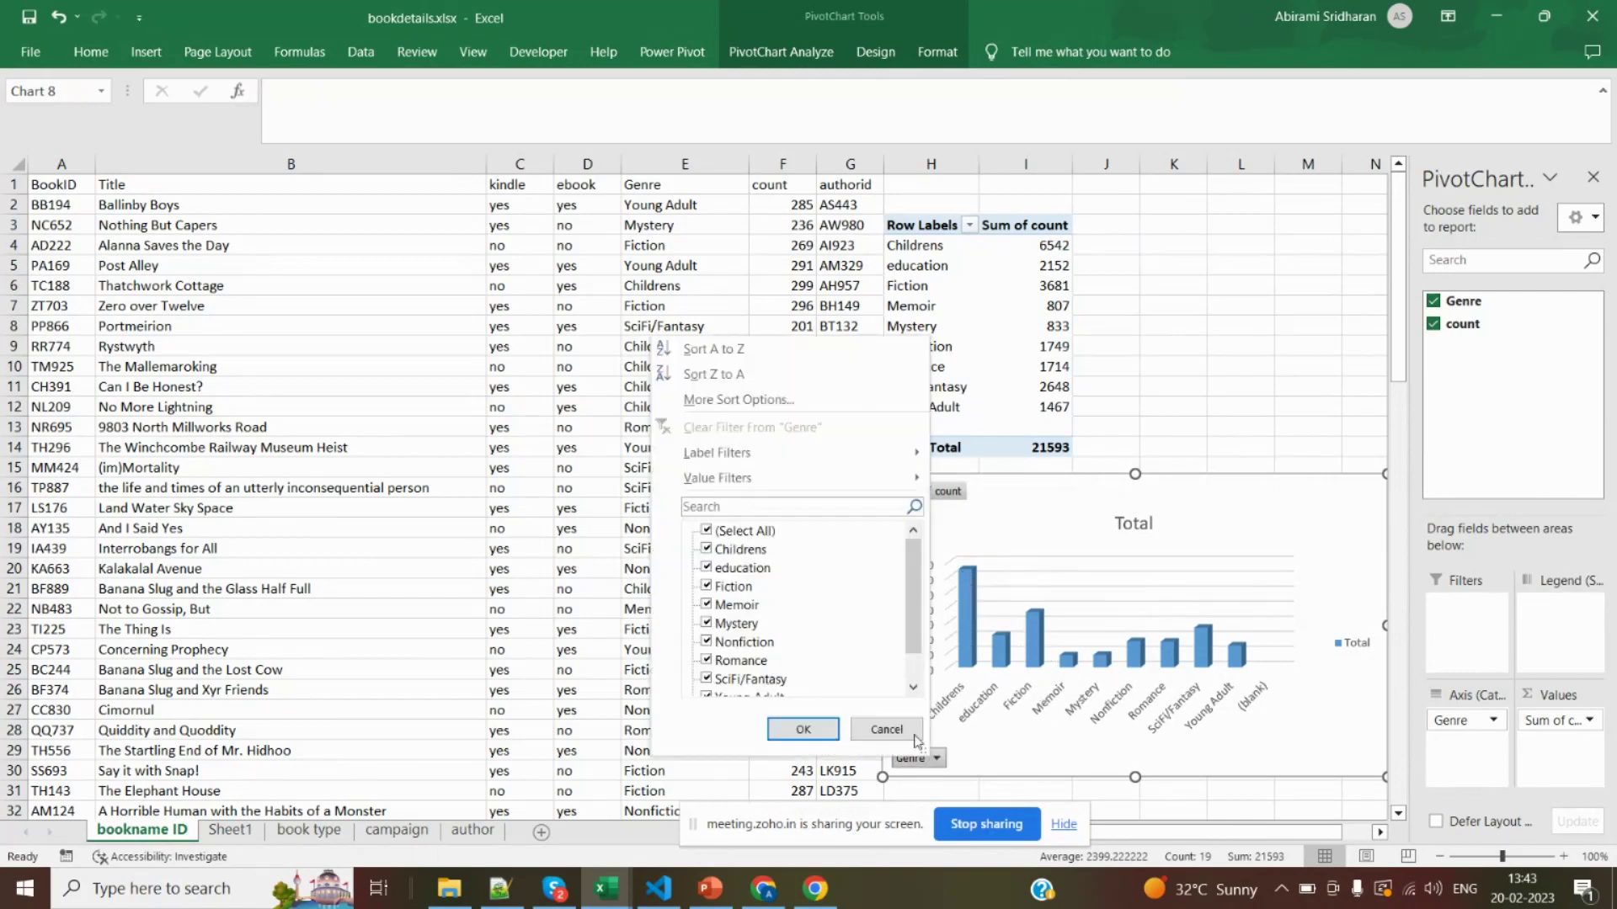
left_click_drag(911, 600, 915, 564)
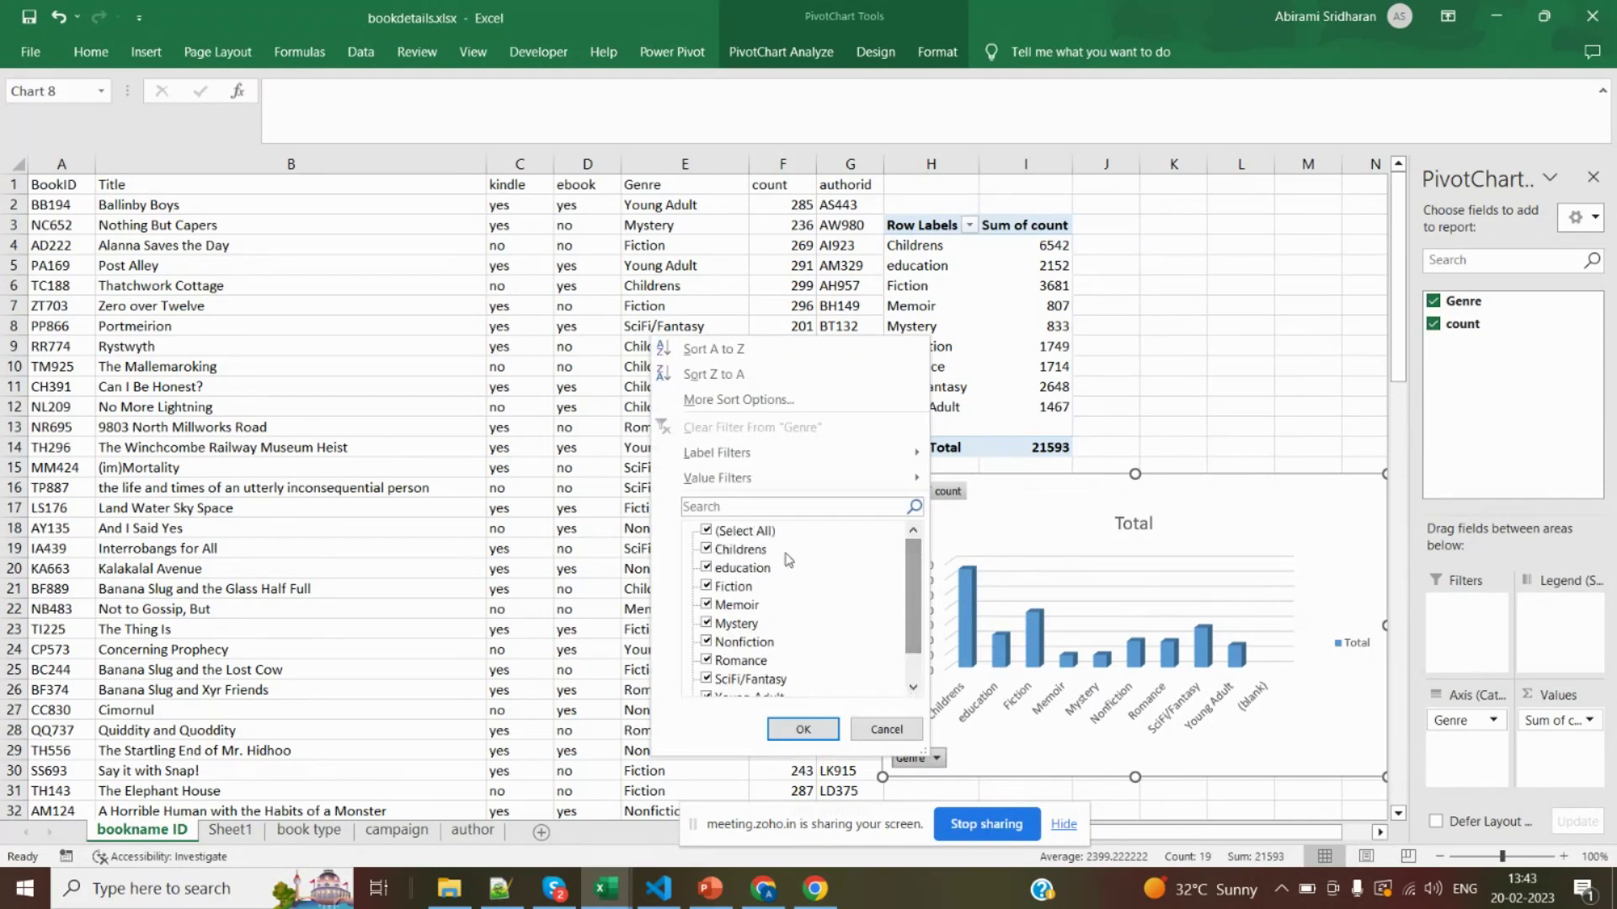
left_click(707, 531)
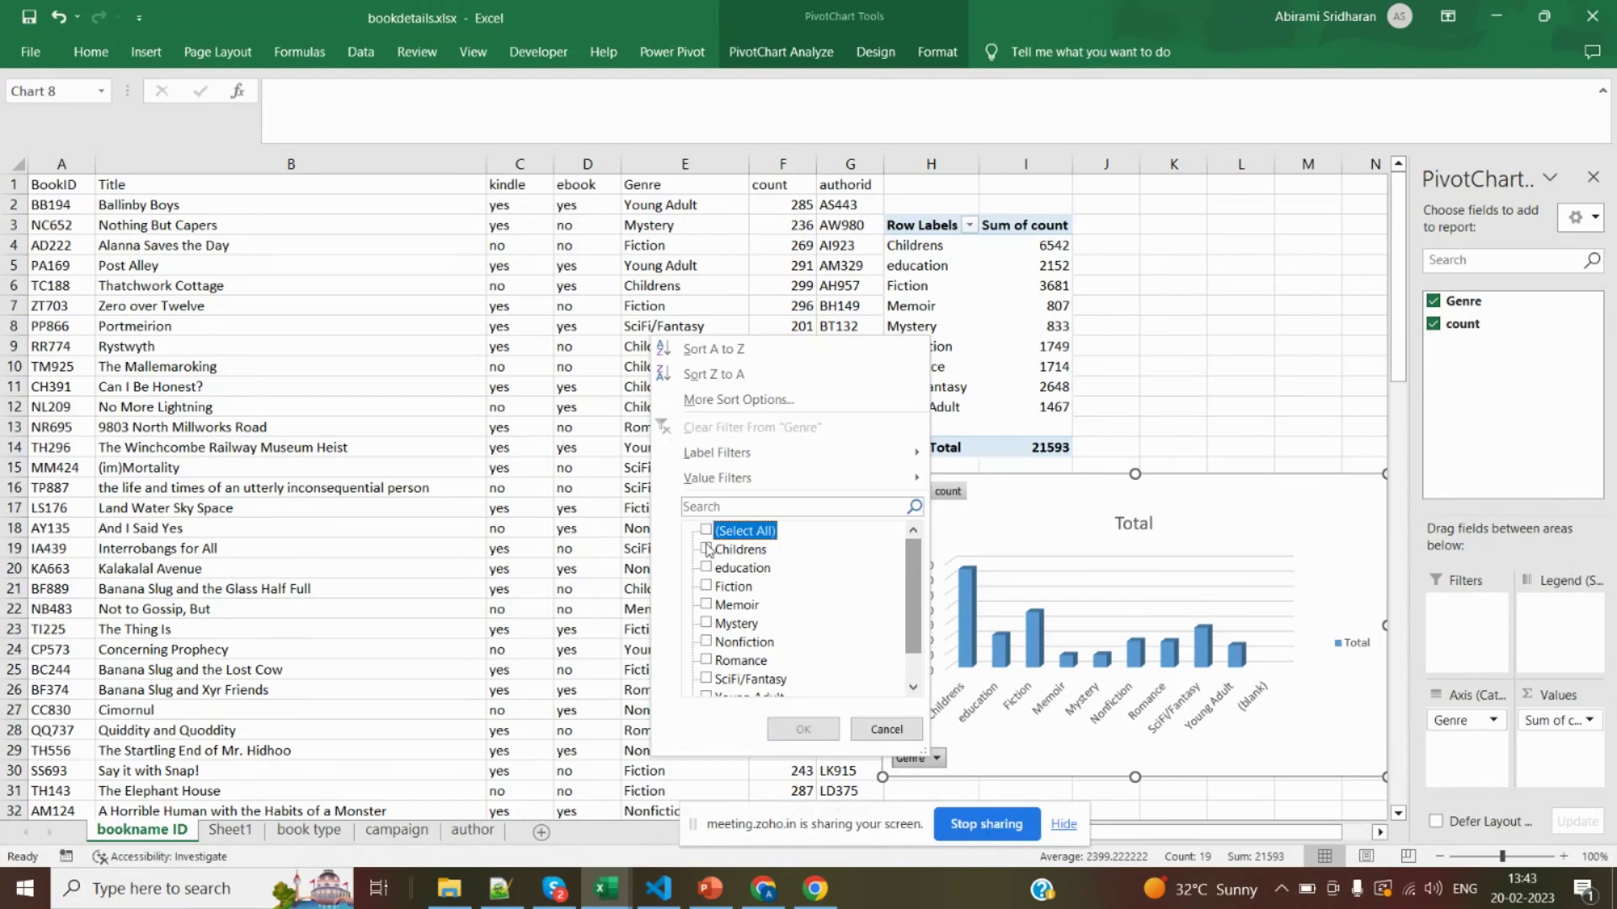
left_click(706, 549)
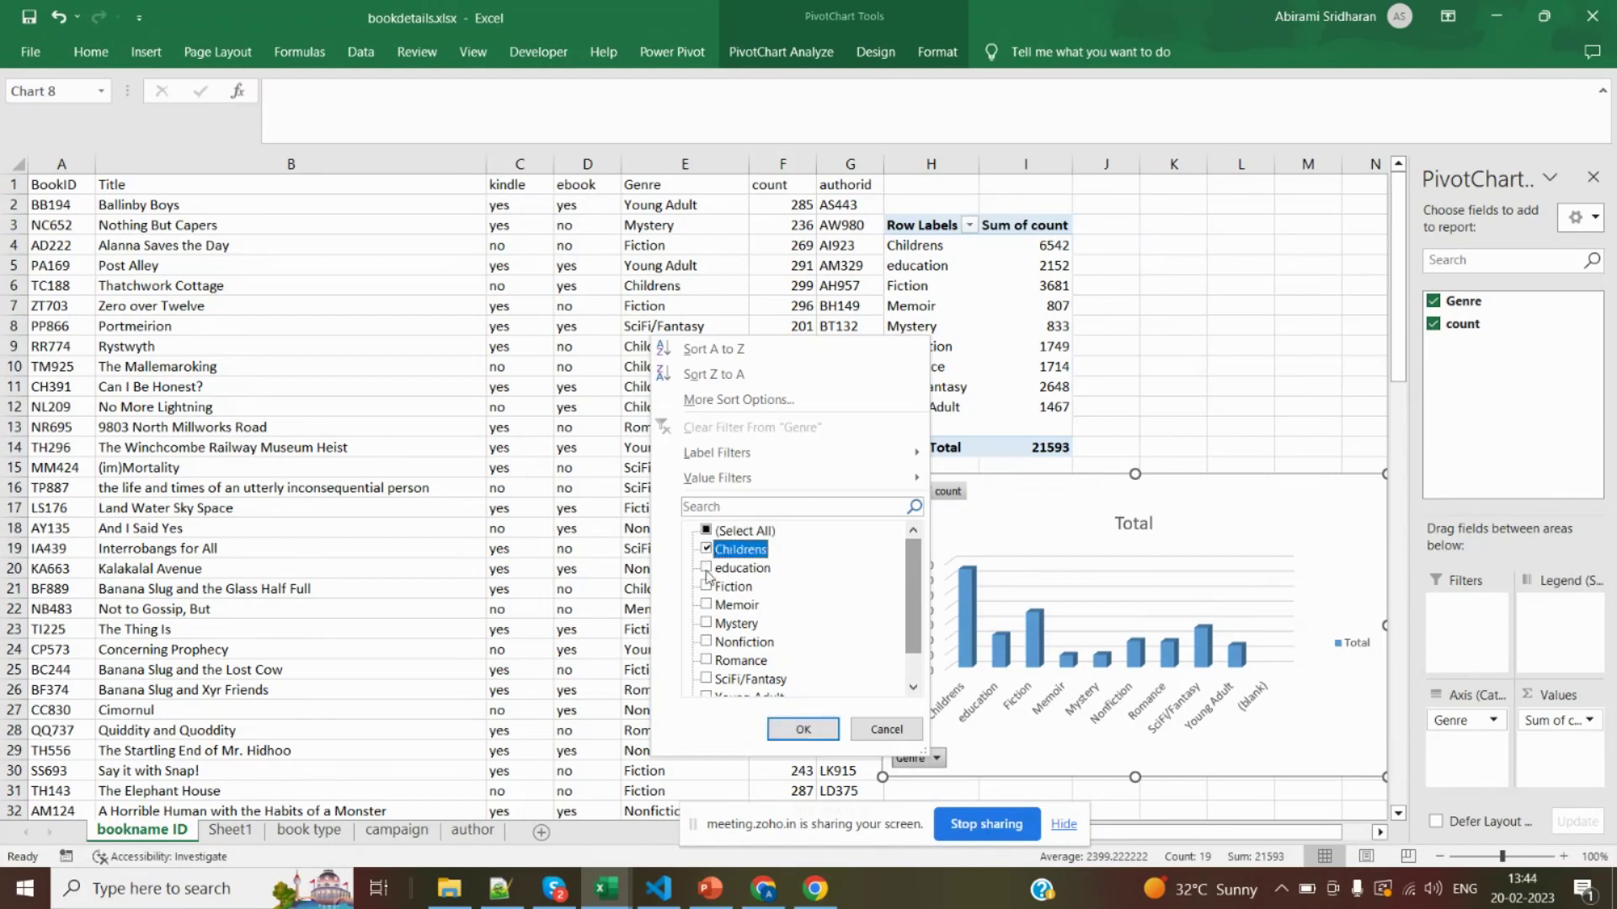
left_click(707, 568)
left_click(706, 530)
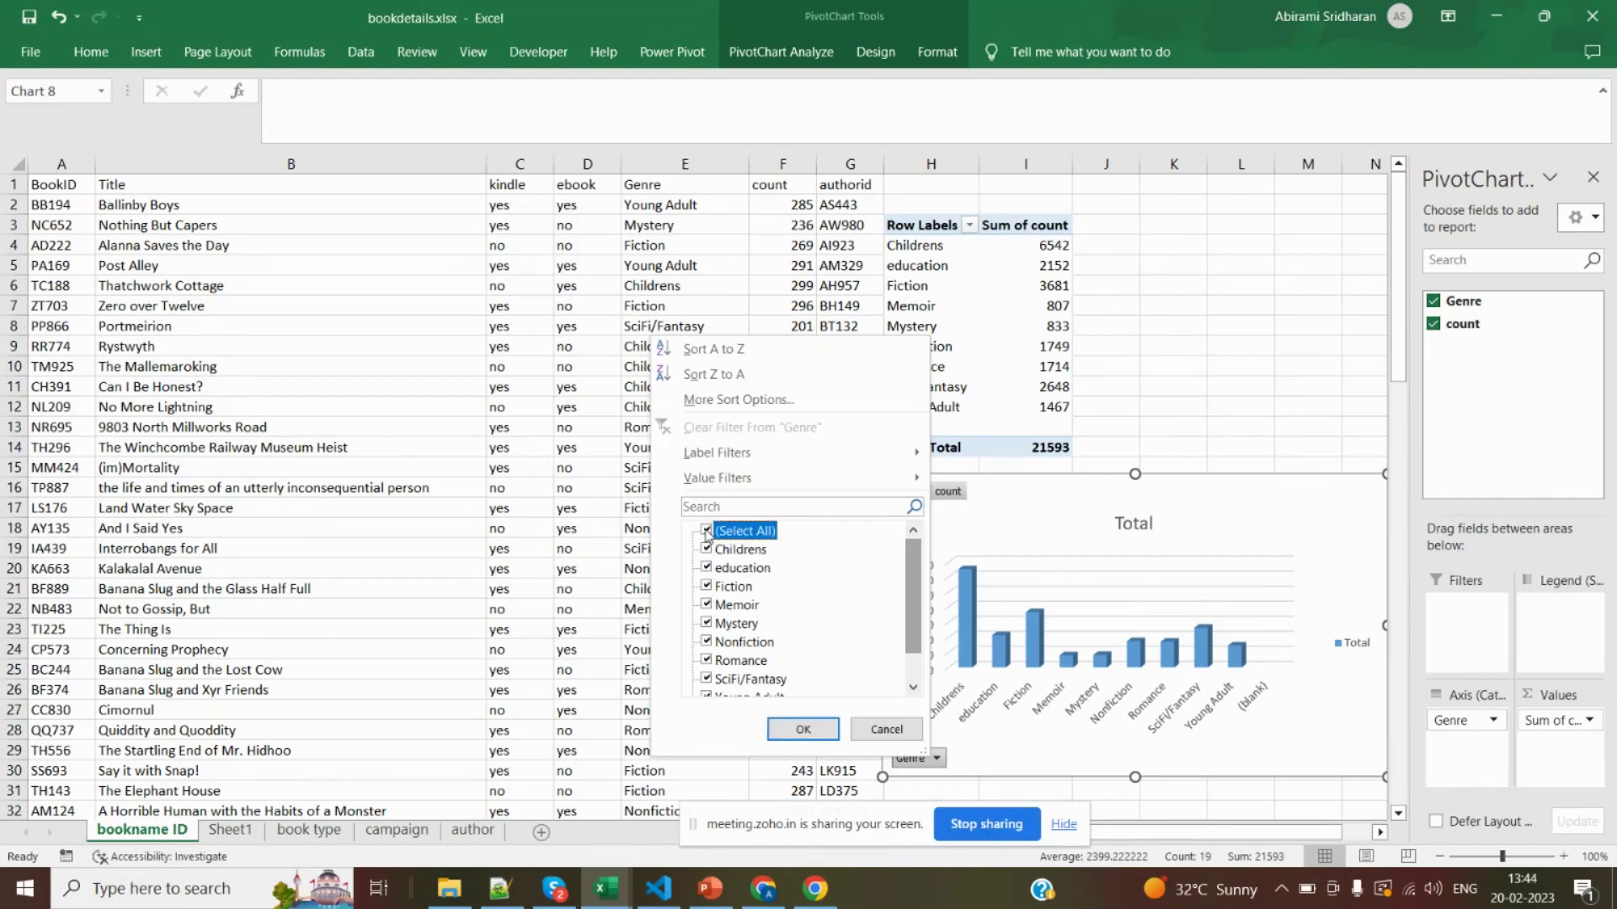
left_click(799, 730)
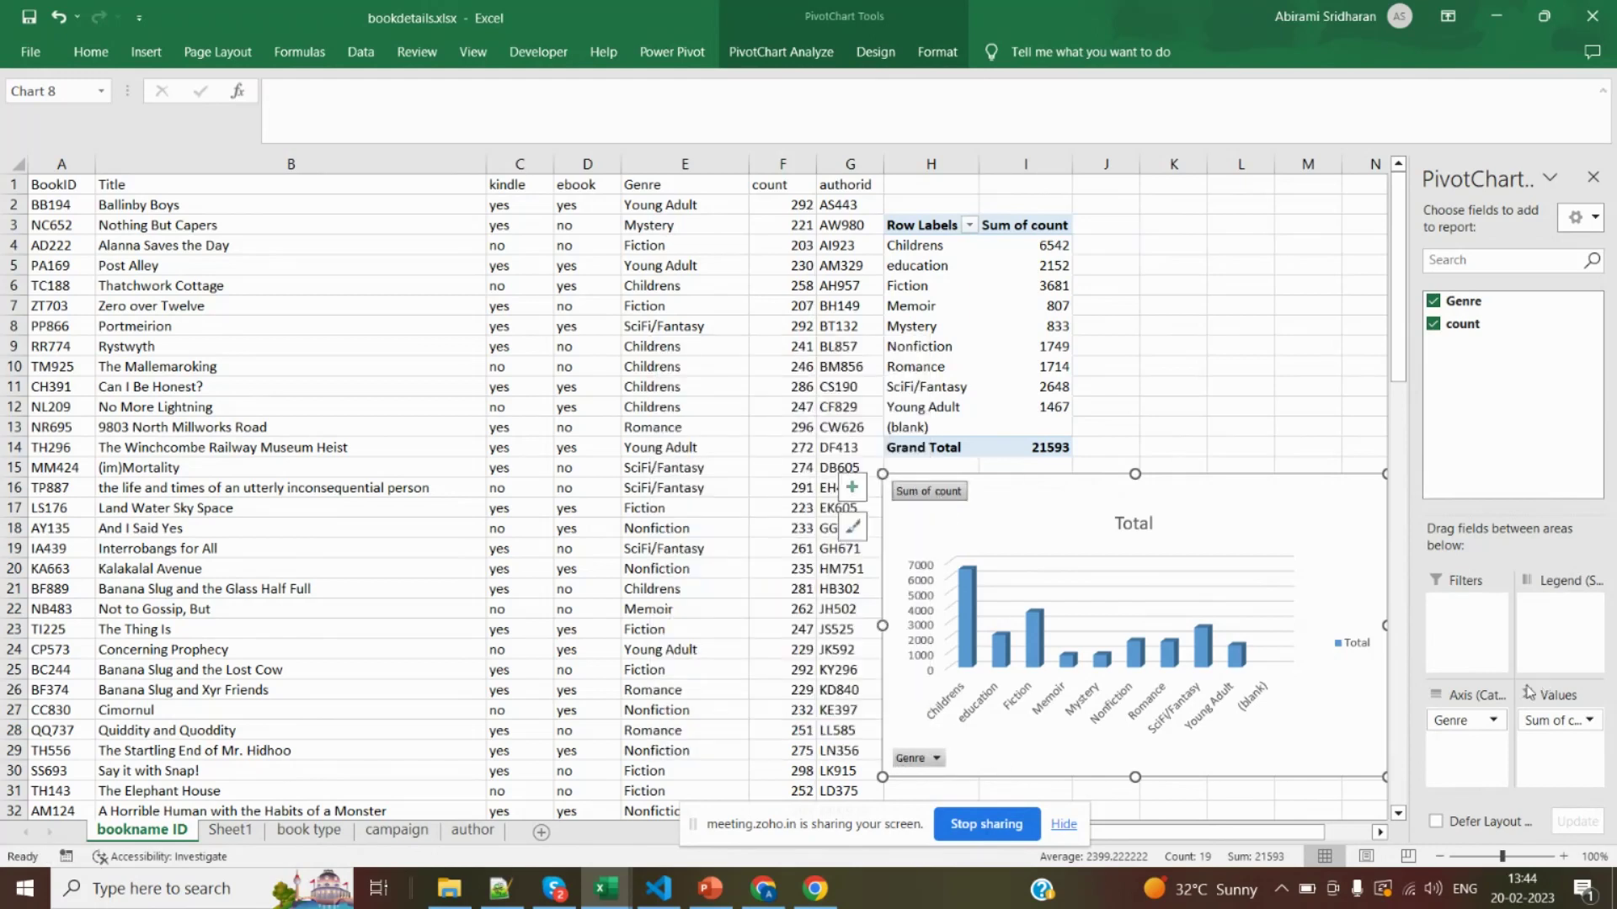
Summarize the pivot chart's count values by Average instead of Sum
left_click(1549, 722)
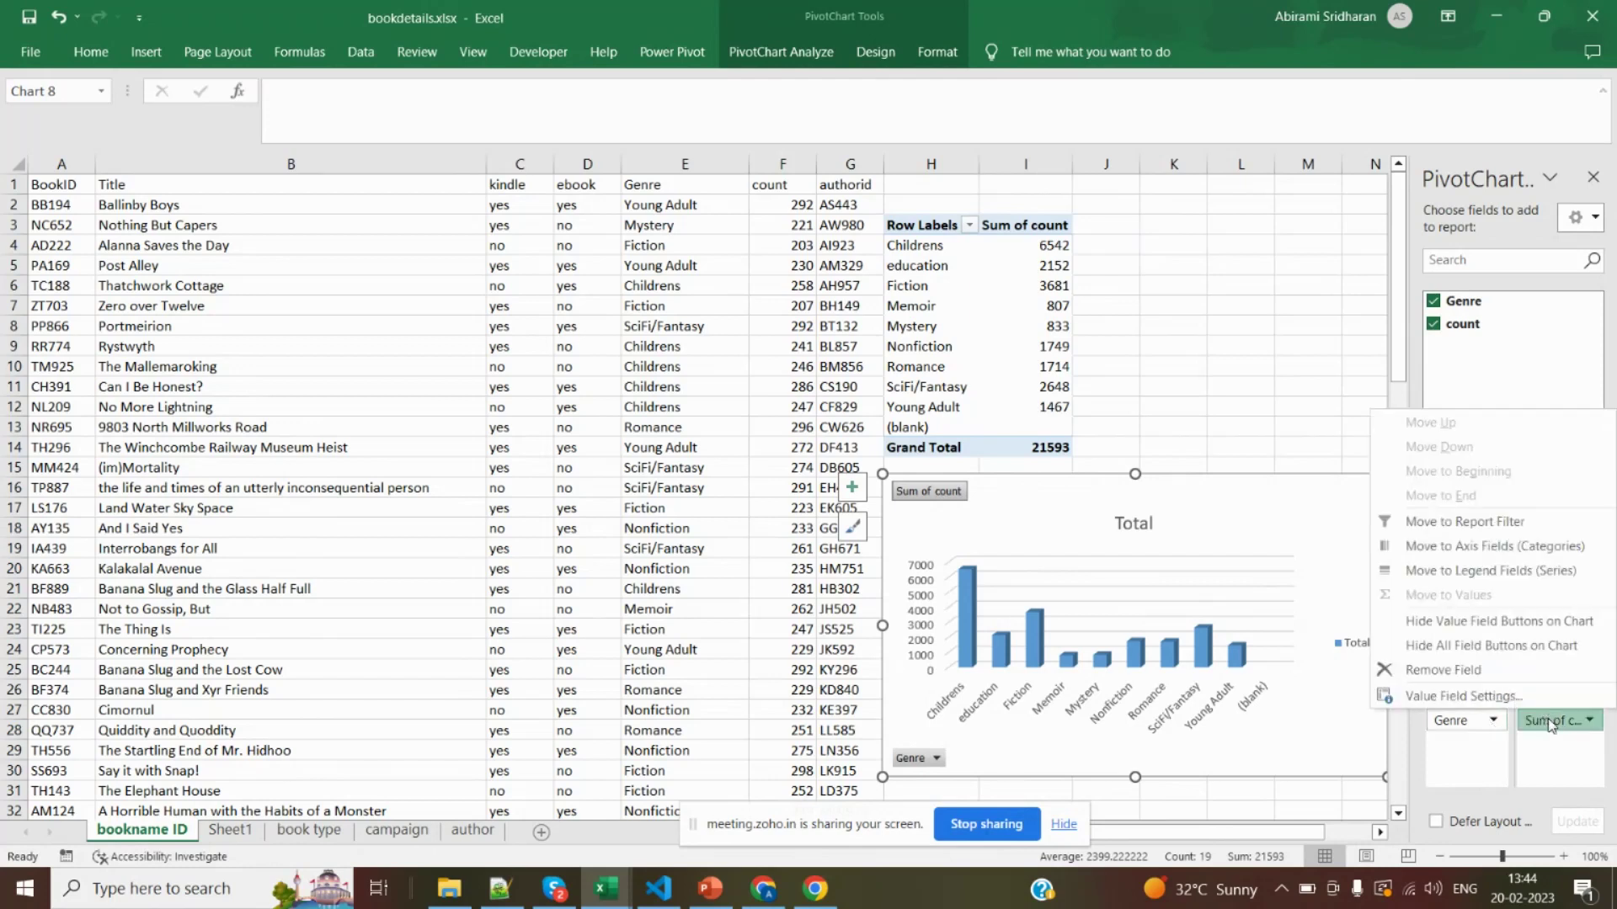
left_click(1442, 699)
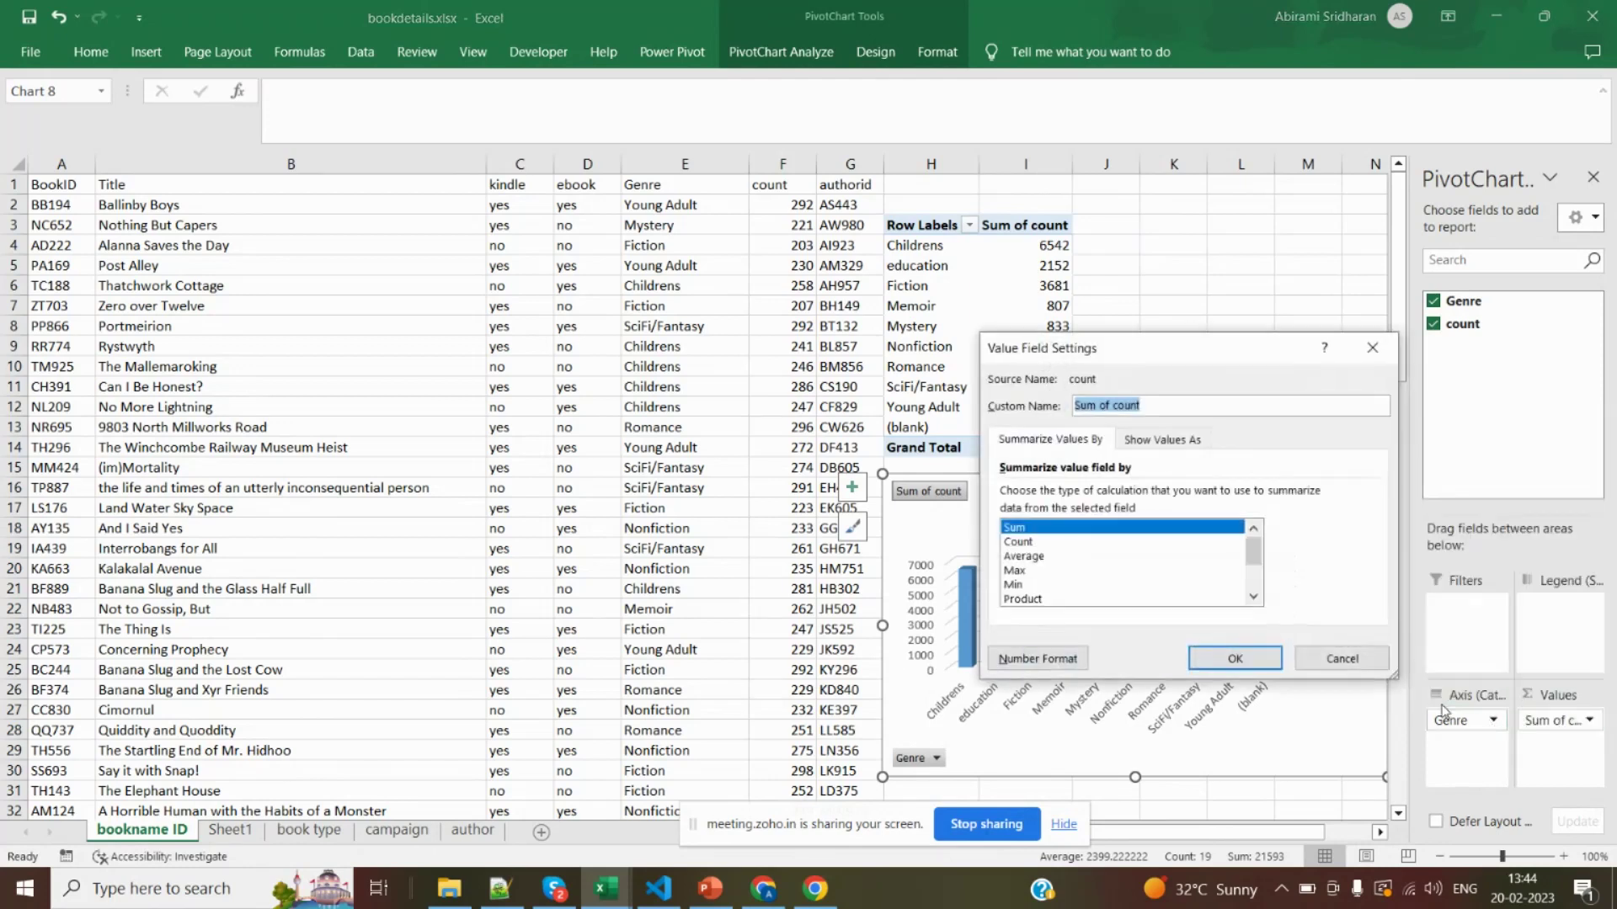
left_click(1041, 557)
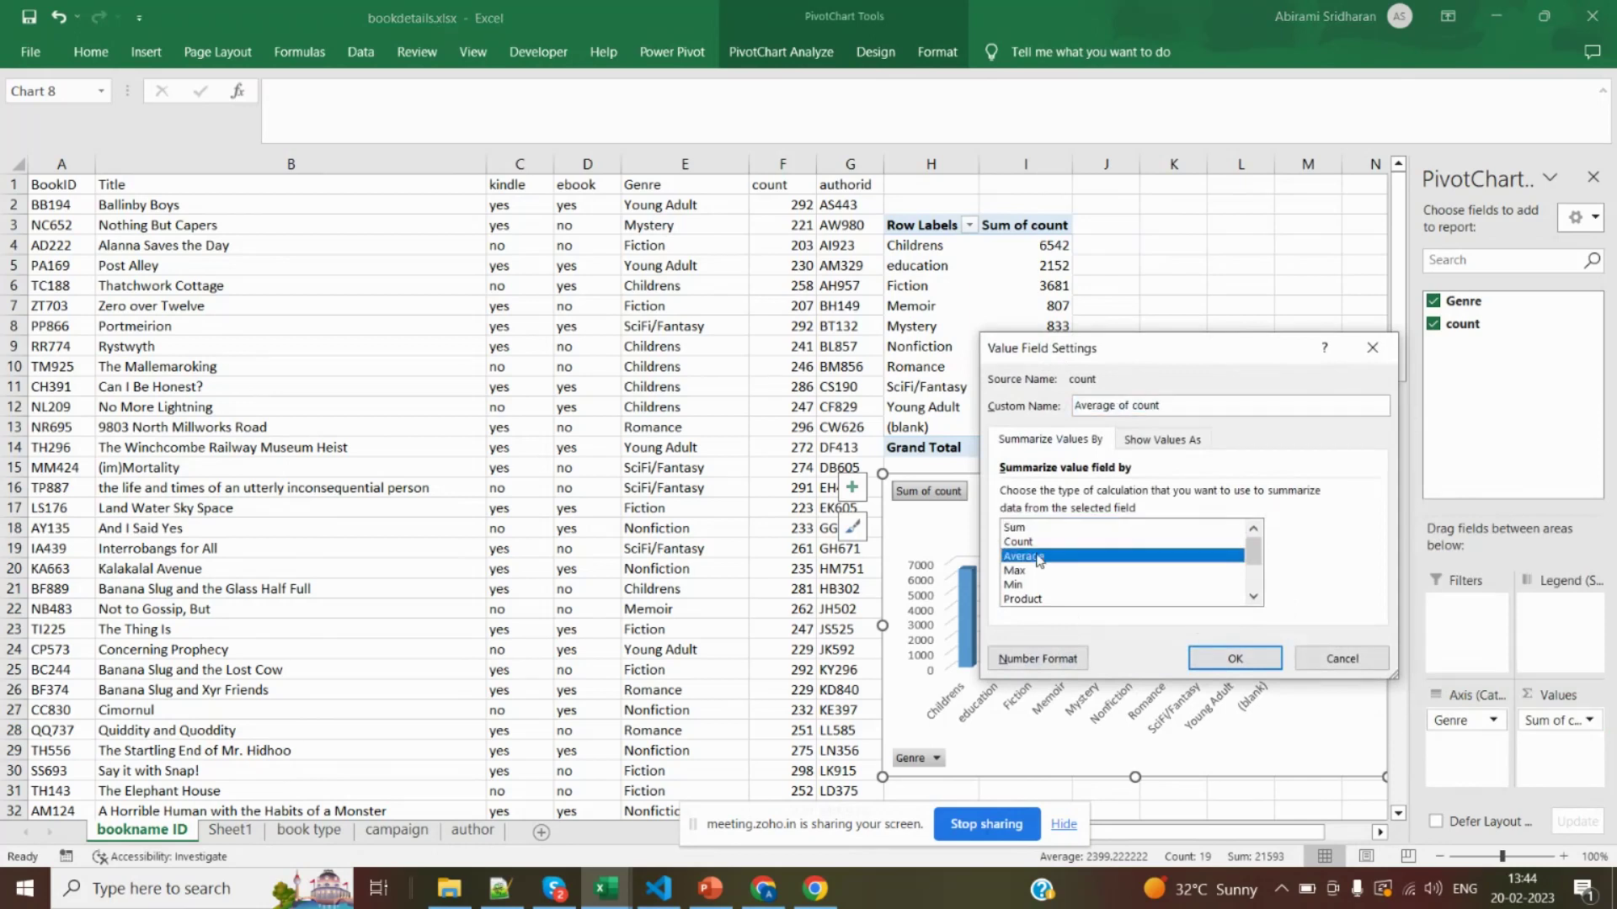
left_click(1215, 658)
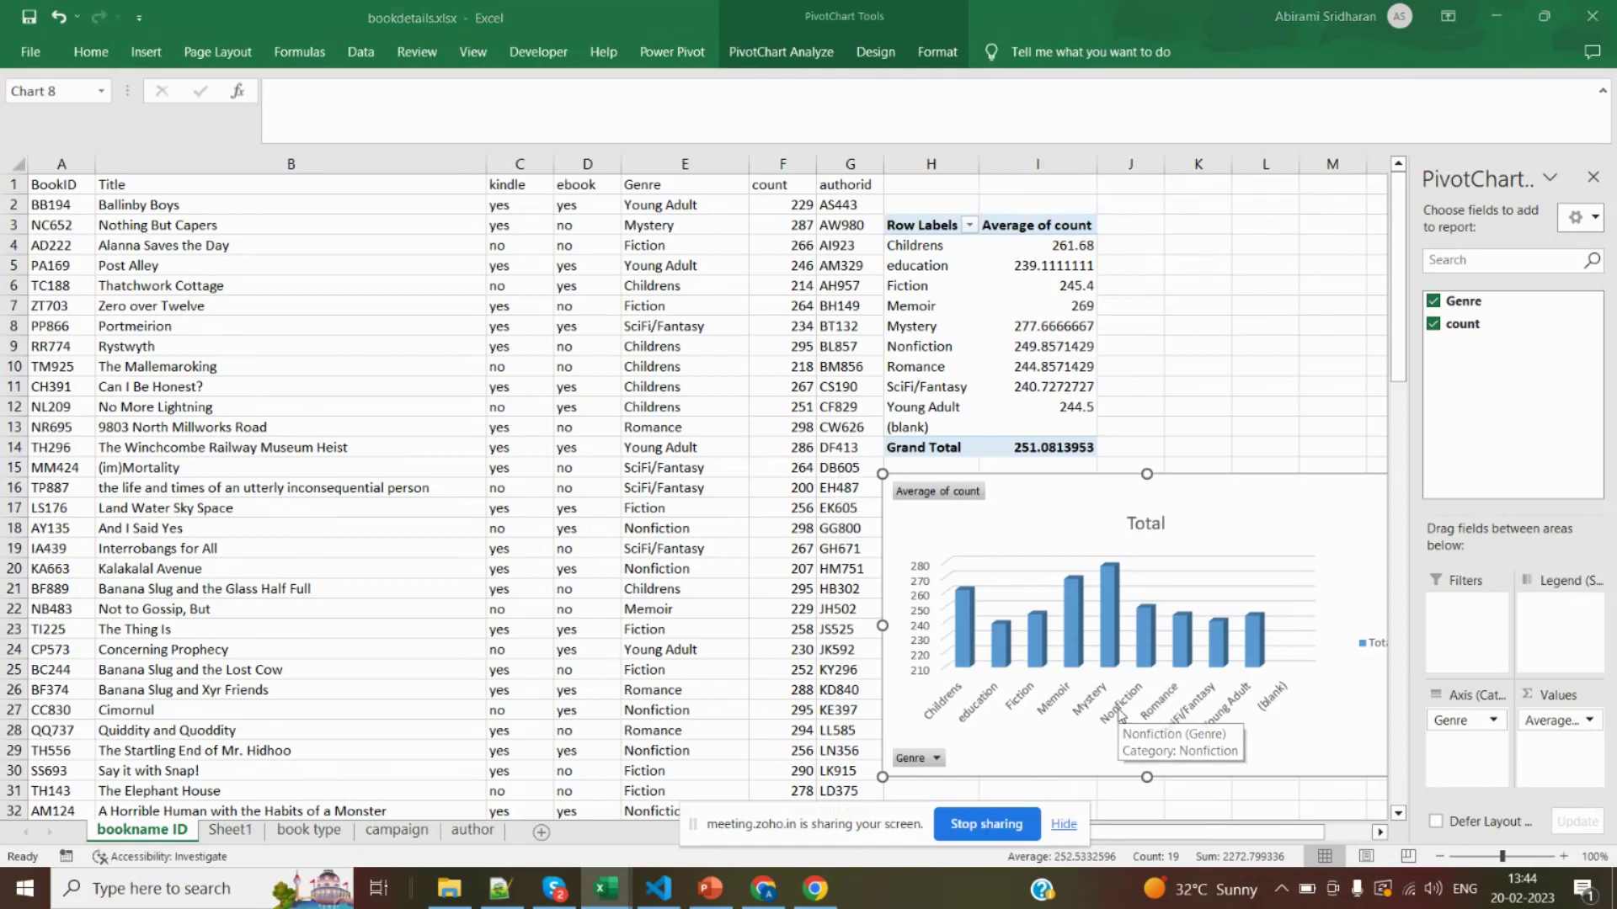
Examine the item sales data in the invoice-items_sale2020-11-02.xlsx workbook, and return to bookdetails.xlsx to review the book records
key("alt+Tab")
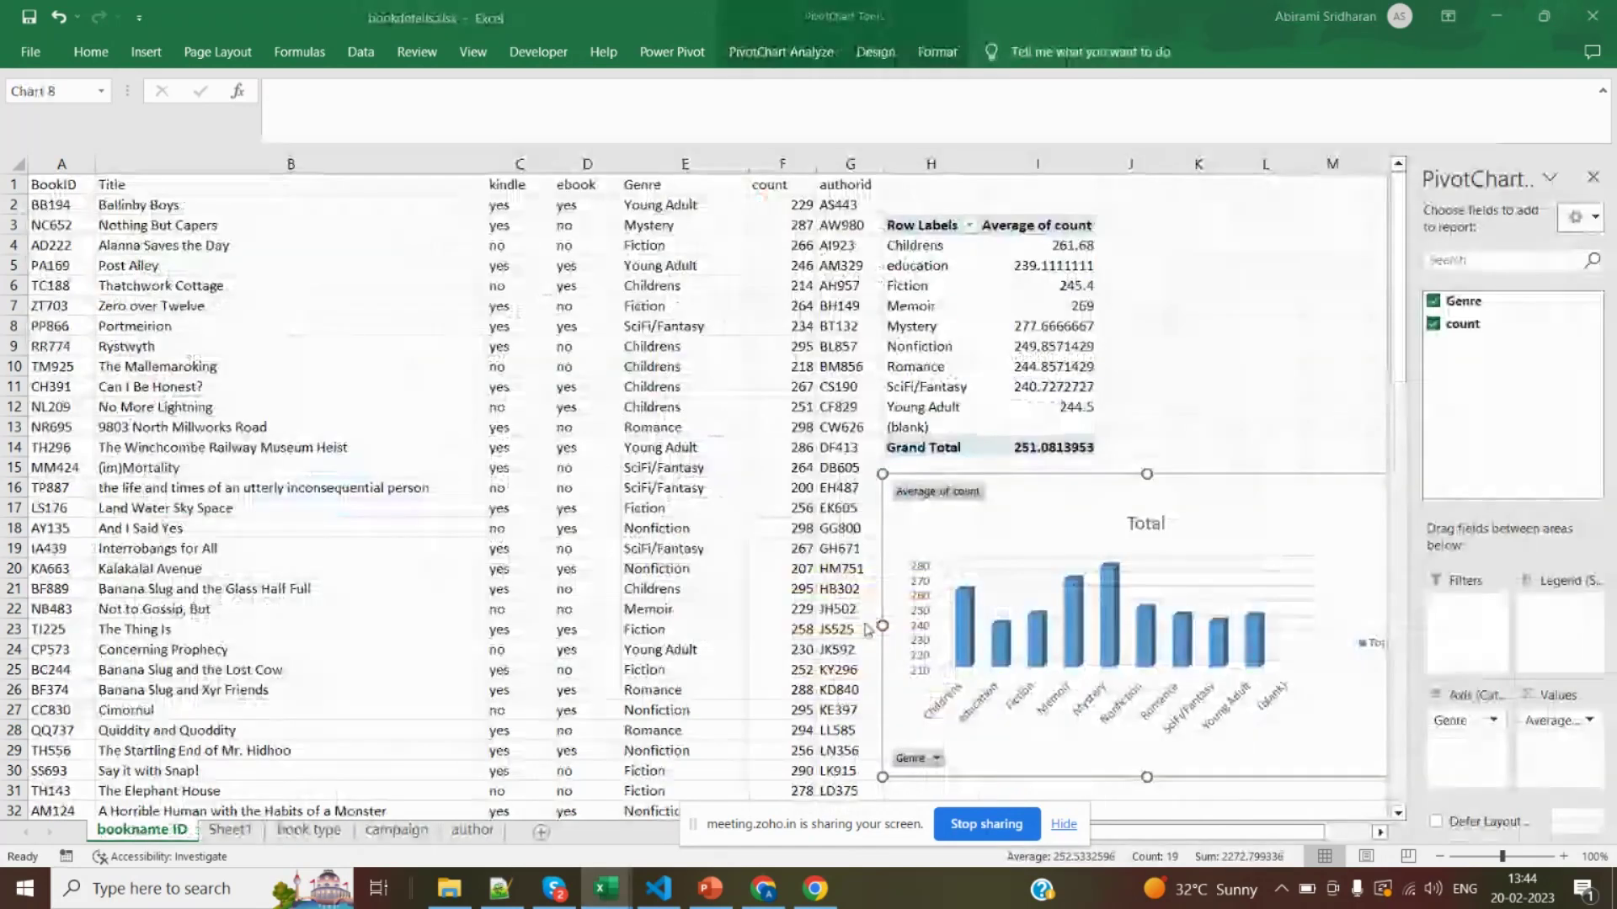
left_click_drag(79, 205, 362, 731)
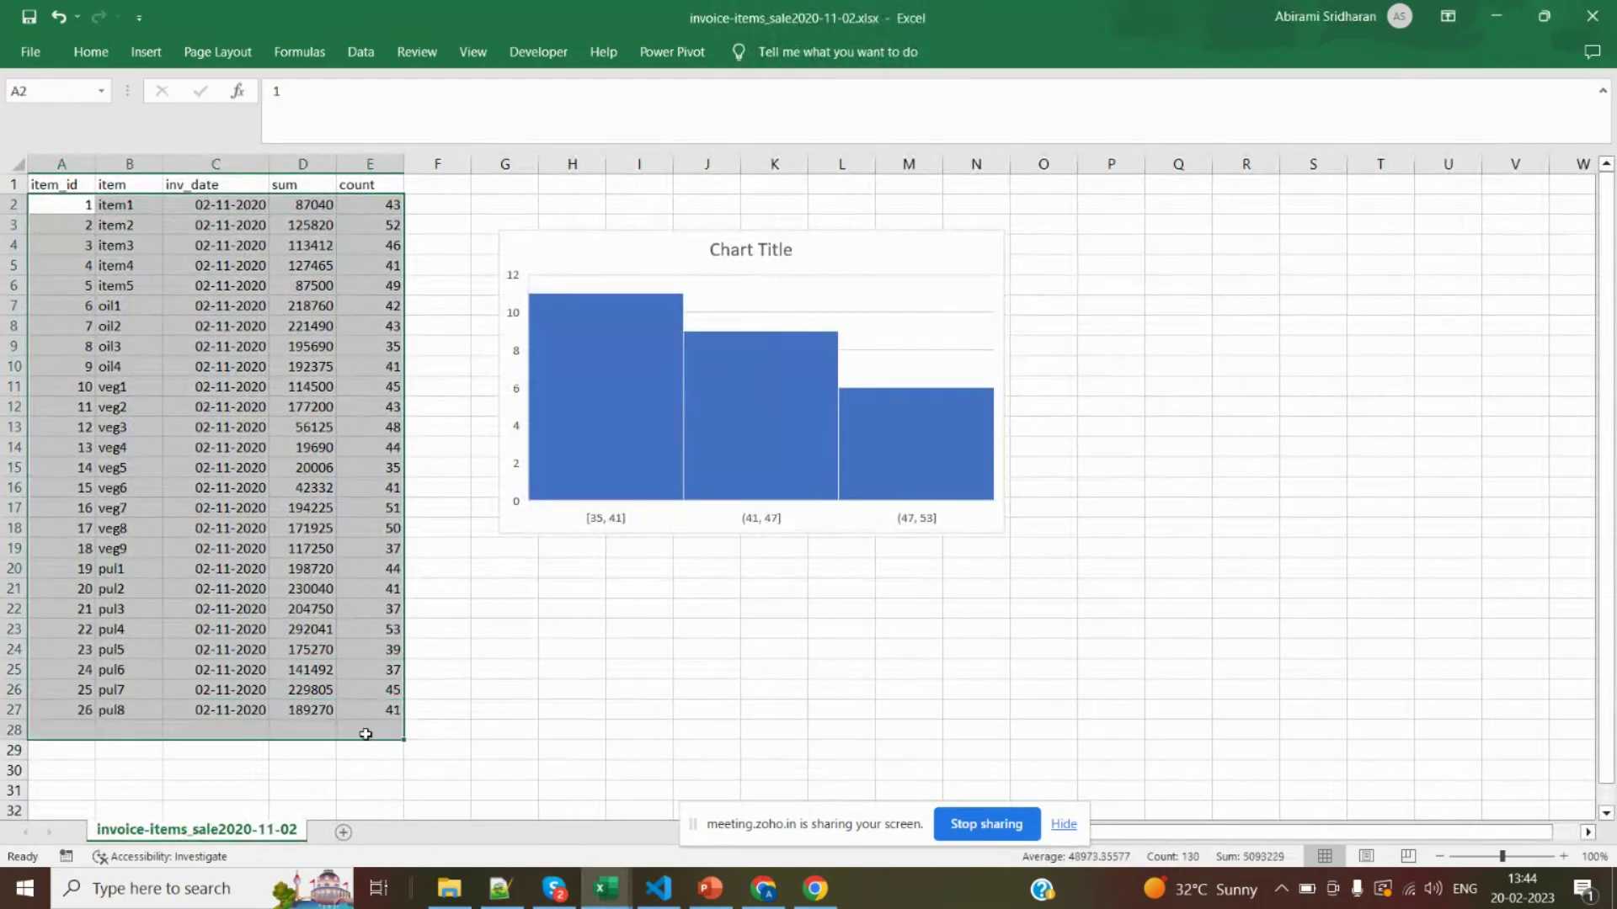
left_click(371, 683)
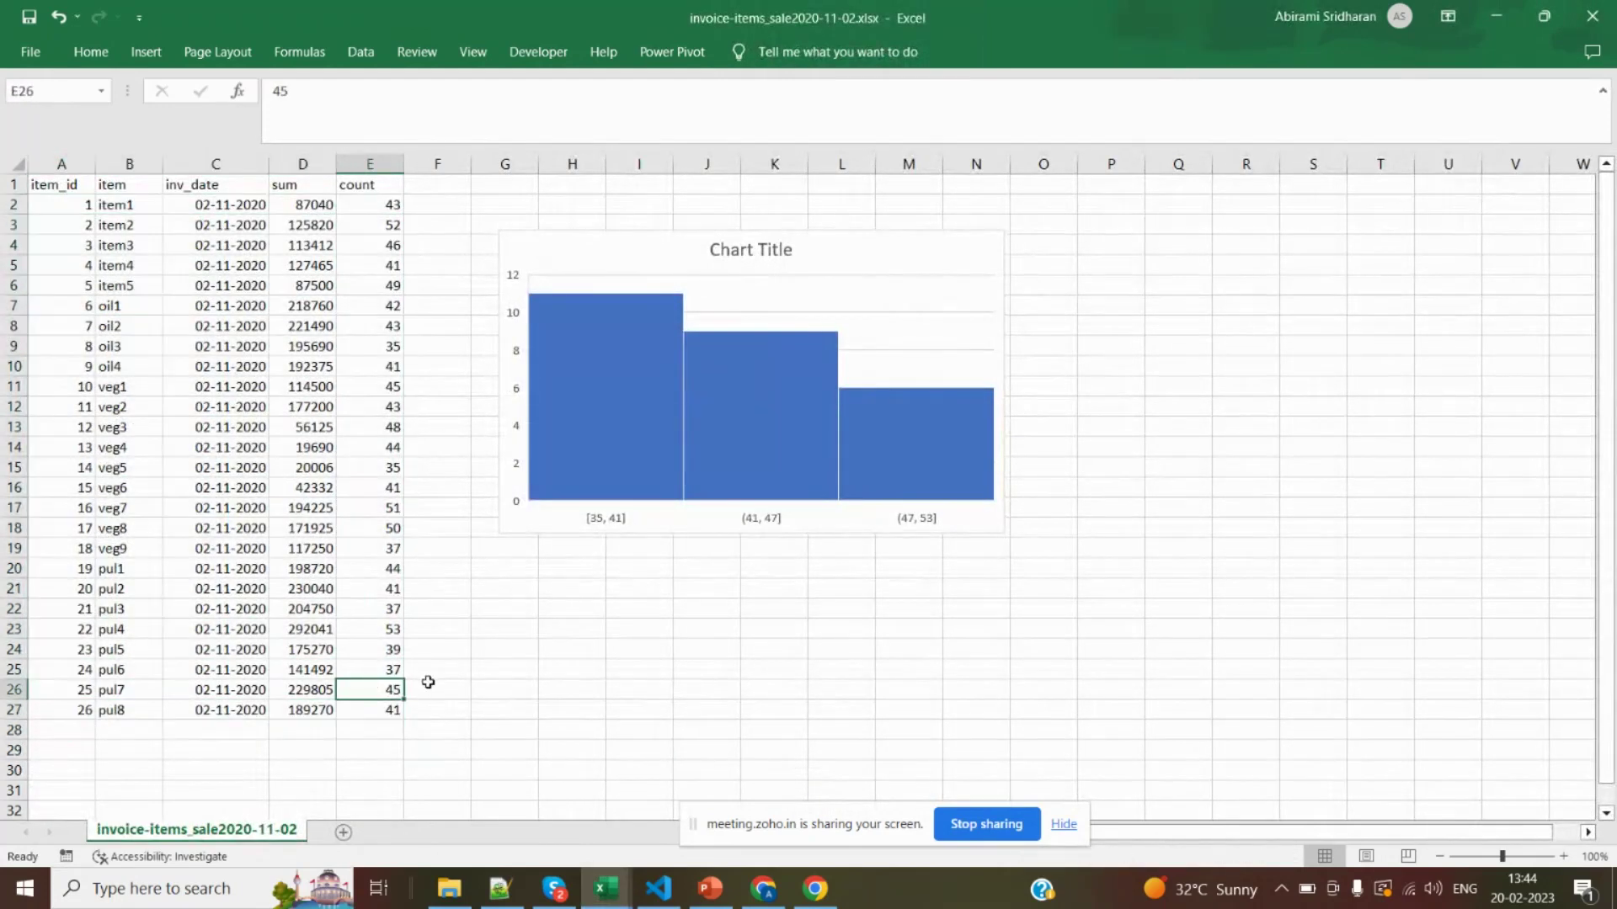
key("alt+Tab")
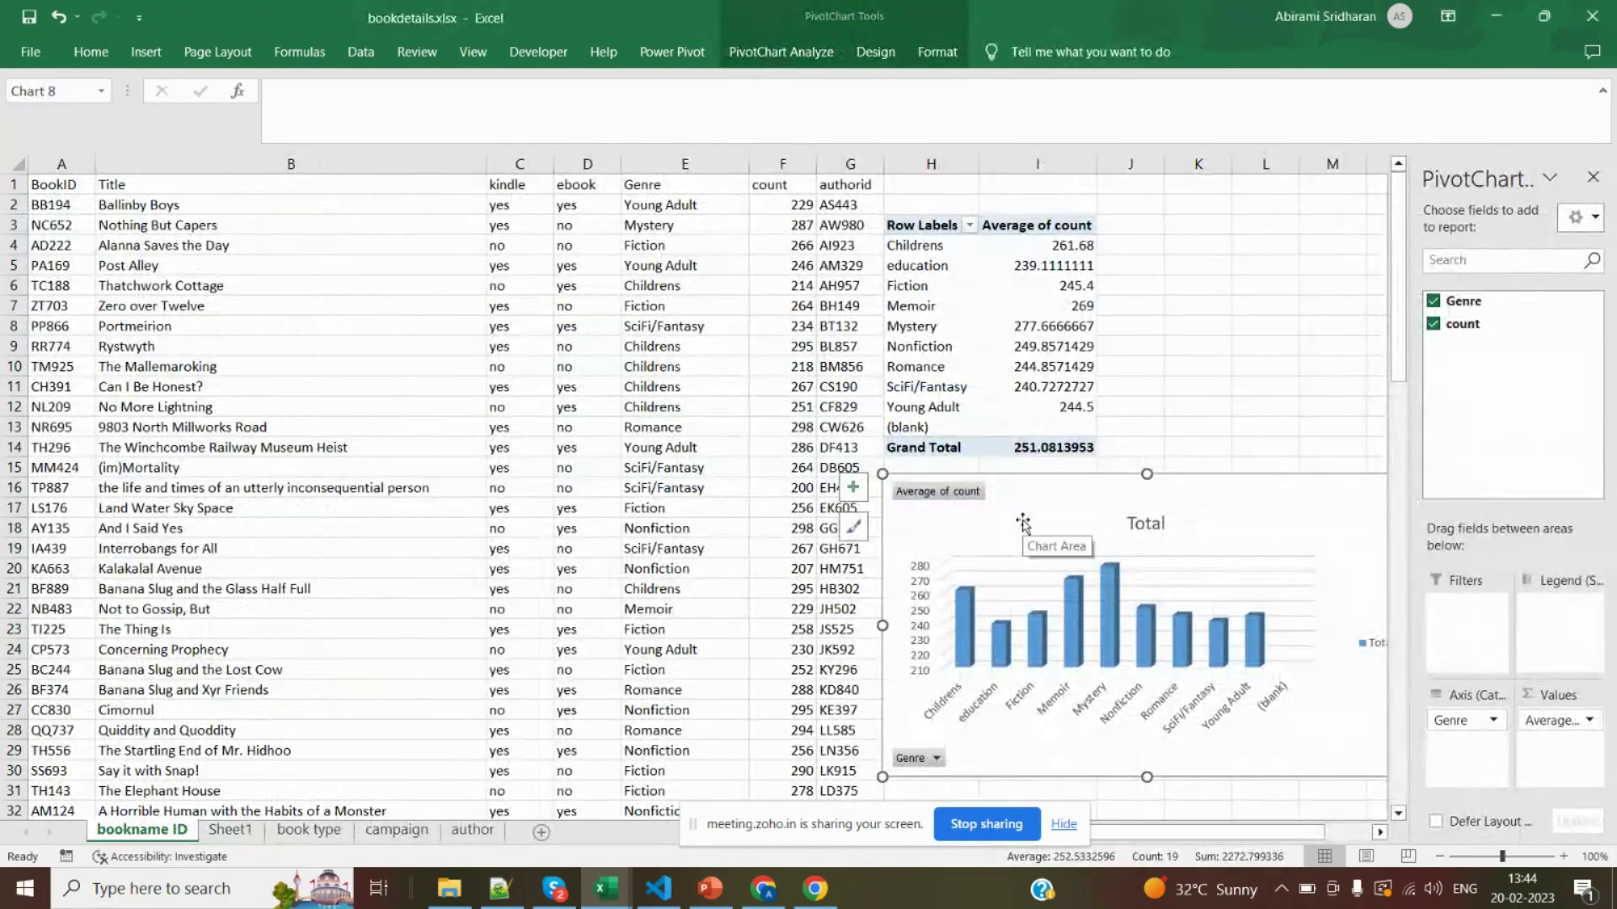
left_click(568, 511)
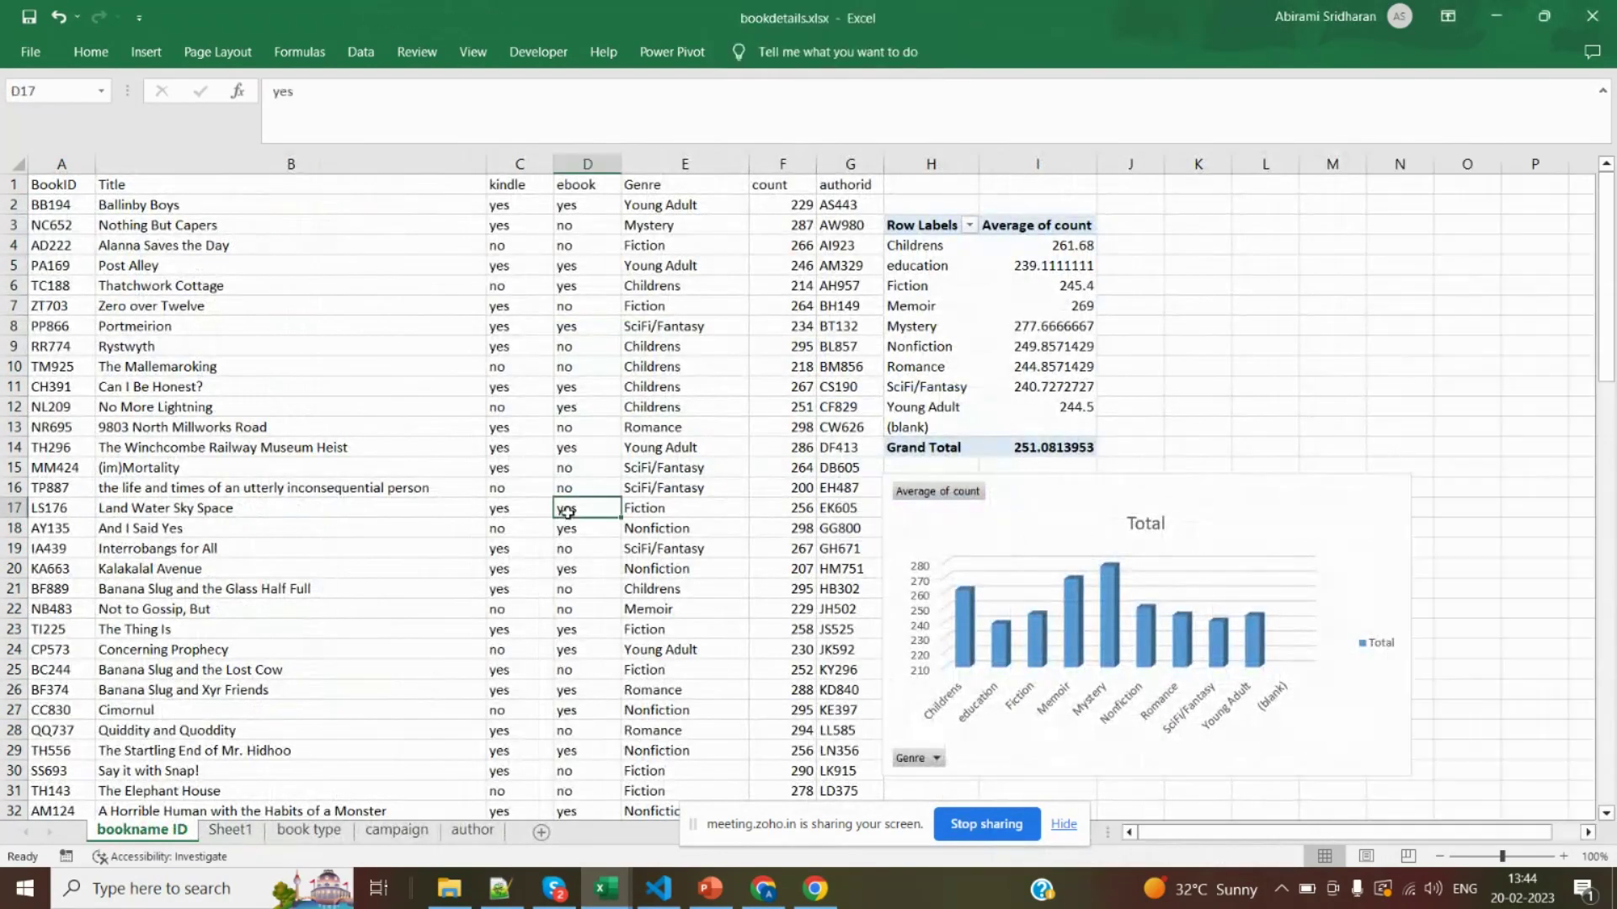
left_click_drag(93, 291, 762, 733)
left_click(774, 732)
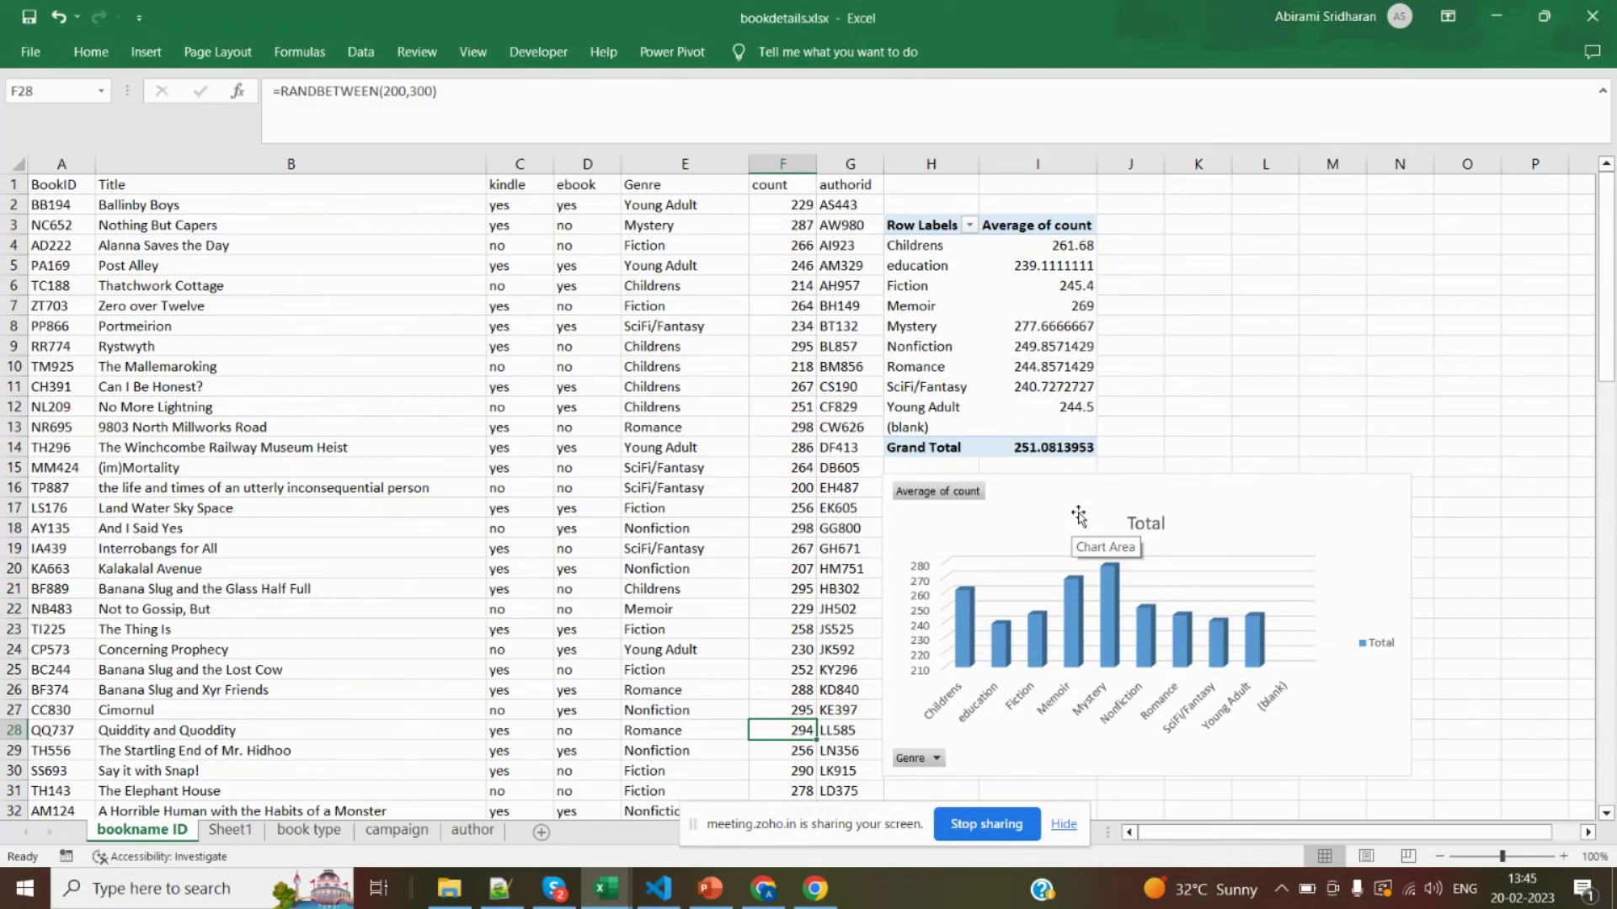
Switch to the Zoho meeting in Chrome to check the attendees' questions, and return to the bookdetails.xlsx workbook
left_click(1035, 526)
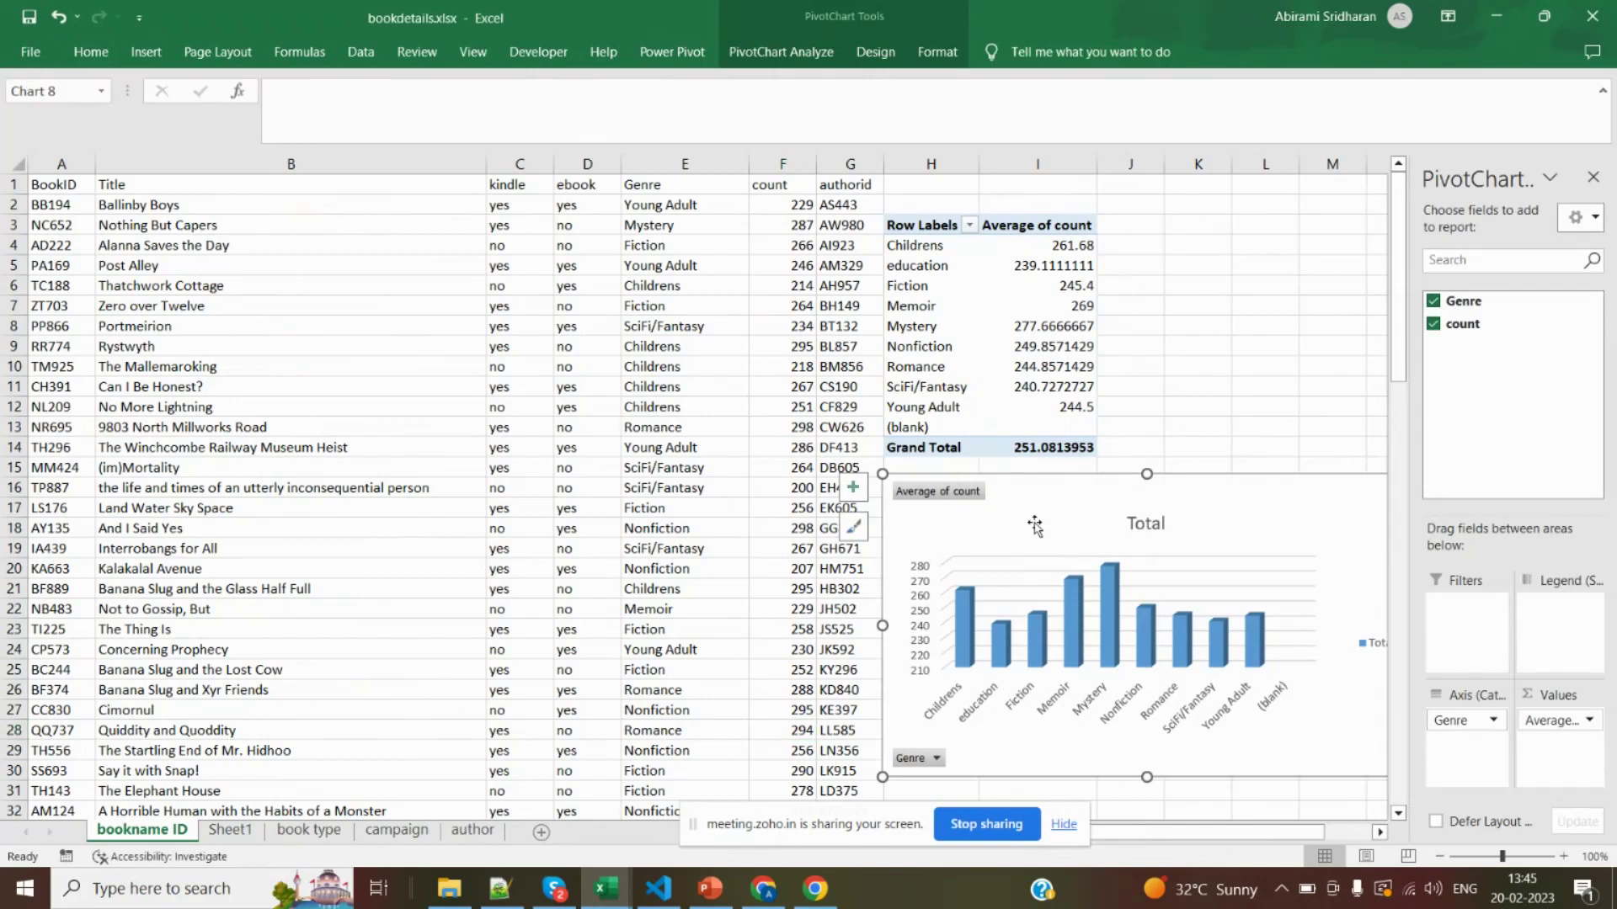
key("alt+Tab")
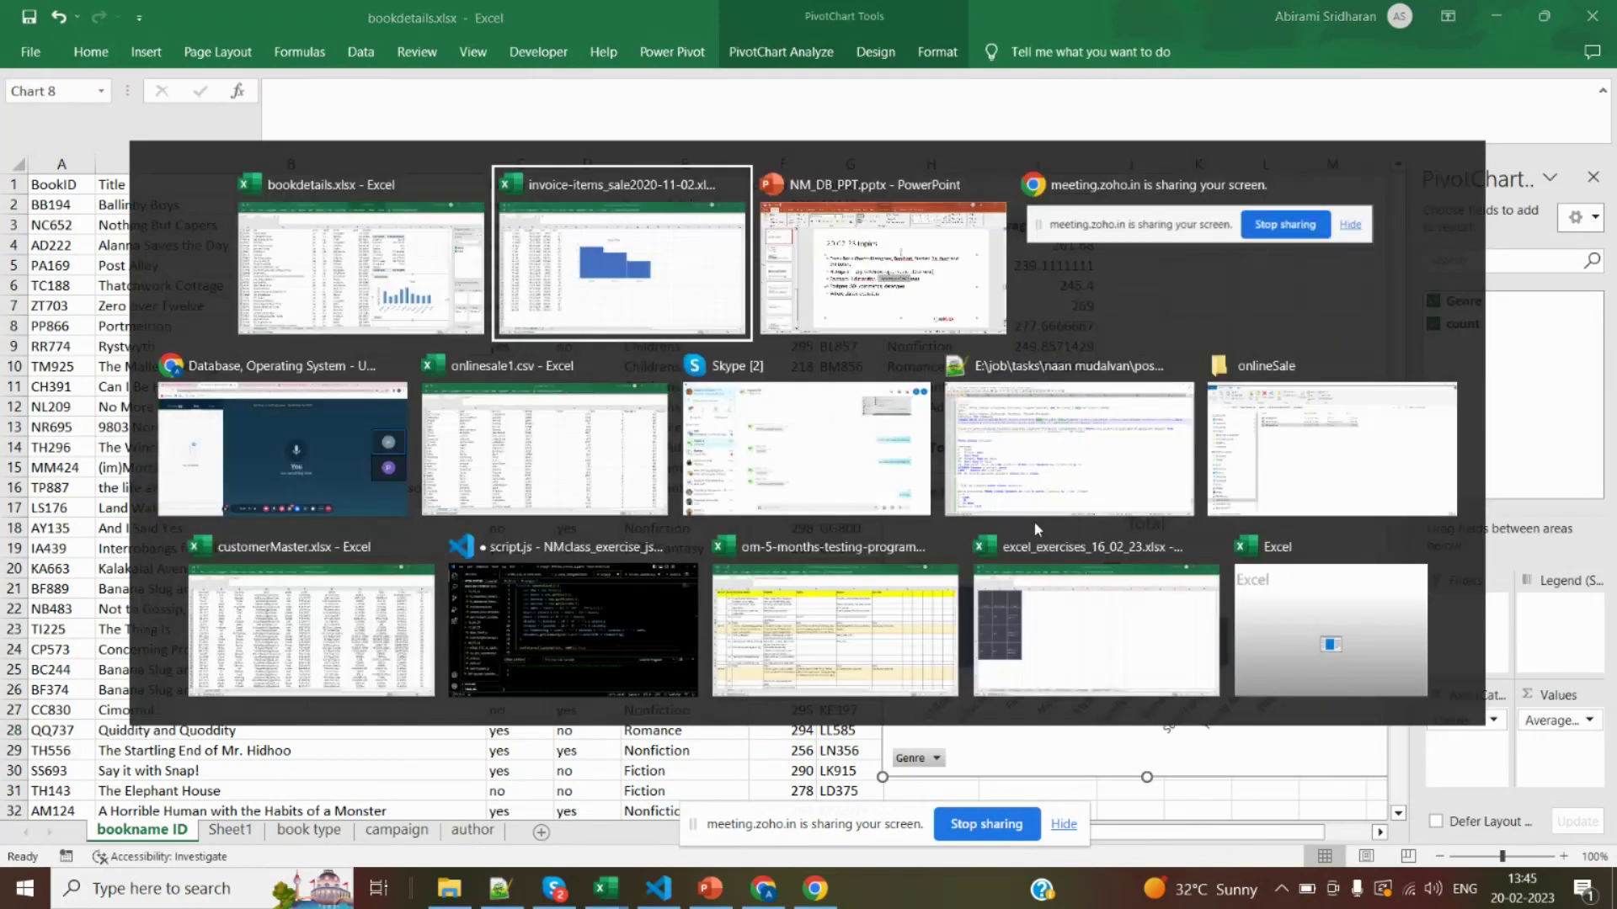
key("alt+Tab")
key("alt+Tab")
key("alt+Tab")
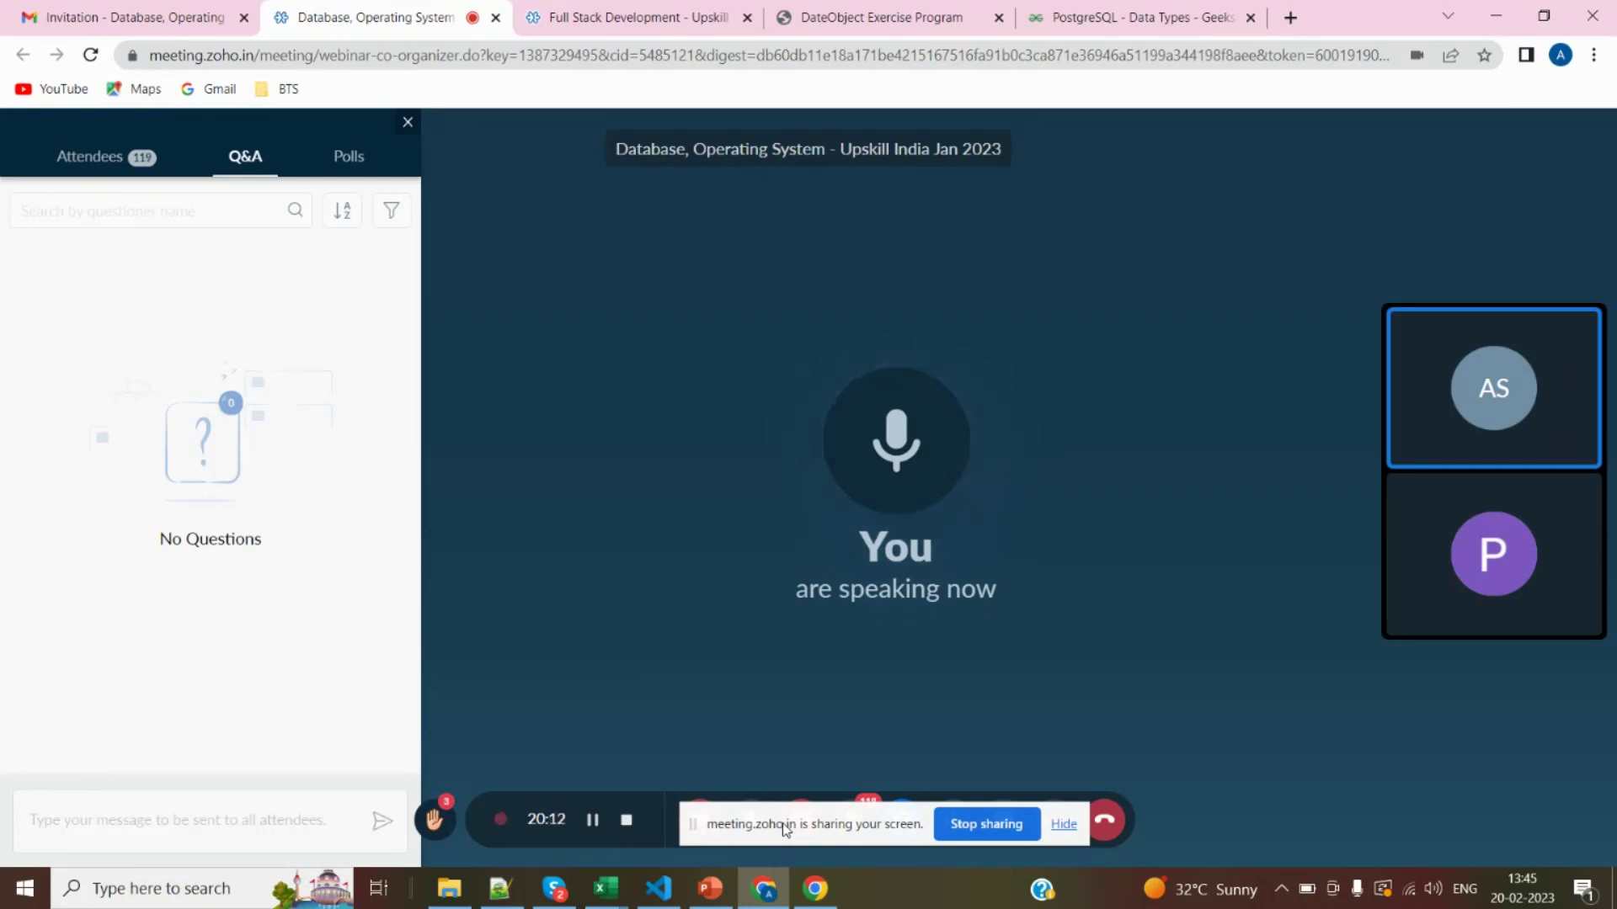
key("alt+Tab")
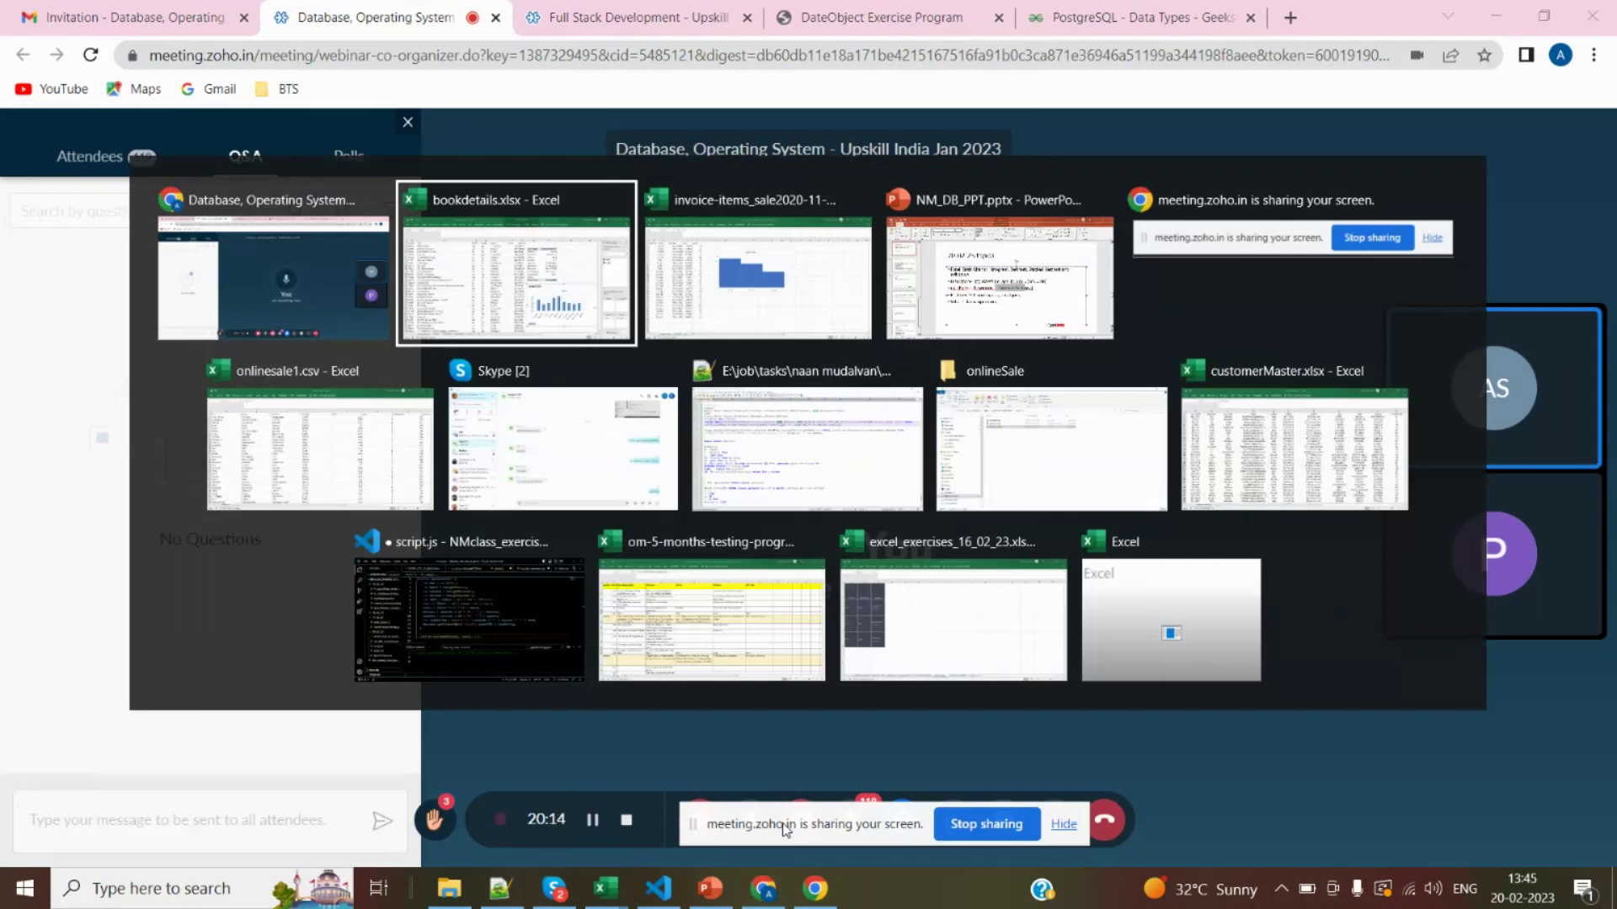
key("alt+Tab")
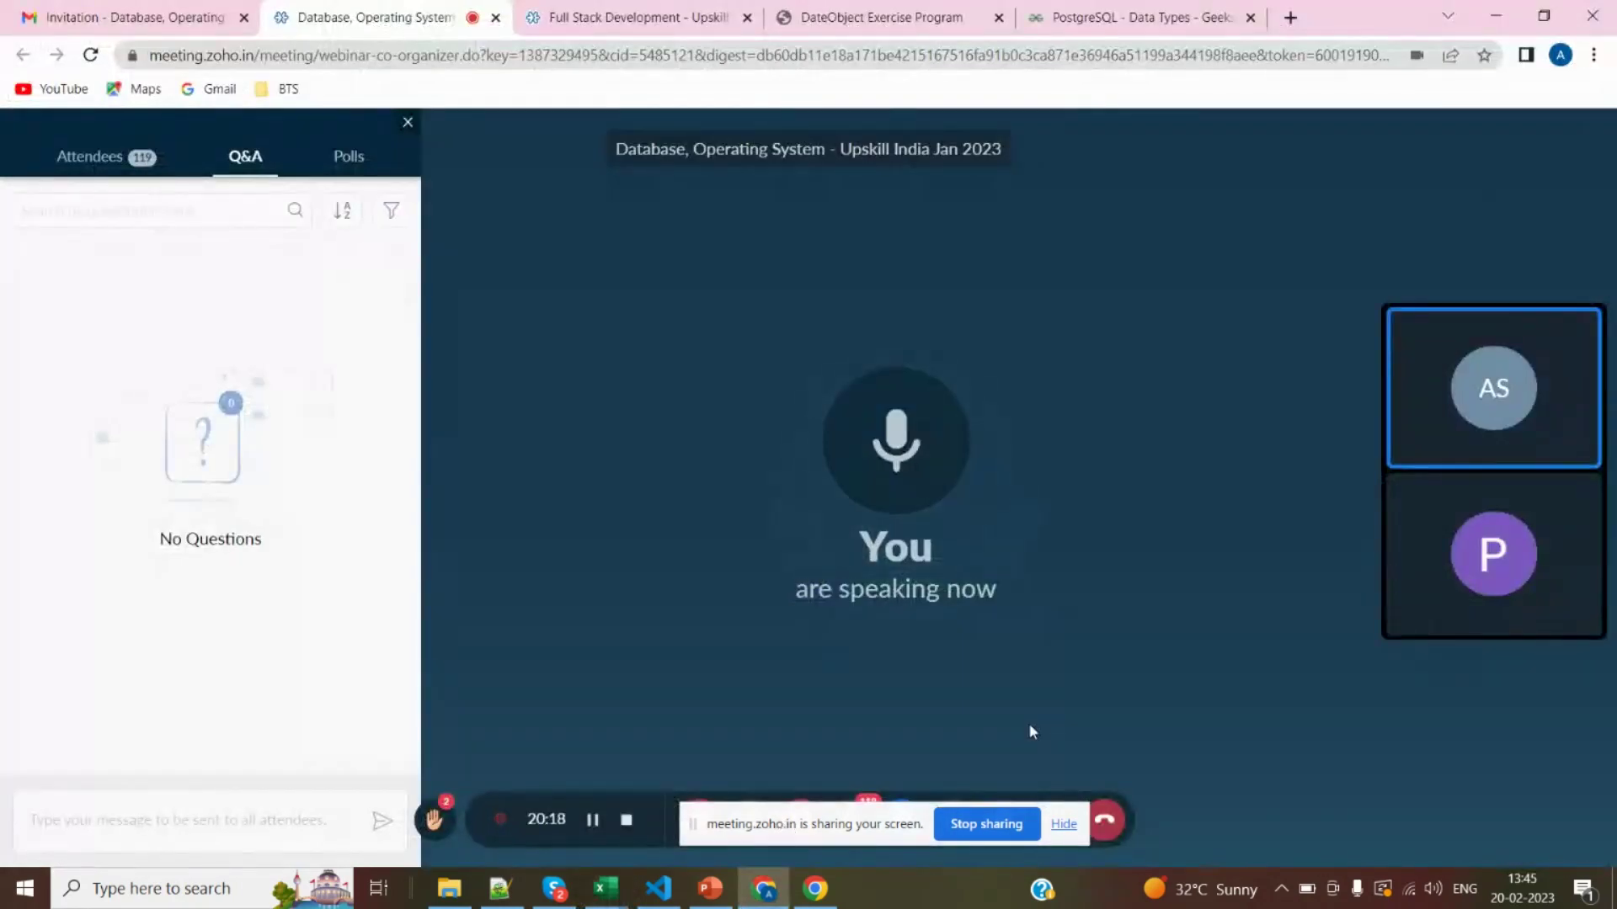
key("alt+Tab")
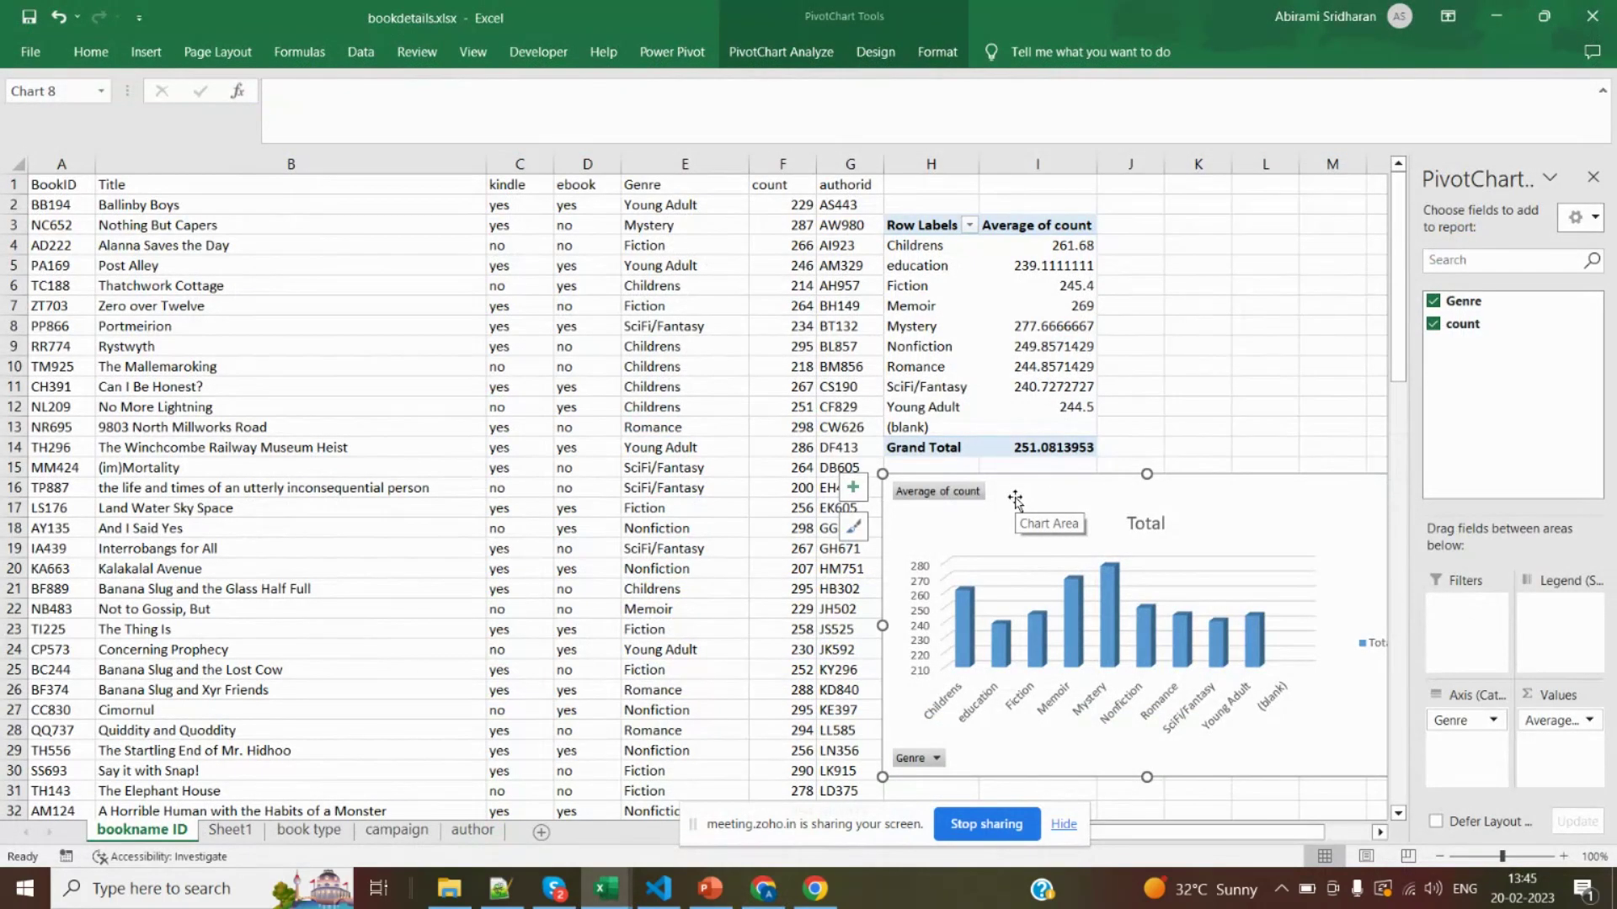
key("alt")
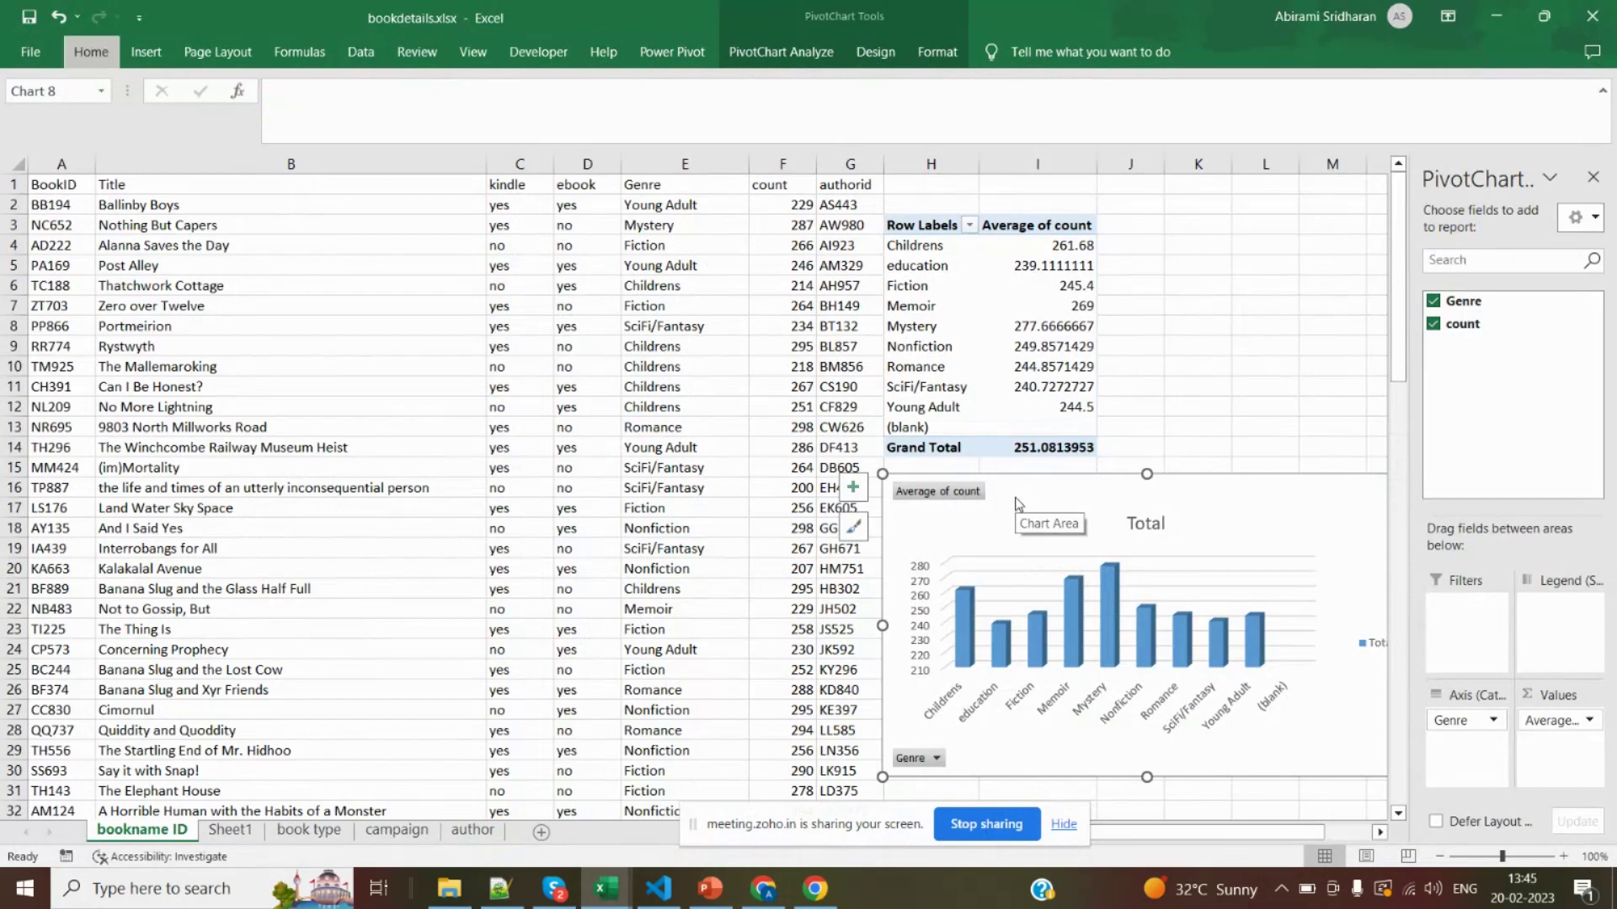
key("alt")
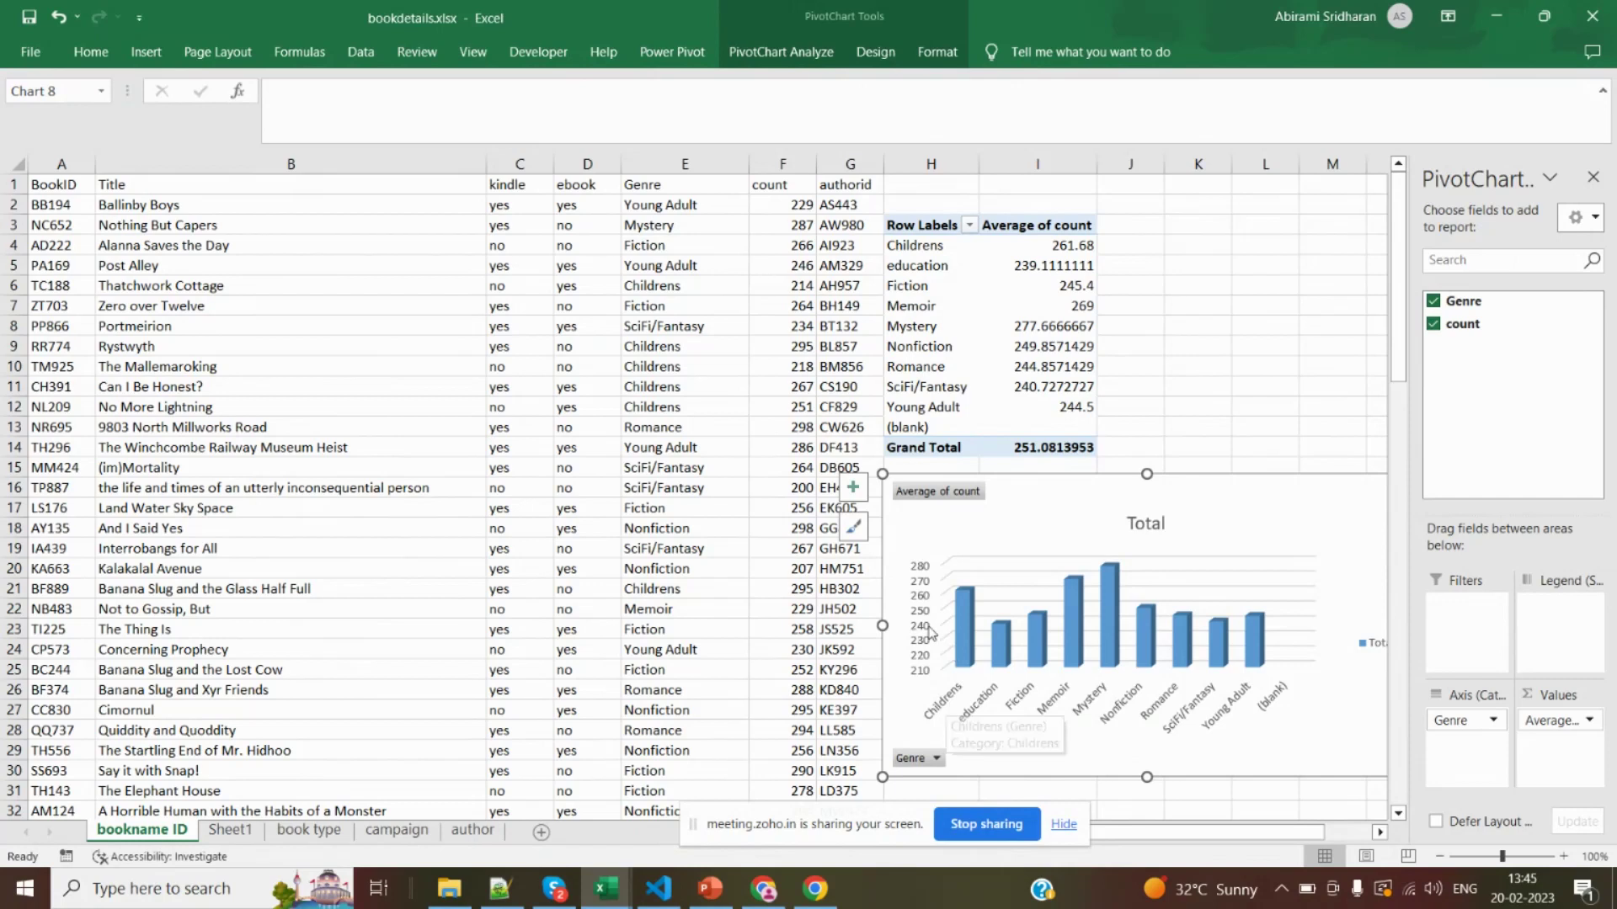
Review the count and Genre source columns against the average-of-count chart
left_click(796, 163)
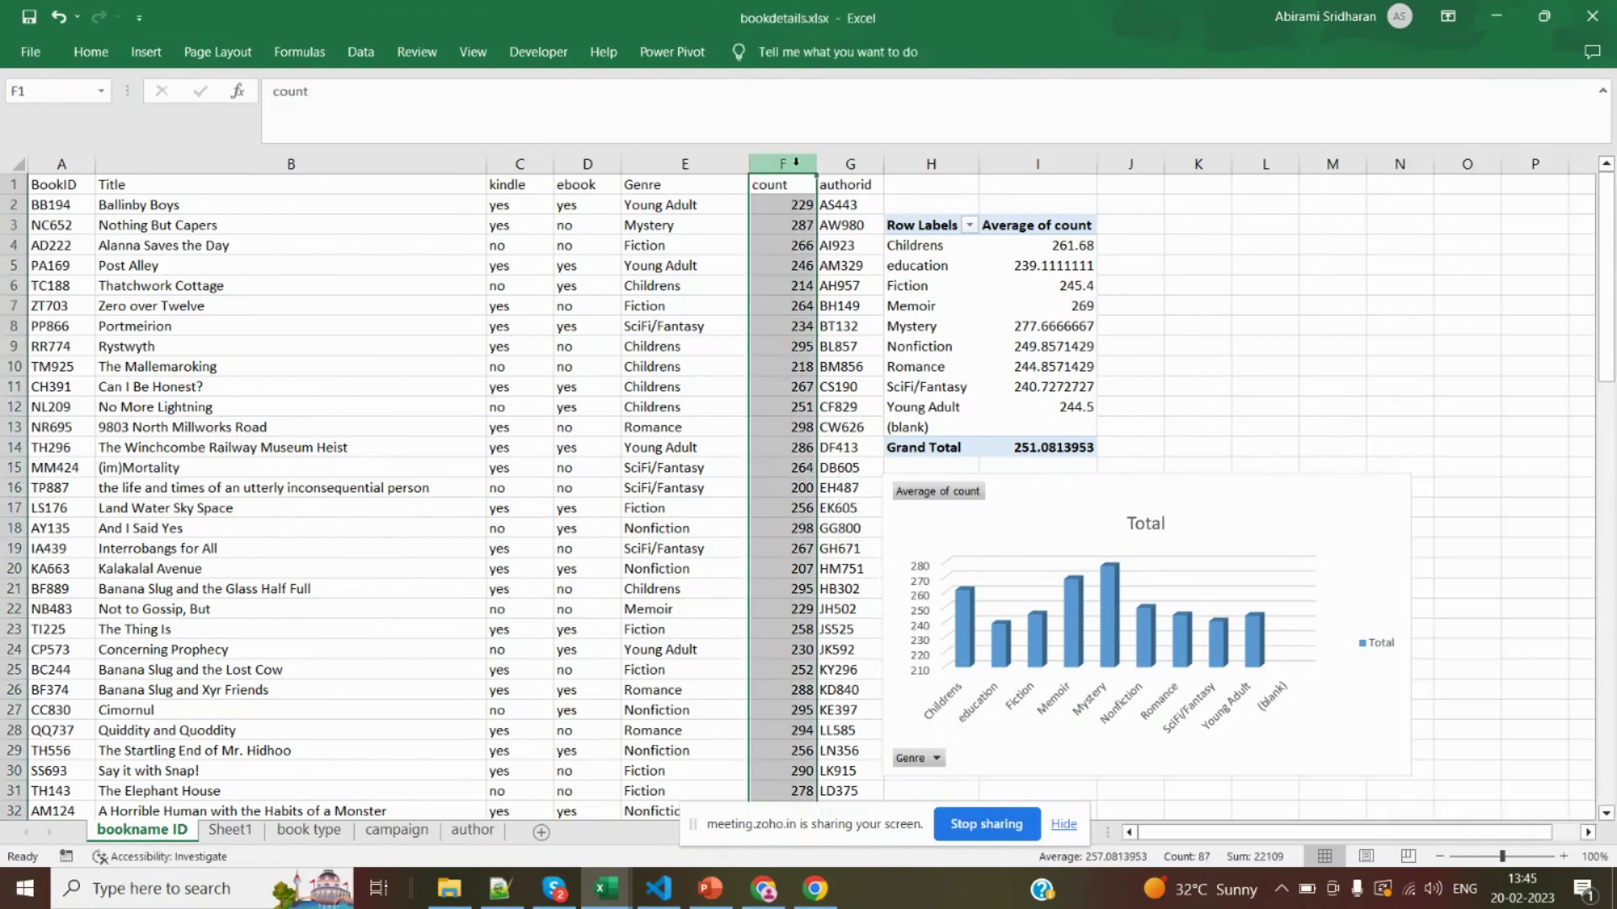
left_click(695, 165)
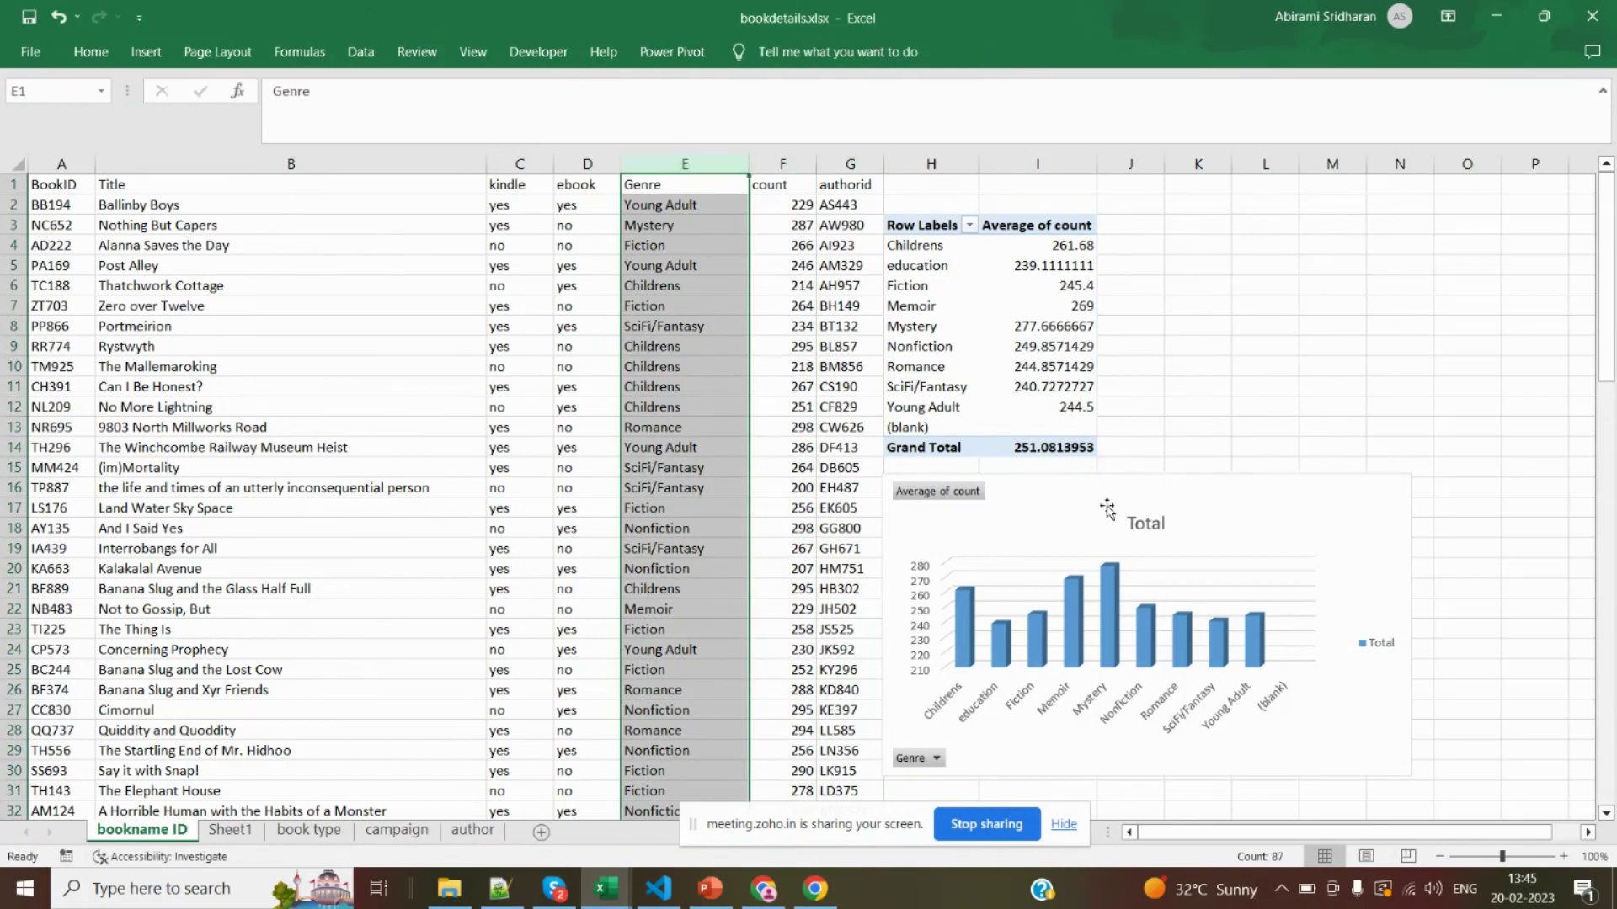
left_click(1138, 546)
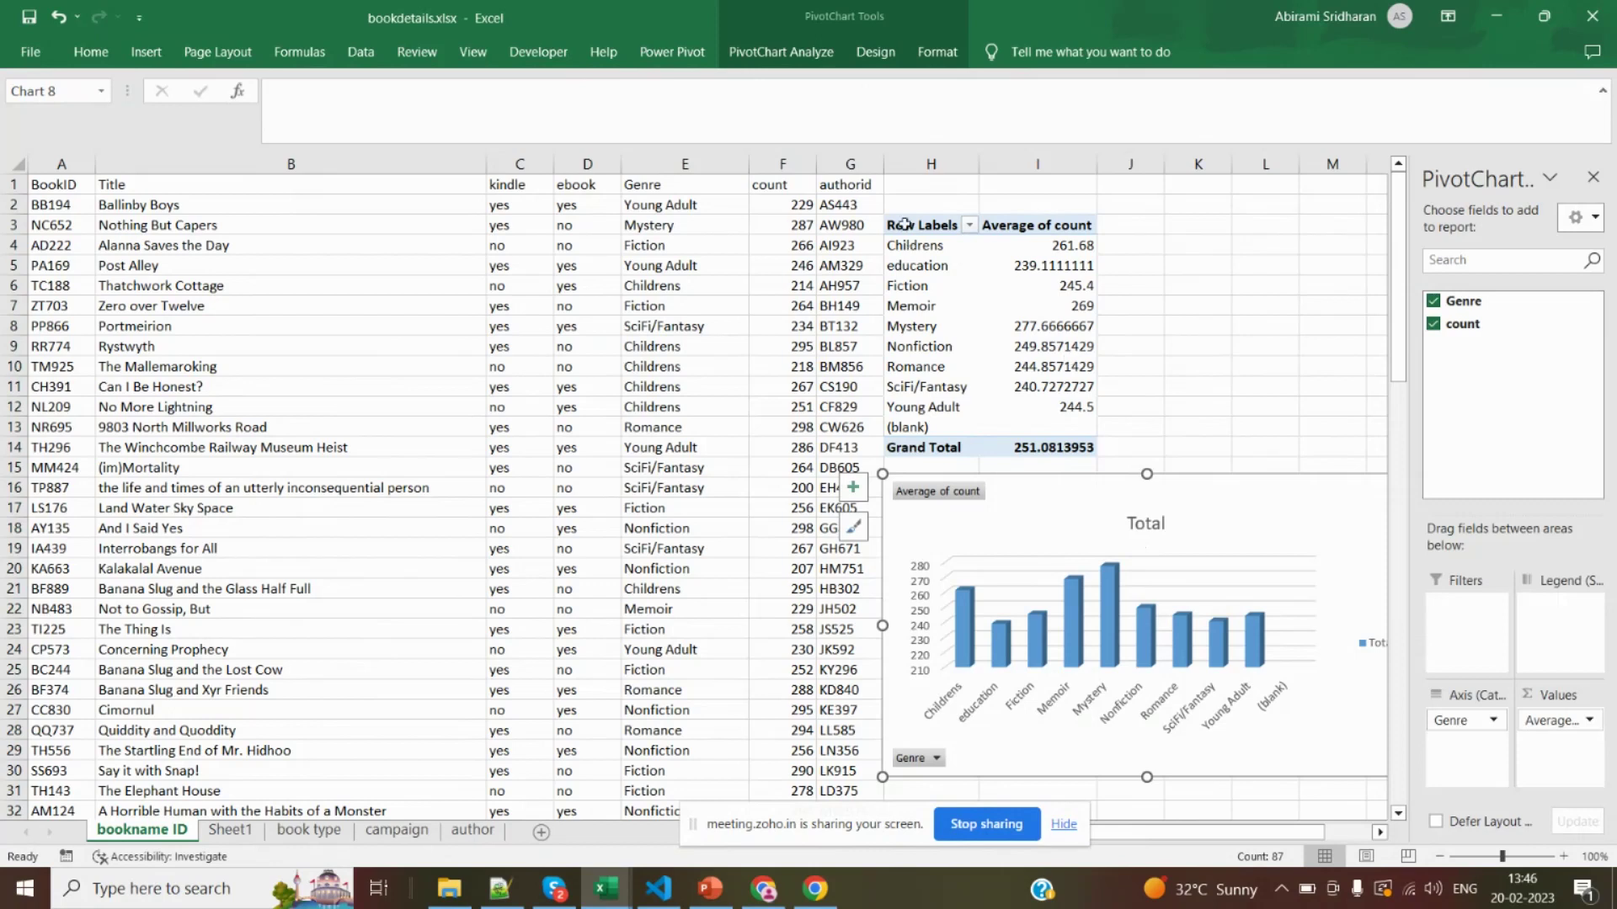
Review the Genre and count columns beside the pivot table's average count for each genre
left_click_drag(684, 164, 804, 166)
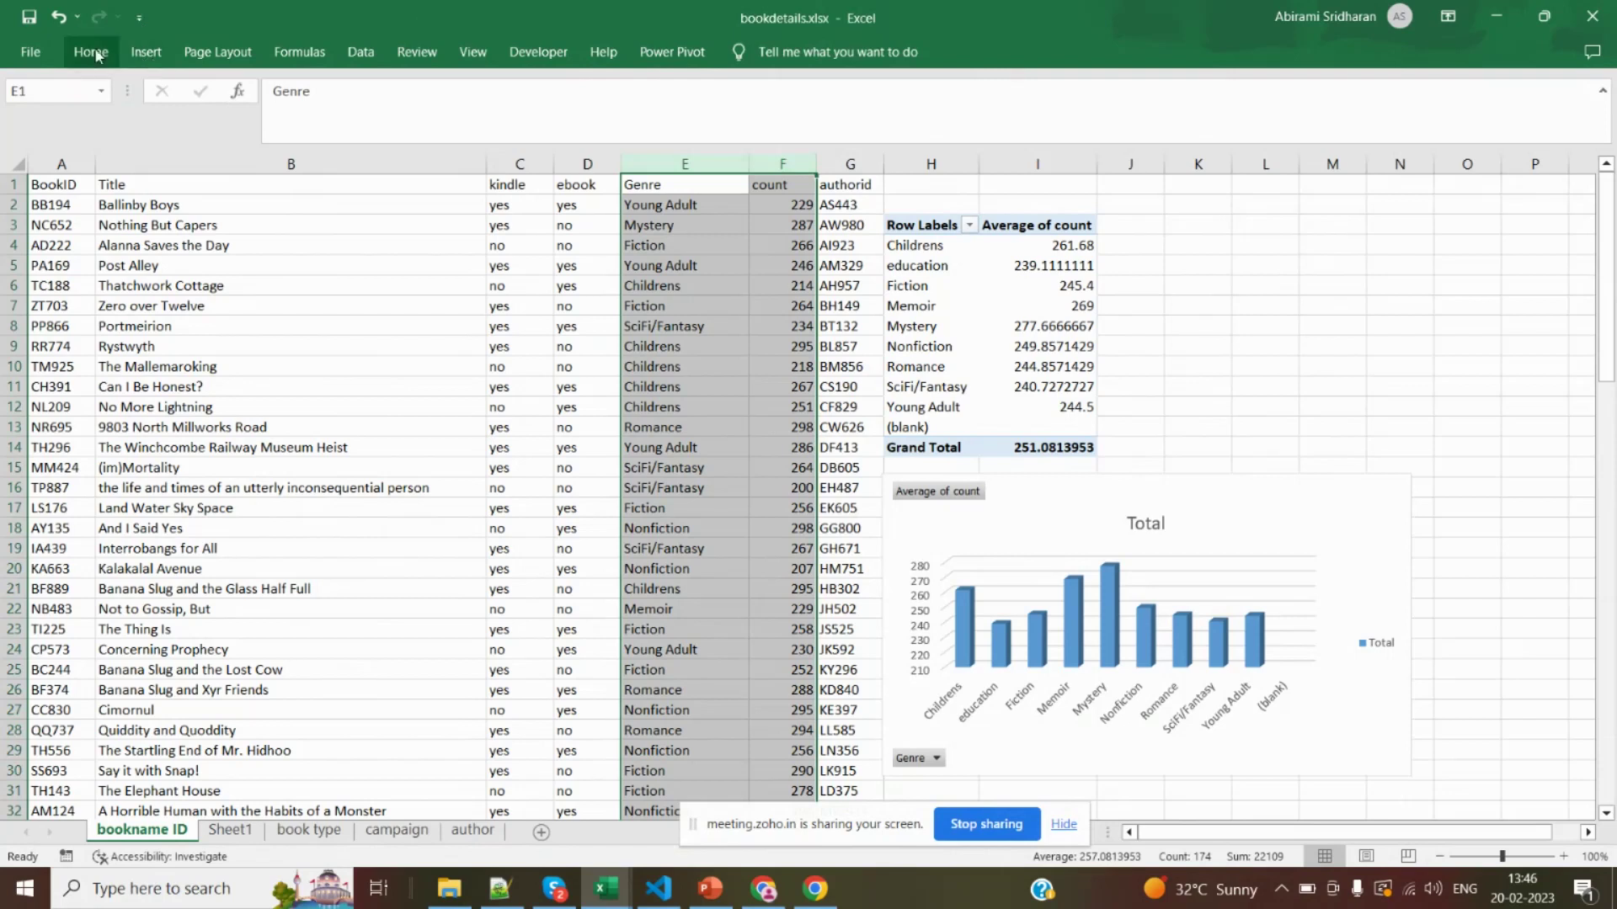
left_click(146, 52)
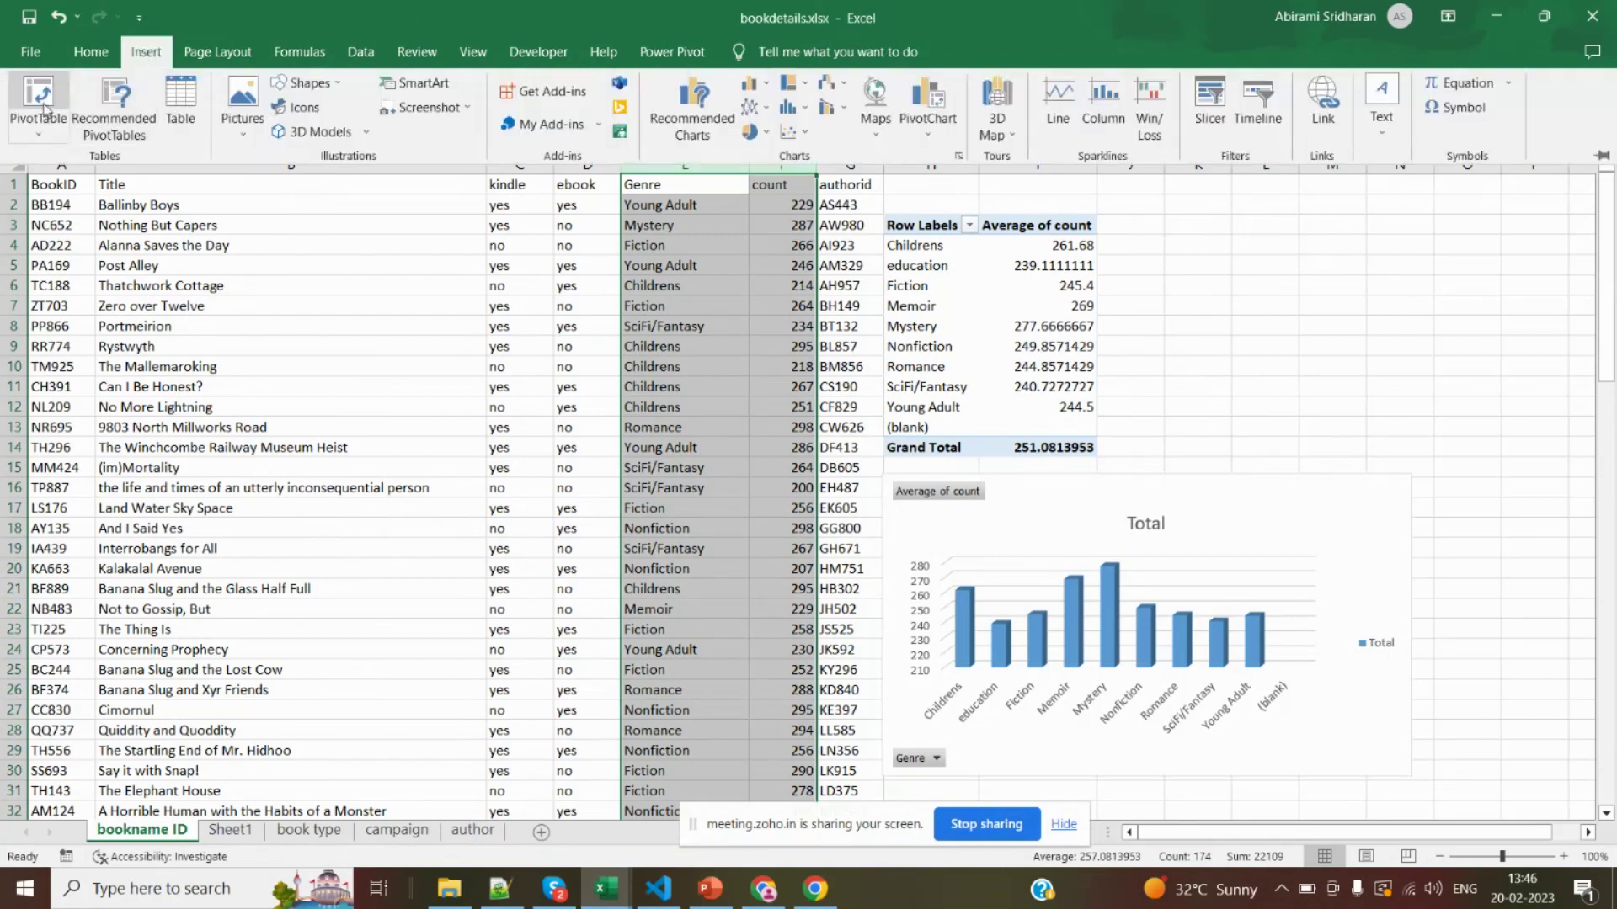
left_click(972, 581)
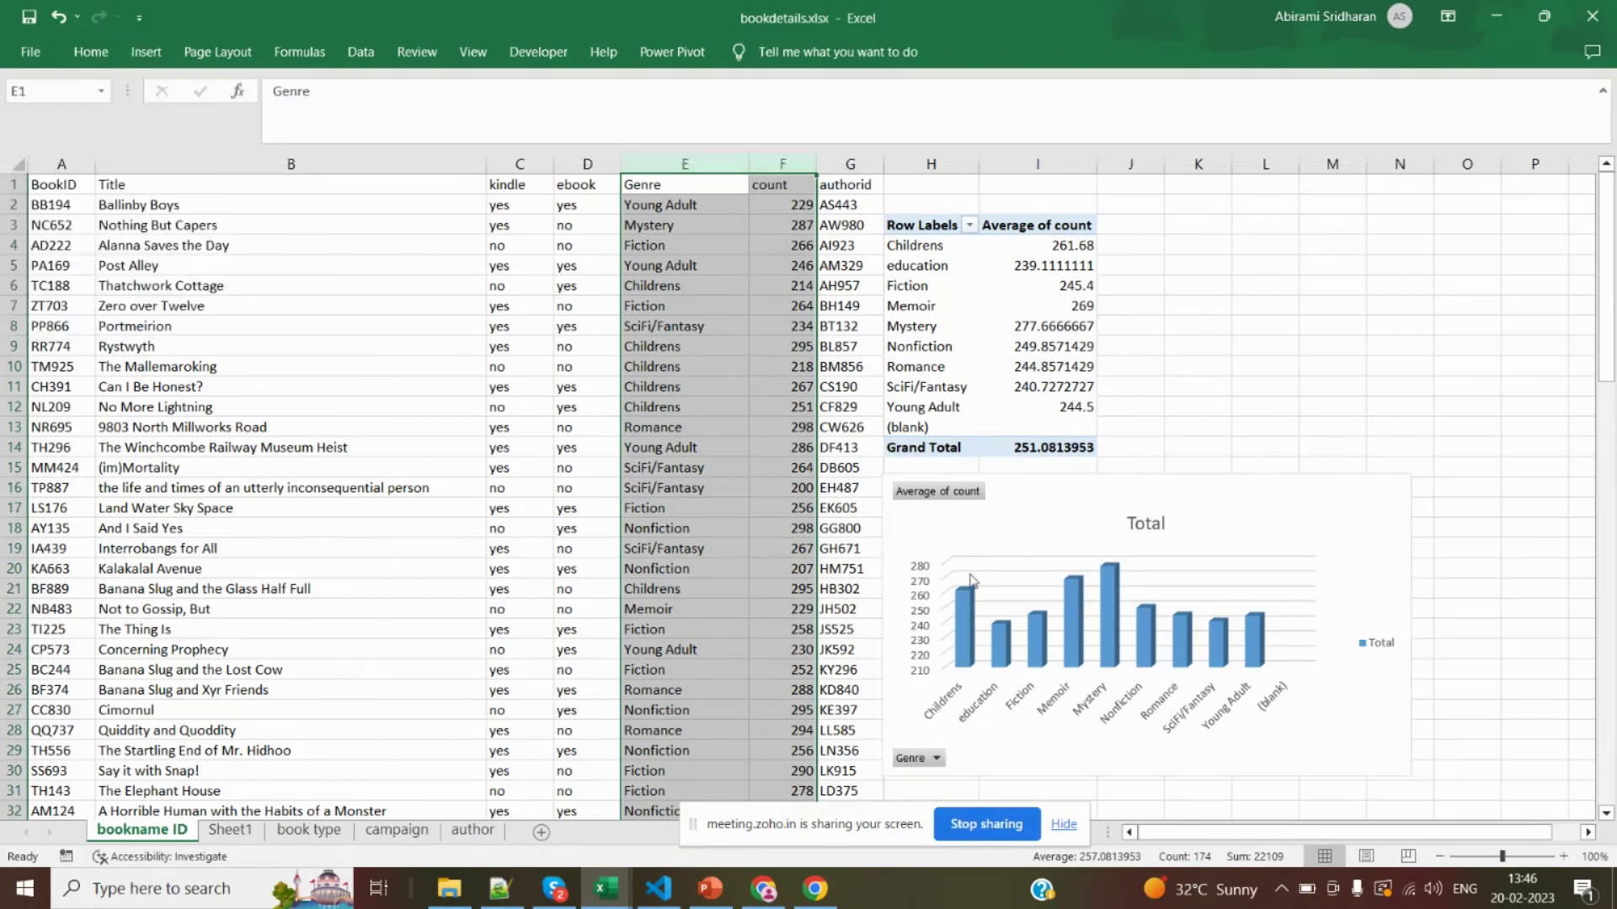
left_click_drag(910, 247, 1082, 429)
left_click(1199, 429)
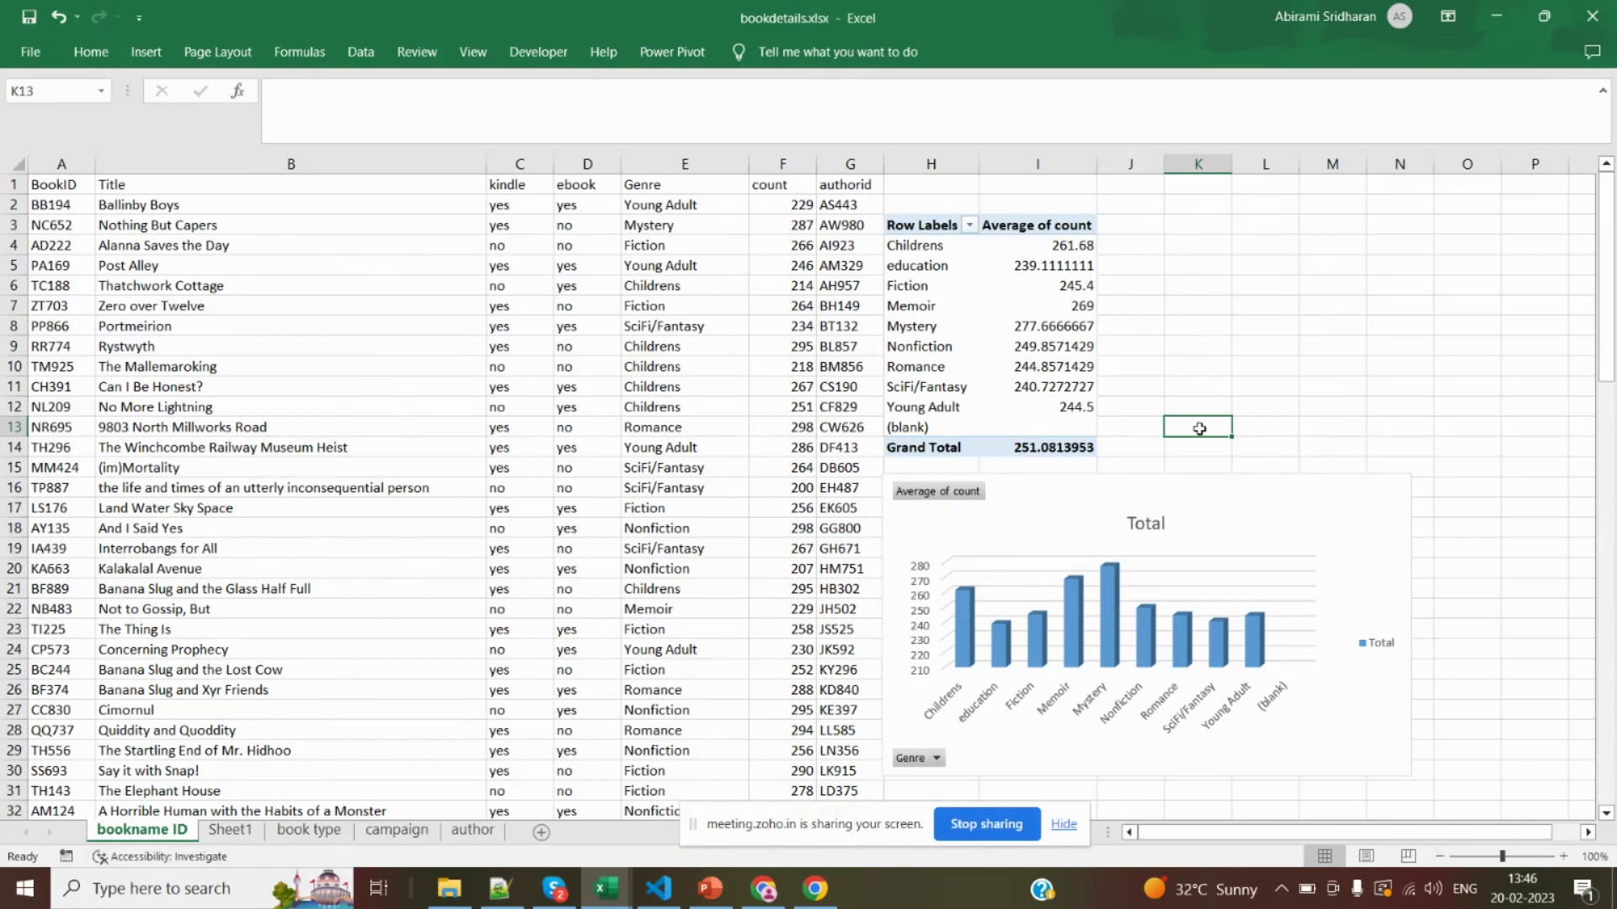
Switch to the invoice-items_sale2020-11-02.xlsx workbook
key("alt+Tab")
key("alt+Tab")
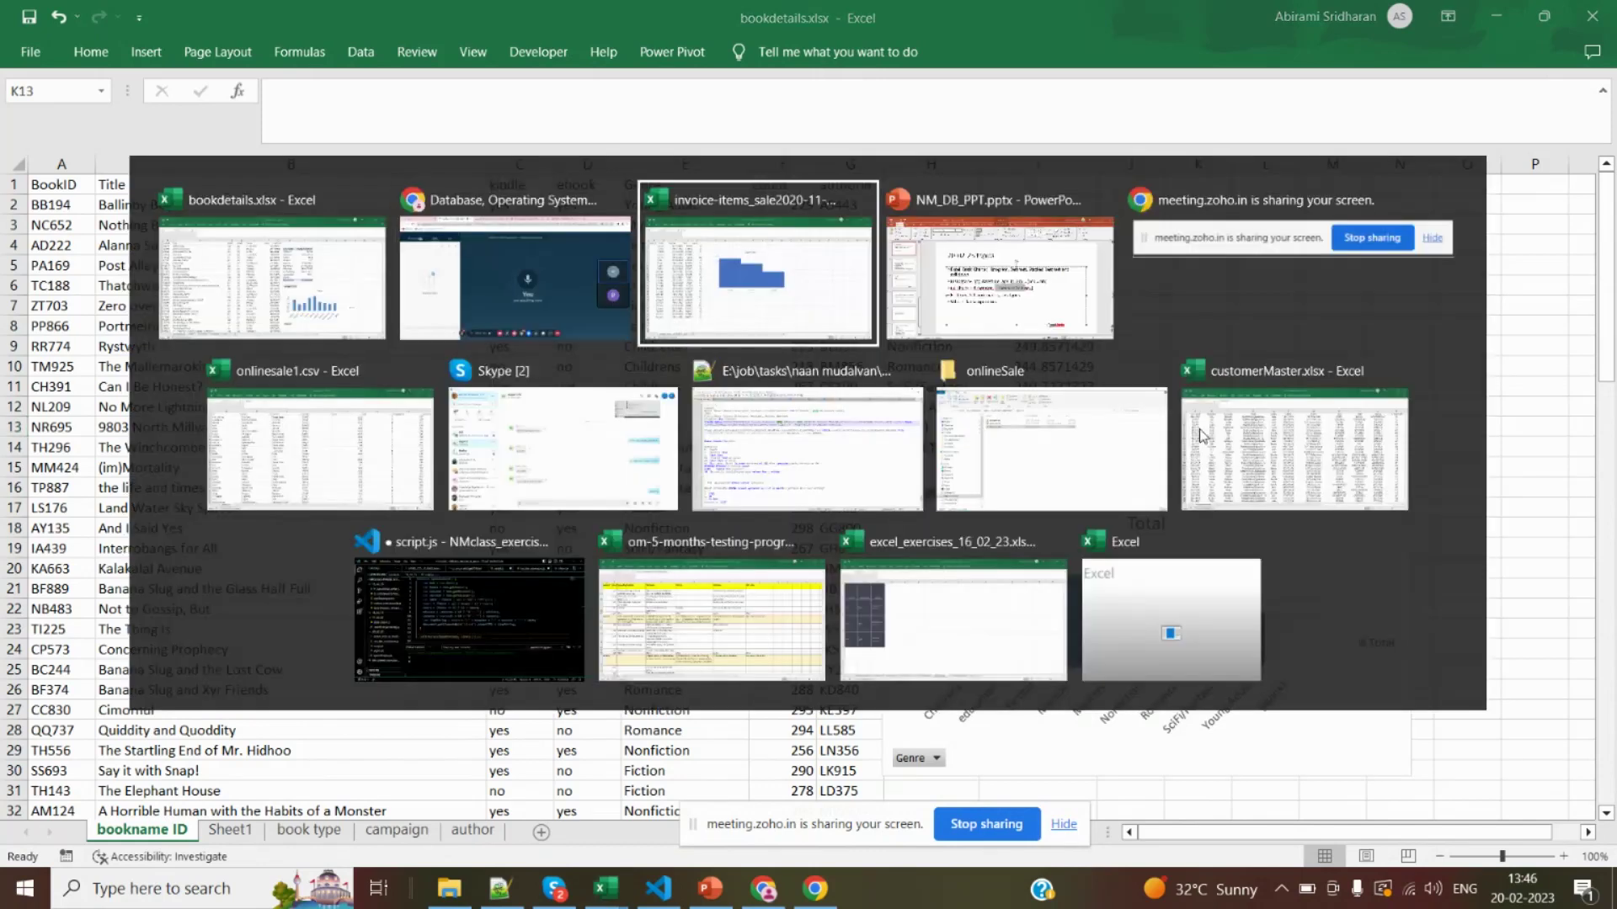
key("alt+Tab")
key("alt+Tab")
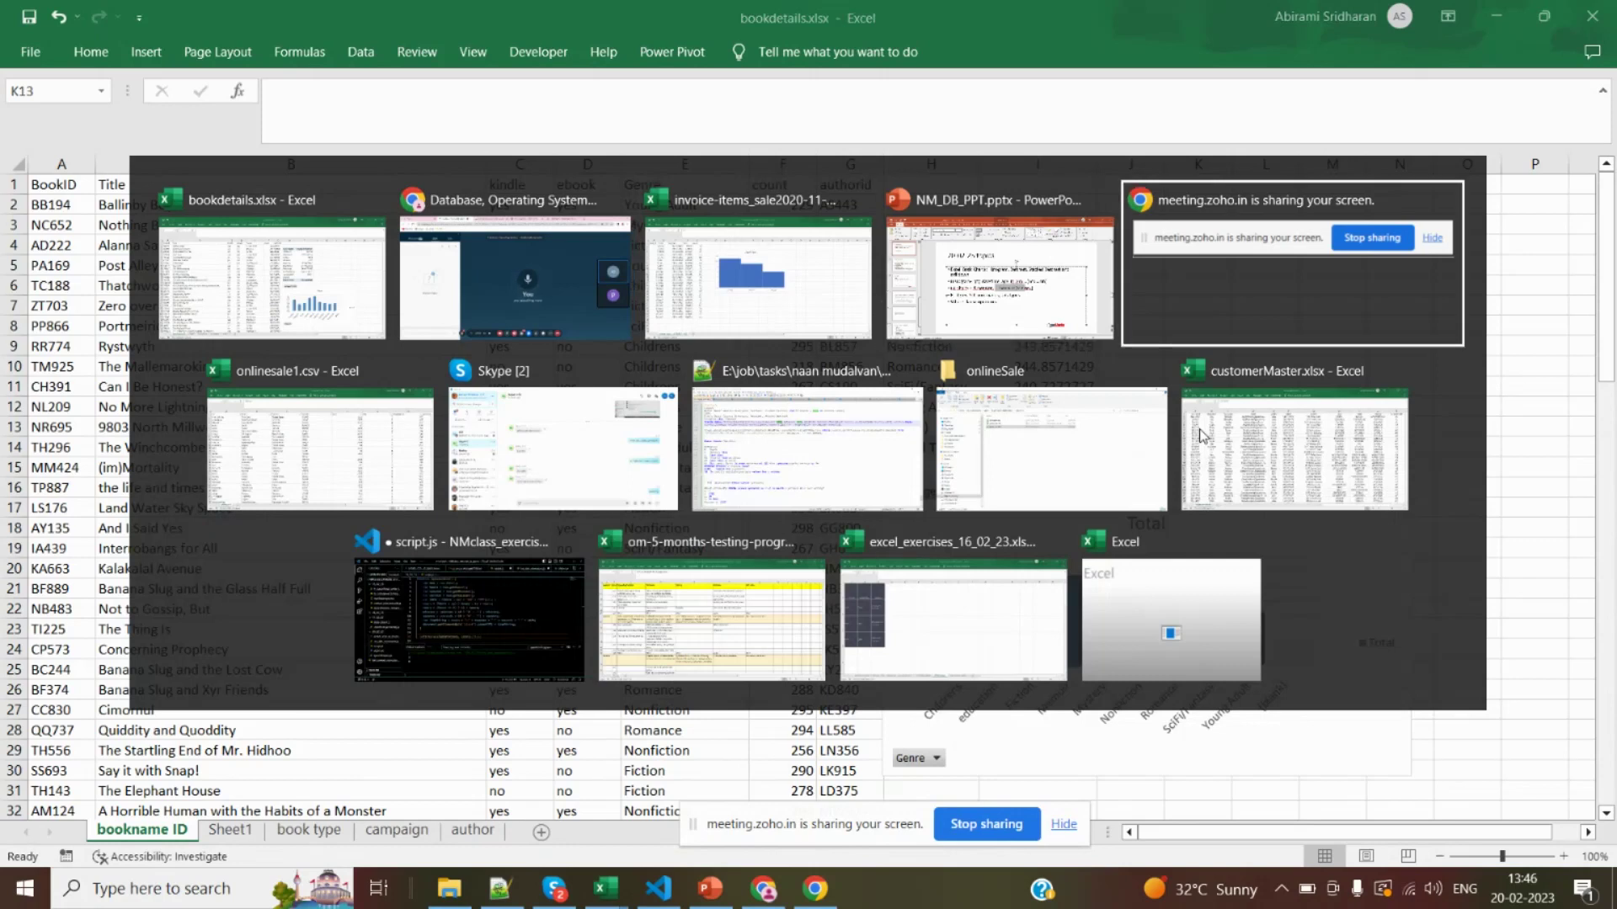
key("alt+Tab")
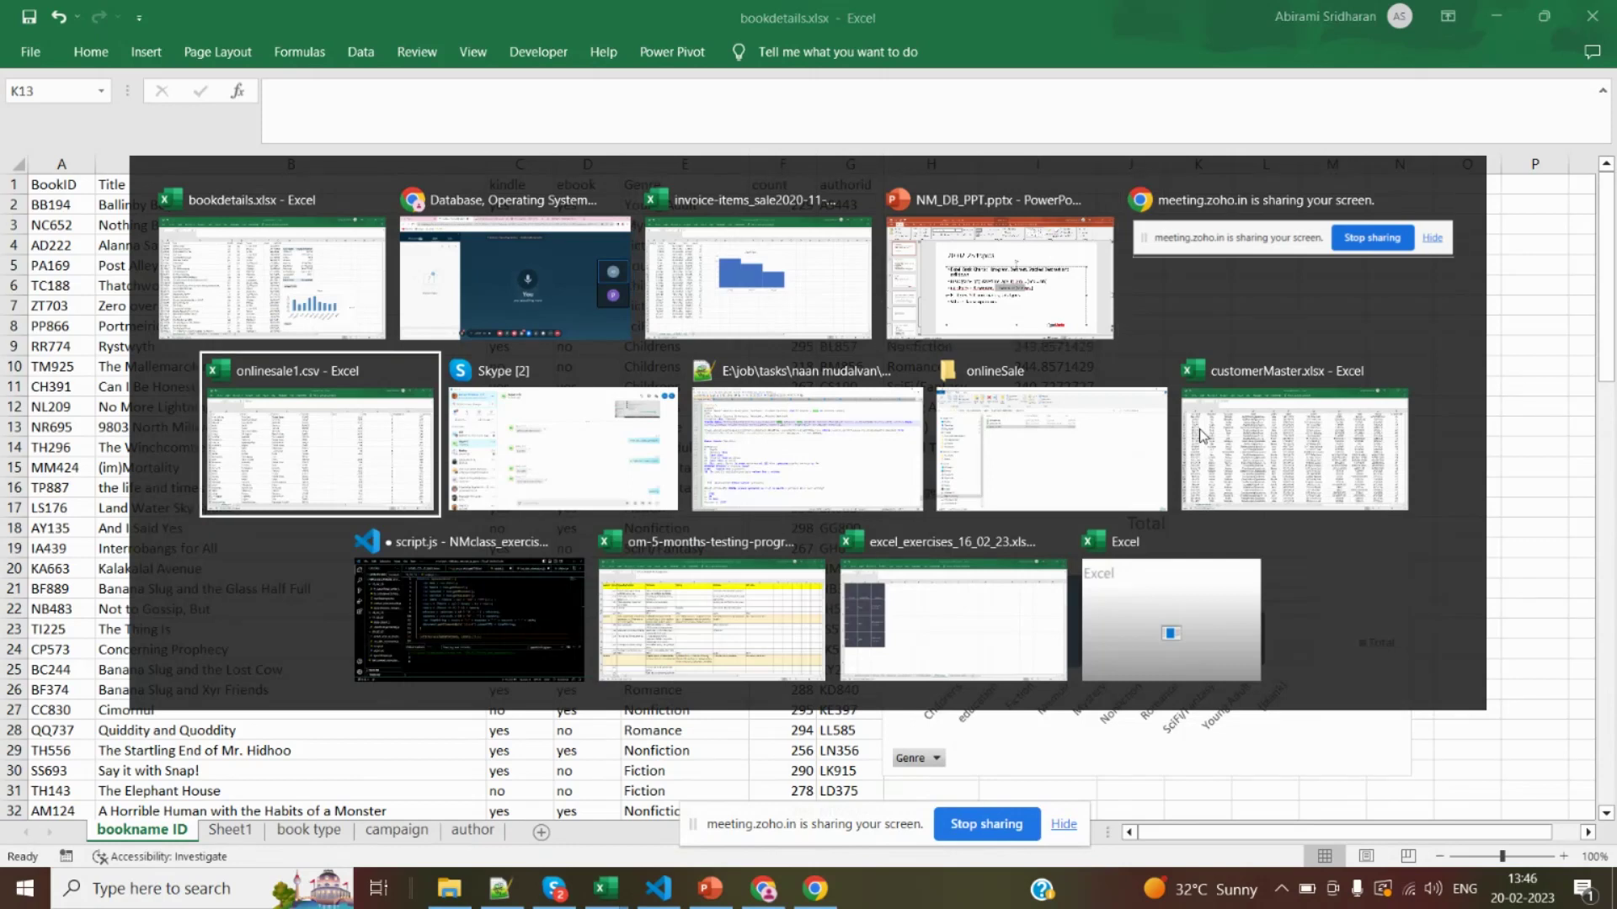
key("alt+Tab")
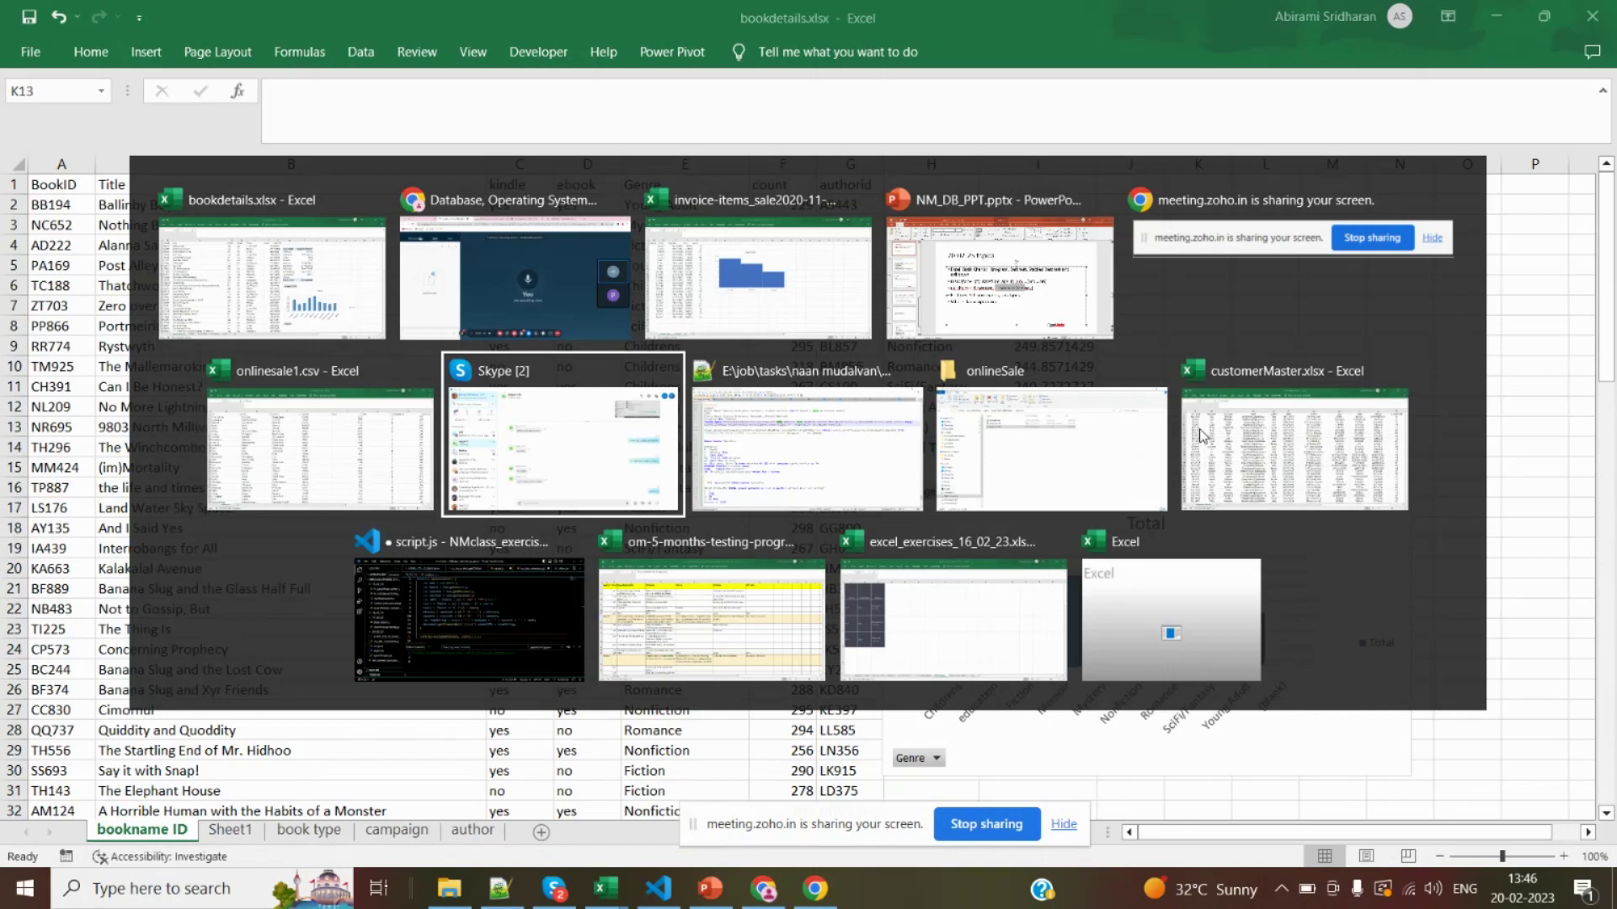
key("alt+Tab")
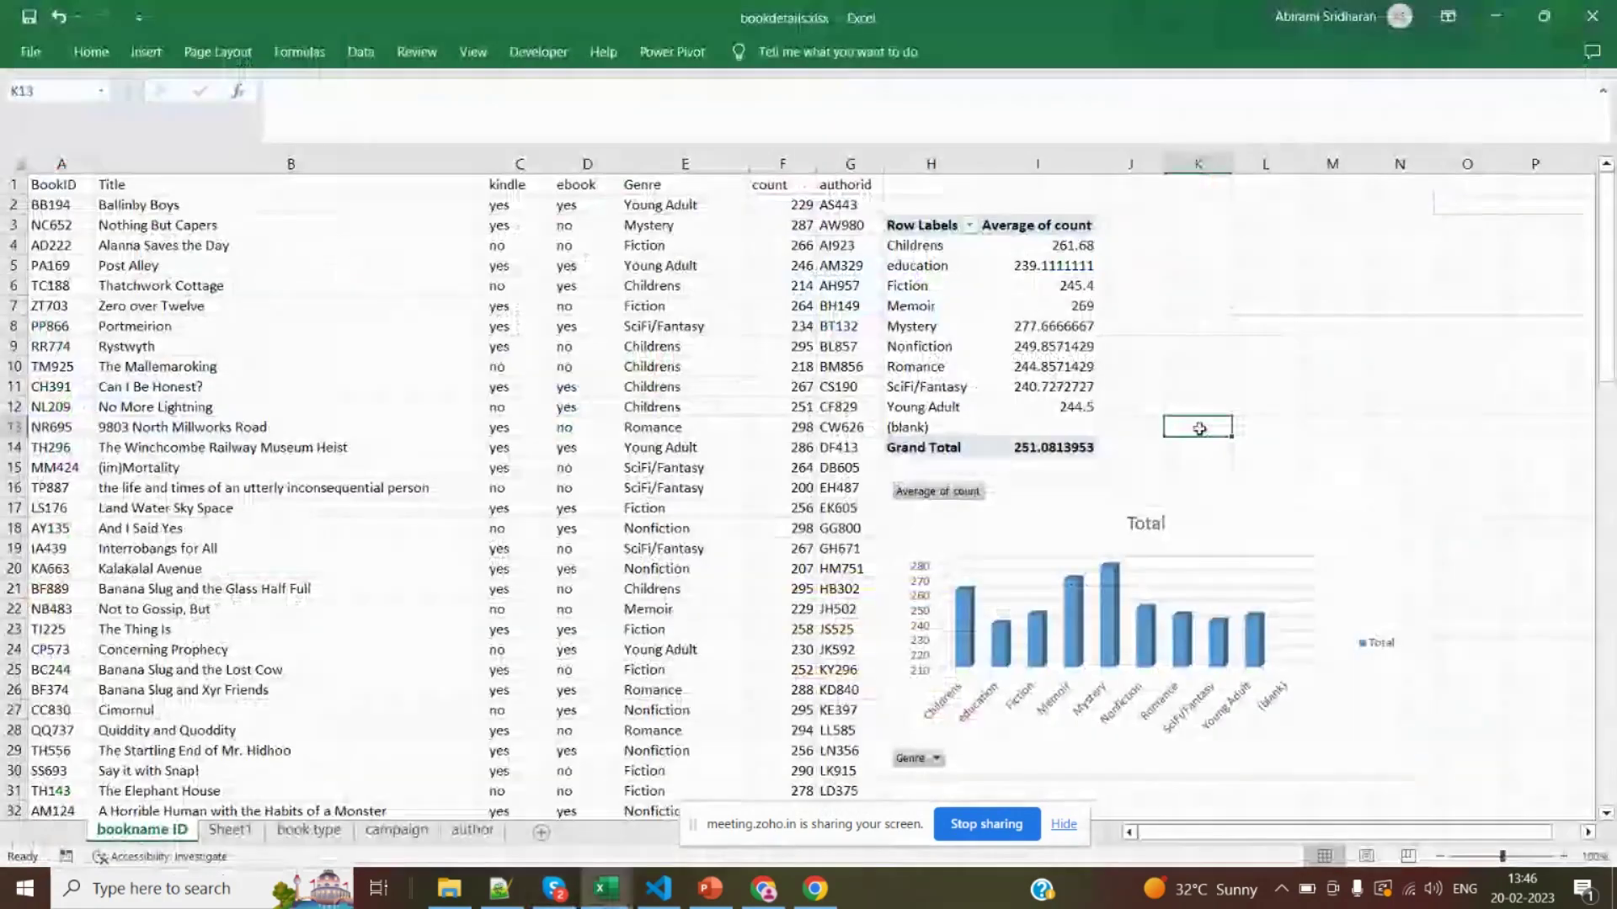
left_click(624, 890)
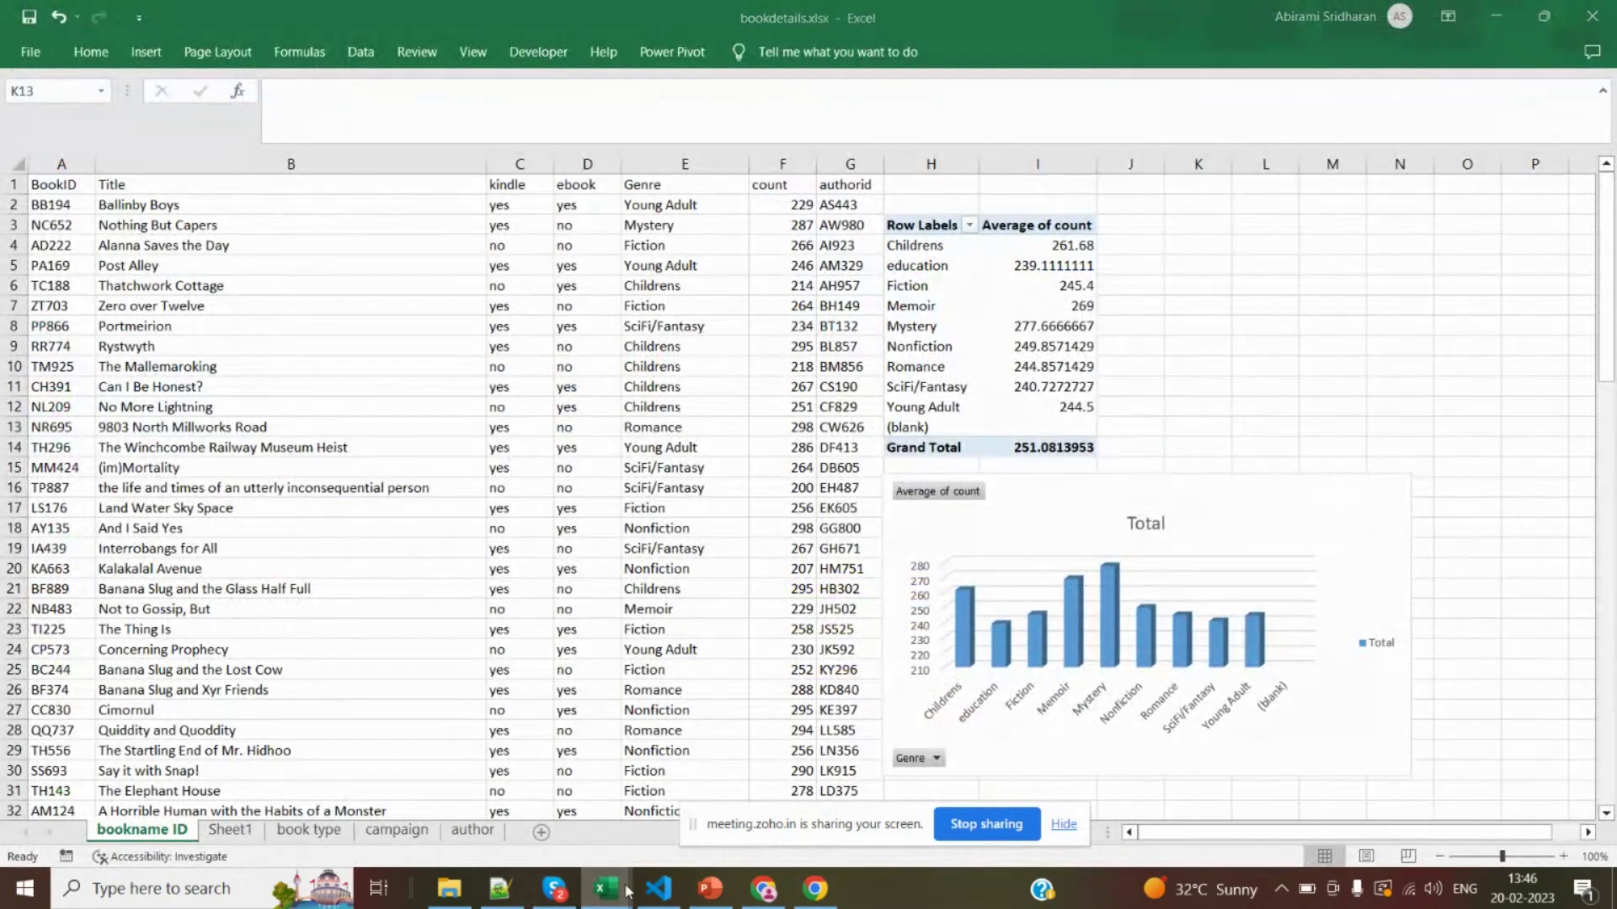
left_click(343, 805)
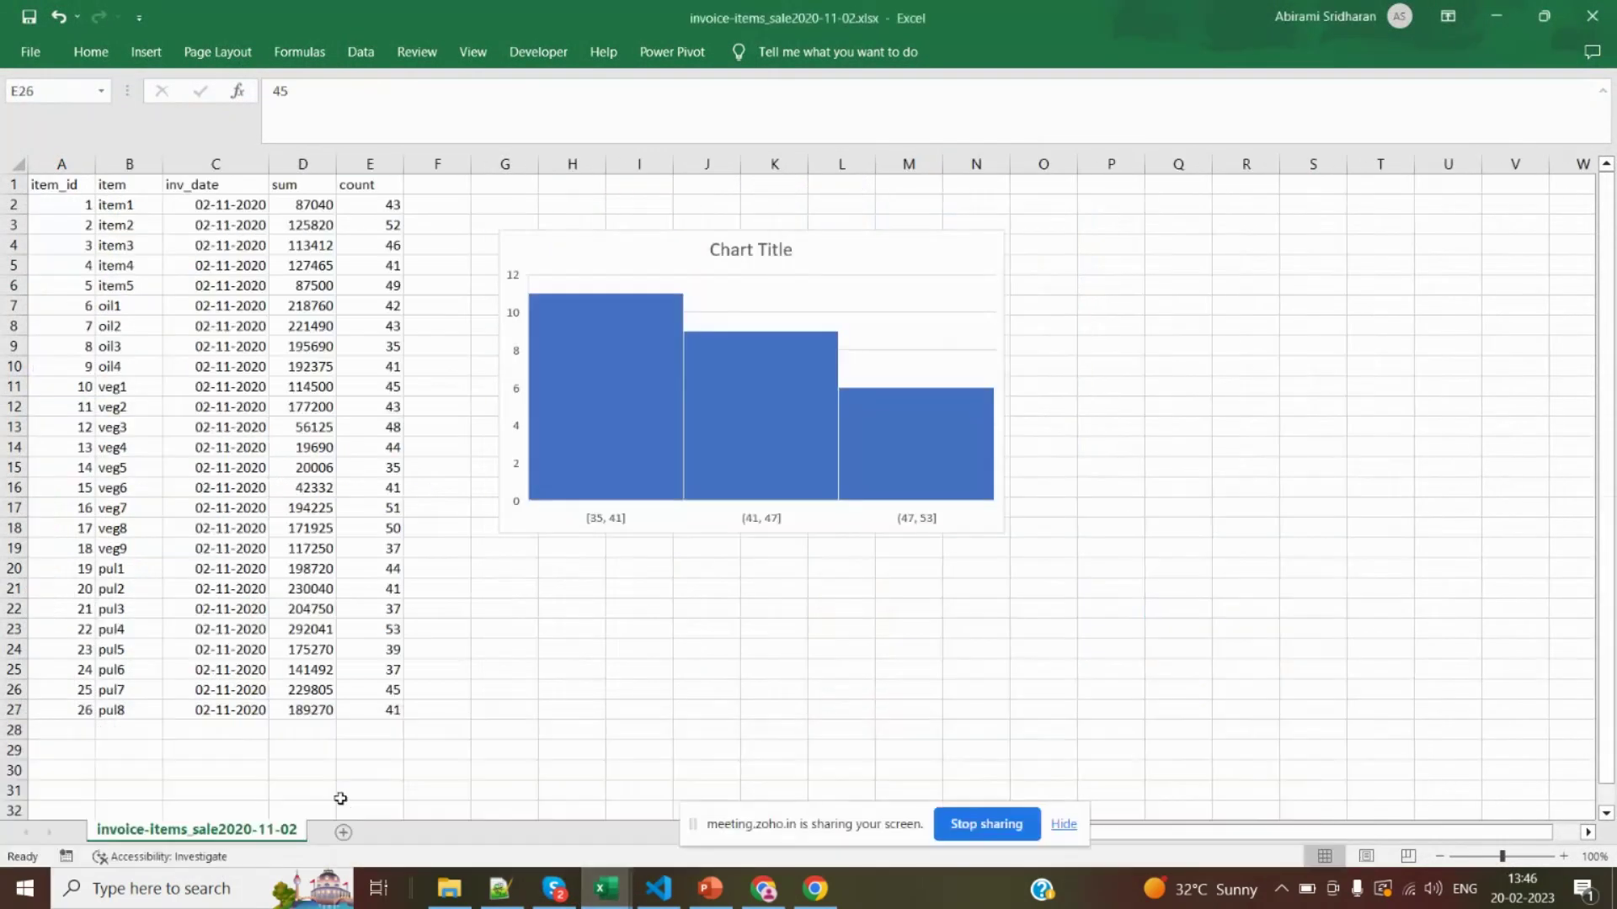
Copy the inv_date column C into column F and fill consecutive dates from 02-11-2020 in F2 down to F9
left_click(239, 163)
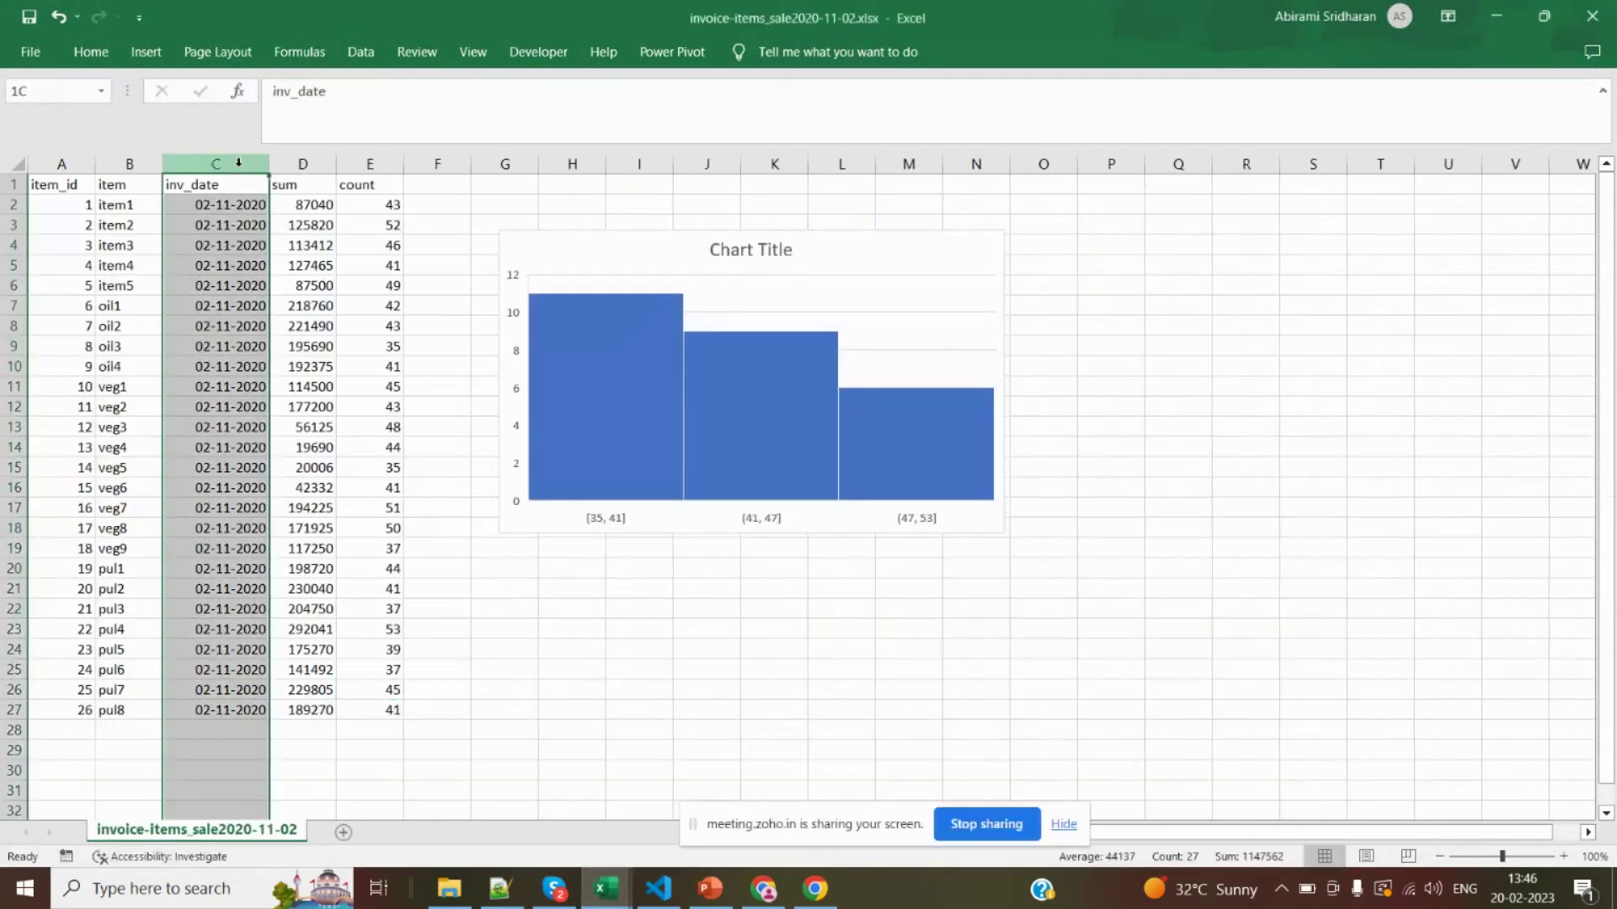
key("ctrl+c")
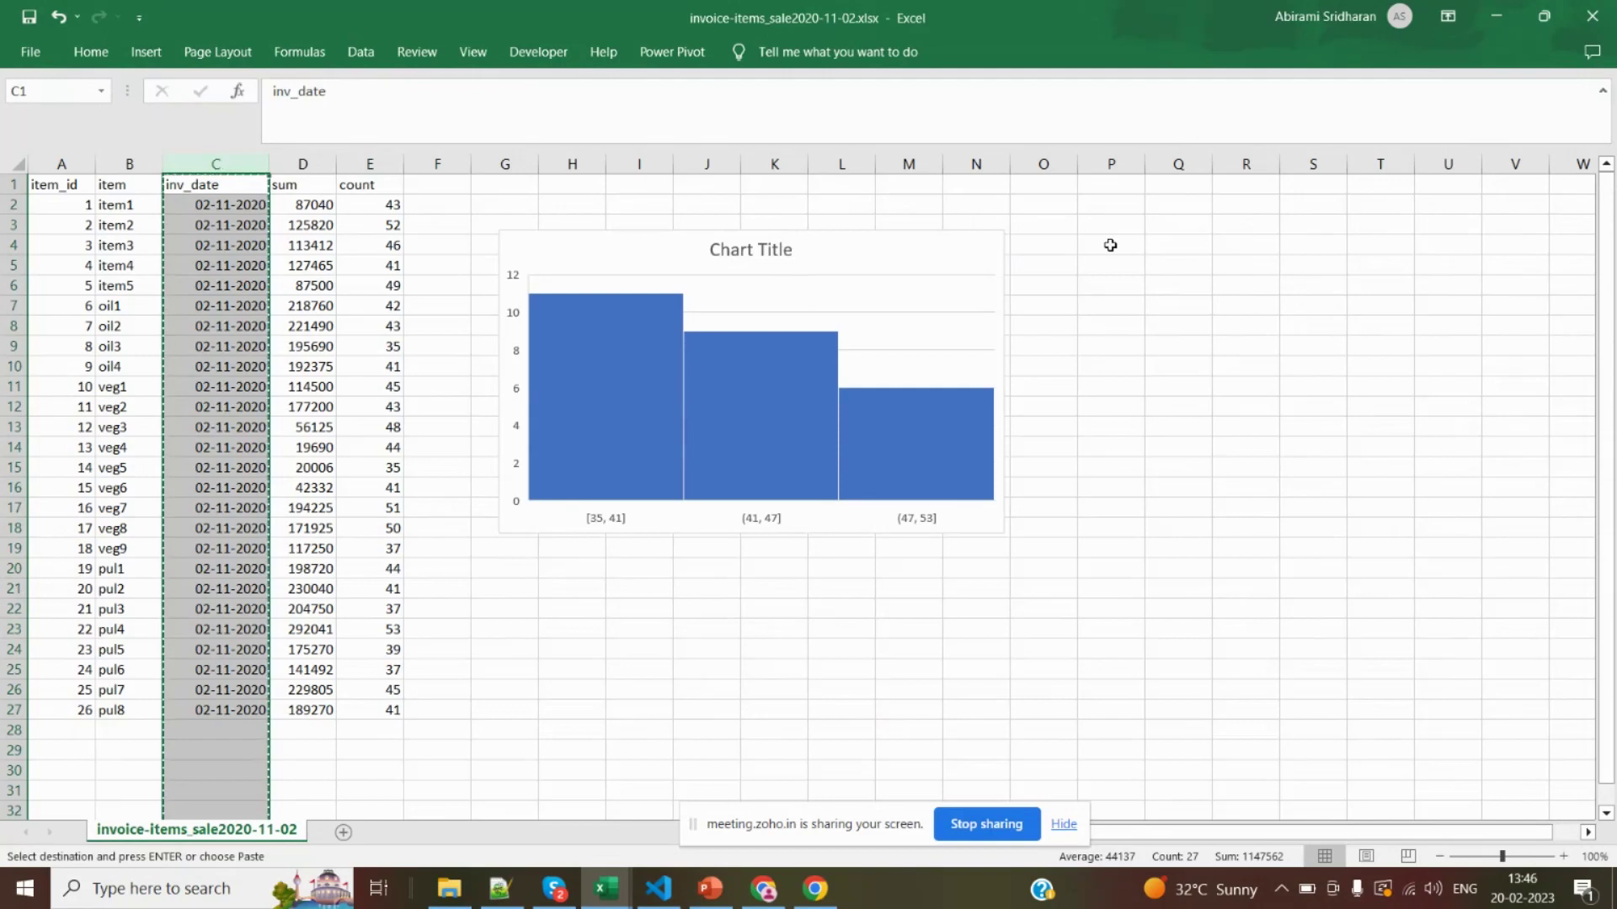
left_click(447, 178)
left_click(439, 164)
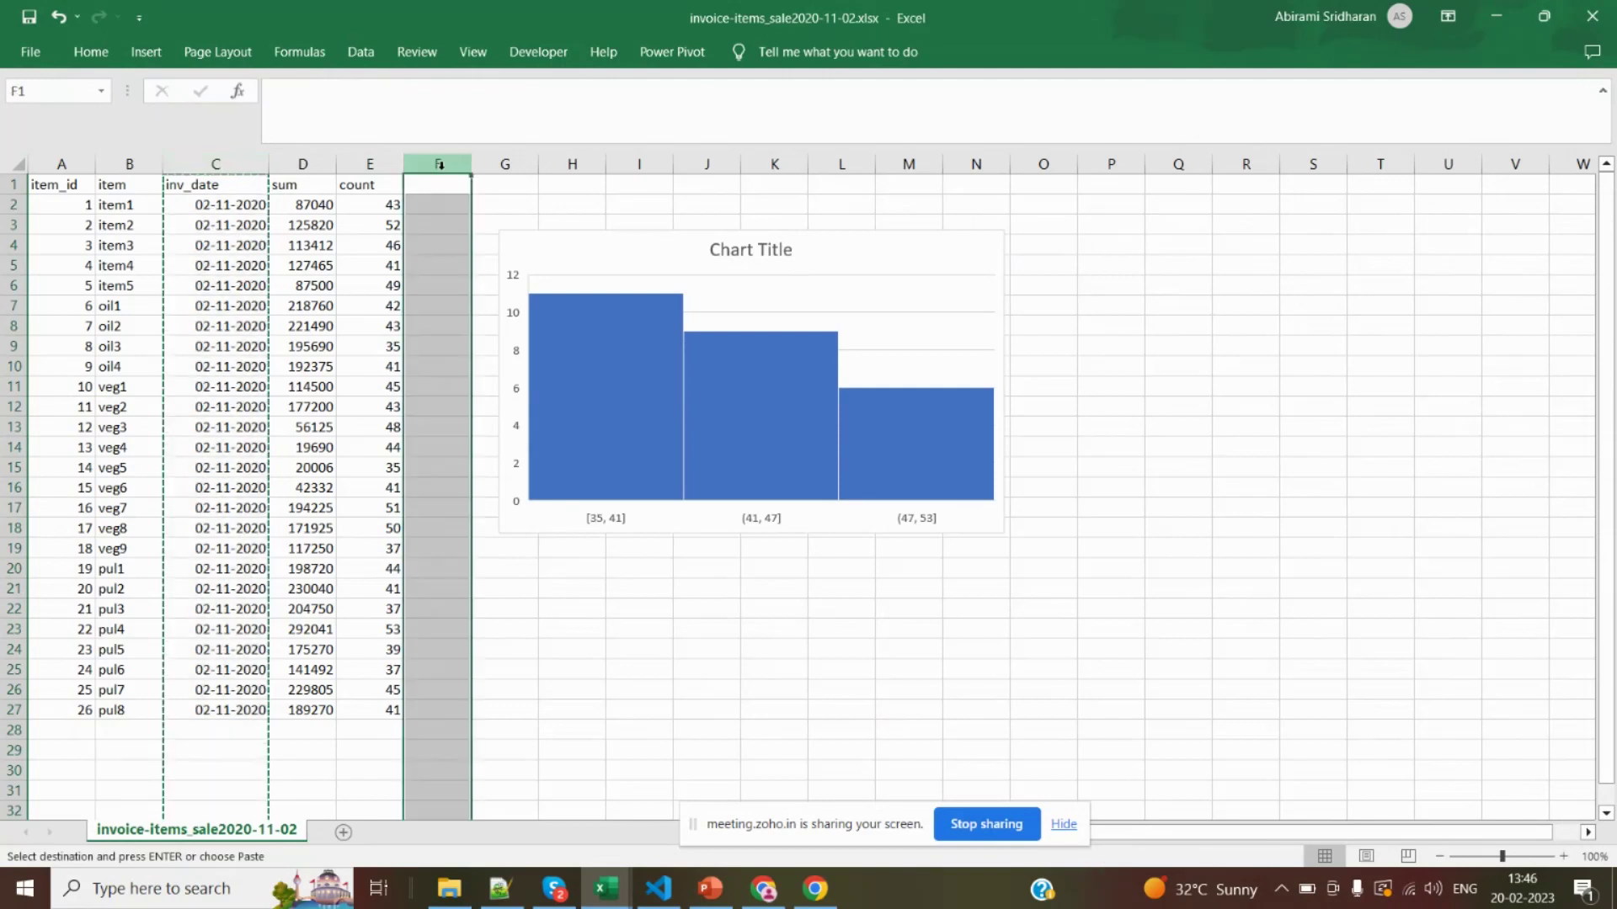
key("ctrl+v")
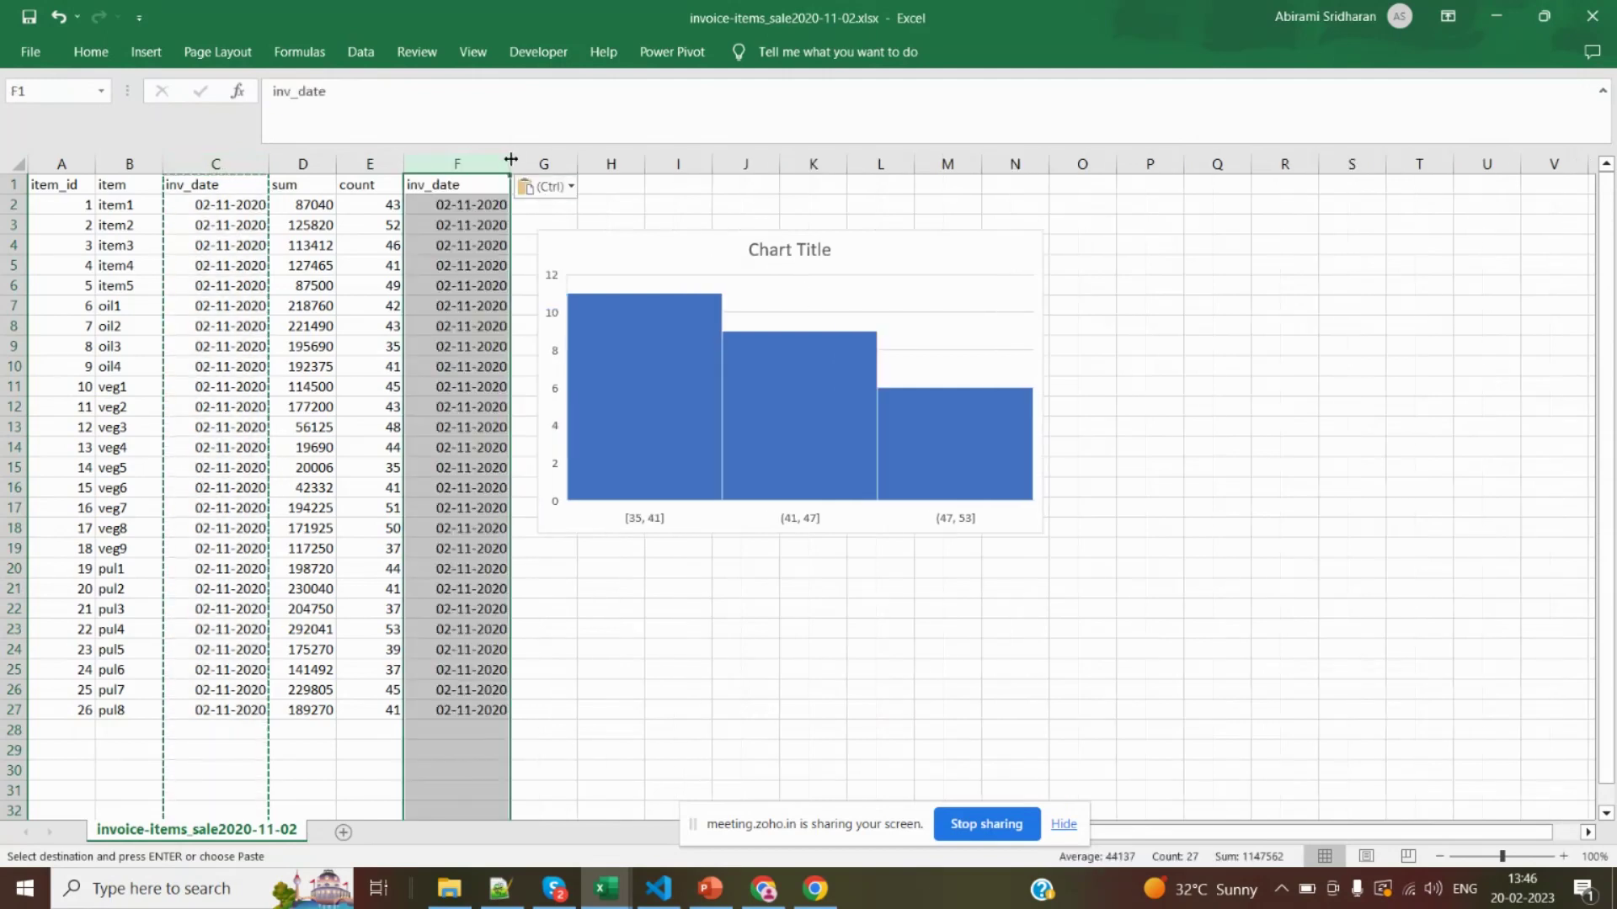
left_click(489, 197)
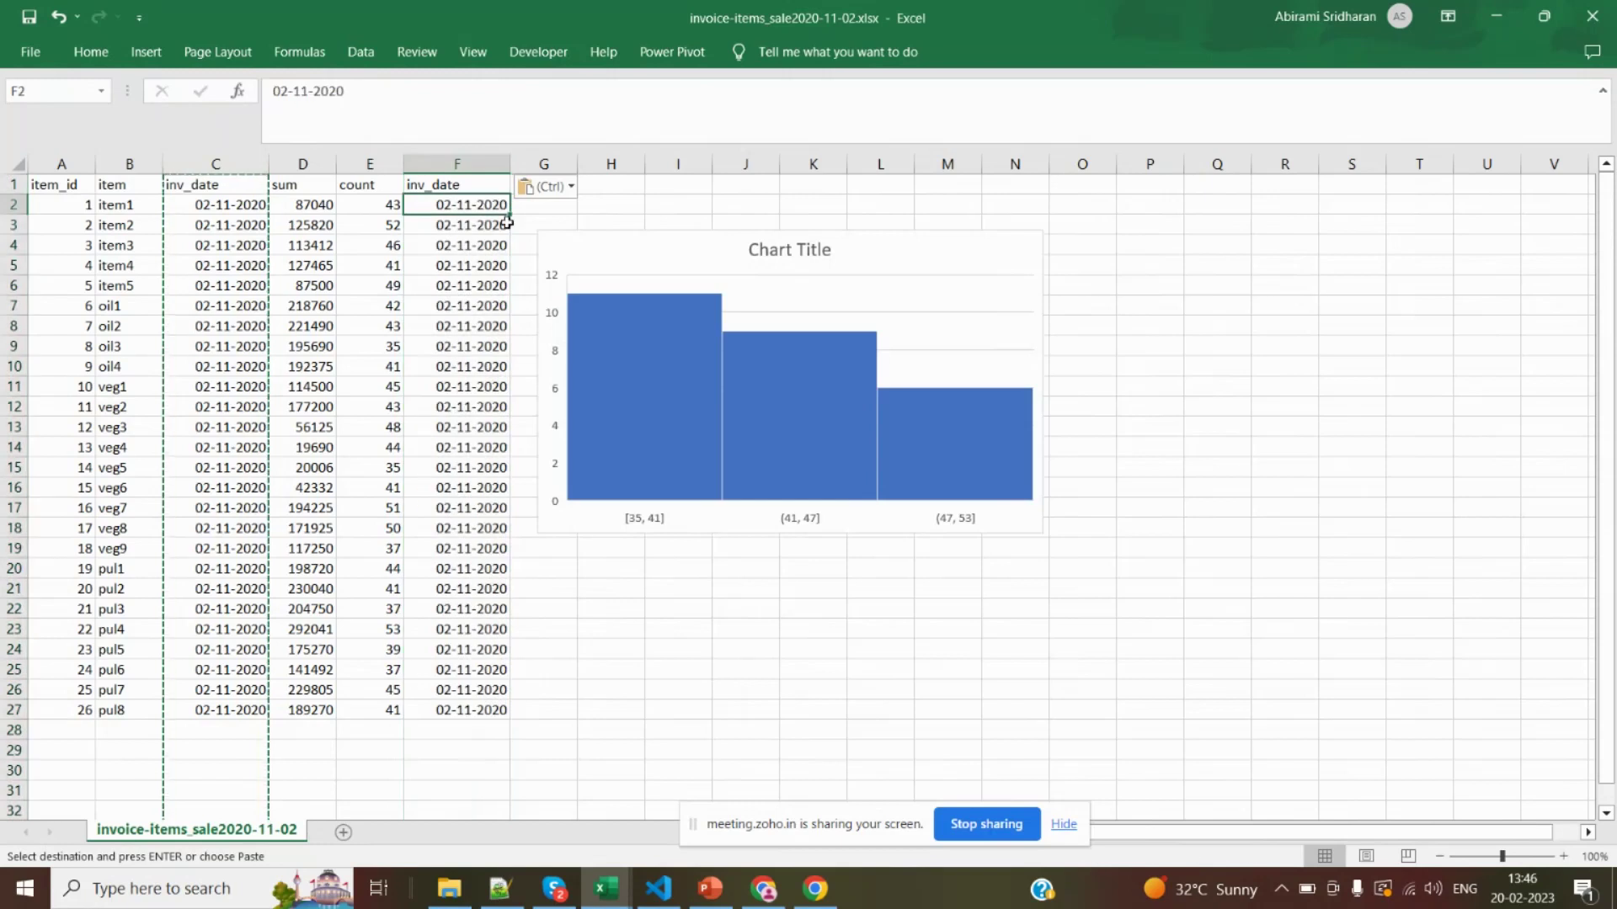
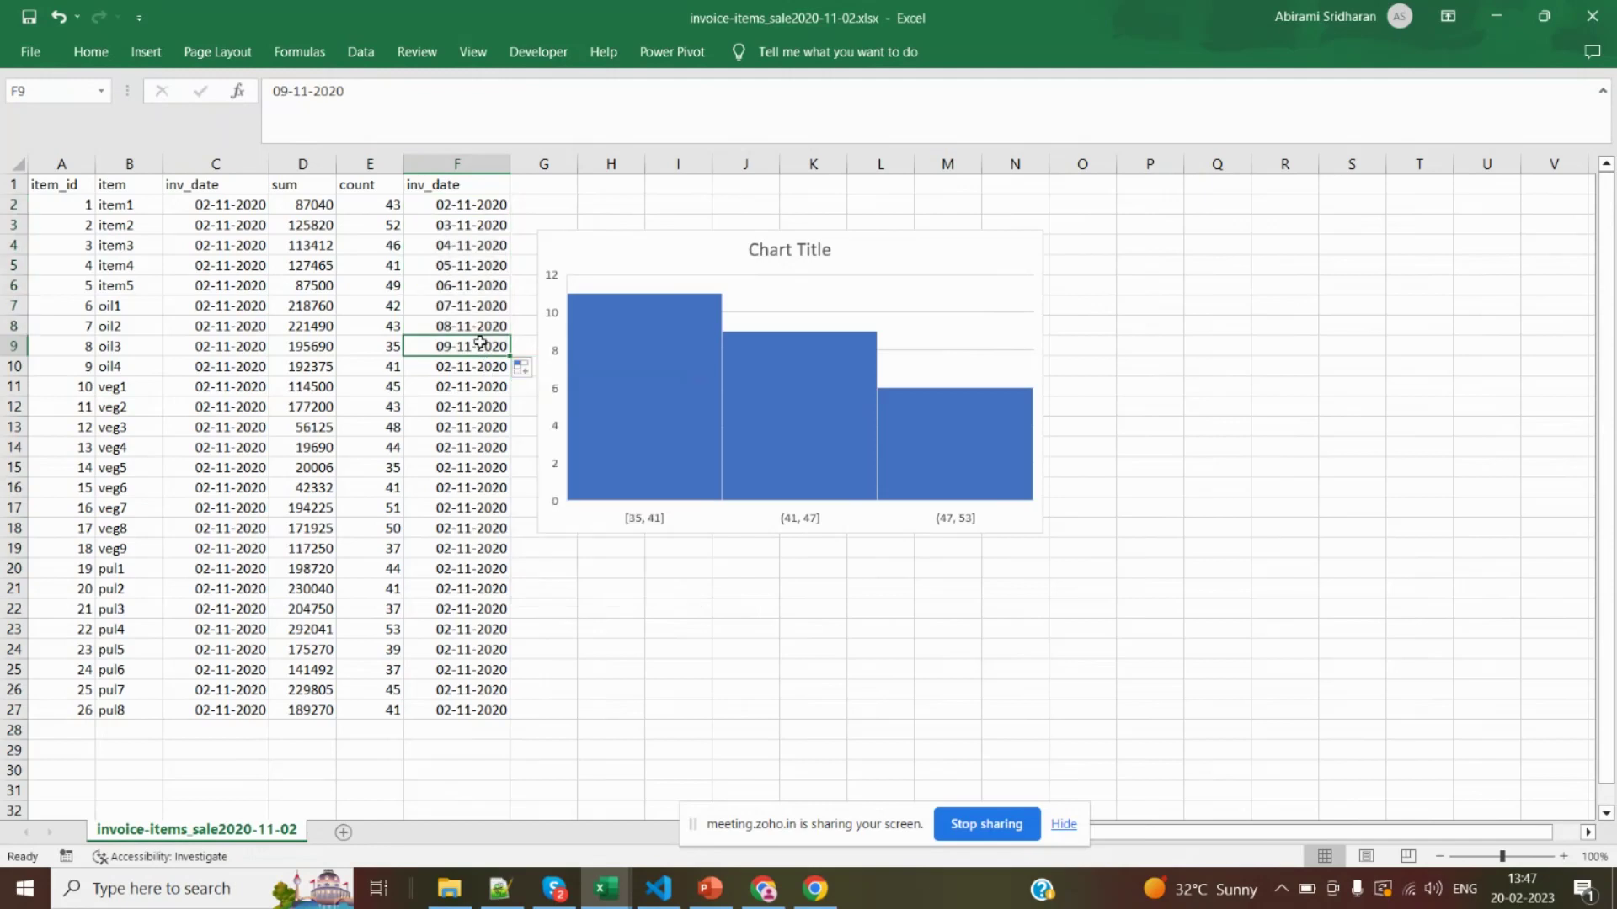
Change the date in F9 to 09-12-2020 and fill consecutive dates down to F13
double_click(507, 346)
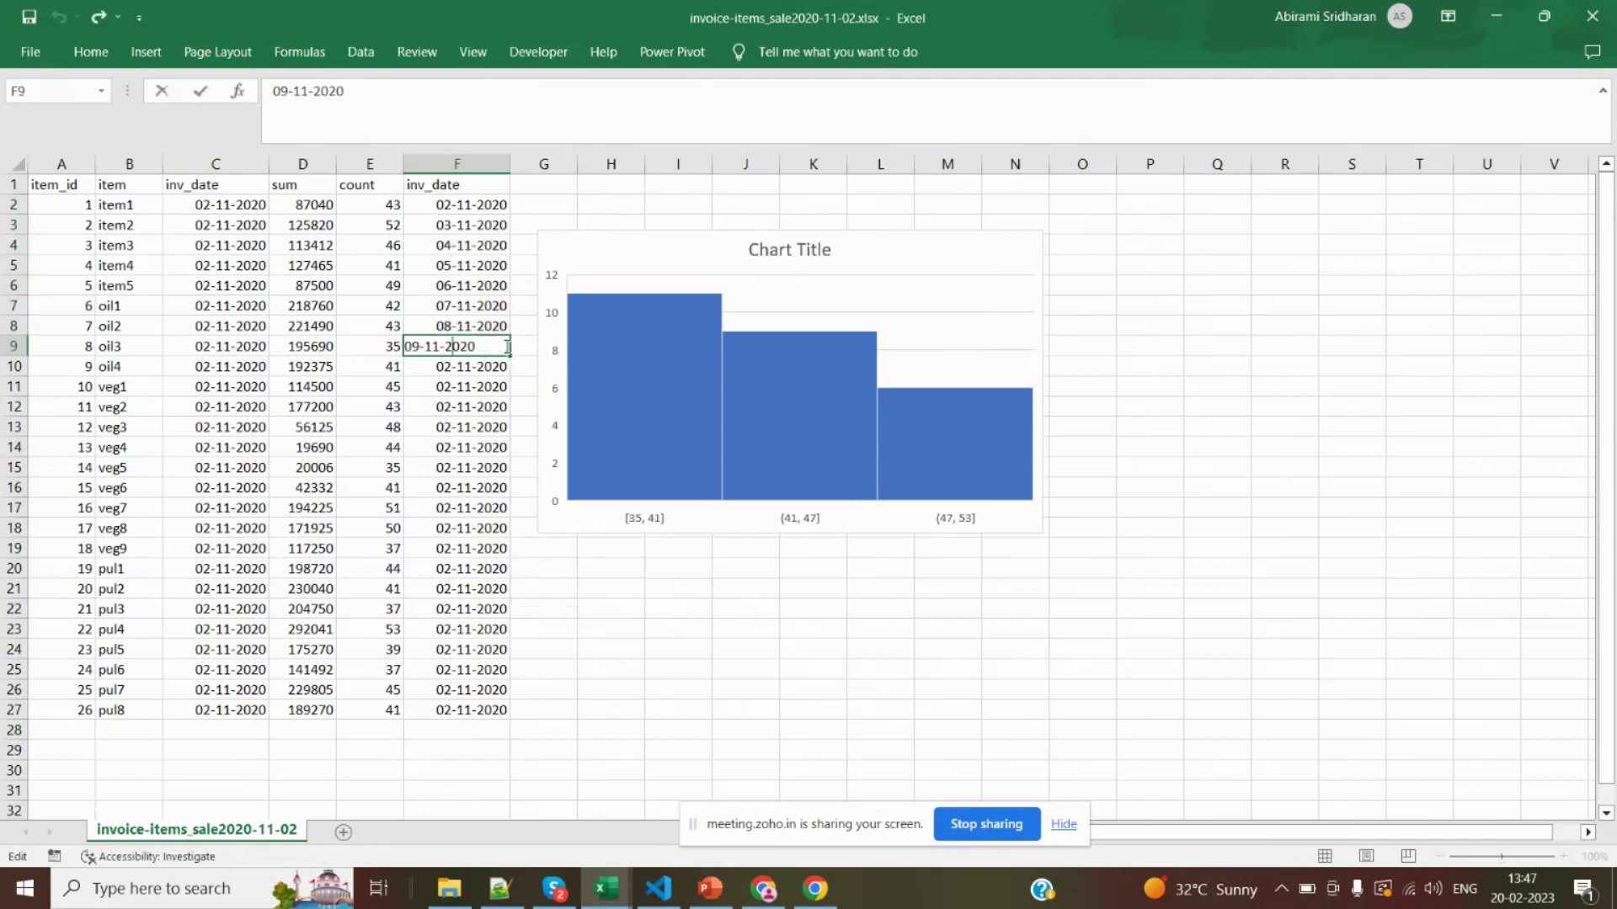
key("Left")
key("BackSpace")
type("2")
left_click_drag(509, 355, 511, 436)
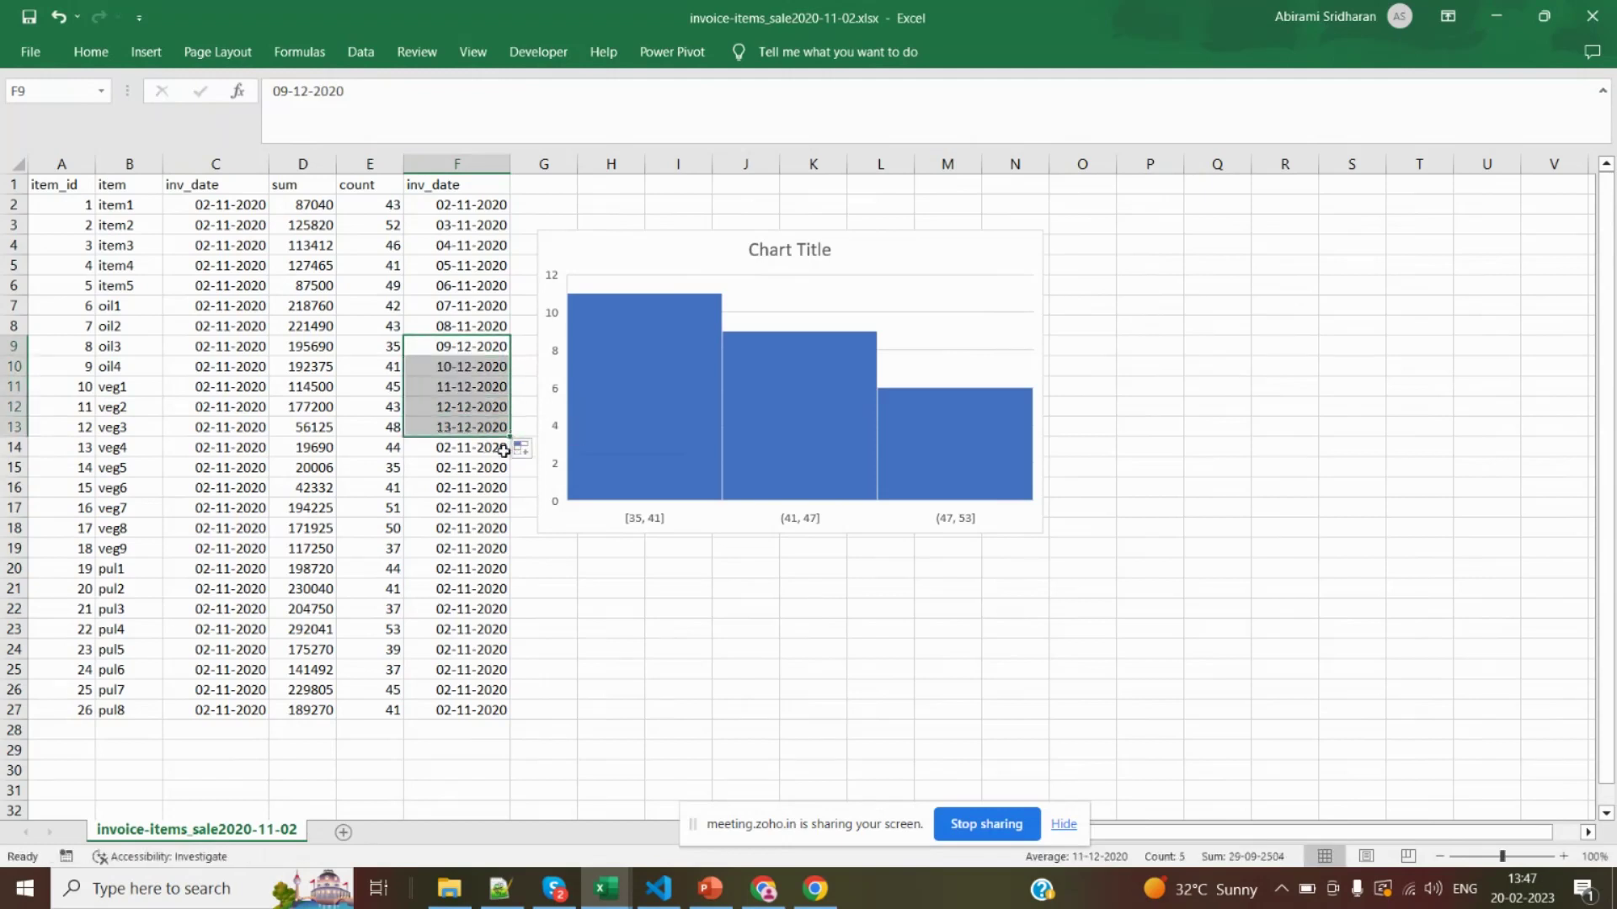
Change the date in F14 to 02-03-2020 and fill consecutive dates down to F17
left_click(504, 450)
key("Left")
key("Left")
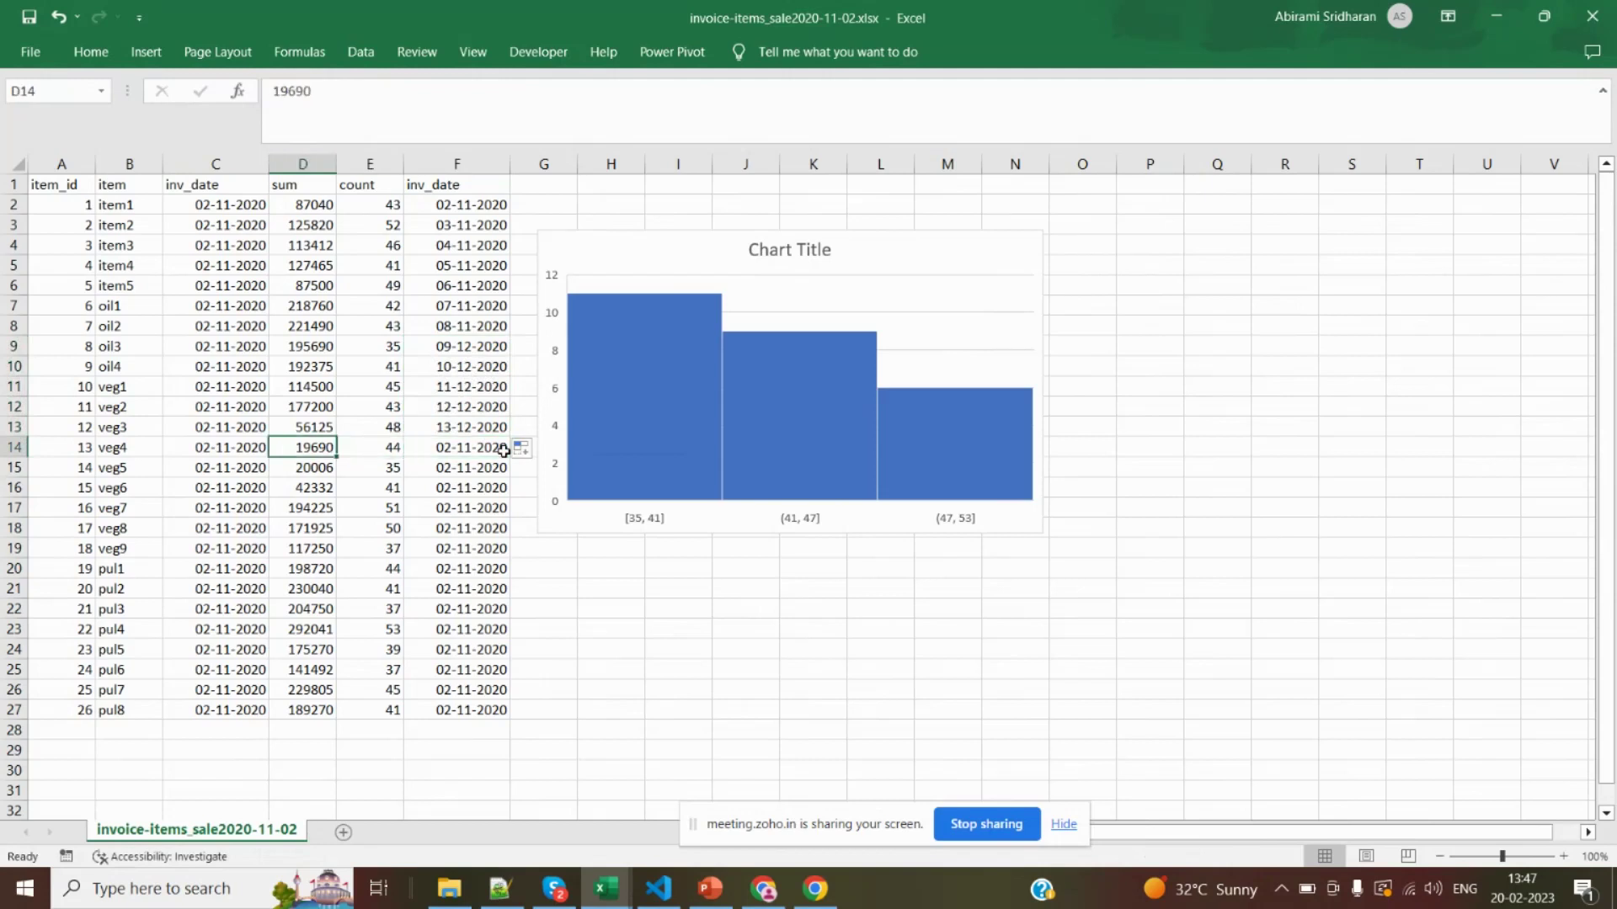
double_click(504, 451)
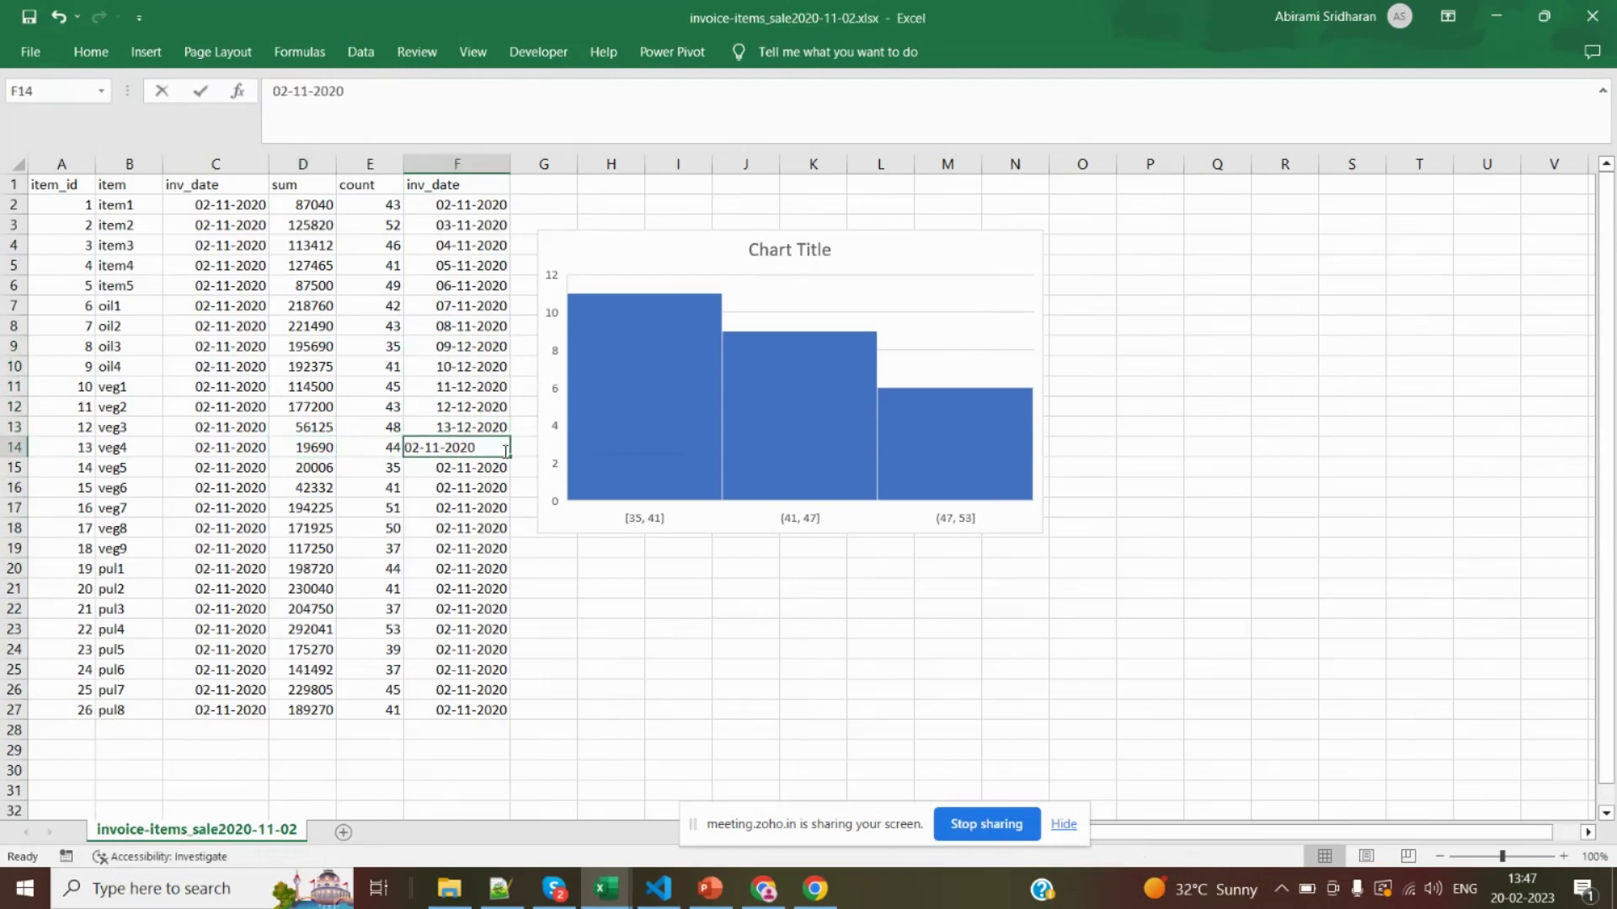
left_click(439, 451)
key("BackSpace")
key("BackSpace")
type("03")
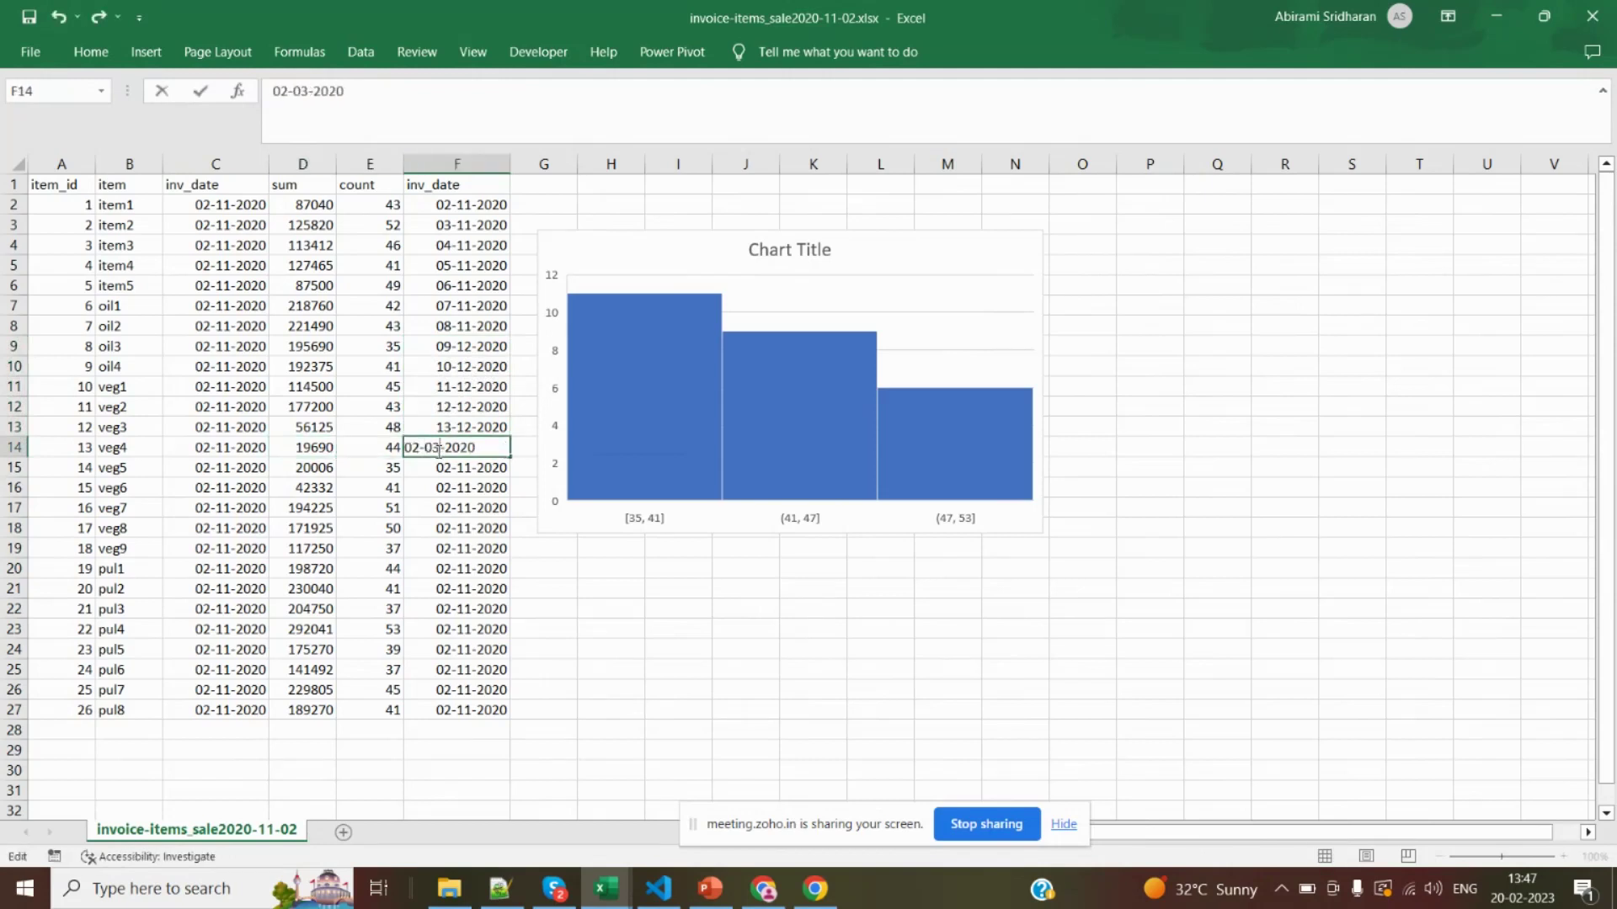
left_click_drag(511, 457, 514, 525)
Try to change the month of the date in F18 to 02 and fill the dates down to F24
left_click(468, 528)
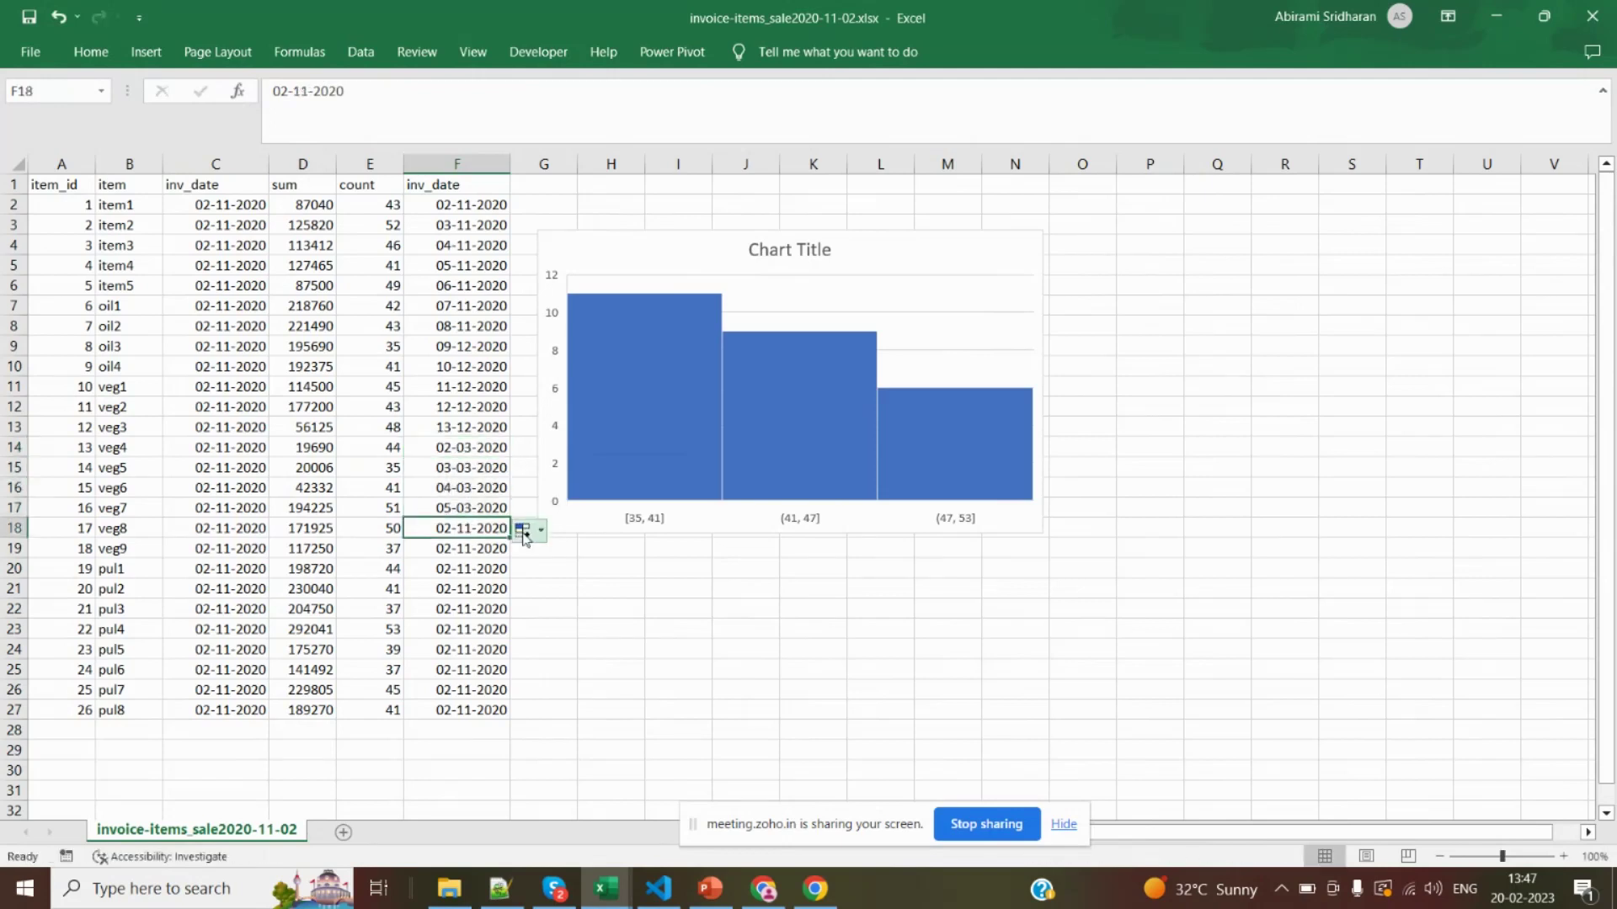
double_click(469, 528)
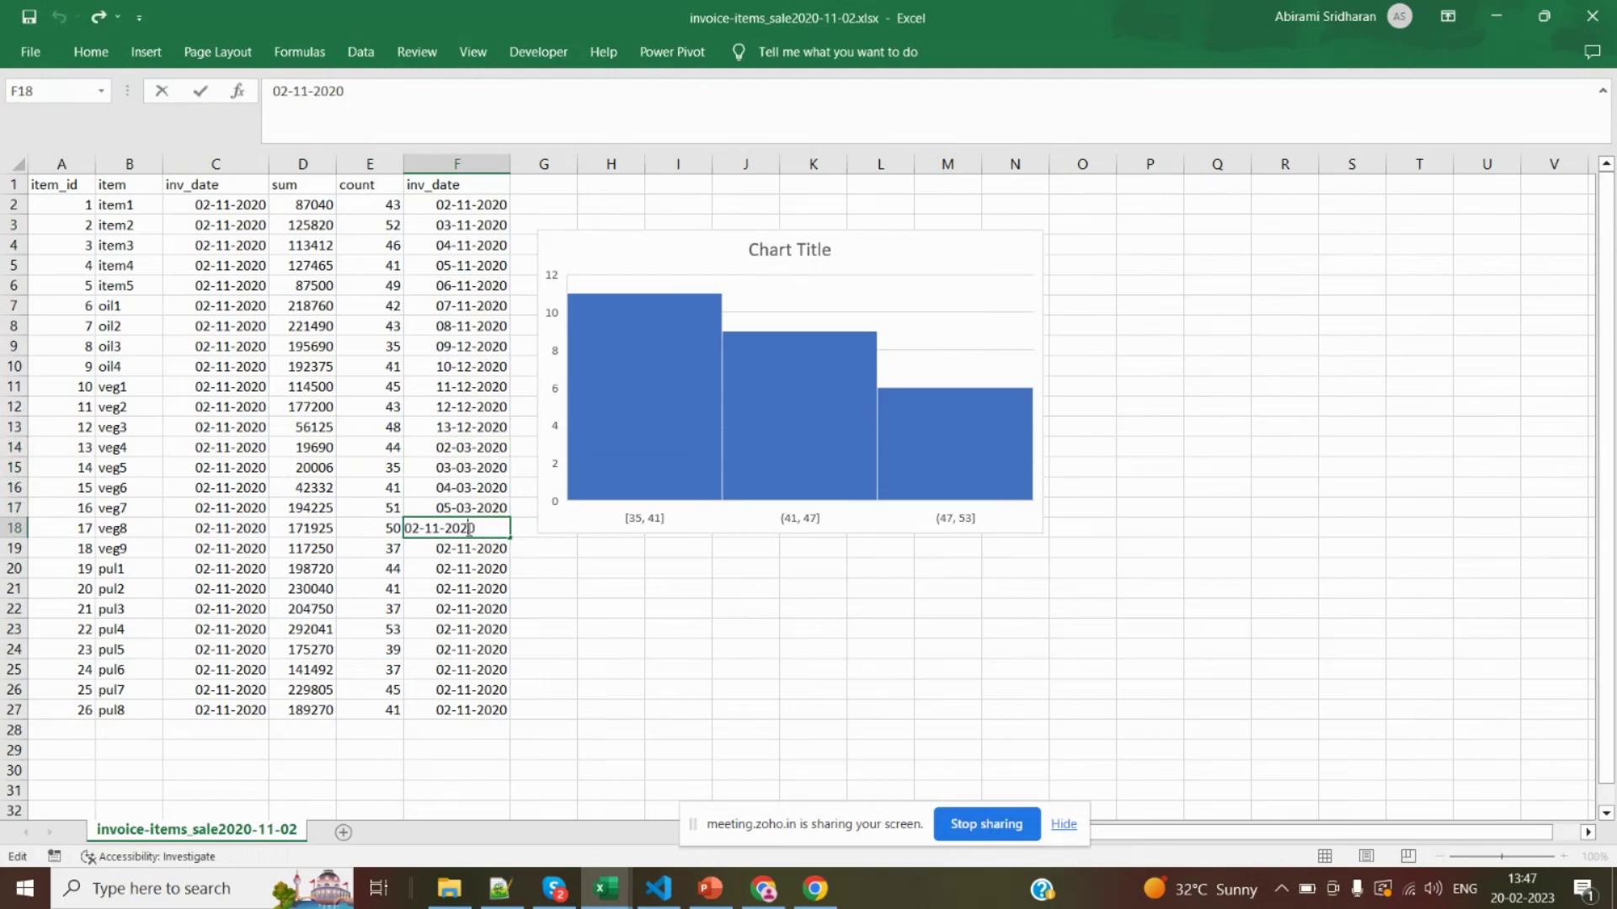
key("BackSpace")
type("02")
left_click_drag(509, 537, 520, 655)
Change the date in F25 to 02-01-2020
double_click(470, 669)
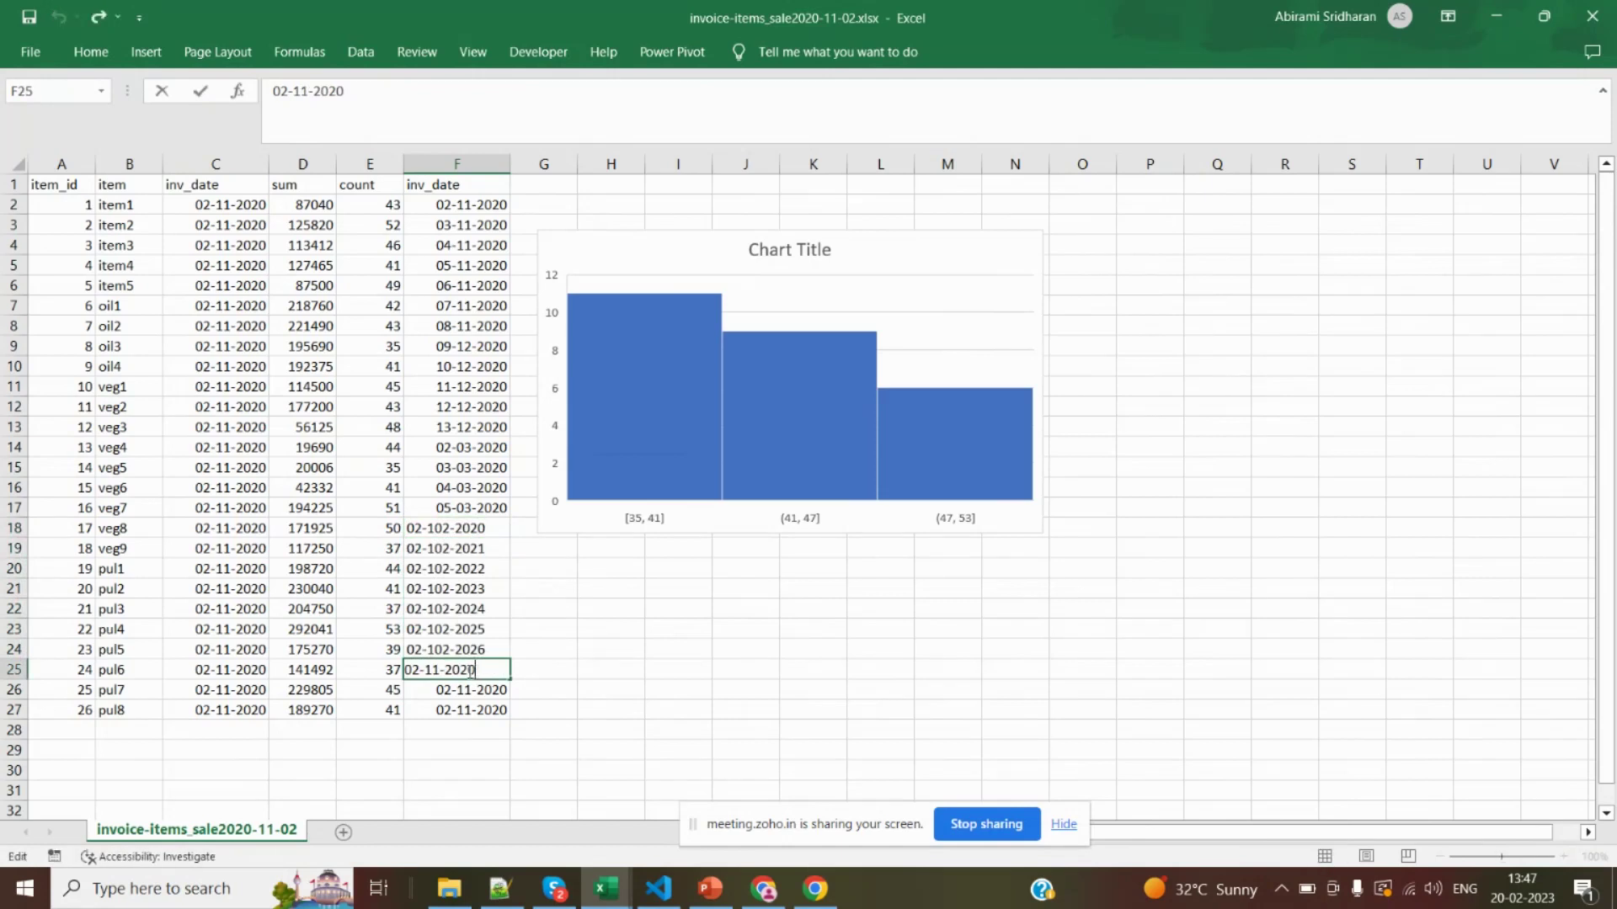
key("BackSpace")
key("Return")
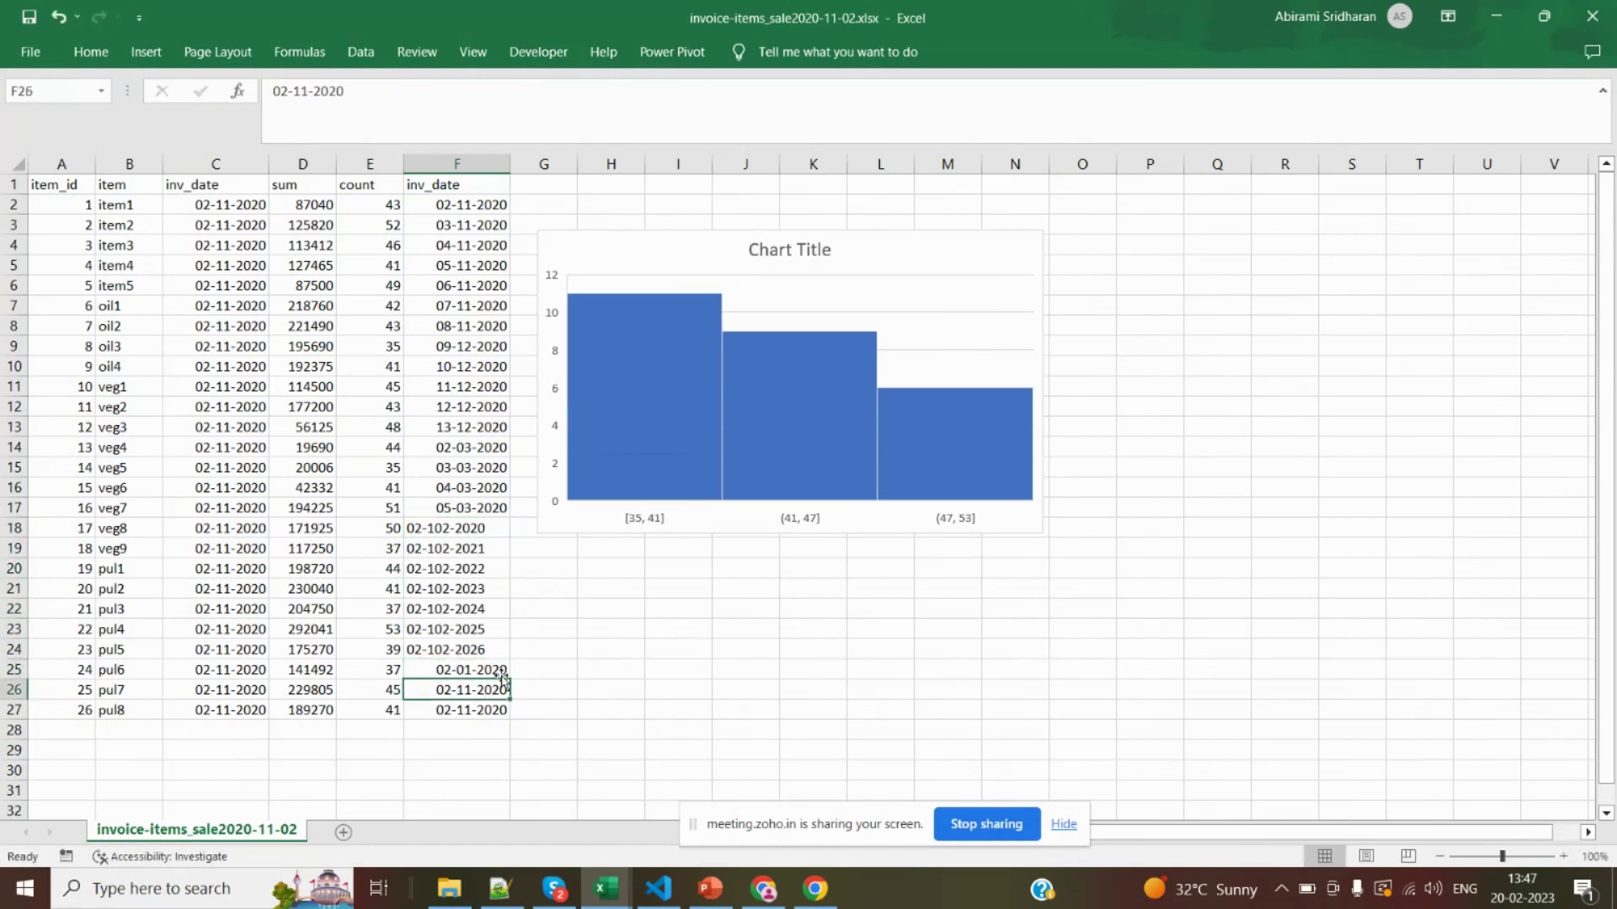
Correct the date in F18 to 02-02-2020 and fill consecutive dates down to F24
double_click(459, 528)
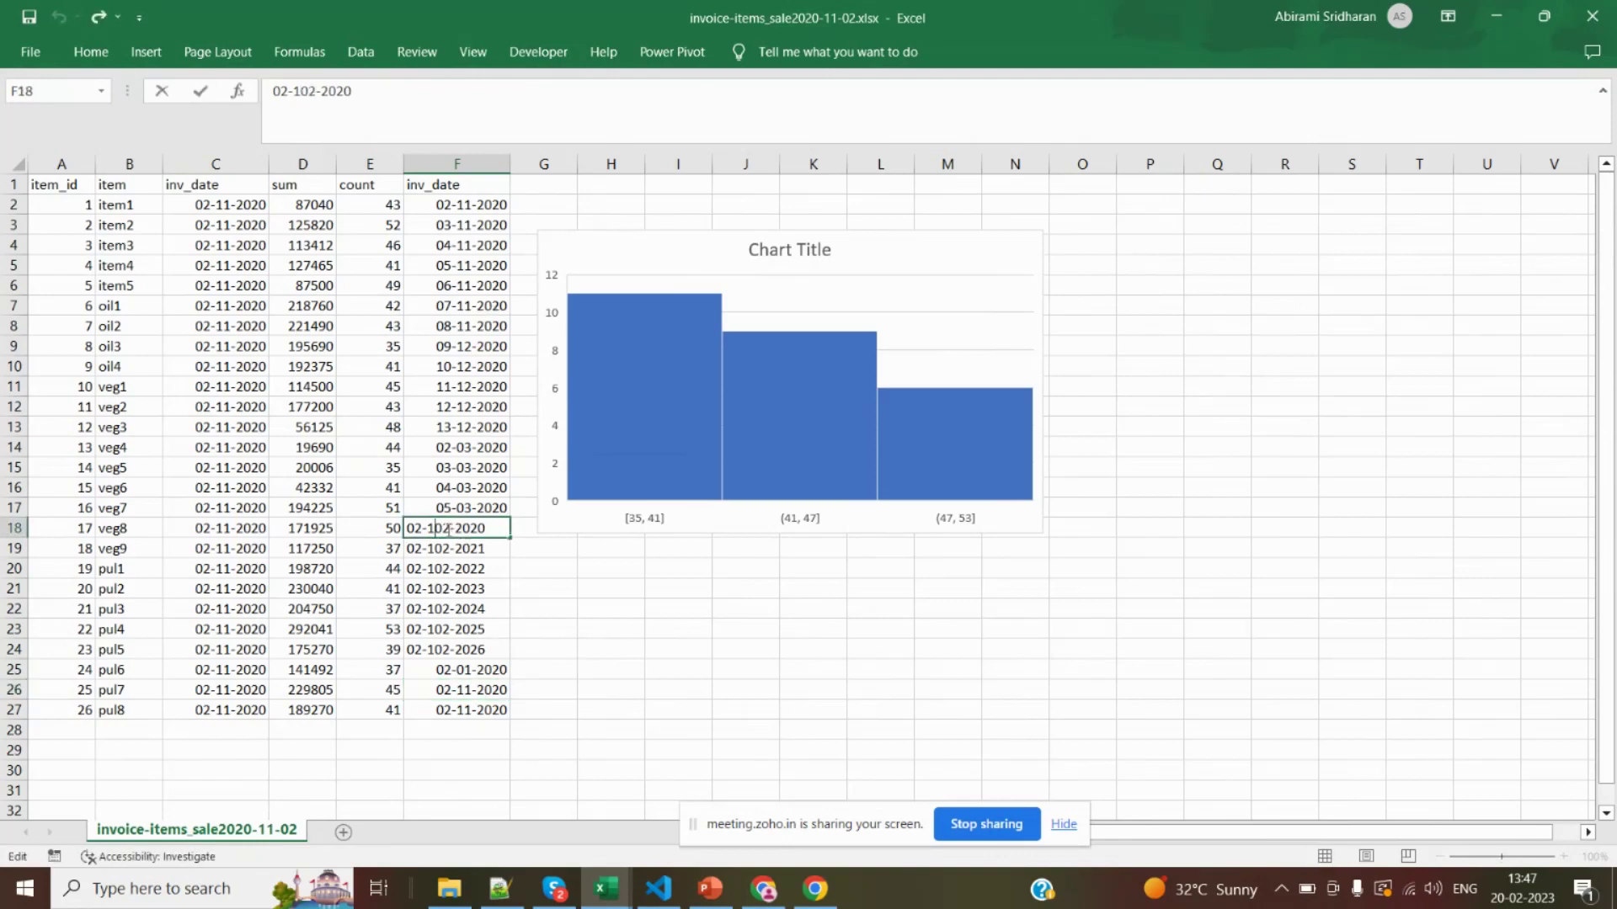
key("BackSpace")
left_click_drag(511, 540, 514, 655)
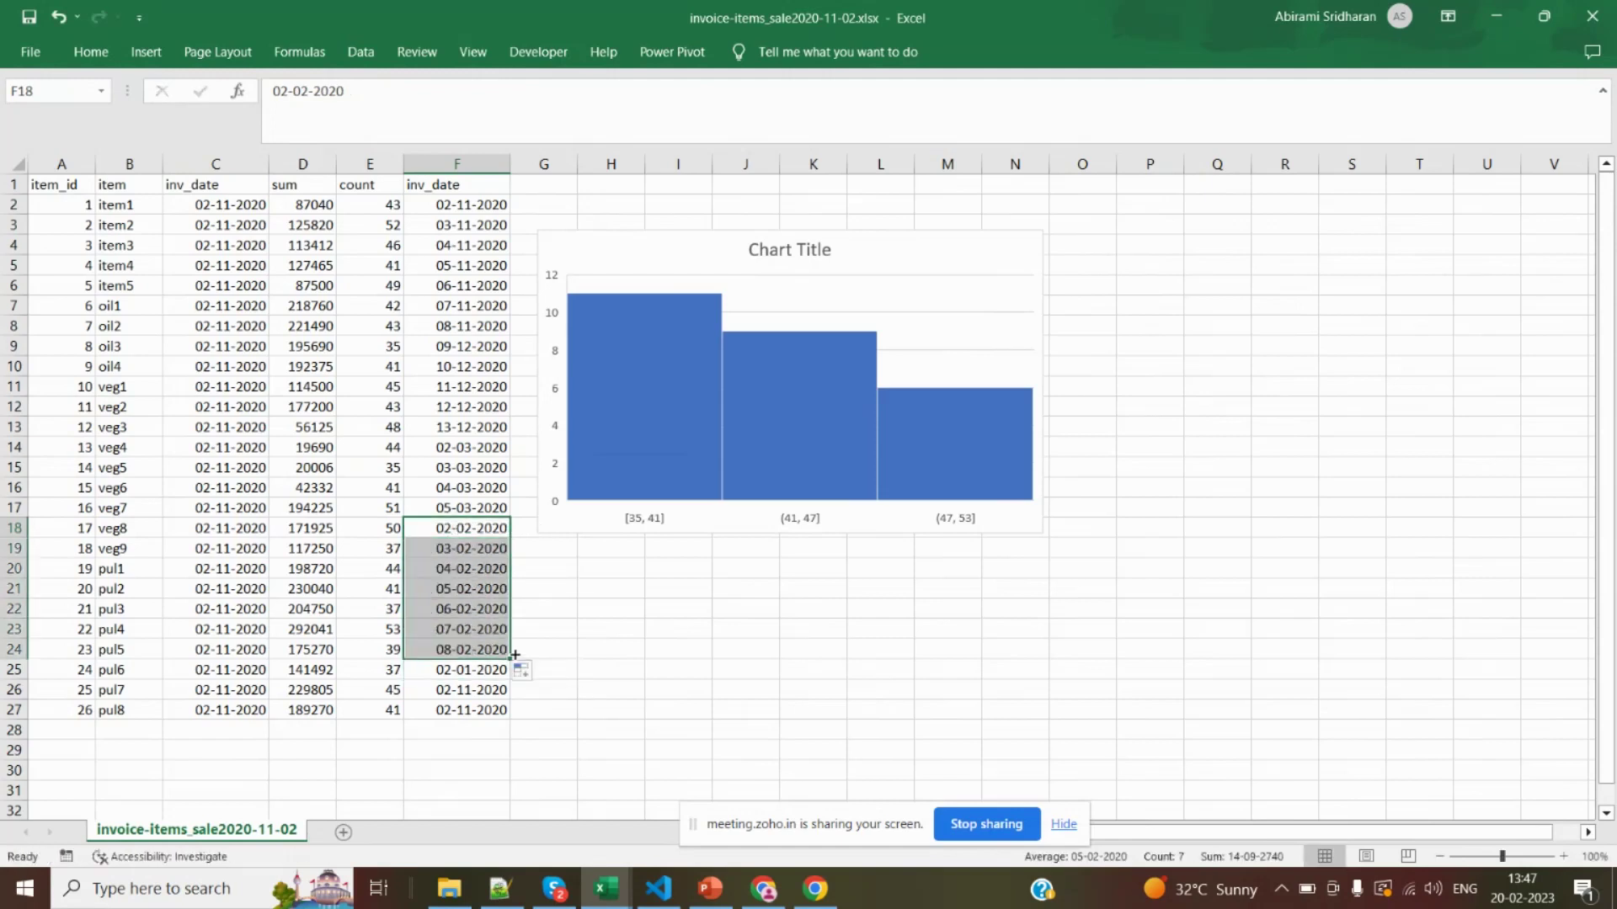
Insert a PivotTable from the count and inv_date columns at O3:R9 on the existing worksheet, with inv_date as rows and sum of count as values
left_click(479, 166)
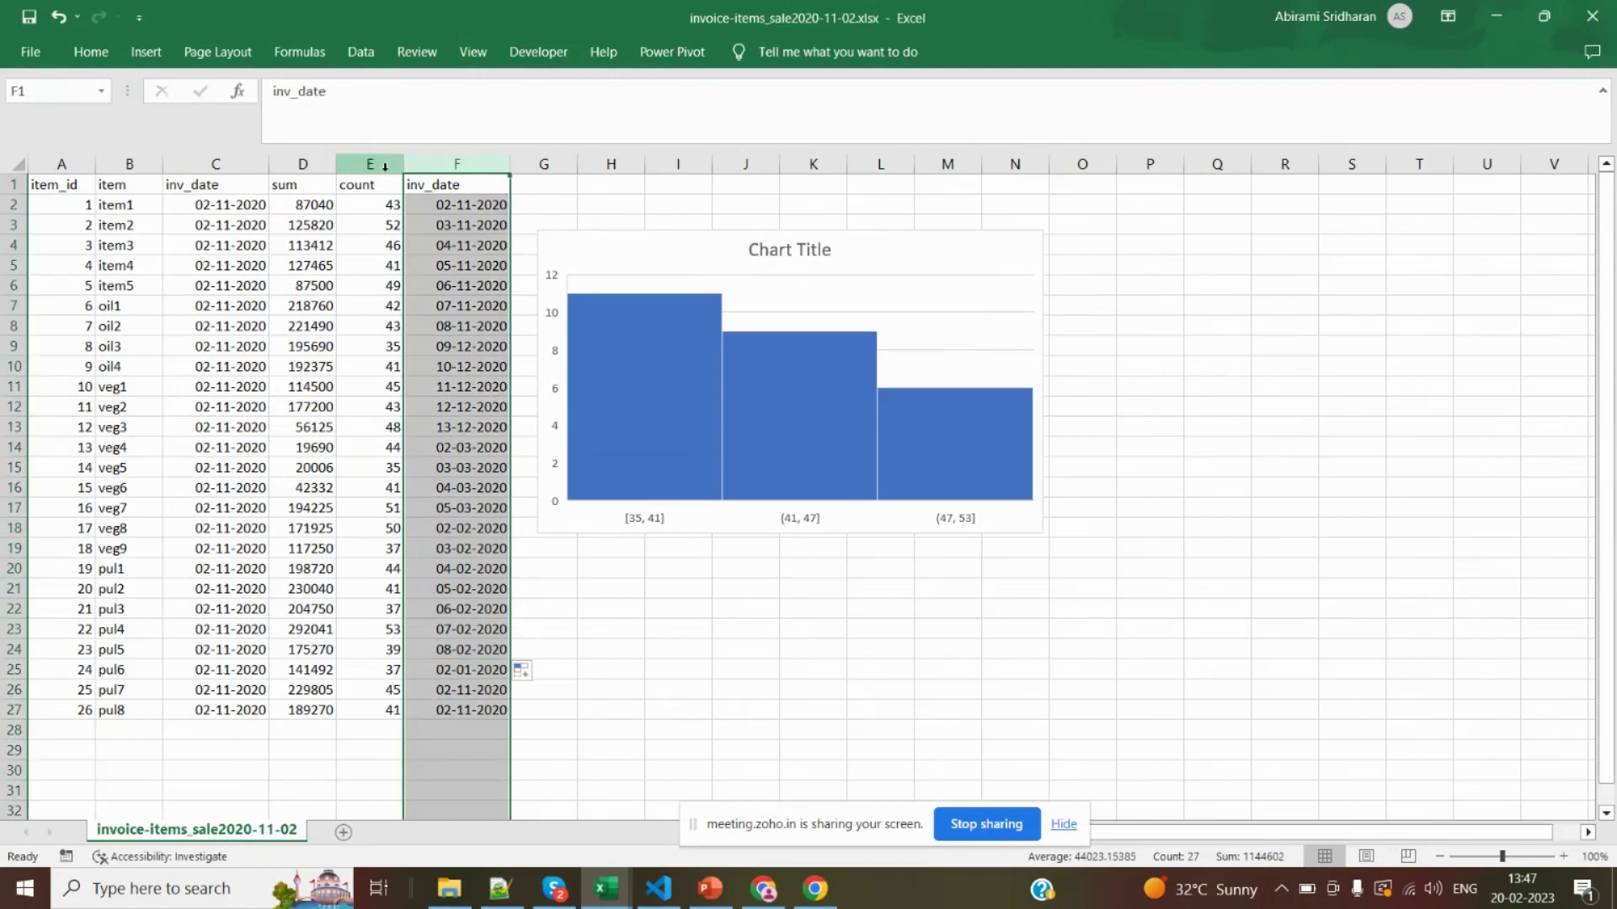
left_click_drag(384, 166, 463, 169)
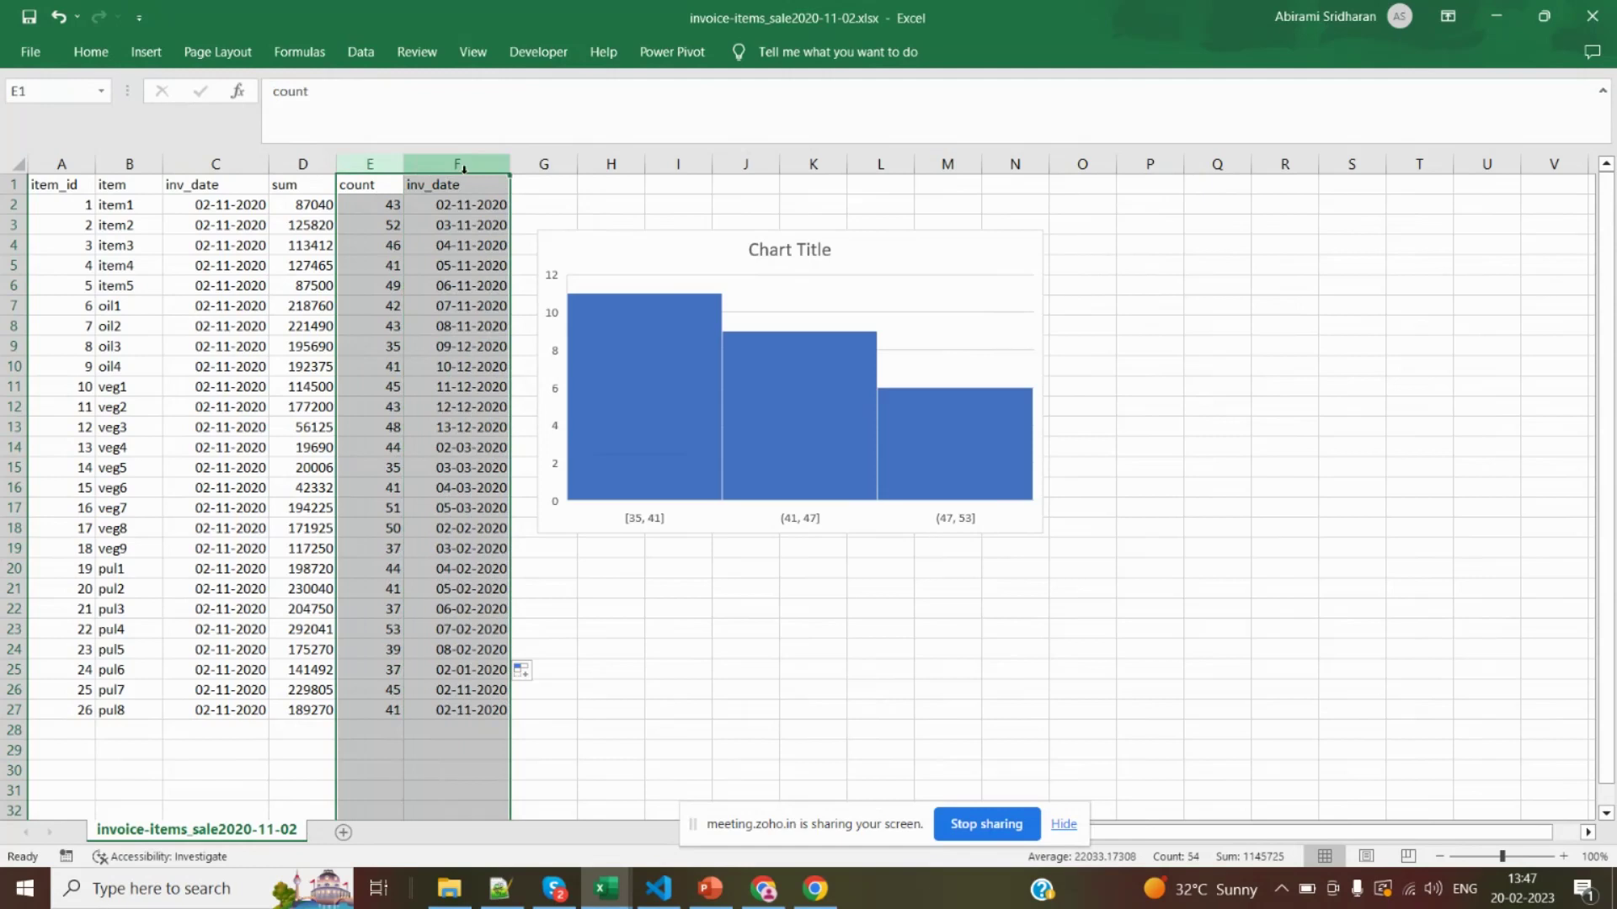
left_click(147, 54)
left_click(40, 98)
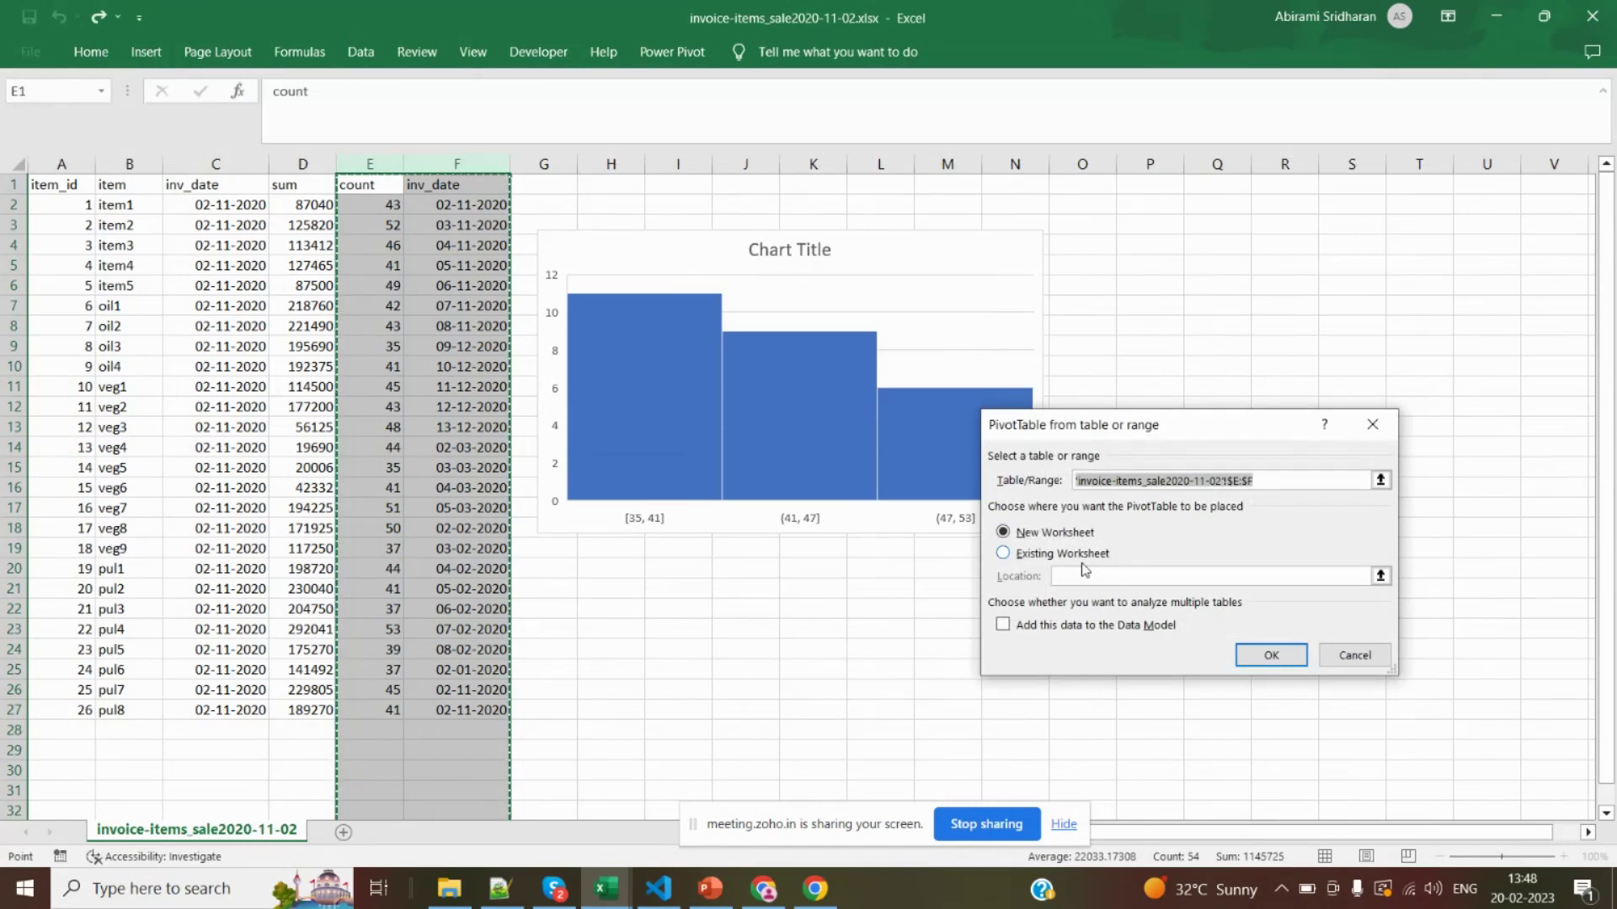
left_click(1057, 555)
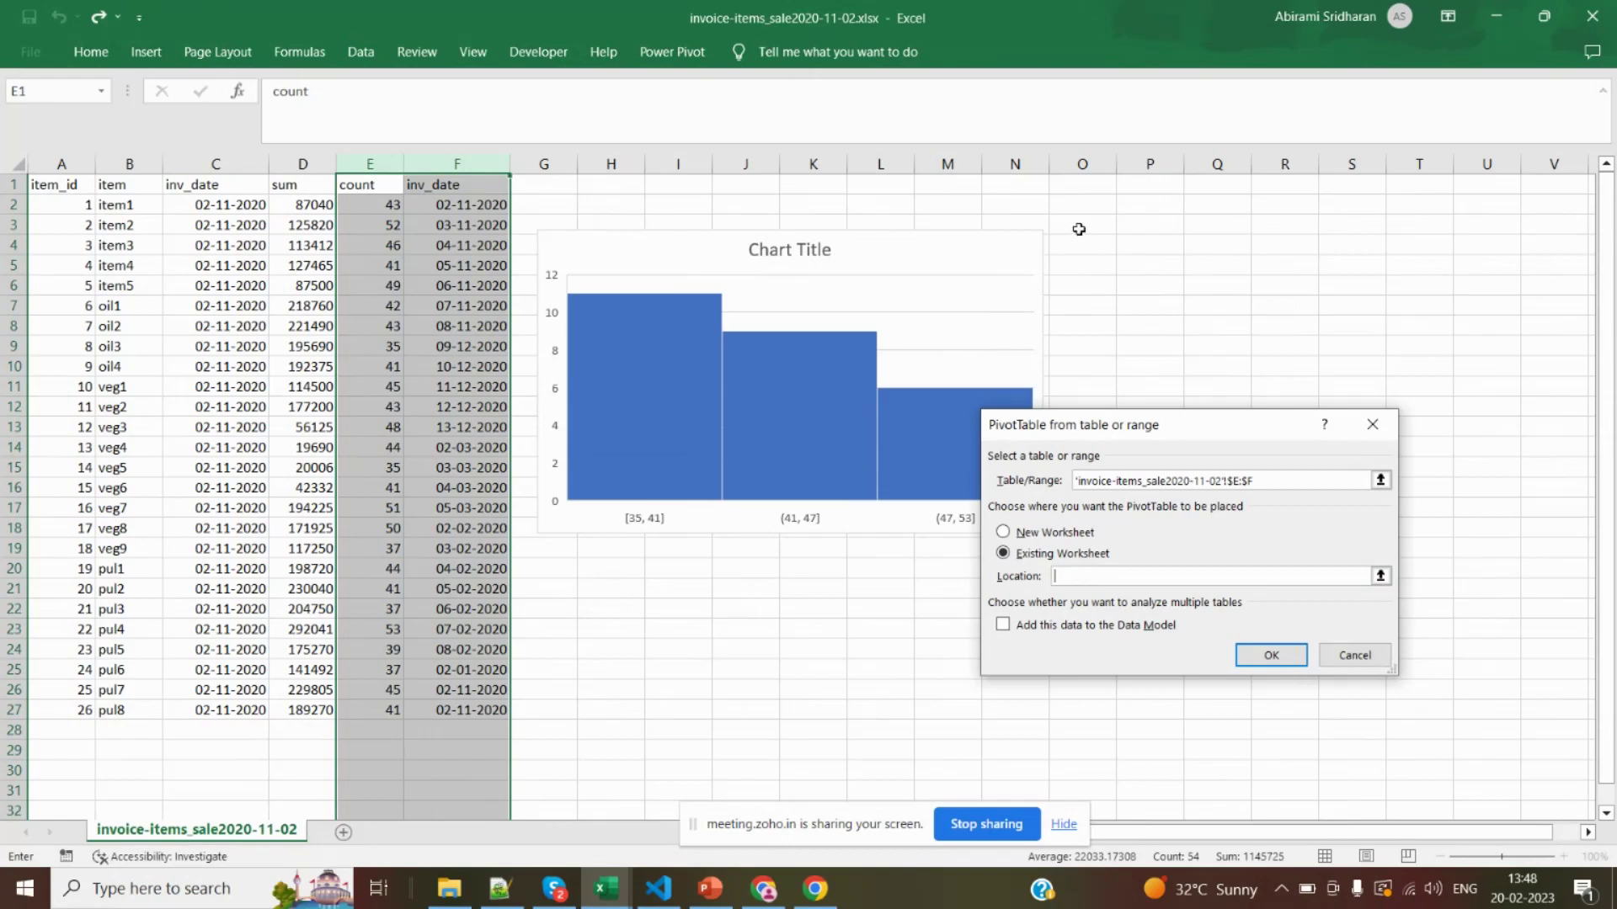
left_click_drag(1078, 229, 1255, 350)
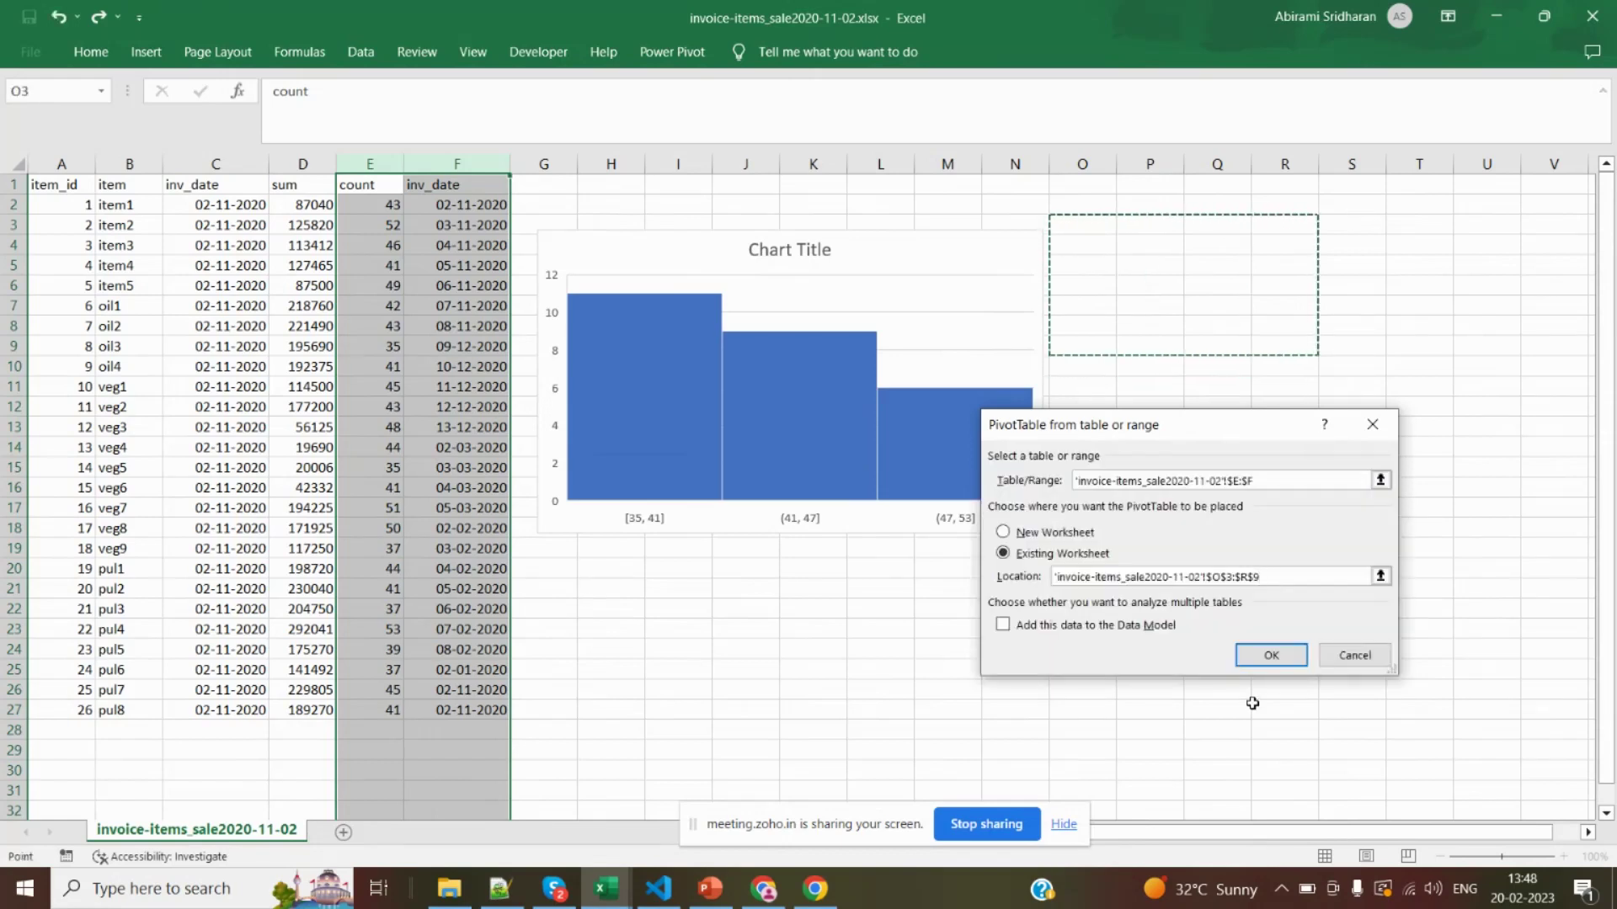
left_click(1270, 656)
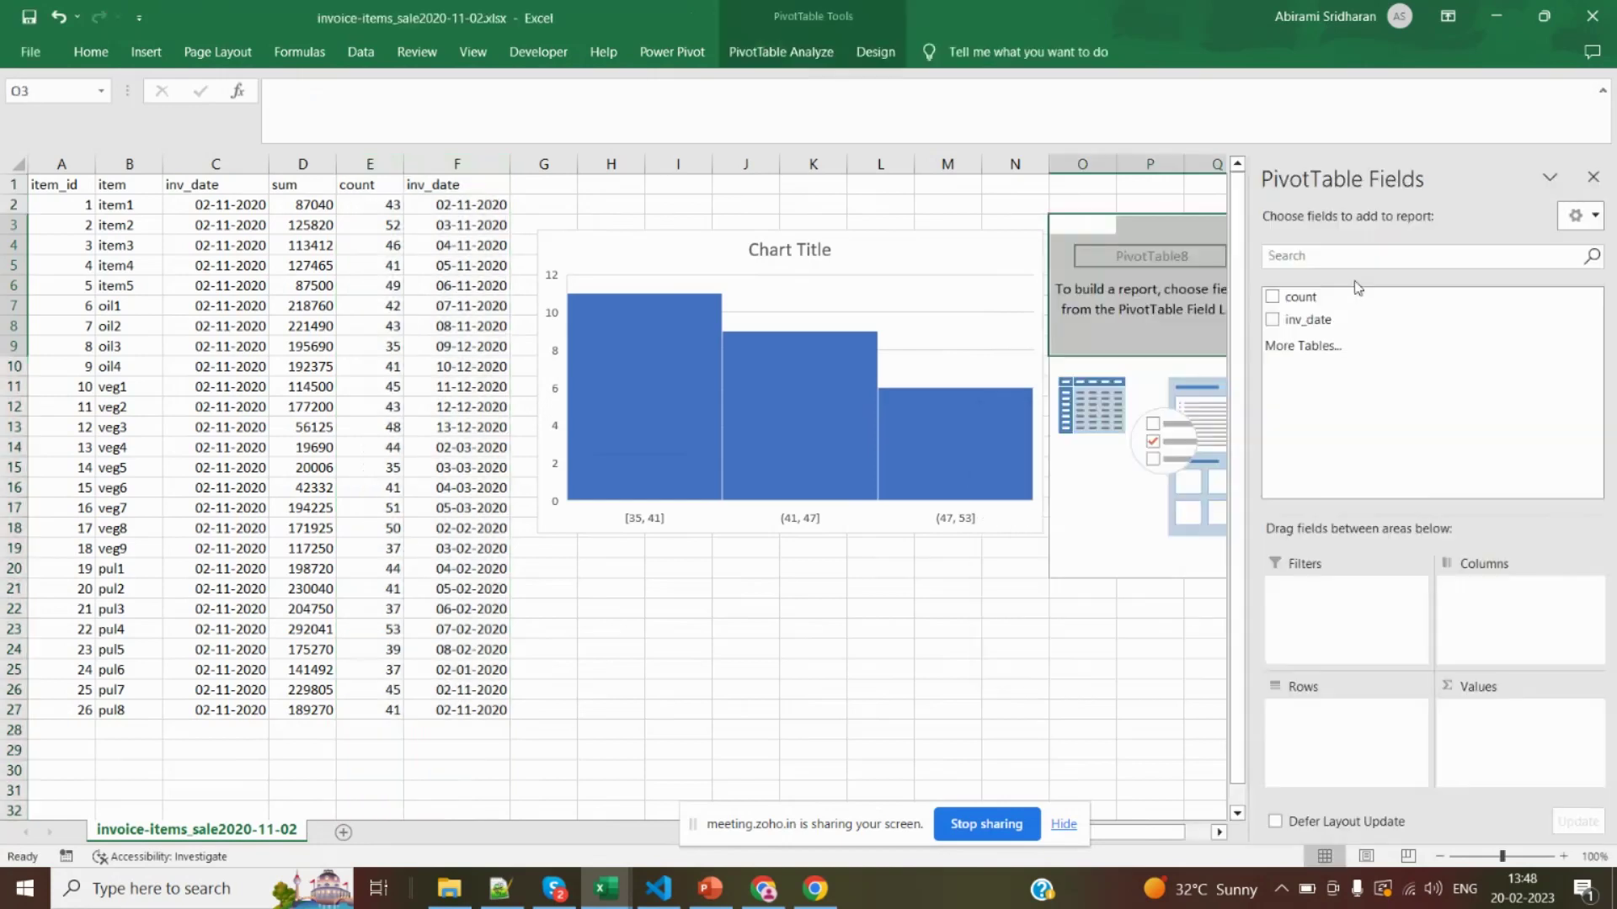
left_click(1272, 321)
left_click(1272, 297)
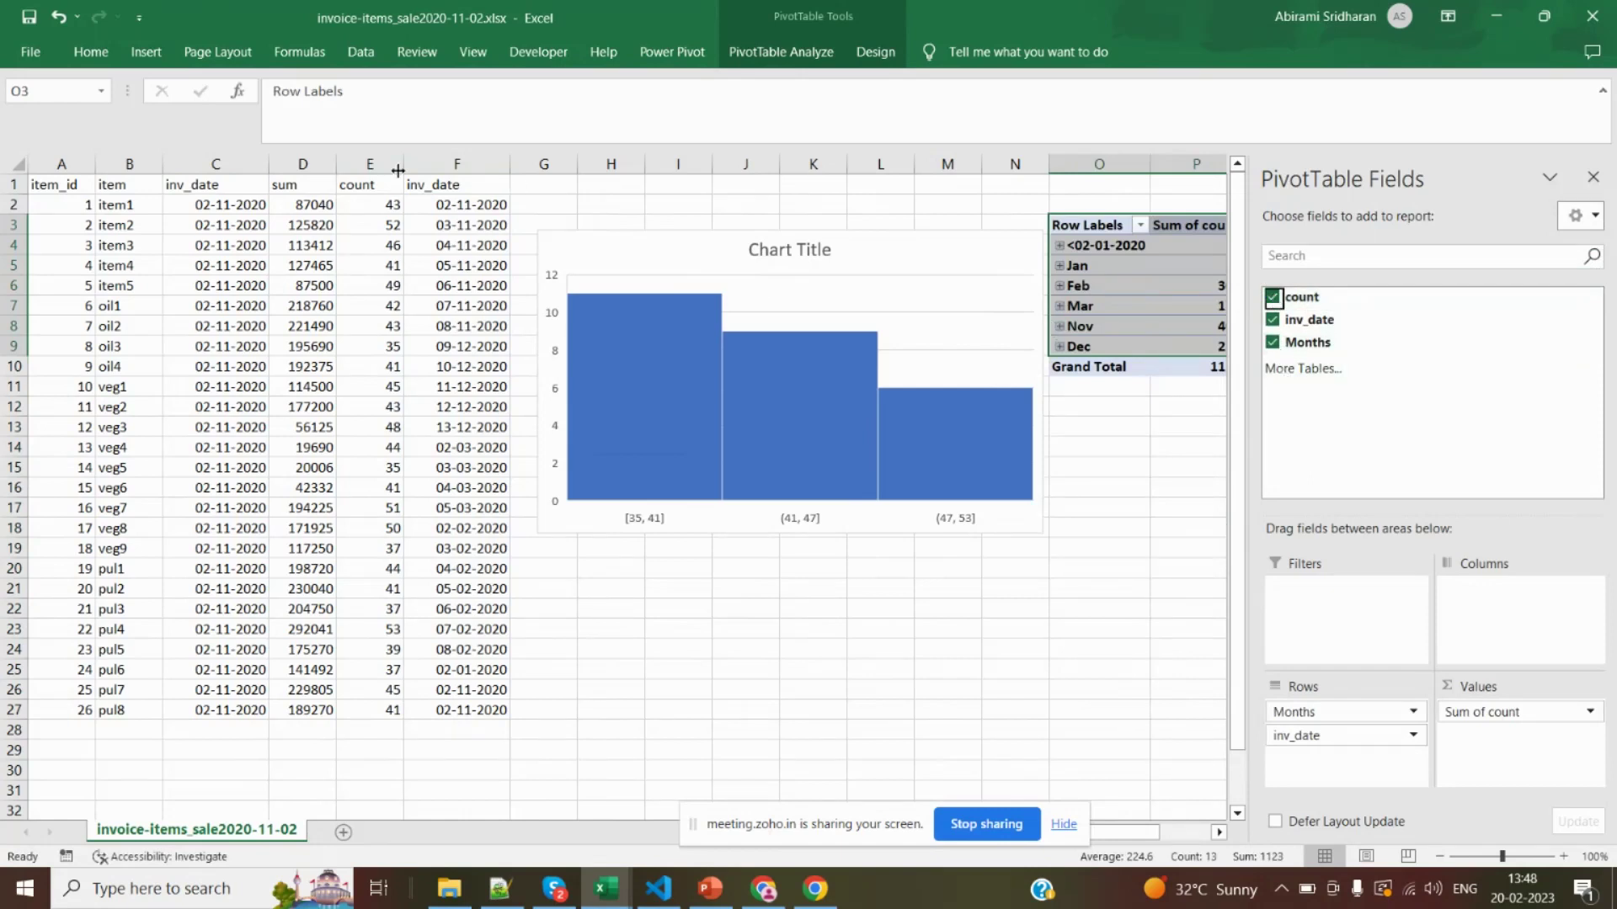
Format the second inv_date column, column F, as Short Date
left_click(461, 168)
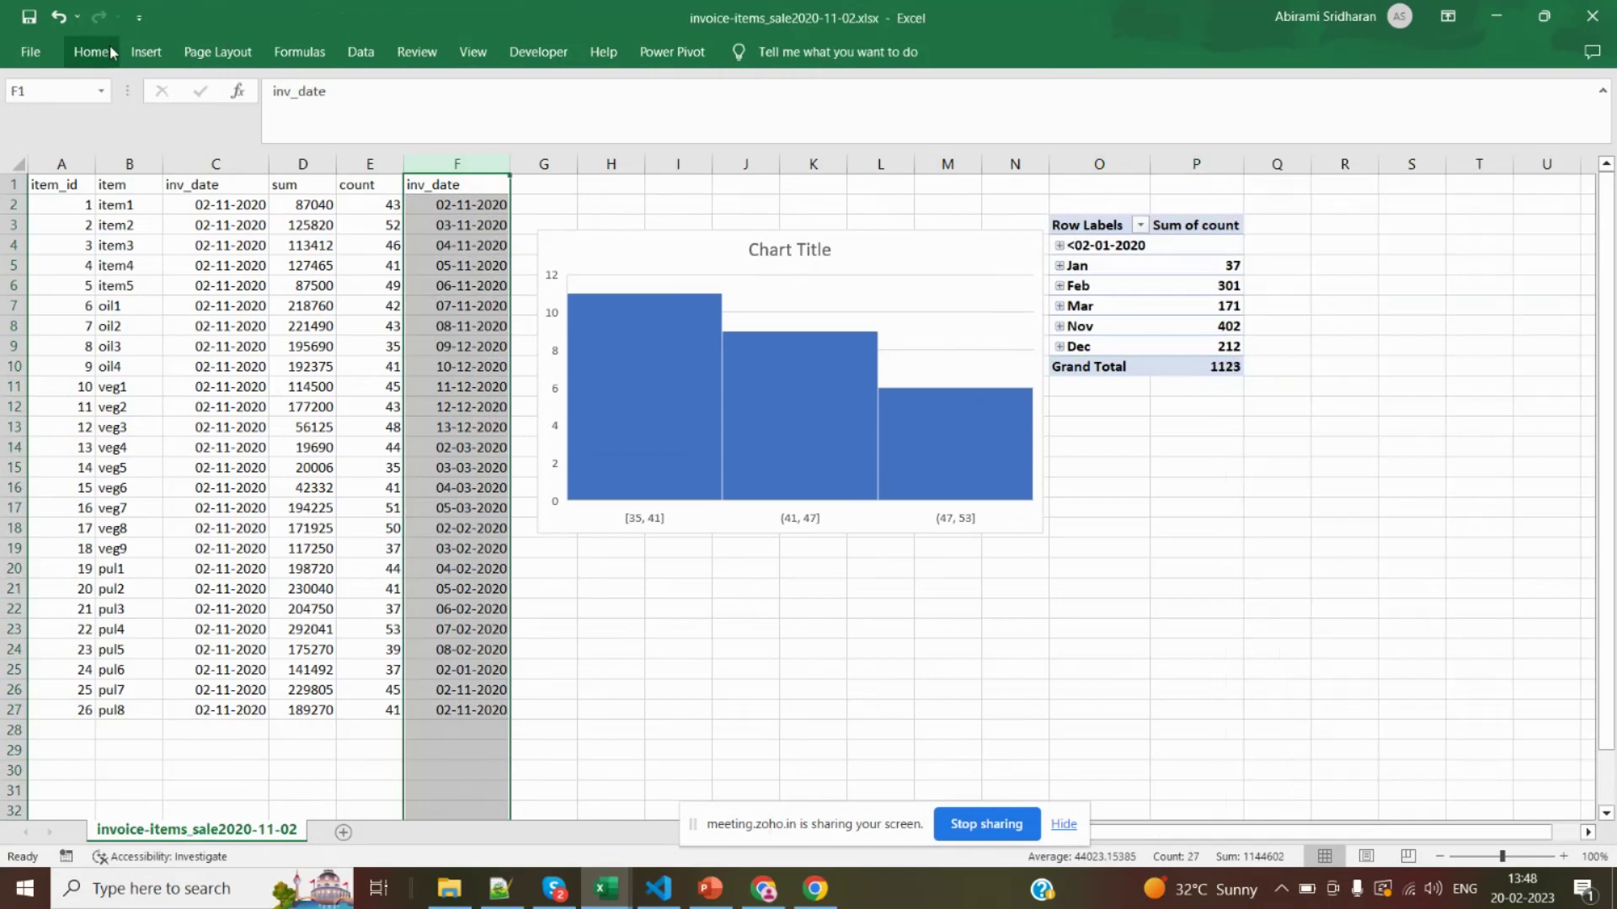
left_click(92, 53)
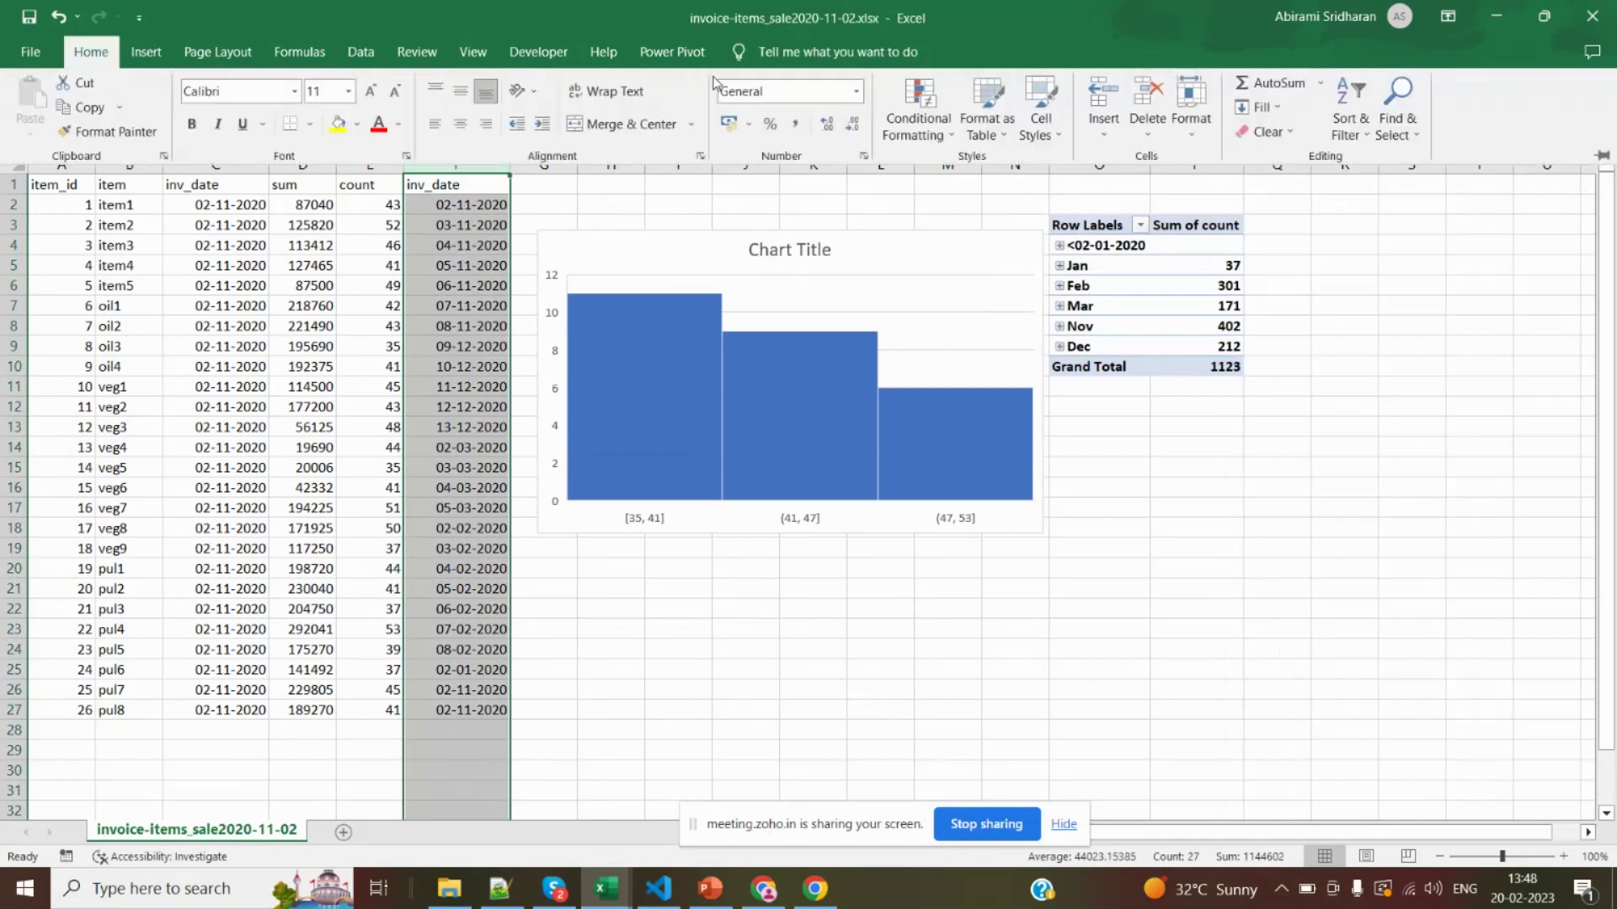
left_click(856, 96)
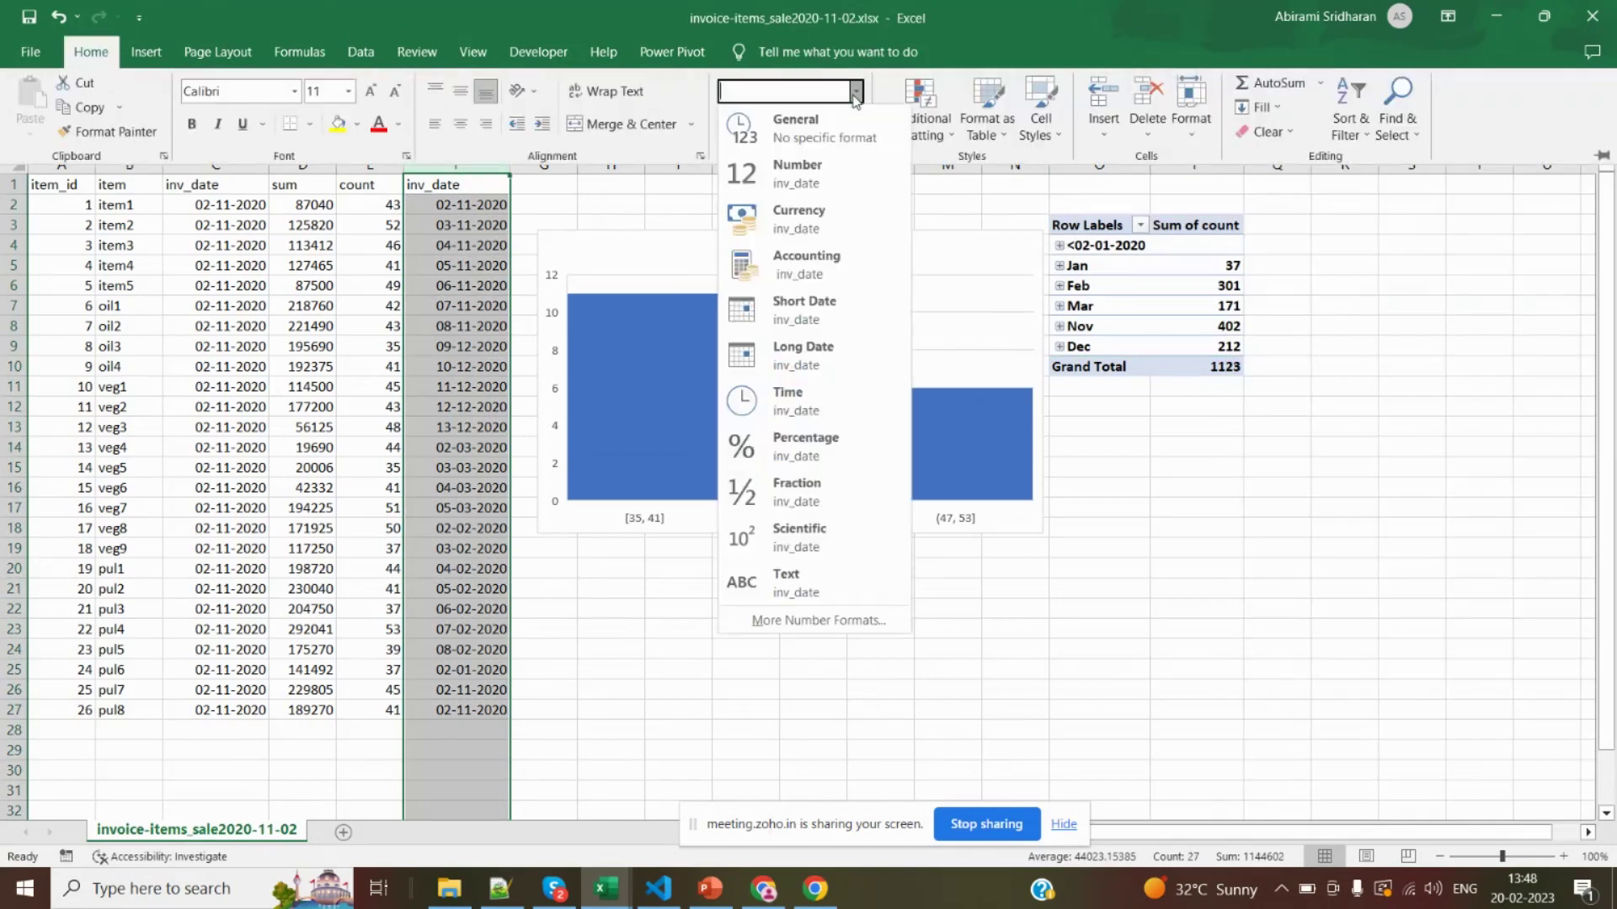
left_click(803, 308)
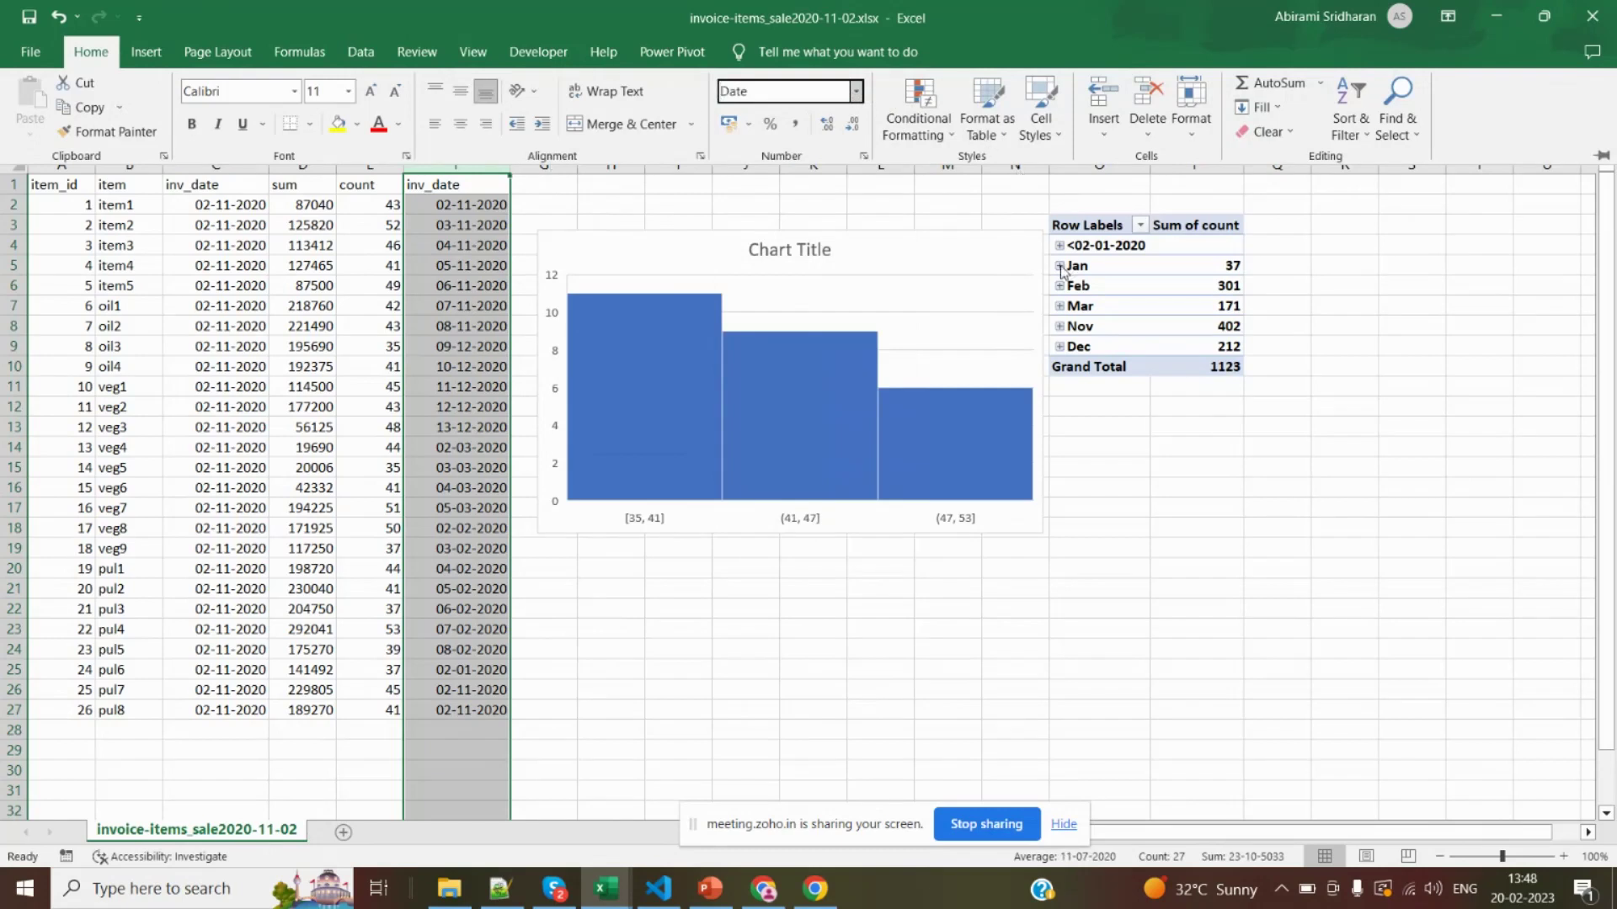
key("Escape")
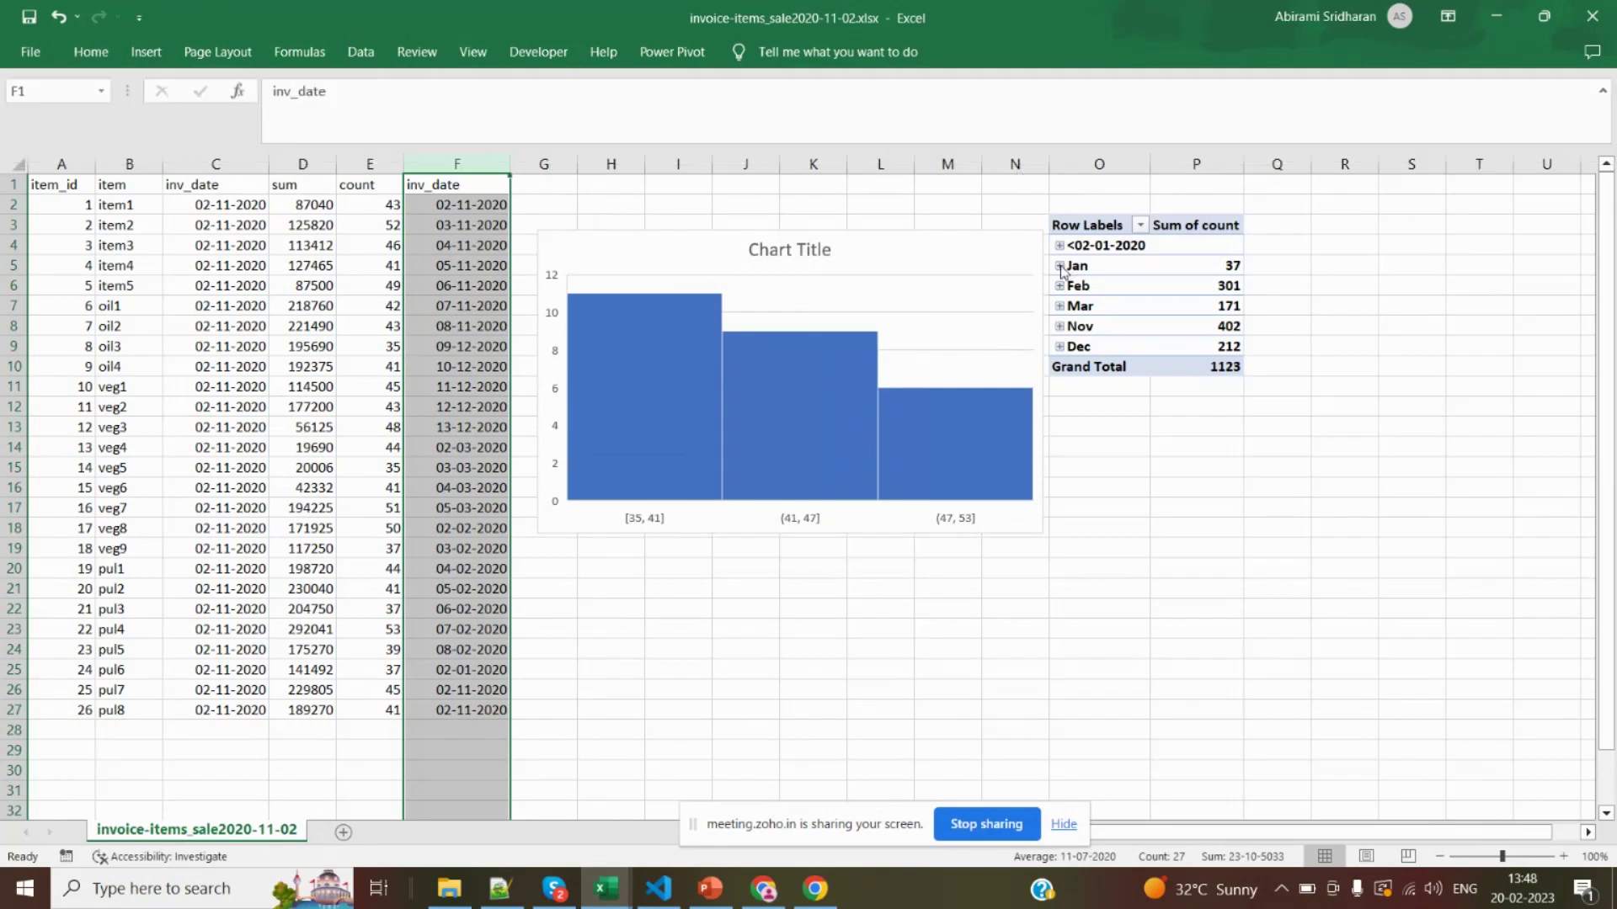
Expand the Jan, Feb, Mar and Nov groups of the pivot table to examine their daily counts, and close the field list
left_click(1060, 266)
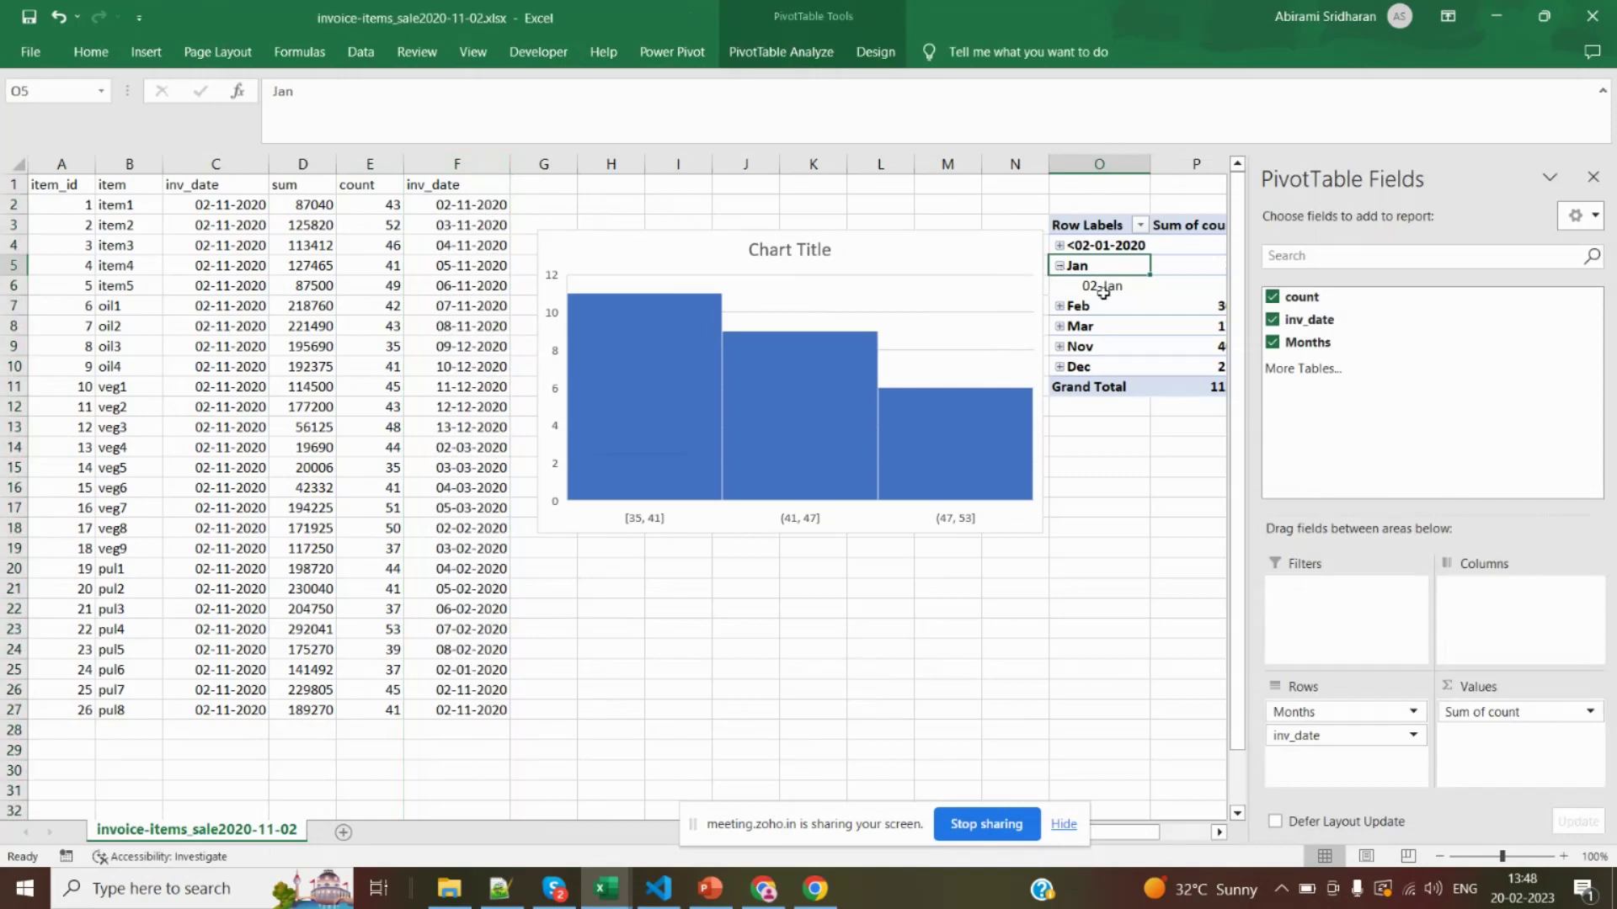
left_click(1059, 305)
left_click(1059, 306)
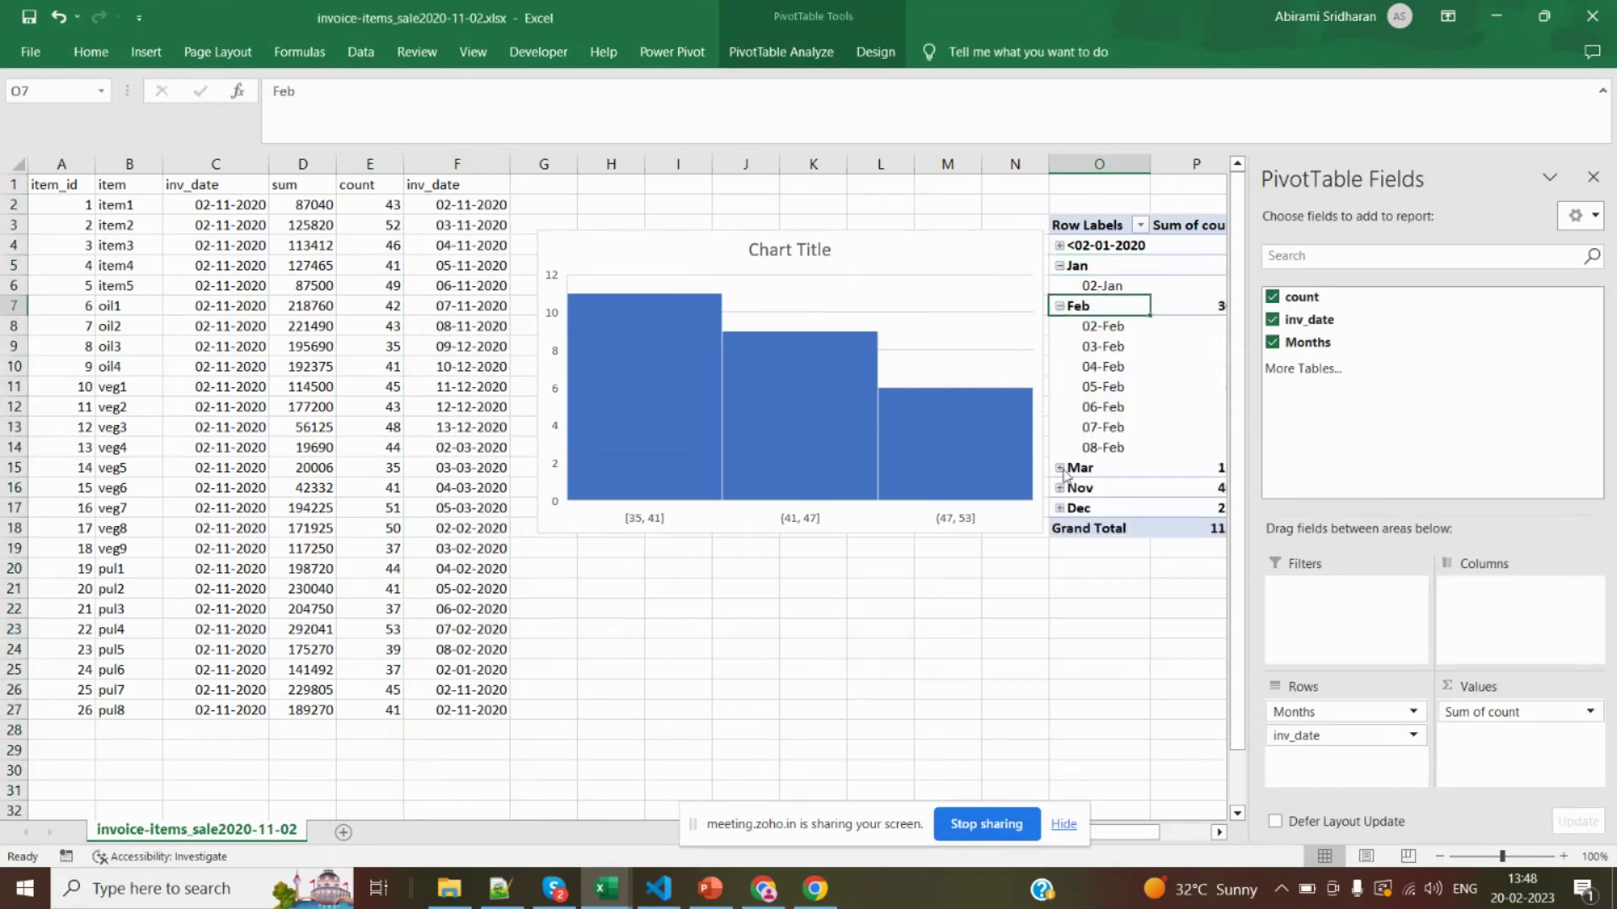
left_click(1061, 469)
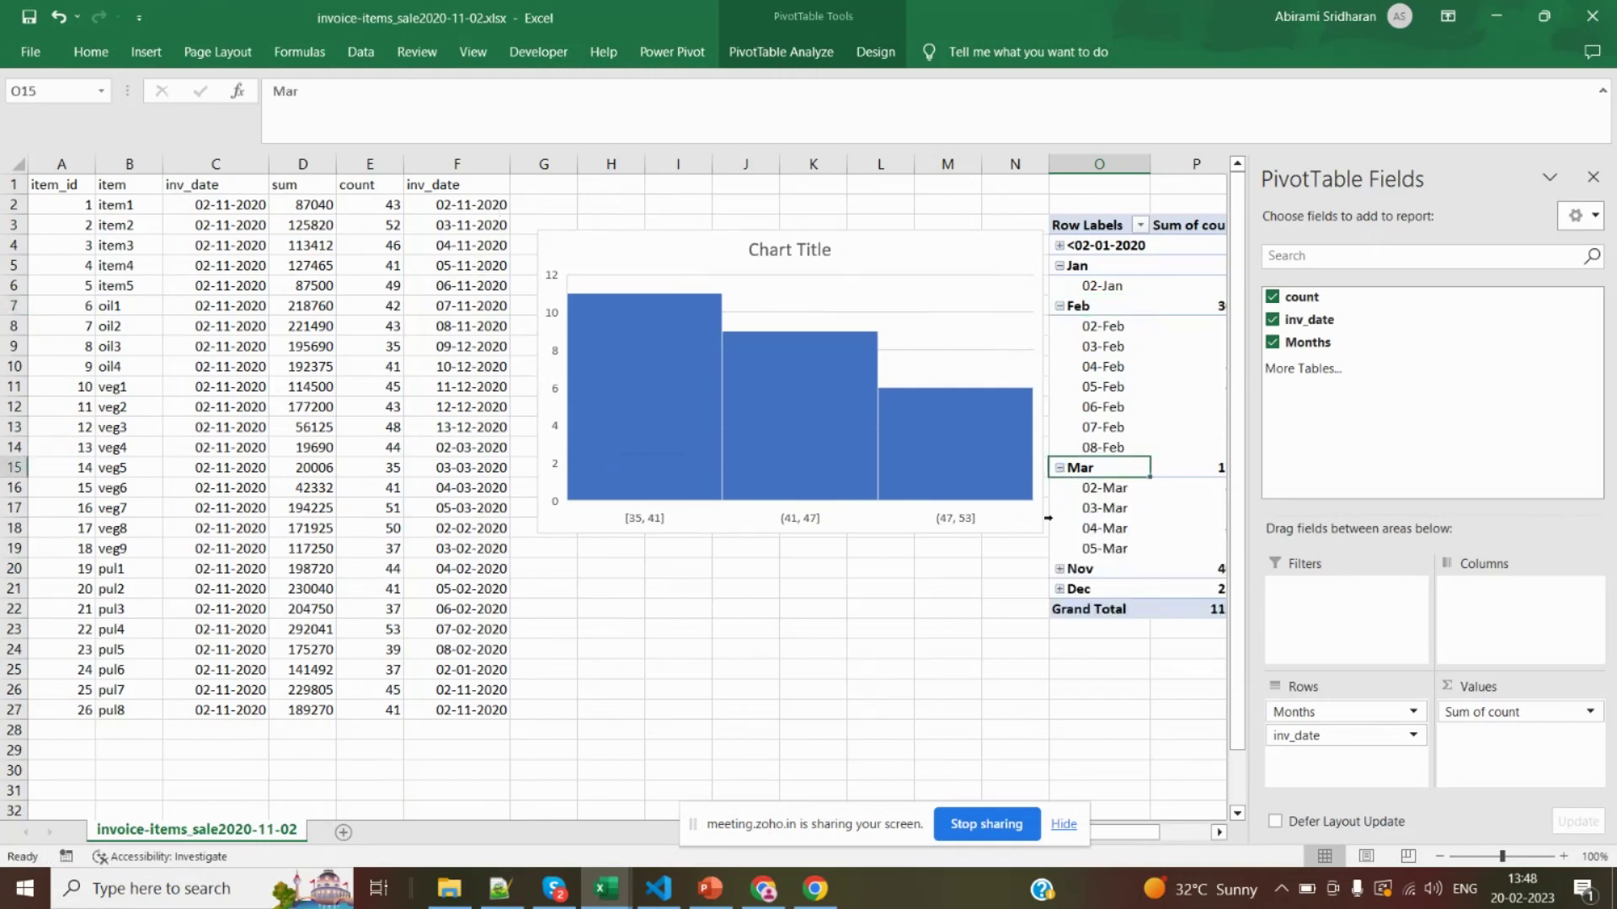
left_click(1060, 570)
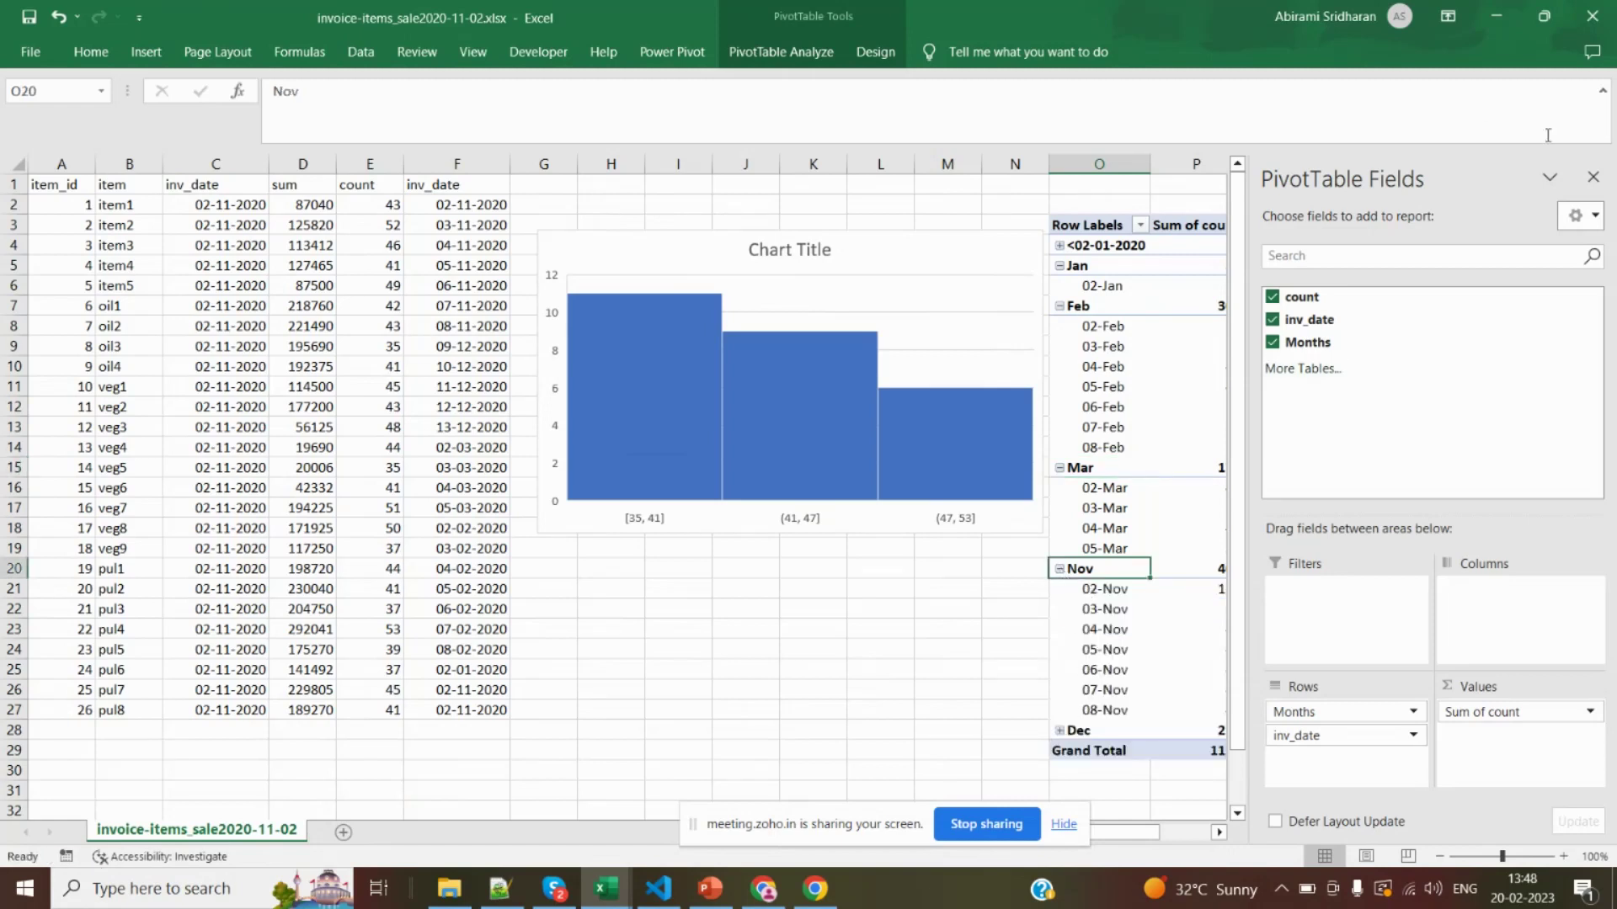
left_click(1590, 176)
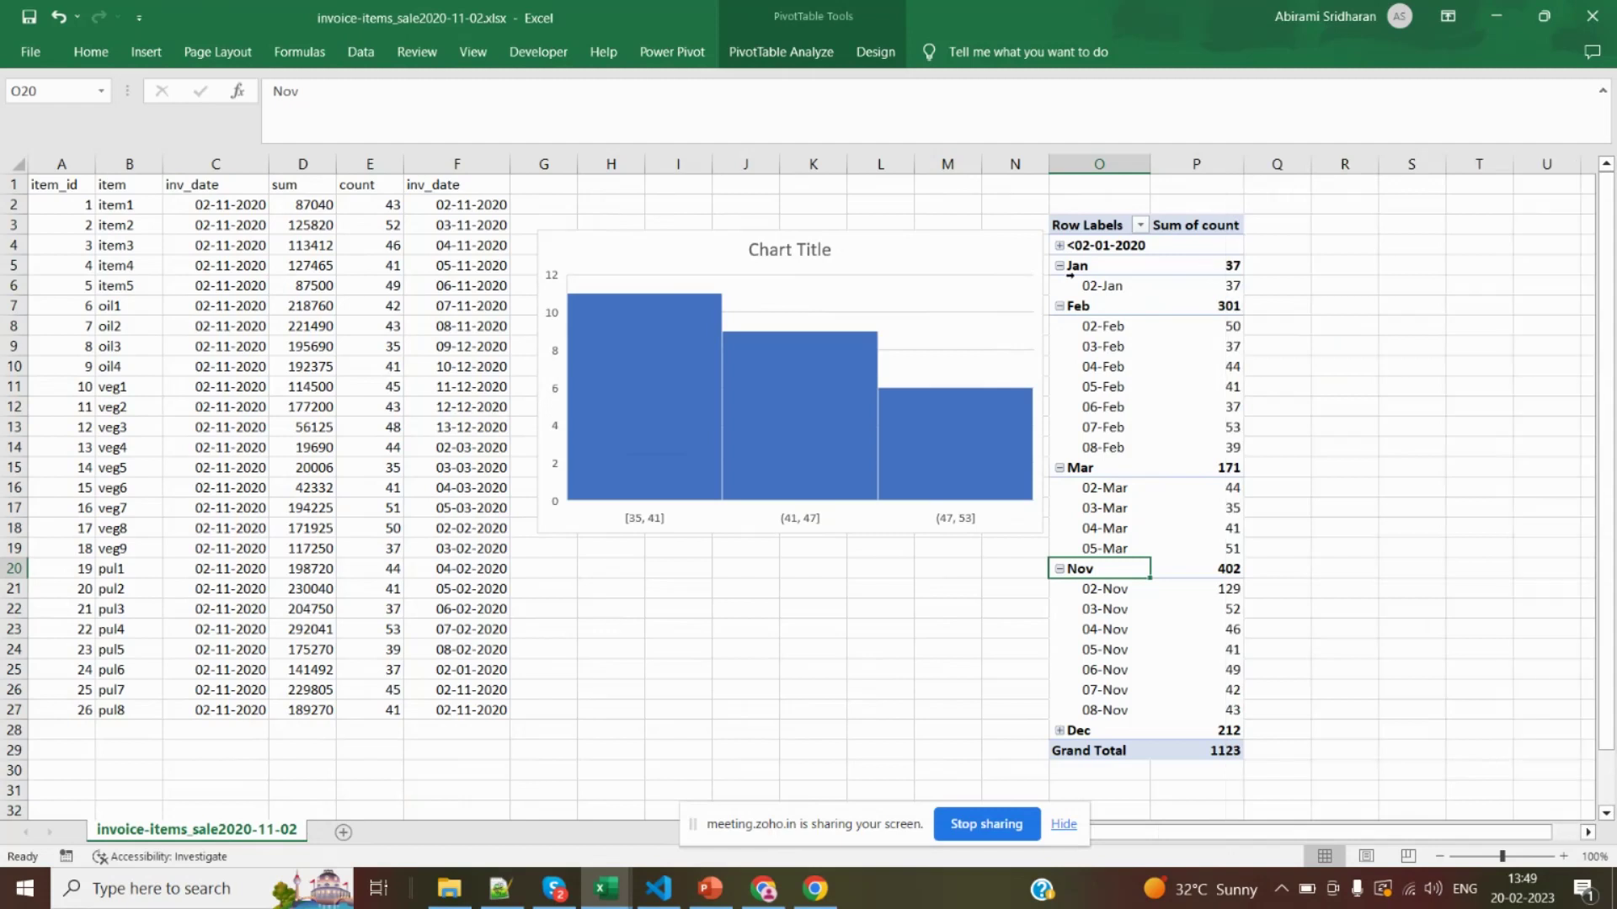
Collapse the Jan, Feb and Mar groups of the pivot table and expand Feb and Mar again to compare daily and monthly counts
left_click(1060, 266)
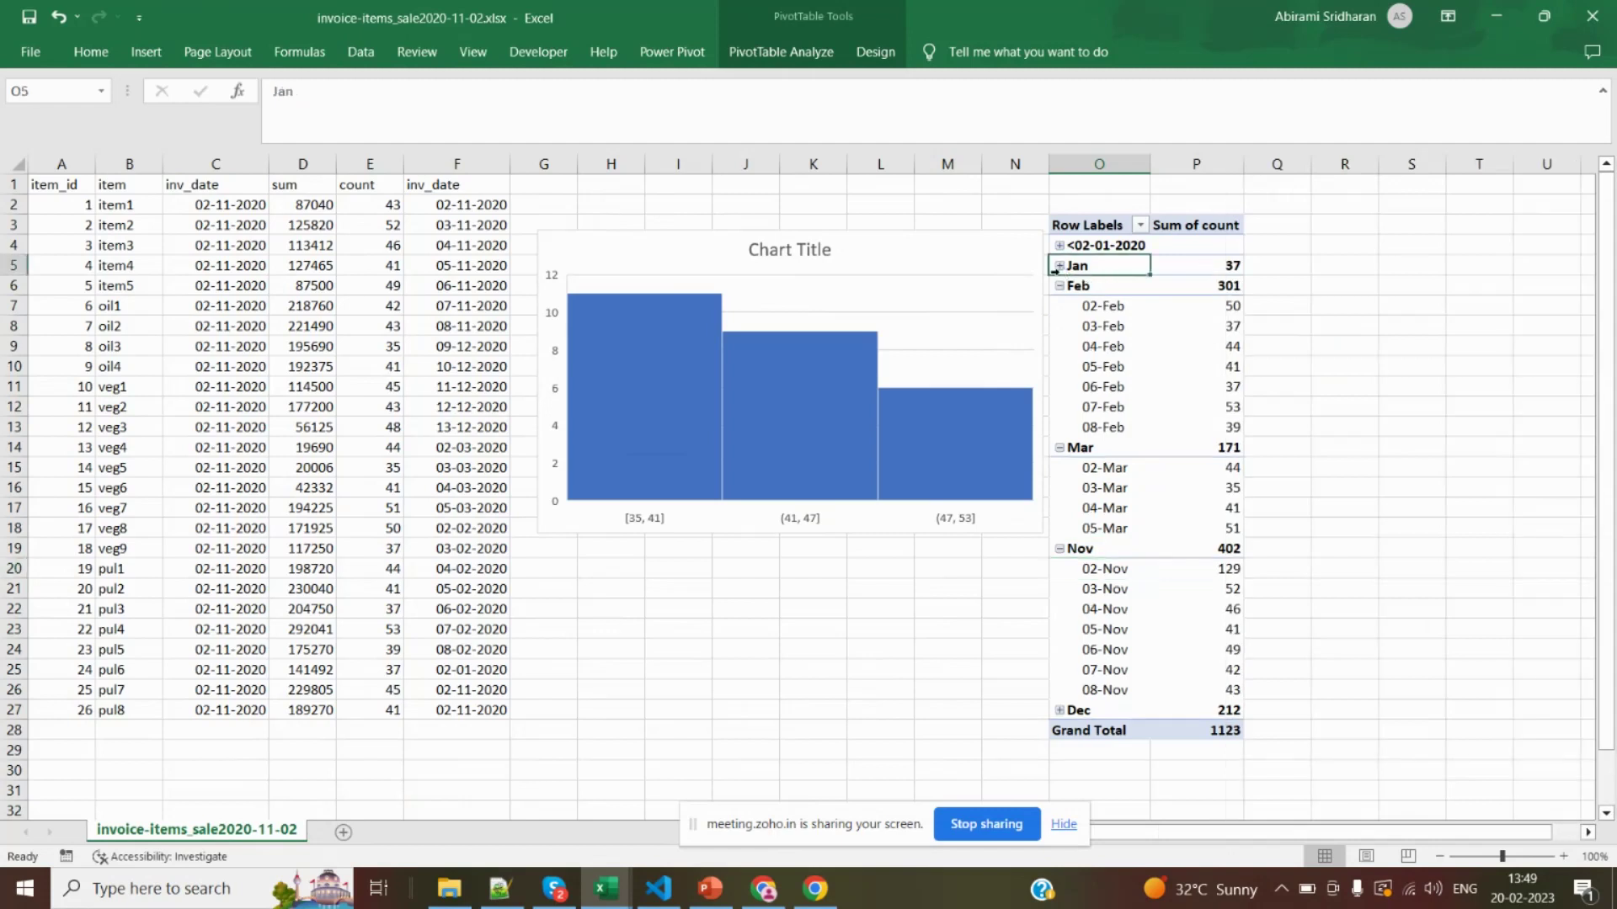
left_click(1060, 286)
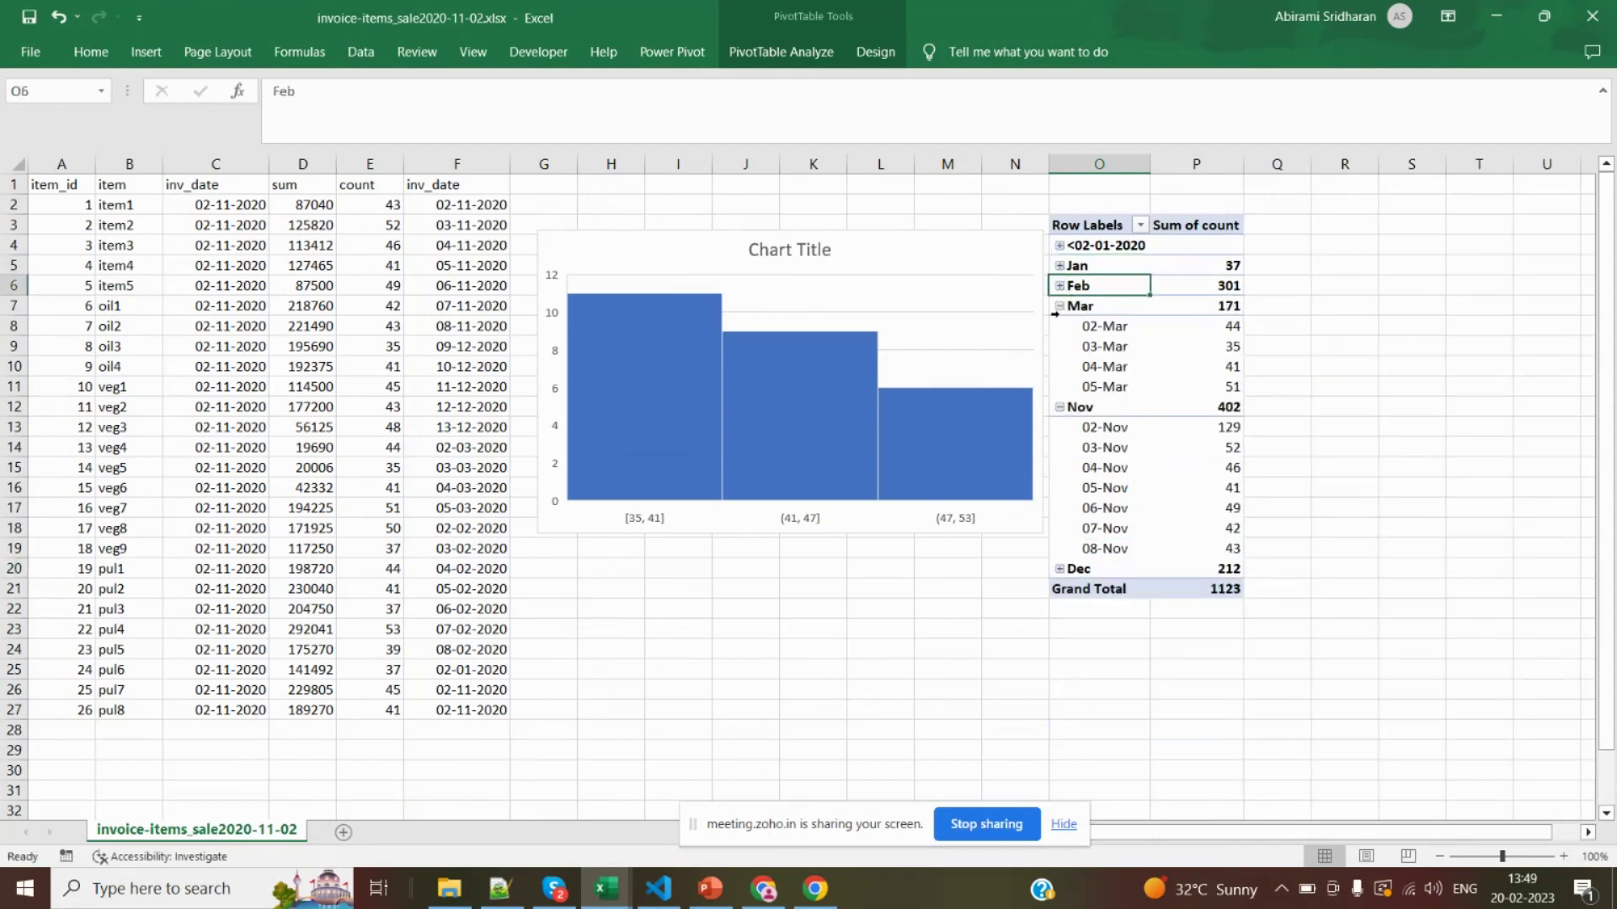
left_click(1060, 306)
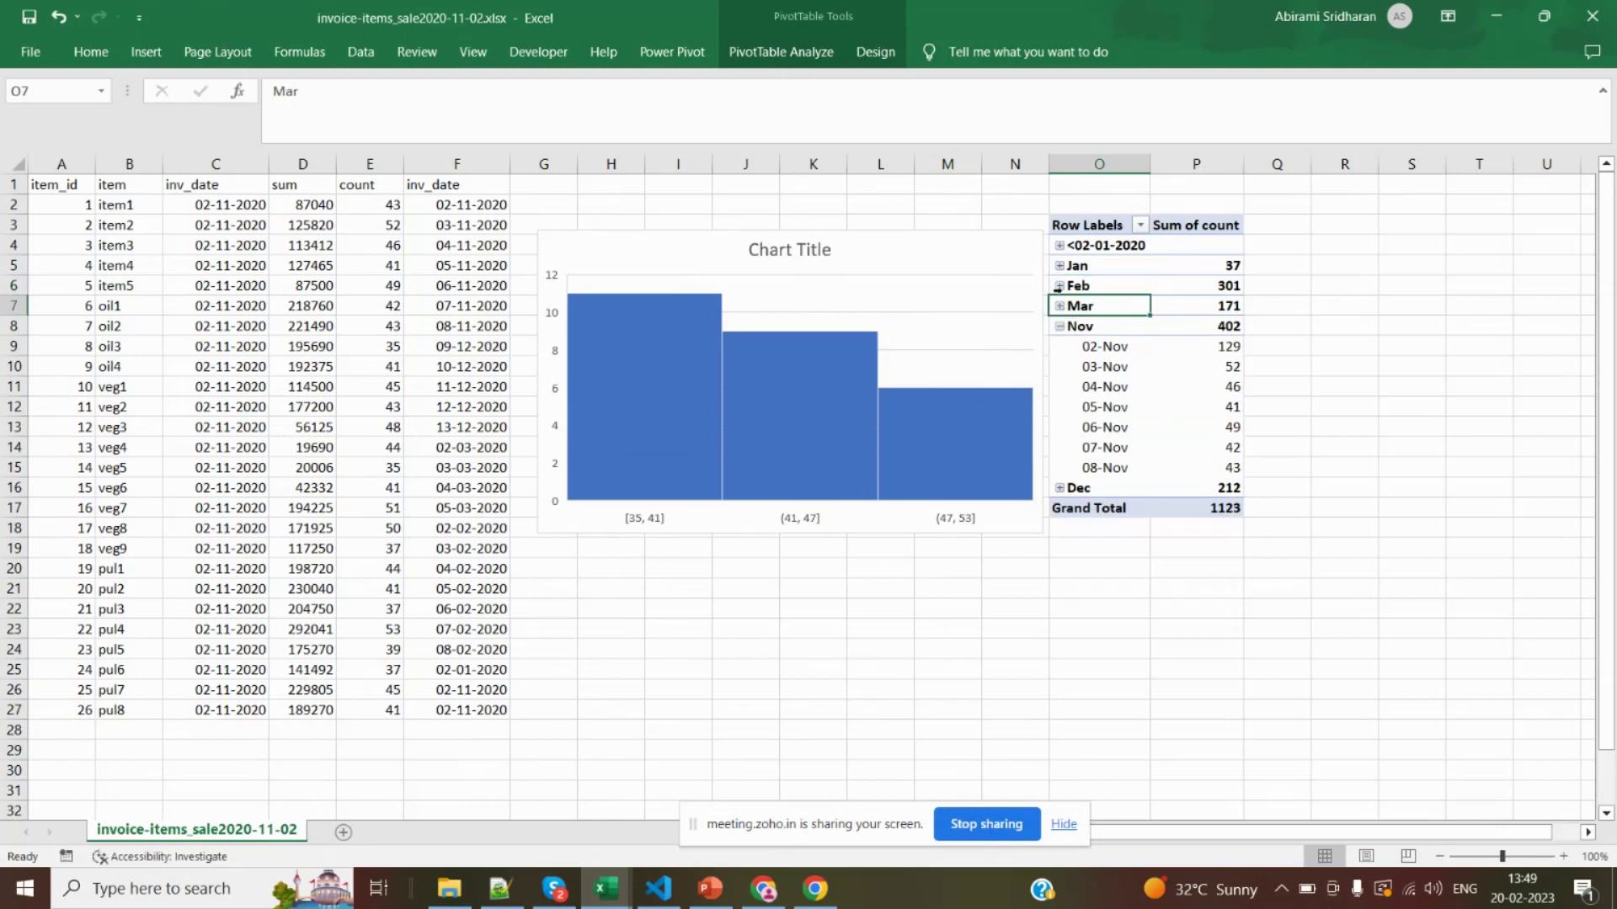
left_click(1060, 286)
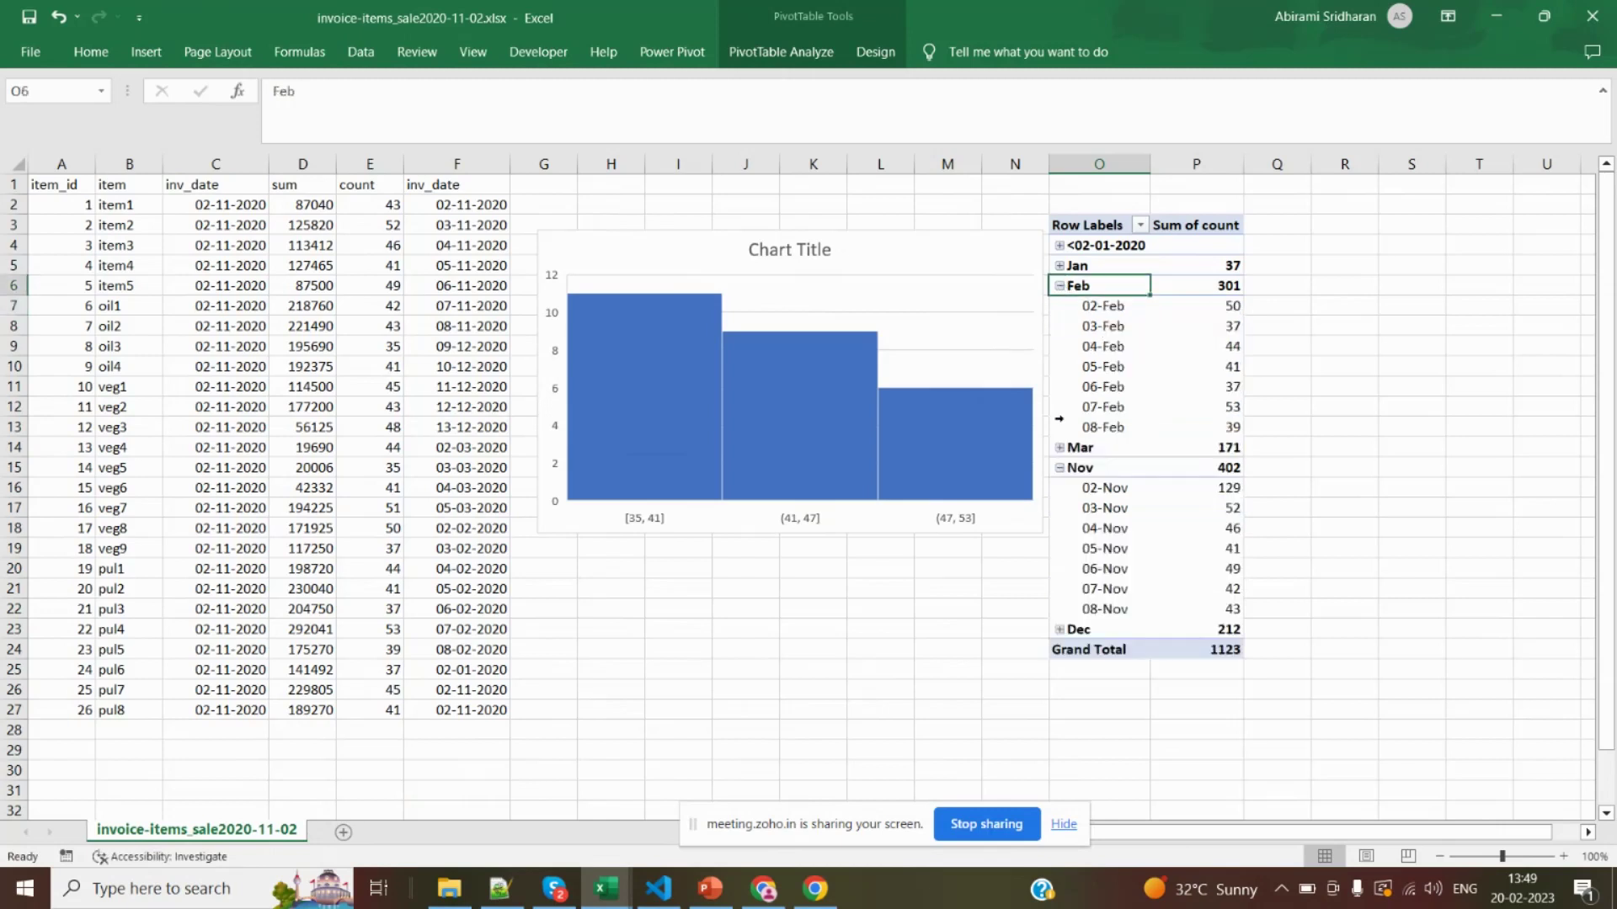
left_click(1060, 448)
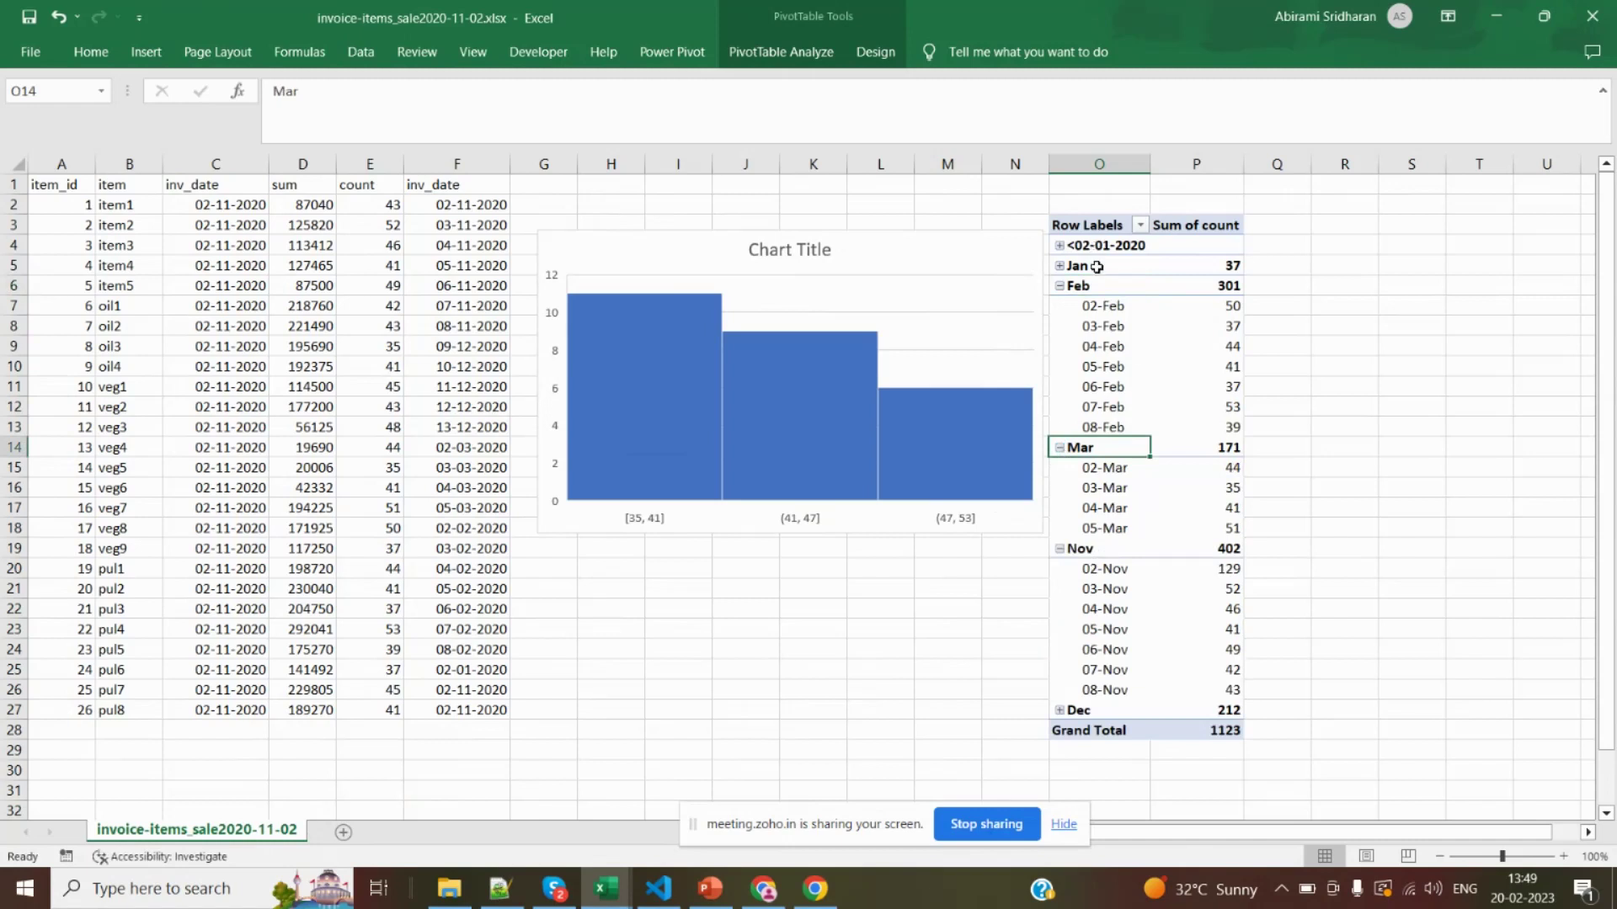
Collapse the Feb, Mar and Nov groups of the pivot table and expand Jan to its dates
left_click(1060, 286)
left_click(1061, 306)
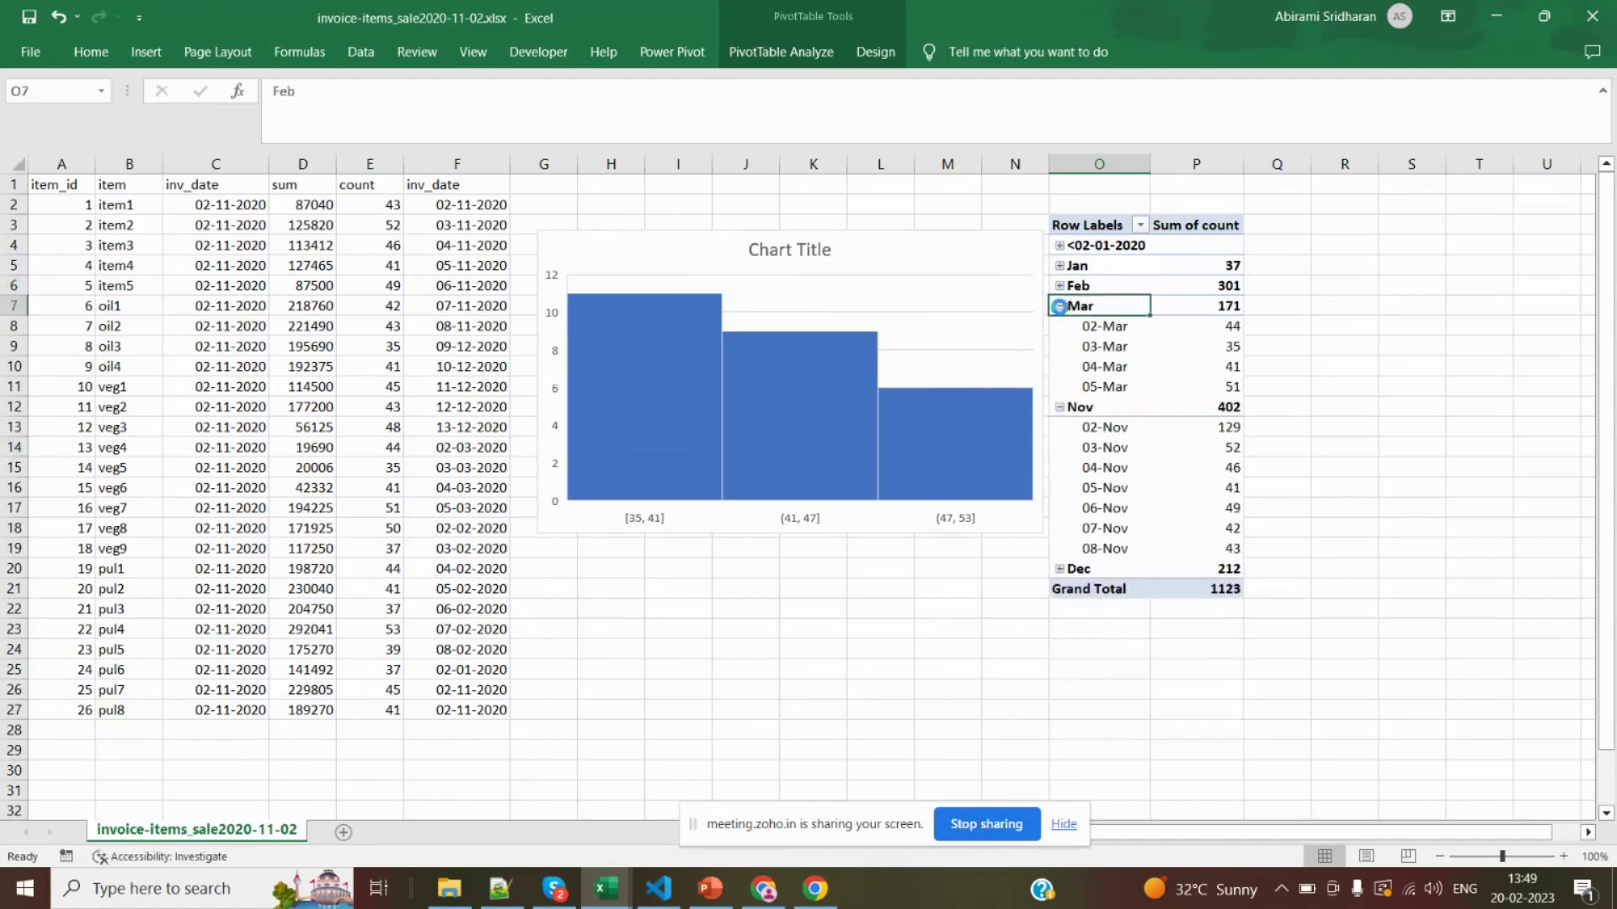
left_click(1060, 326)
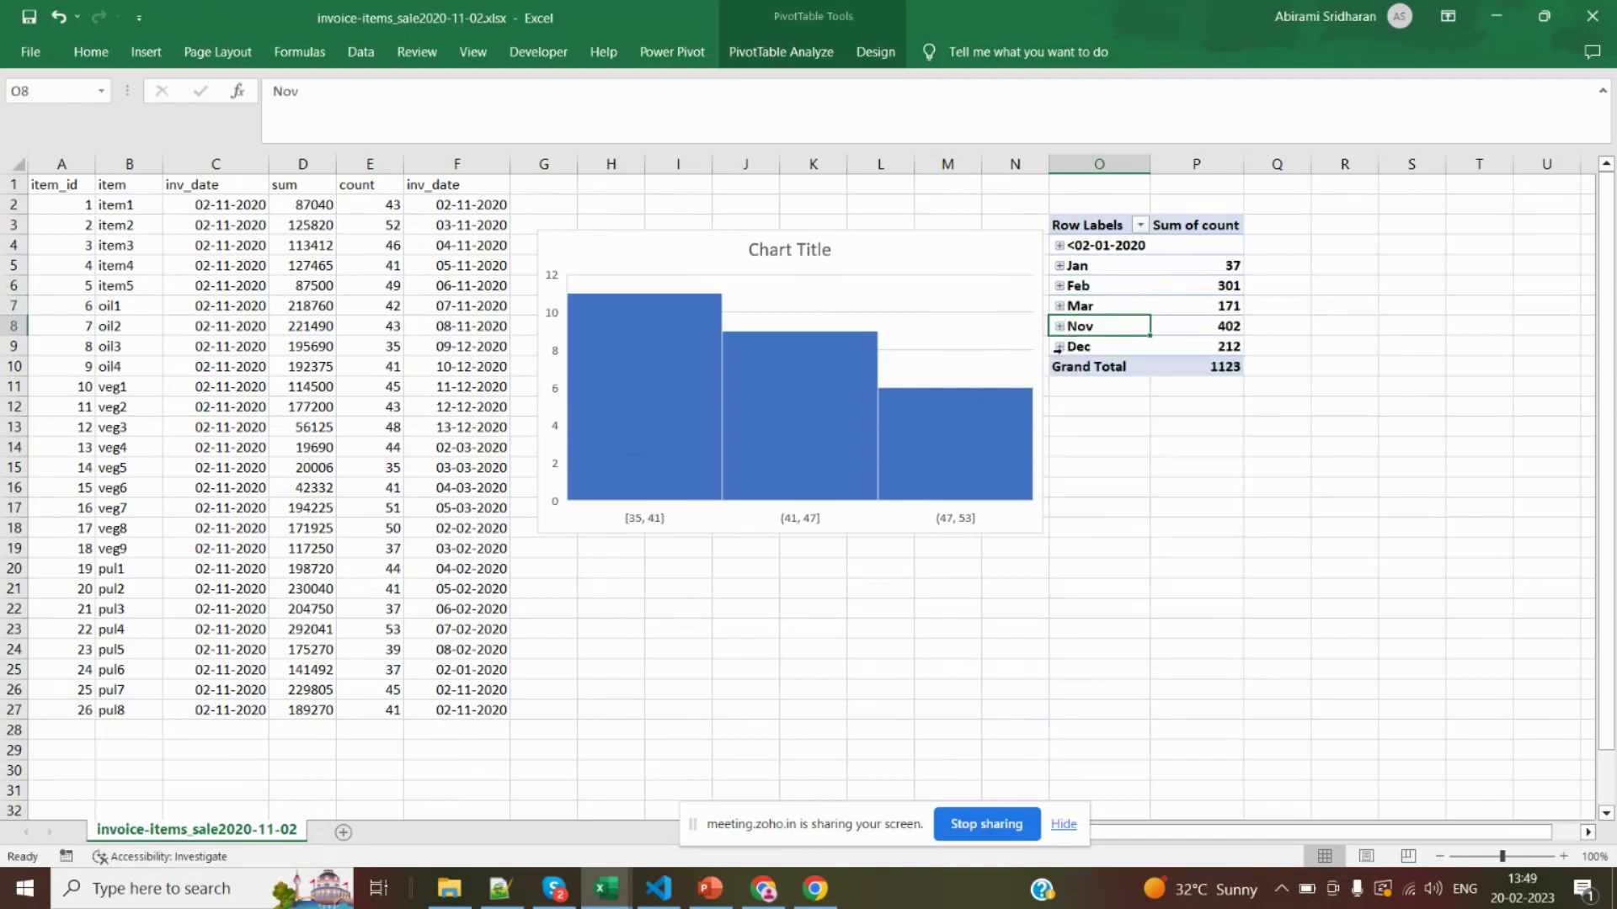
left_click(1062, 250)
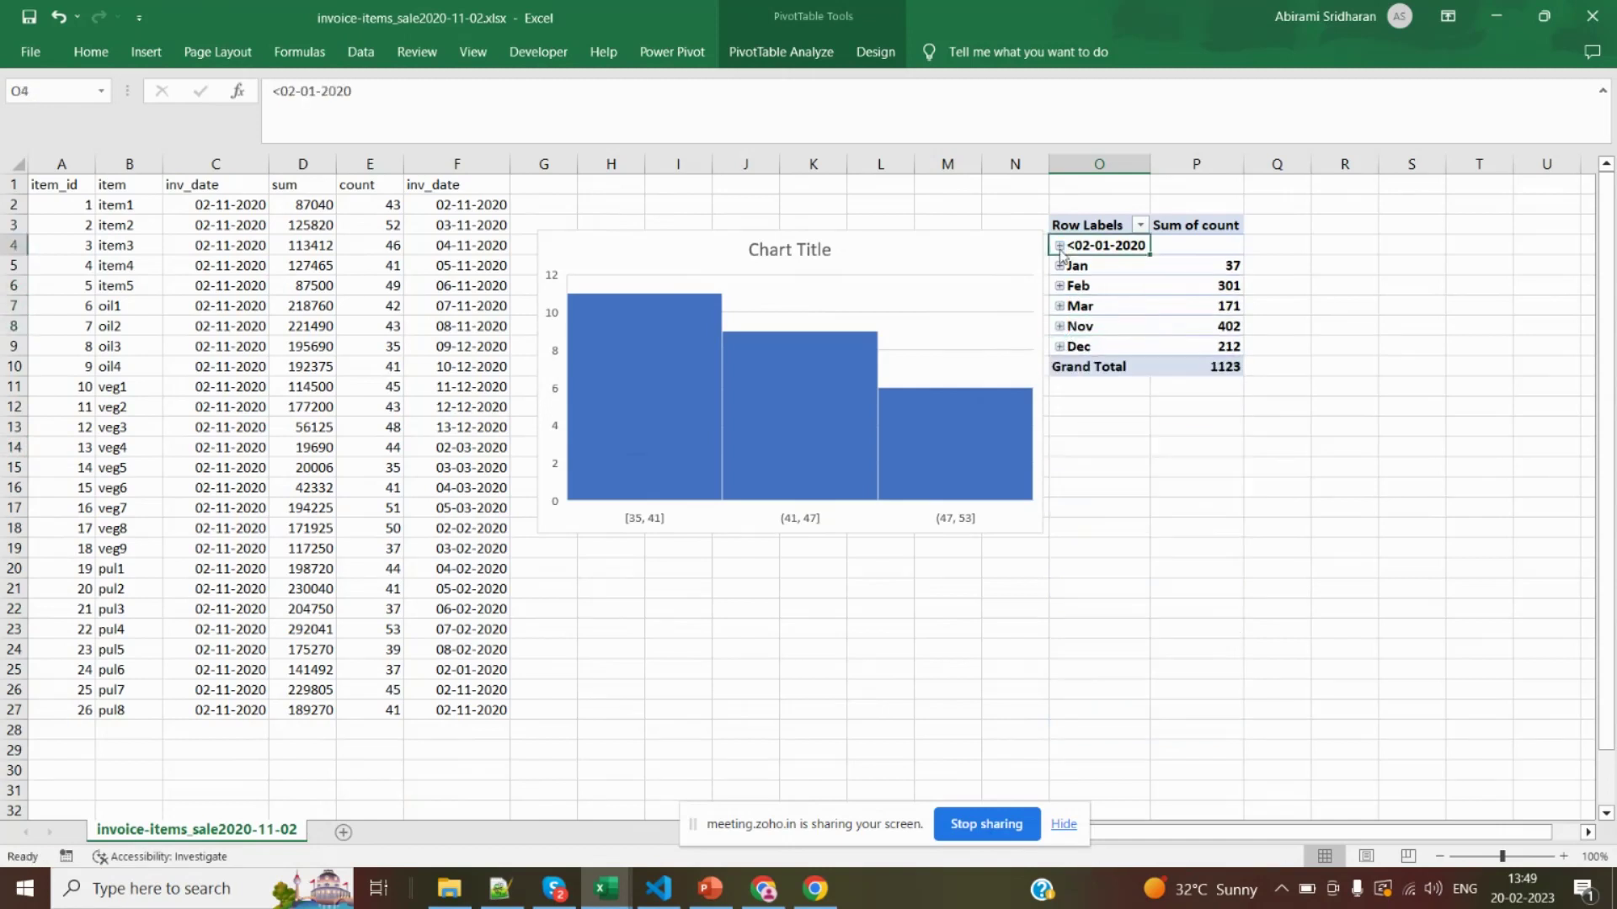
left_click(1059, 265)
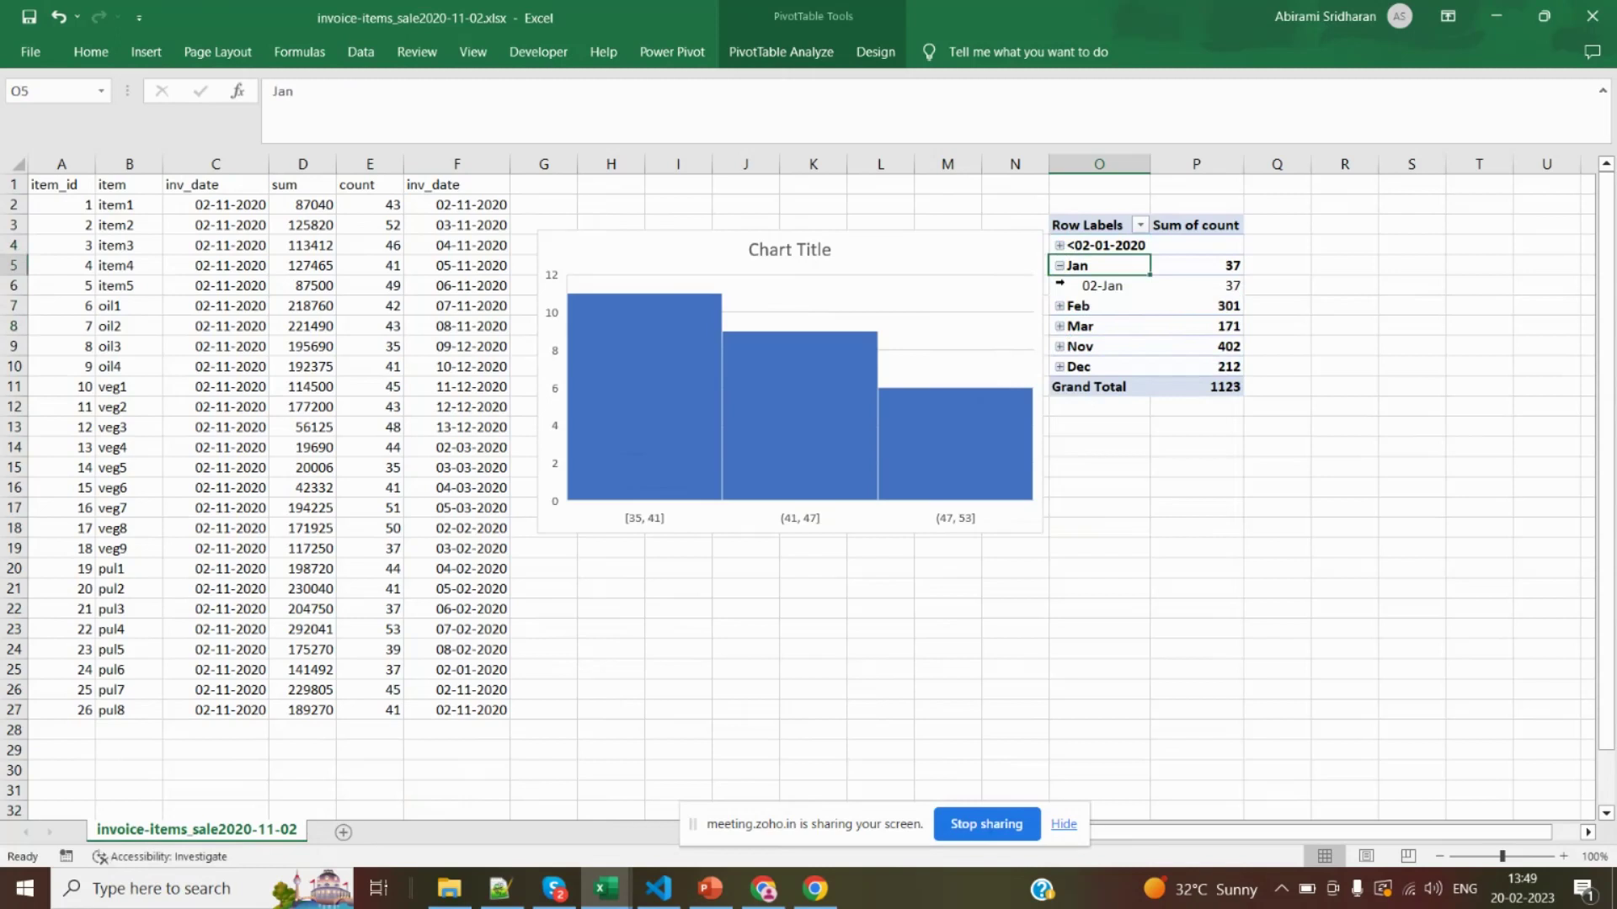
Insert a 2-D clustered column PivotChart from pivot table range O5:P10 and move it below the histogram
left_click_drag(1112, 258, 1224, 365)
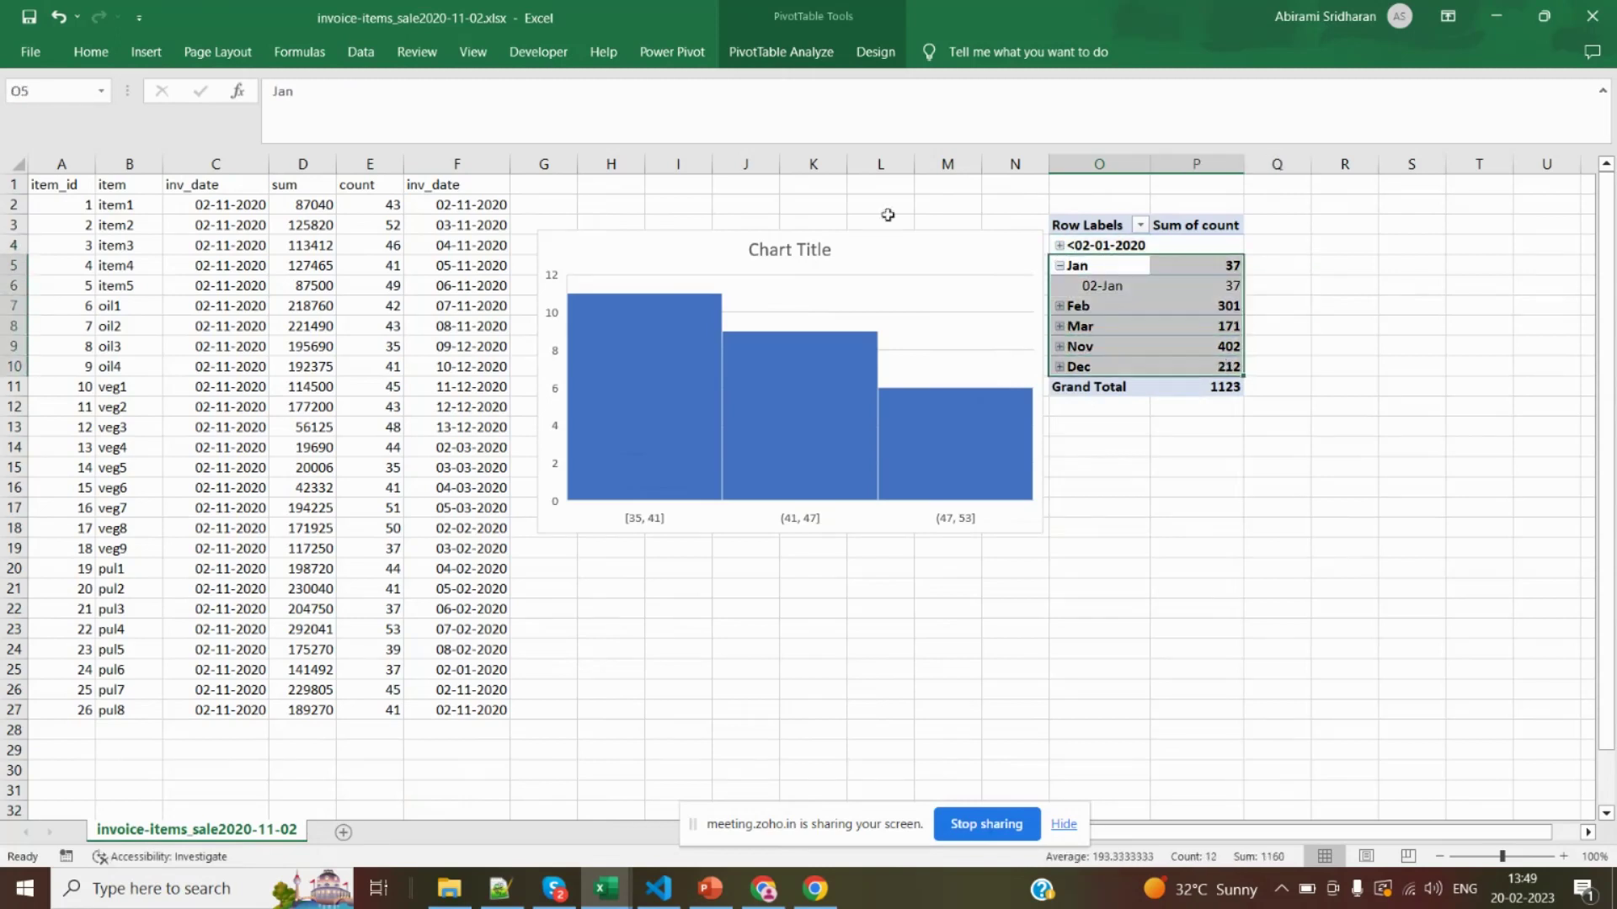
left_click(132, 51)
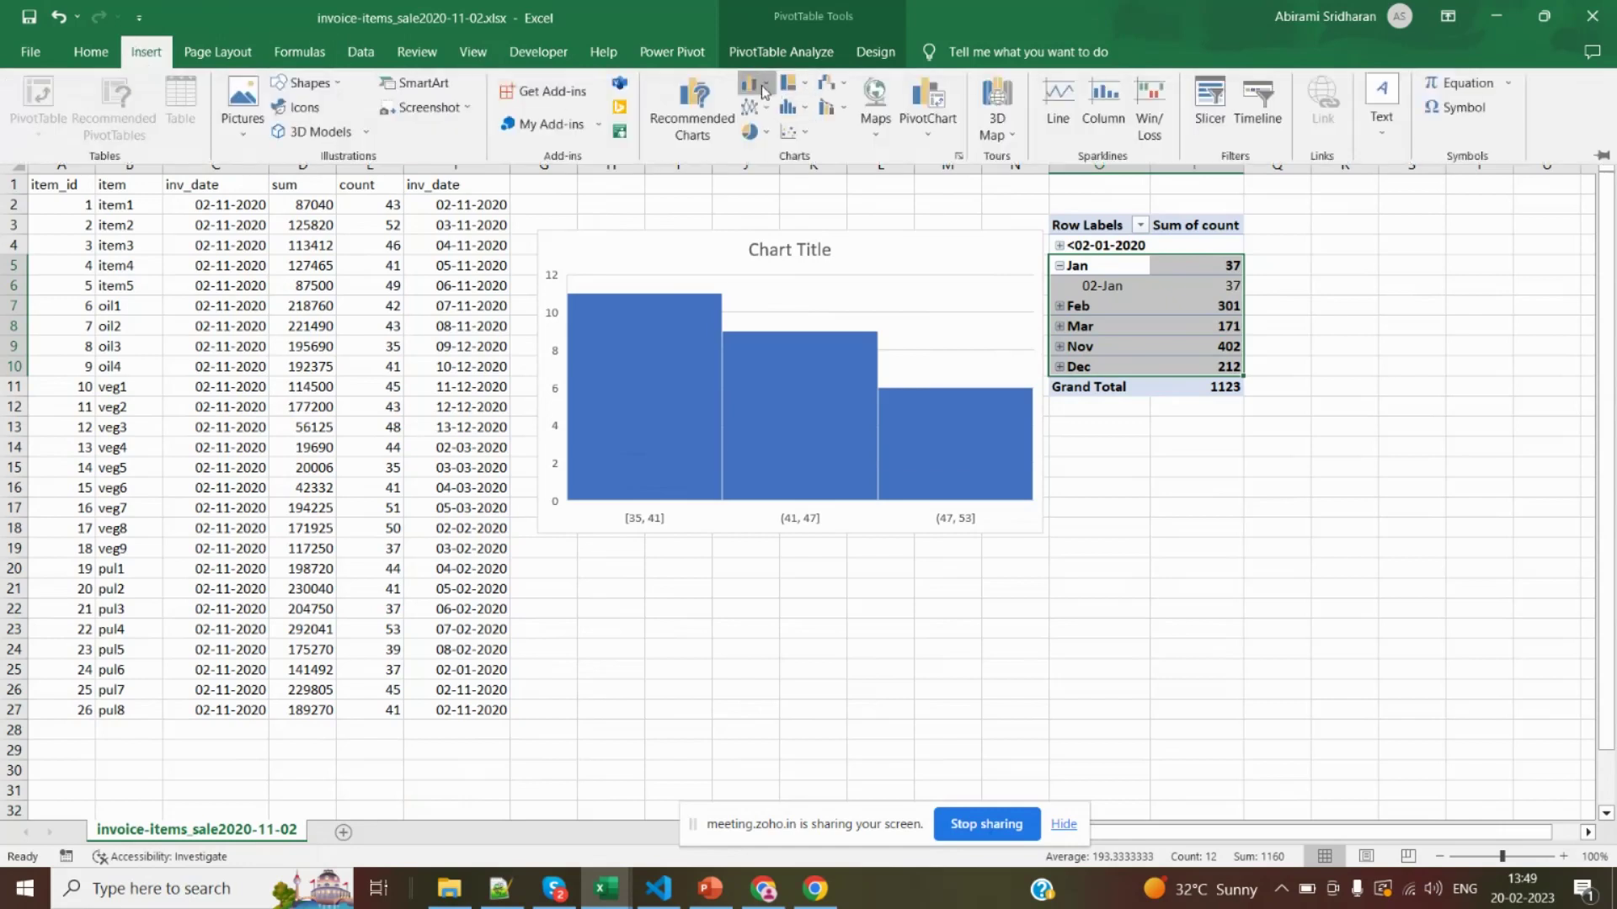
left_click(763, 91)
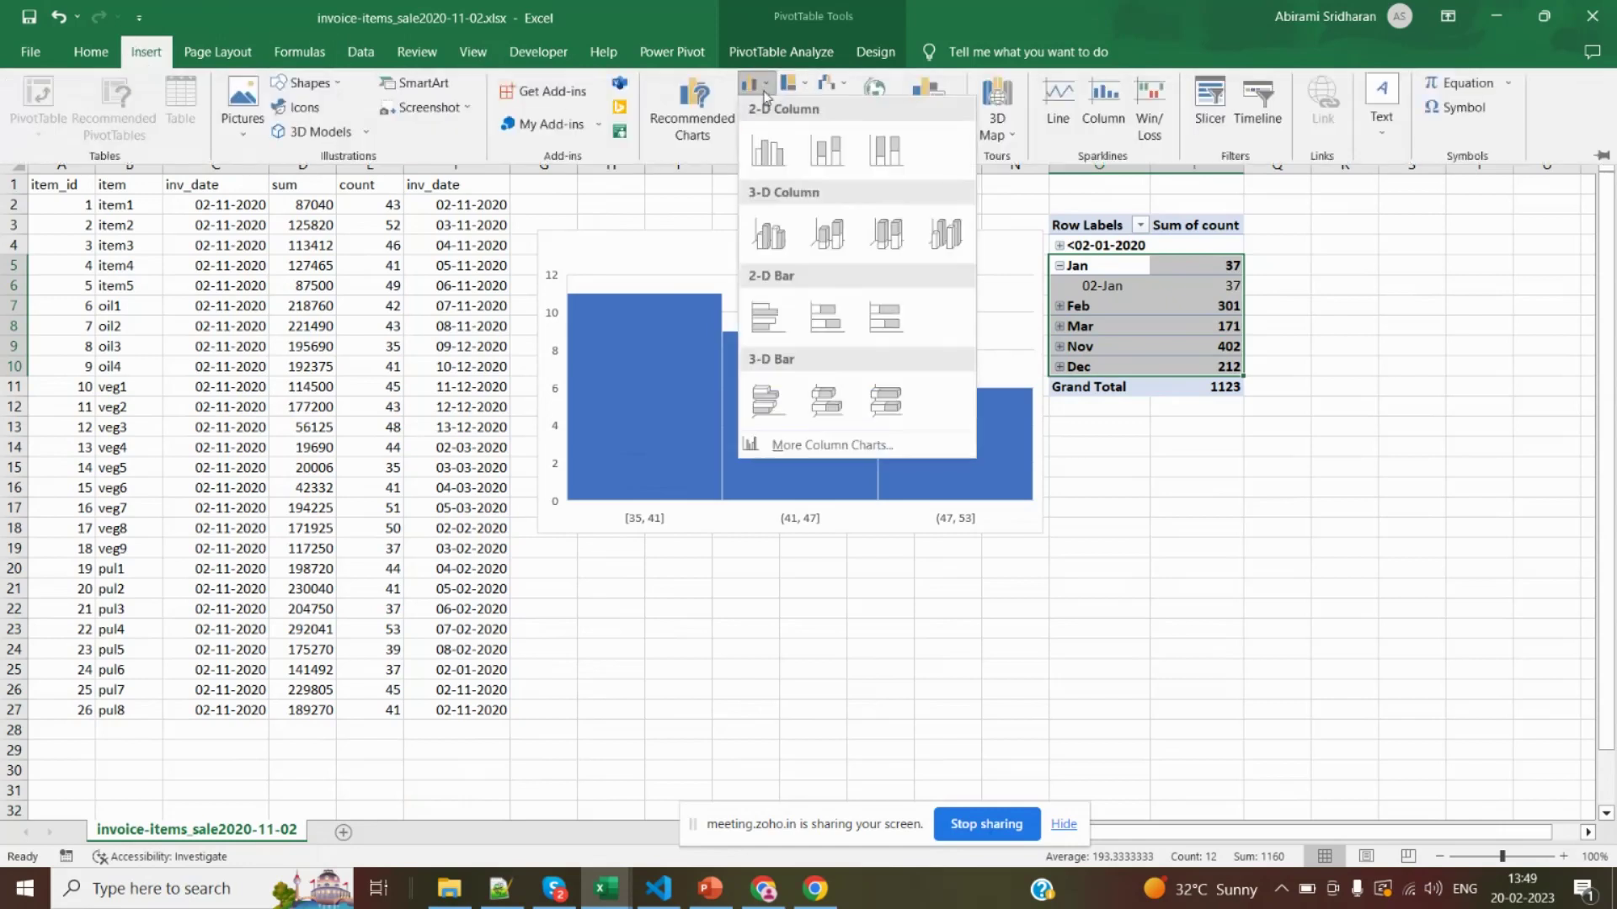
left_click(782, 171)
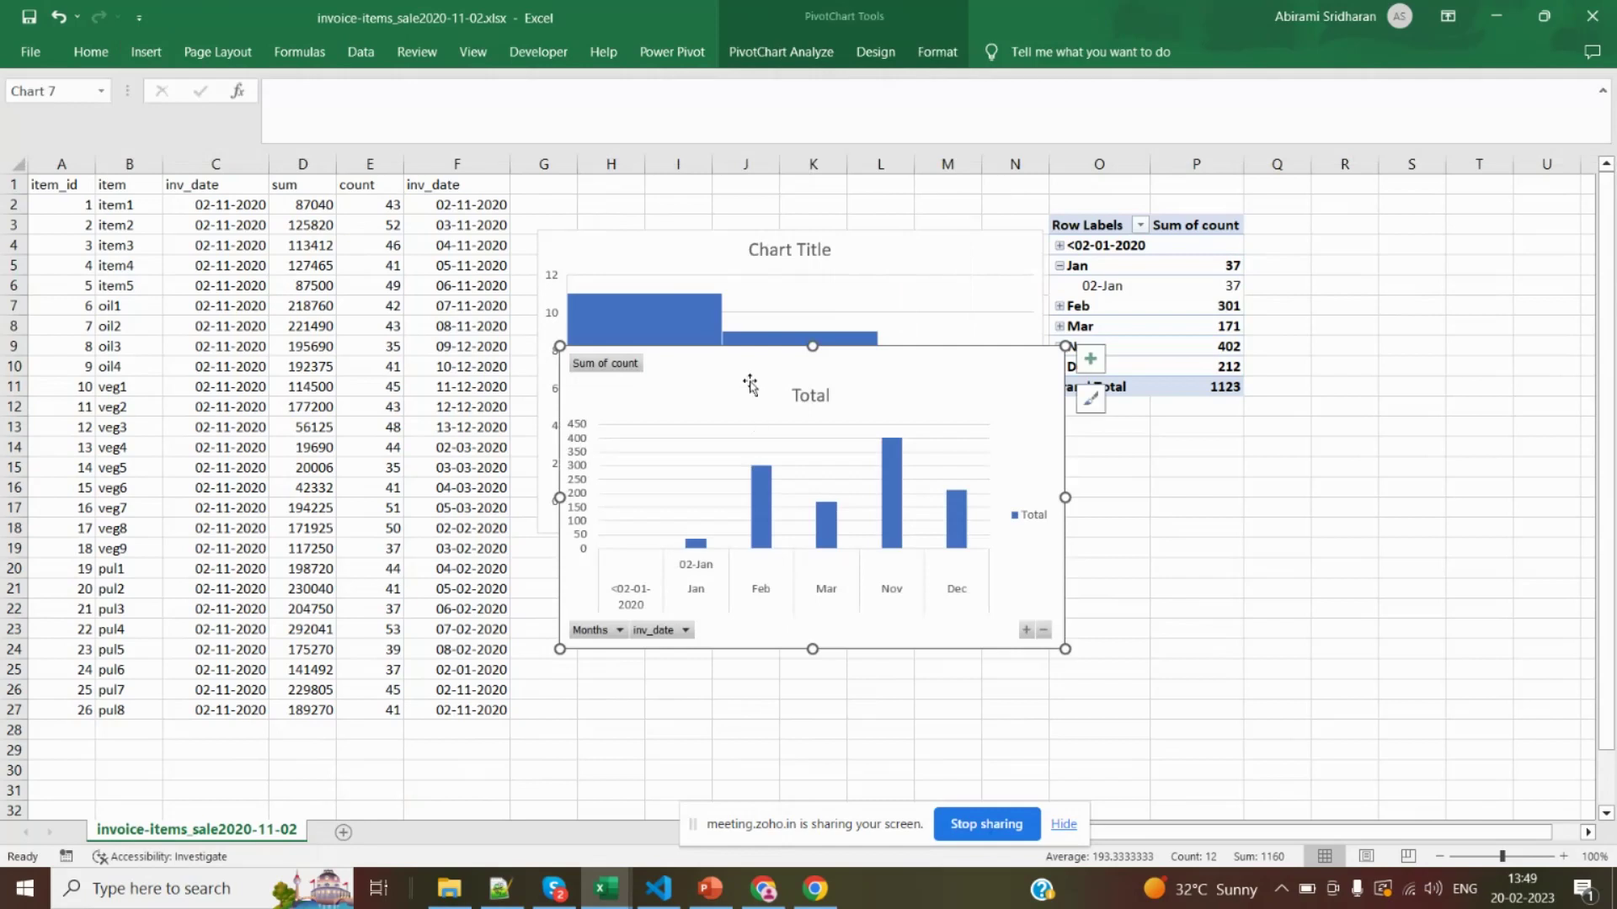
left_click_drag(749, 385, 850, 540)
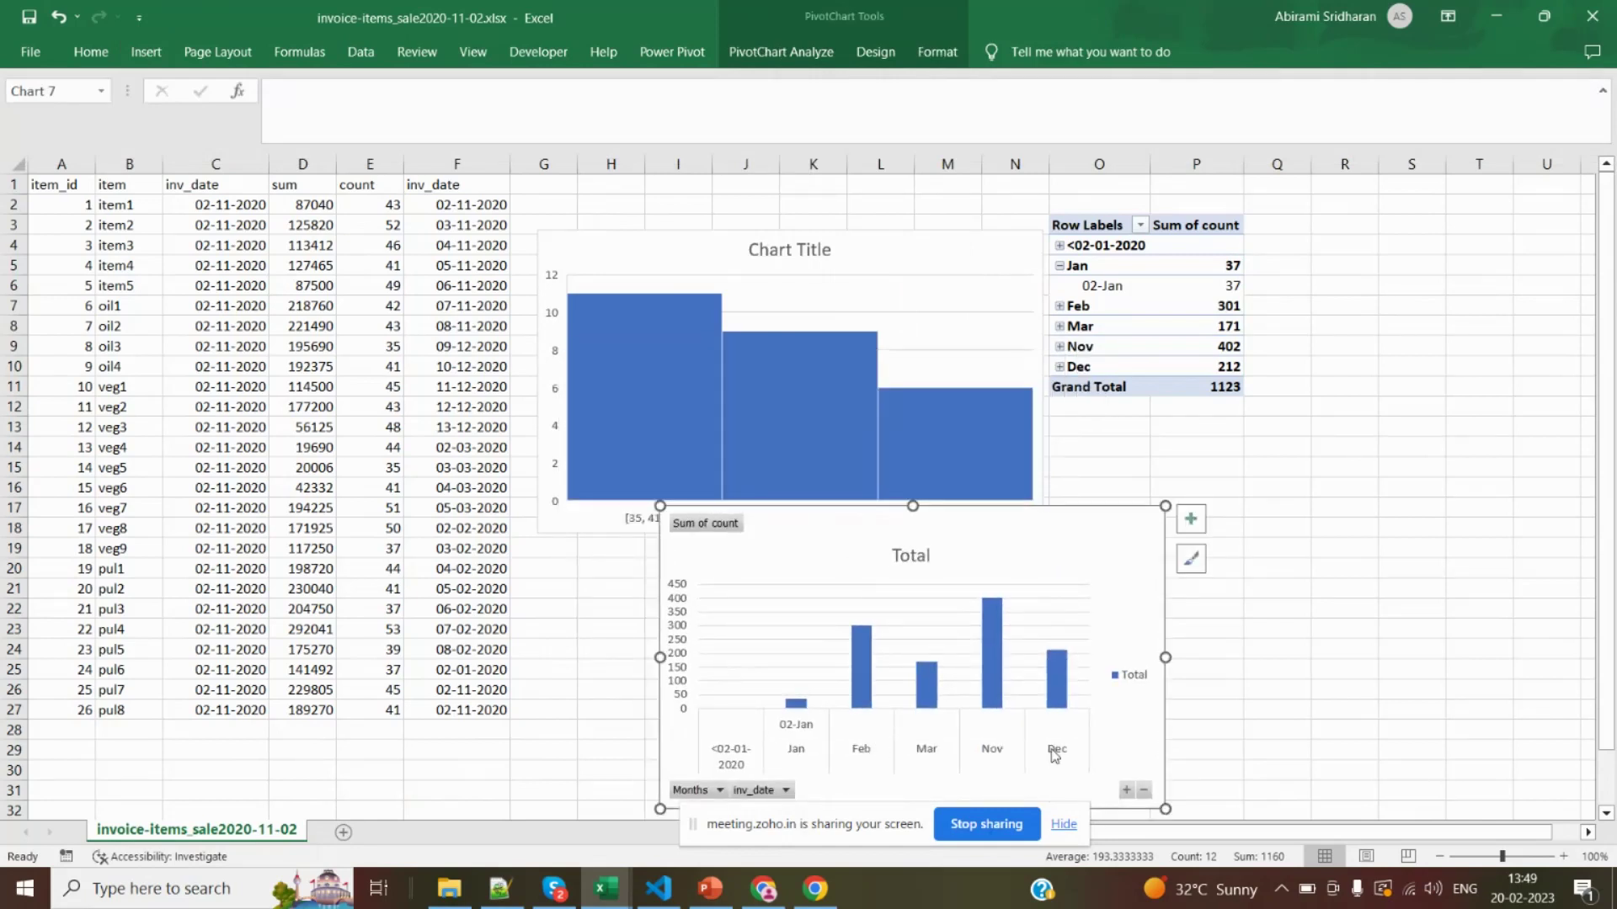
Filter the pivot chart by inv_date to show only 02-Jan
left_click(717, 790)
left_click(777, 797)
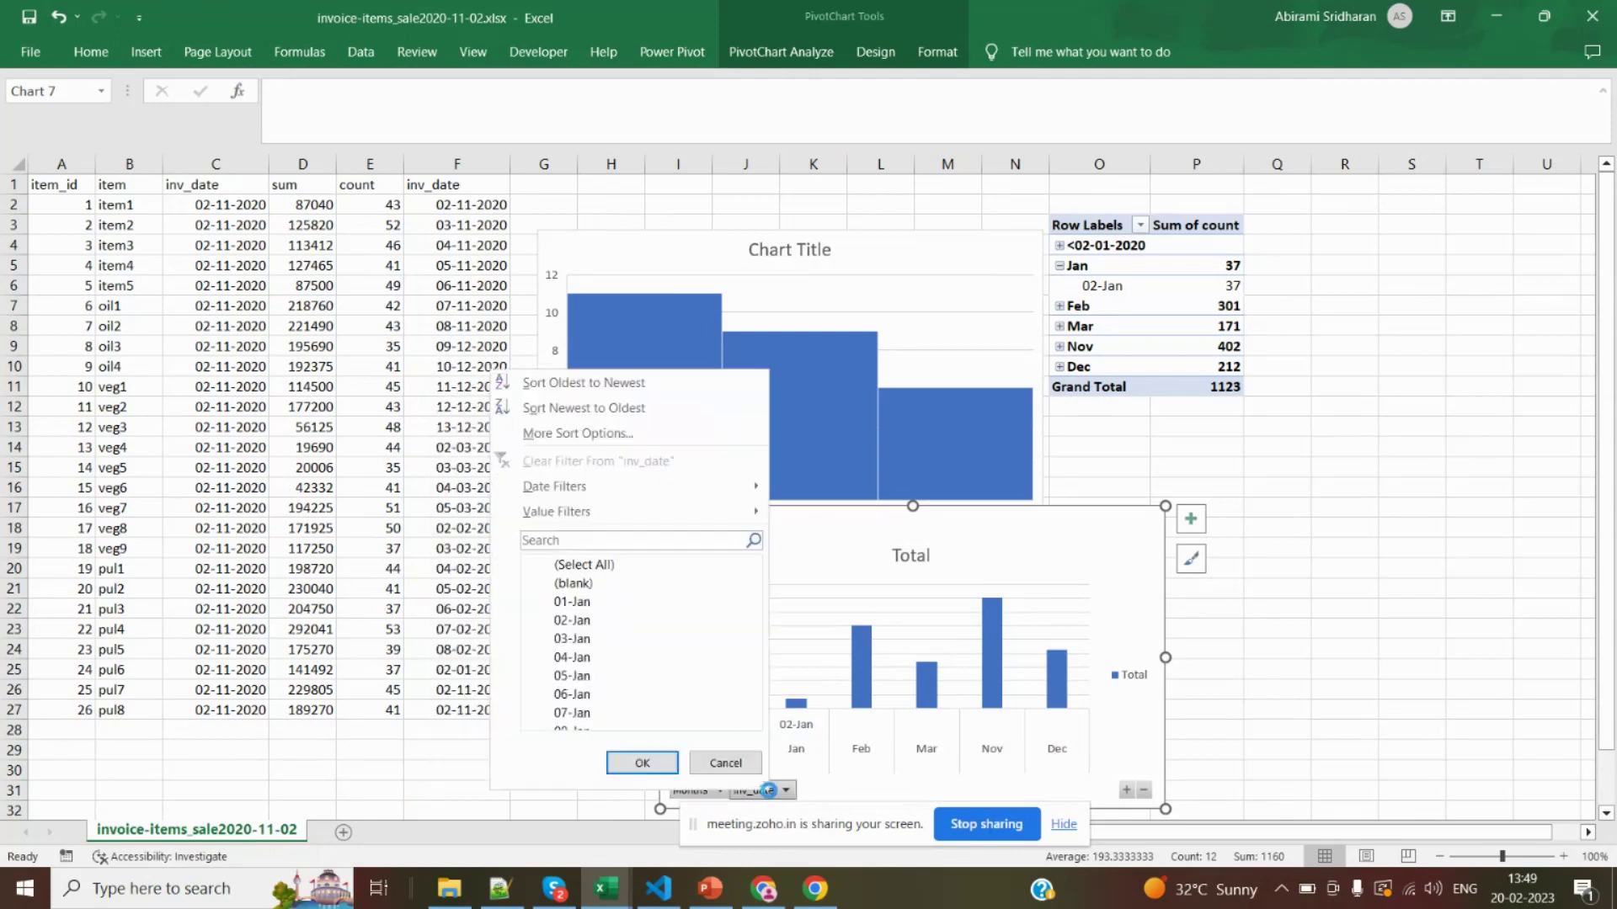
left_click(780, 793)
left_click(547, 565)
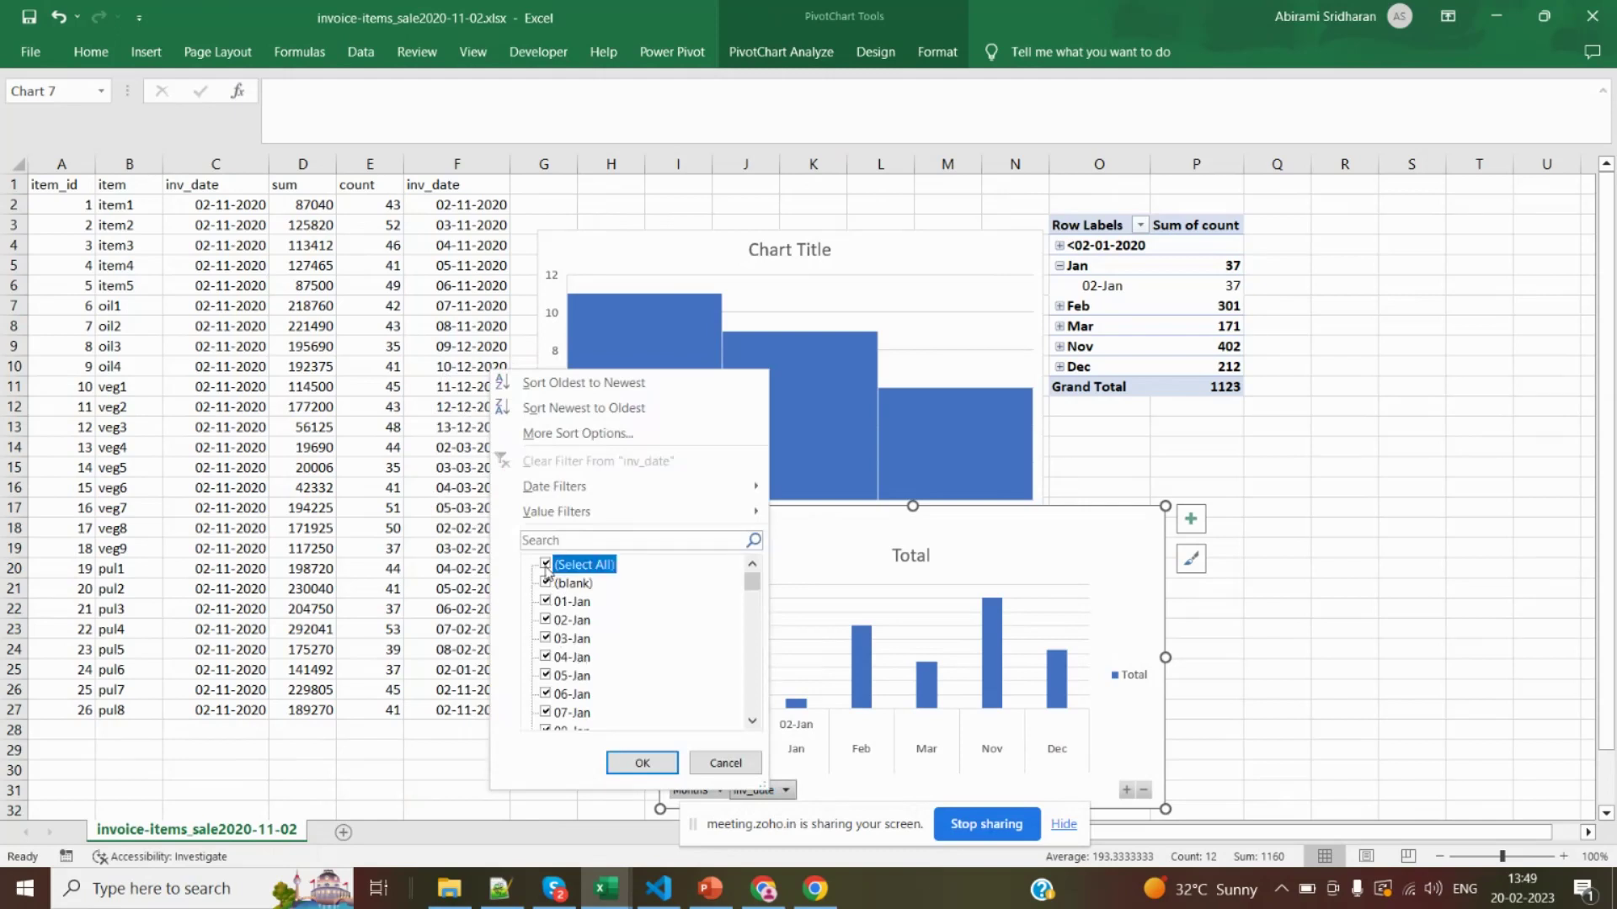
left_click(545, 620)
left_click(639, 763)
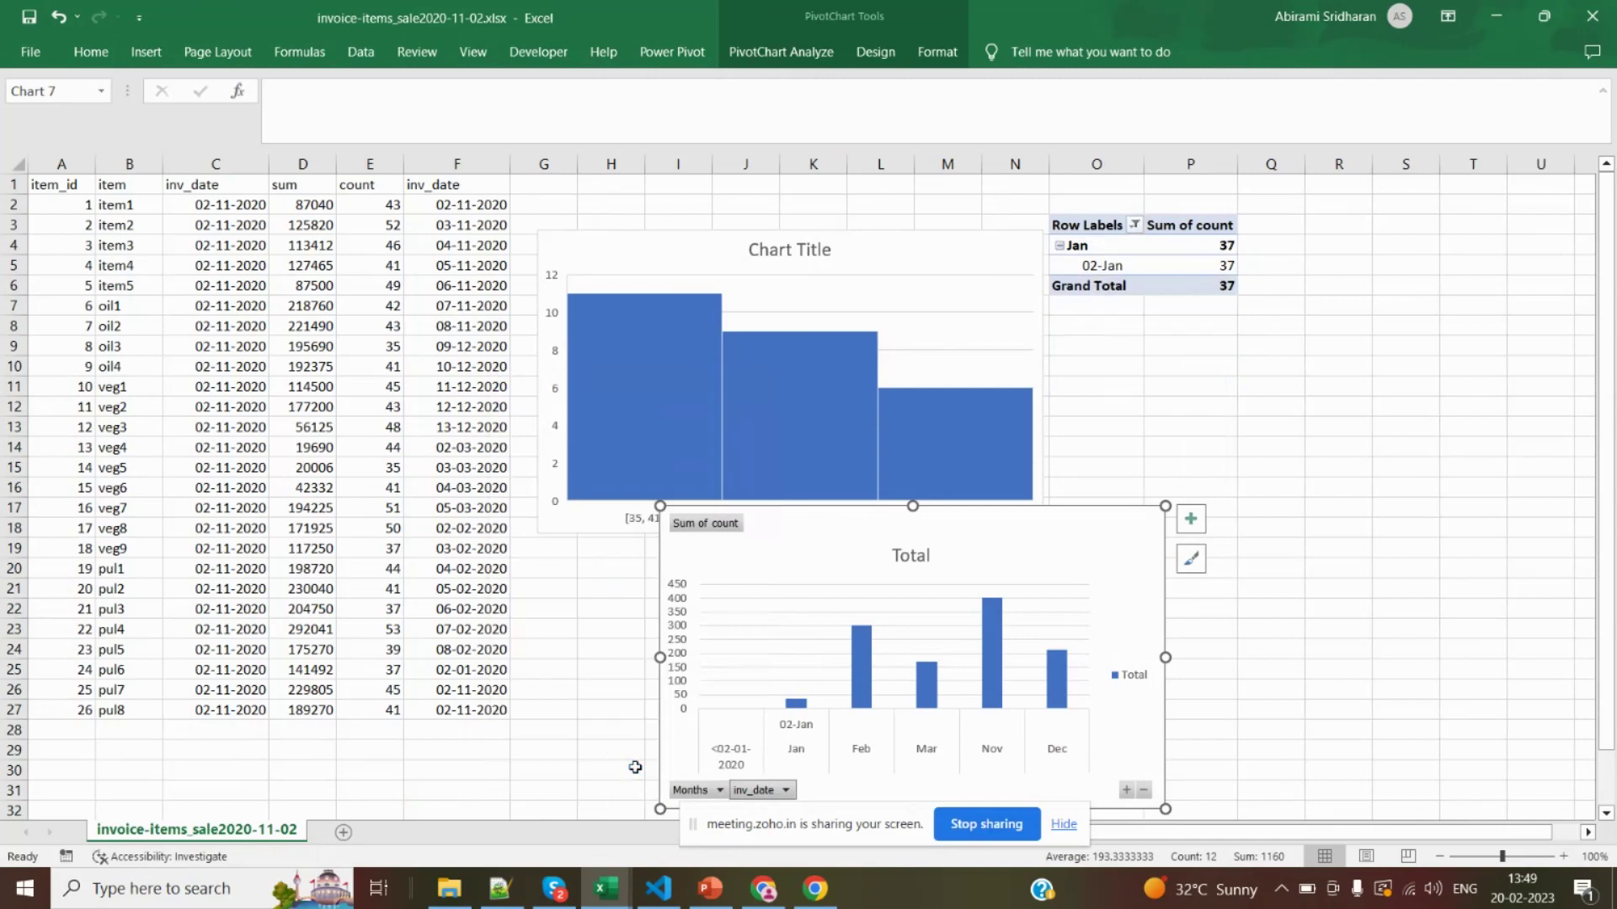
Select all dates again in the pivot chart's inv_date filter and look at the Months filter options
left_click(791, 790)
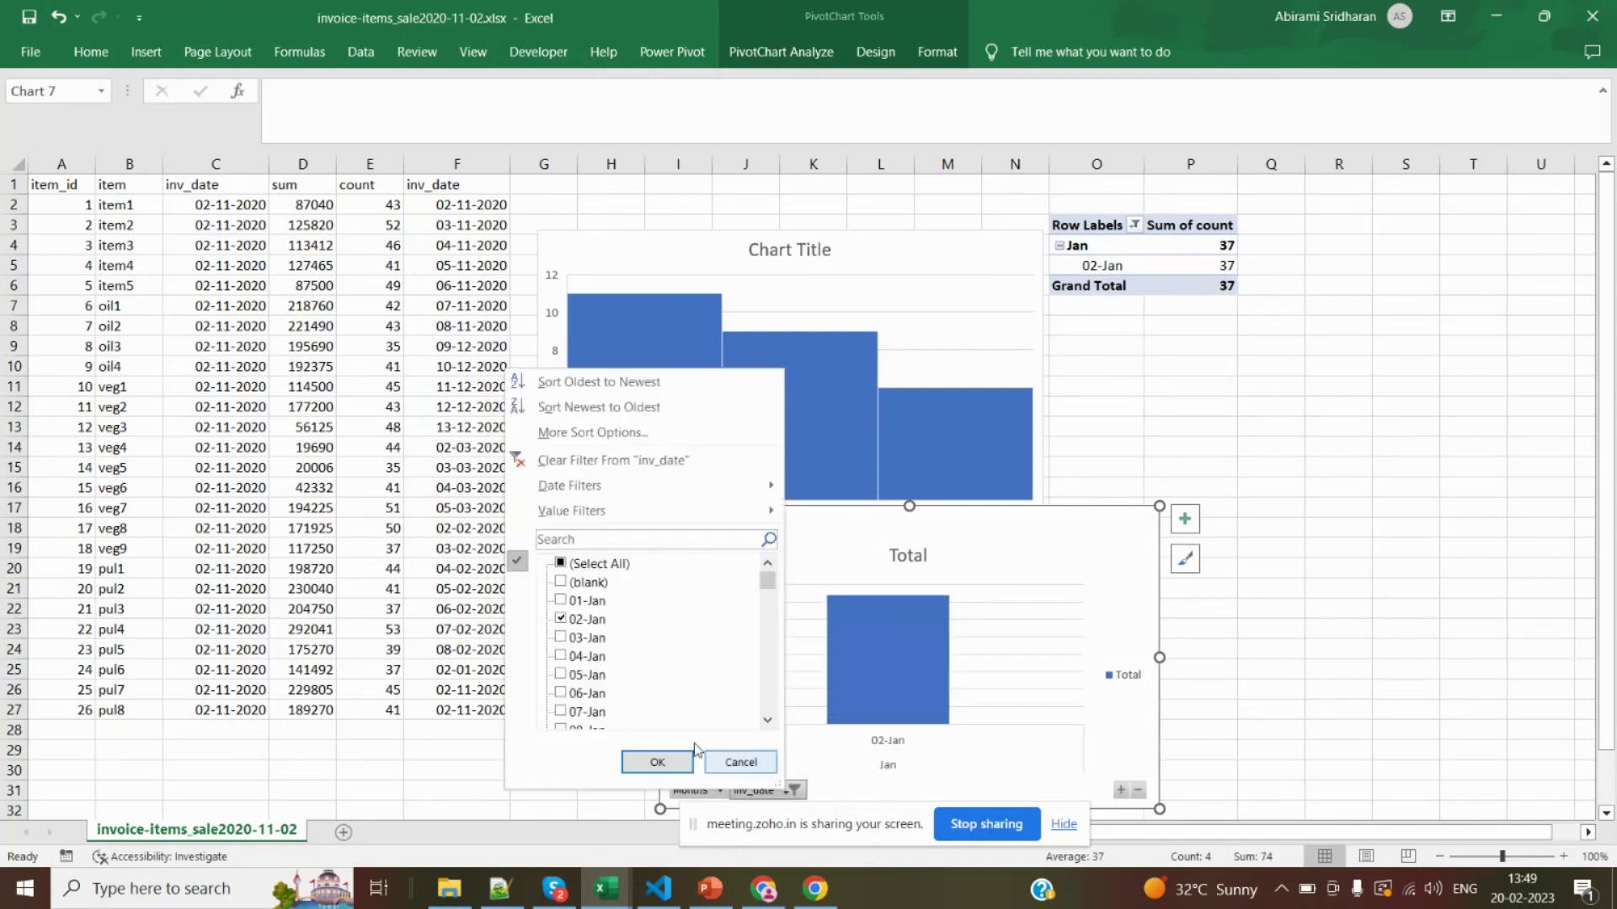
left_click(559, 564)
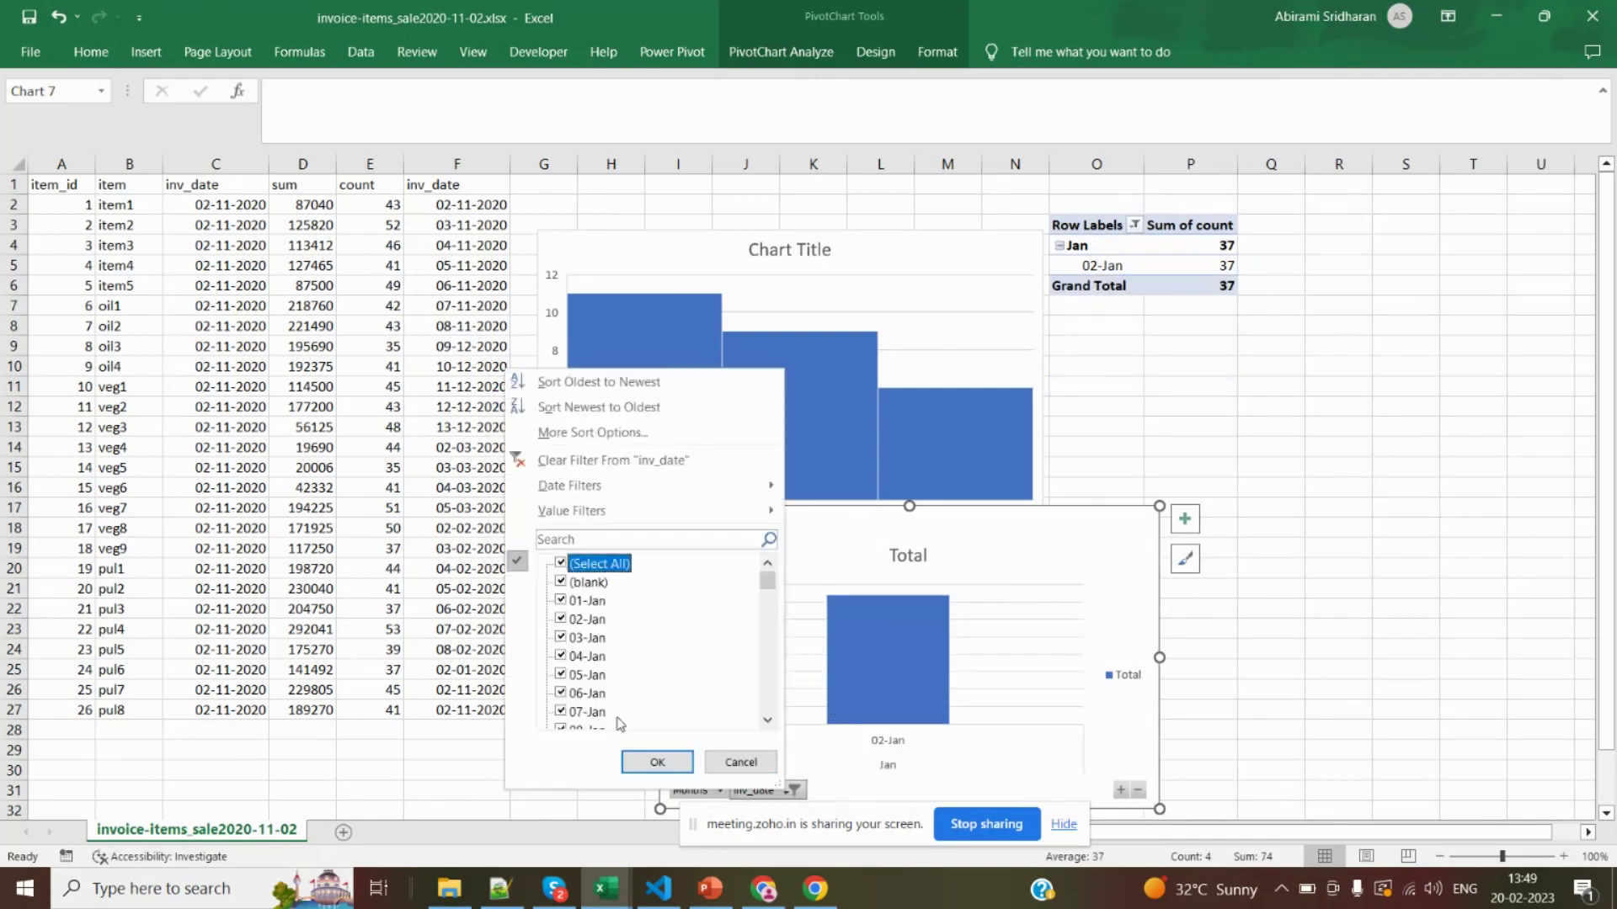
left_click(657, 762)
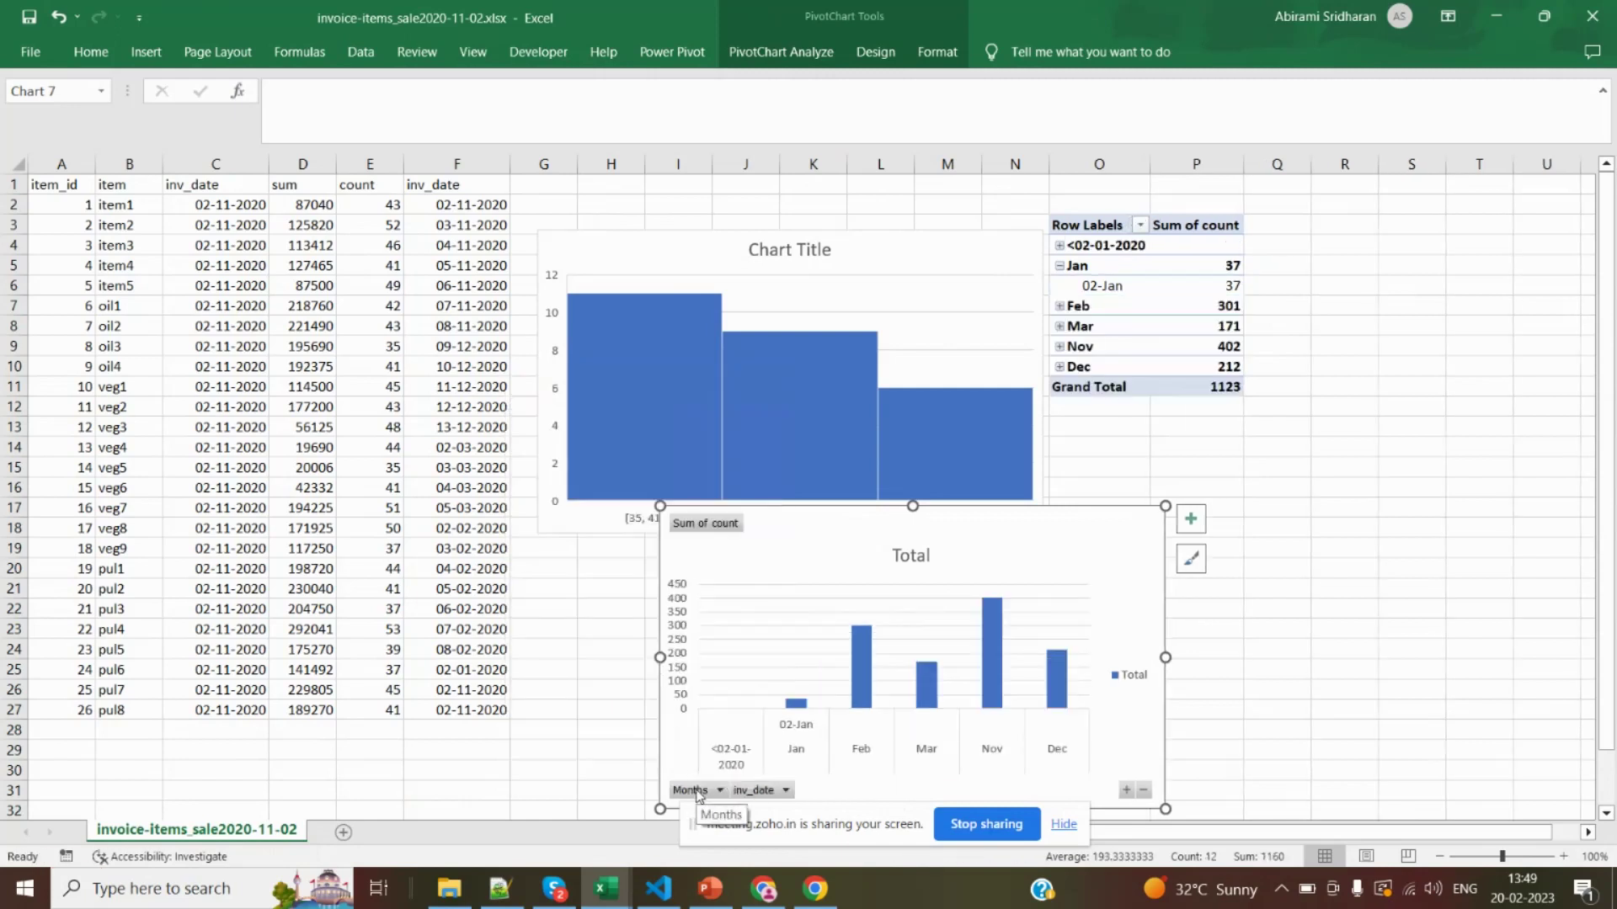
left_click(699, 791)
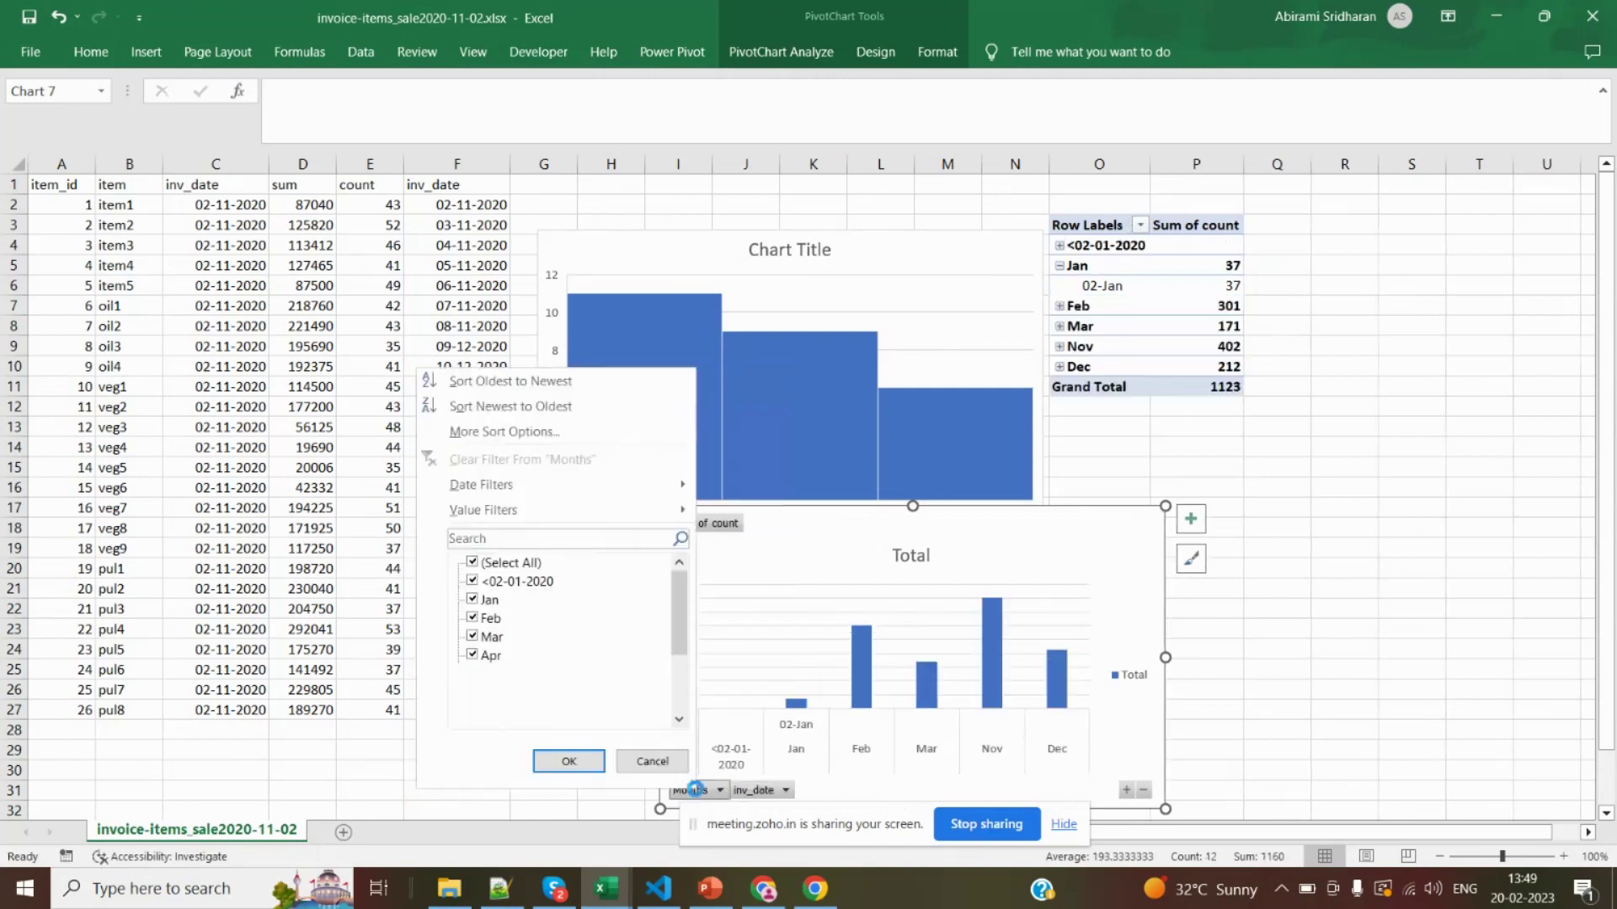
left_click(400, 758)
Change the invoice date in F2 to 02-11-2021 and undo the accidental clearing of F3
left_click(497, 210)
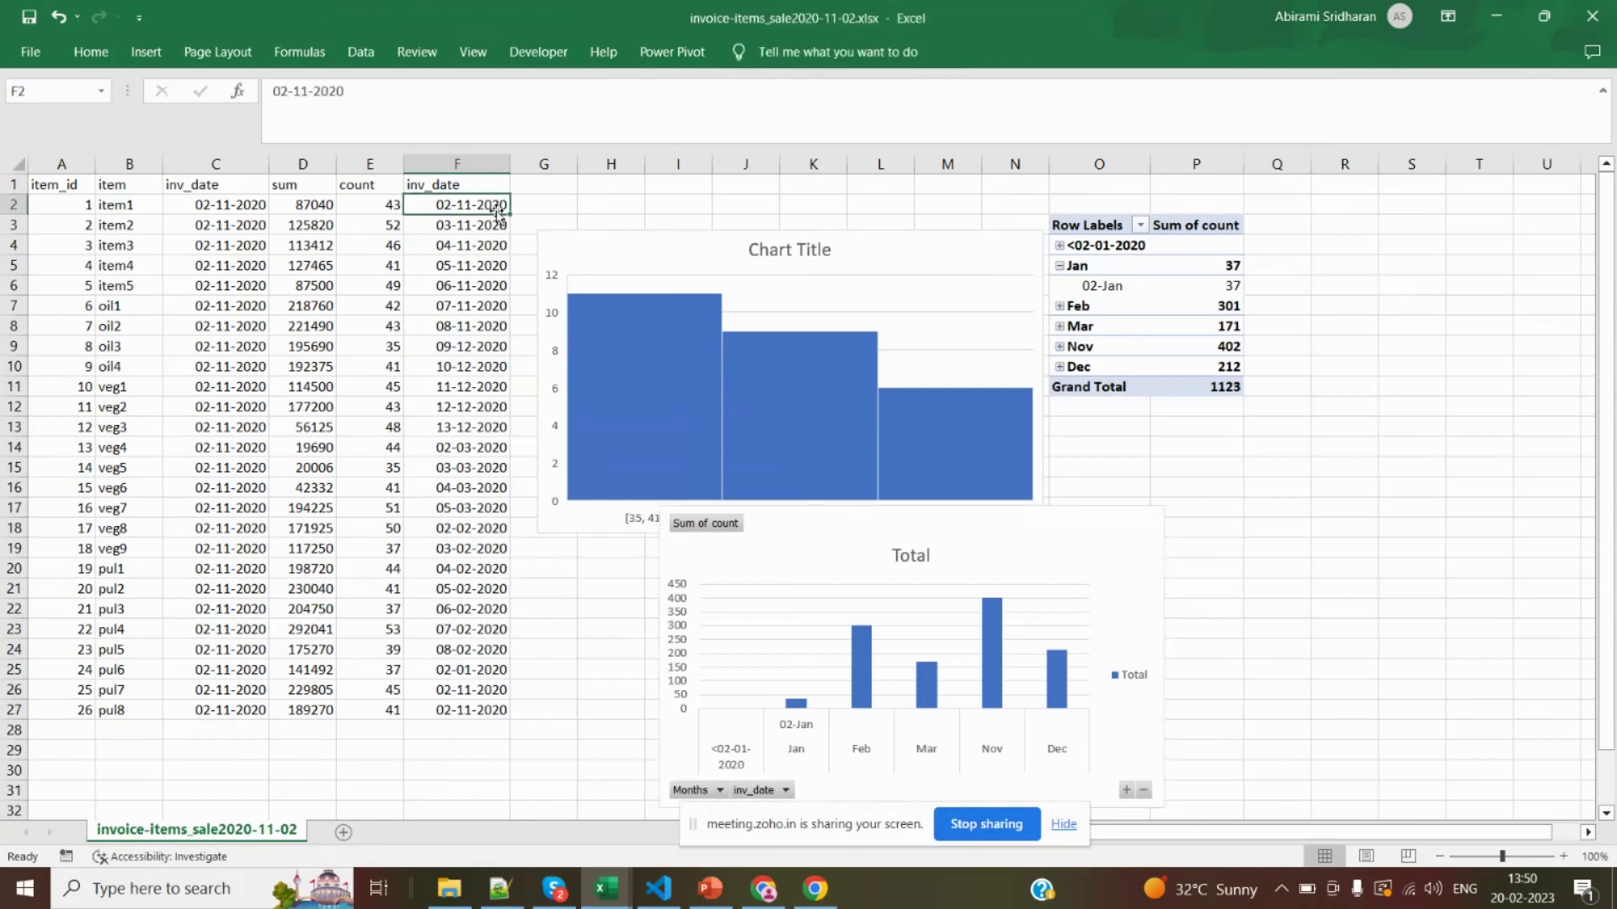
double_click(503, 206)
key("BackSpace")
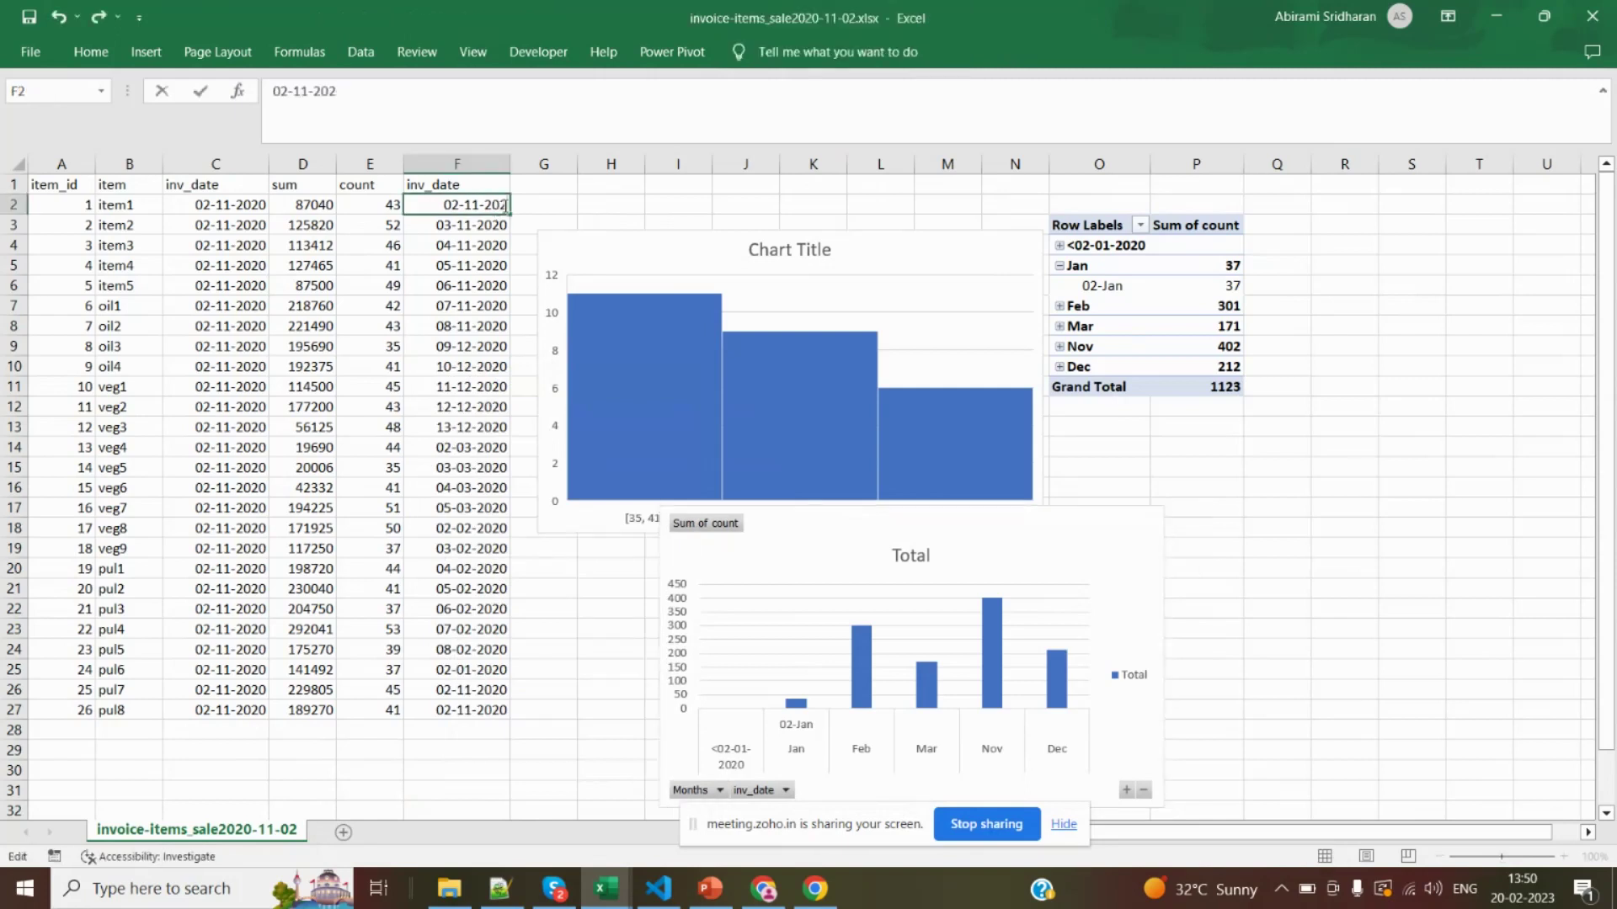
type("1")
key("Return")
key("BackSpace")
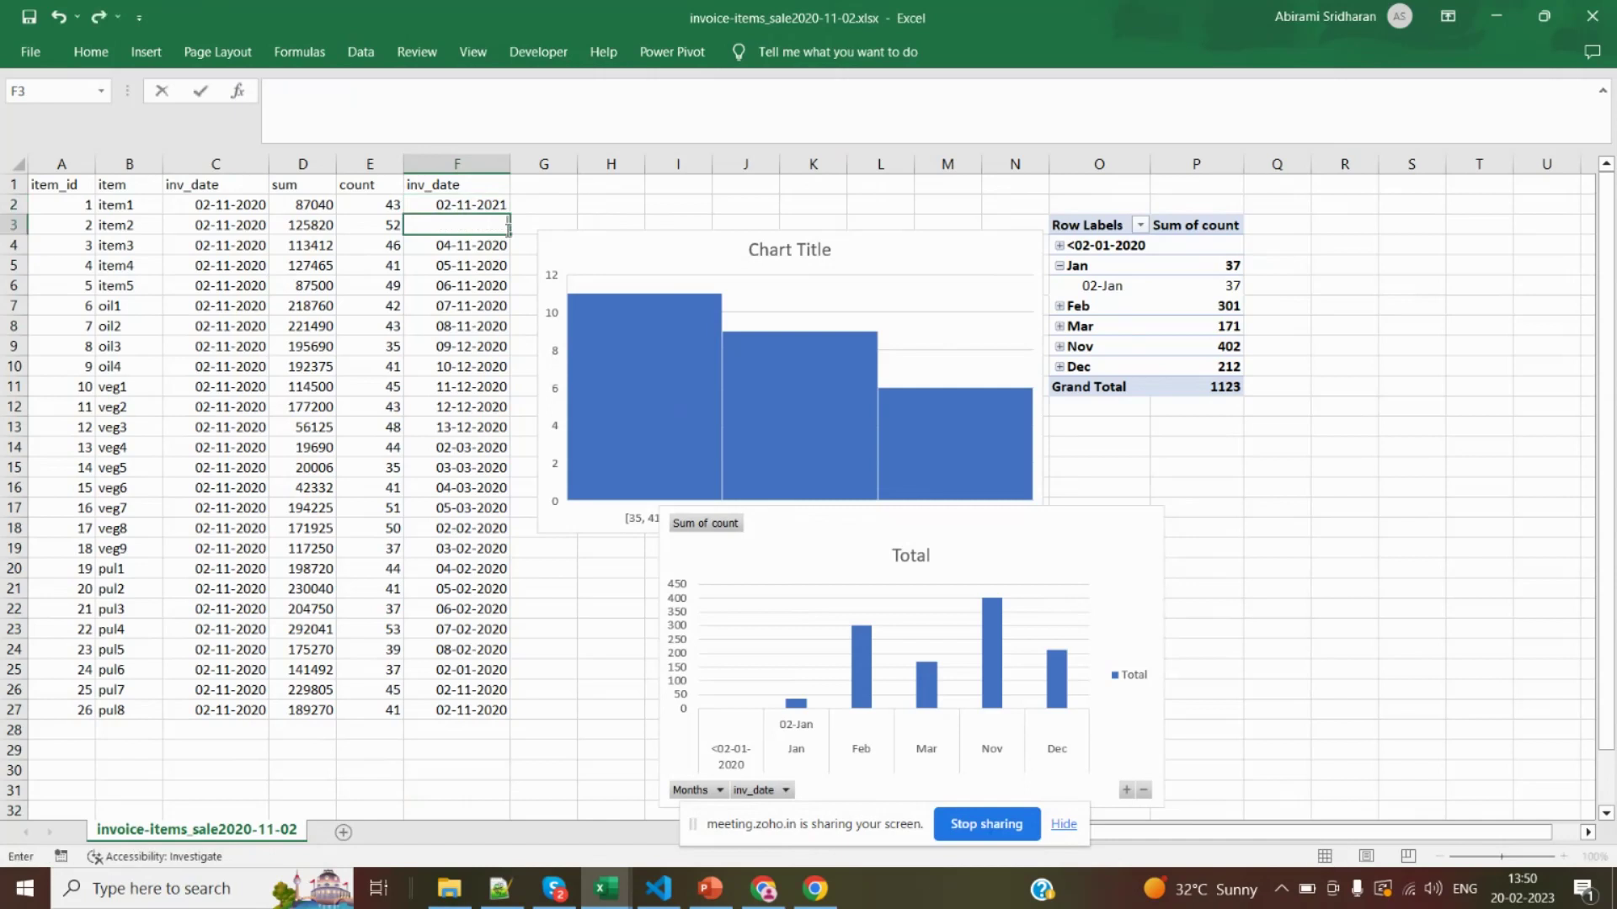
key("ctrl+z")
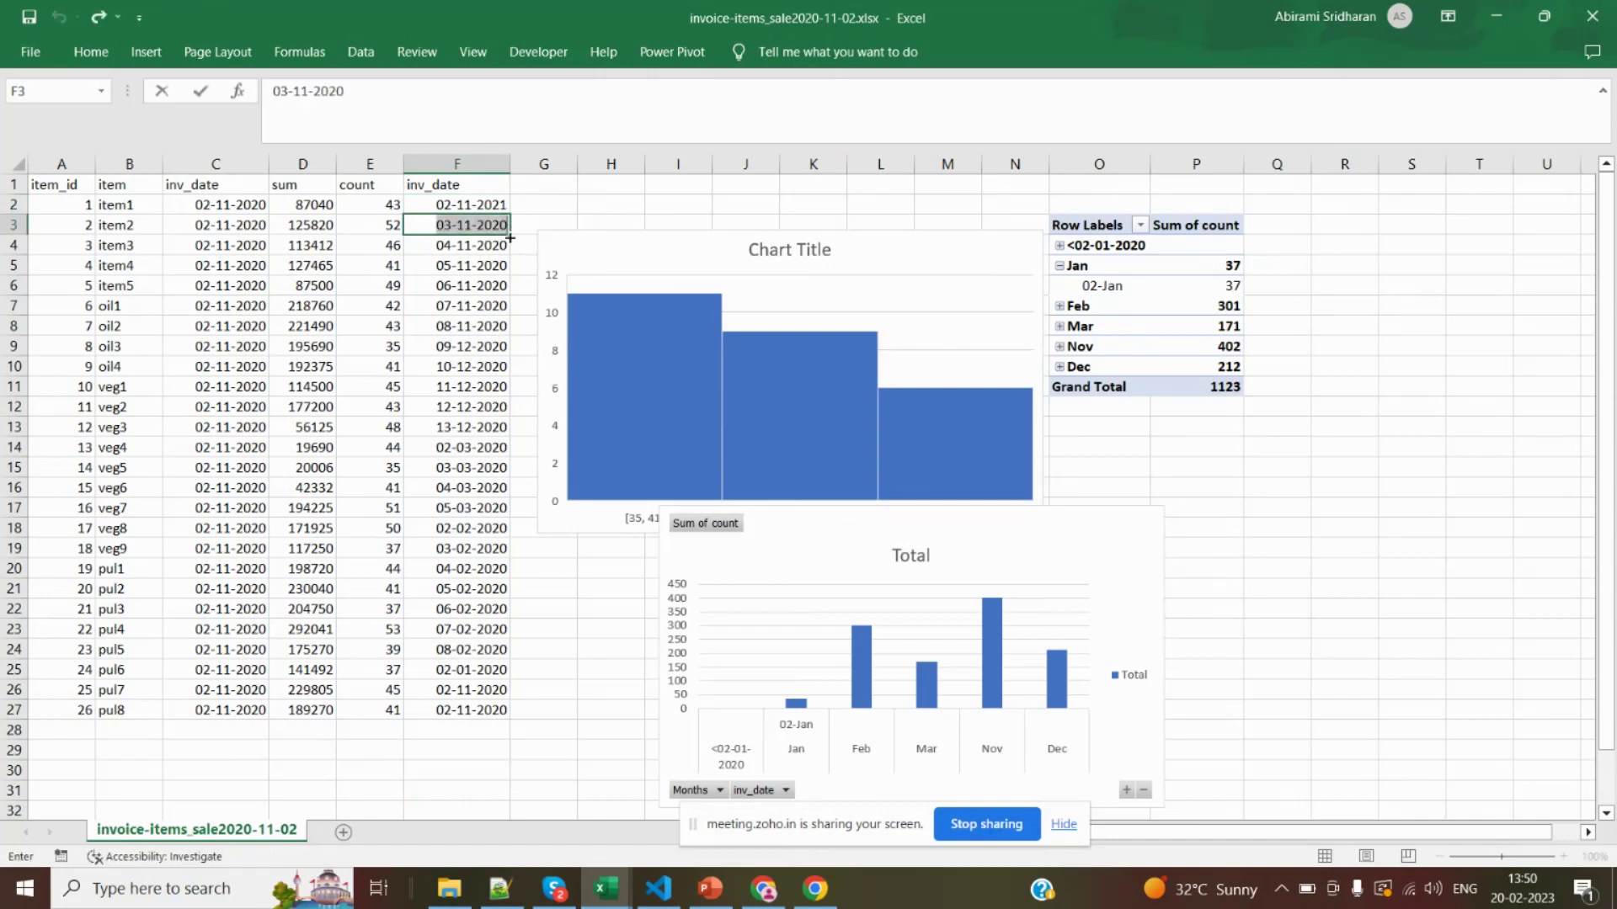
Expand the Feb and Mar groups in the invoice pivot table to individual dates, and collapse Feb again
key("Escape")
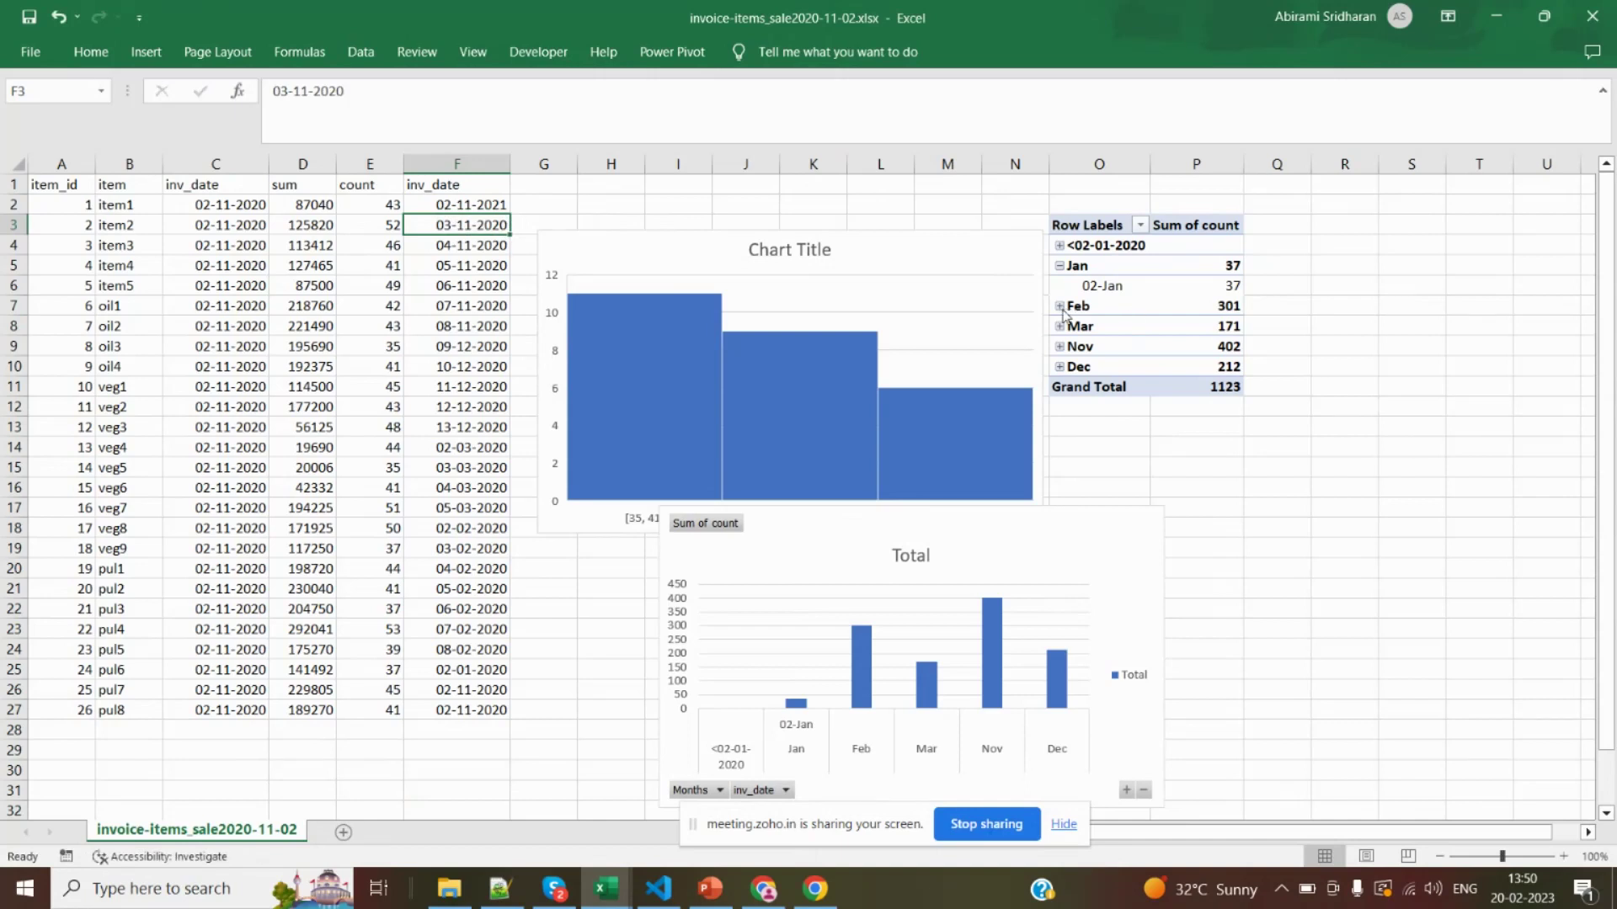
left_click(1060, 307)
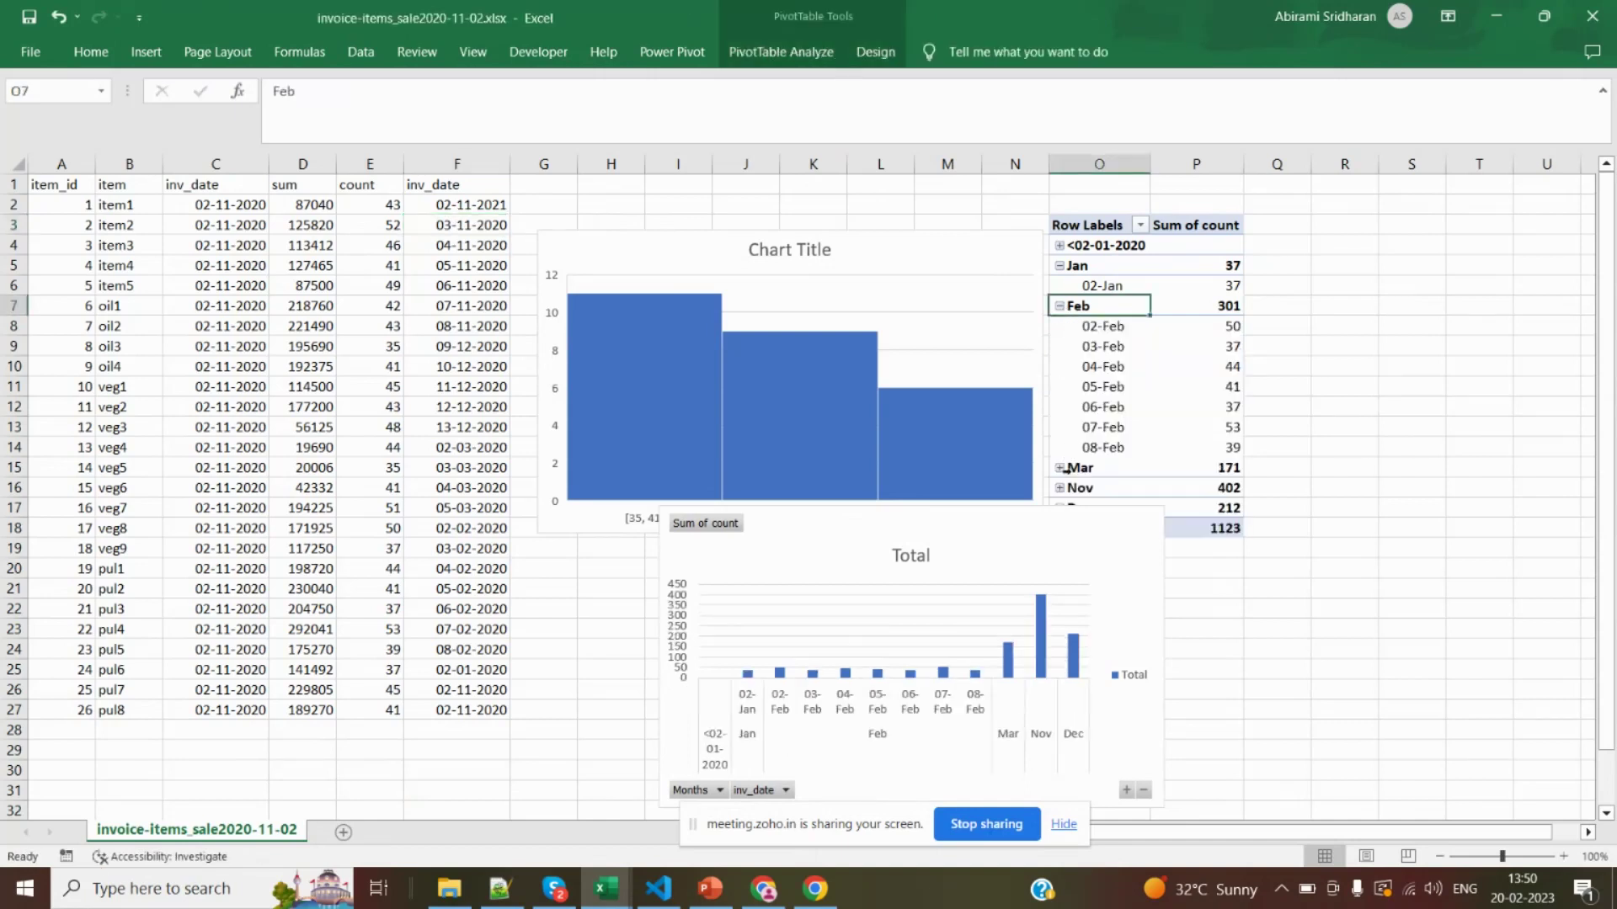
left_click(1060, 469)
left_click(1060, 472)
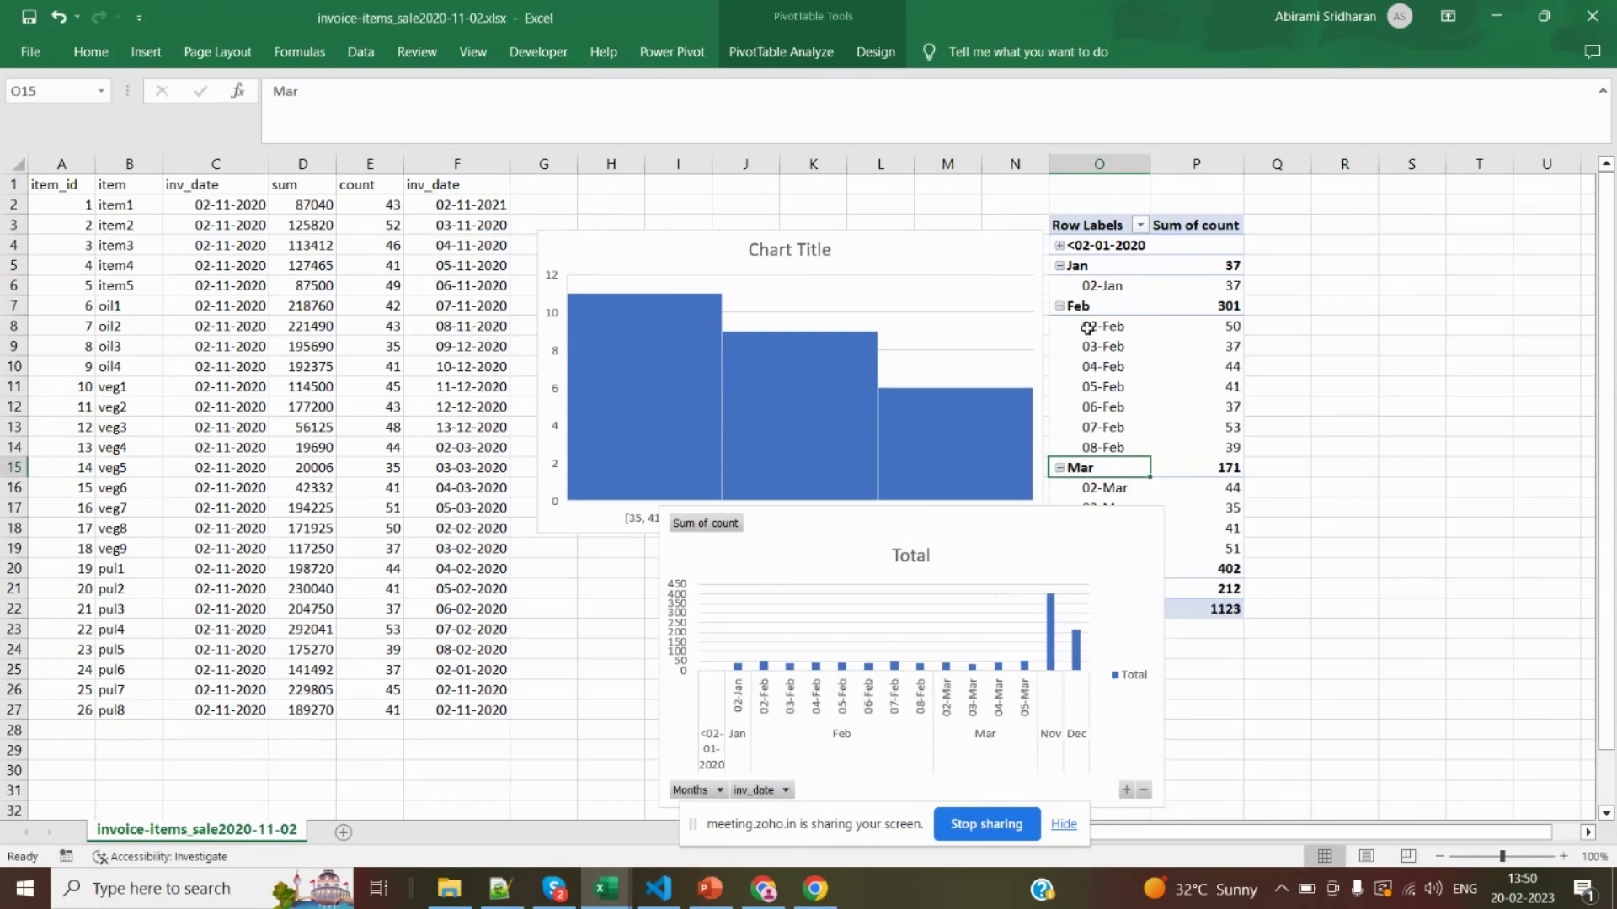
left_click(1059, 308)
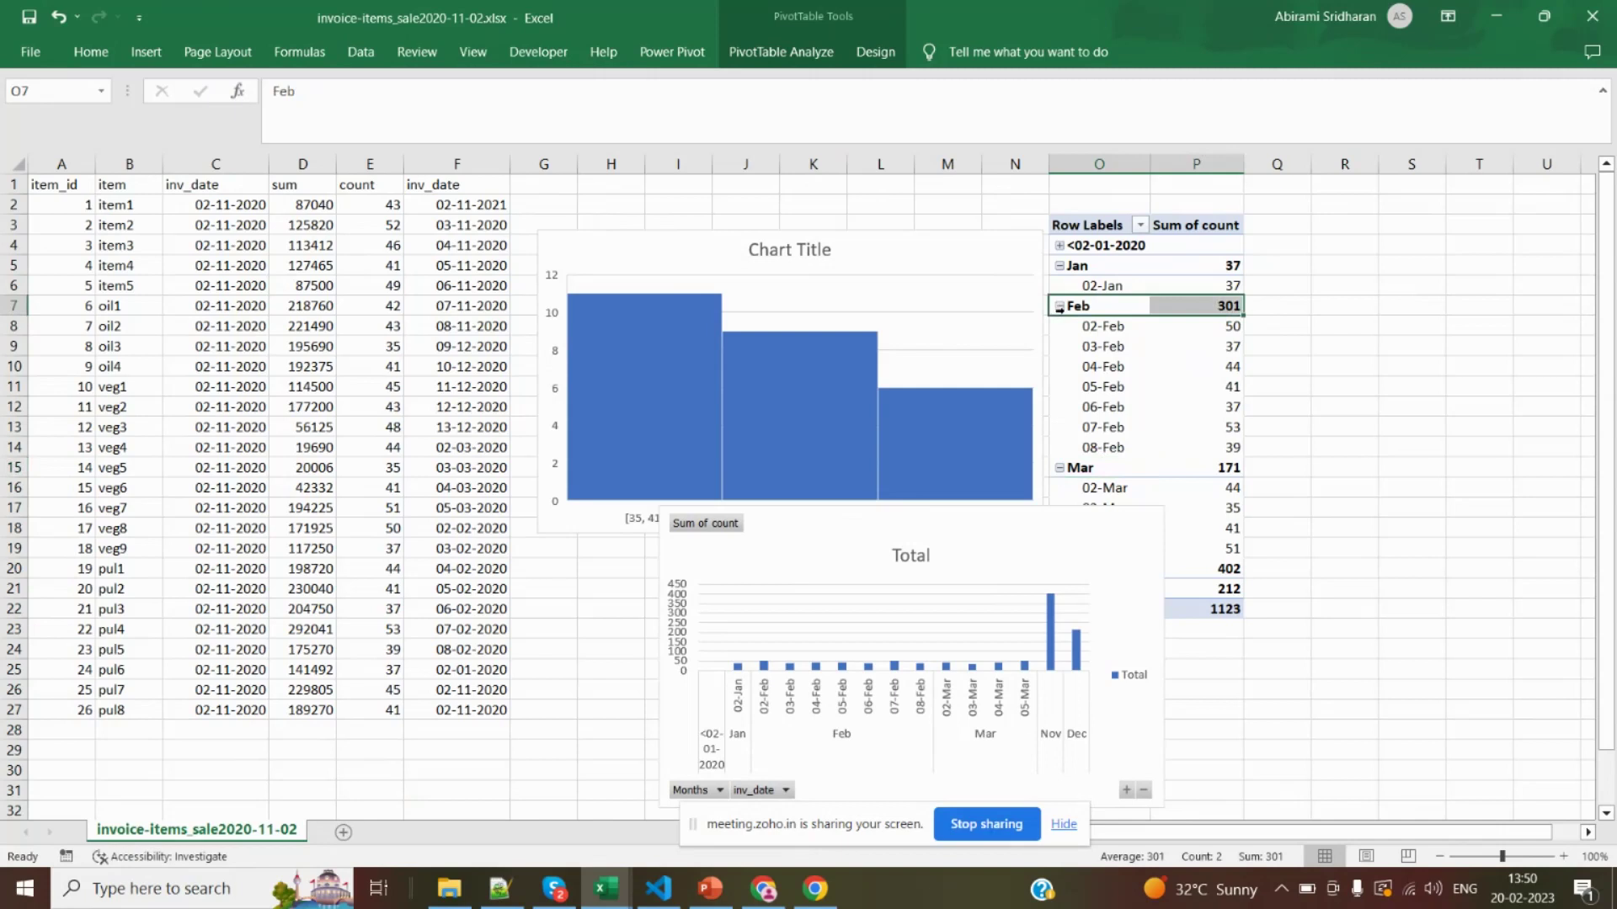
left_click(1059, 308)
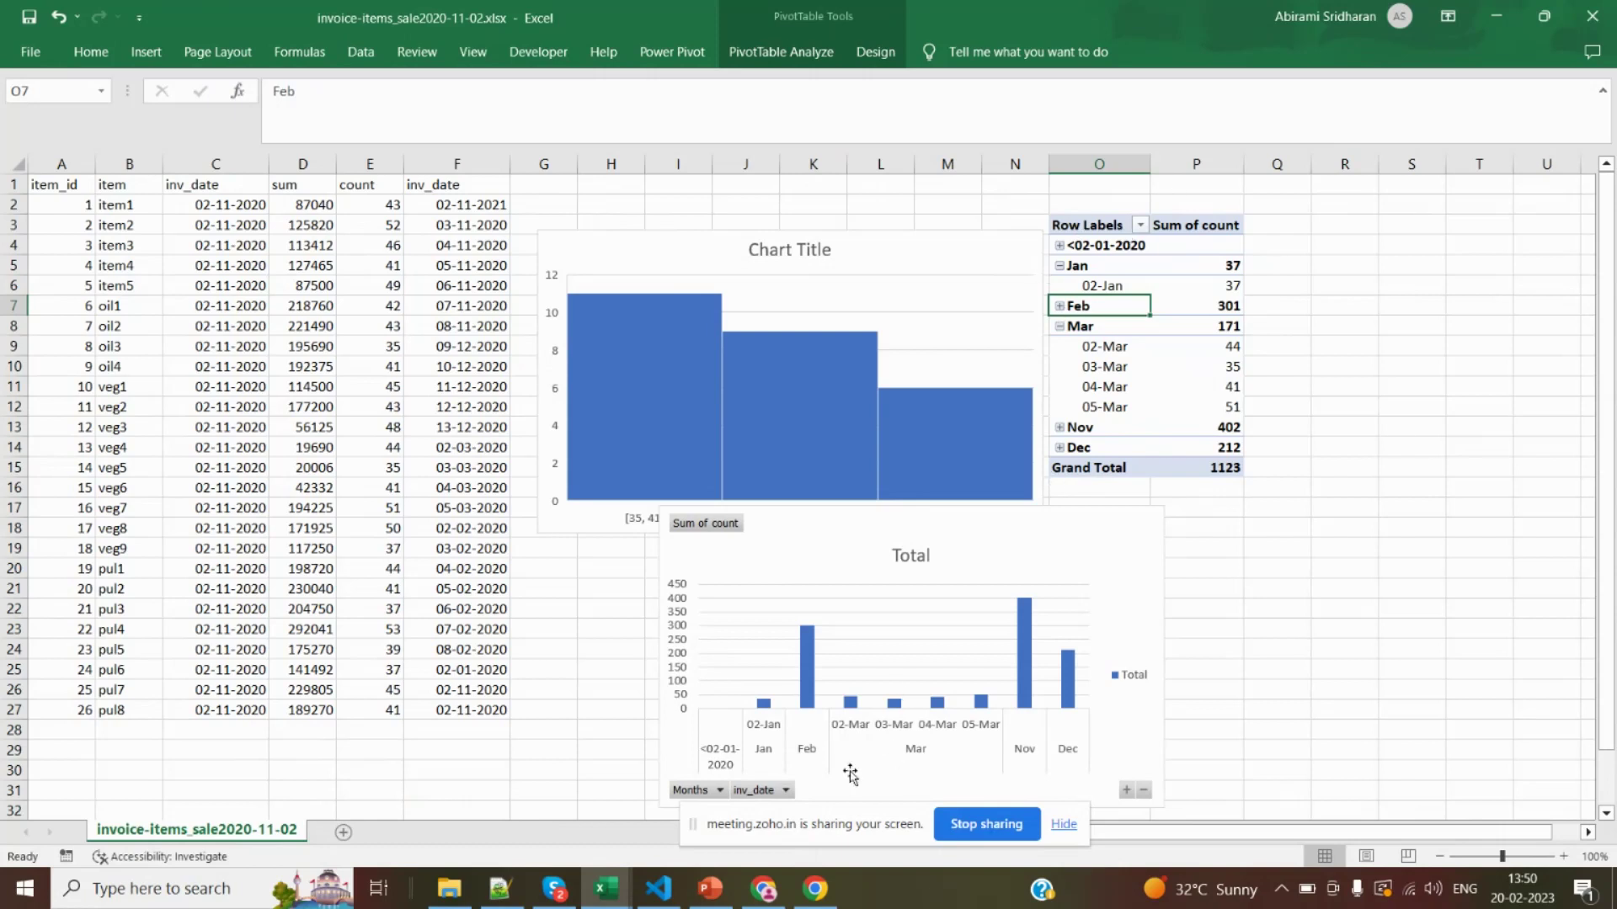
Switch to bookdetails.xlsx to look at its genre pivot chart, and return to the invoice workbook
key("alt+Tab")
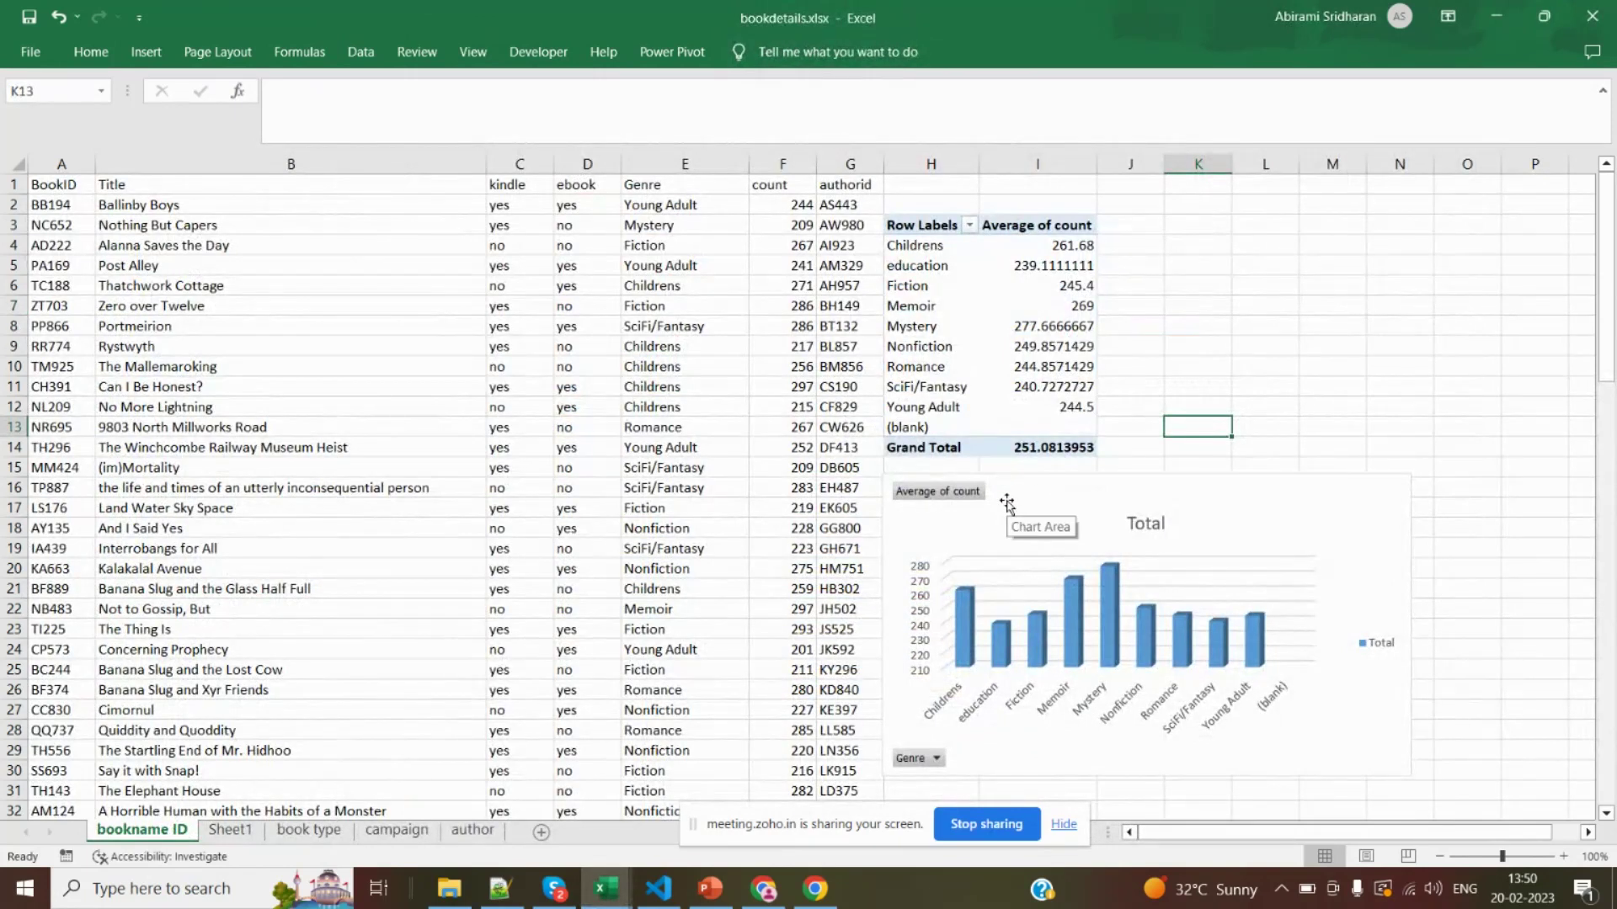
left_click(1007, 503)
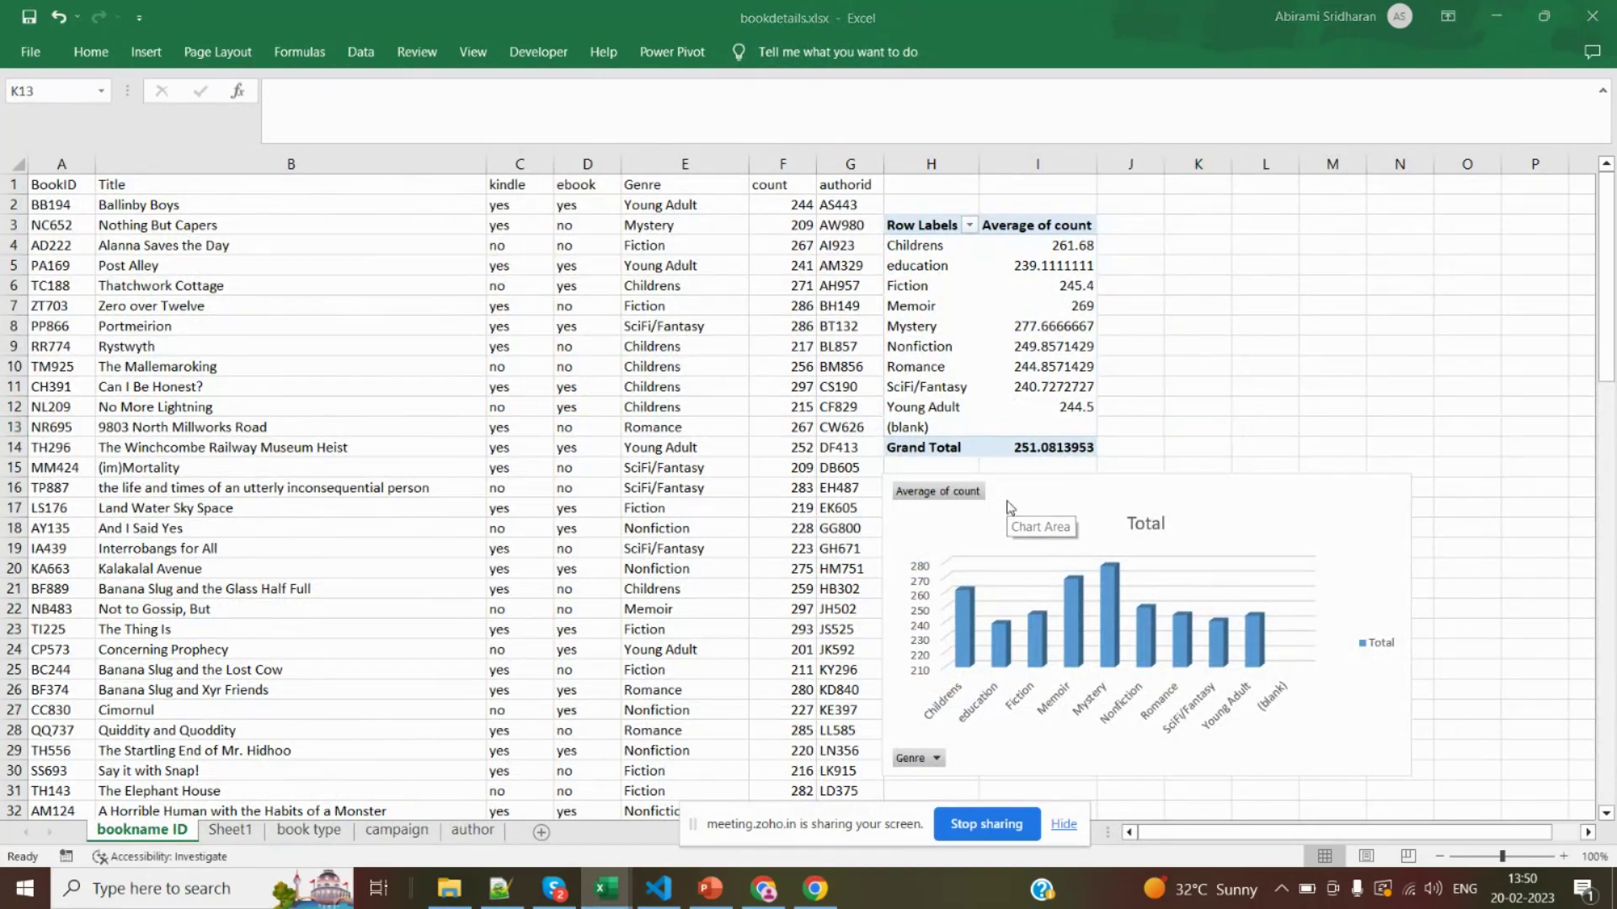
key("alt+Tab")
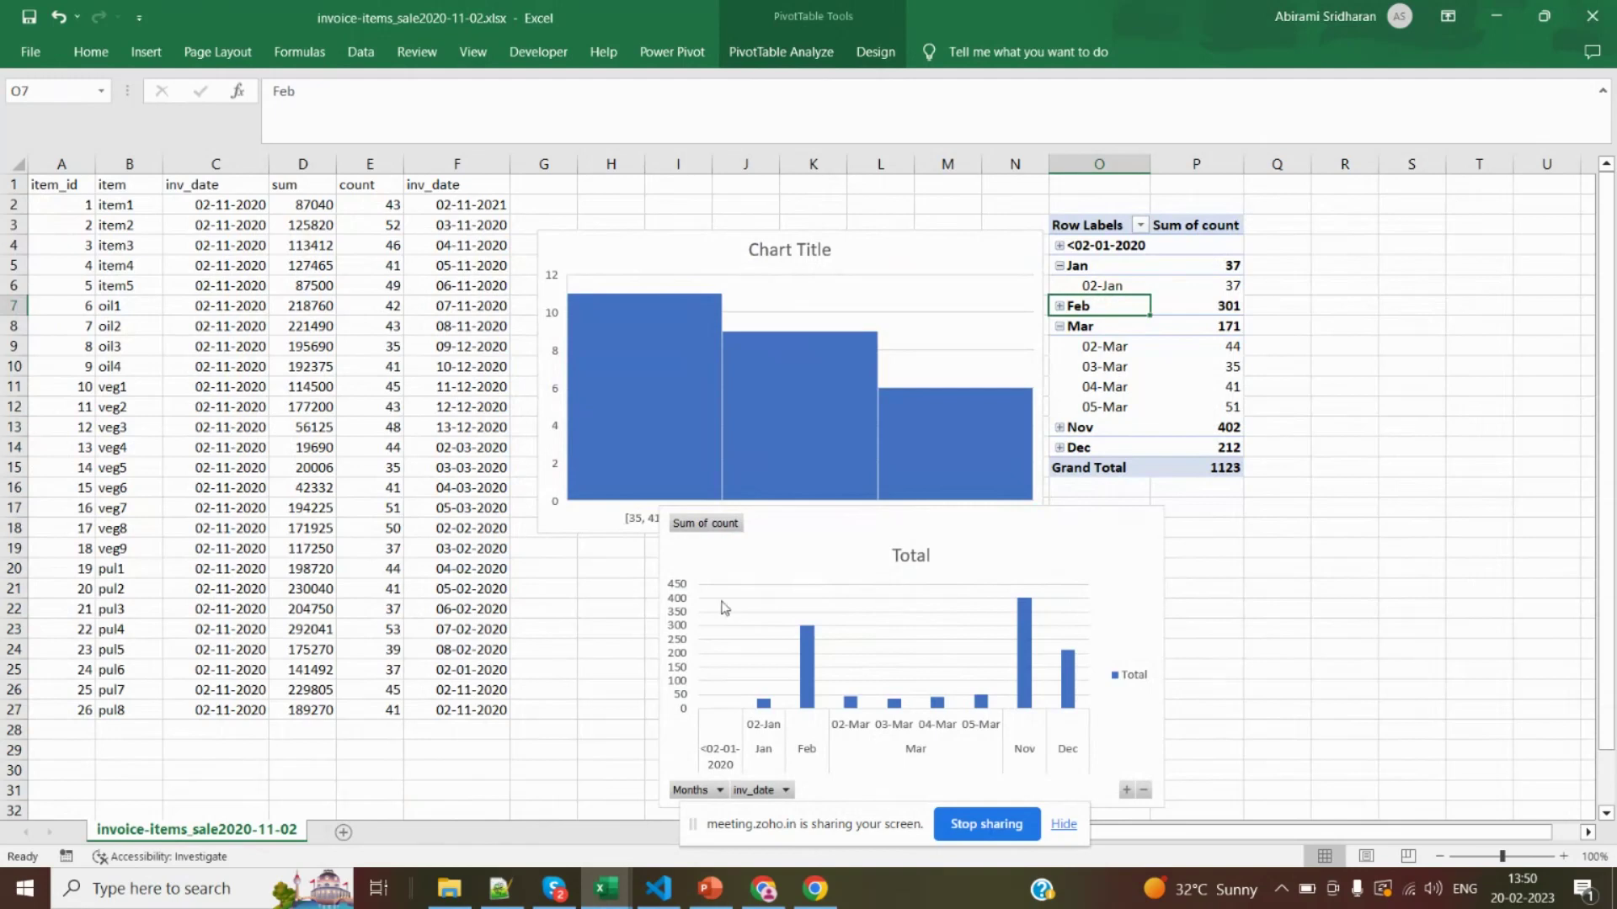
Move the Total pivot chart so it sits directly beneath the histogram, and check the meeting's Q&A in the browser
left_click(680, 588)
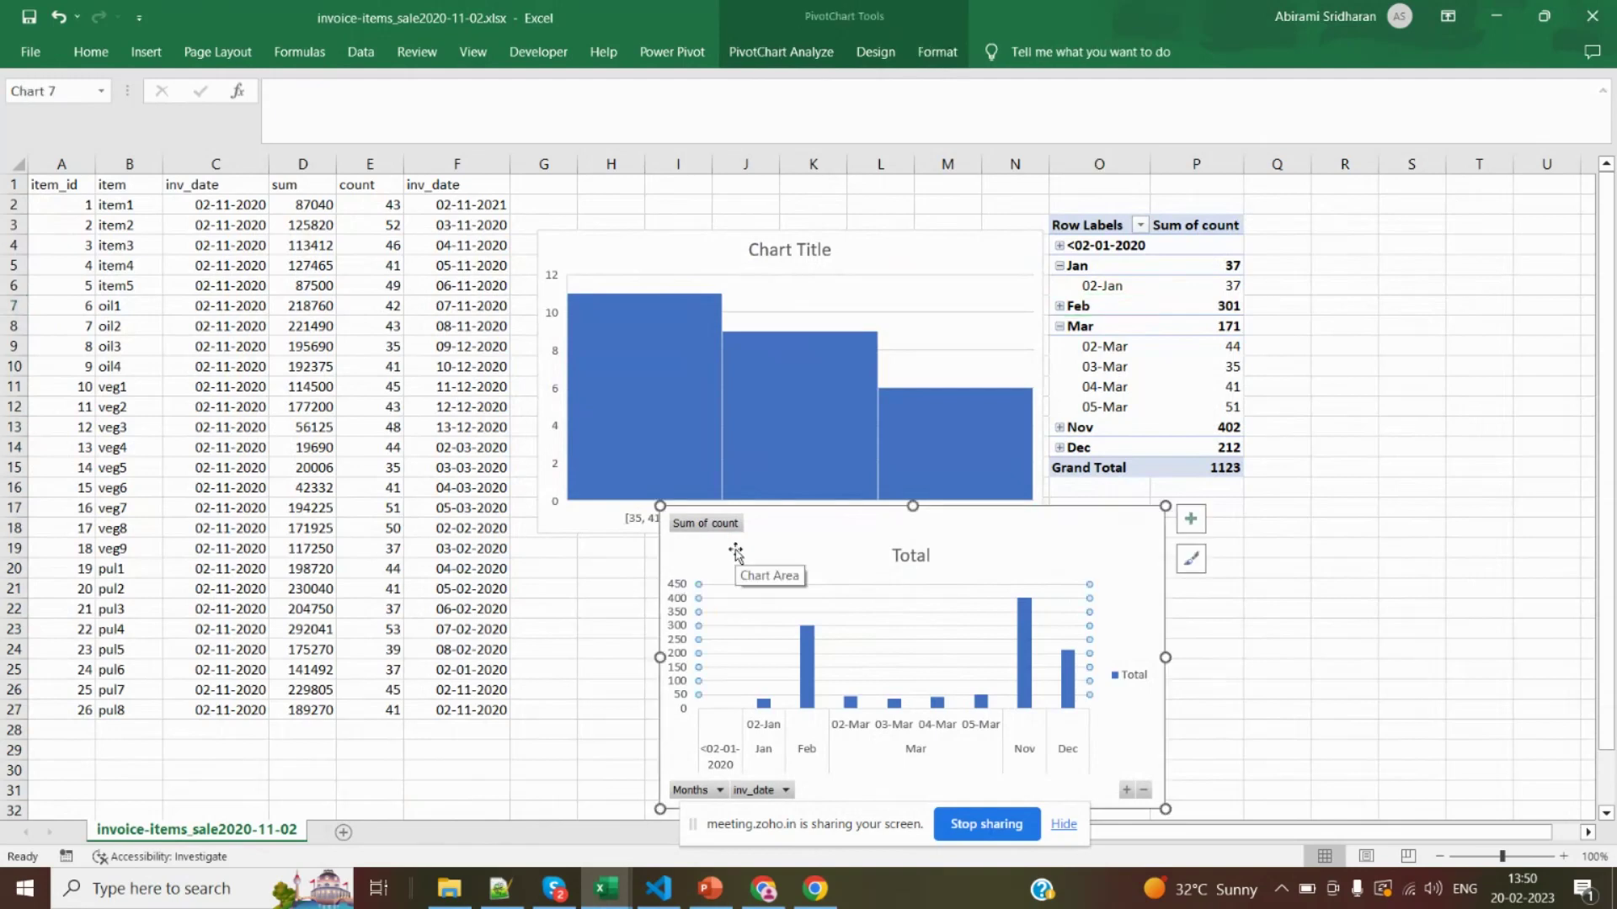
left_click_drag(736, 552, 636, 560)
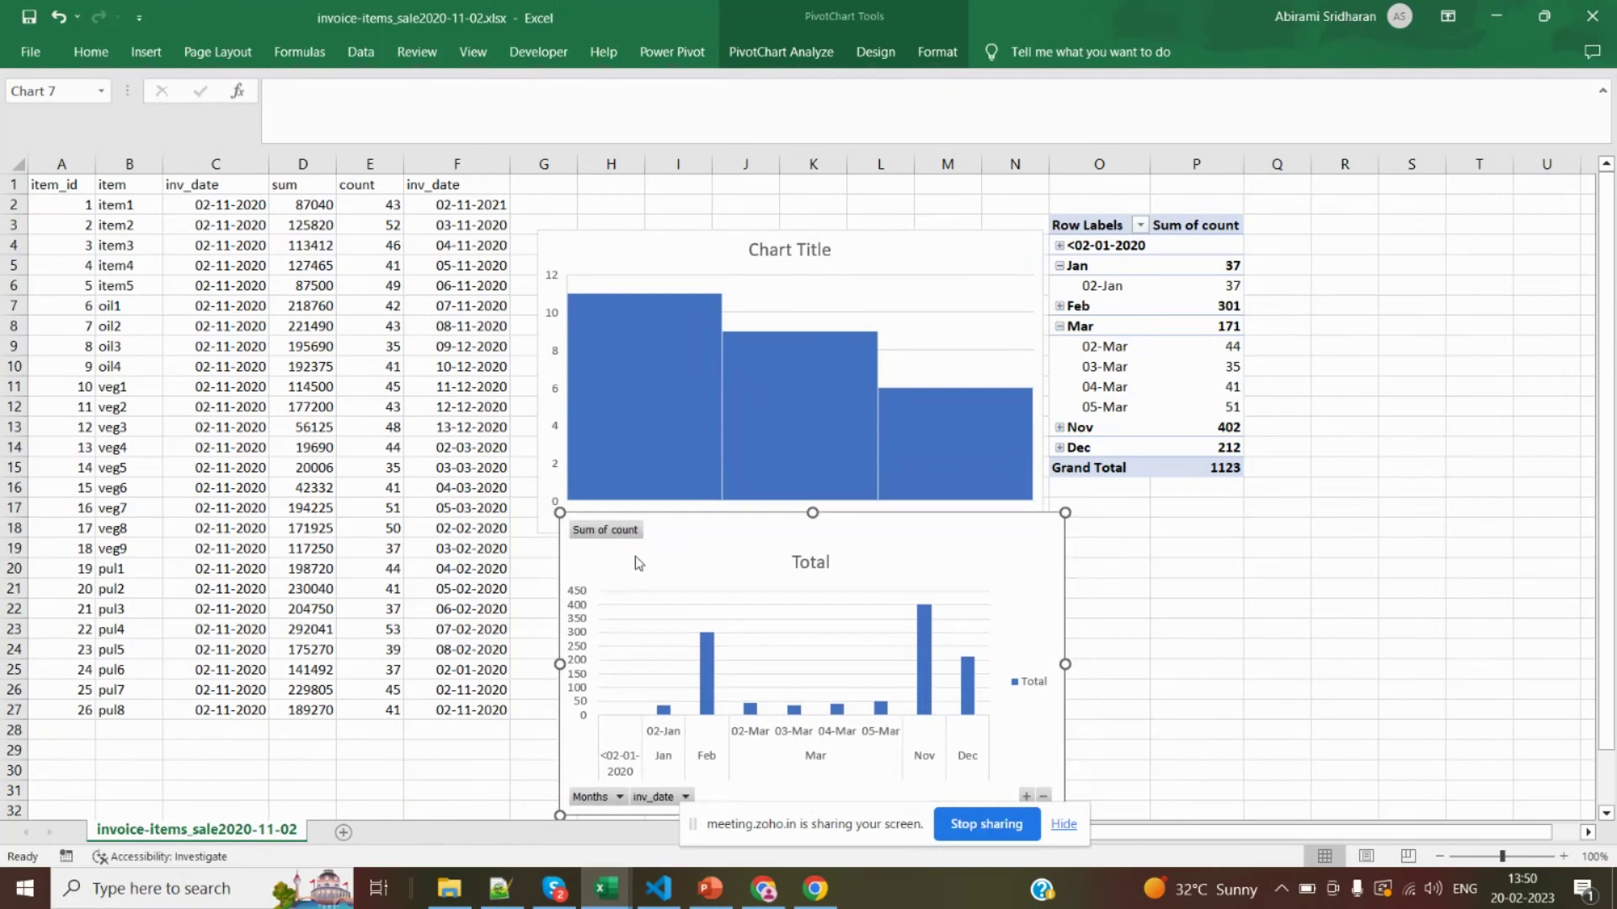
key("alt+Tab")
key("alt+Tab")
key("alt+Tab")
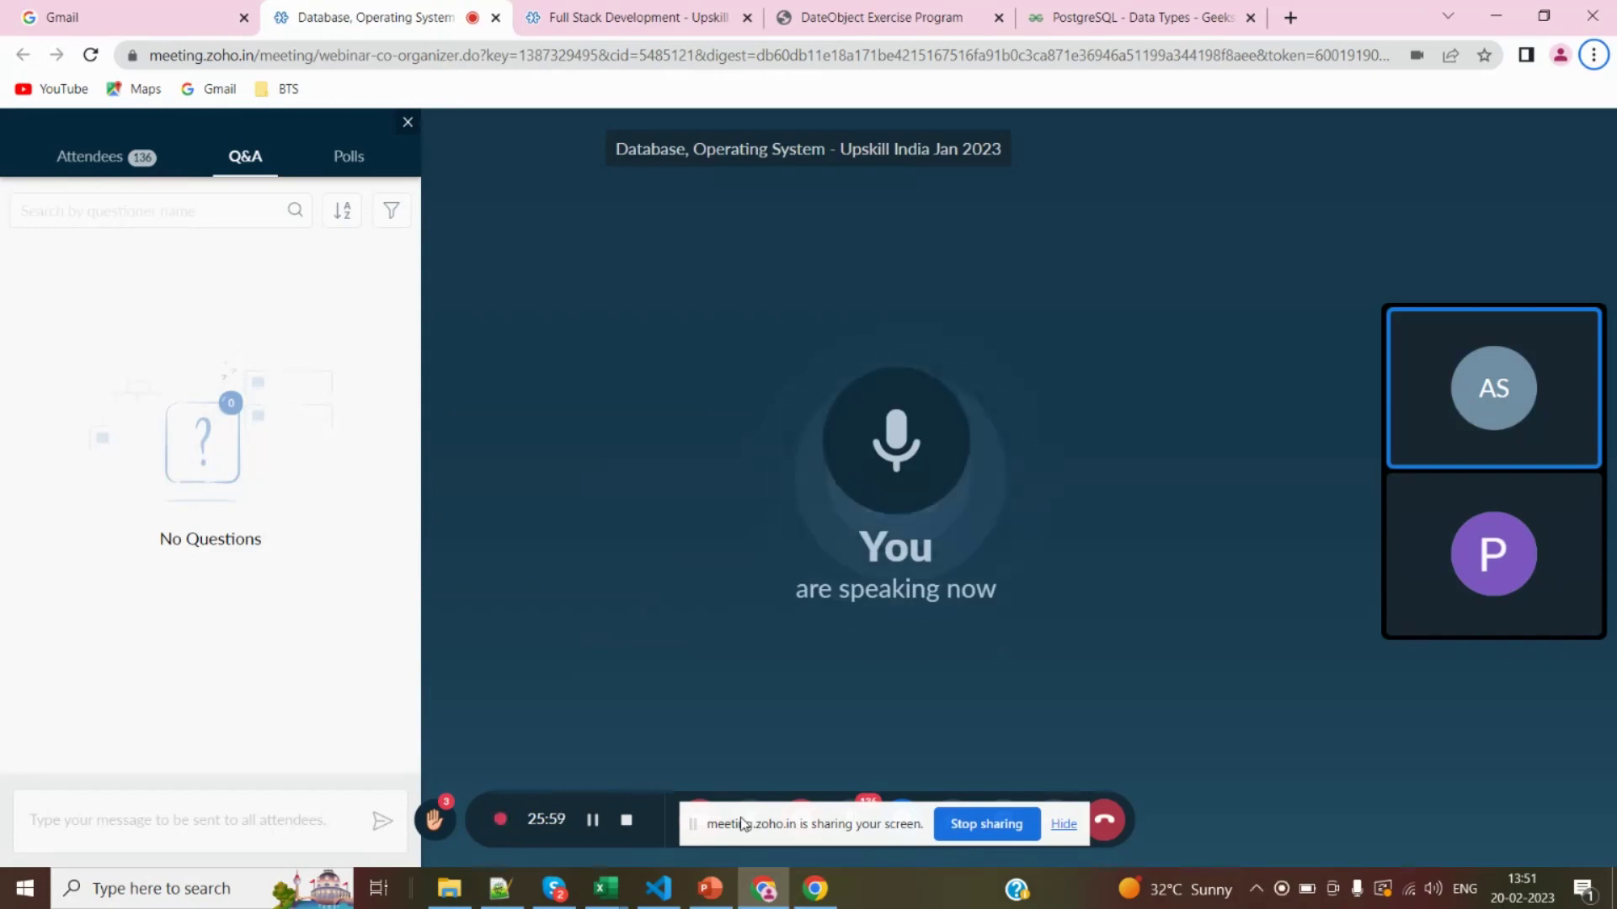
key("alt+Tab")
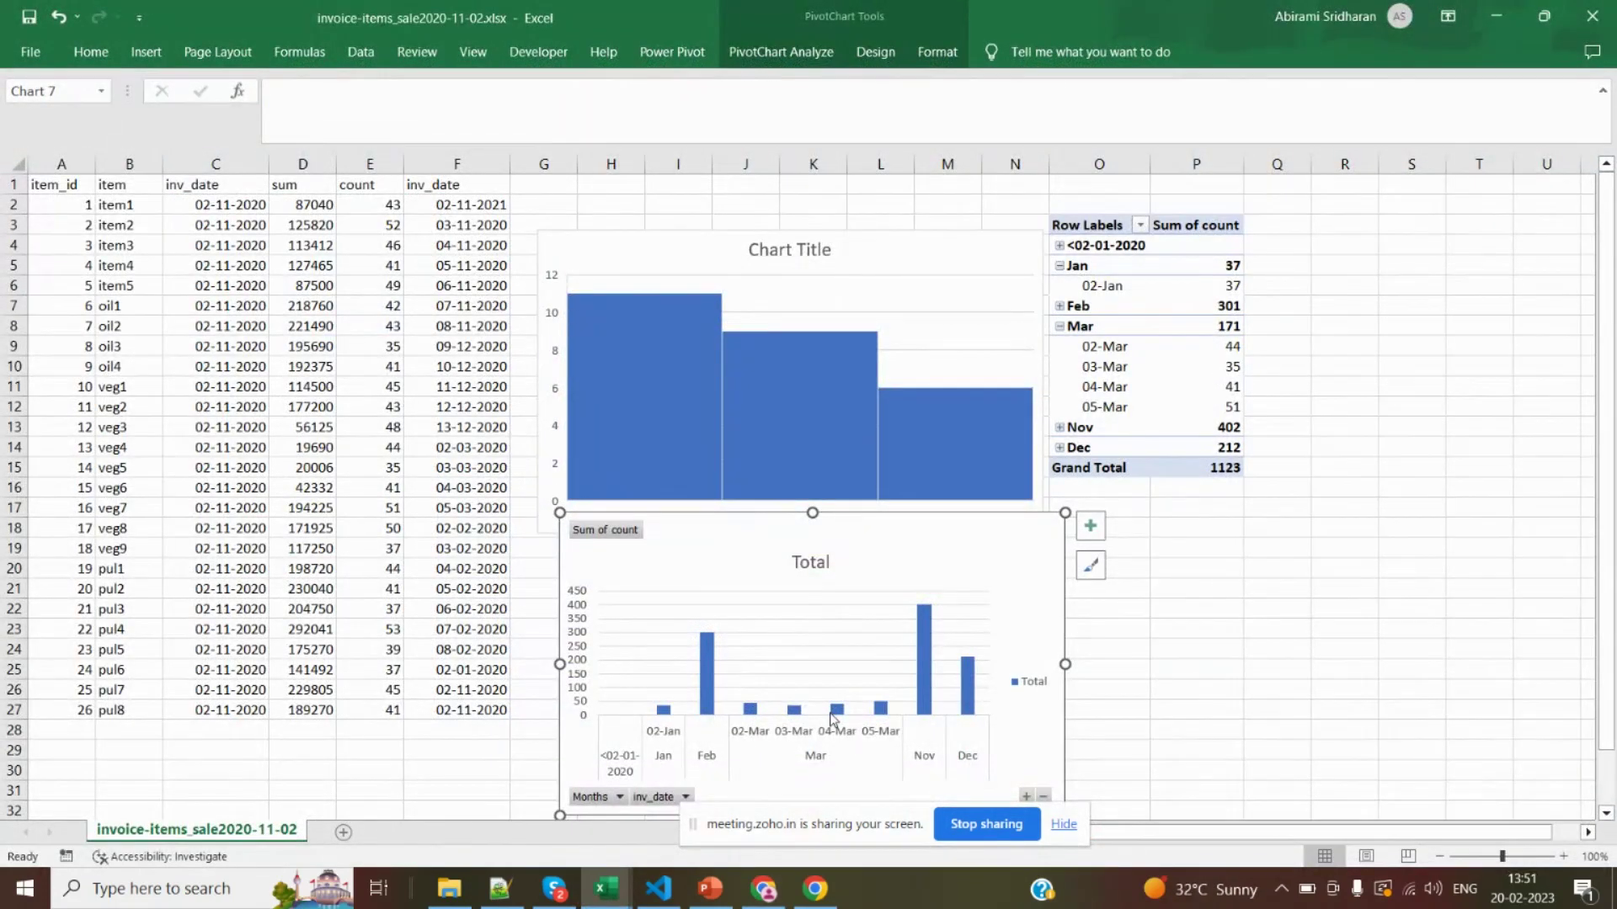
Change the invoice date in F13 to 13-12-2023 and fill the date series down to F18
left_click(490, 429)
double_click(488, 429)
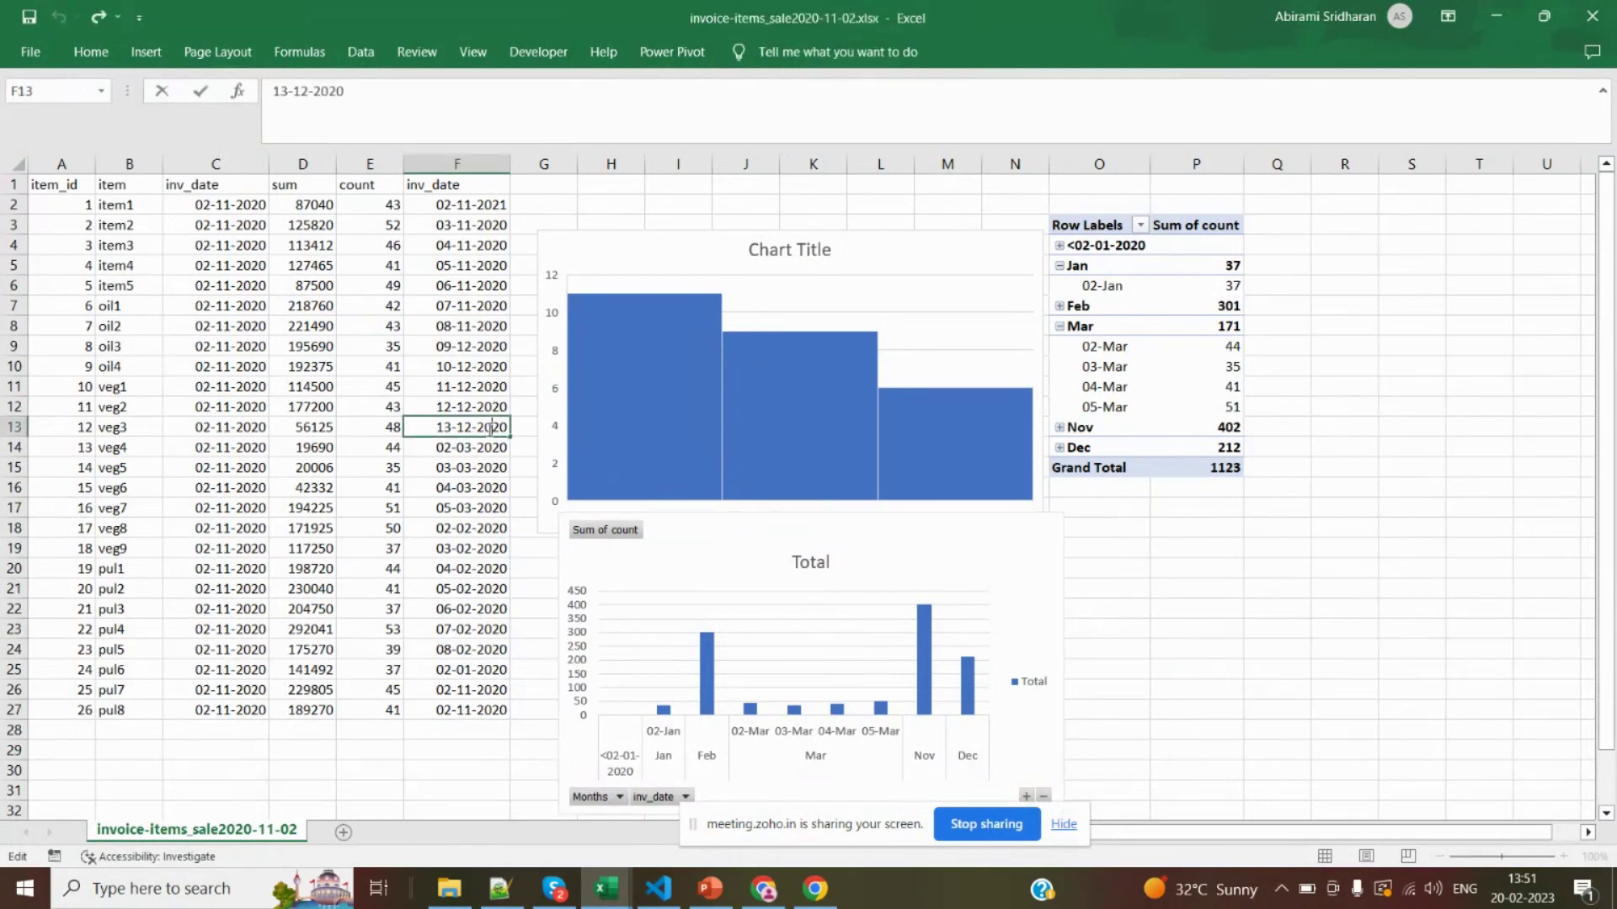
key("BackSpace")
key("BackSpace")
type("23")
left_click_drag(509, 440, 510, 537)
Change the invoice date in F21 to 05-02-2022 and fill the date series down to F25
left_click(495, 589)
double_click(495, 589)
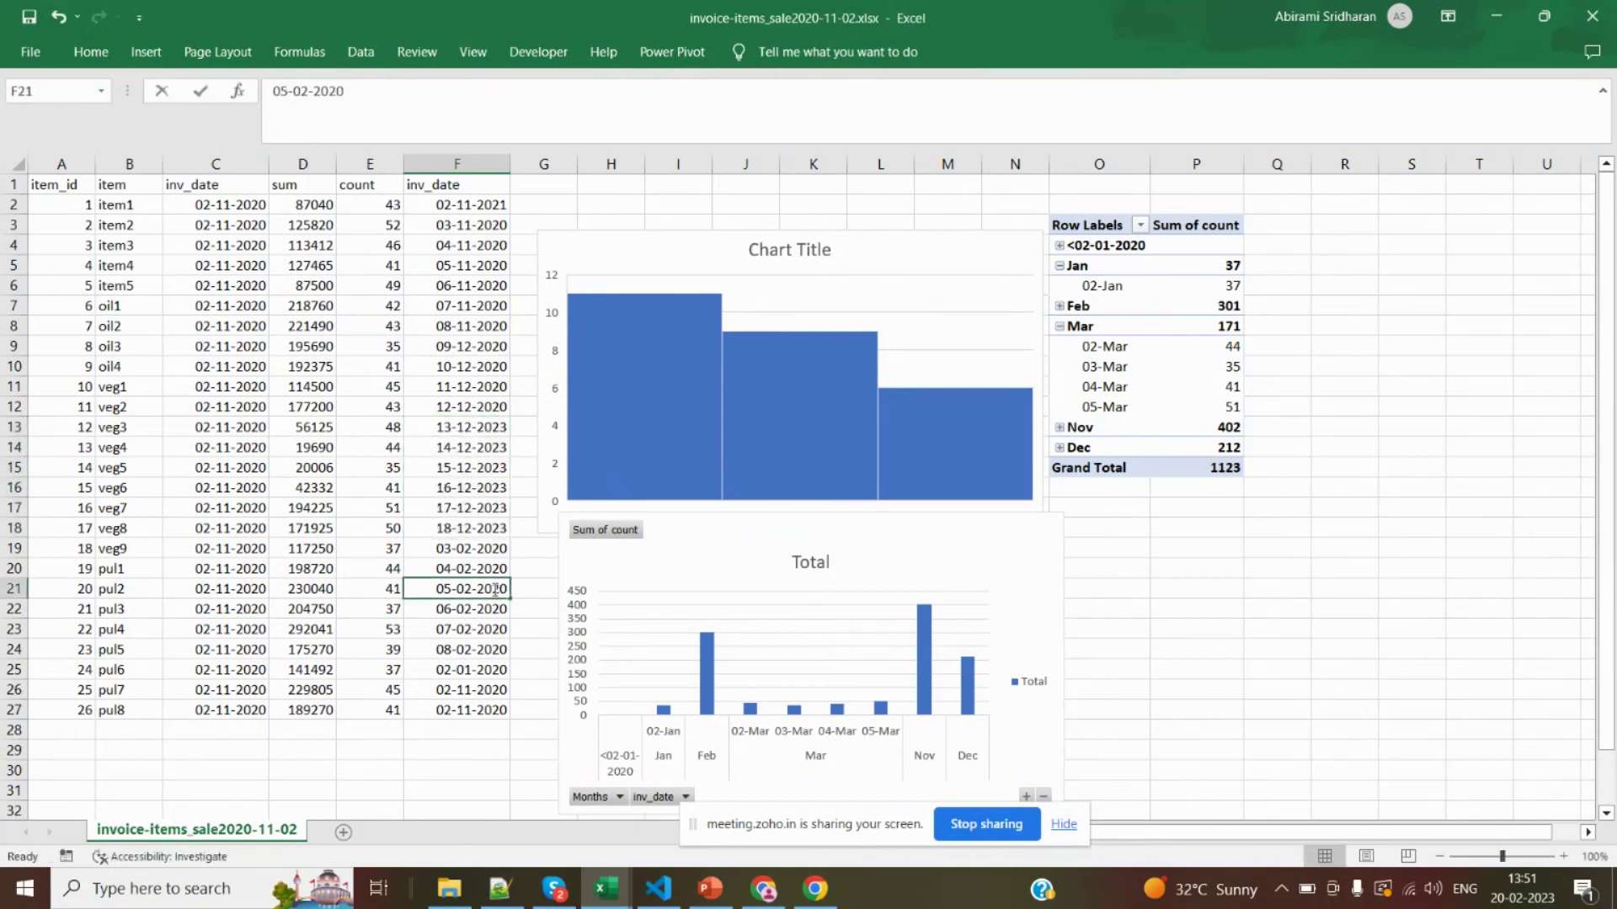
key("BackSpace")
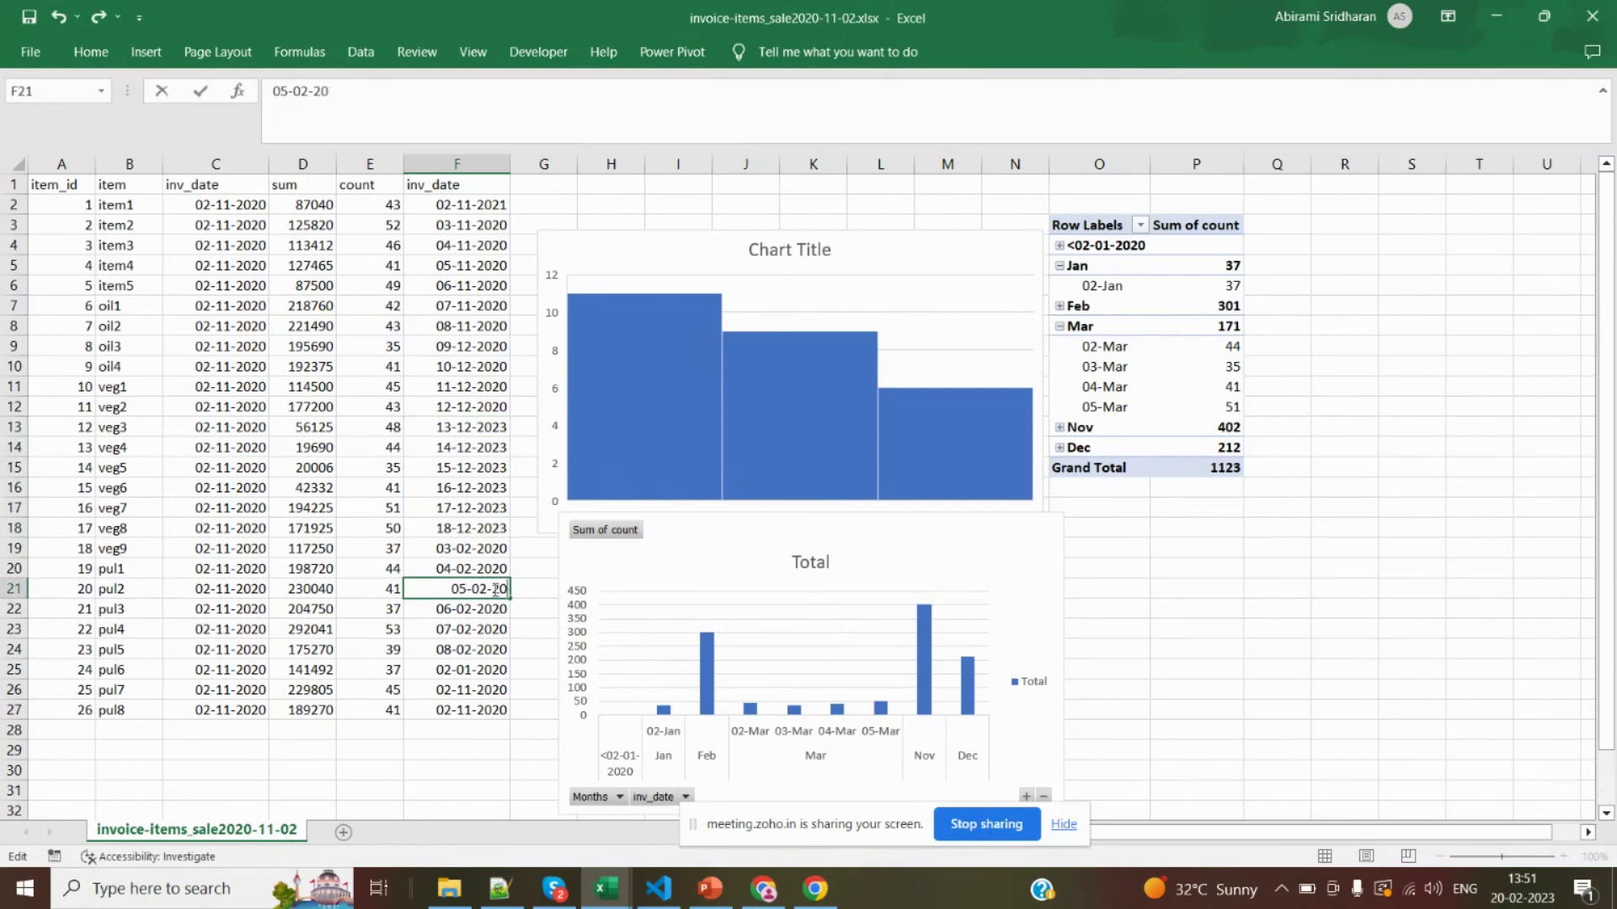
type("22")
left_click_drag(511, 603, 517, 672)
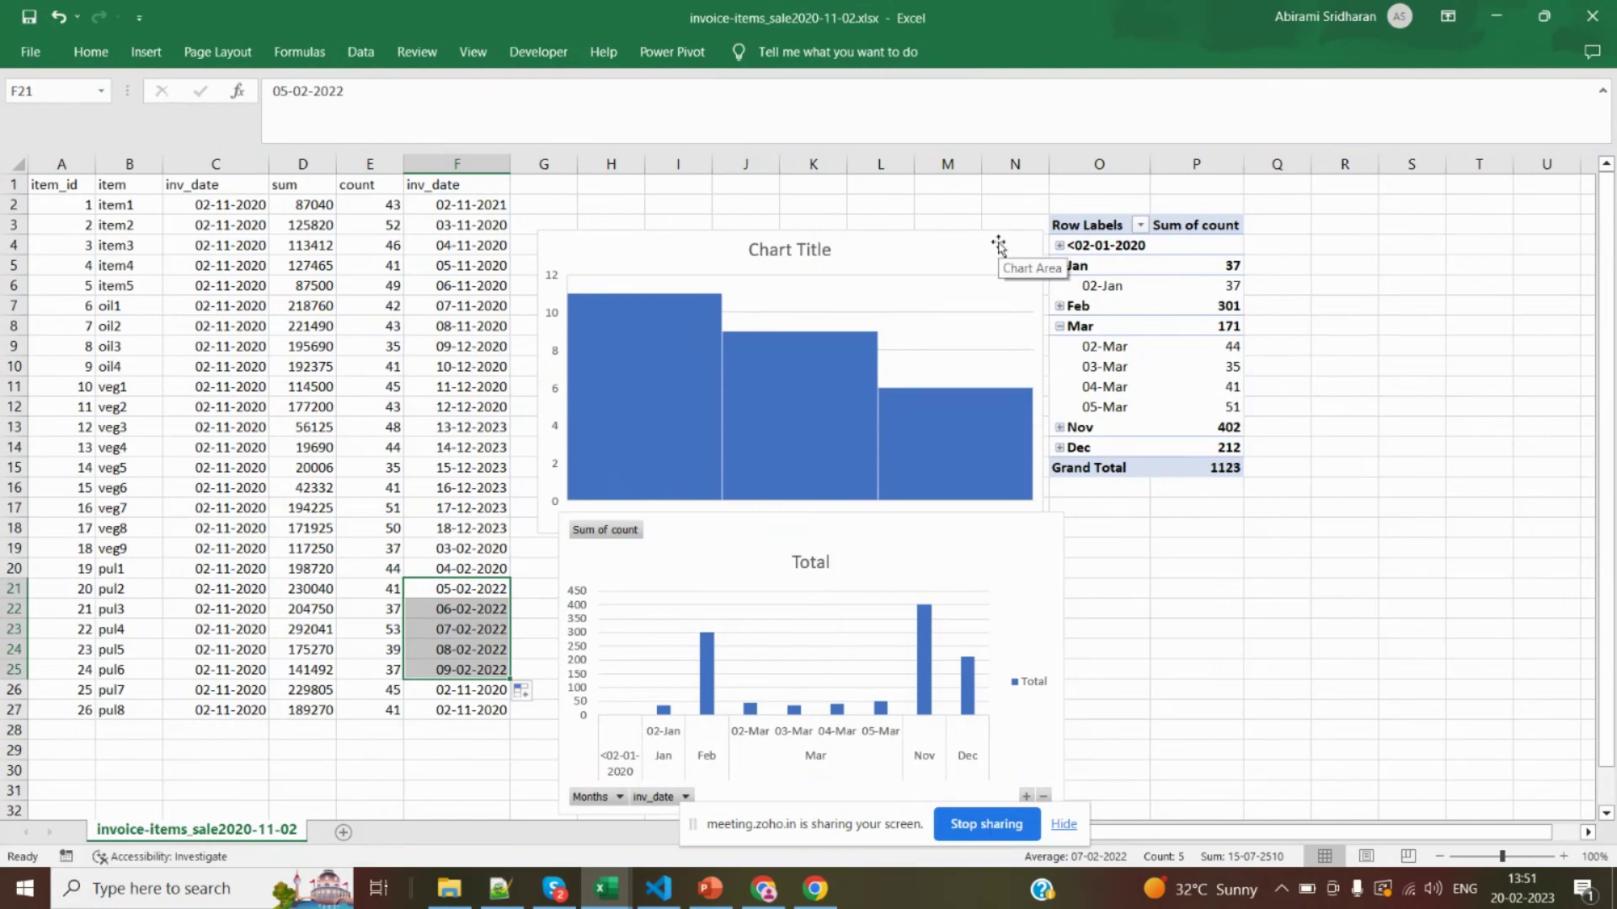
Check the meeting window for questions, return to the invoice workbook and select the histogram to examine its source range
key("alt+Tab")
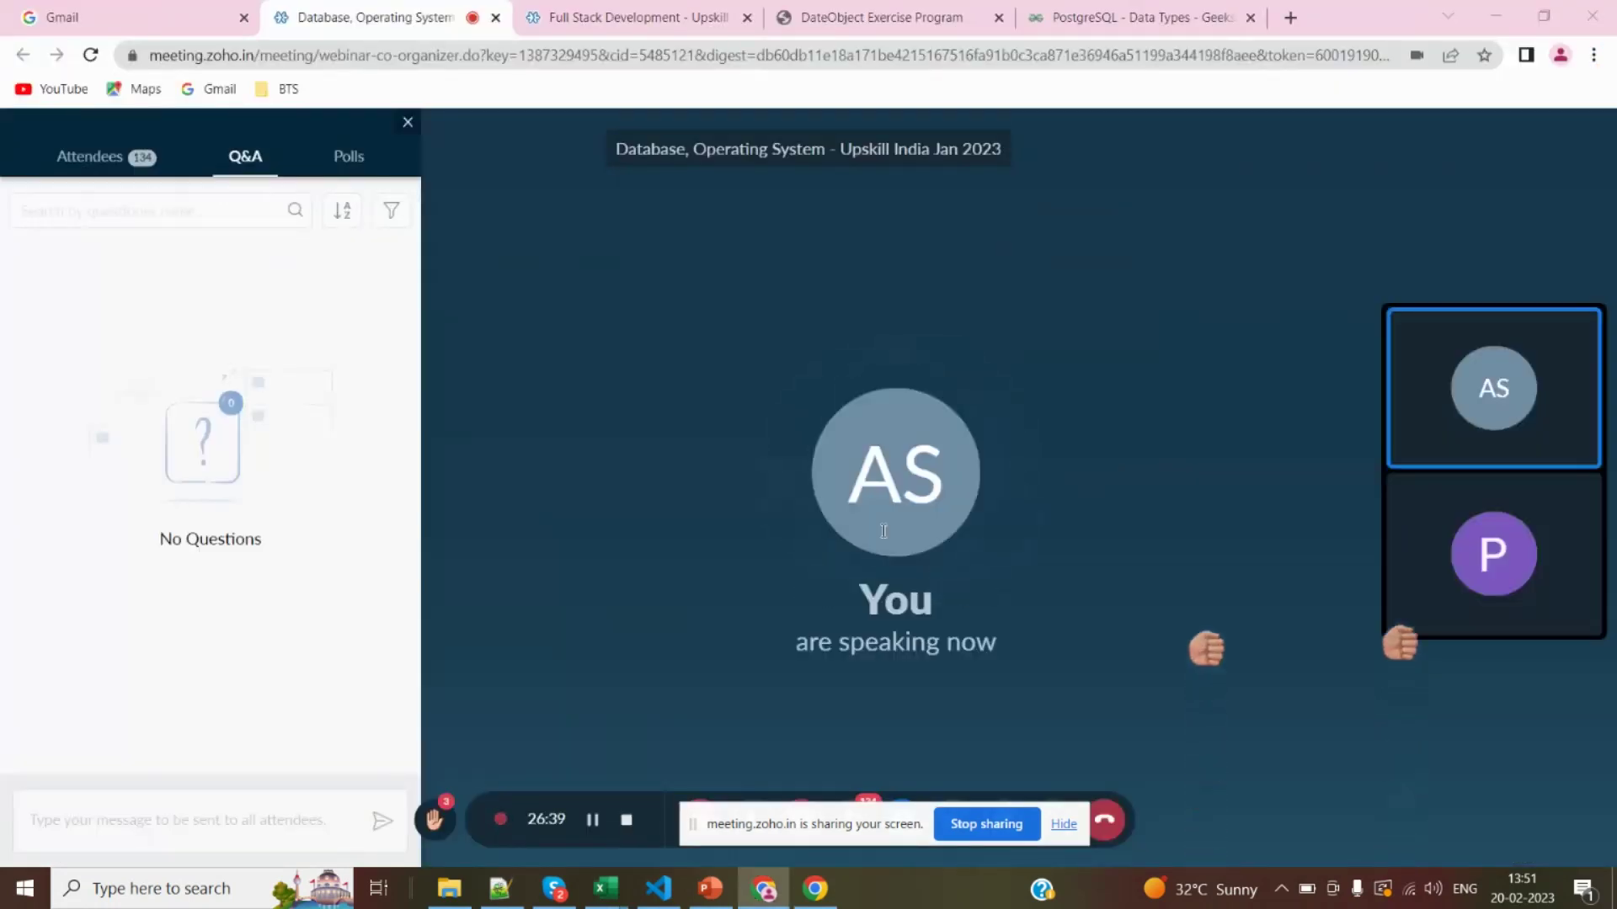
key("alt+Tab")
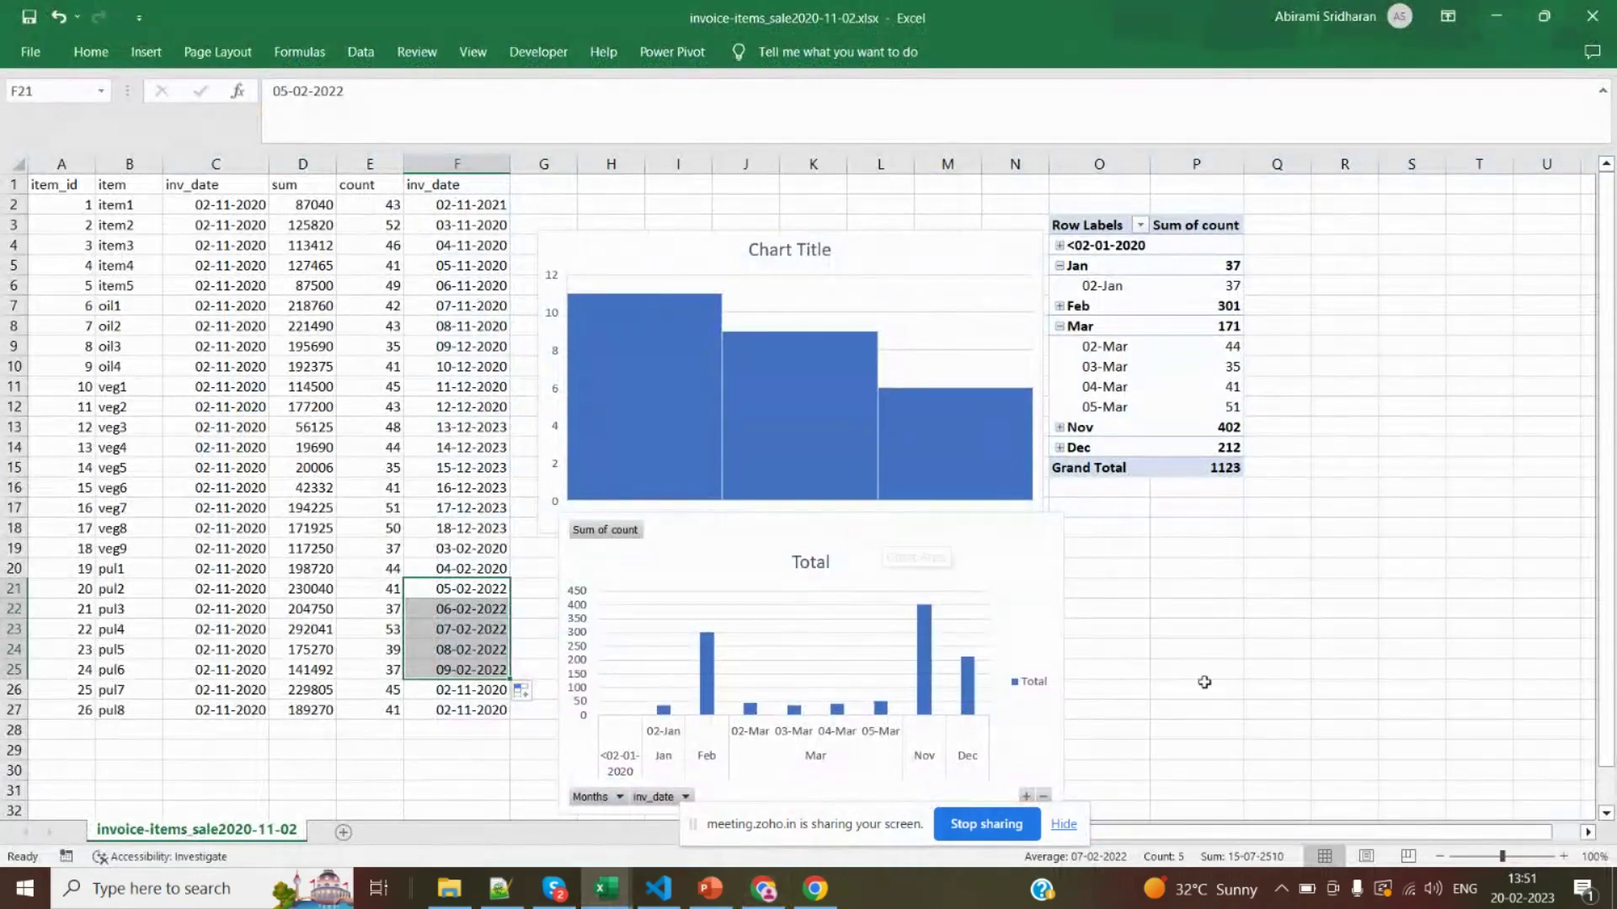
left_click(1315, 676)
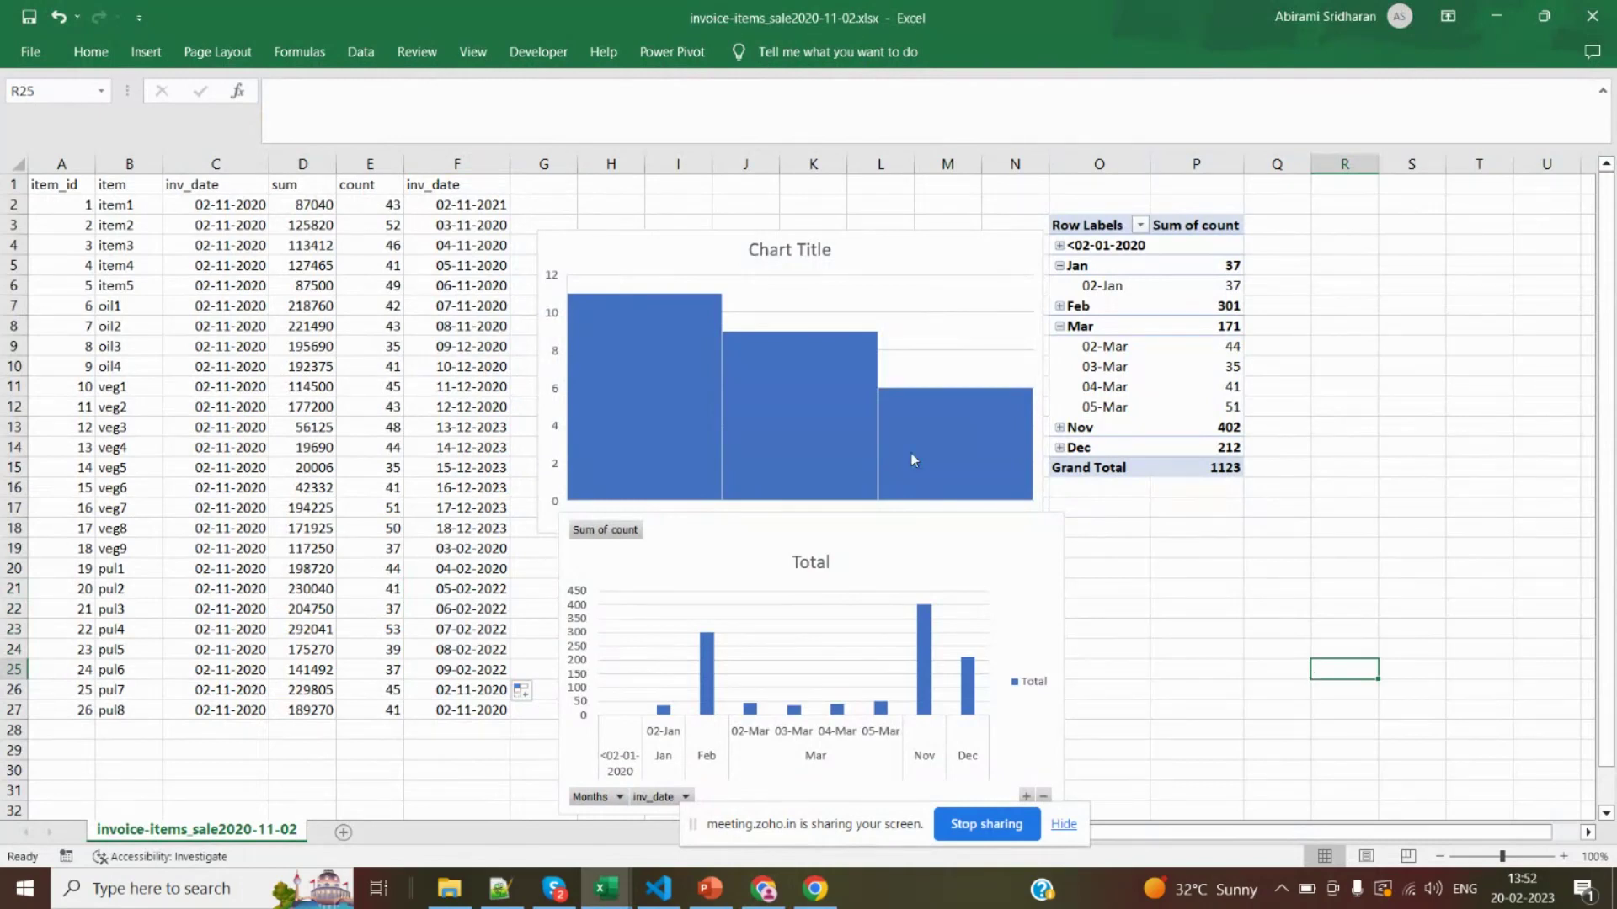
mouse_move(769, 403)
left_click(743, 359)
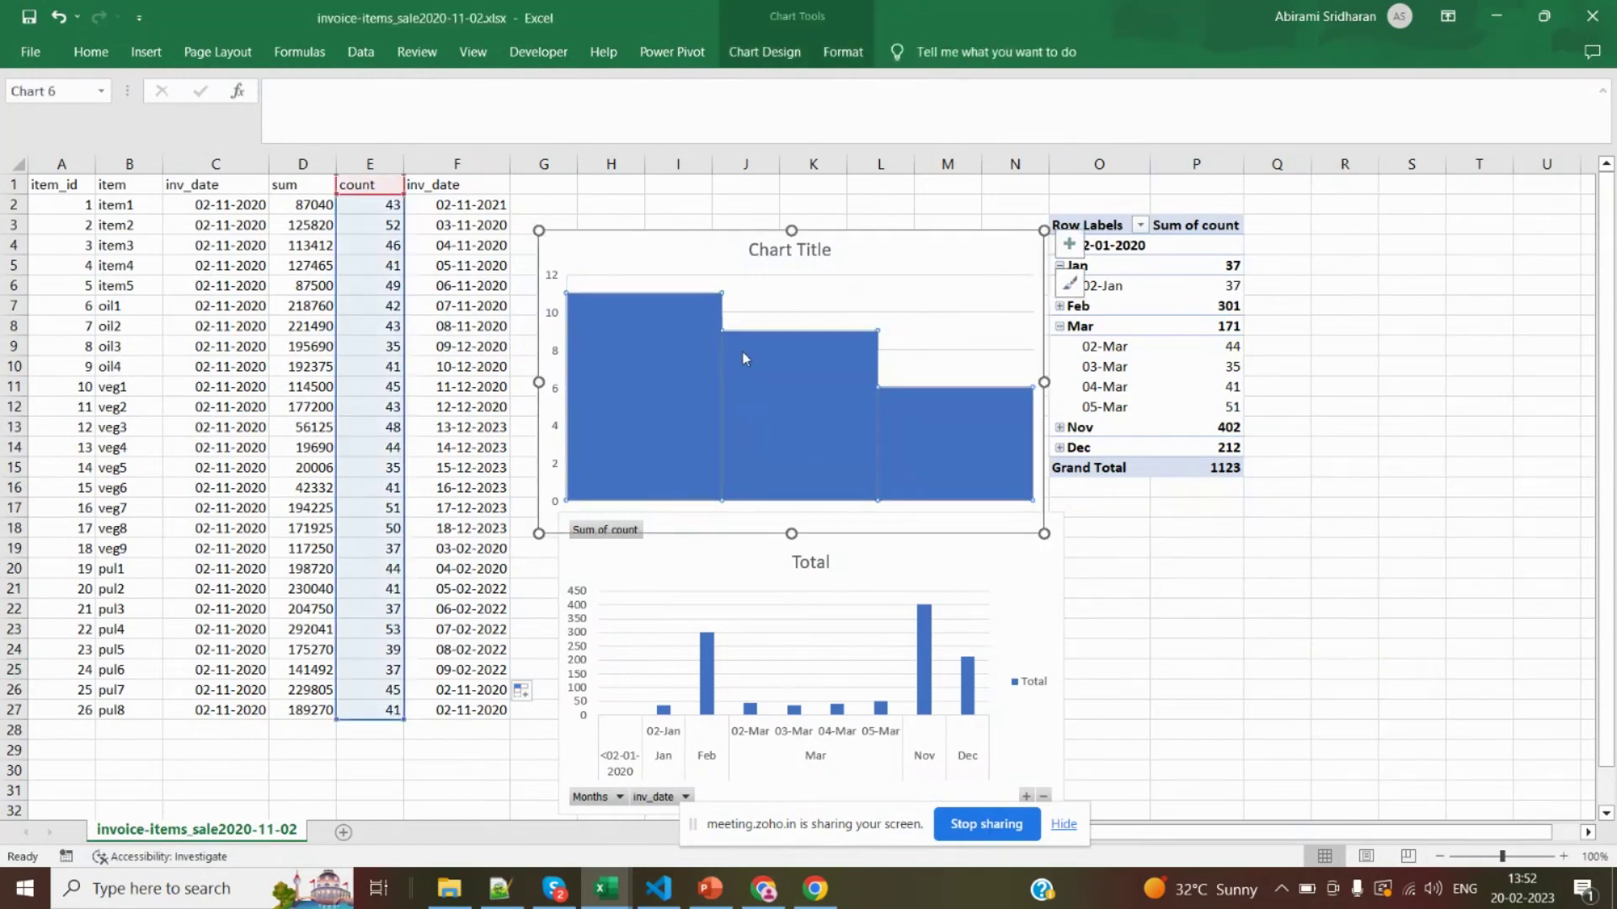
Switch to bookdetails.xlsx and review the genre averages in H4:I12, their pivot chart and the available chart types
mouse_move(743, 359)
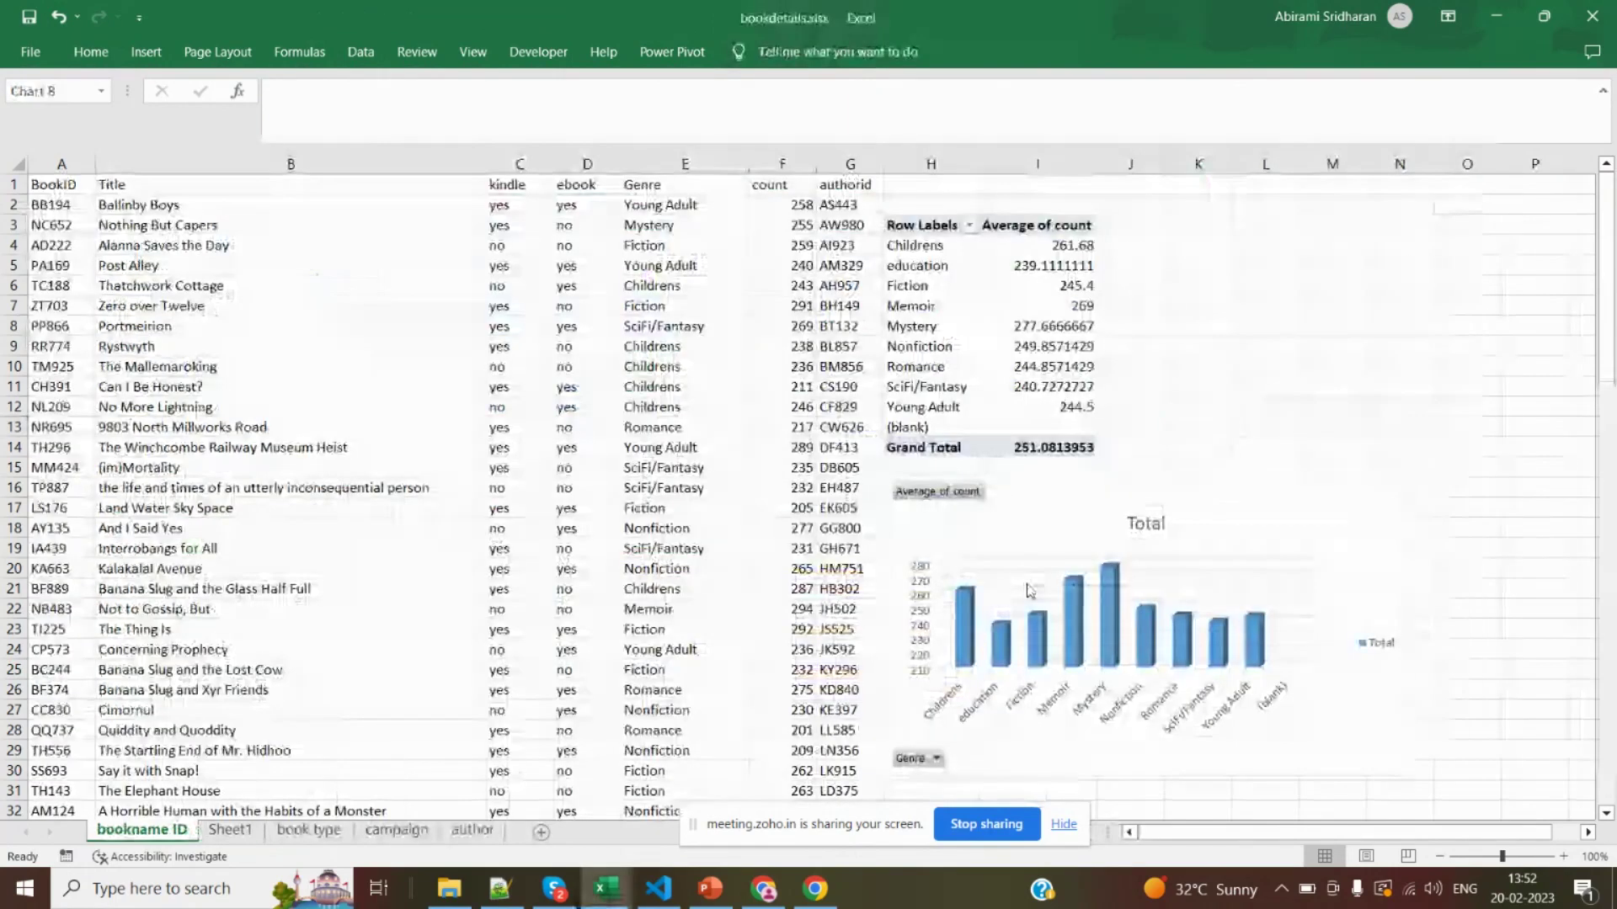
left_click(912, 706)
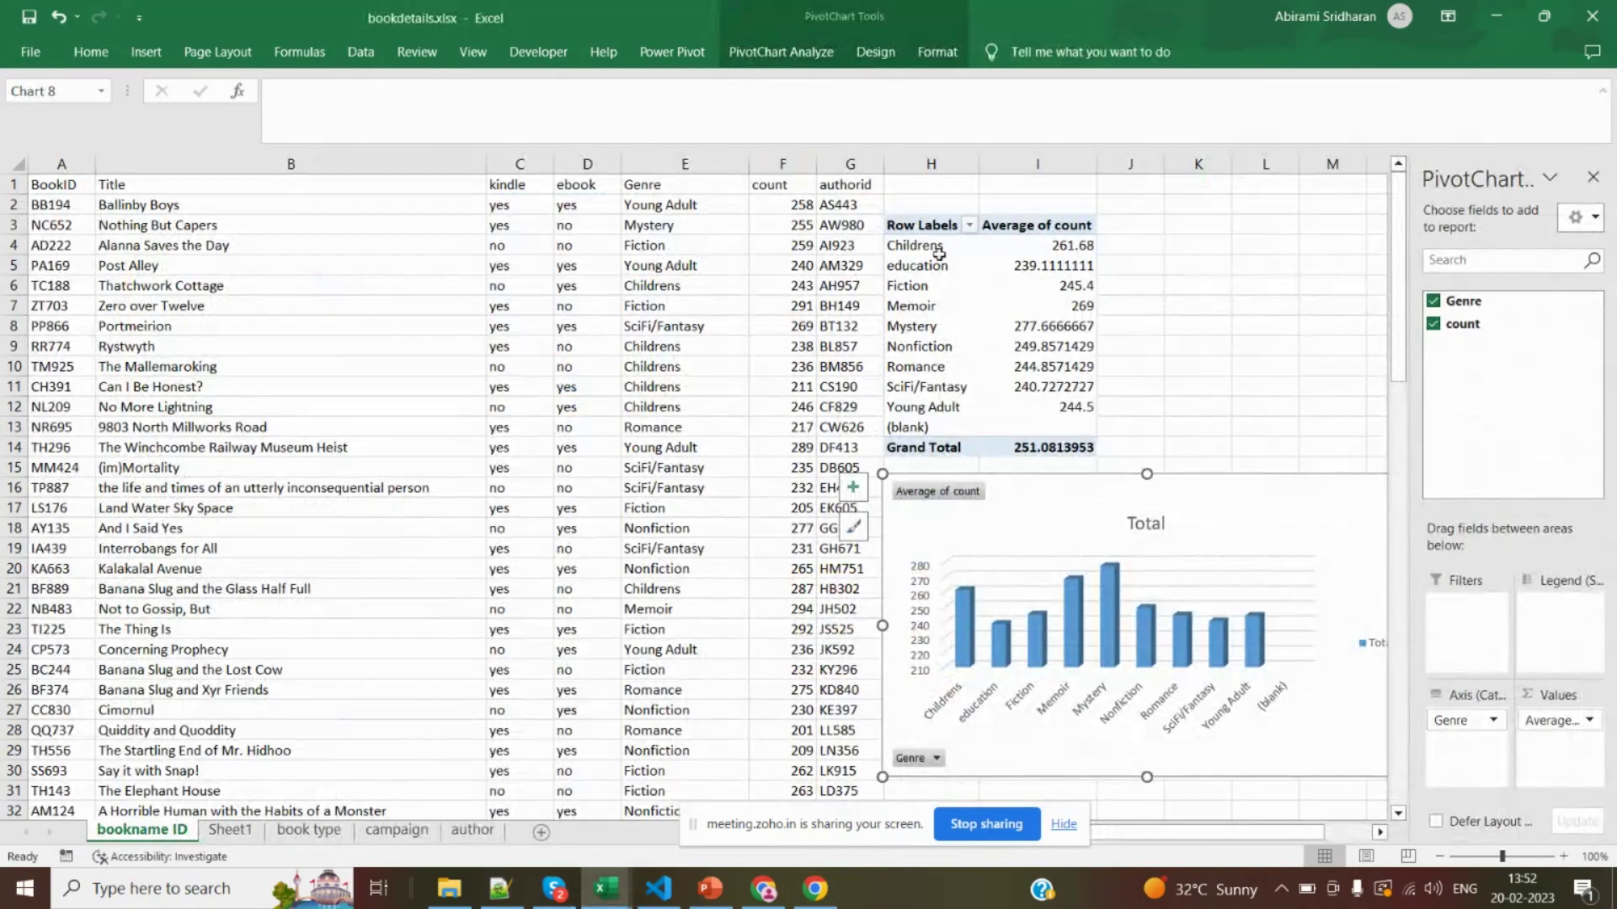
left_click_drag(937, 253, 1052, 405)
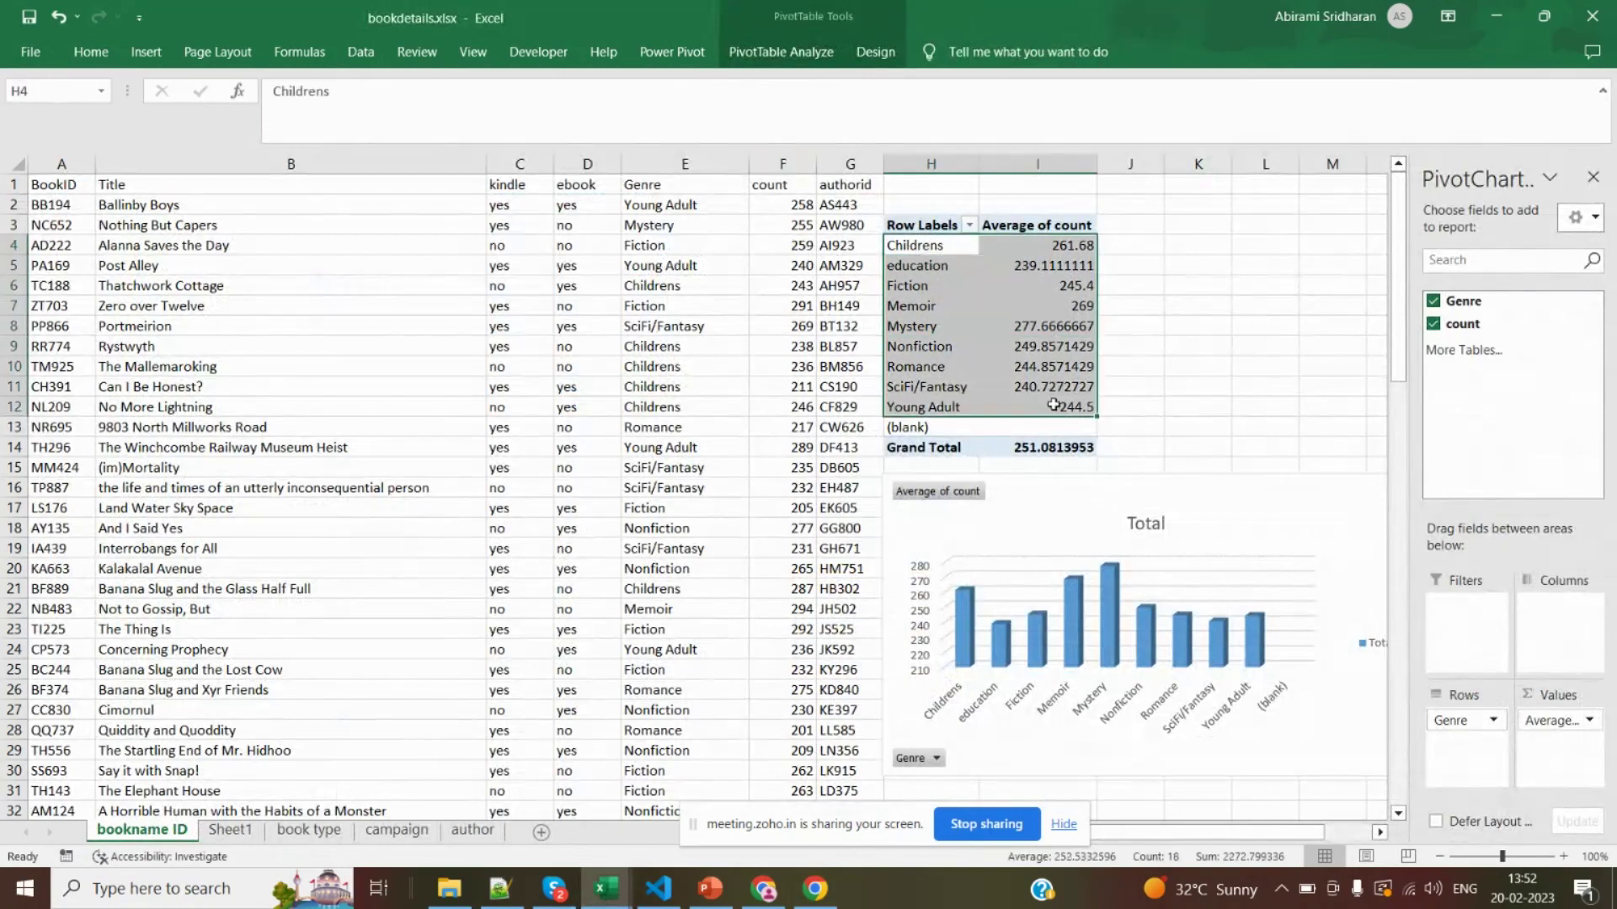
left_click(943, 532)
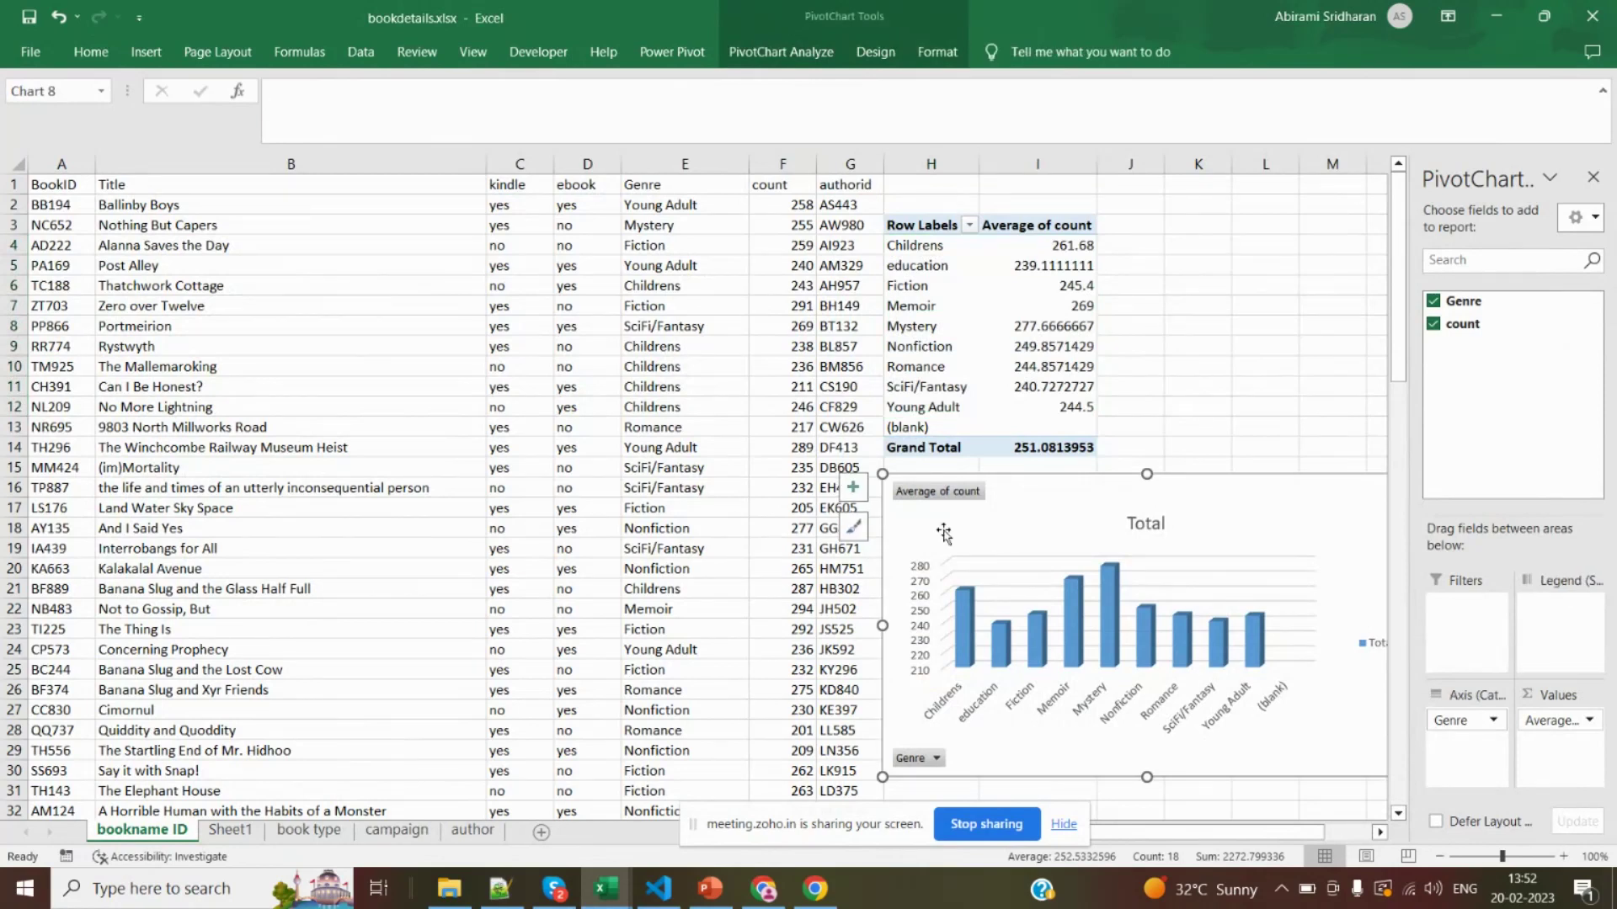
left_click(132, 55)
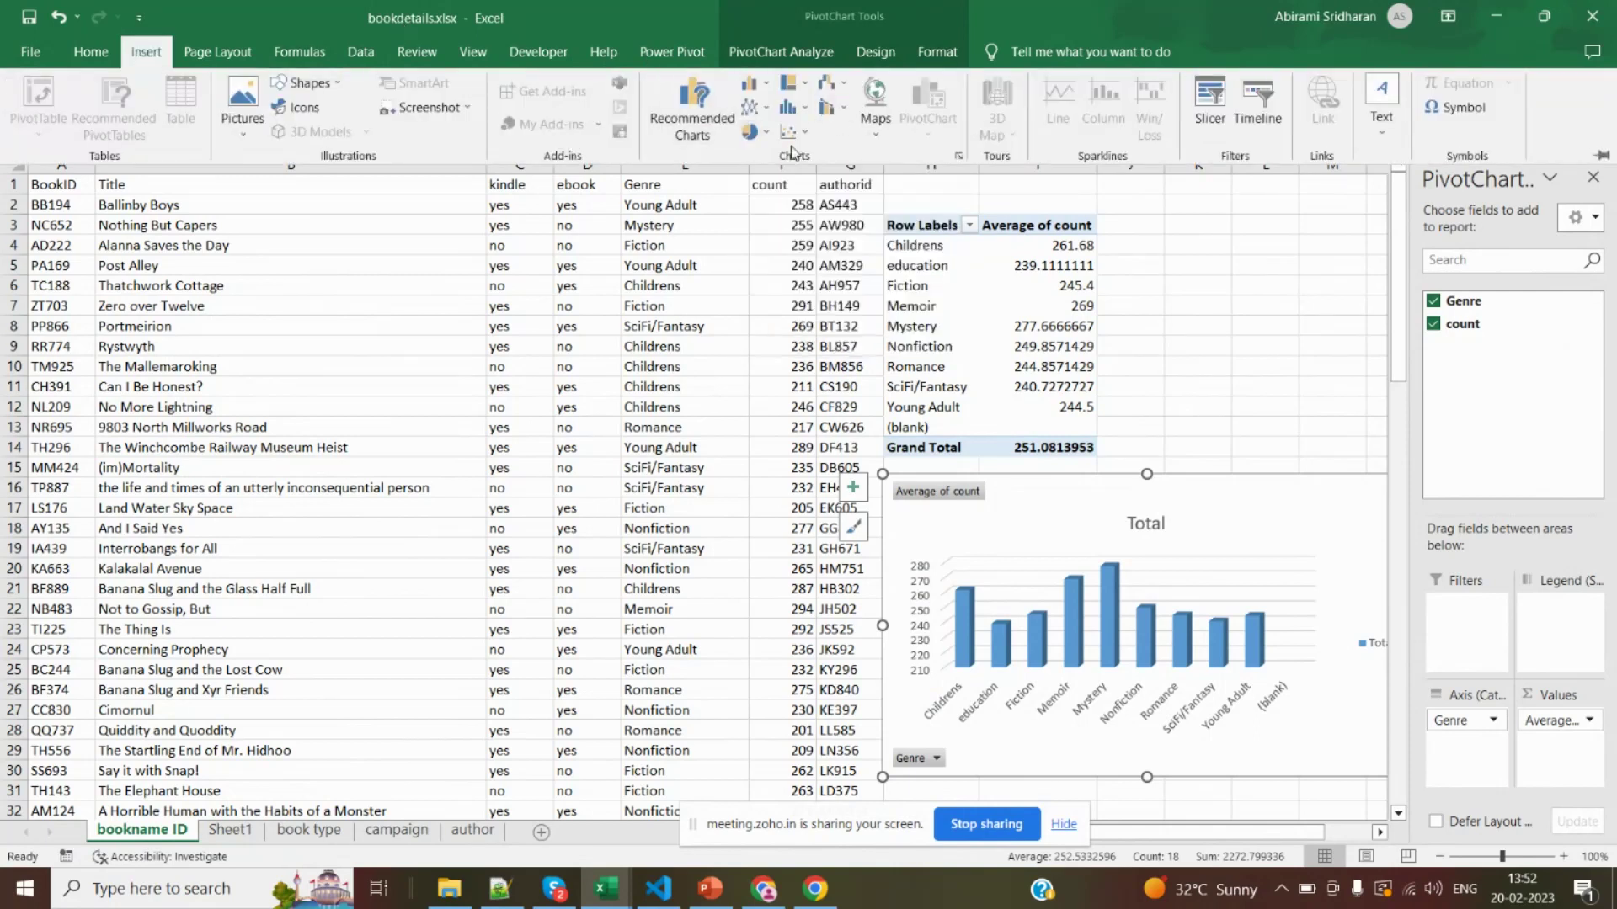
left_click(1184, 425)
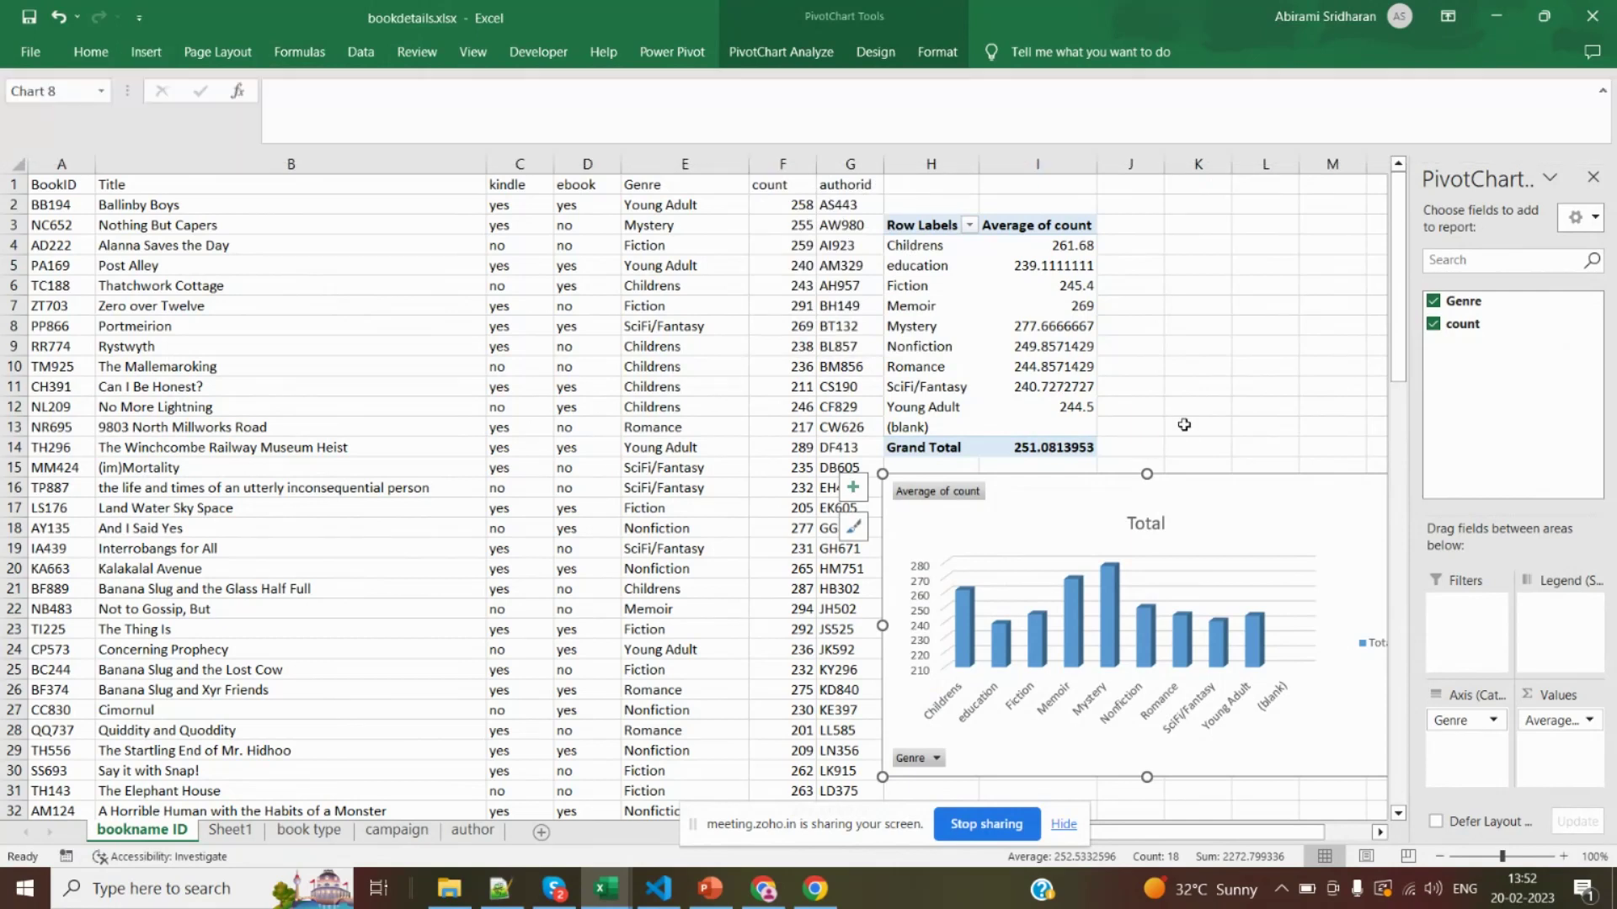
key("alt+Tab")
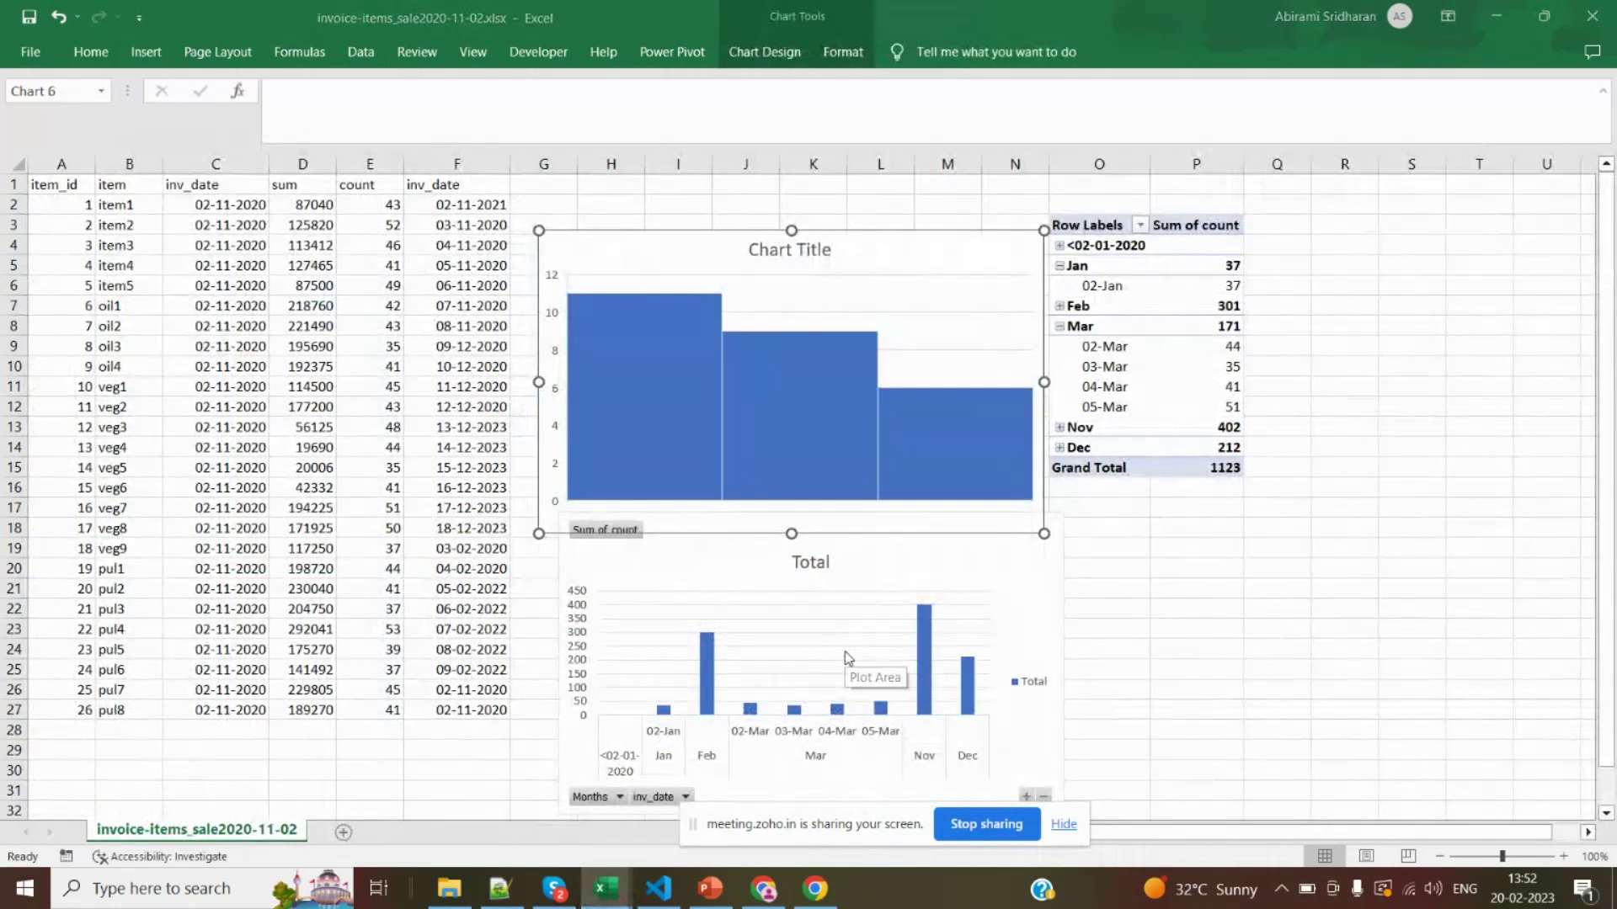
Search Windows for "ps" and open SQL Shell (psql)
key("alt+Tab")
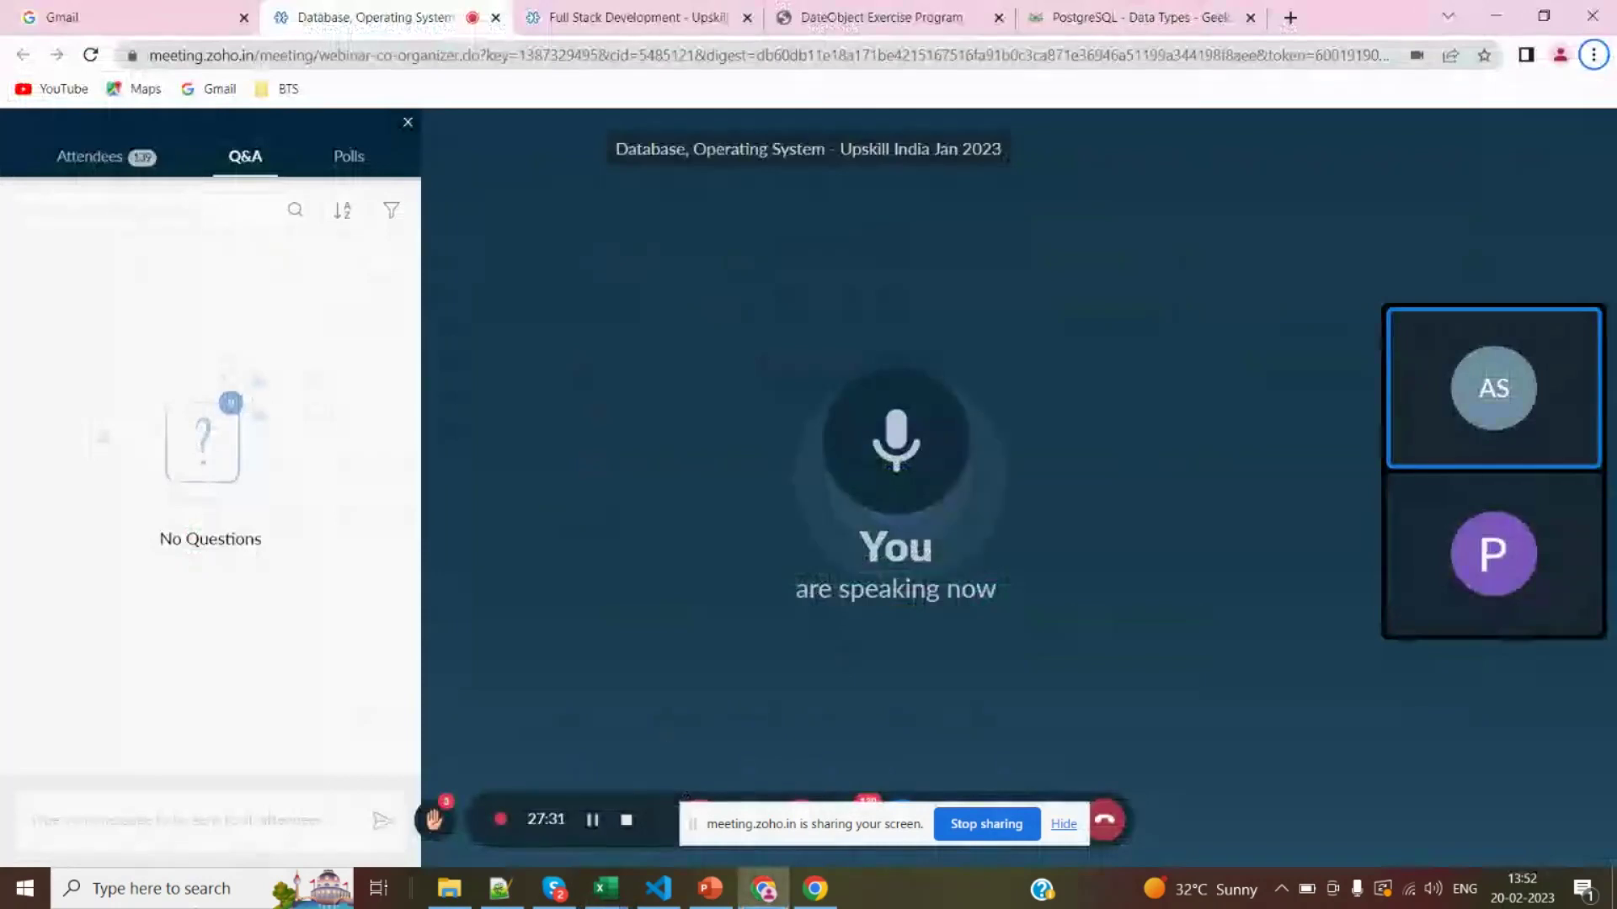
left_click(179, 892)
type("ps")
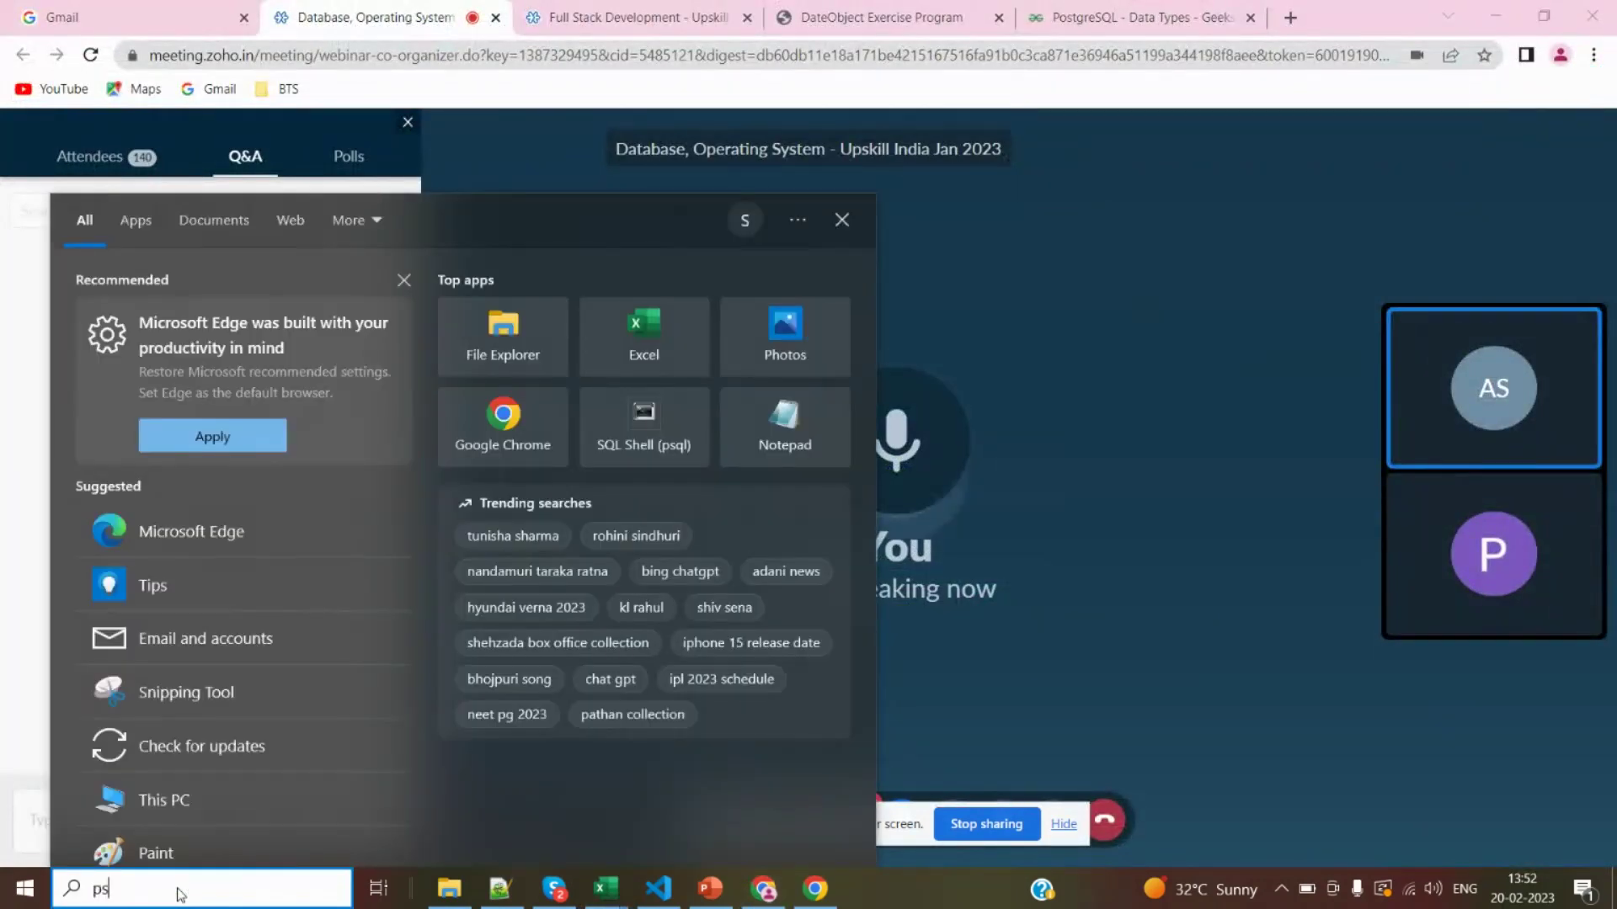
key("Return")
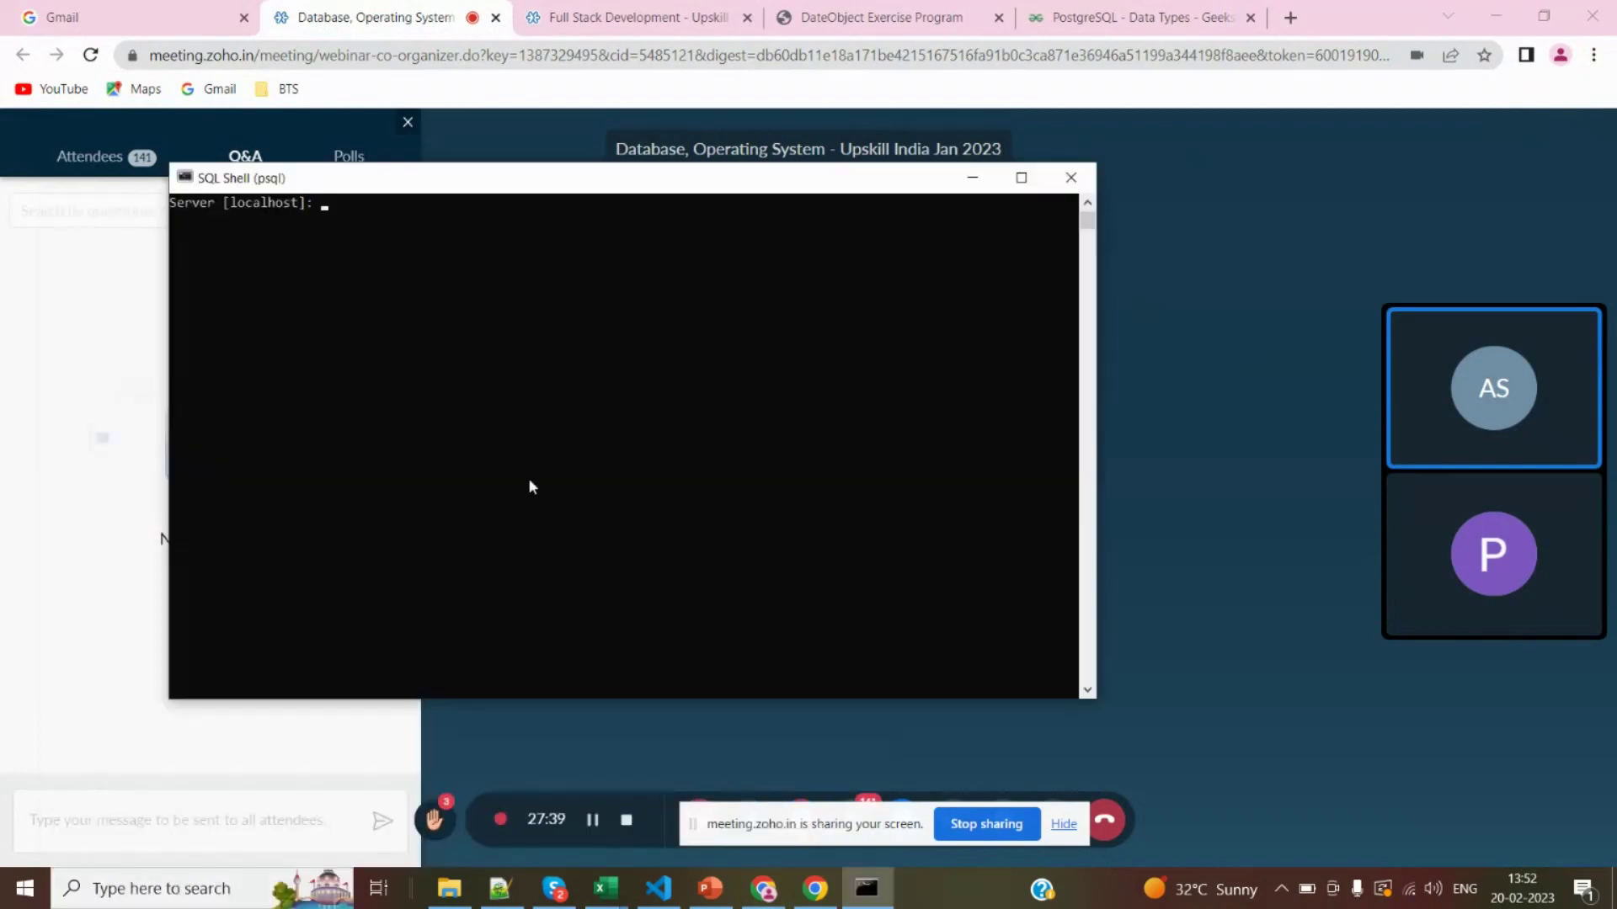
Log in to PostgreSQL with the default server, database, port and username, and enter the user's password
key("Return")
key("Return")
key("Return")
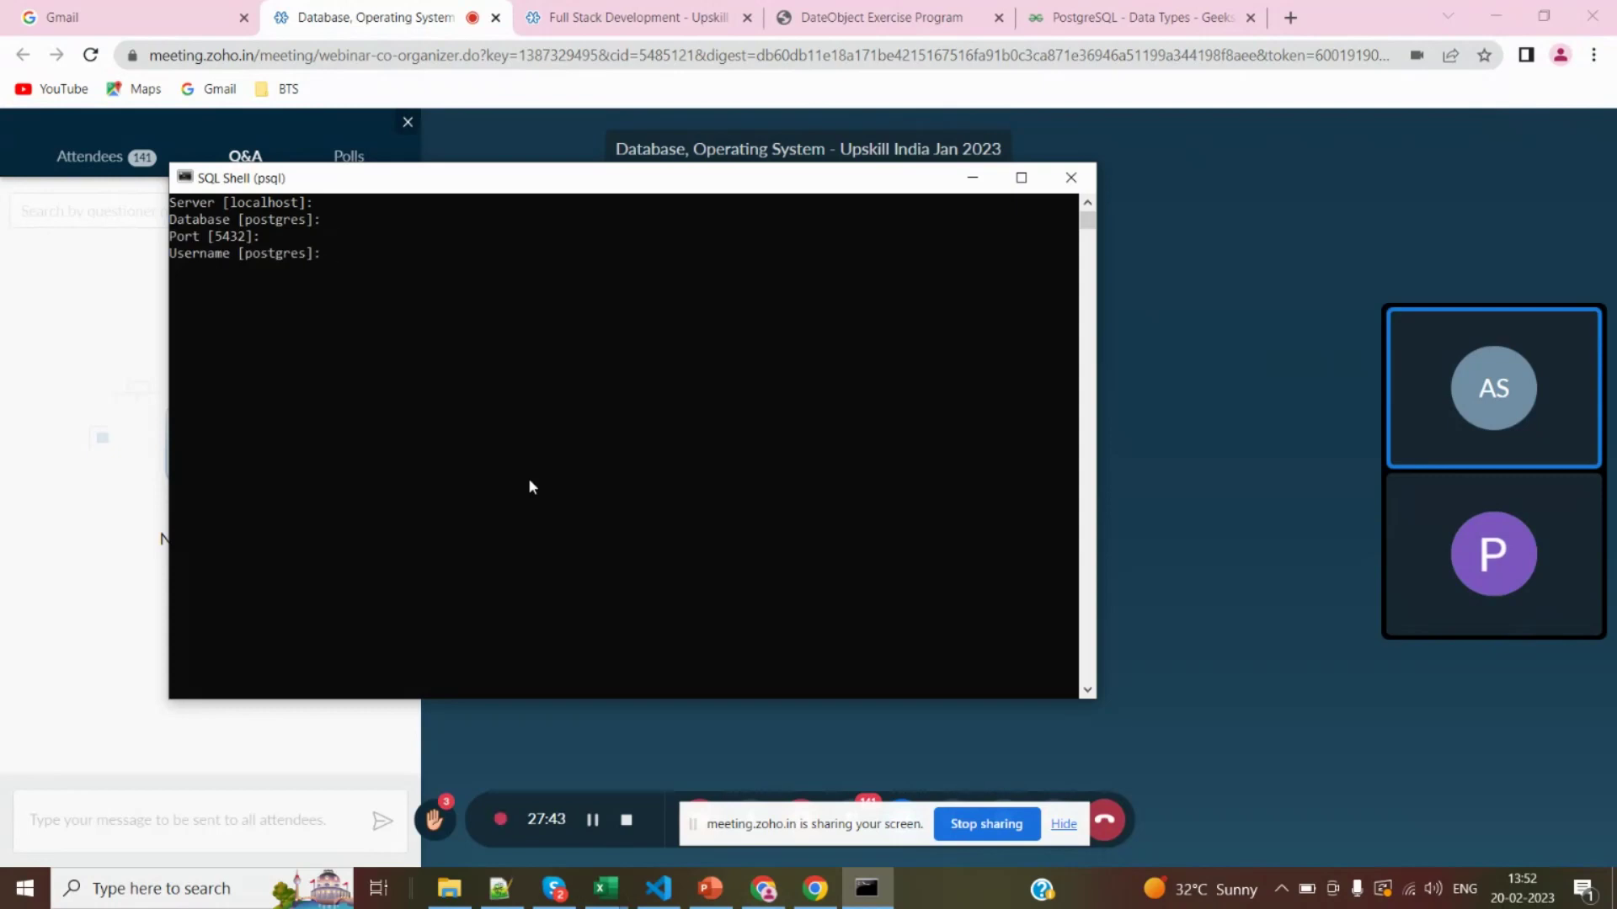
key("Return")
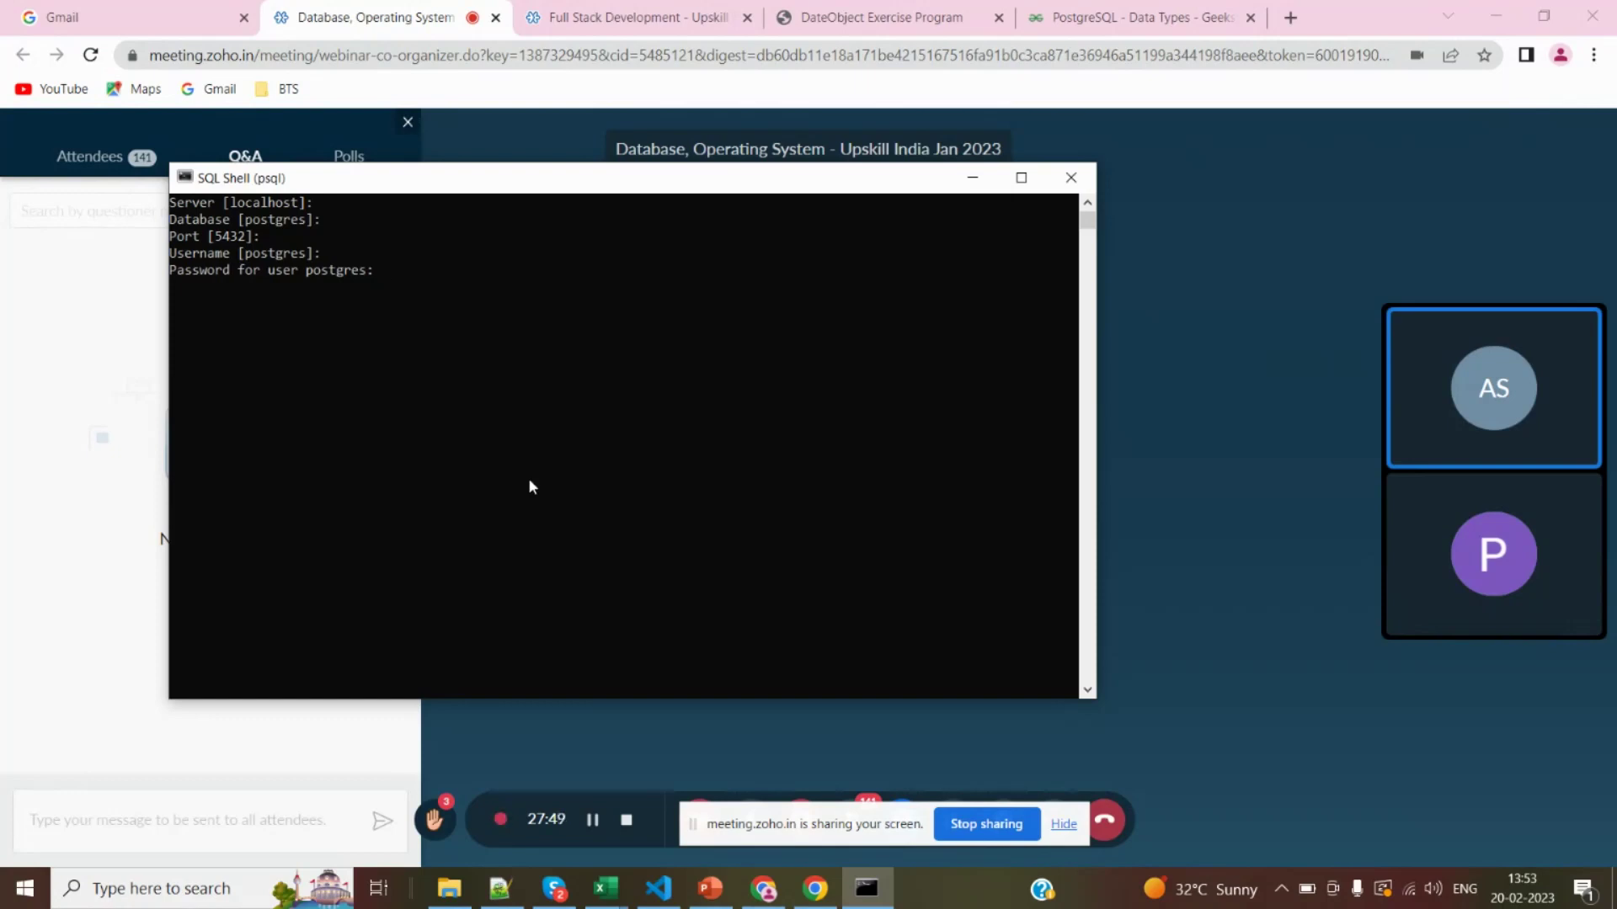
key("Return")
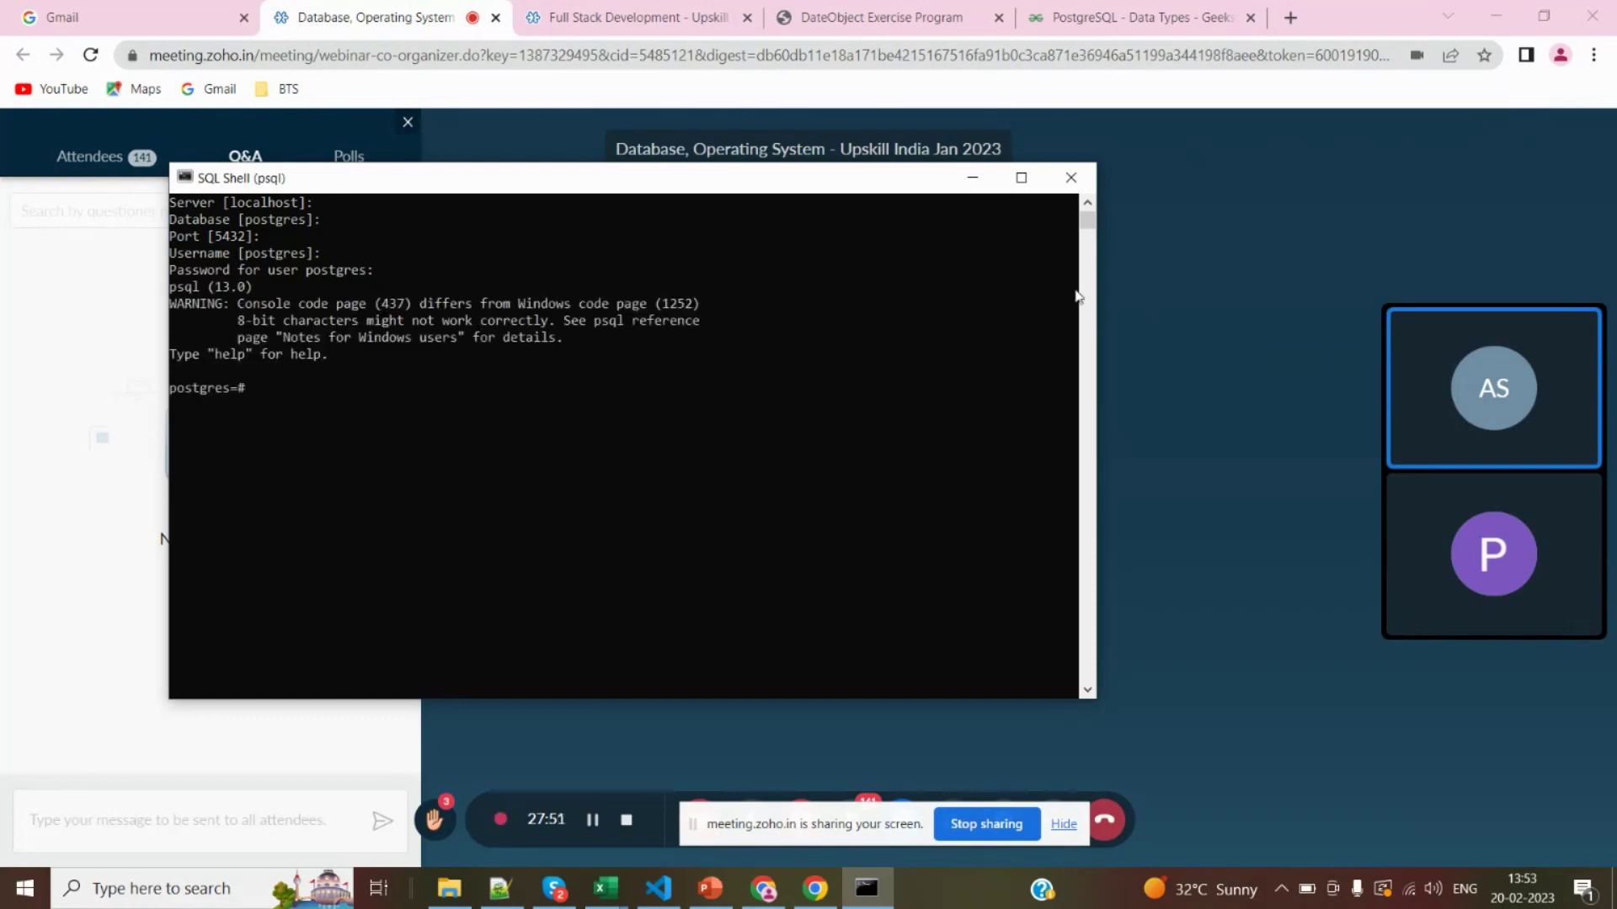
Maximize the SQL Shell window and list all databases with \l
left_click(1020, 177)
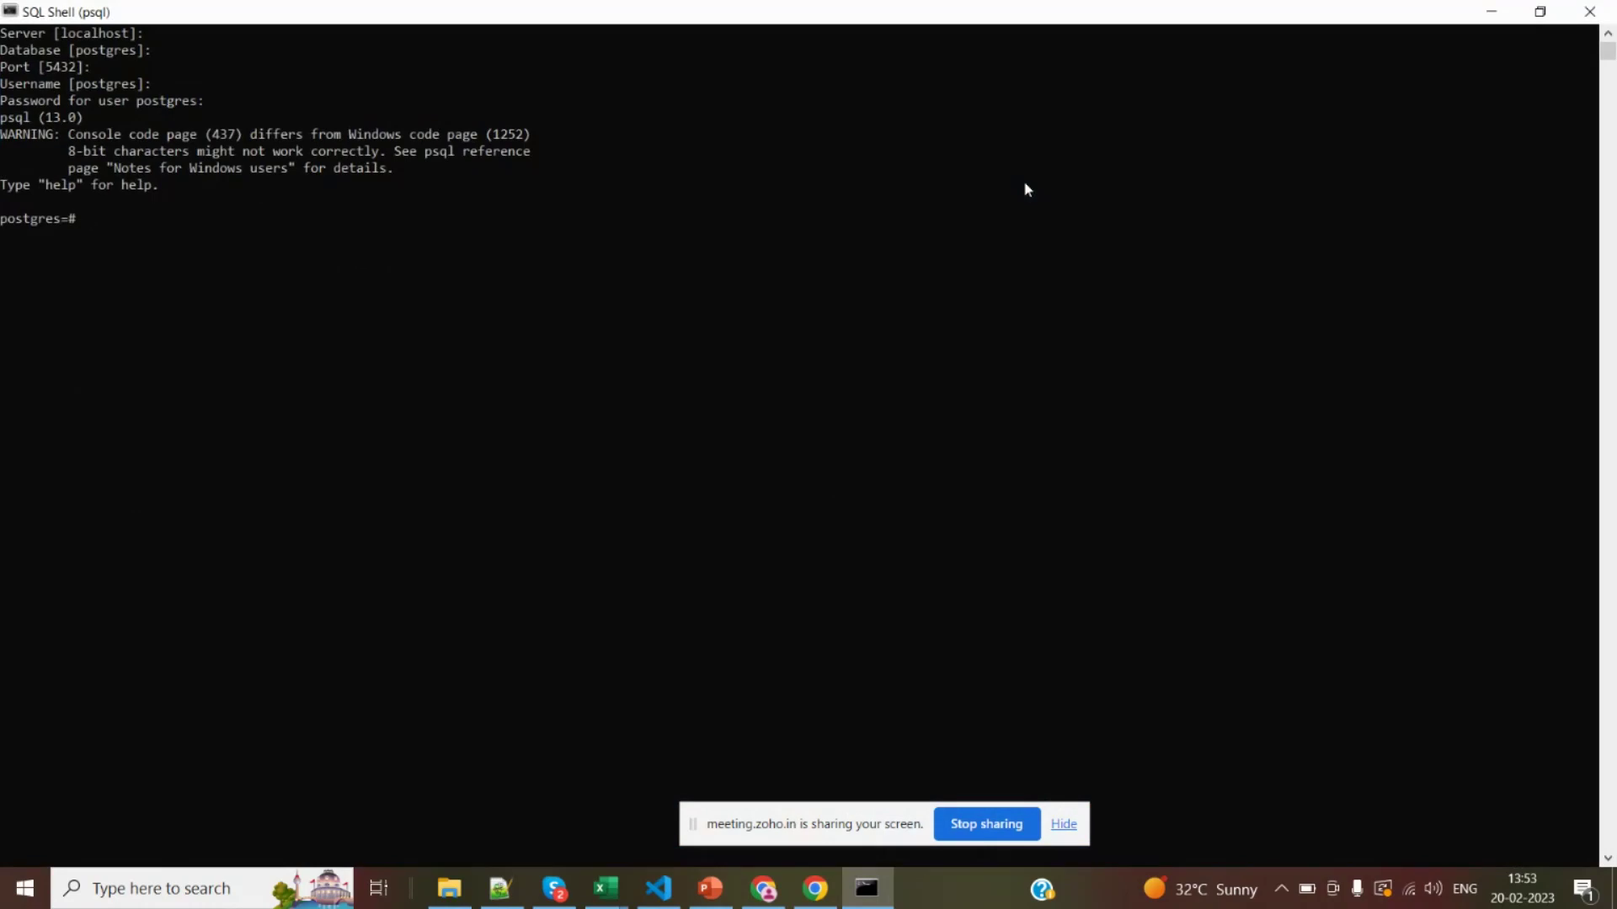
type("\\l")
key("Return")
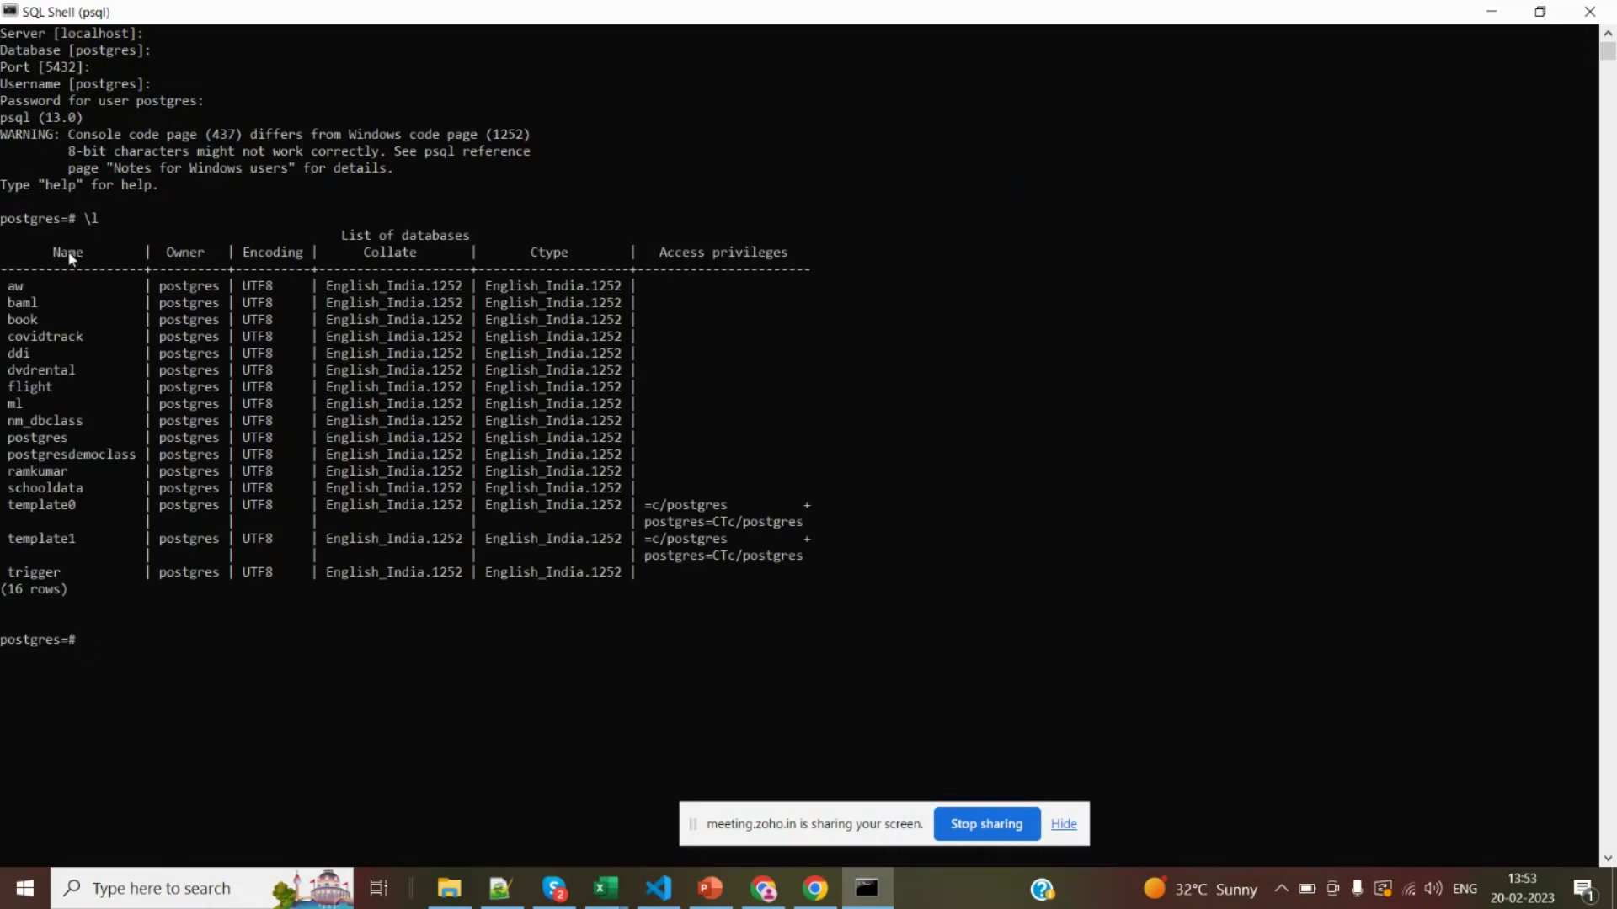
Connect to the nm_dbclass database with \c
left_click(88, 221)
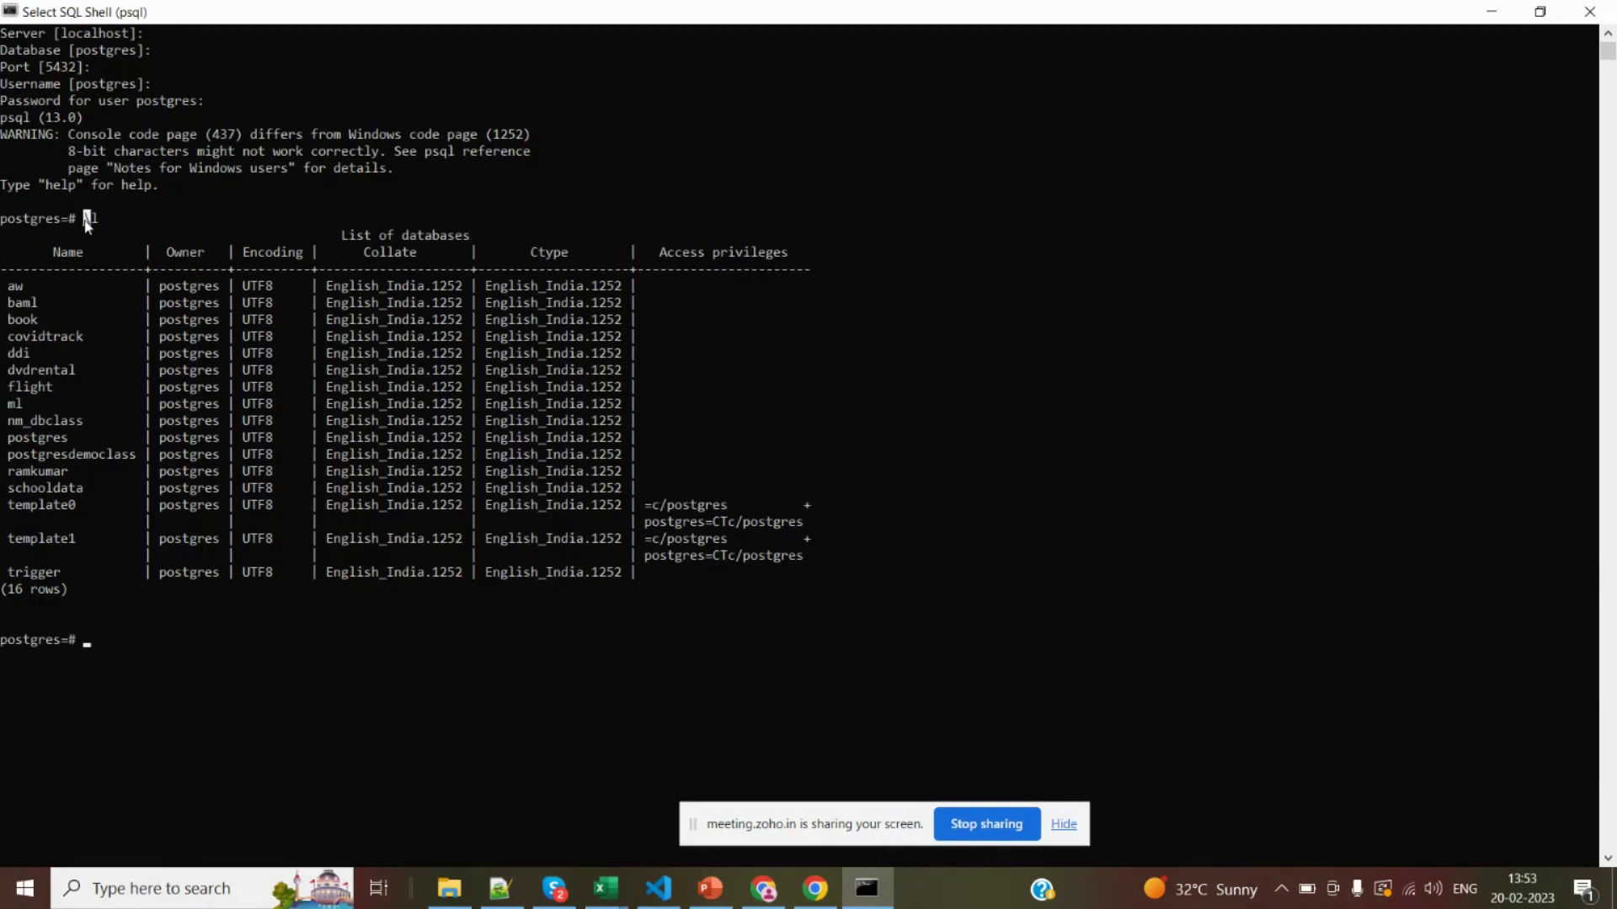
type("\\c")
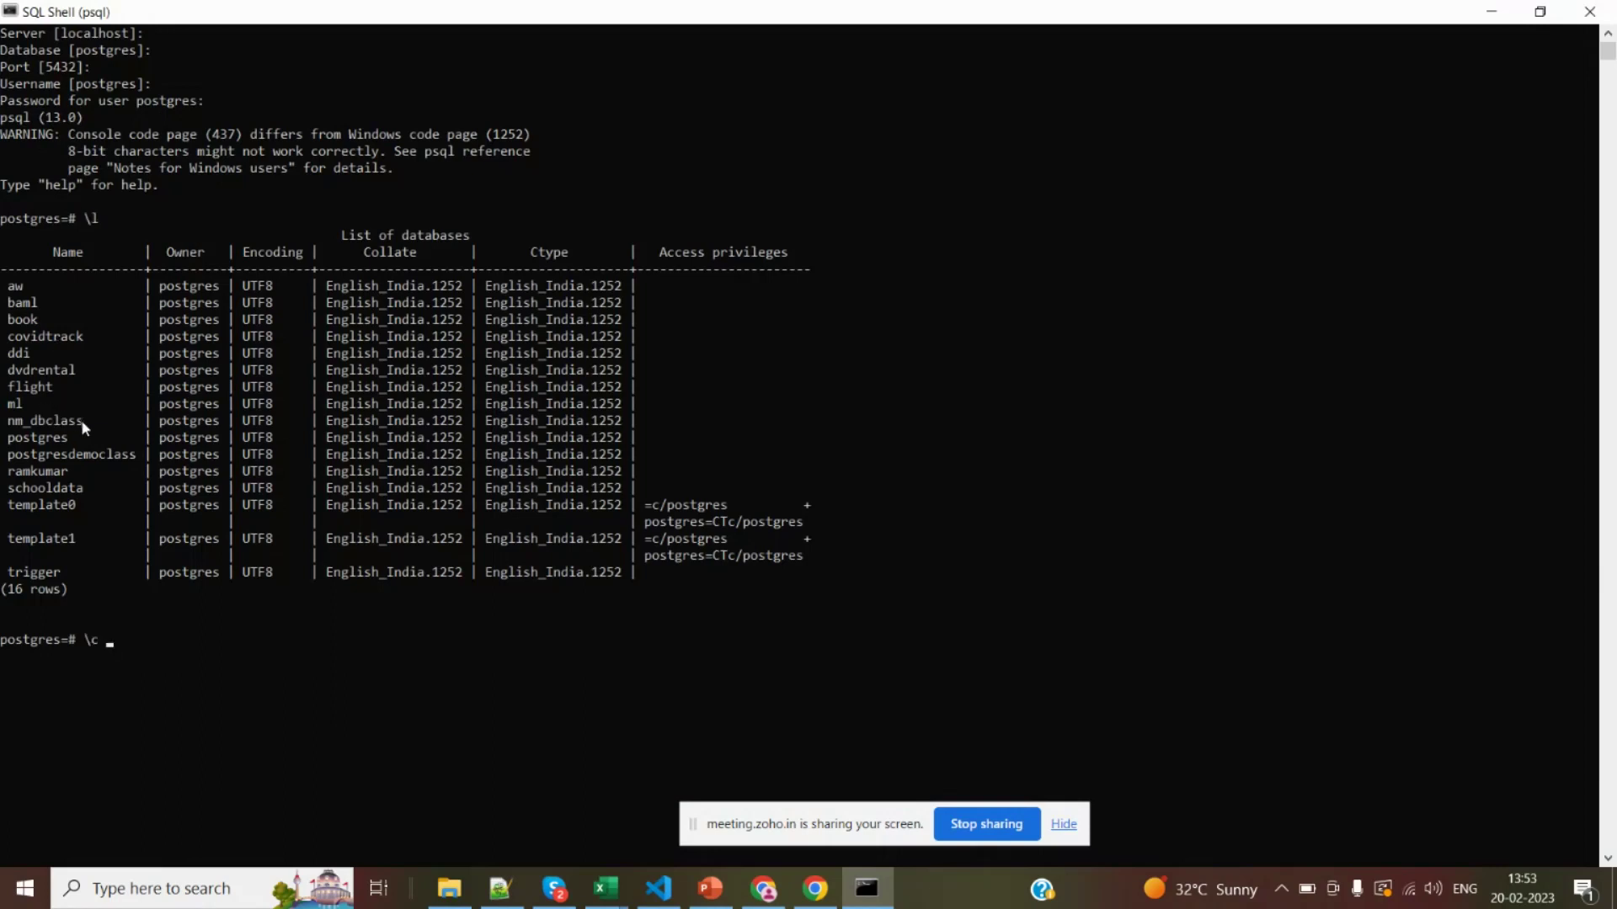
left_click_drag(81, 419, 7, 429)
right_click(7, 429)
right_click(9, 430)
key("Return")
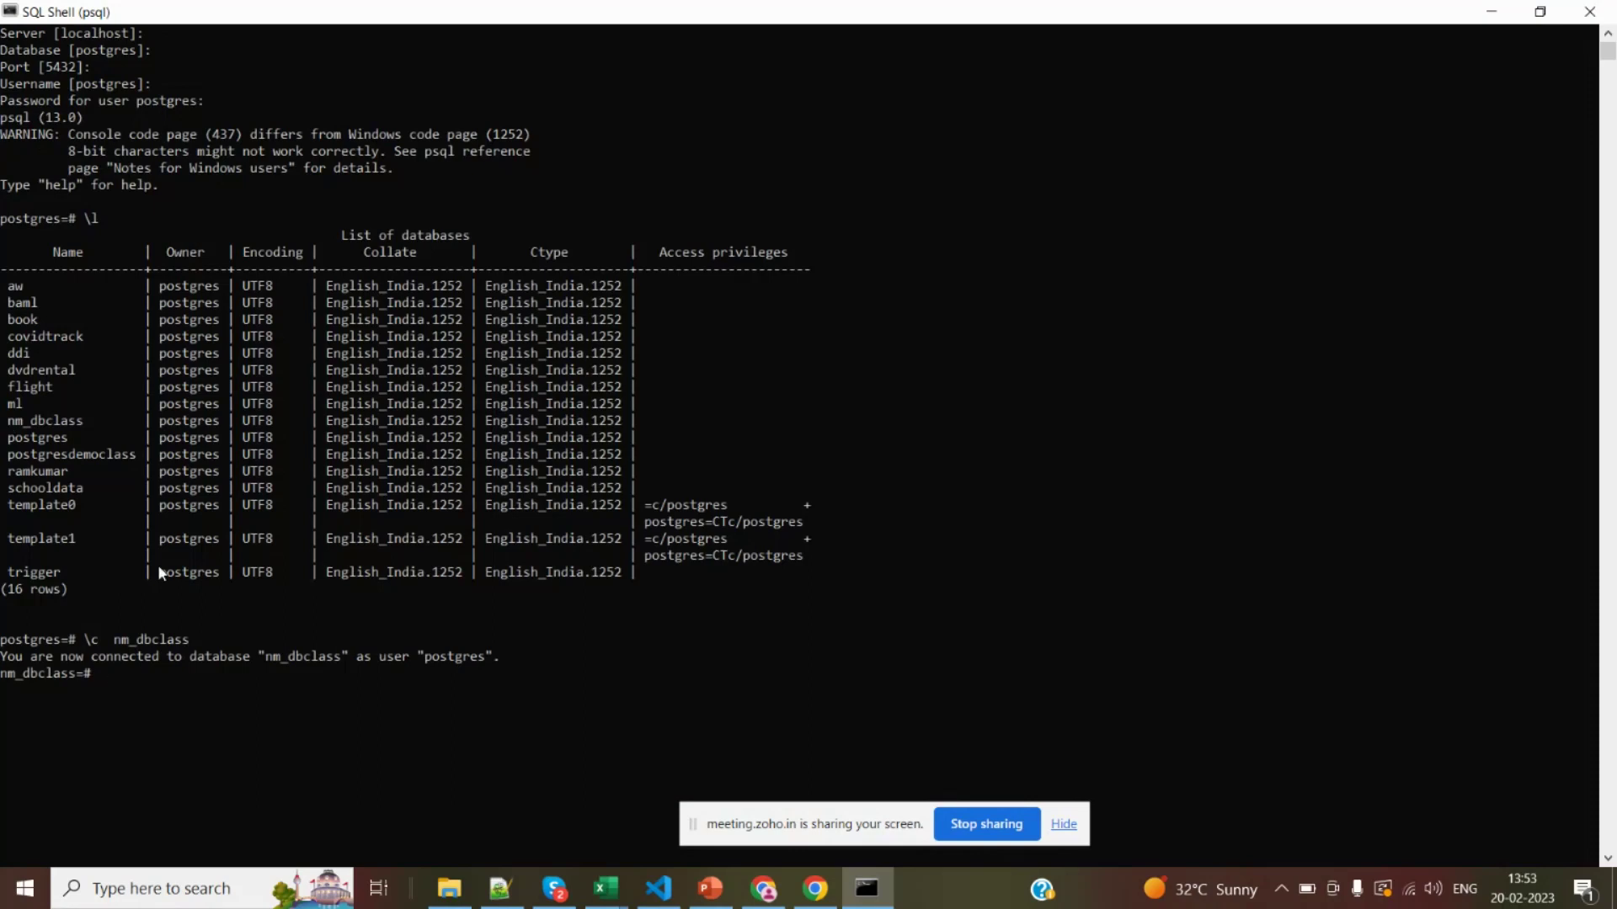
List the relations in nm_dbclass with \d and highlight the bookdetails table name in the output
scroll(160, 574, "up", 1)
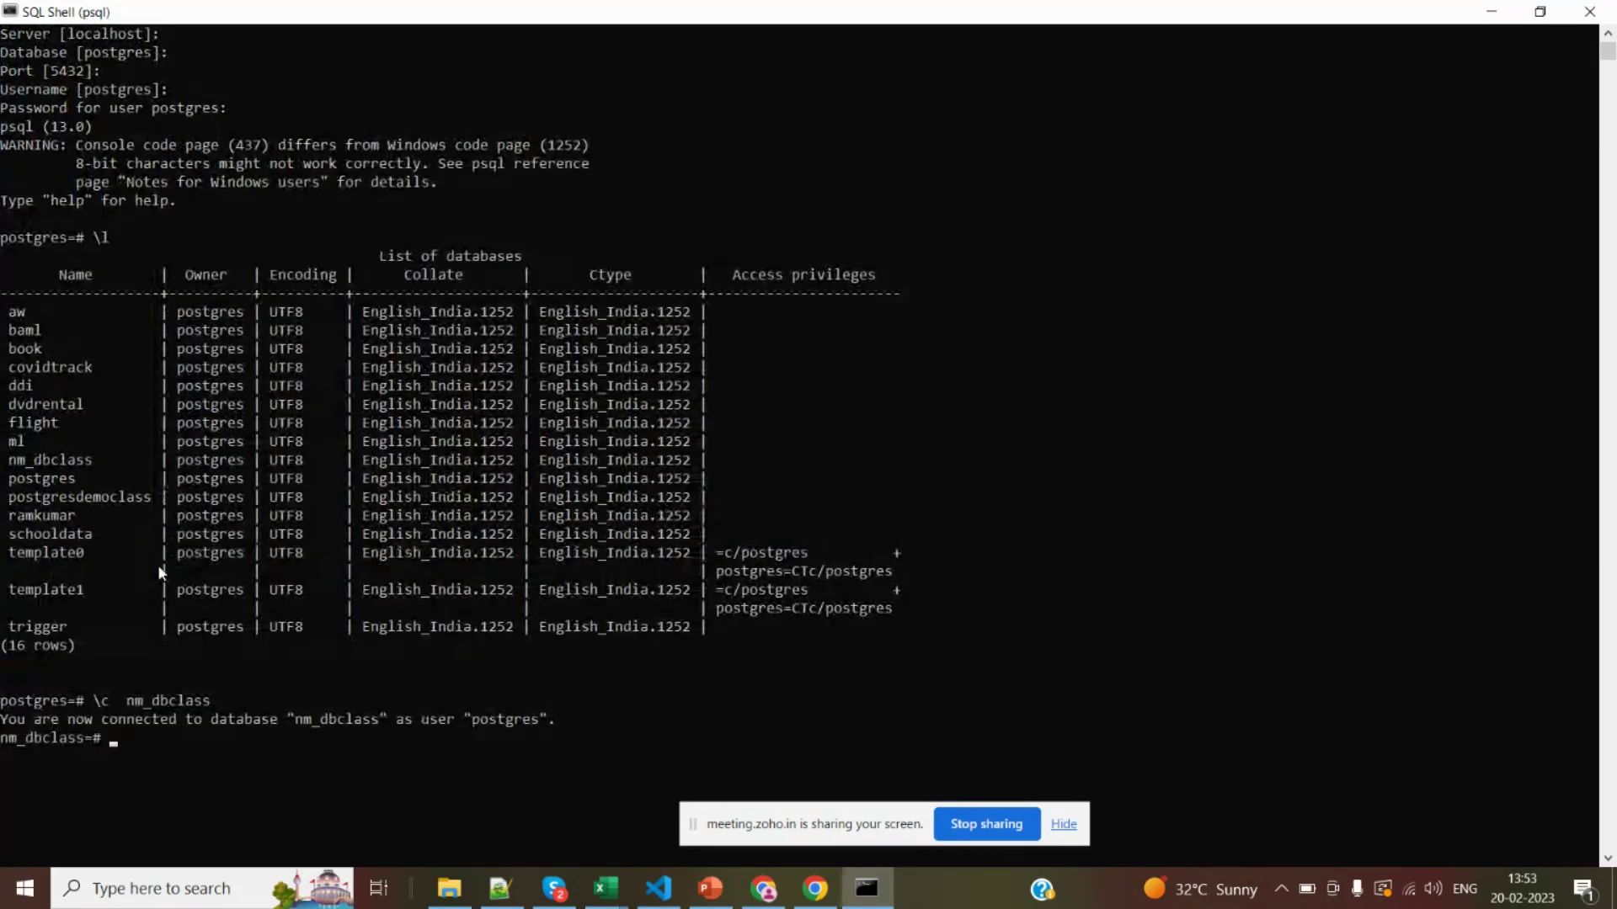
scroll(1607, 872, "down", 7)
scroll(1607, 868, "down", 2)
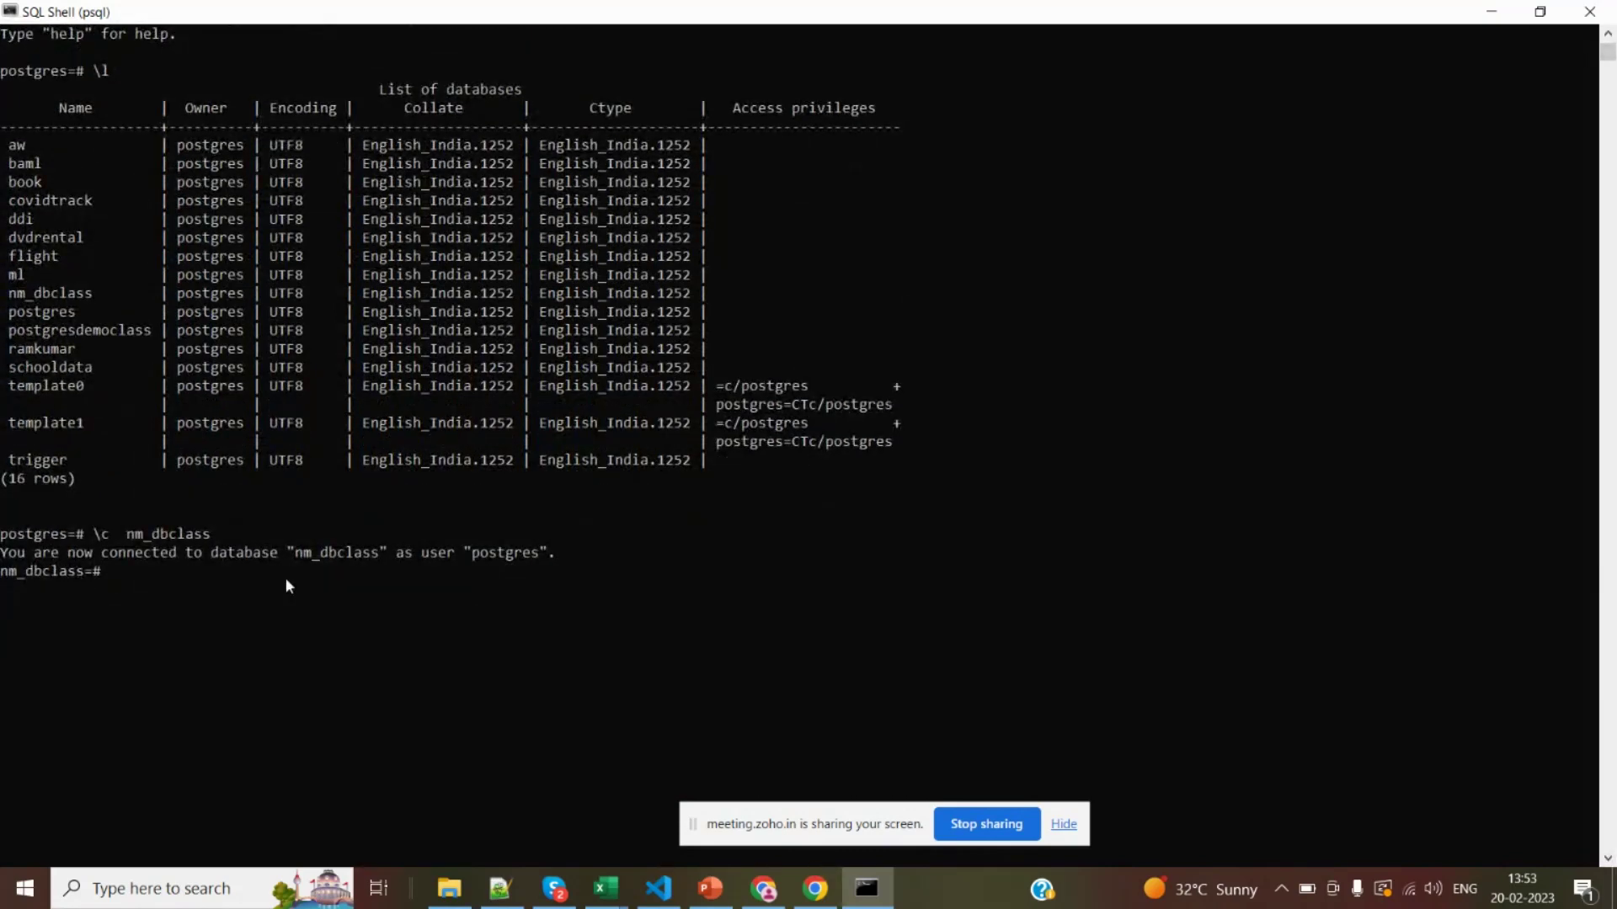
type("\\d")
key("Return")
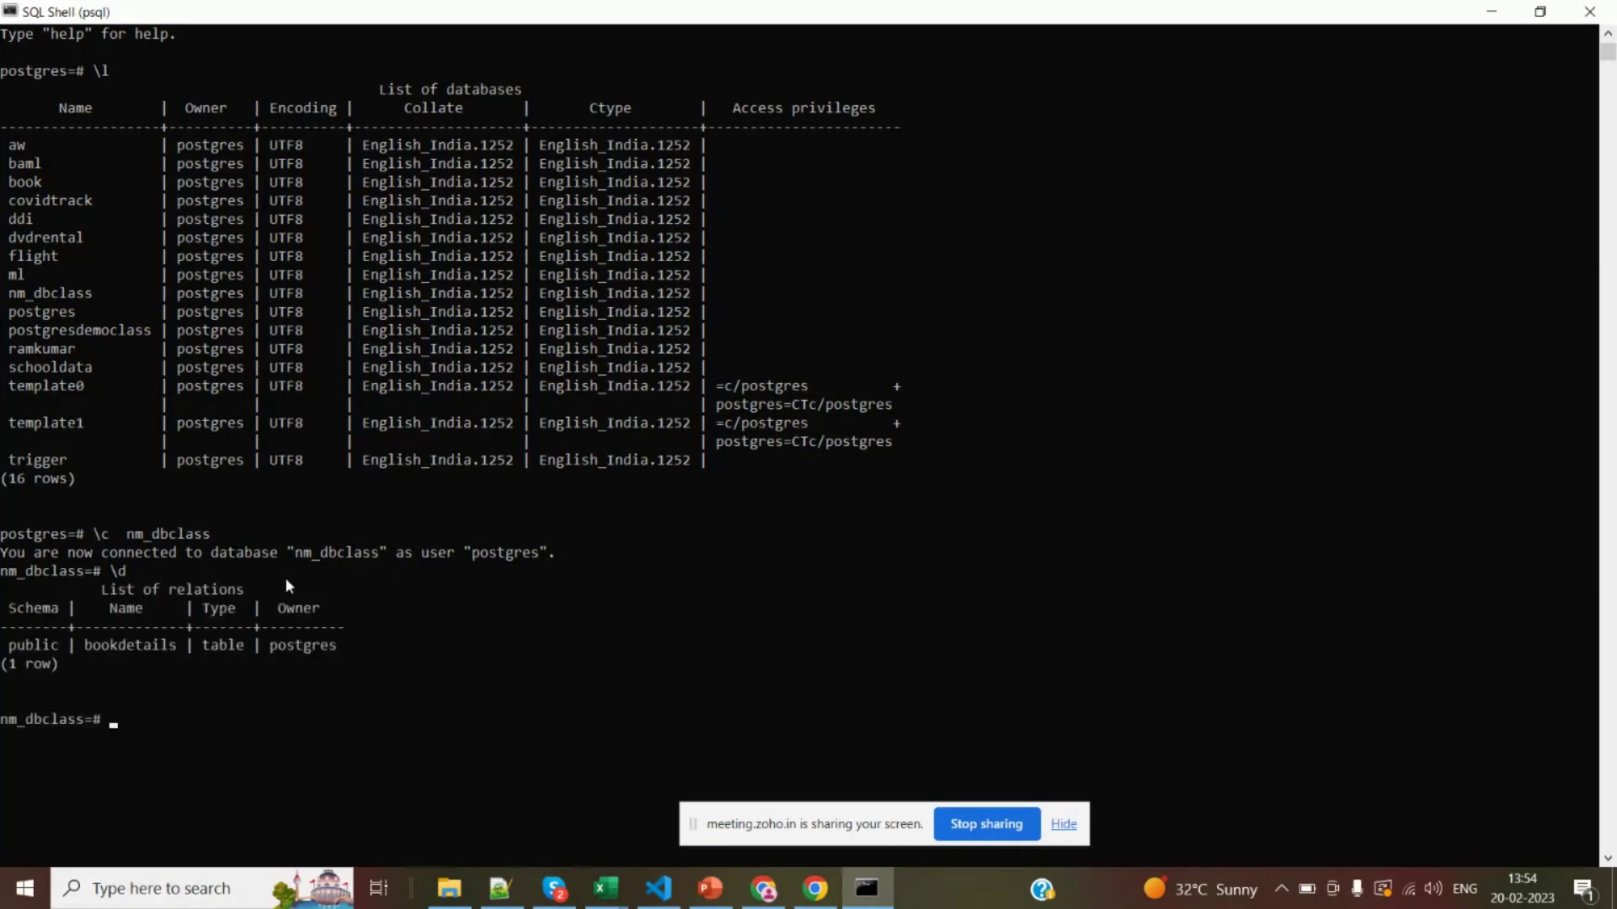
left_click(38, 572)
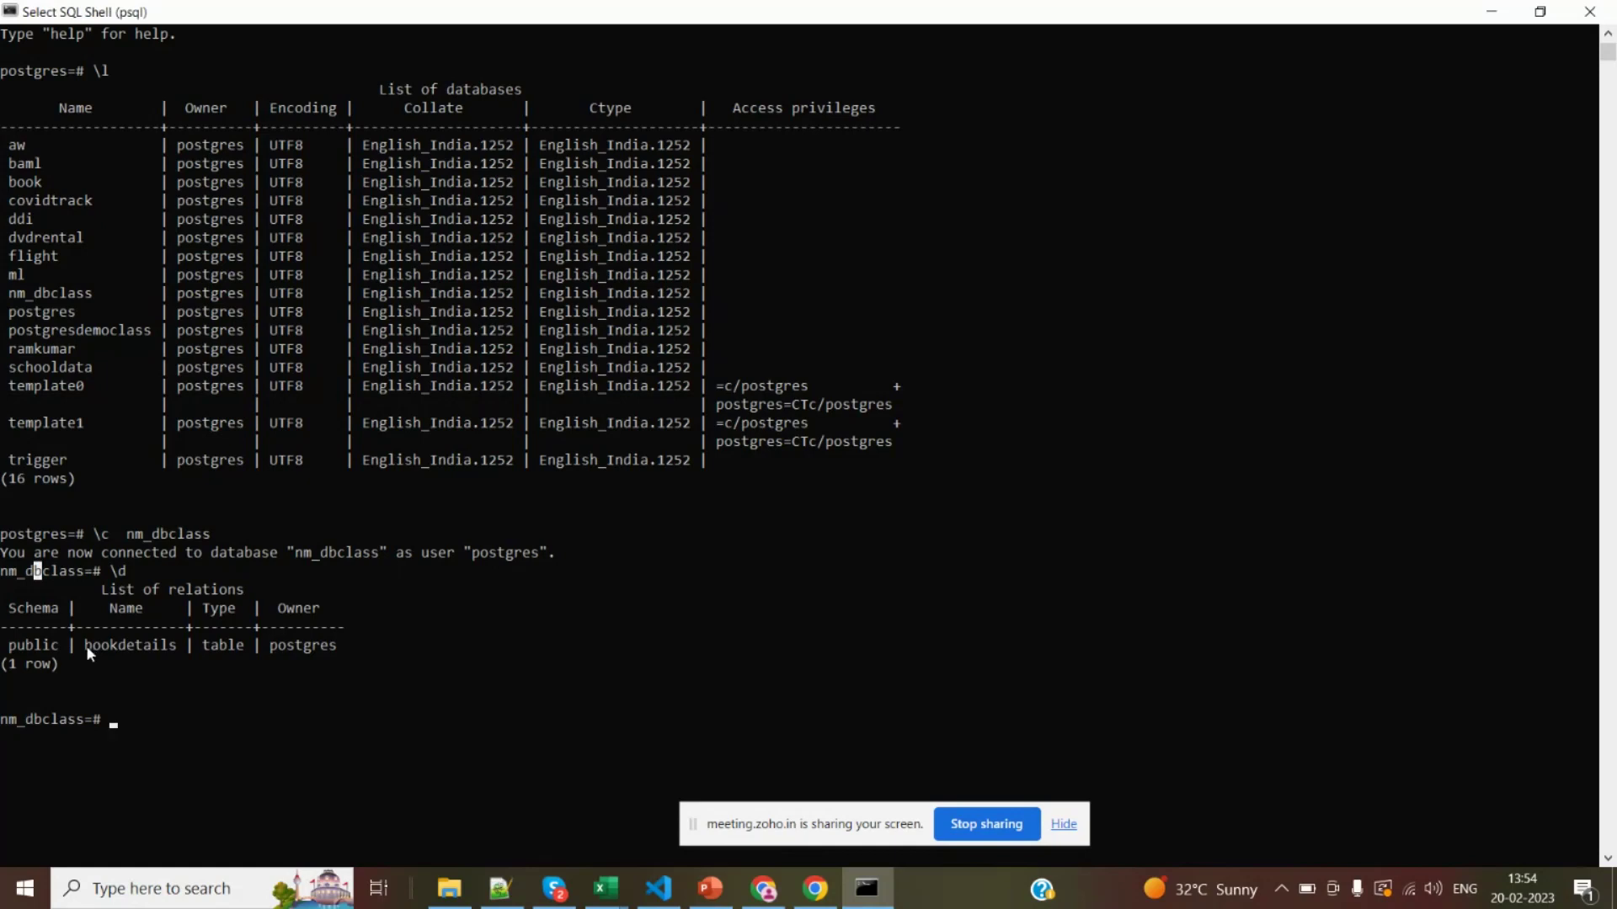
left_click_drag(83, 648, 191, 650)
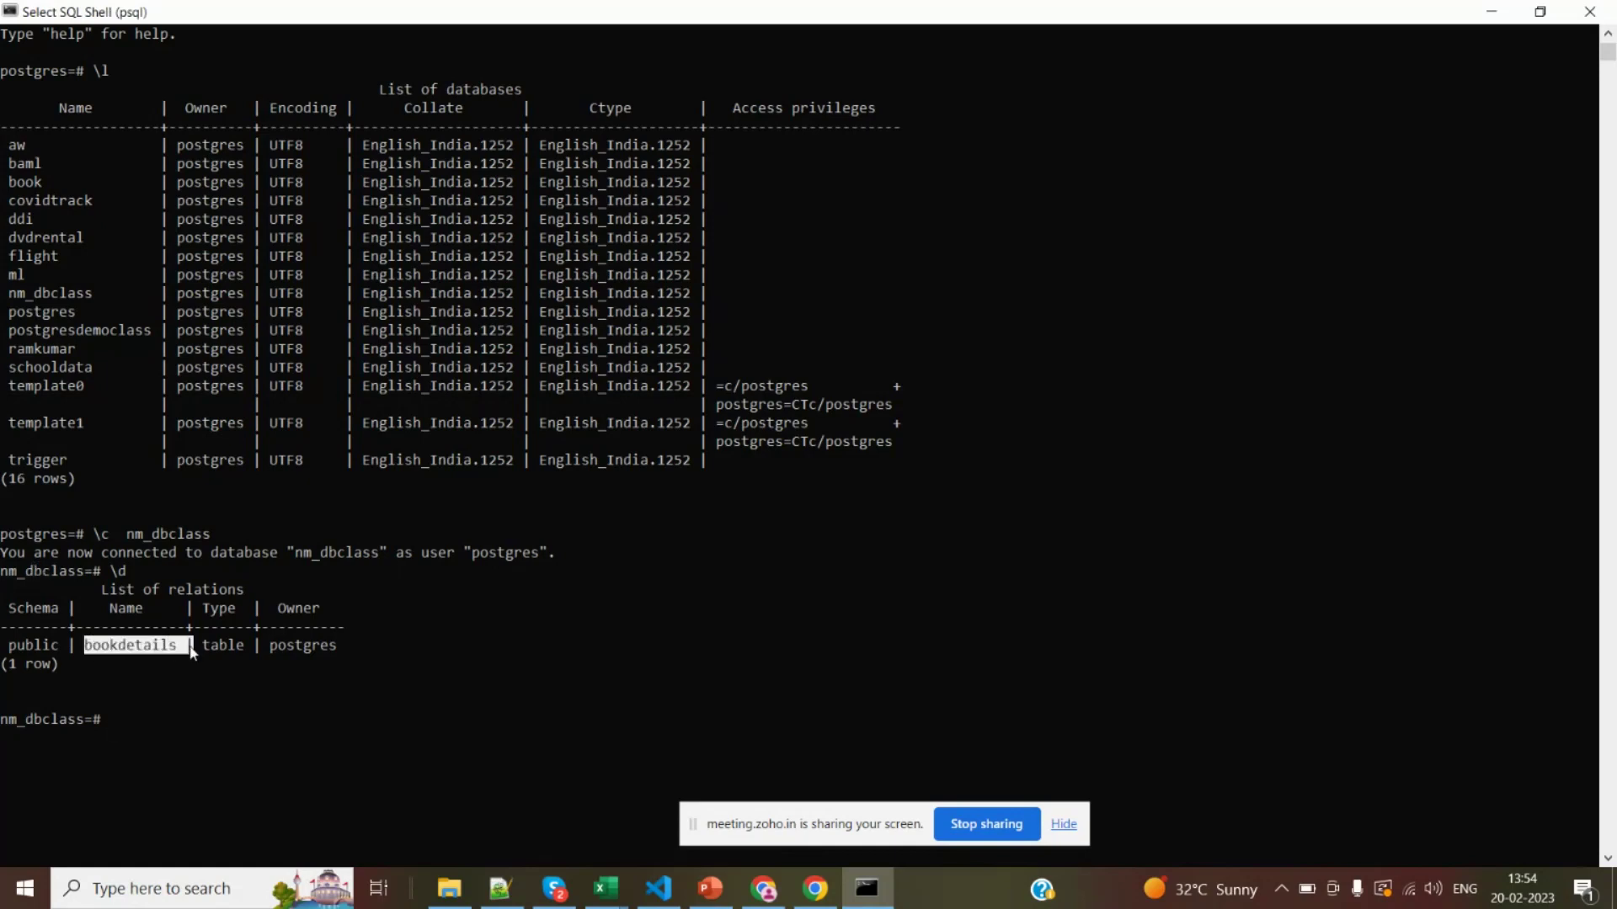
left_click(155, 649)
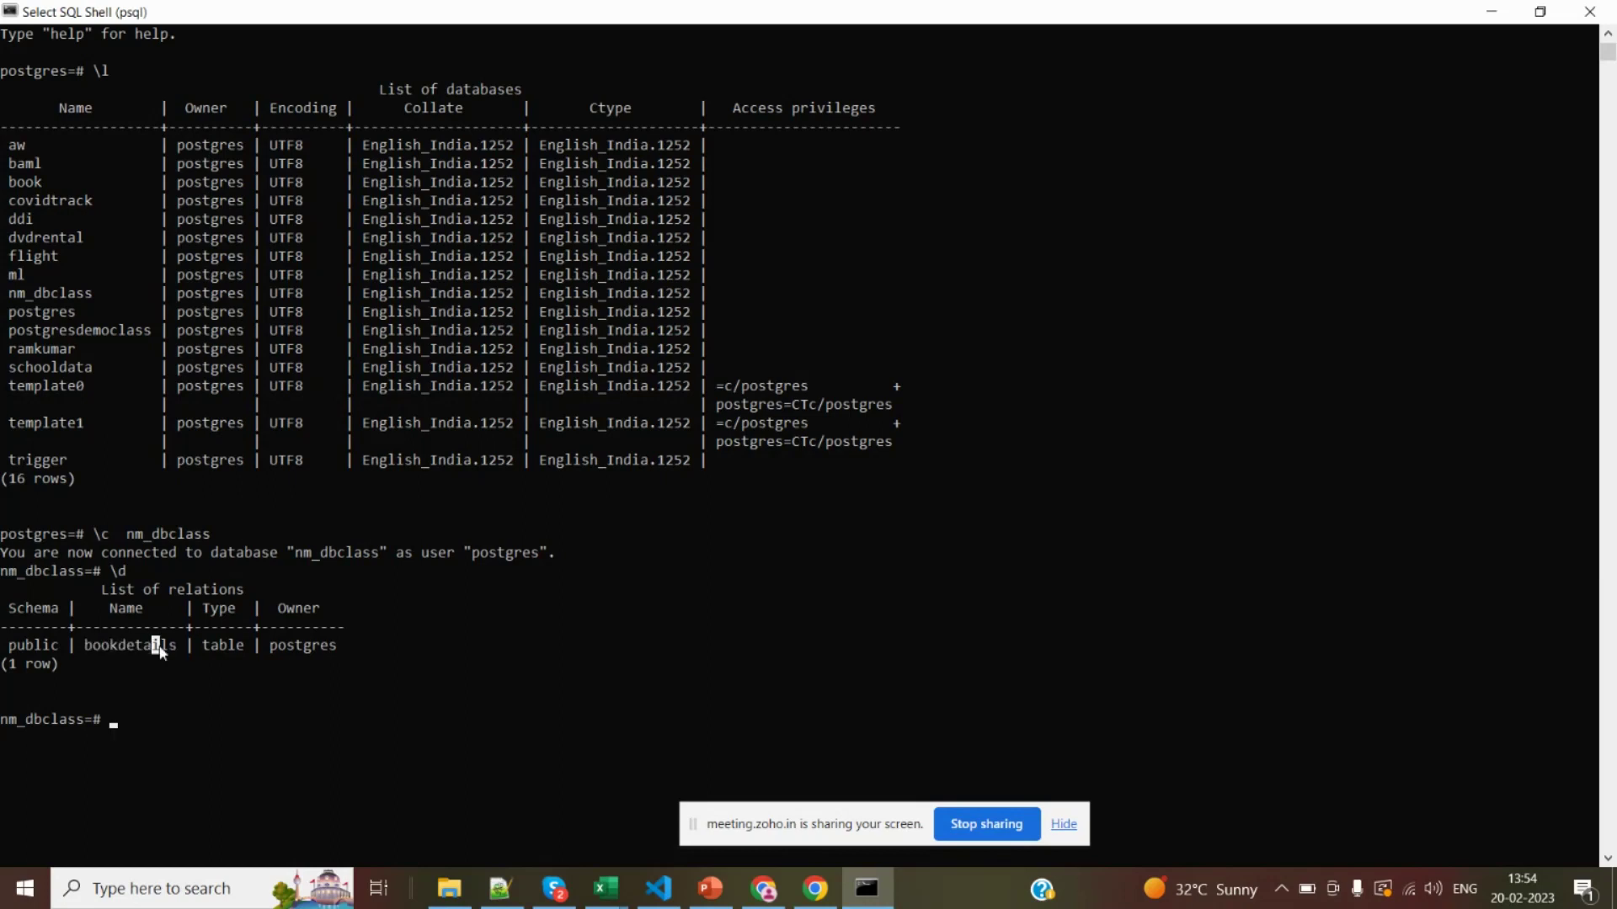
left_click(87, 650)
left_click_drag(87, 653, 177, 652)
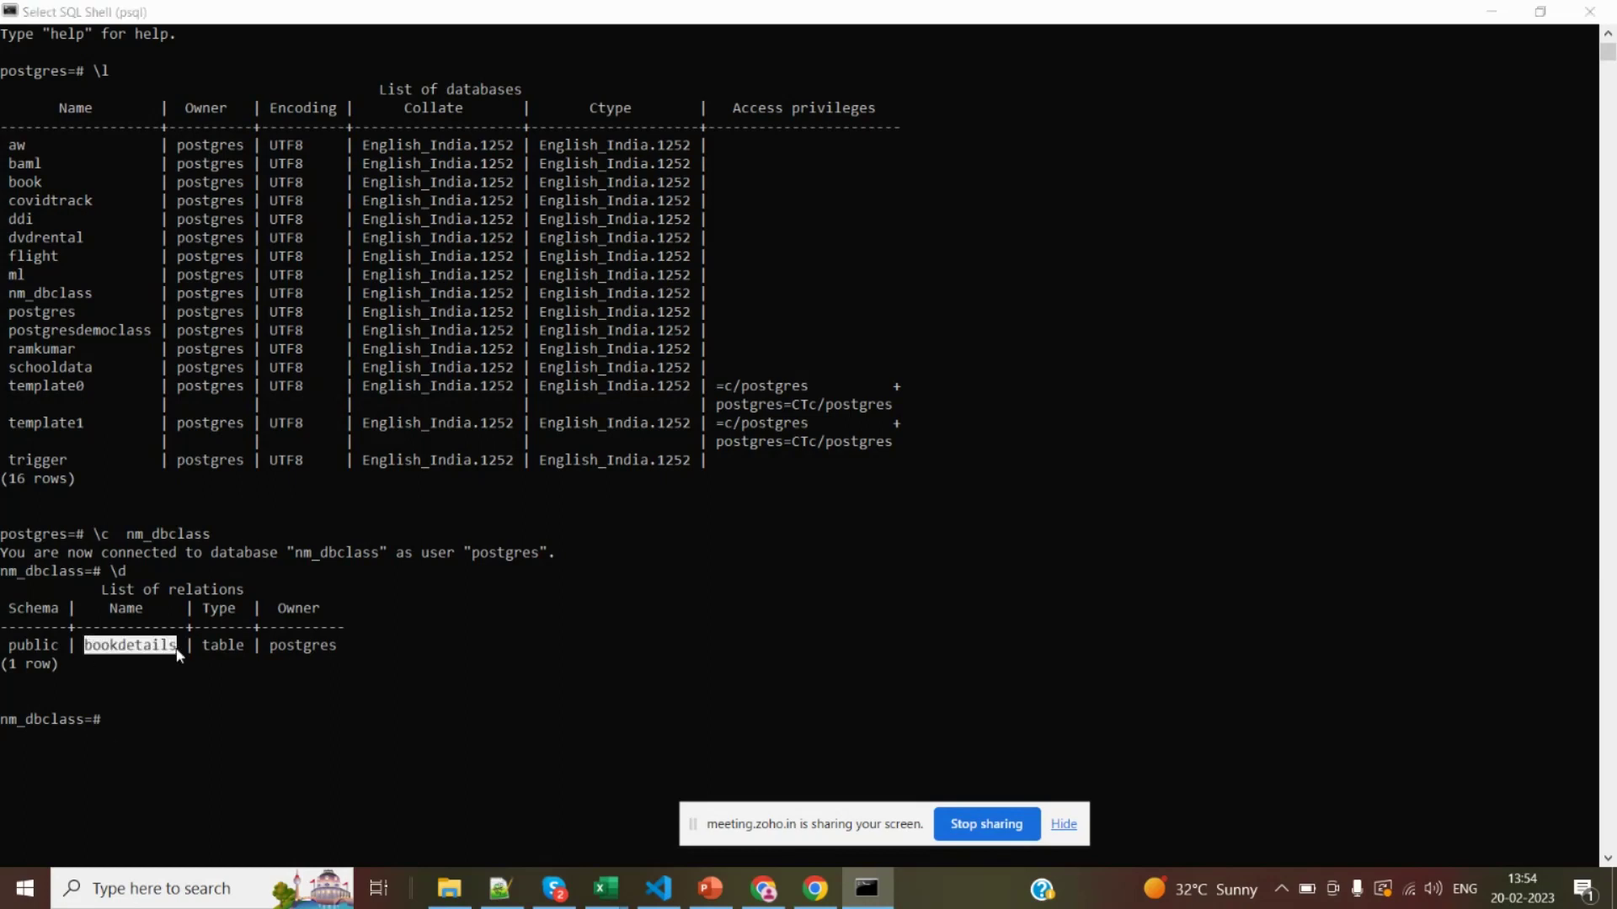
Switch to bookdetails.xlsx in Excel to examine the header row of the bookname ID sheet, and return to SQL Shell
key("alt+Tab")
key("alt+Tab")
key("alt+Tab")
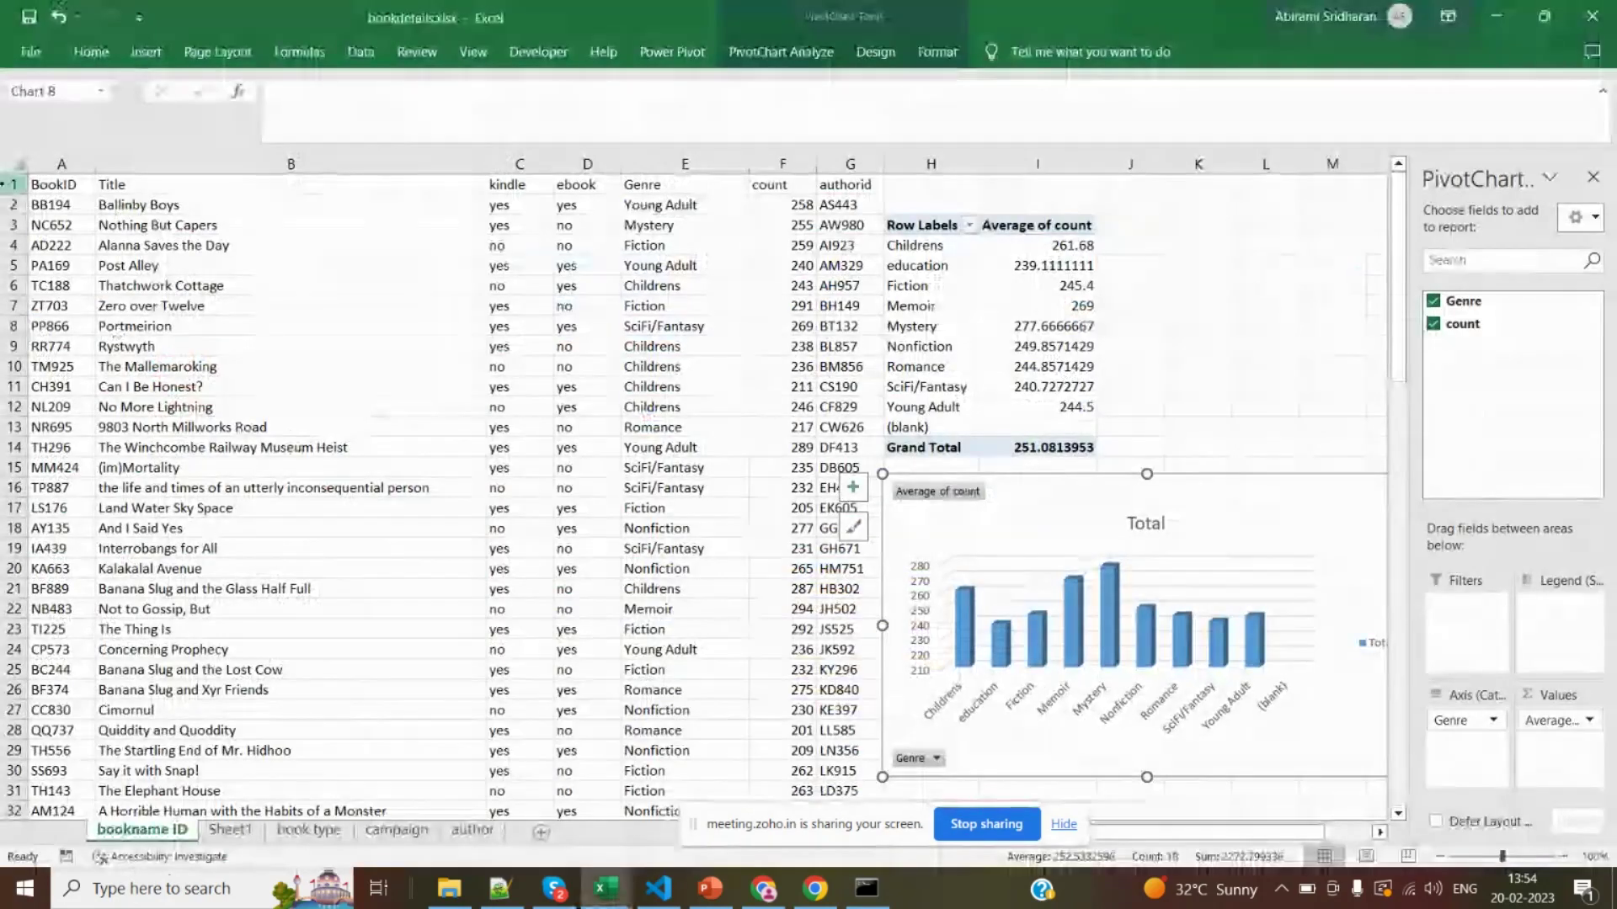
left_click(8, 184)
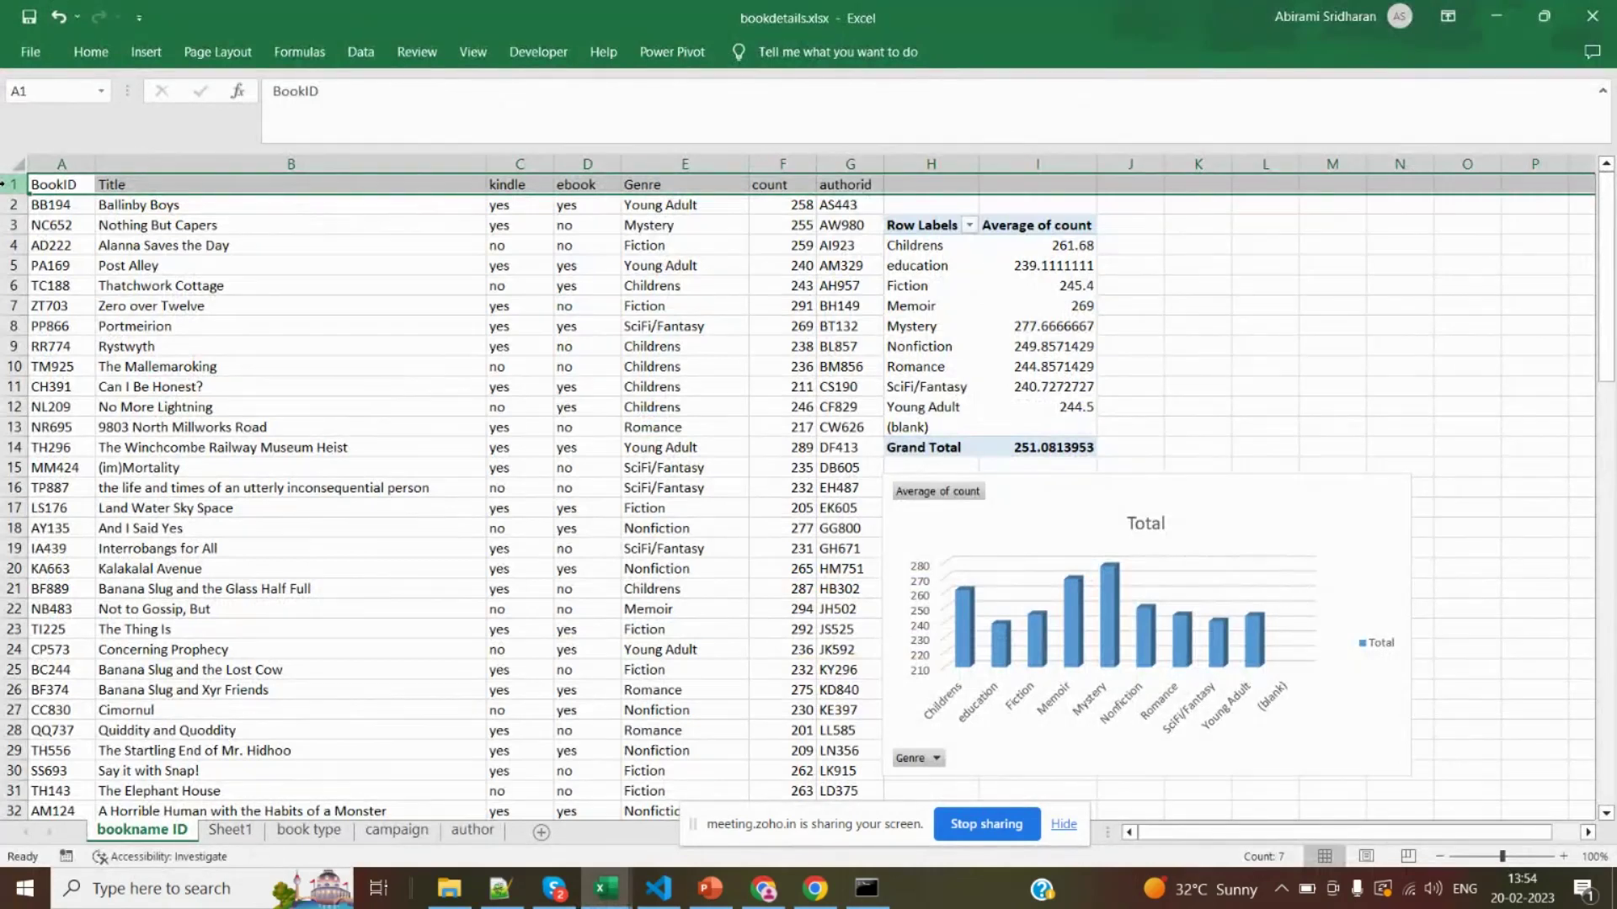
key("alt+Tab")
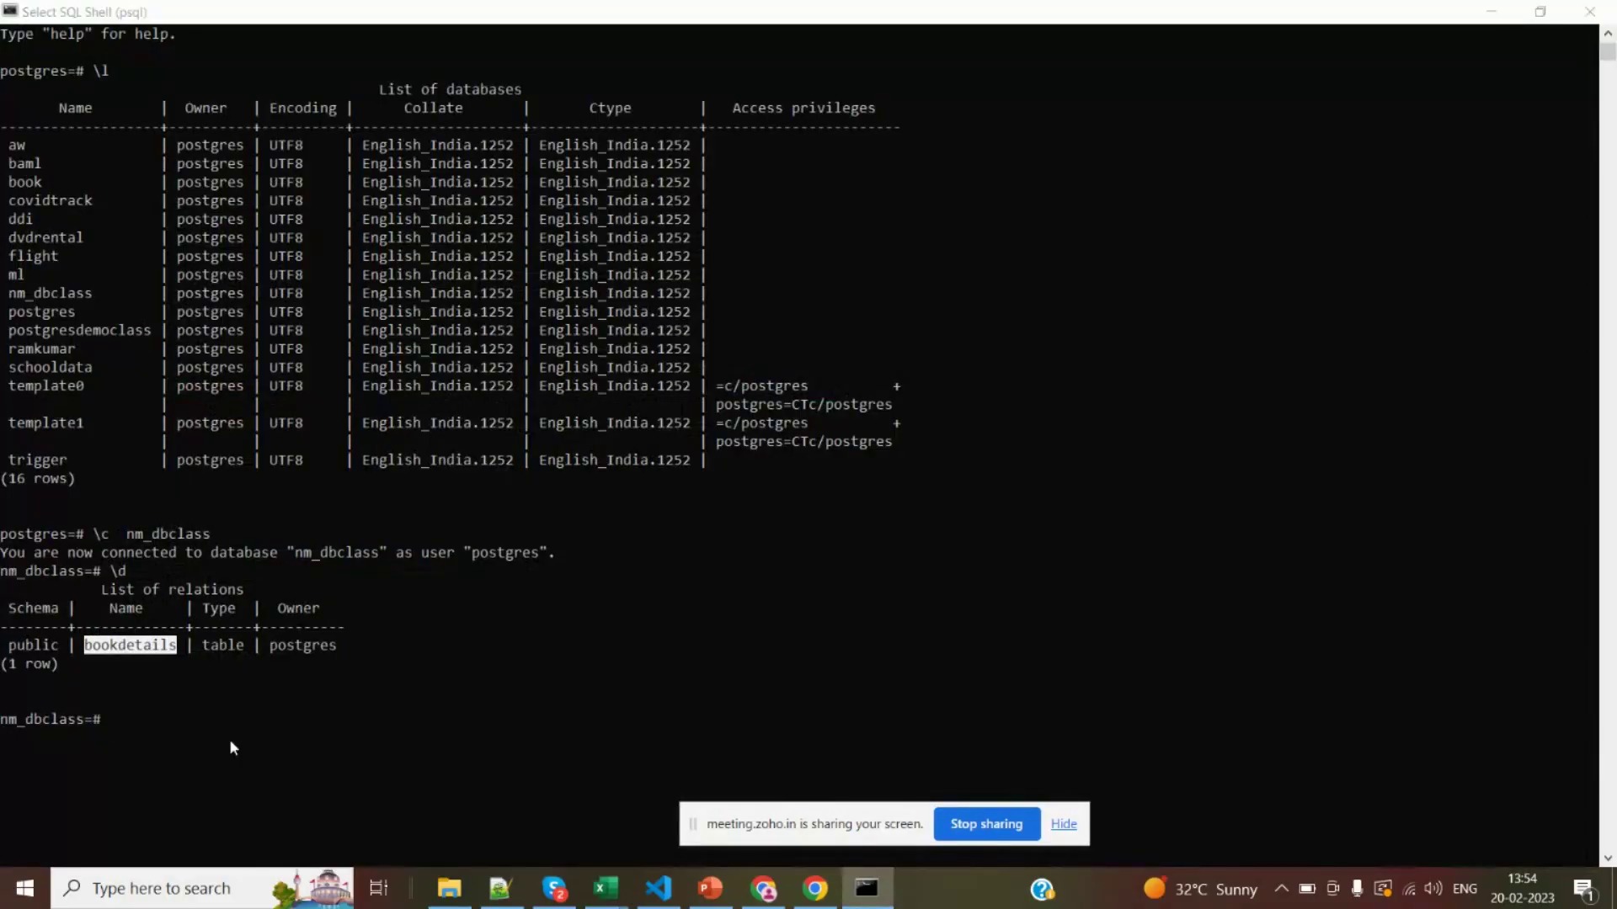
Switch to onlinesale1.csv in Excel and examine the header row and the first record's City, State, Country and bookid
key("alt+Tab")
key("alt+Tab")
key("alt+Tab")
key("alt+Tab")
key("alt+Tab")
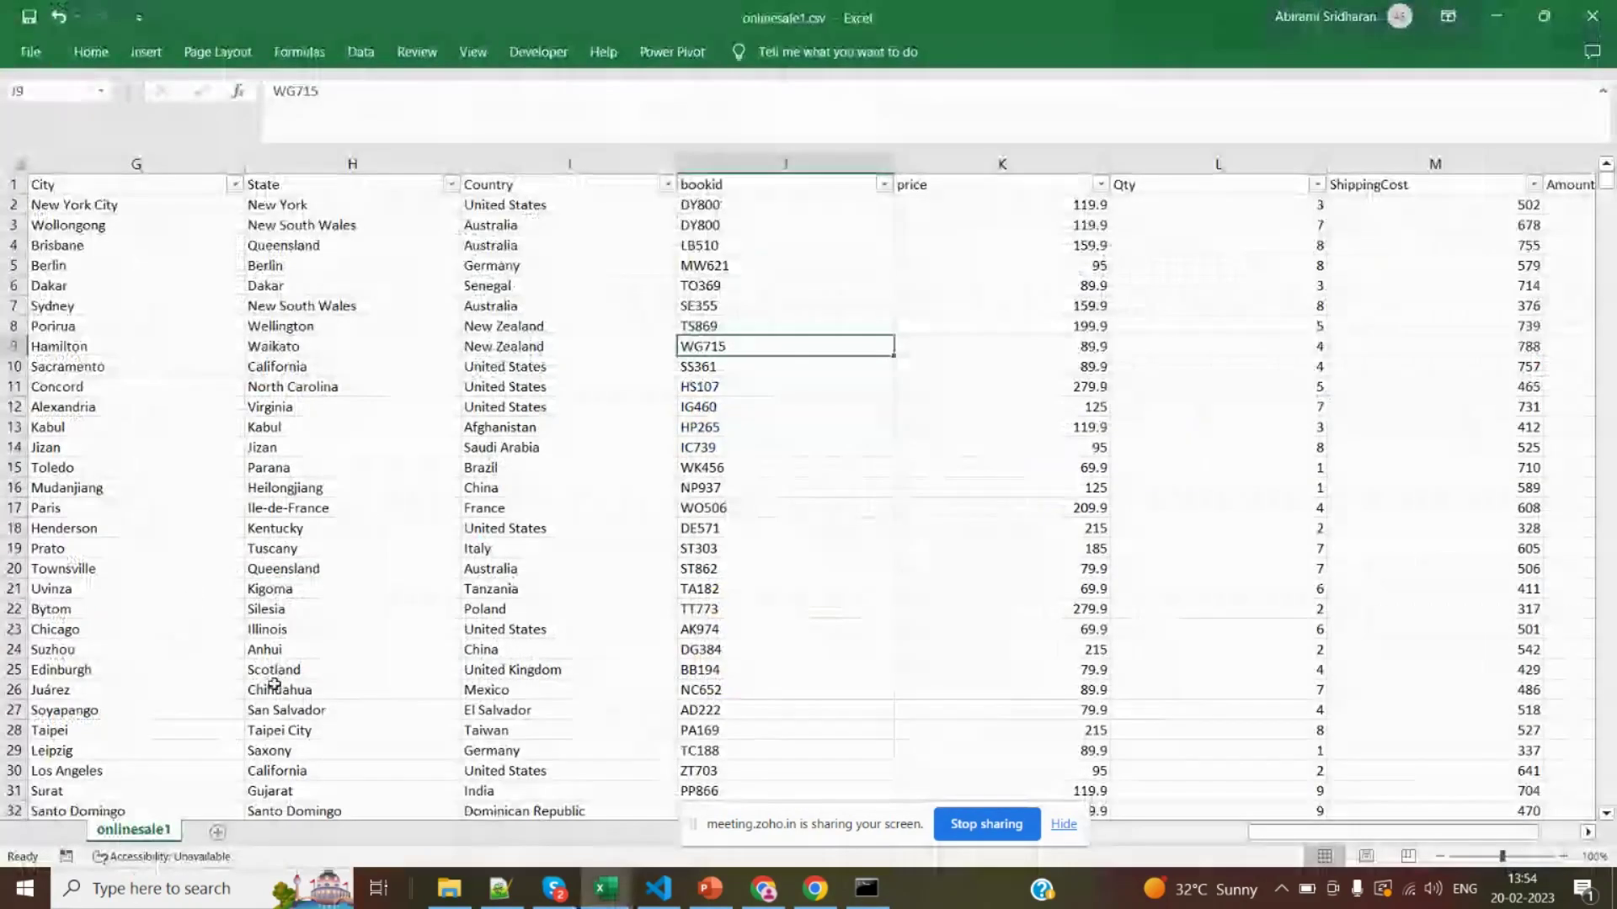
left_click(275, 685)
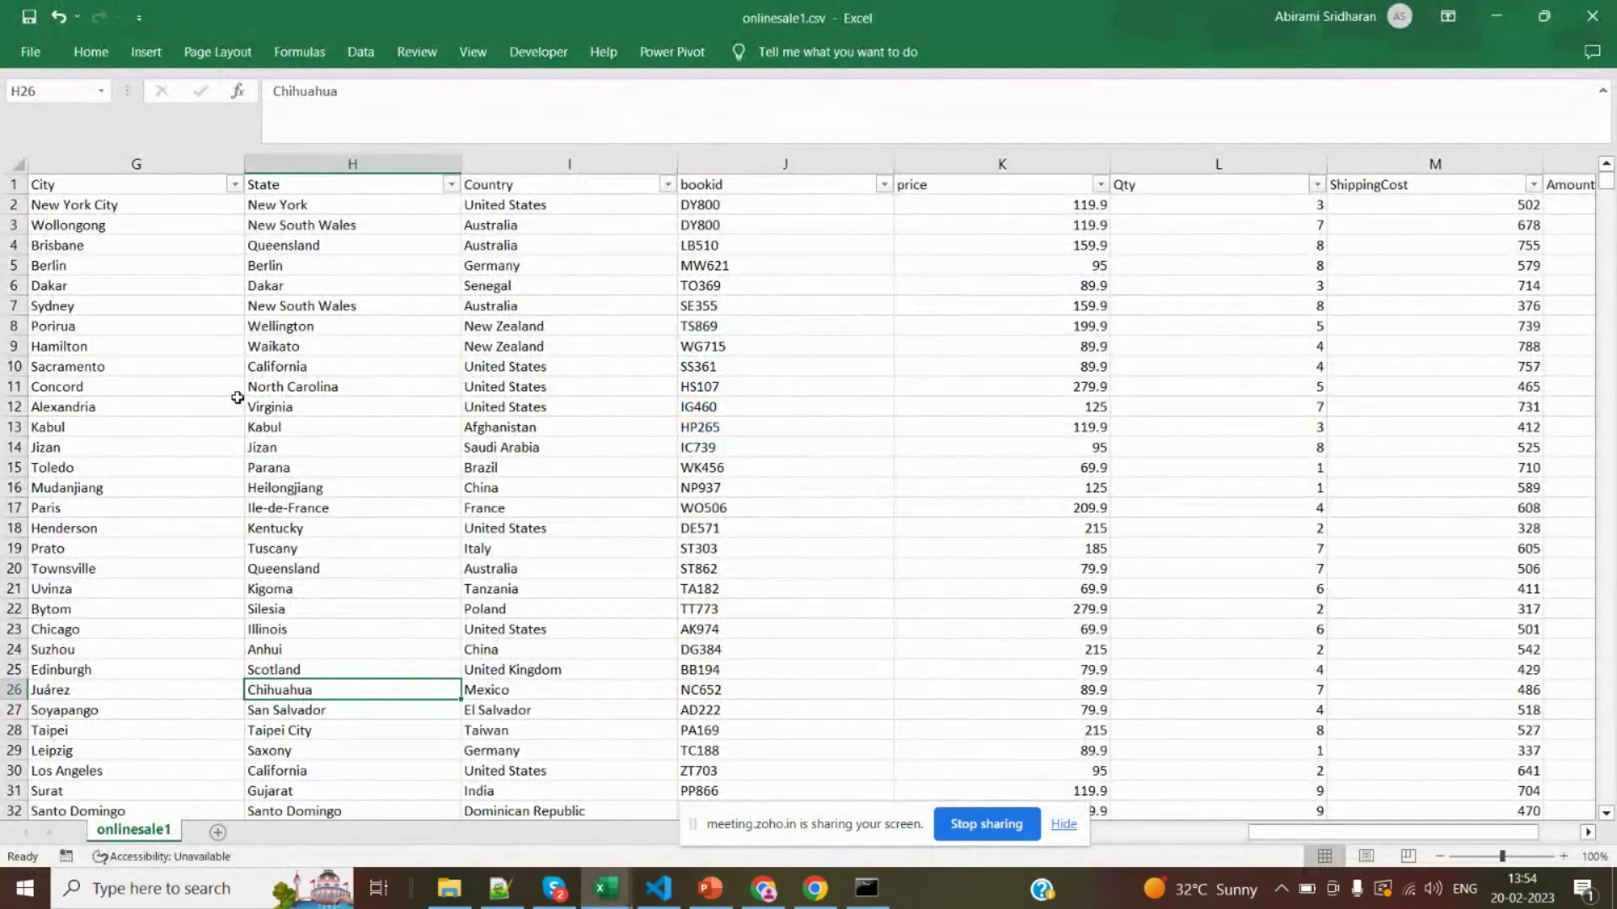
left_click(6, 184)
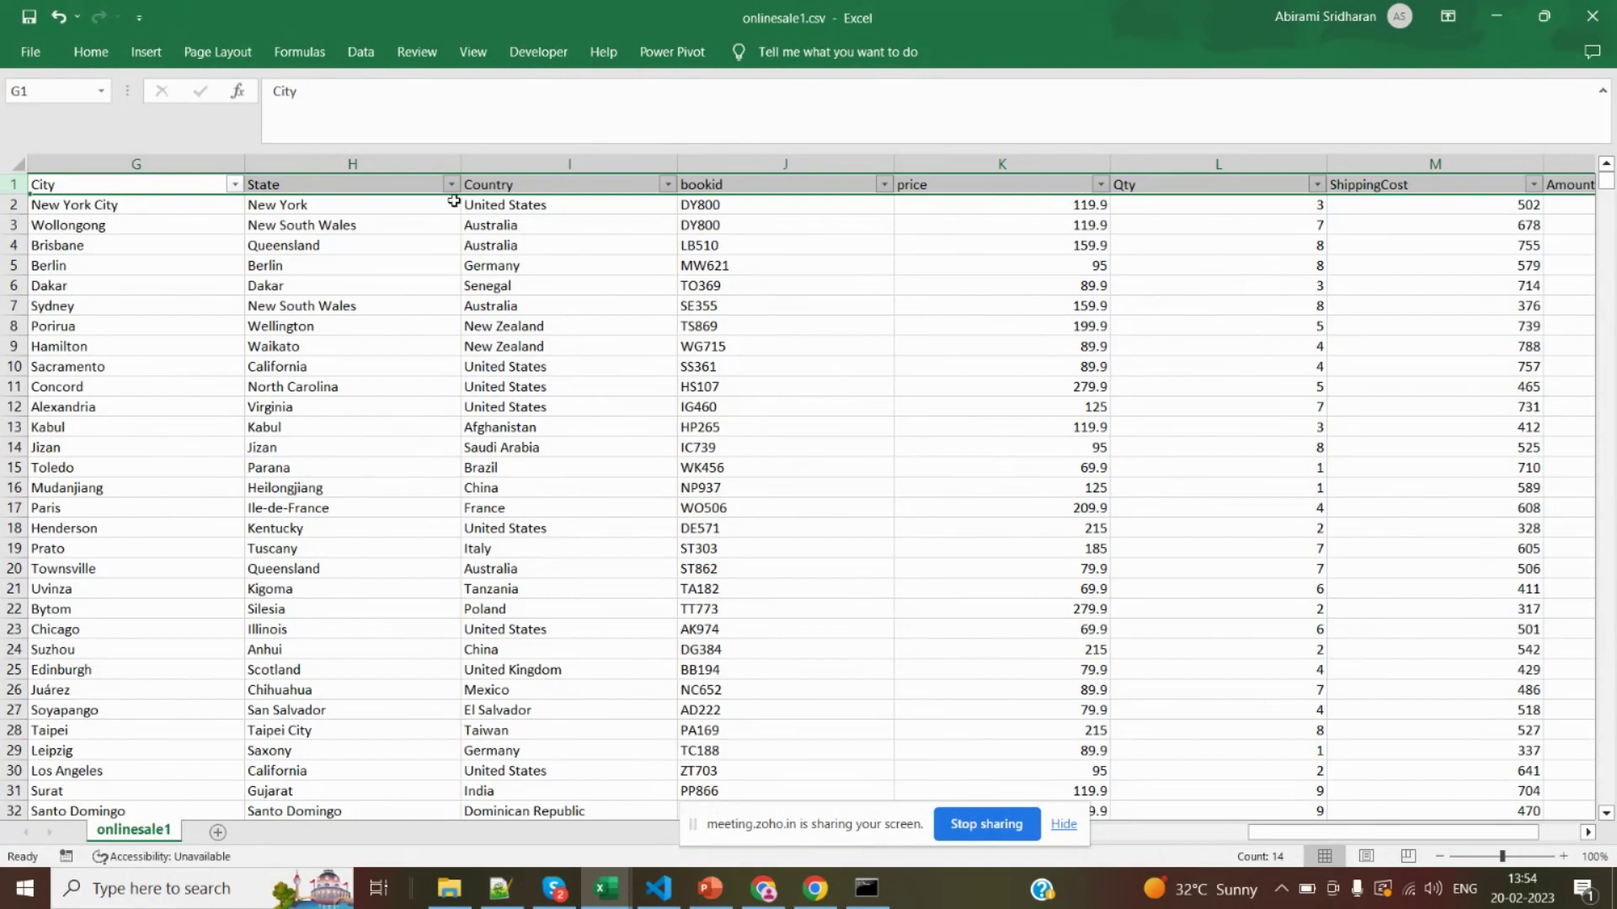
left_click(534, 202)
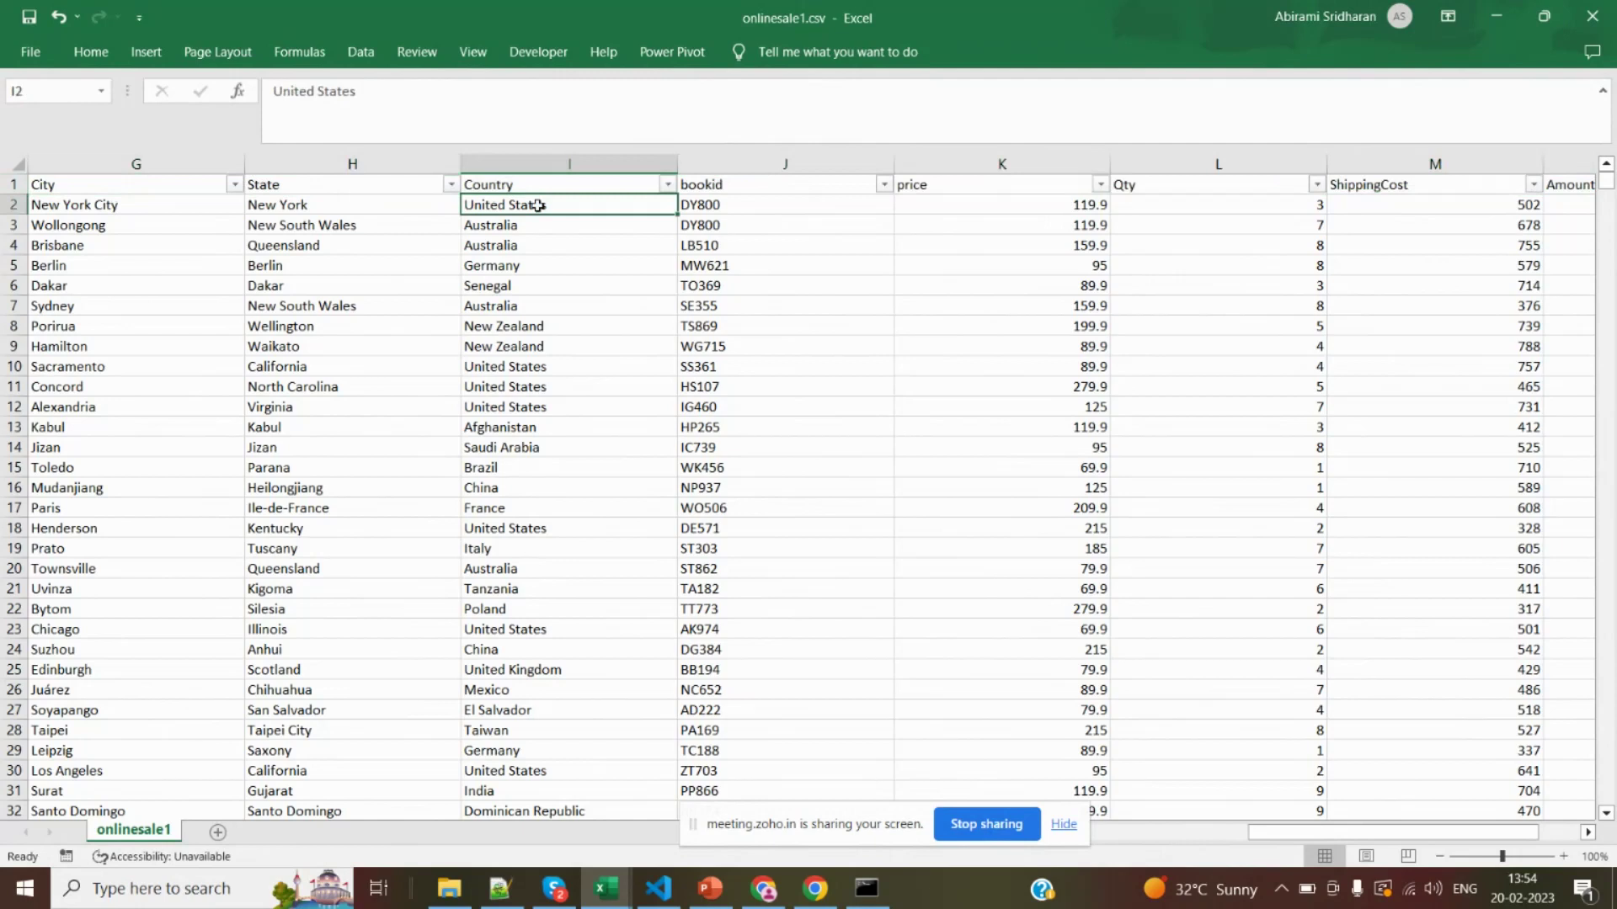
left_click(122, 209)
key("Right")
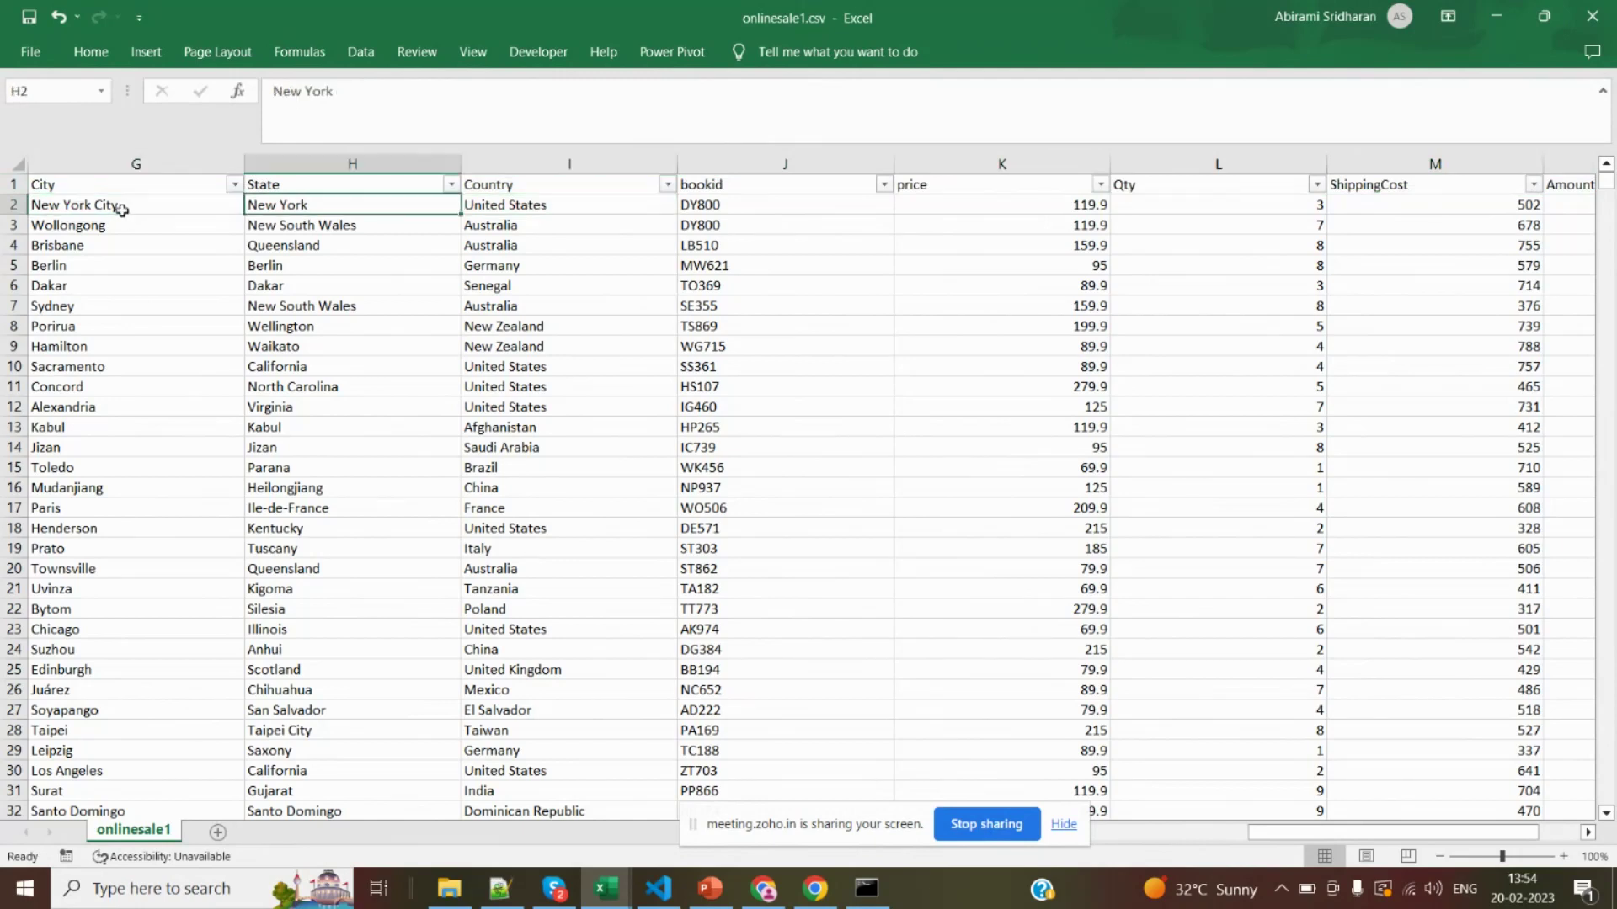
key("Right")
key("Right")
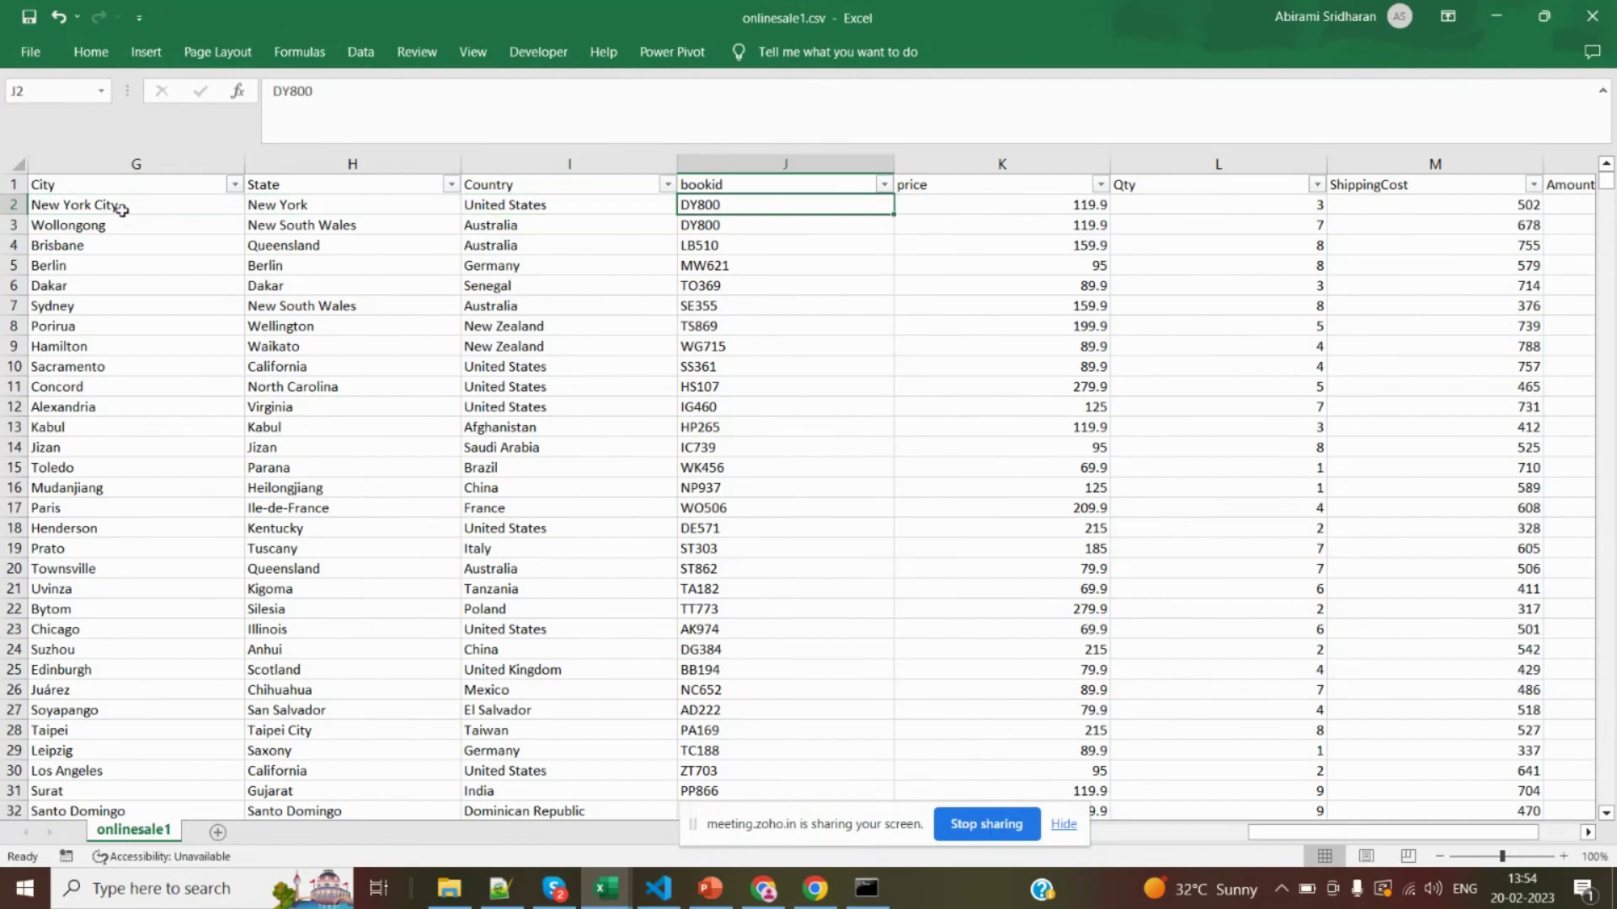
Switch to bookdetails.xlsx and select the BookID column on the bookname ID sheet
key("alt+Tab")
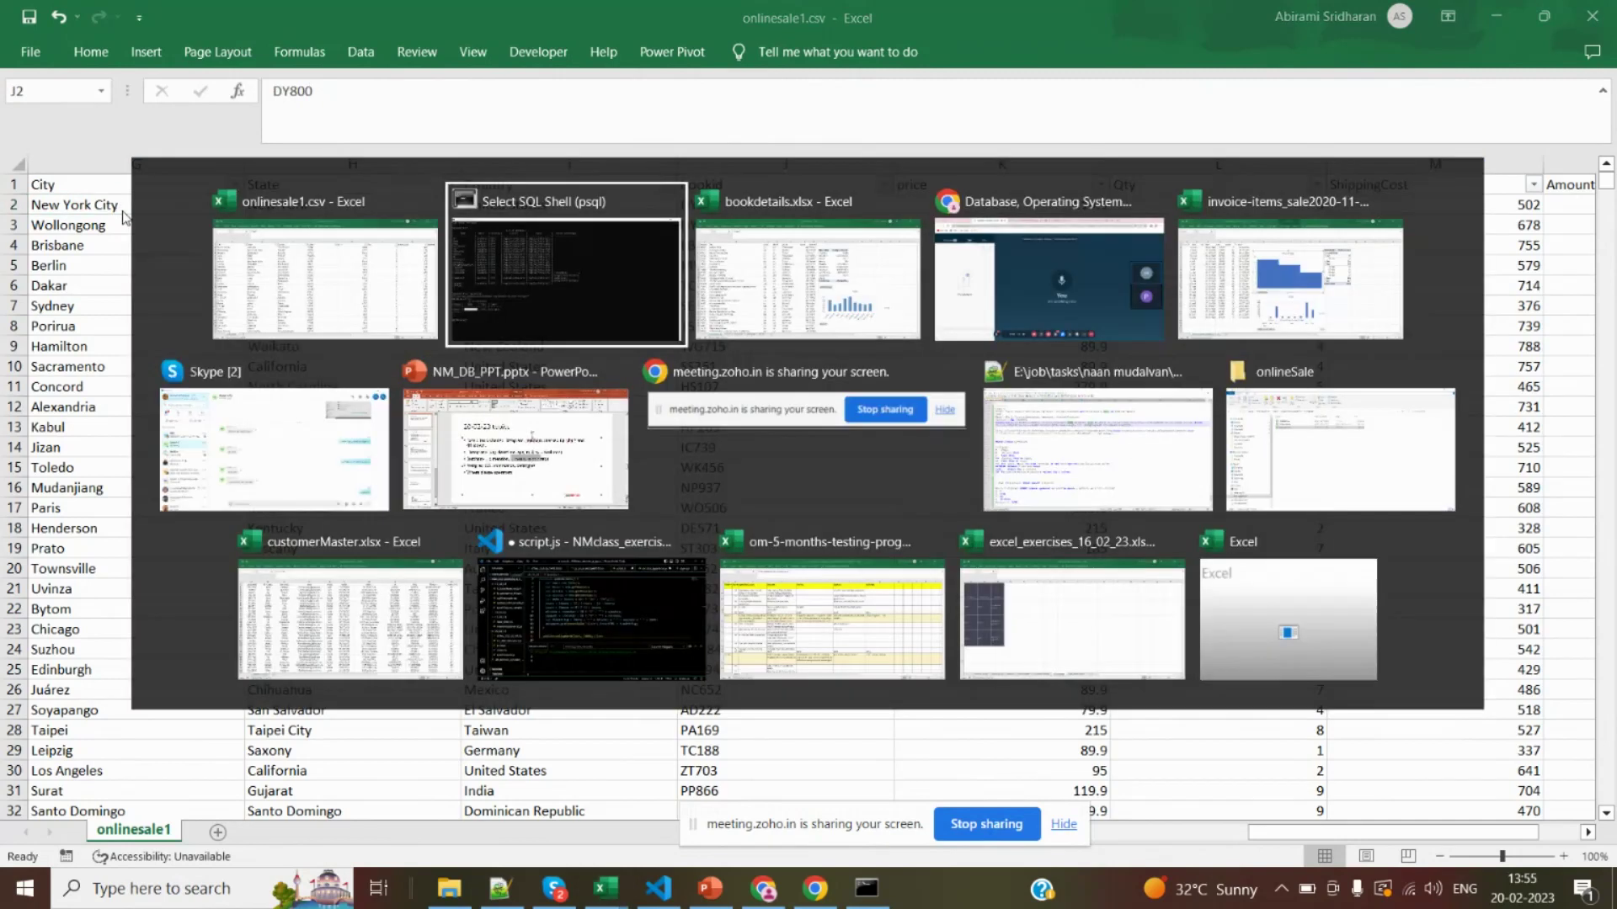
key("alt+Tab")
double_click(50, 204)
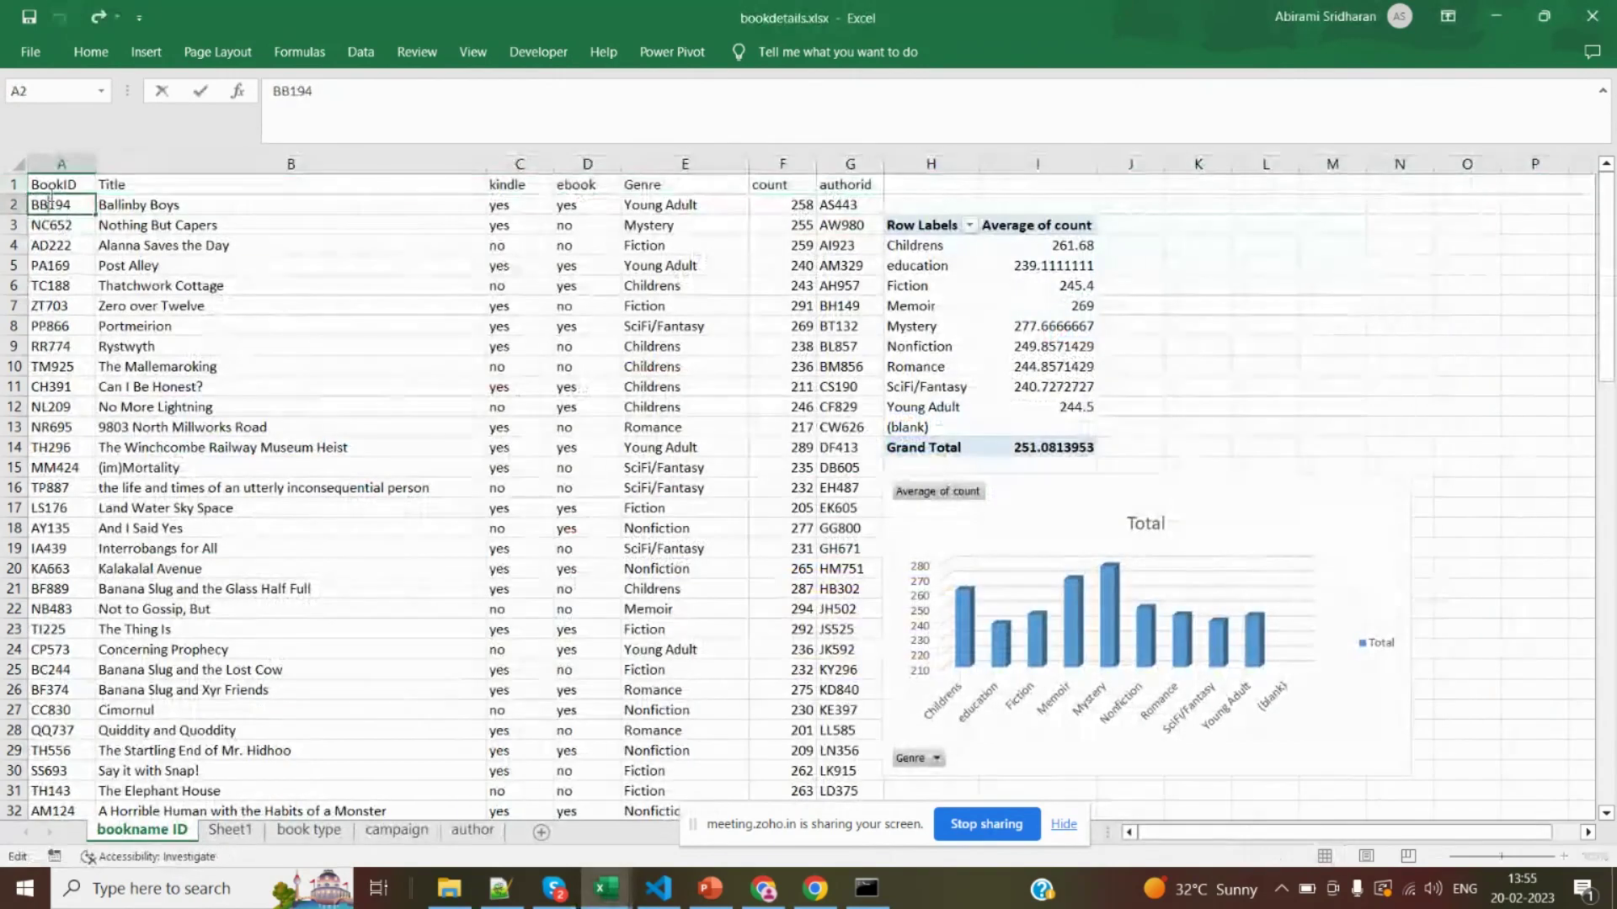
left_click(61, 166)
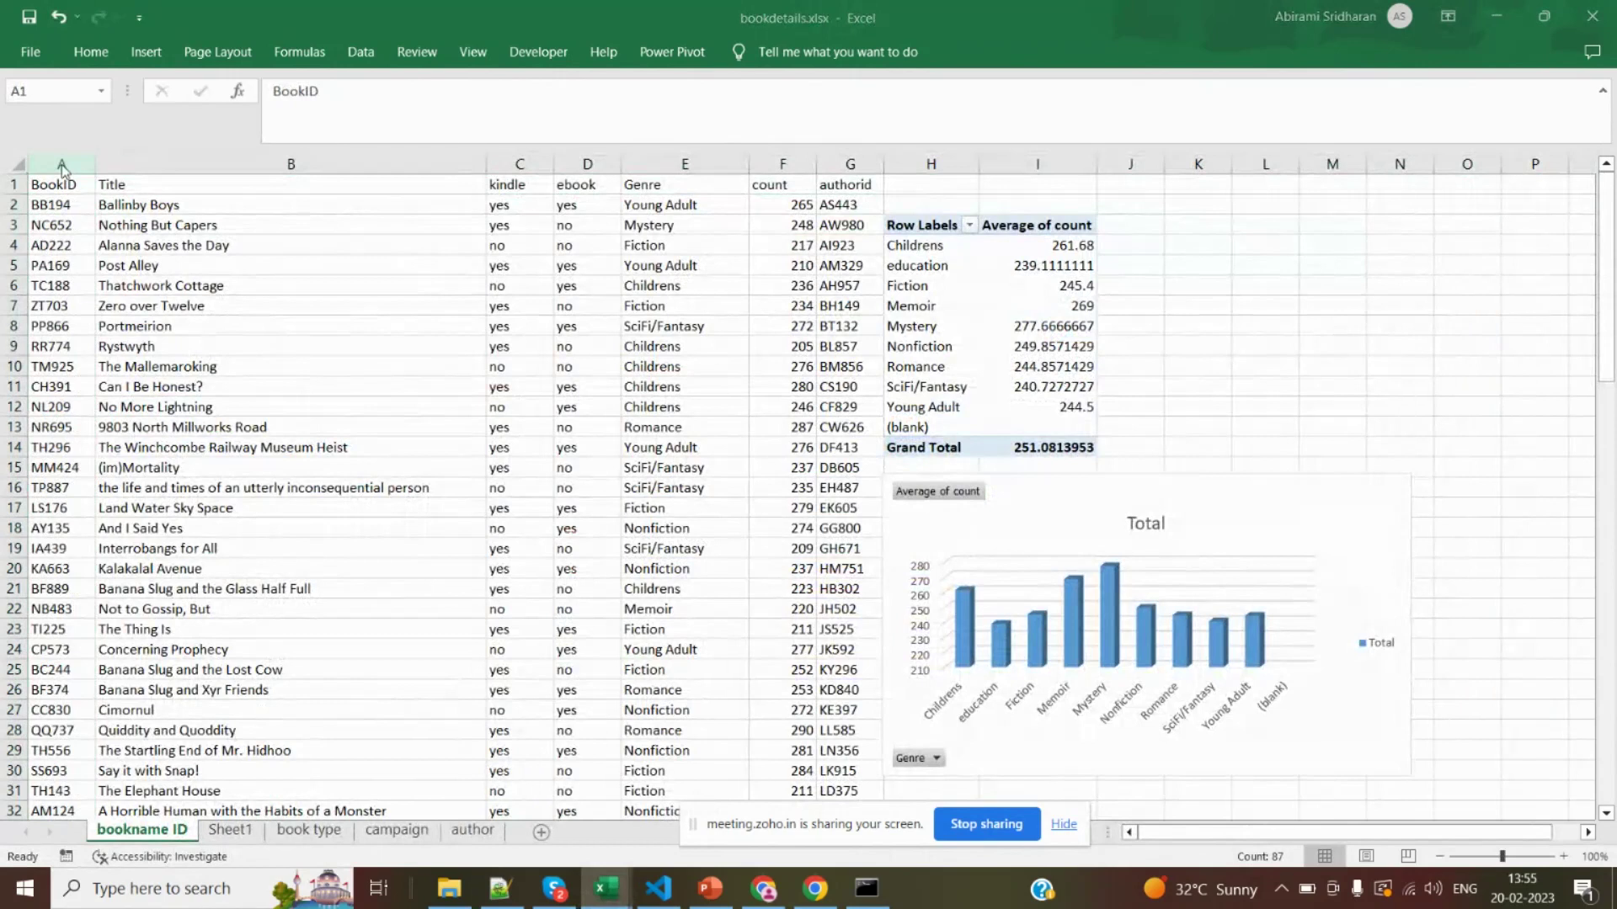
Return to onlinesale1.csv and examine the first record's bookid, price, Qty, ShippingCost and Amount cells
key("alt+Tab")
left_click(739, 204)
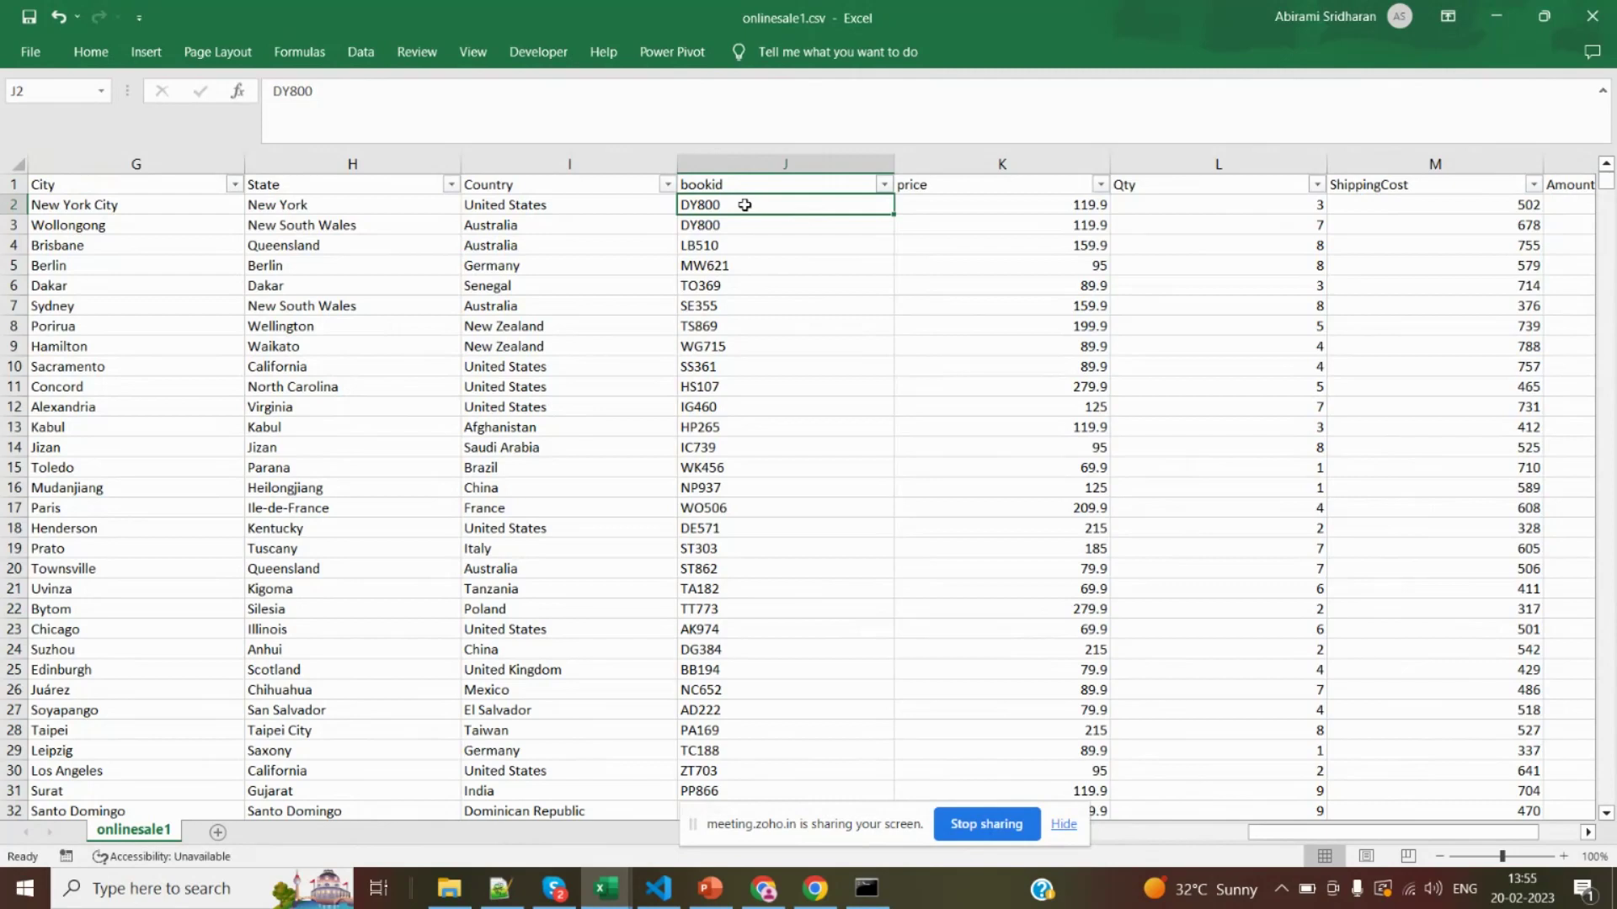
key("Right")
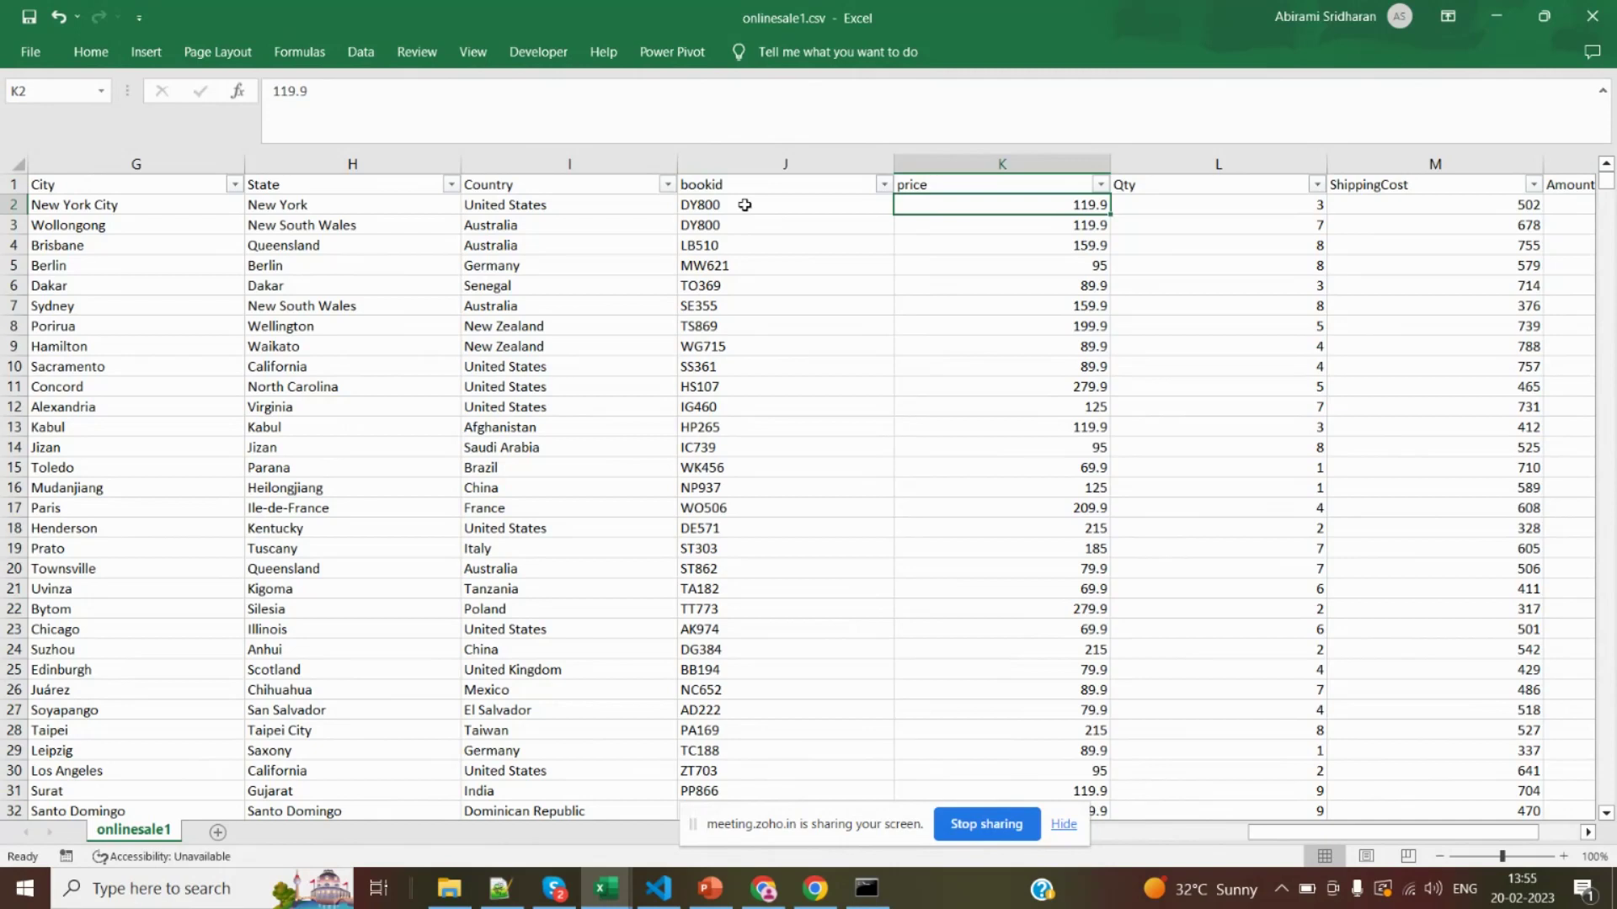
key("Right")
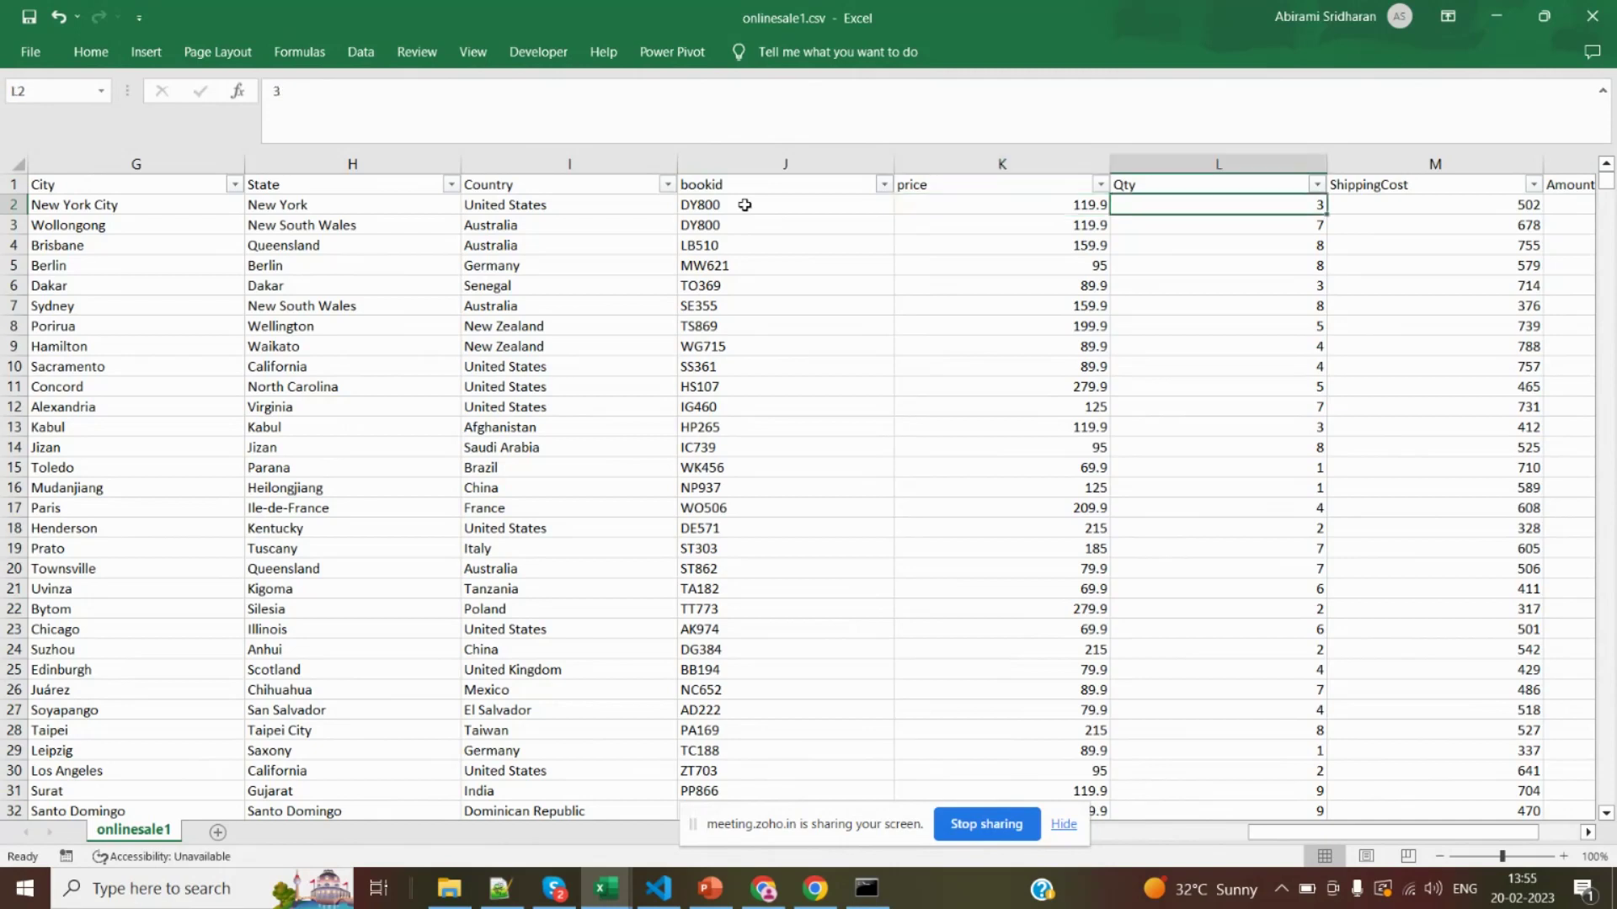
key("Right")
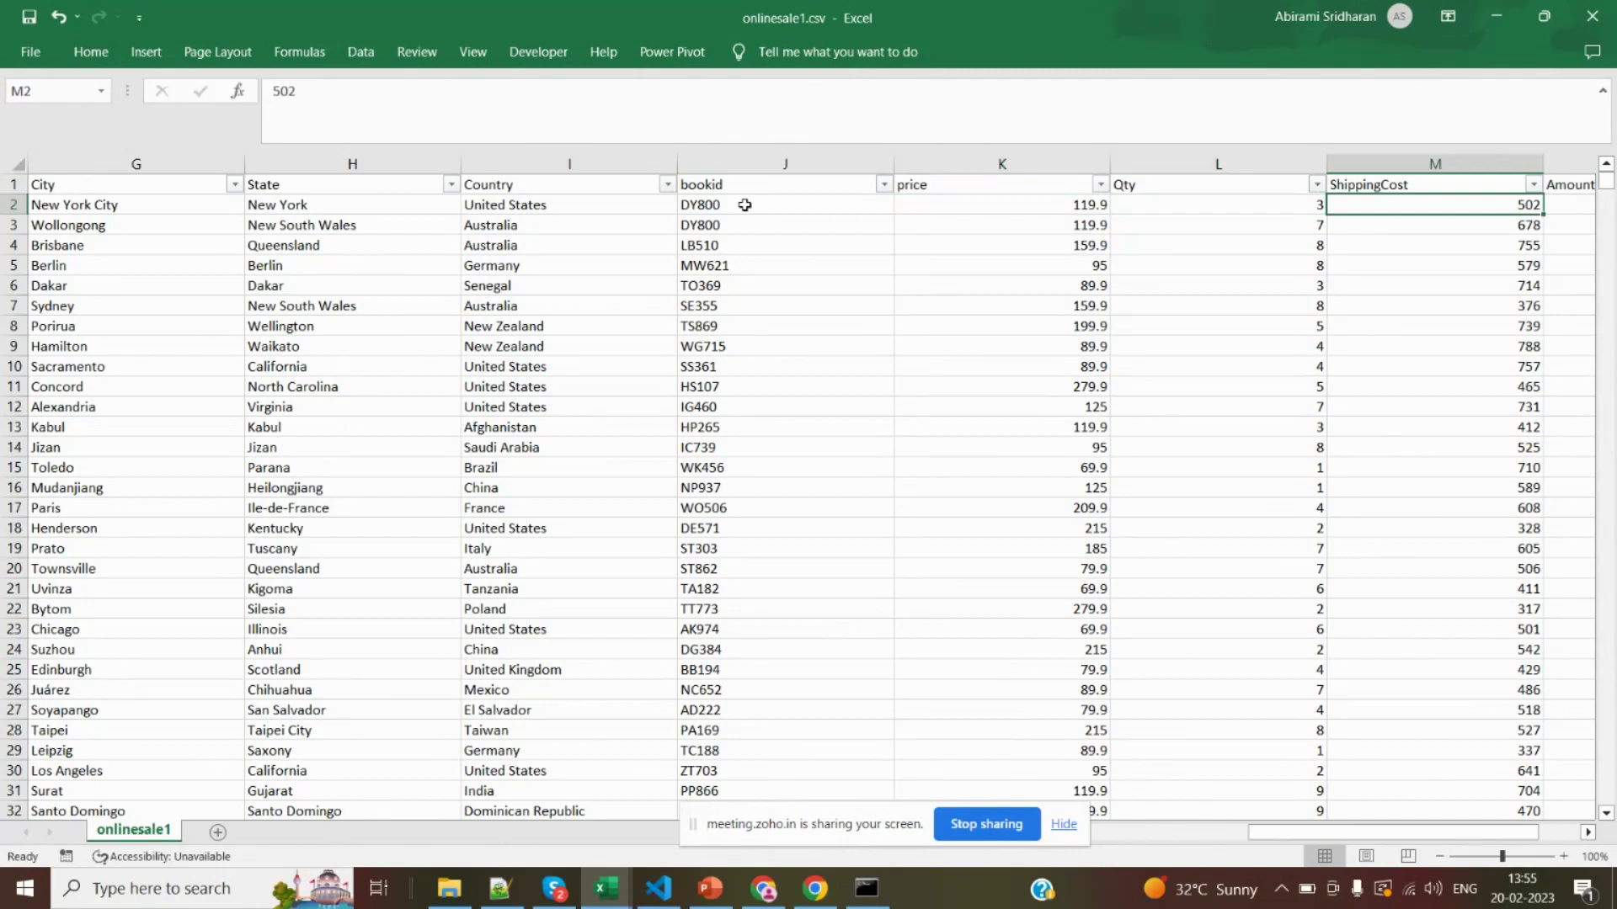
key("Right")
key("Left")
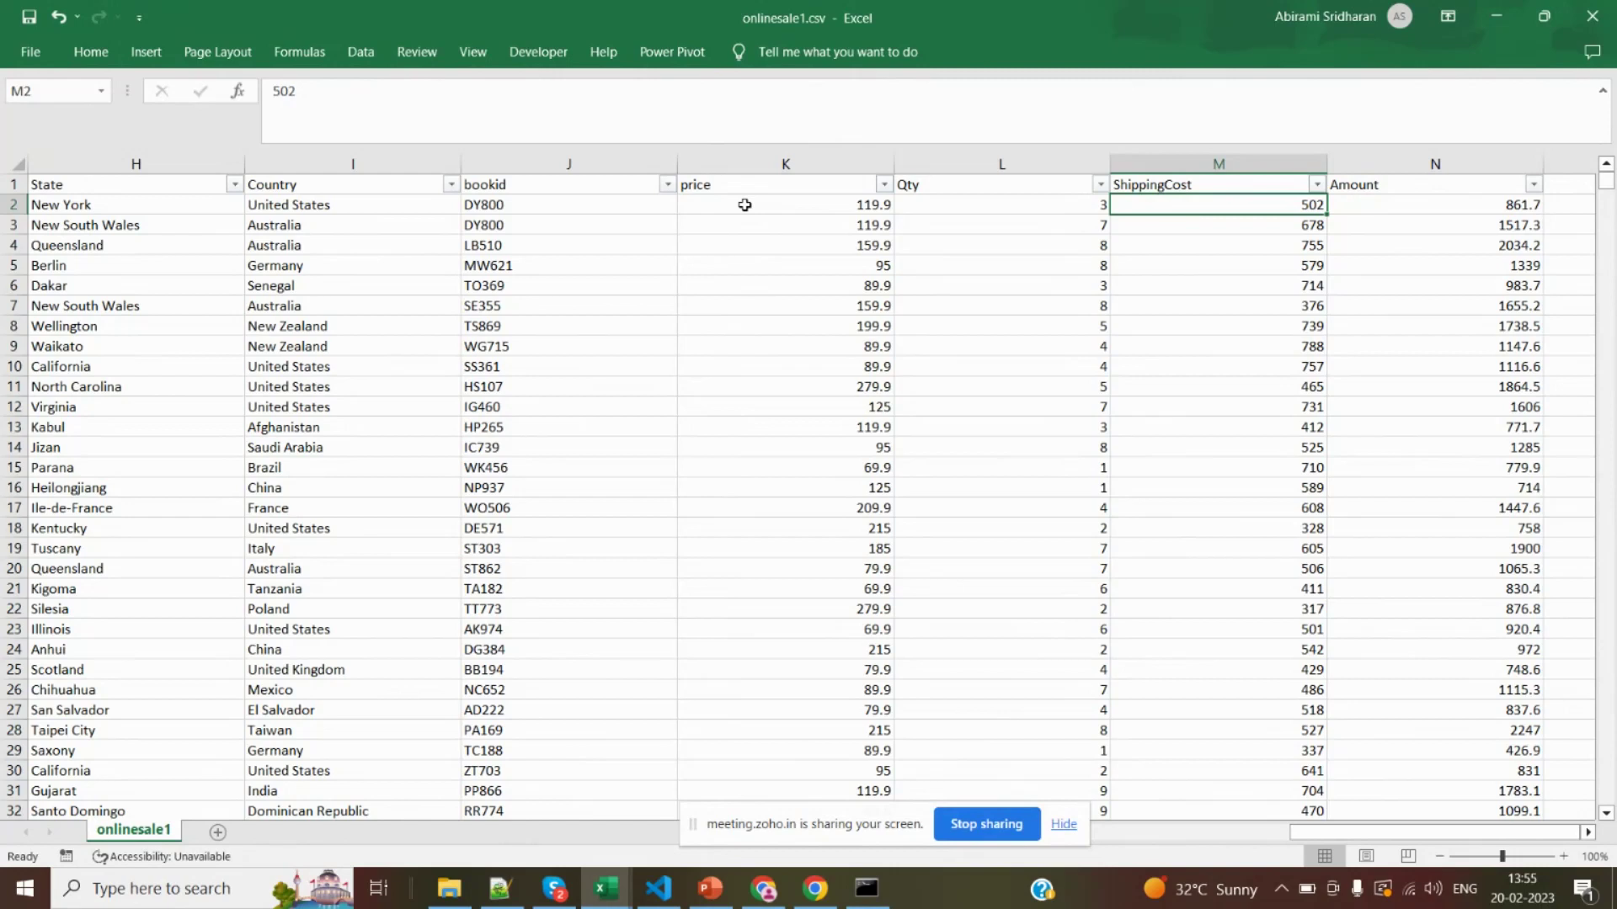
key("Right")
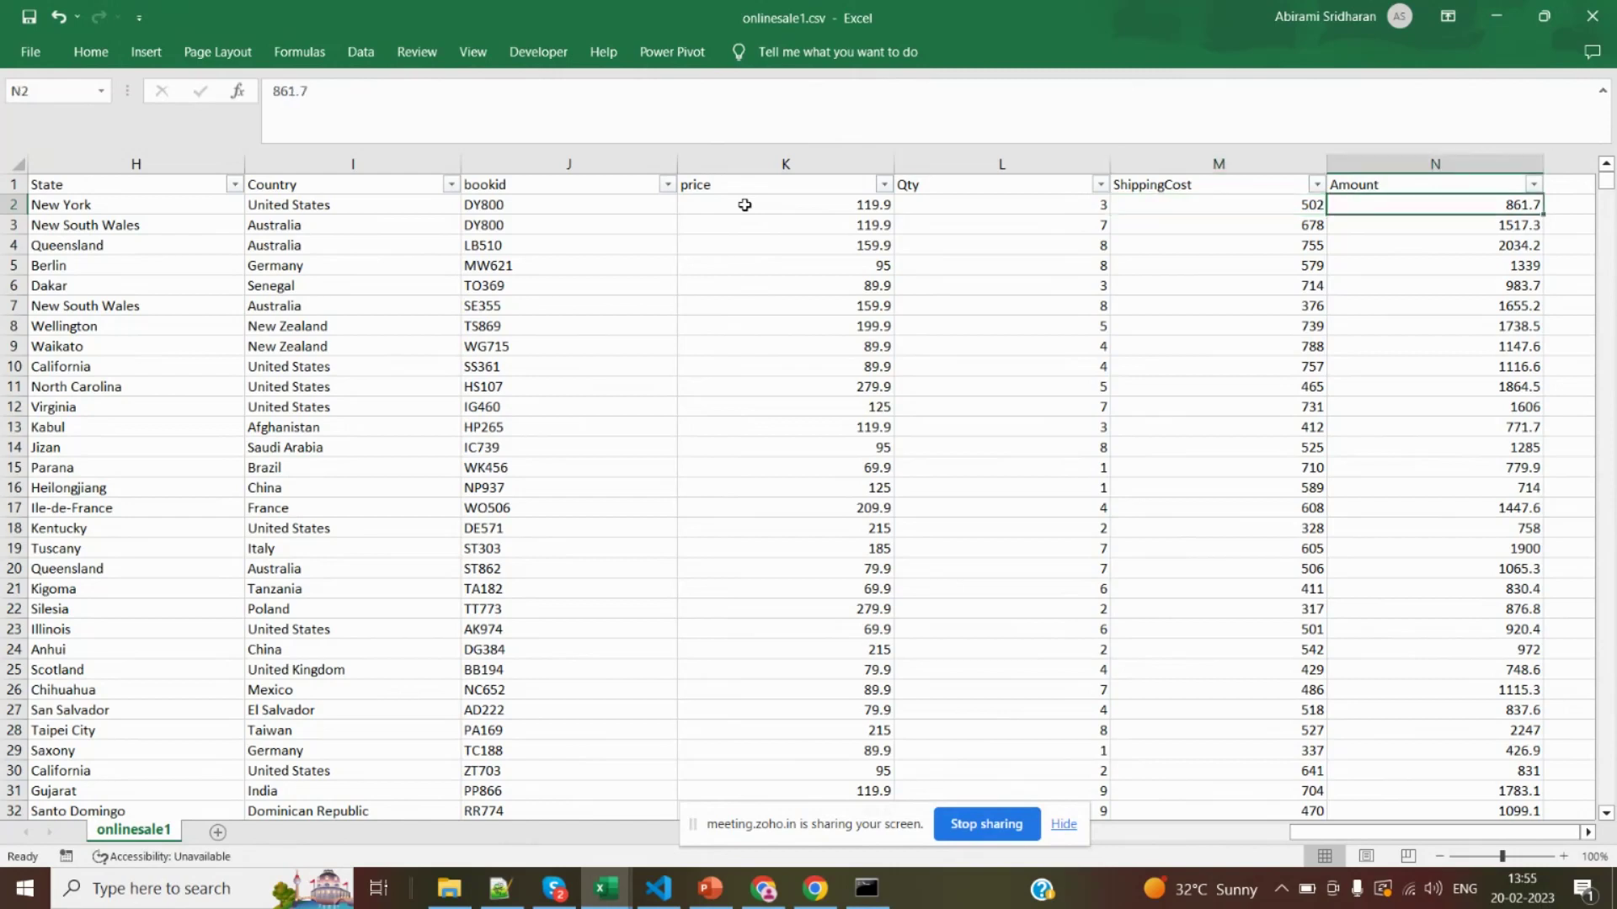
scroll(744, 205, "right", 1)
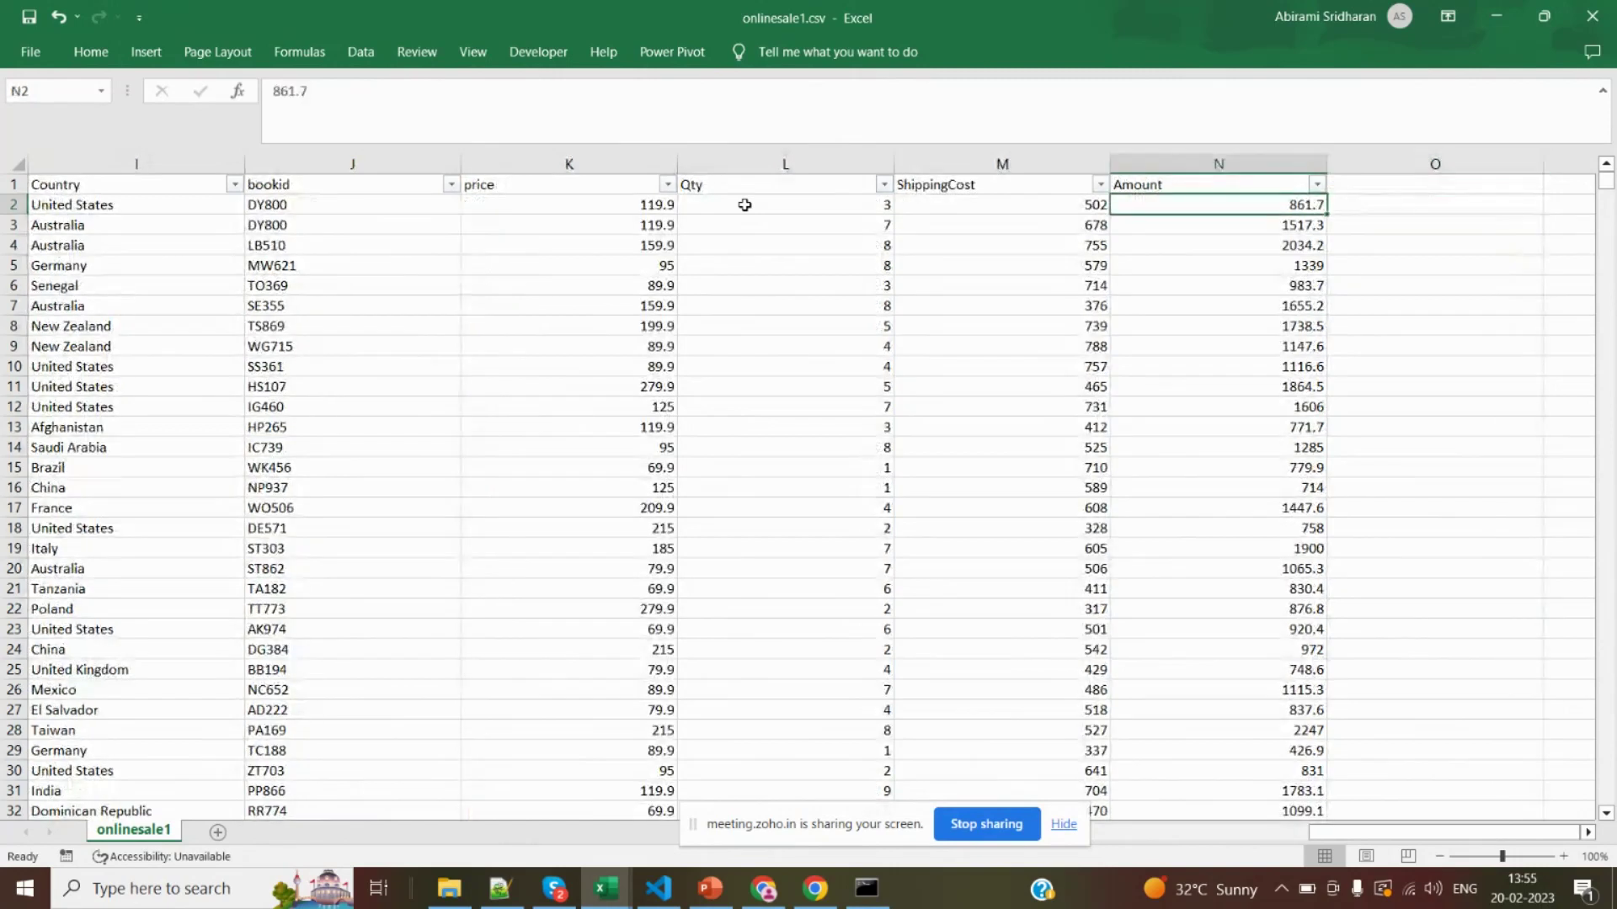
key("Left")
key("Left")
key("Left")
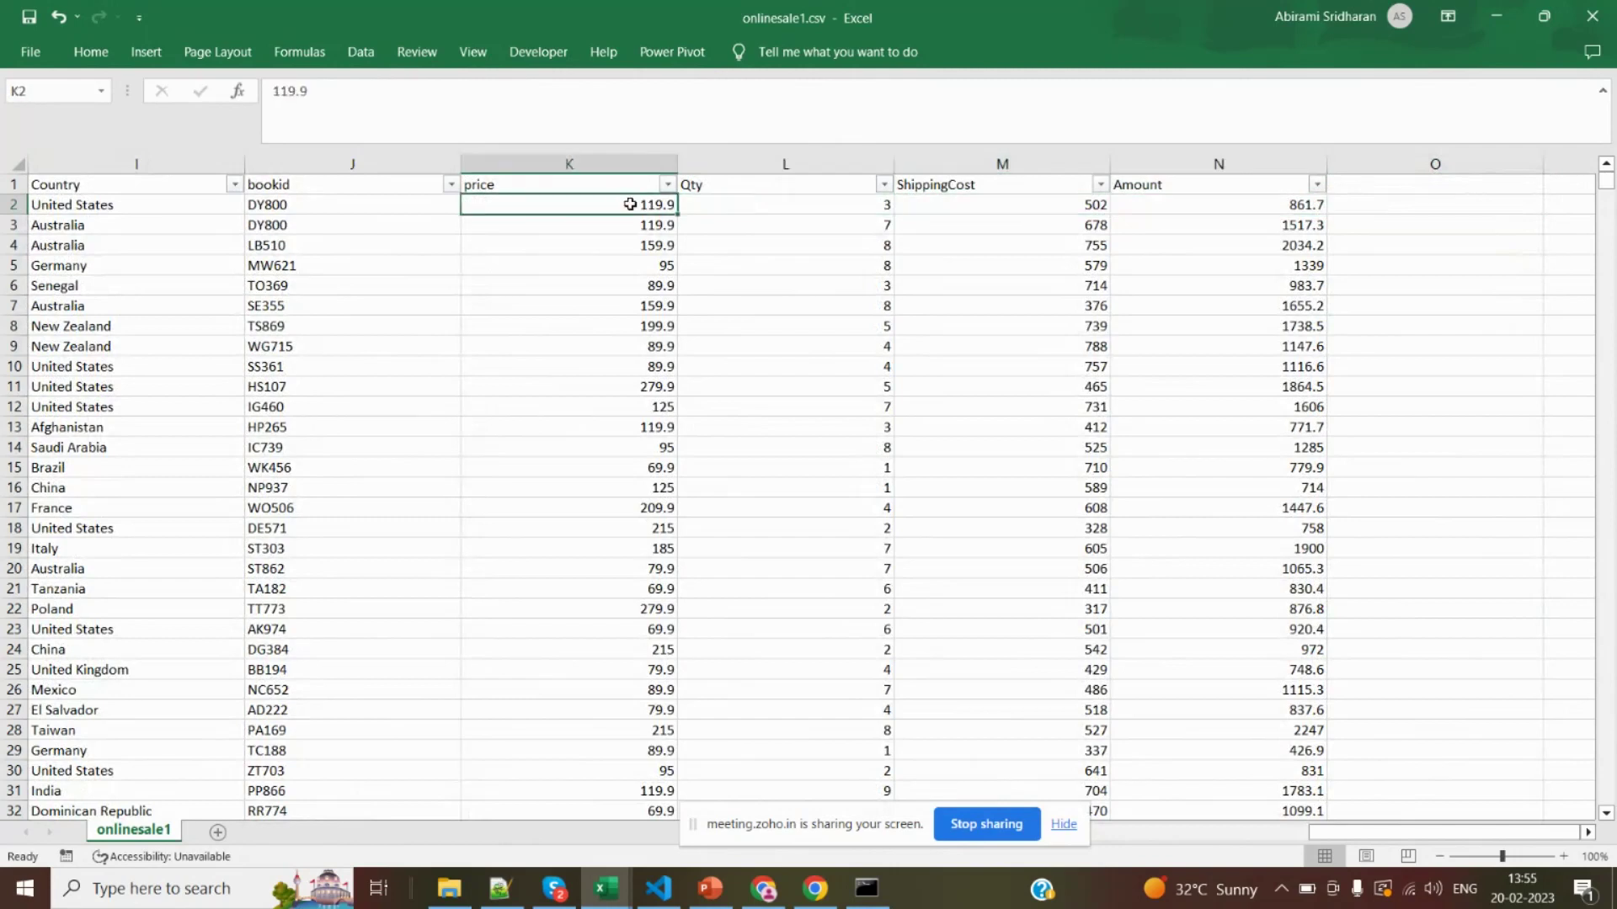
left_click(775, 209)
left_click(982, 204)
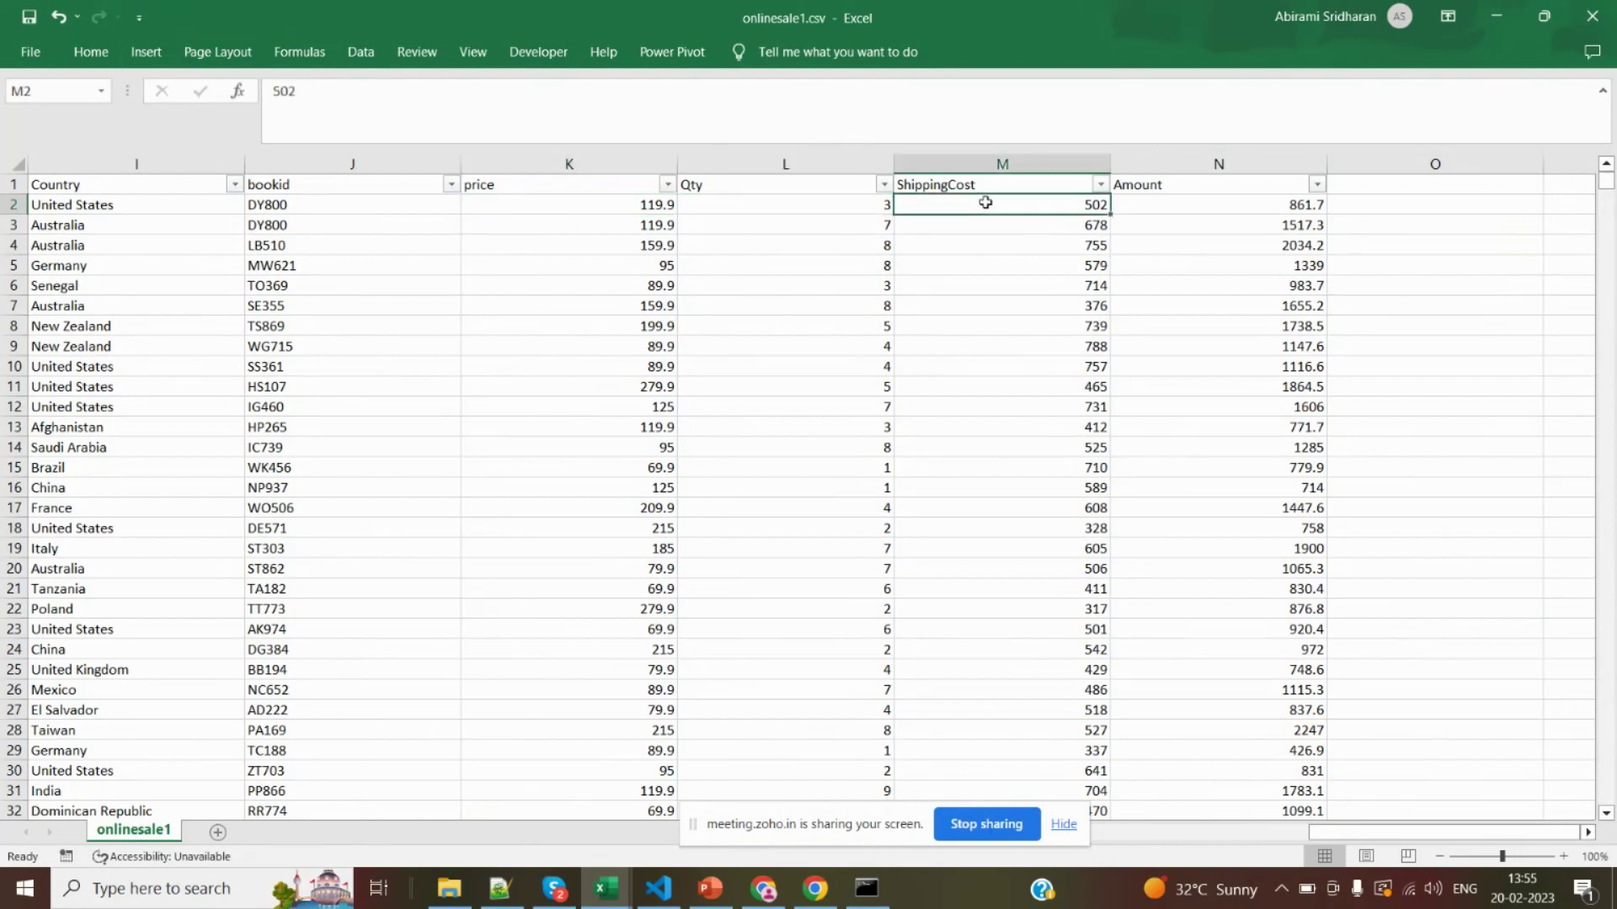
left_click(1250, 200)
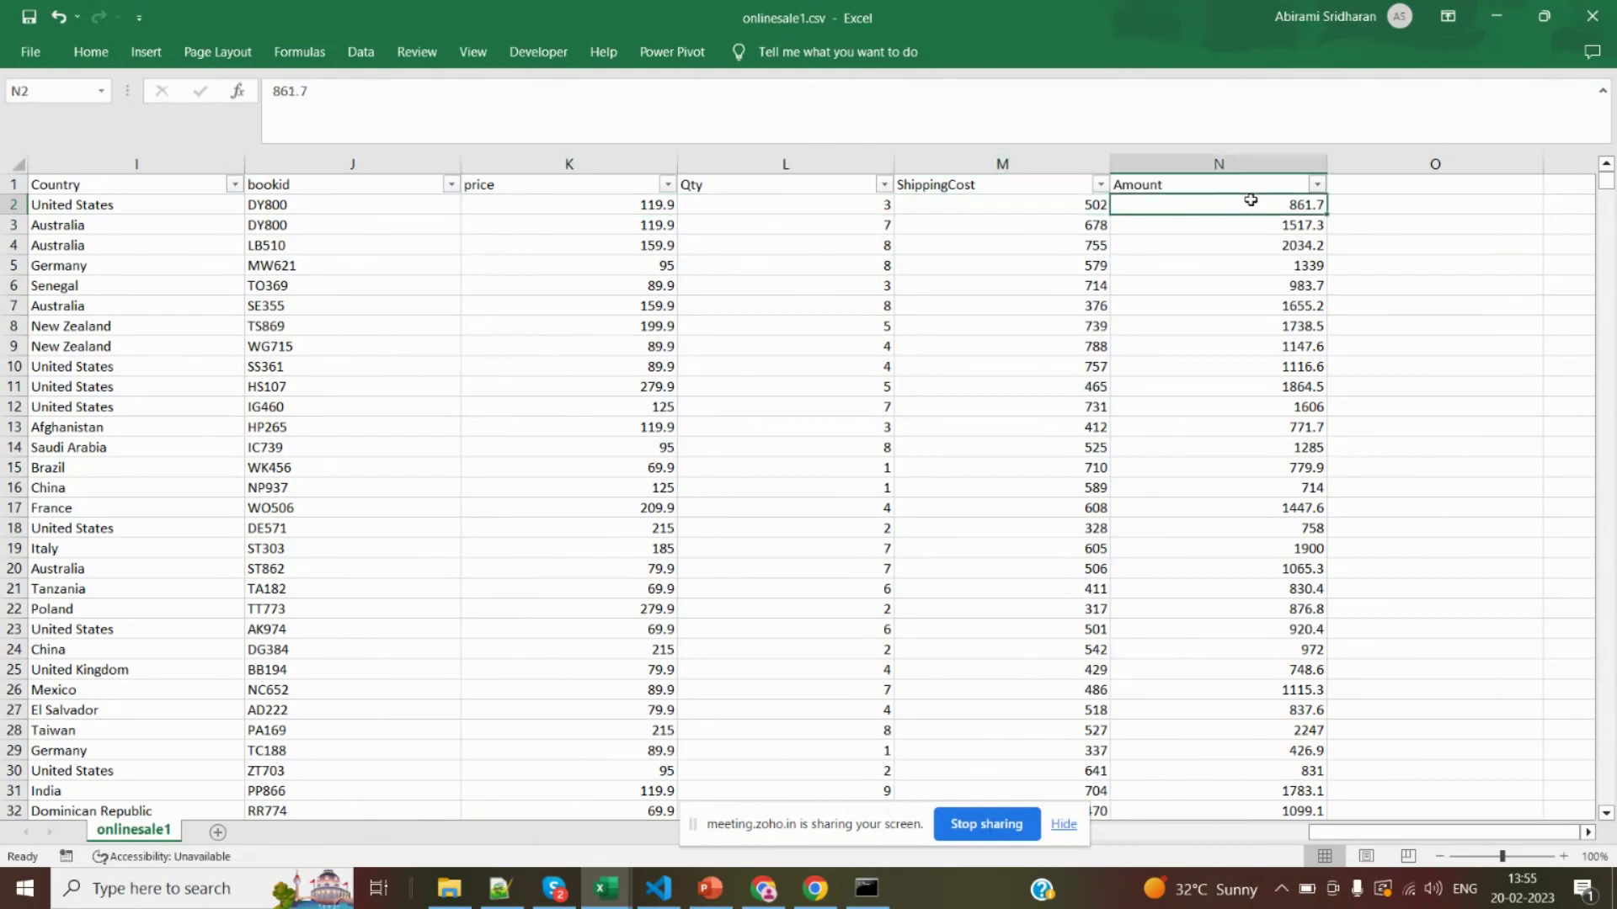
Replace the first record's Amount in N2 with the formula =(K2*L2)+M2, multiplying price by Qty and adding ShippingCost
double_click(1280, 205)
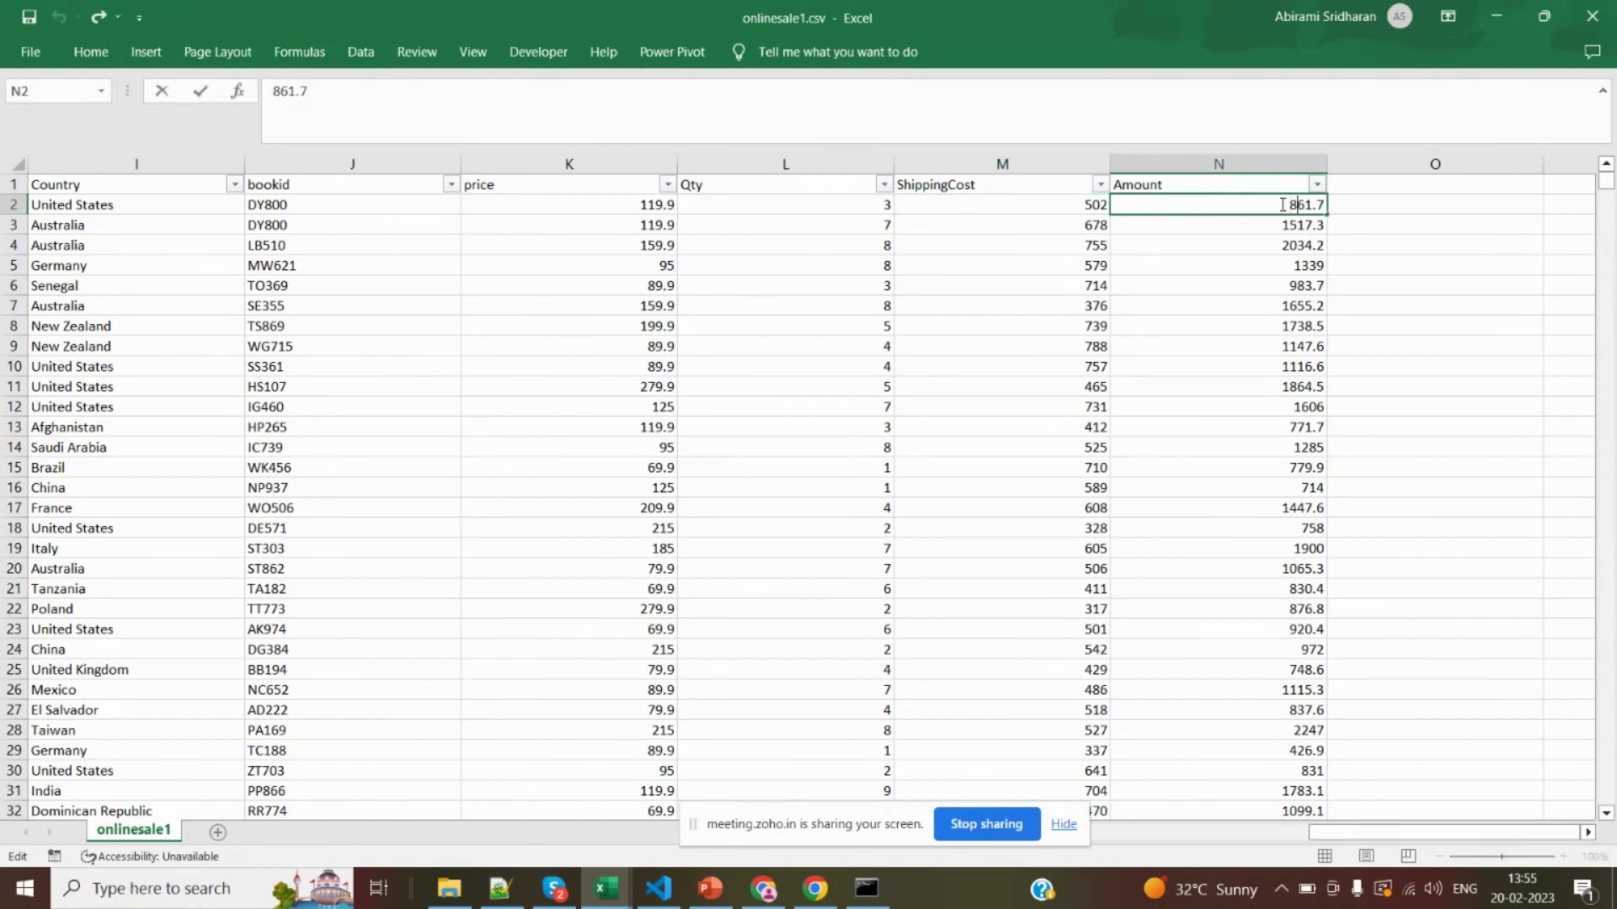
key("Right")
key("Right")
key("Right")
key("Right")
key("BackSpace")
key("BackSpace")
key("BackSpace")
key("BackSpace")
key("BackSpace")
type("=(")
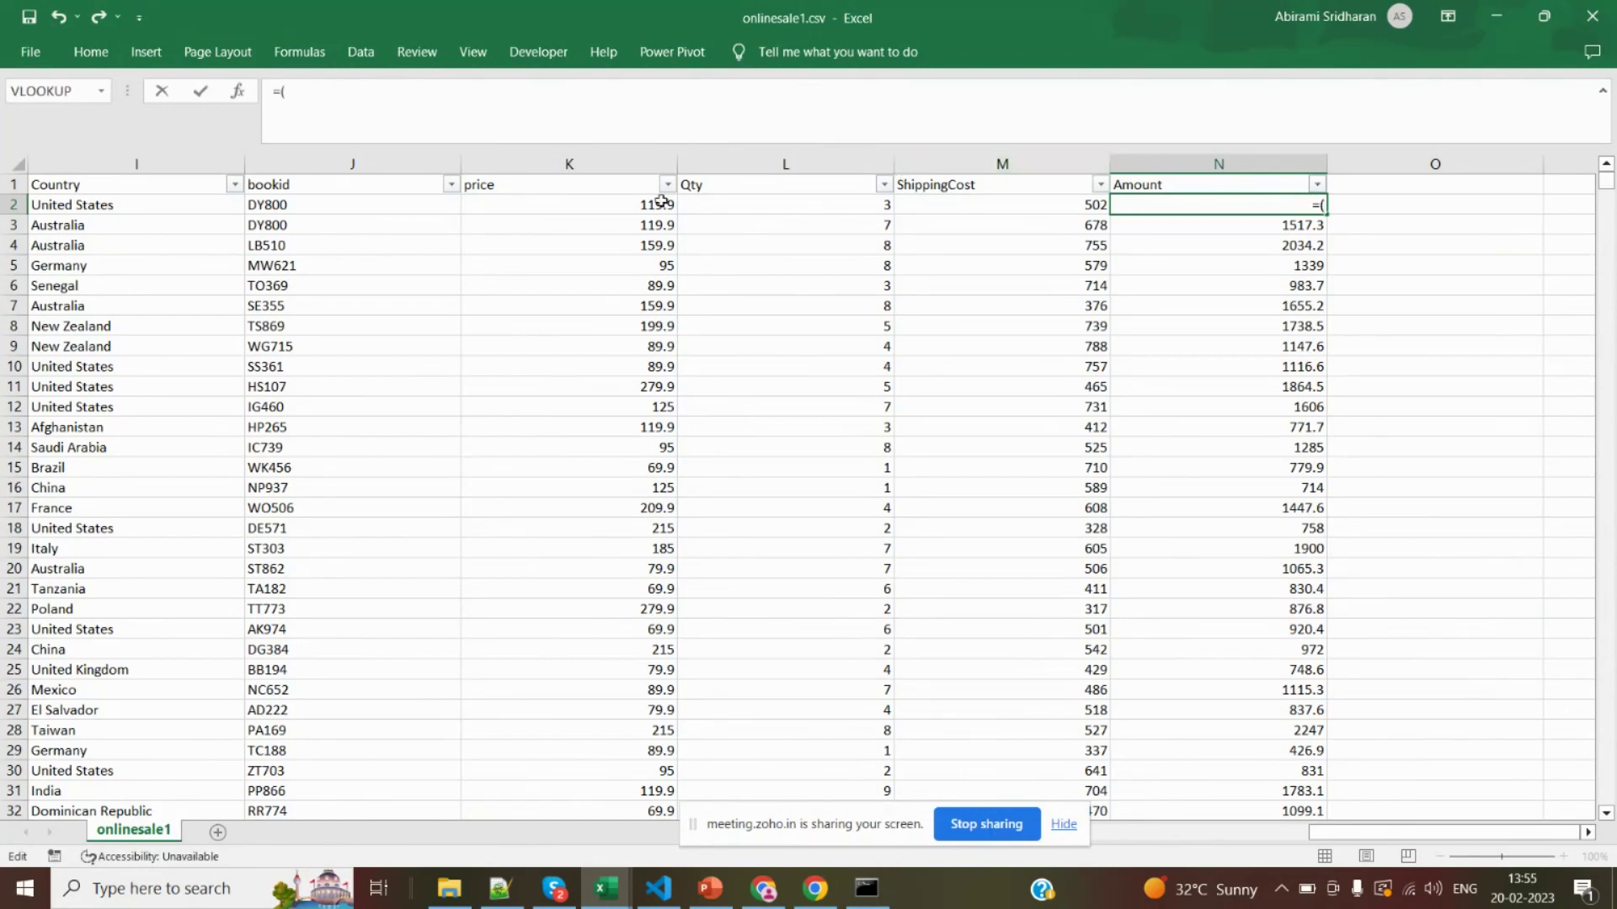
left_click(632, 204)
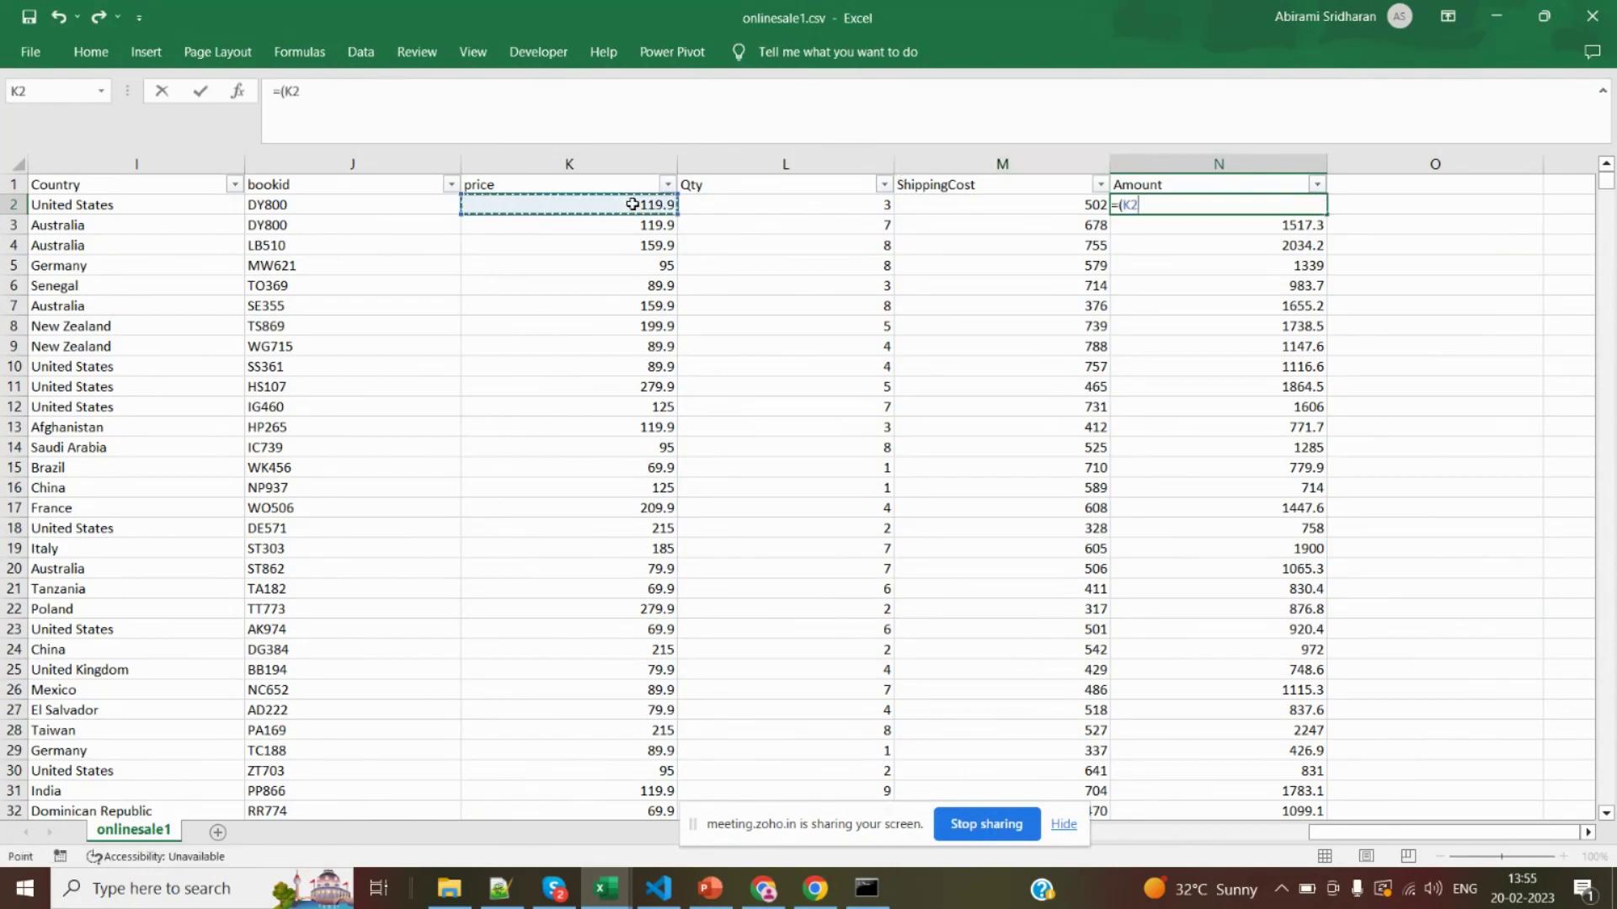
type("*")
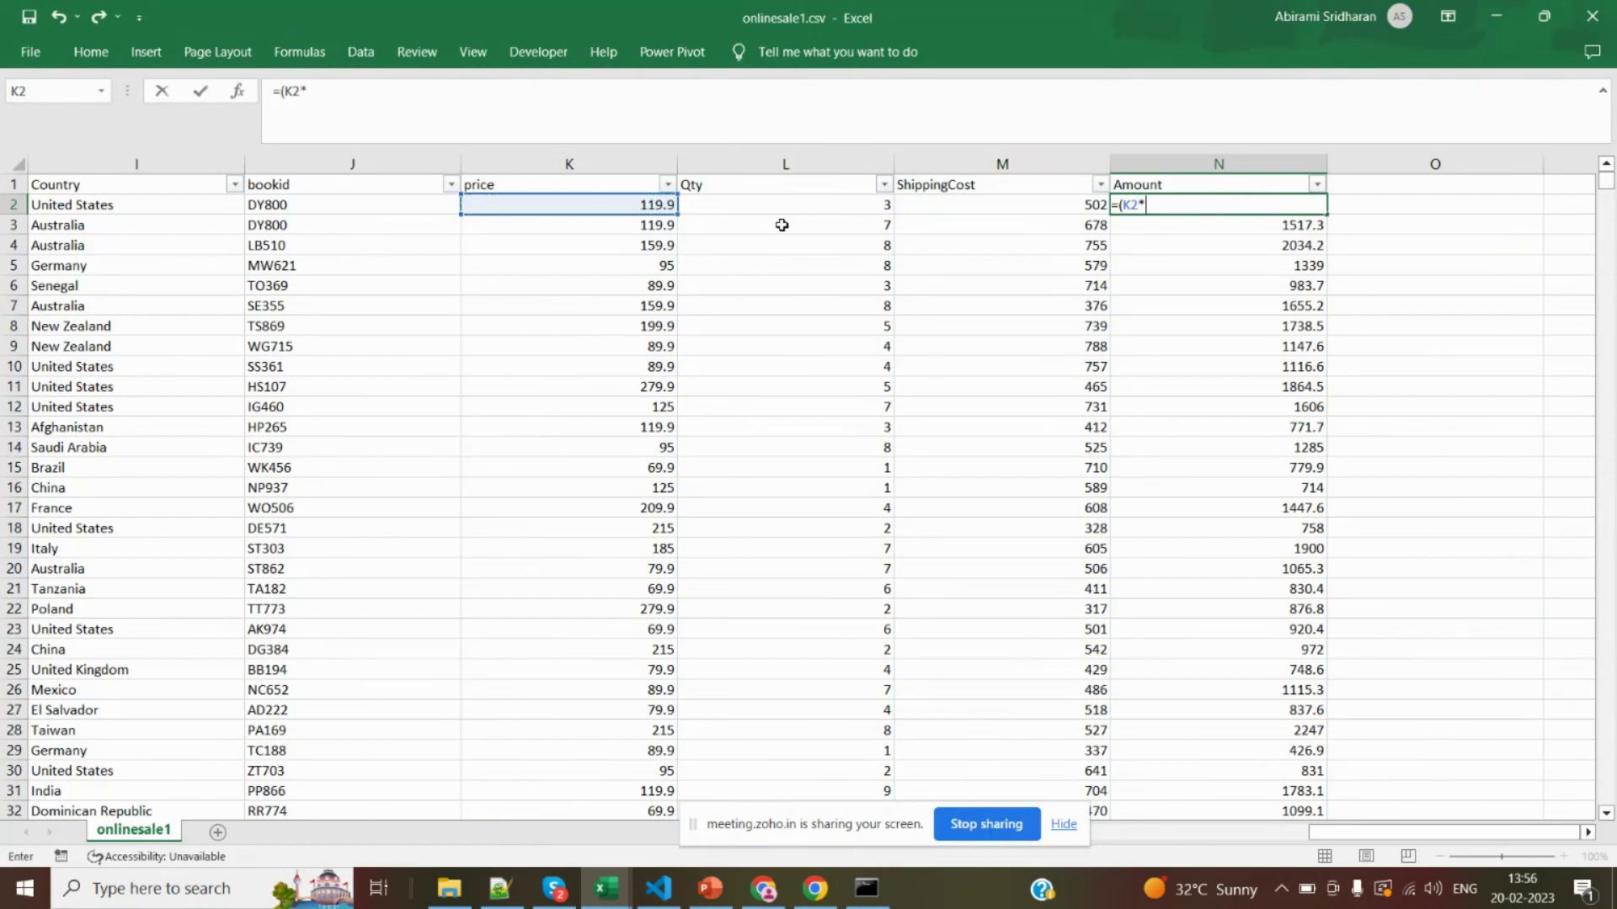
left_click(789, 205)
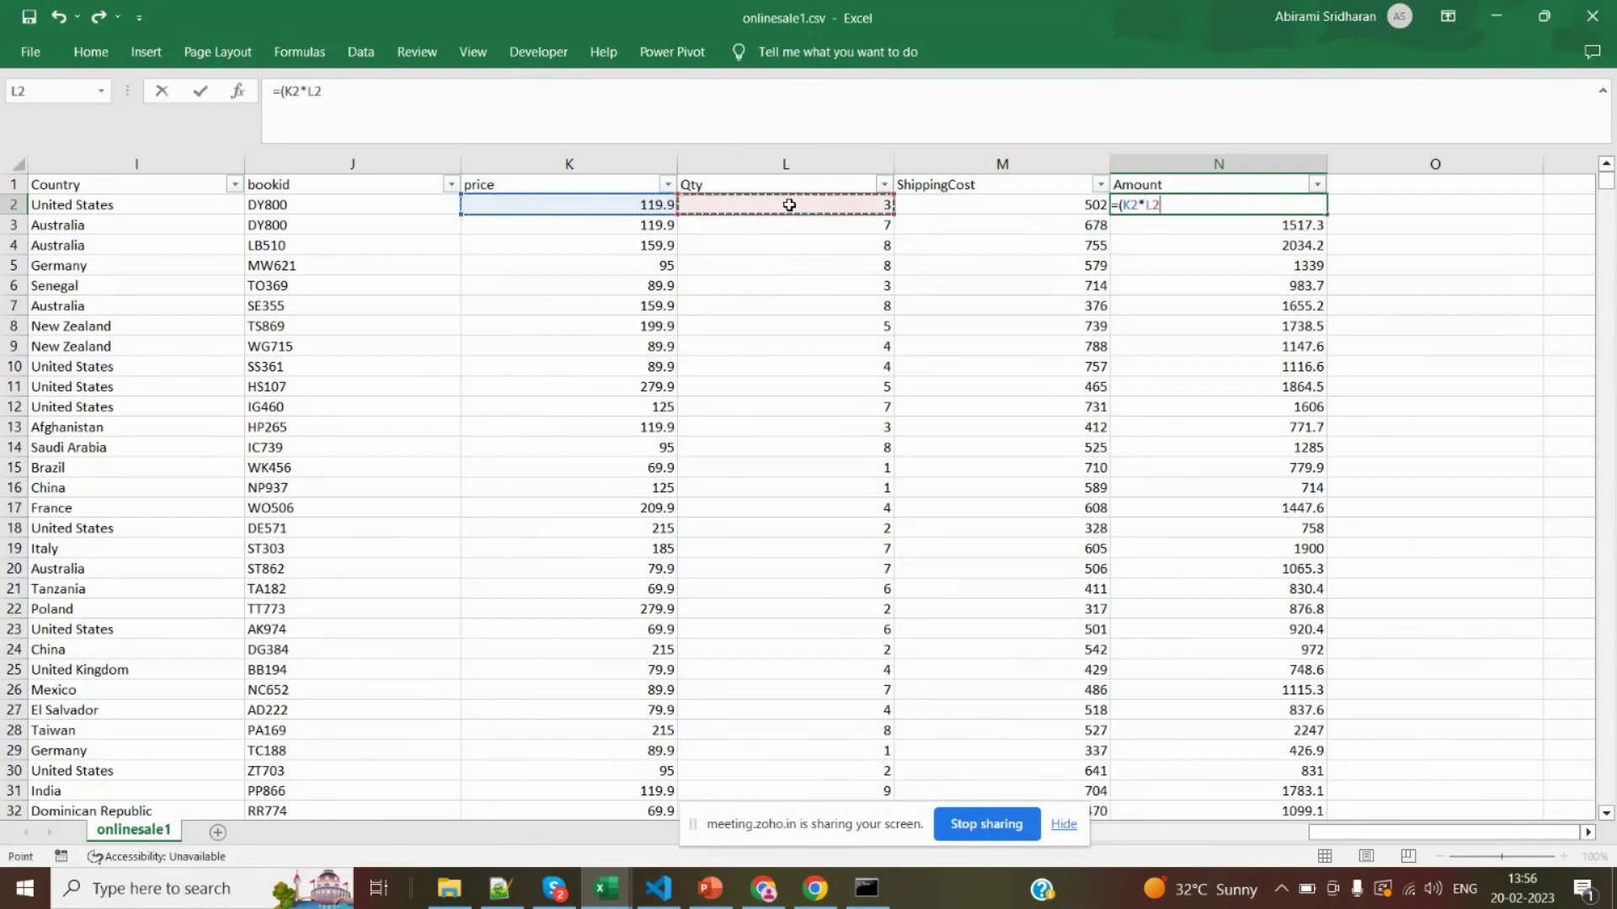
type(")+")
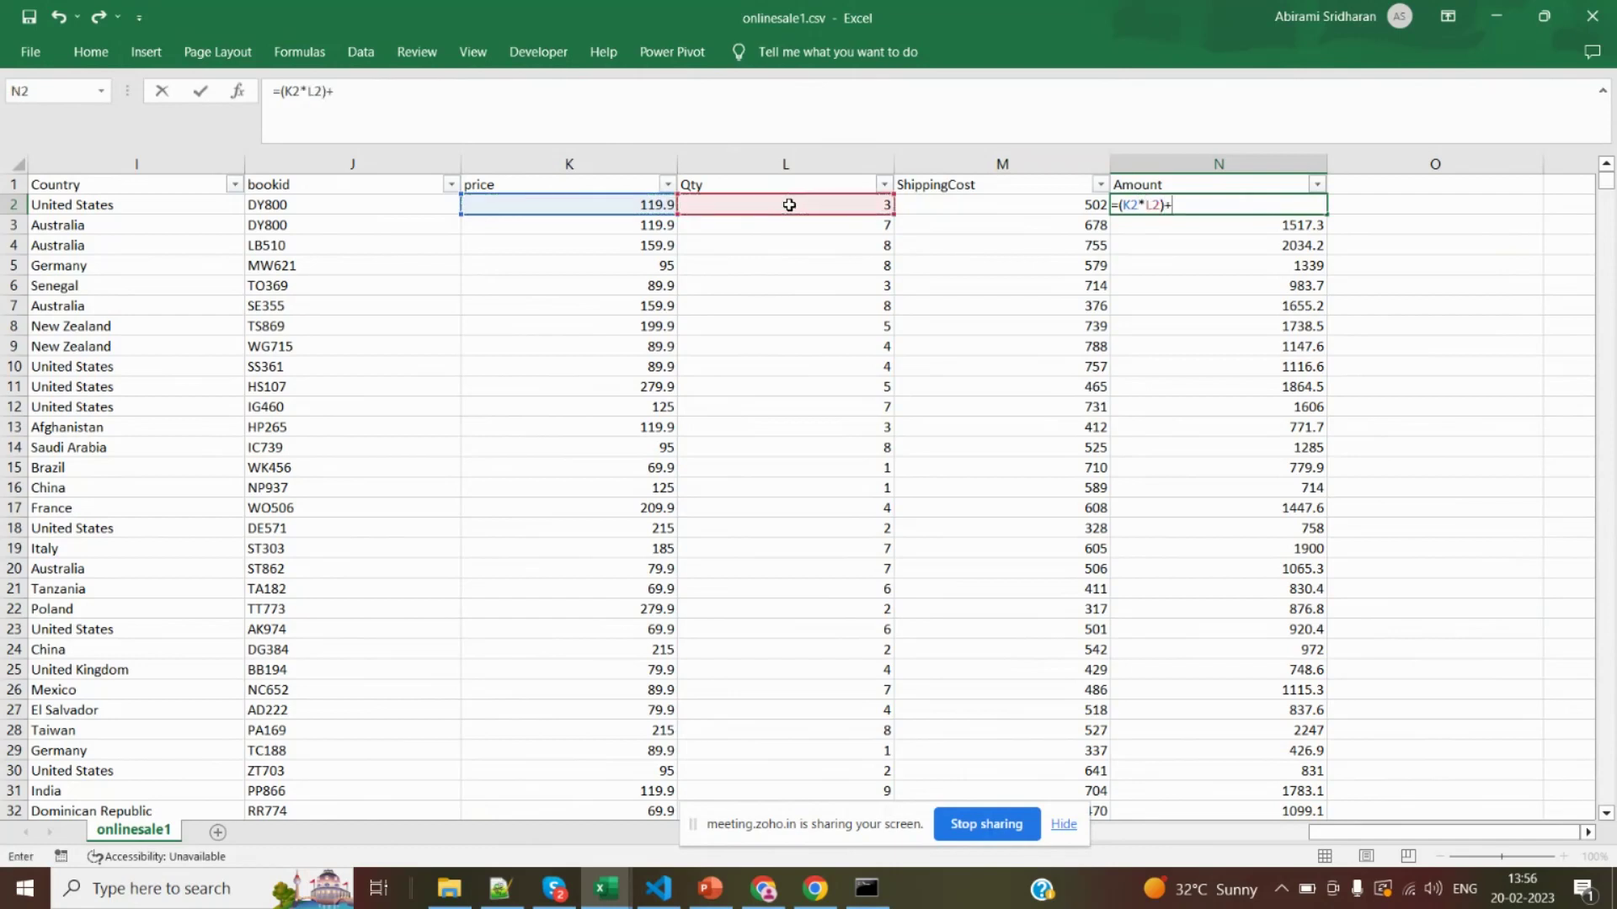
left_click(998, 207)
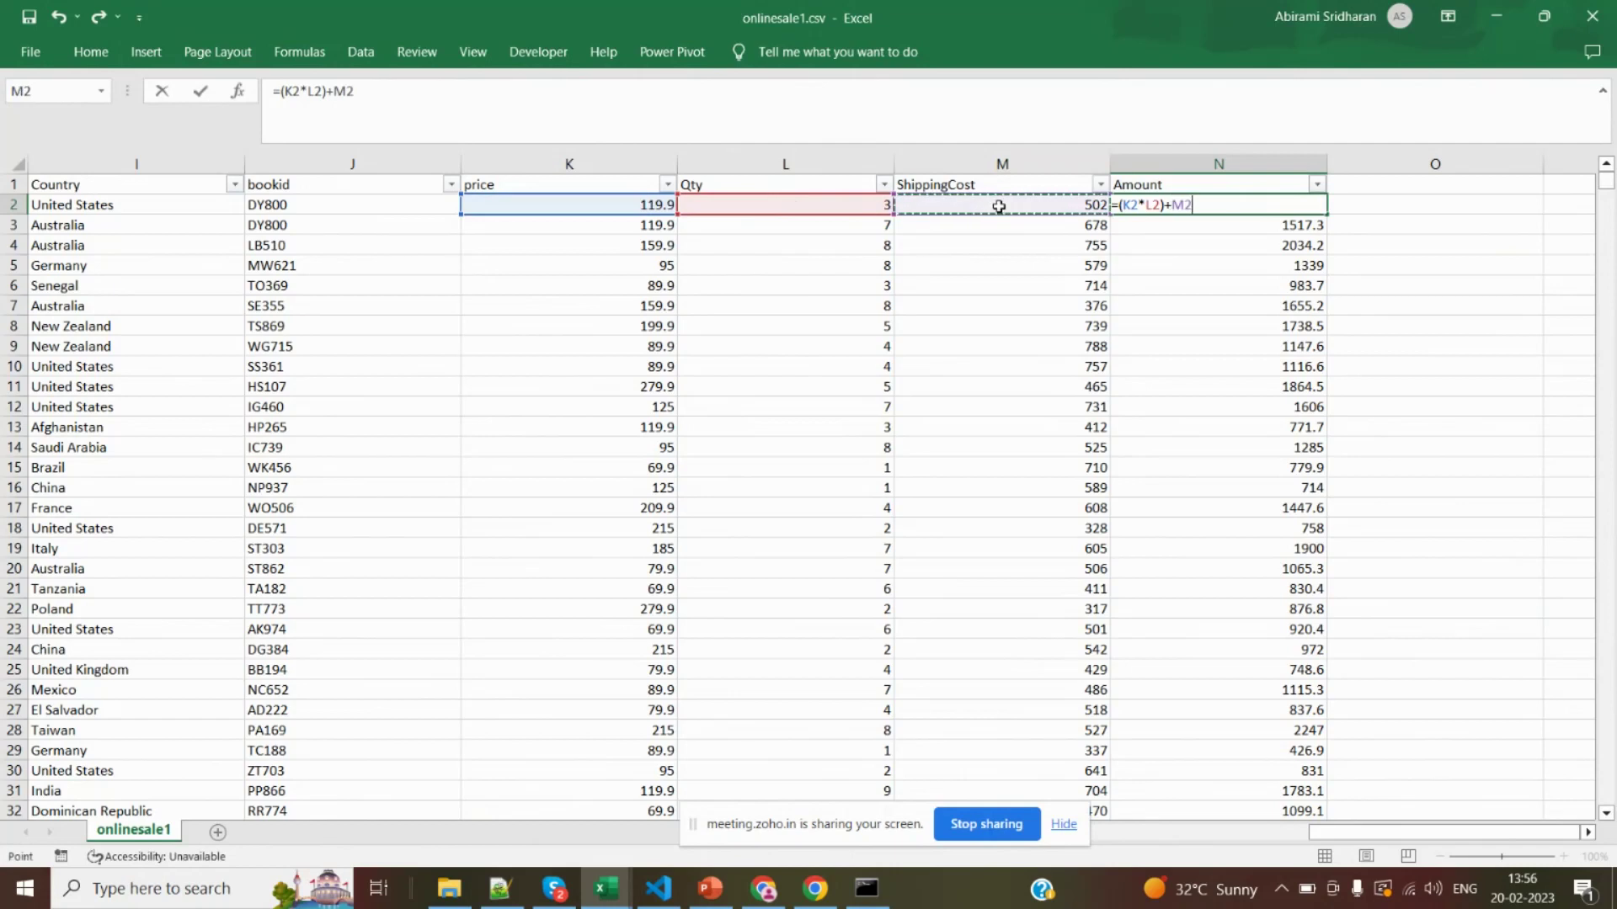
key("Return")
Fill the N2 formula down the whole Amount column and clear the column selection
left_click(1307, 205)
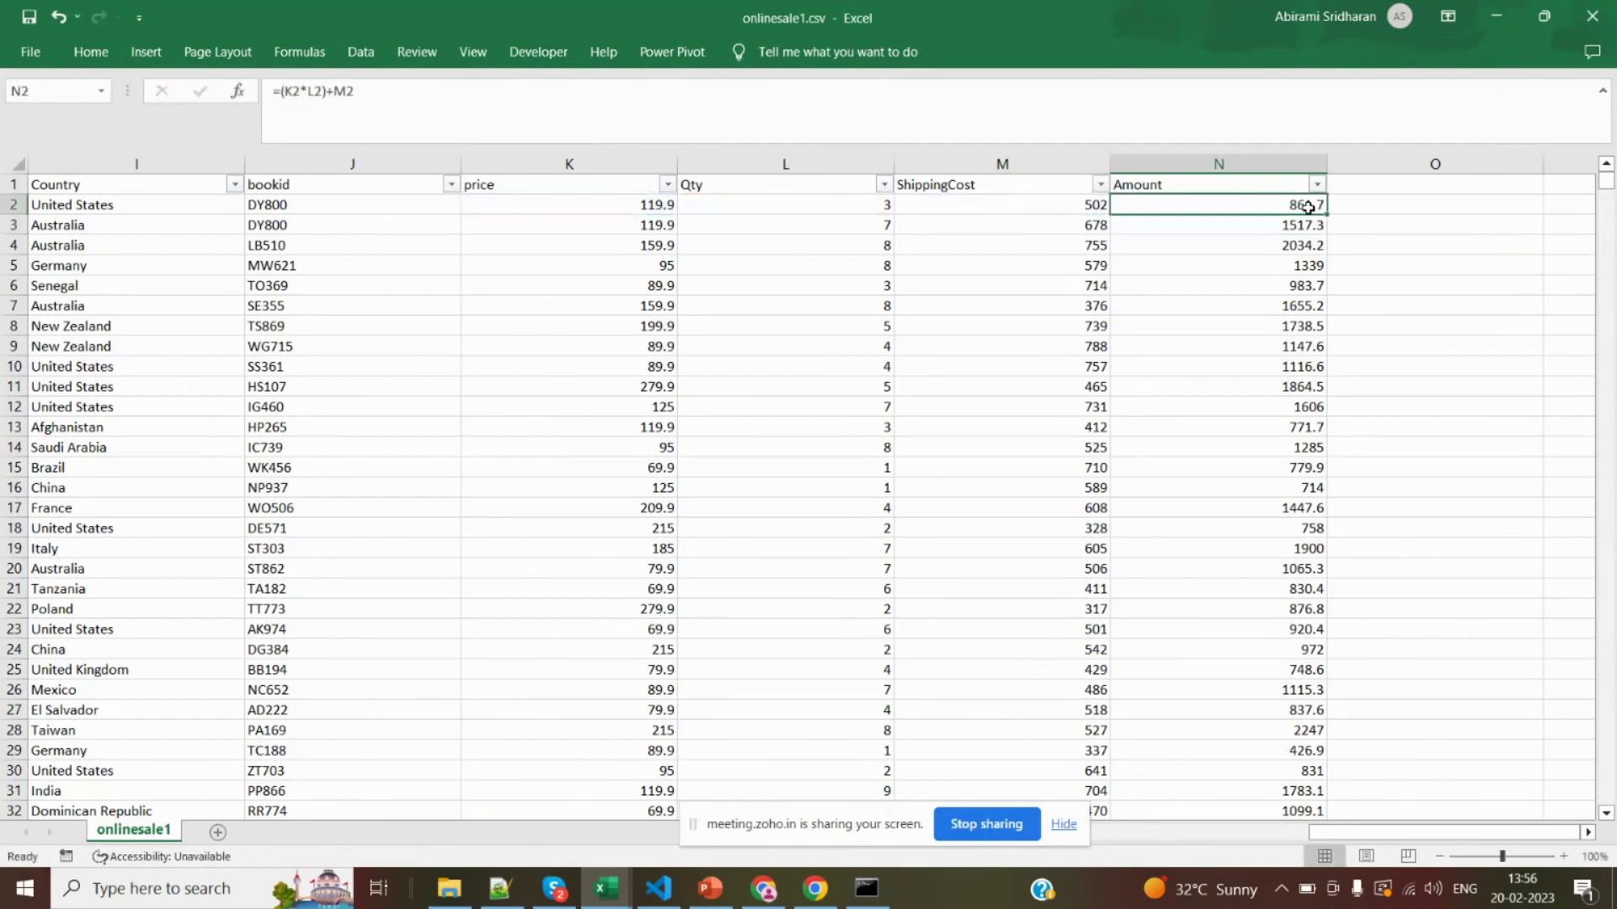
double_click(1328, 213)
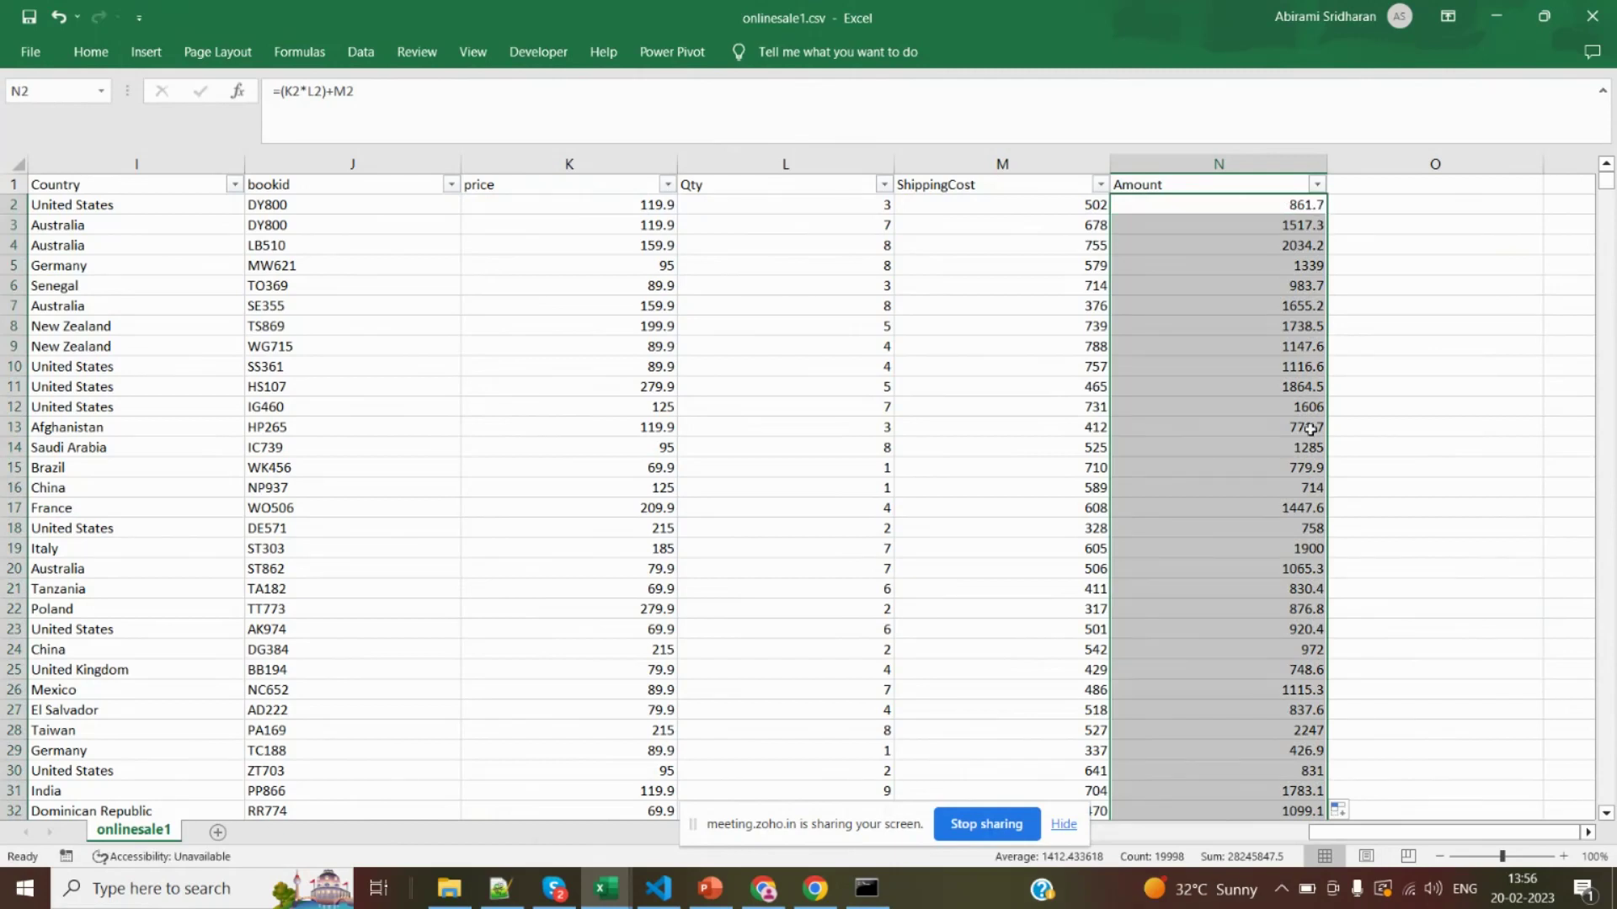
left_click(506, 618)
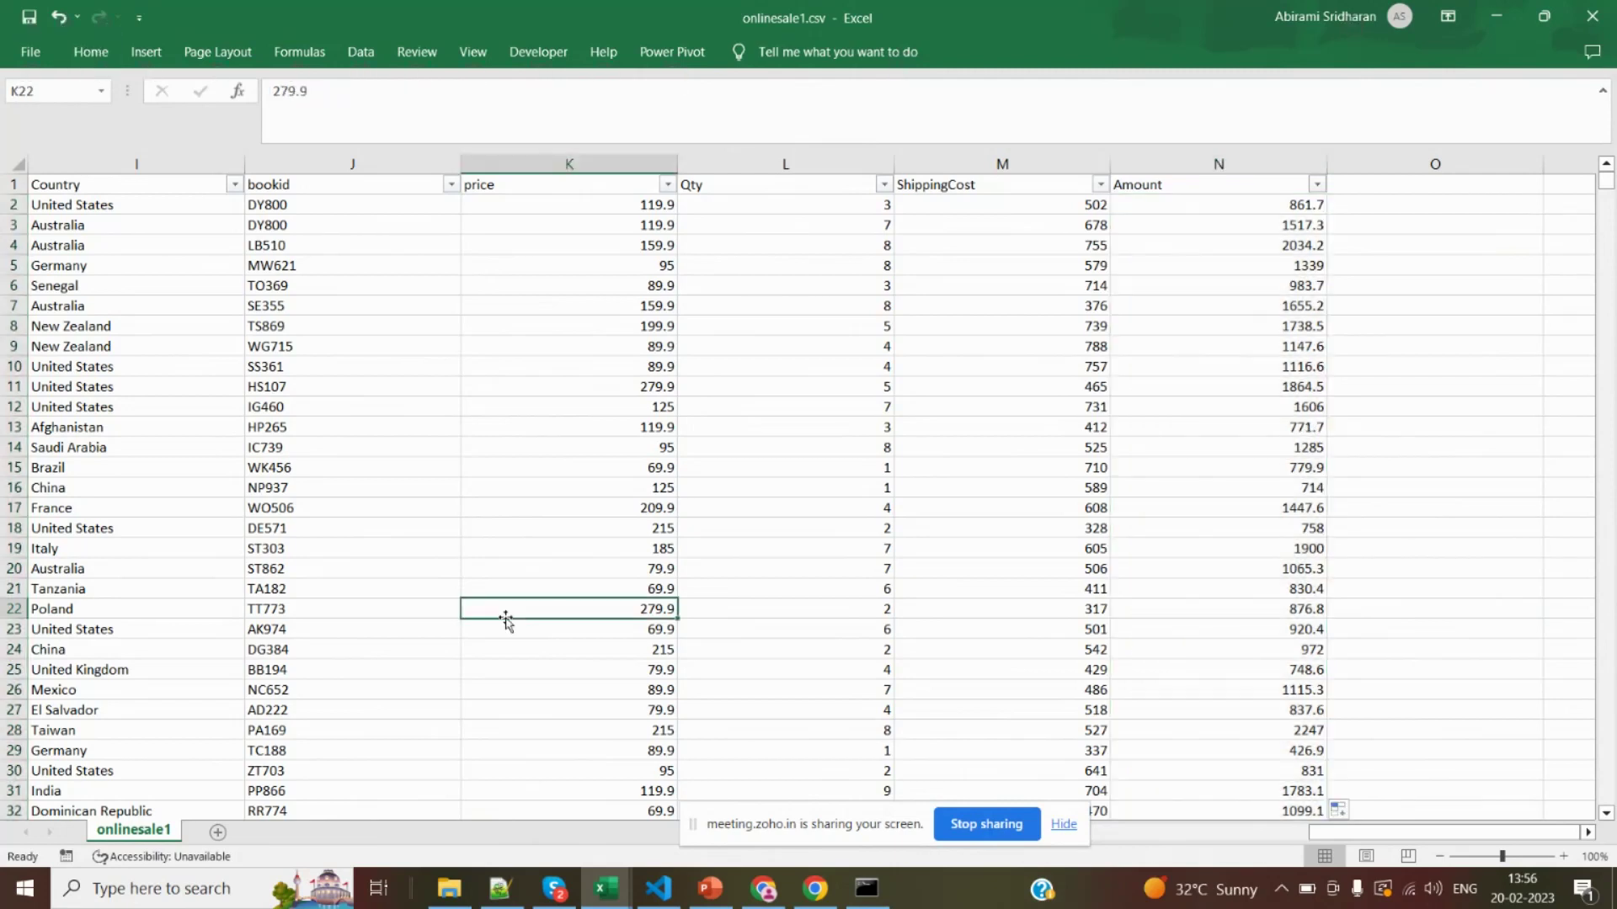
Go back along row 22 to the OrderID column and examine the order and customer columns of onlinesale1.csv
key("Left")
key("Left")
key("Left")
key("Left")
key("Left")
key("Left")
key("Left")
key("Left")
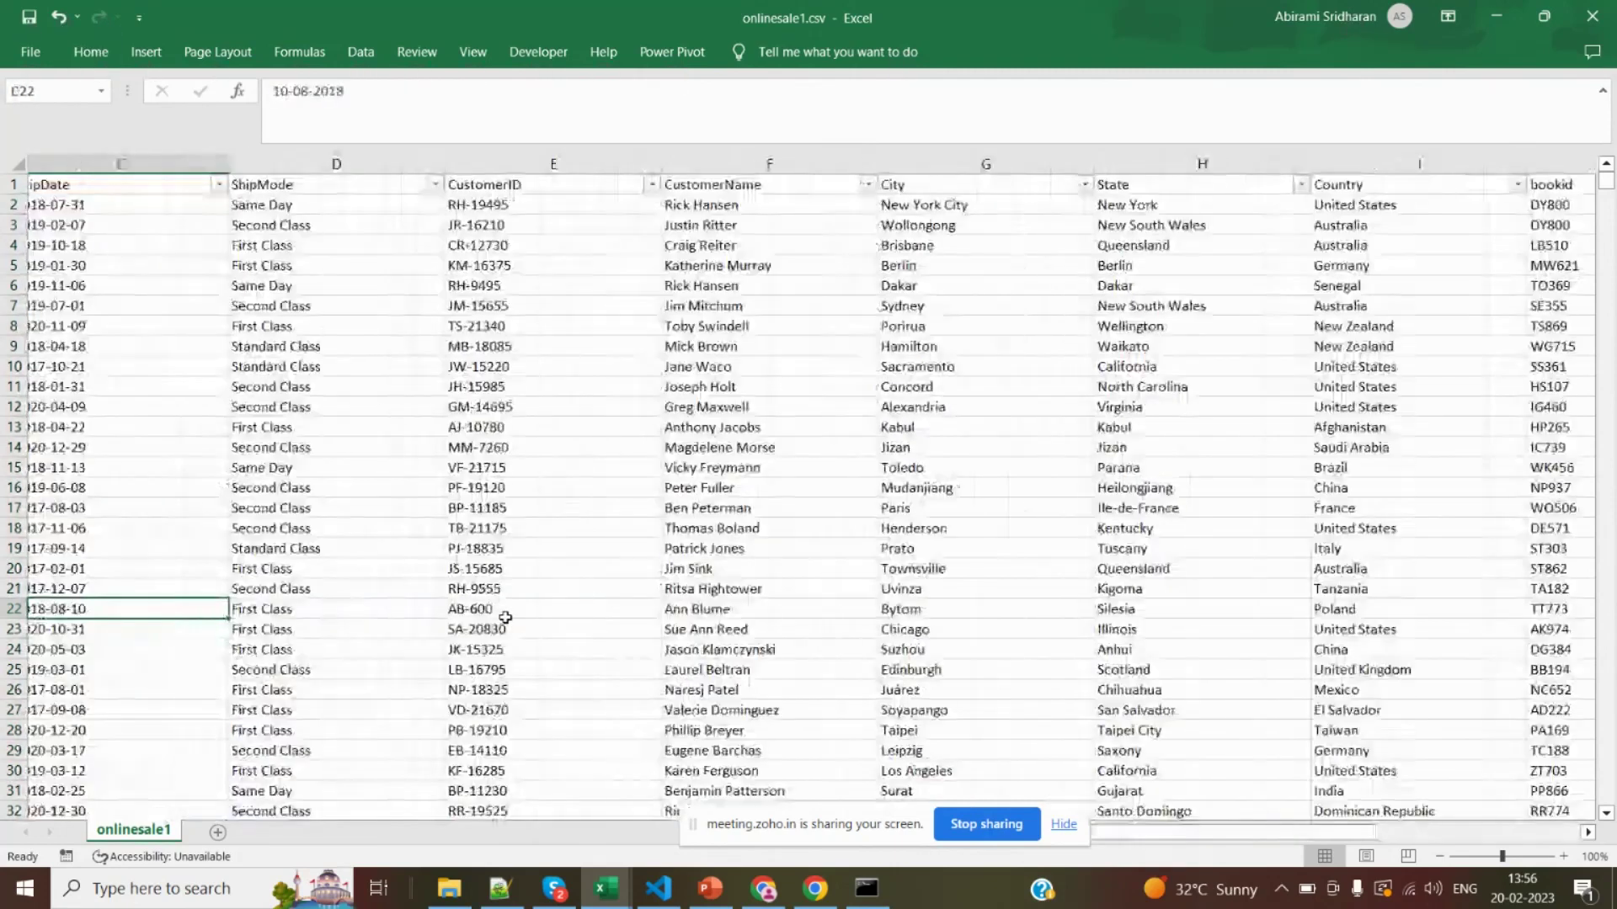
key("Left")
key("Left")
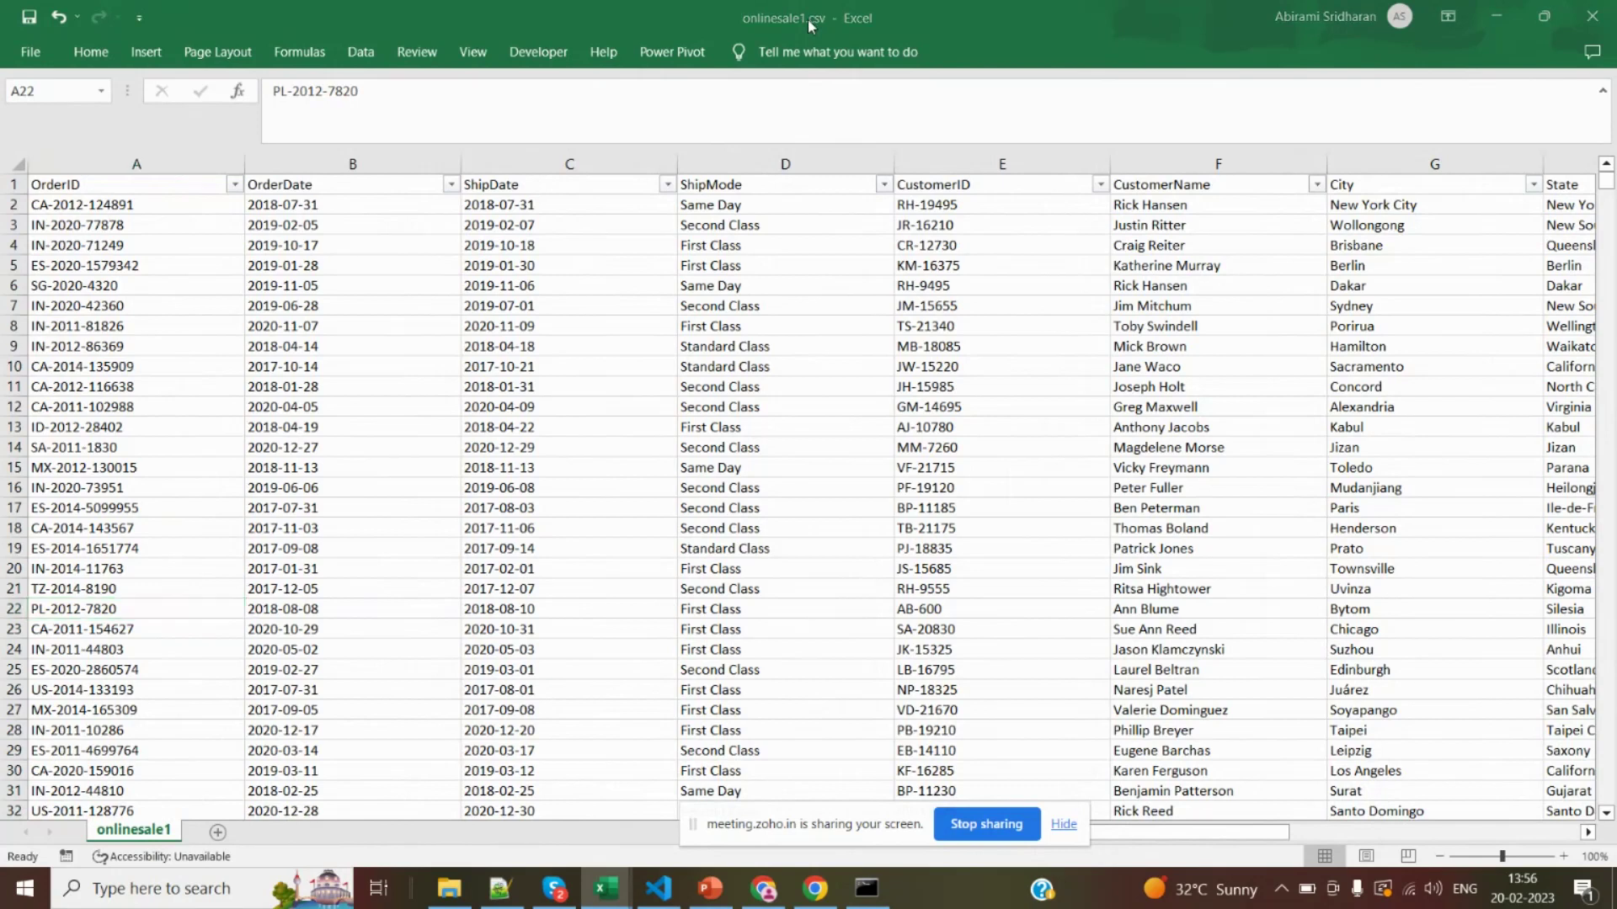
Switch to SQL Shell to view the nm_dbclass table list, and look through the open windows for another one
key("alt+Tab")
key("alt+Tab")
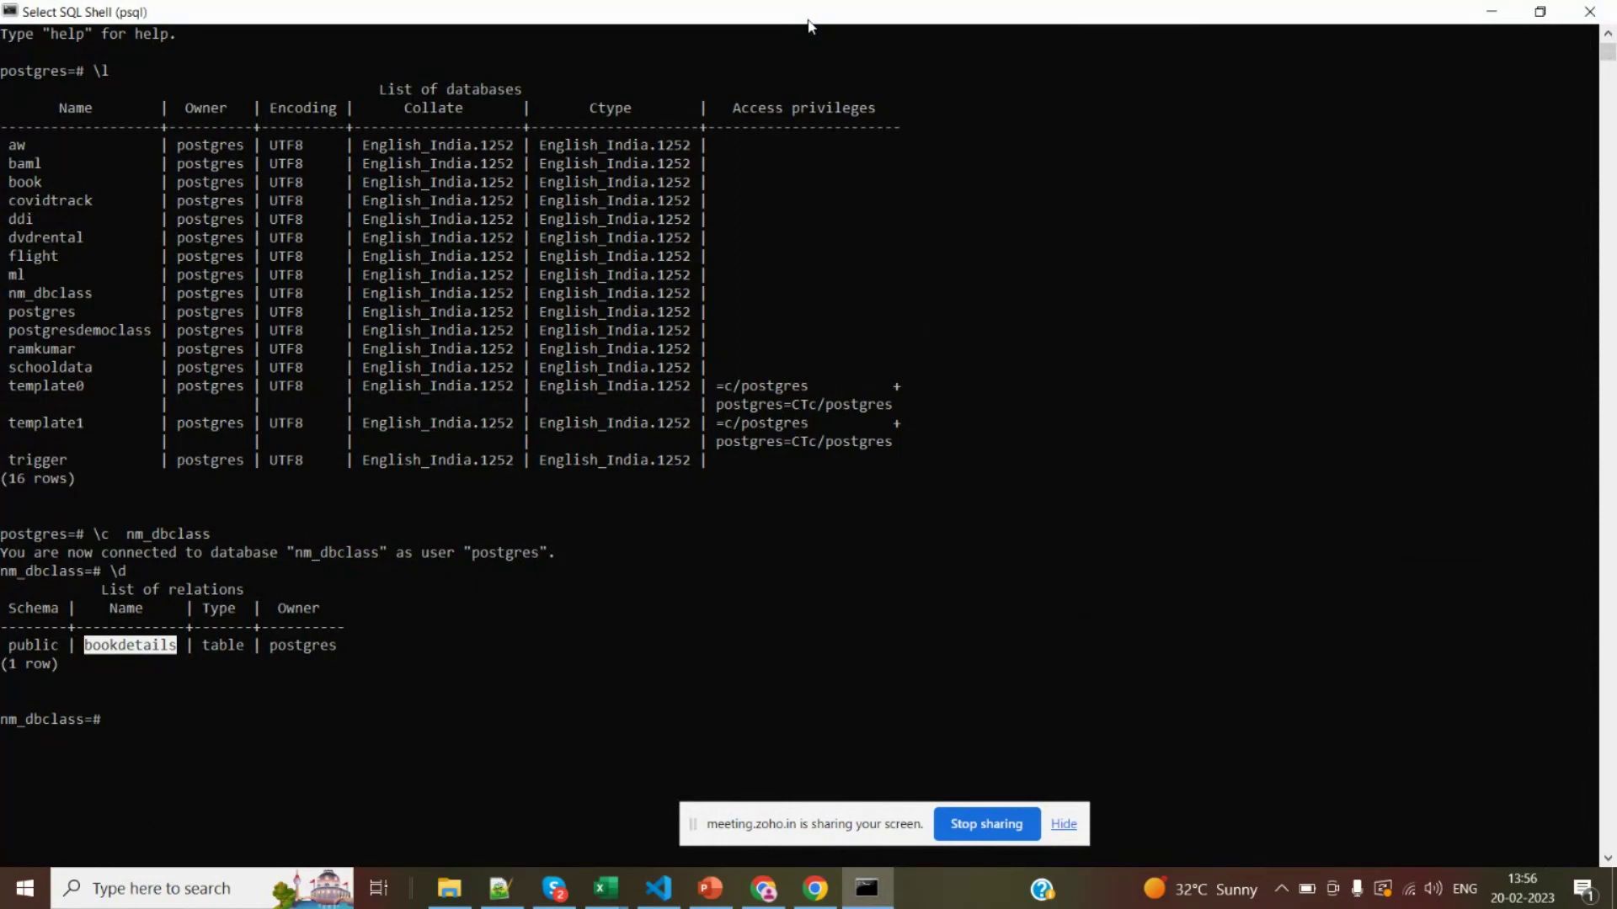
key("alt+Tab")
key("alt+Tab")
key("alt+Tab")
key("alt+Tab")
key("alt+Tab")
key("alt+Tab")
key("alt+Tab")
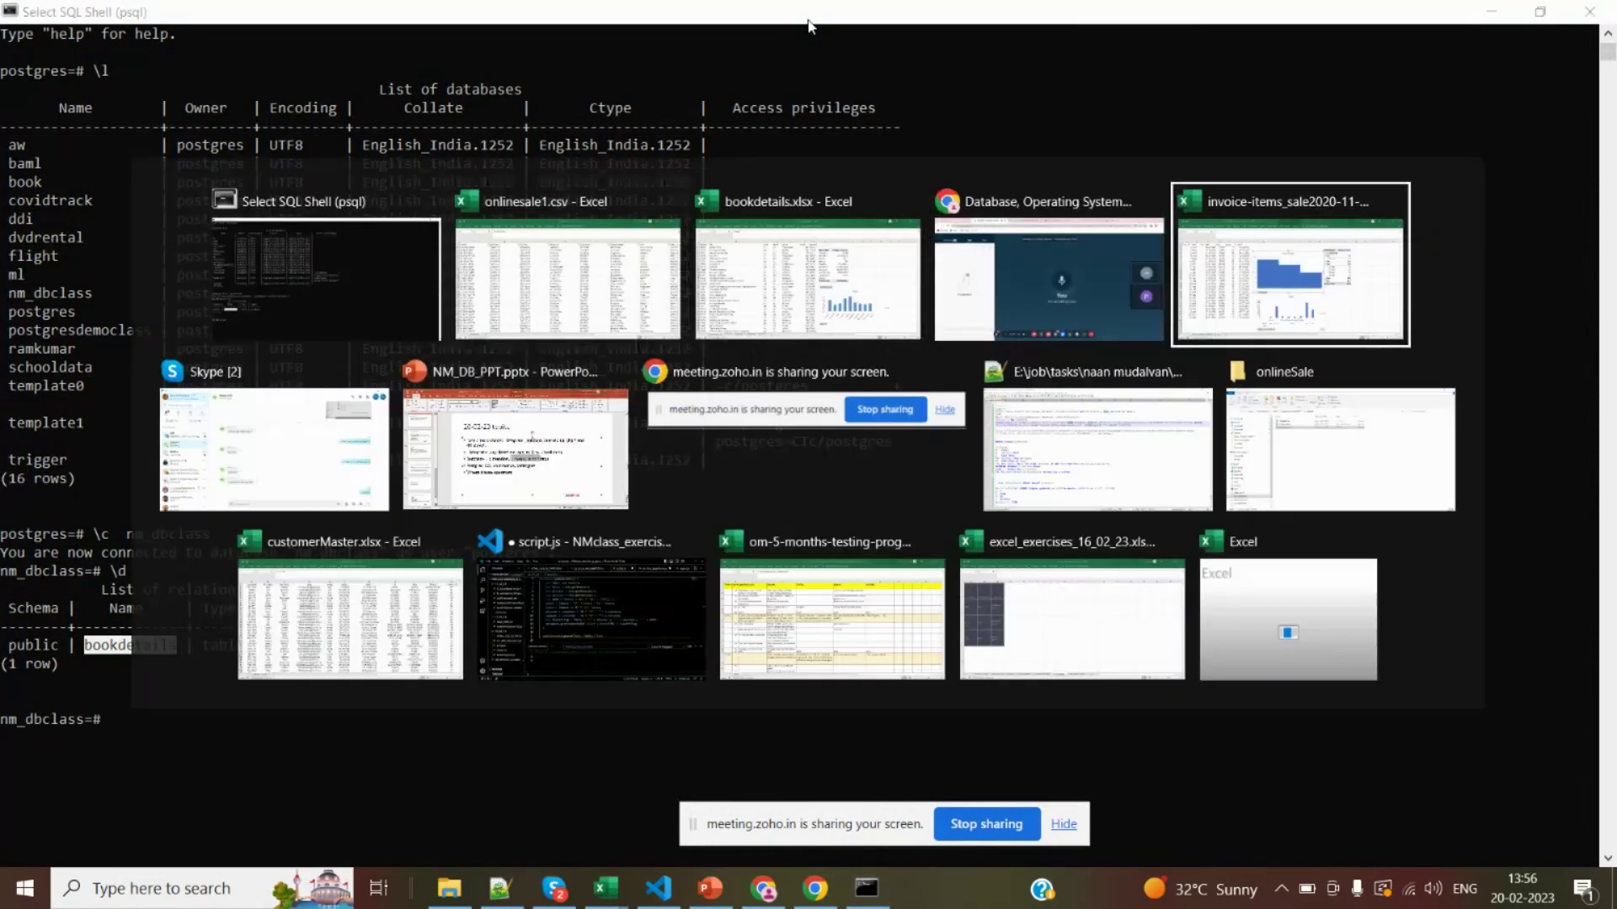
Switch to Notepad++ and select the Create table onlineSale statement in the 20-02-23 notes of postgres_class.sql
key("alt+Tab")
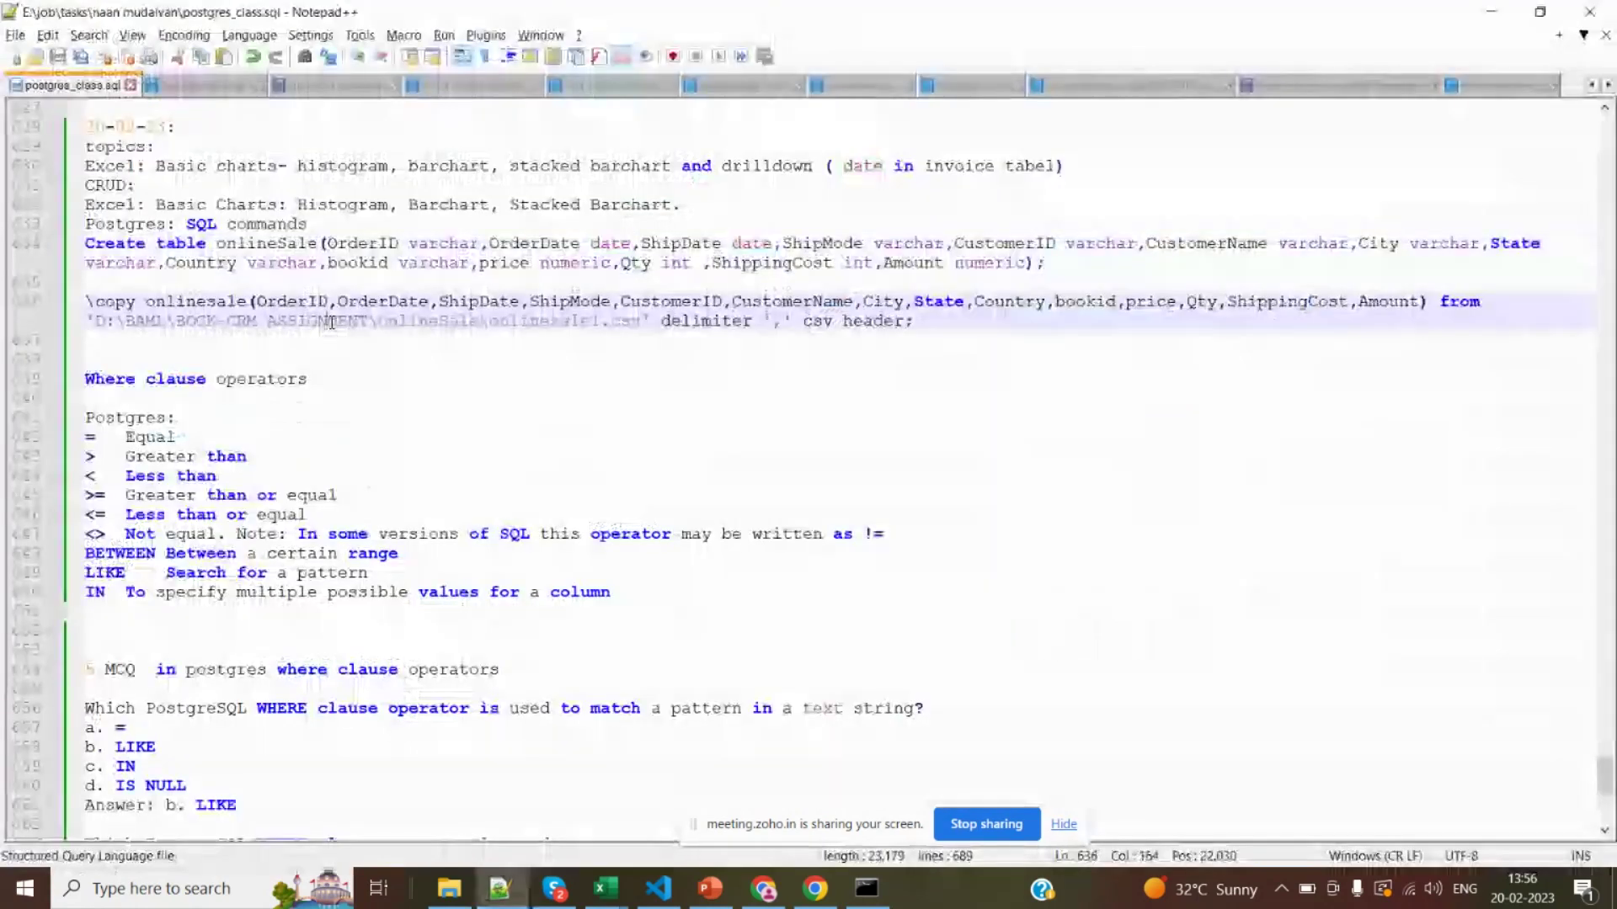
left_click(332, 323)
key("Up")
key("Up")
key("Up")
key("Up")
key("Up")
key("Up")
key("Up")
key("Up")
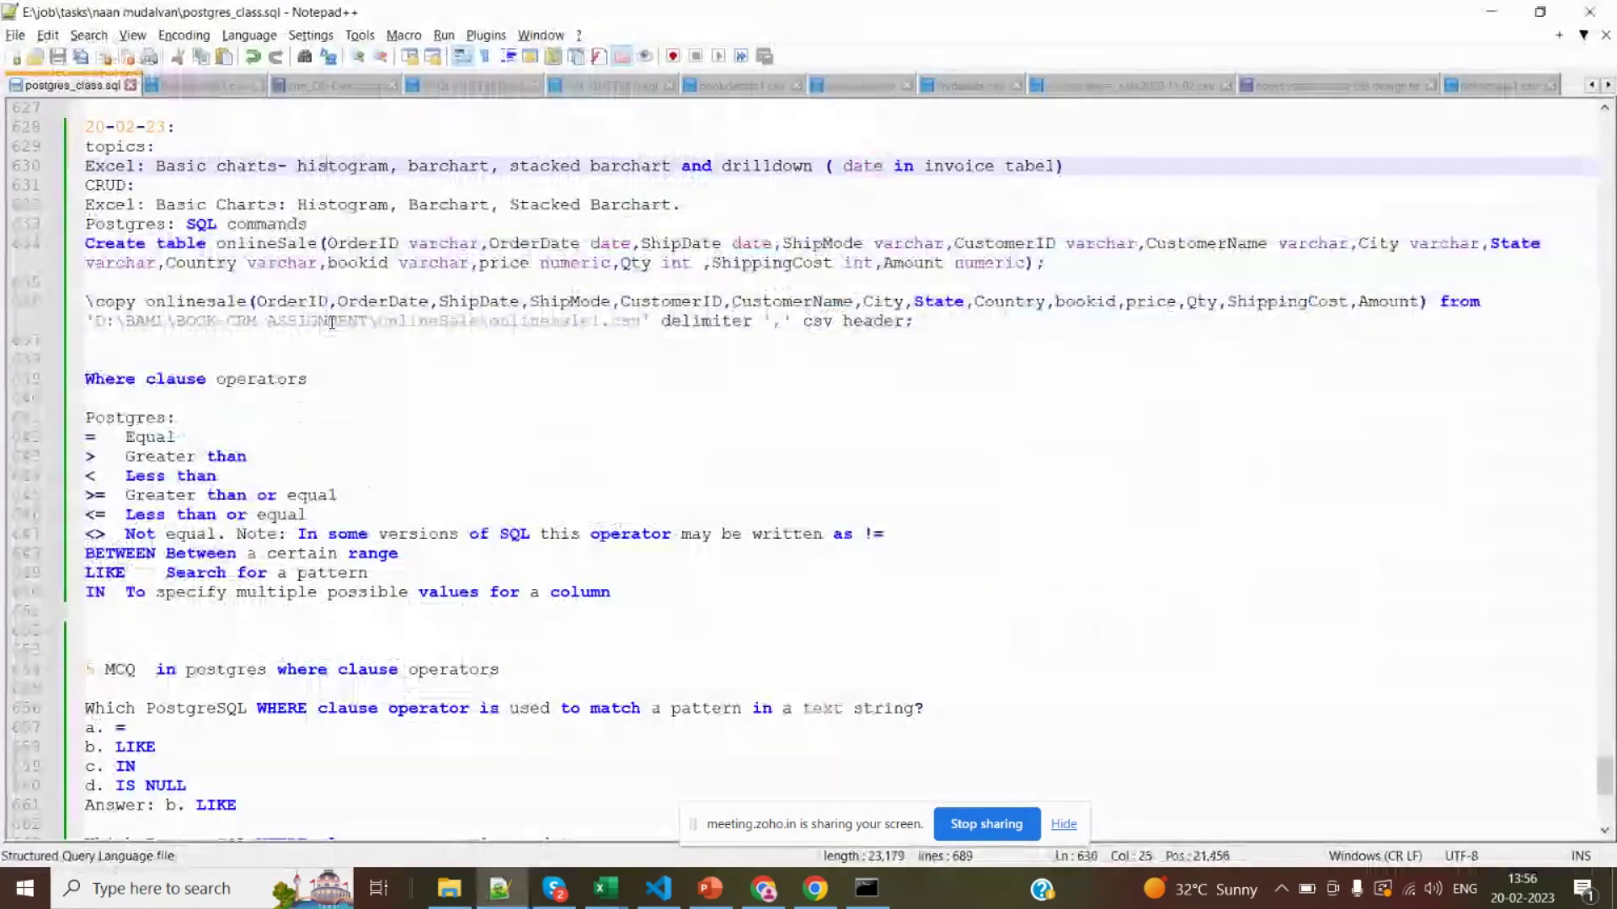
key("Up")
key("Up")
key("Up")
key("Up")
key("Up")
key("Up")
key("Up")
scroll(332, 322, "up", 2)
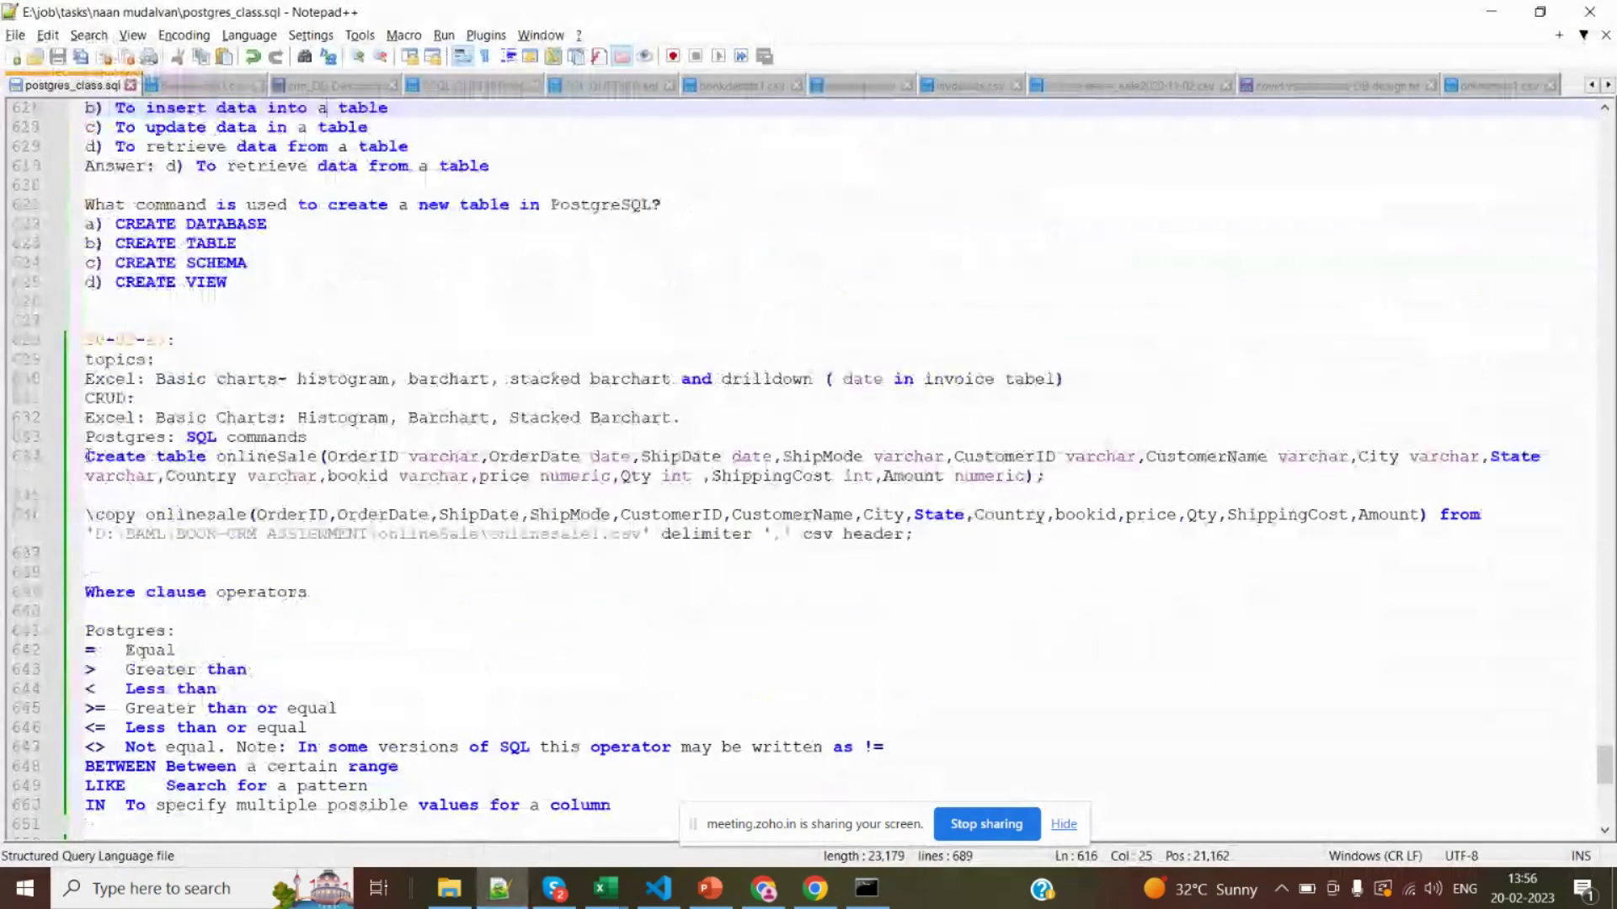
left_click_drag(85, 455, 98, 501)
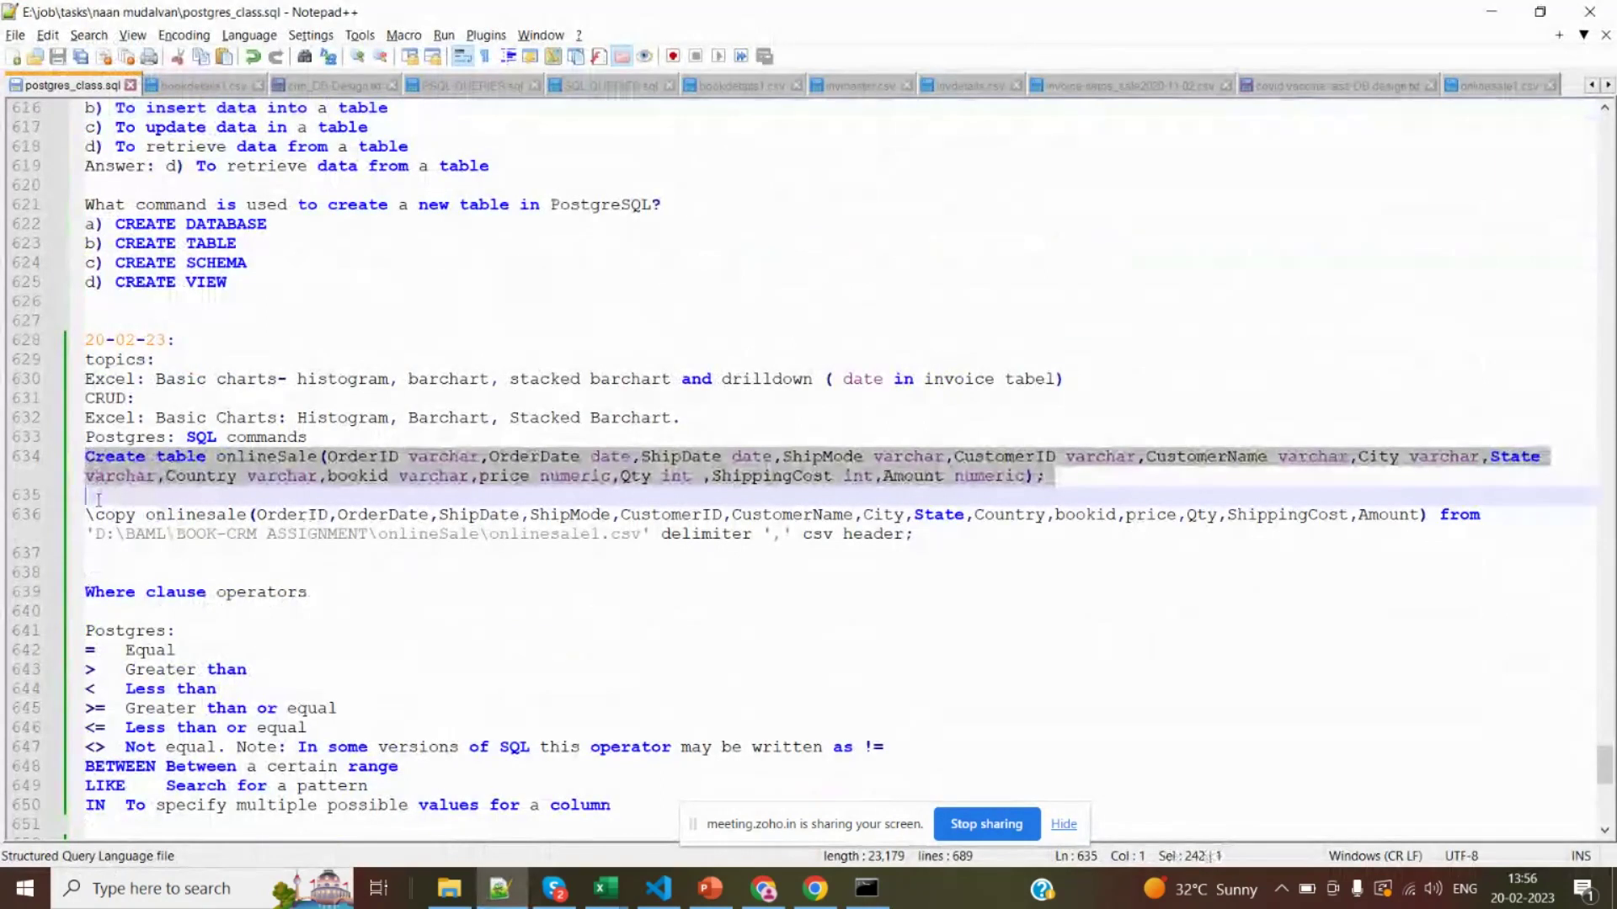
key("alt")
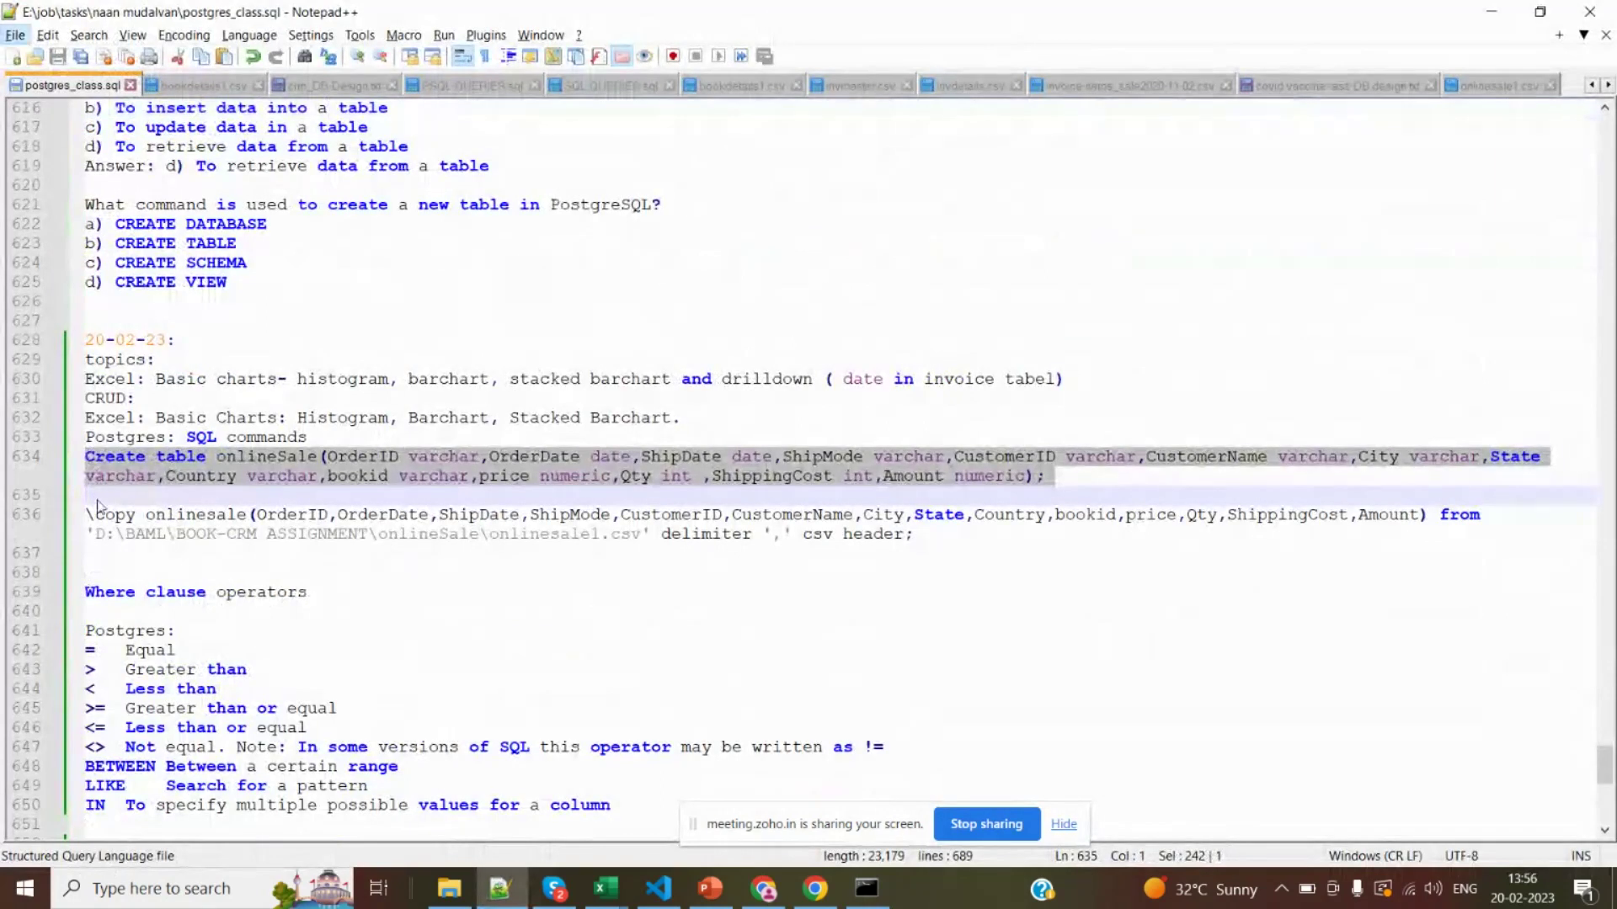
Examine the varchar, date and numeric column types in the Create table onlineSale statement
left_click(446, 458)
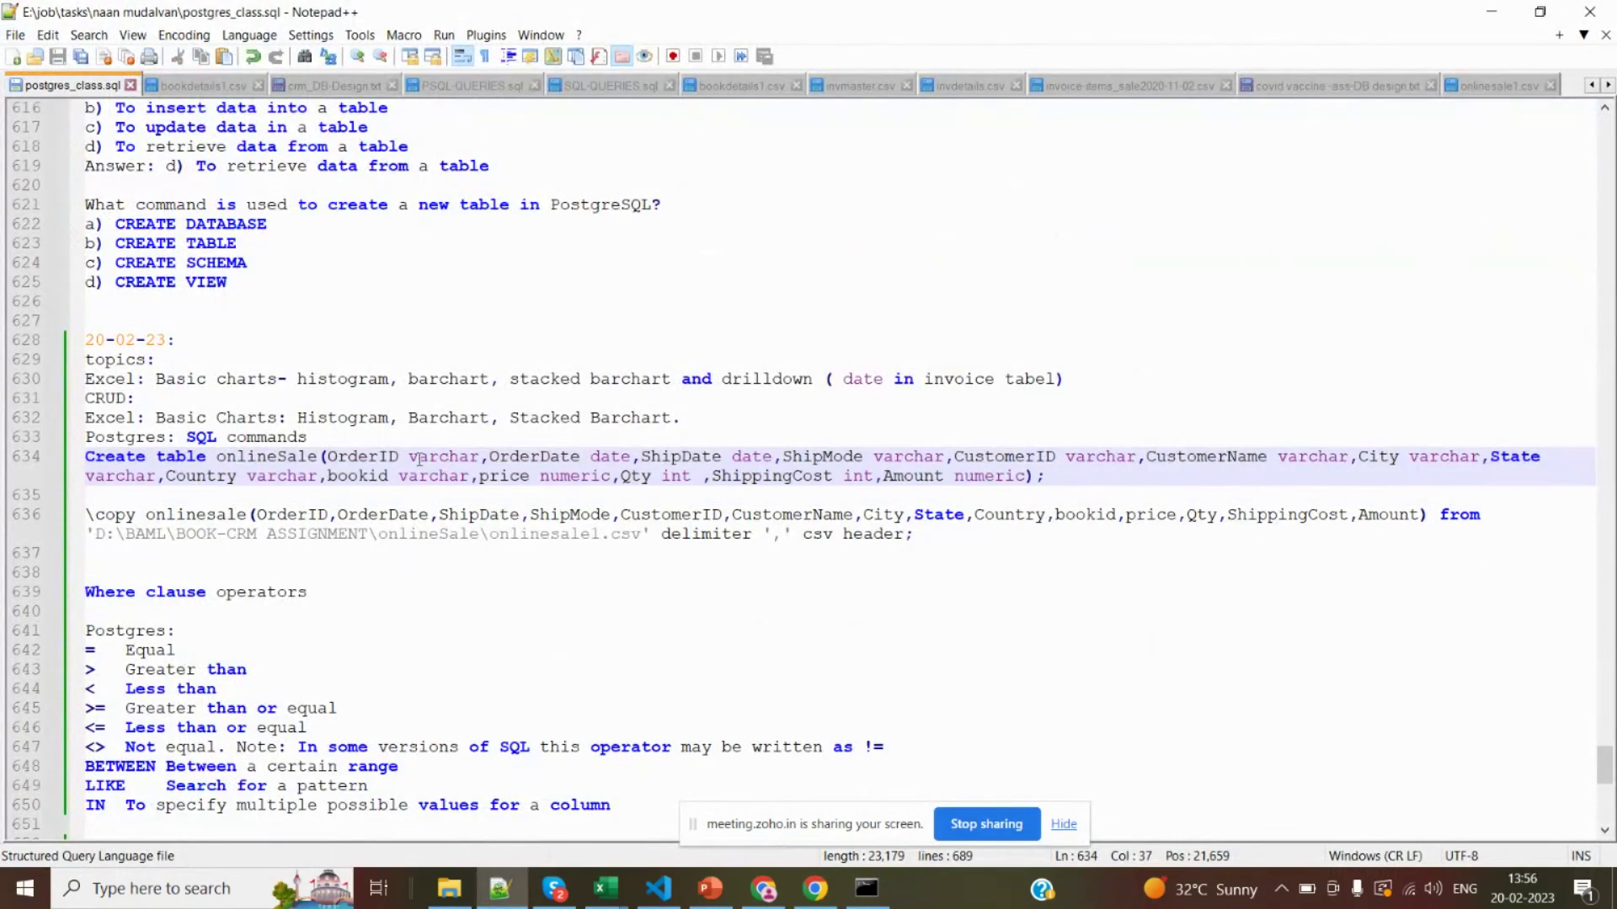
double_click(419, 459)
double_click(622, 457)
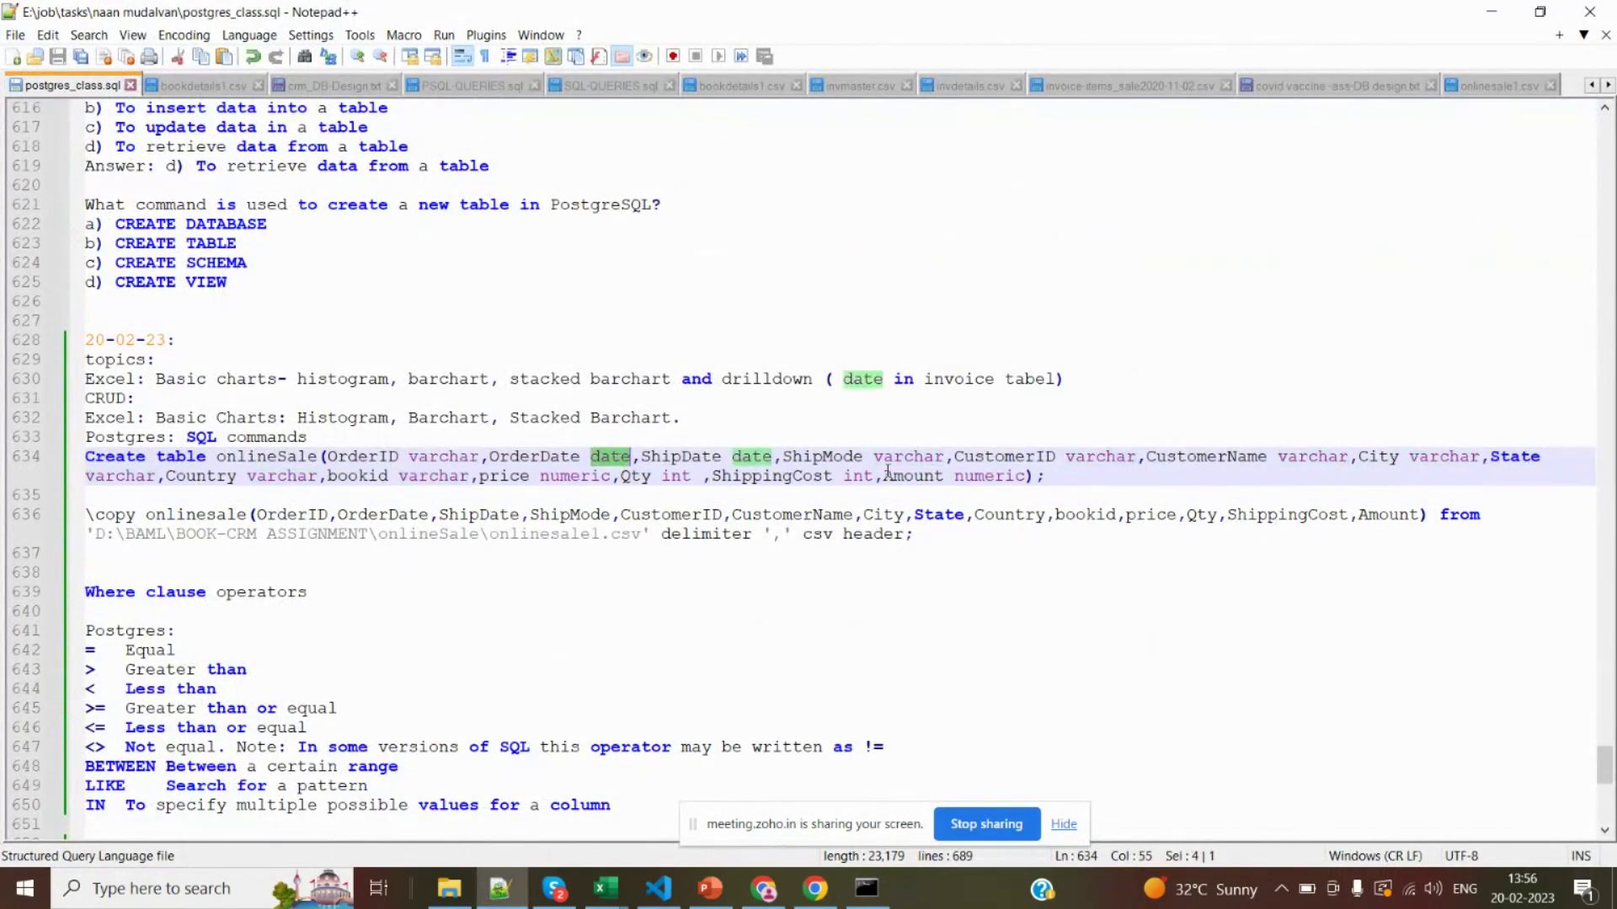
double_click(990, 475)
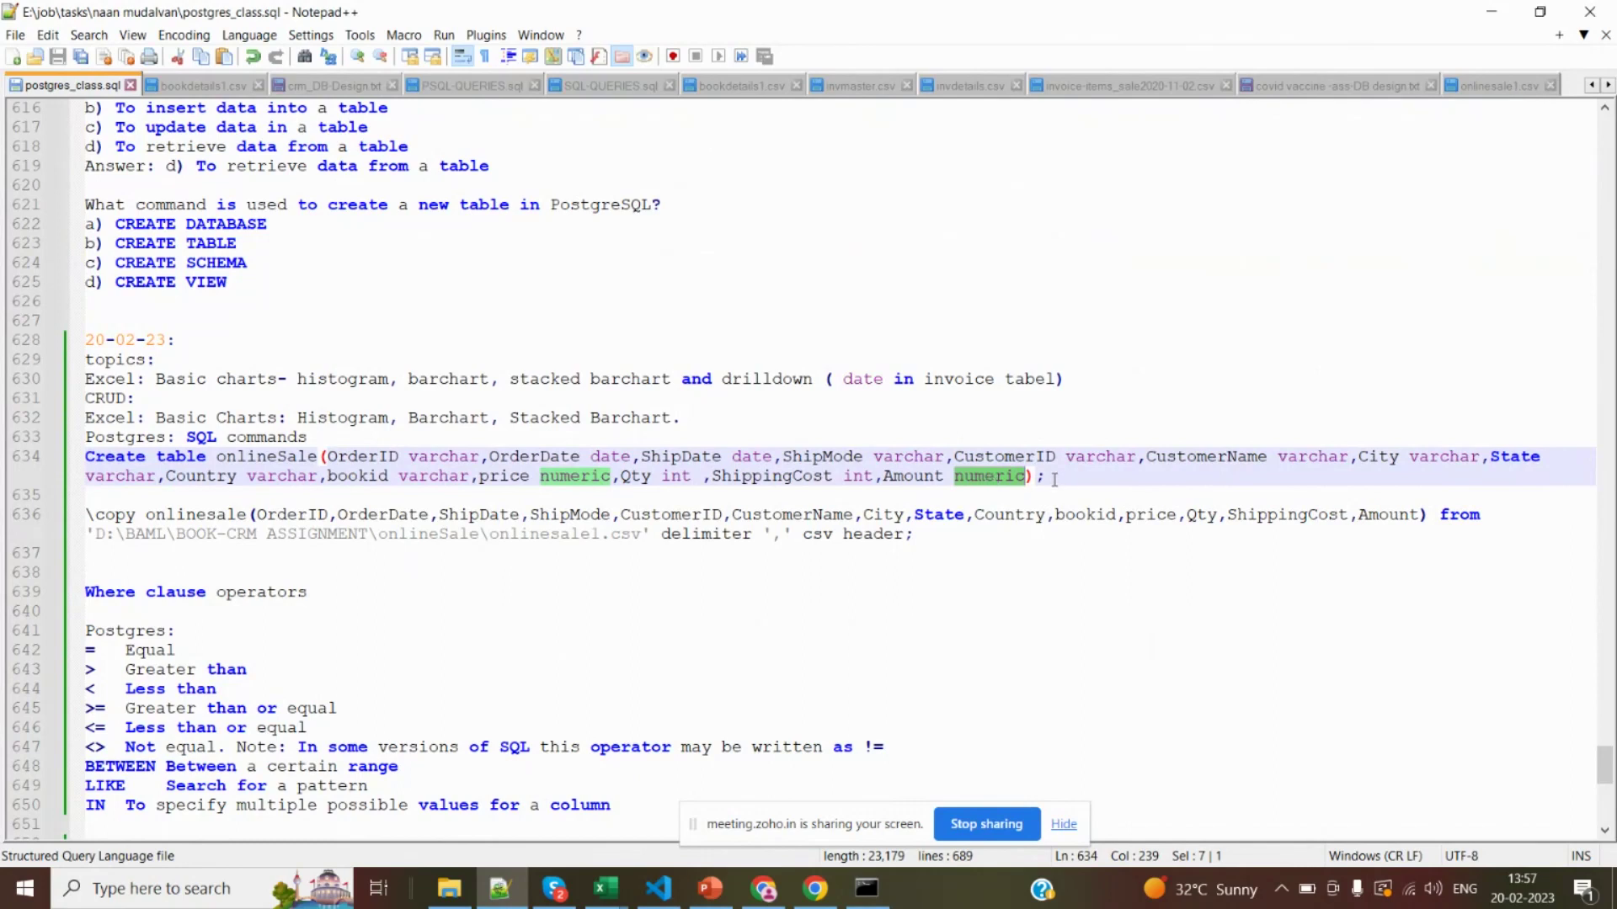
Copy the full Create table onlineSale statement and run it in SQL Shell on nm_dbclass, followed by a series of empty prompt lines
left_click_drag(1054, 478, 12, 461)
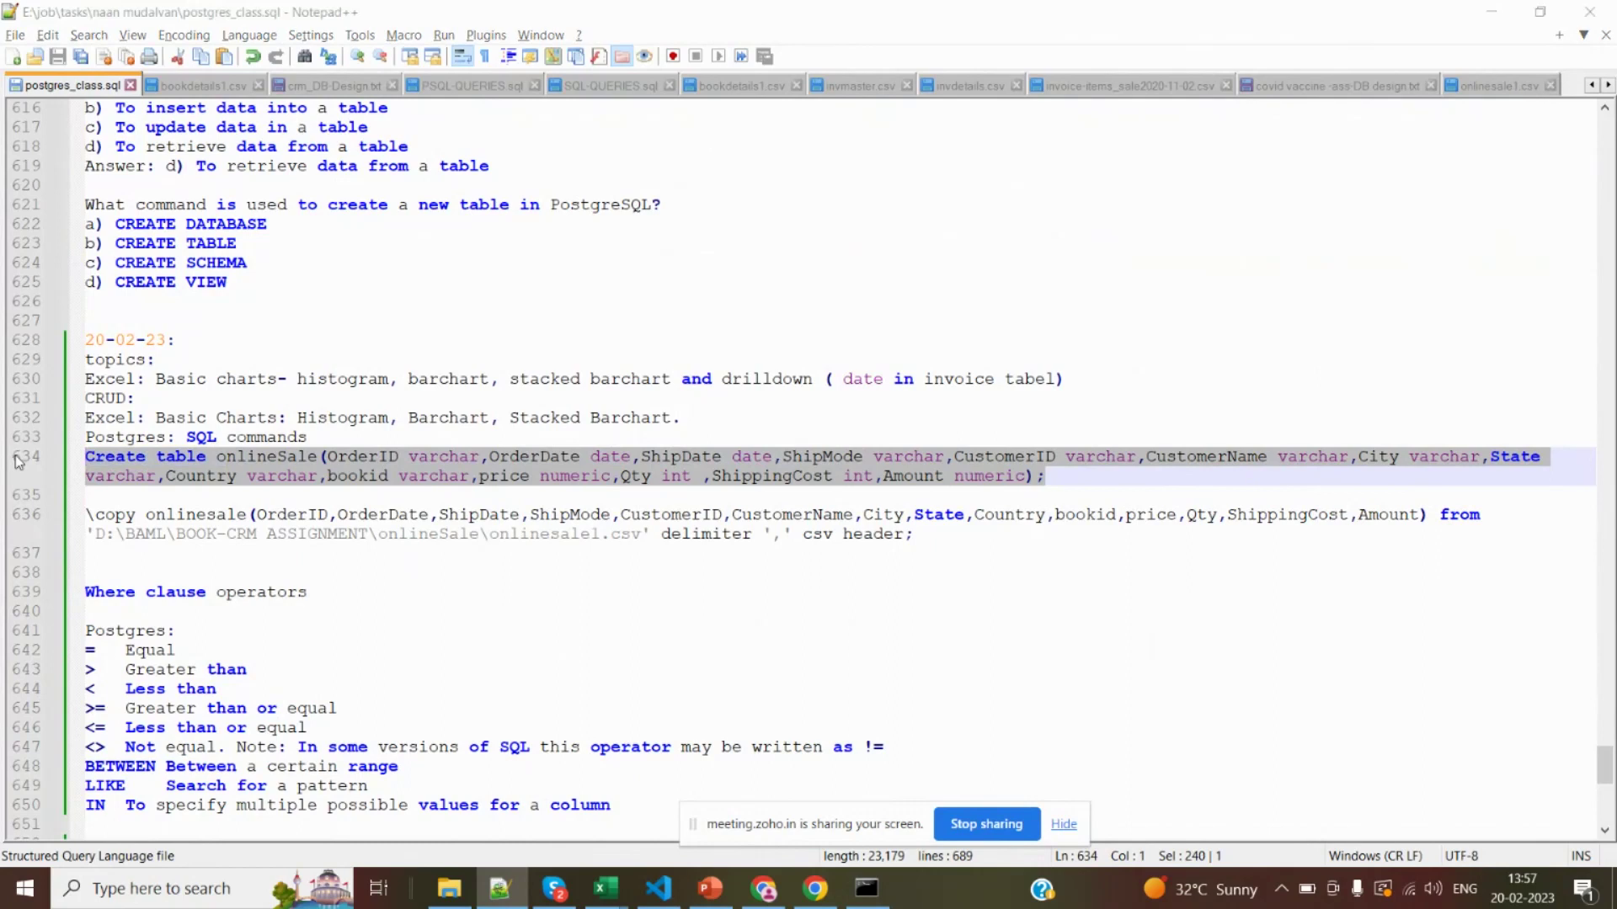
key("alt+Tab")
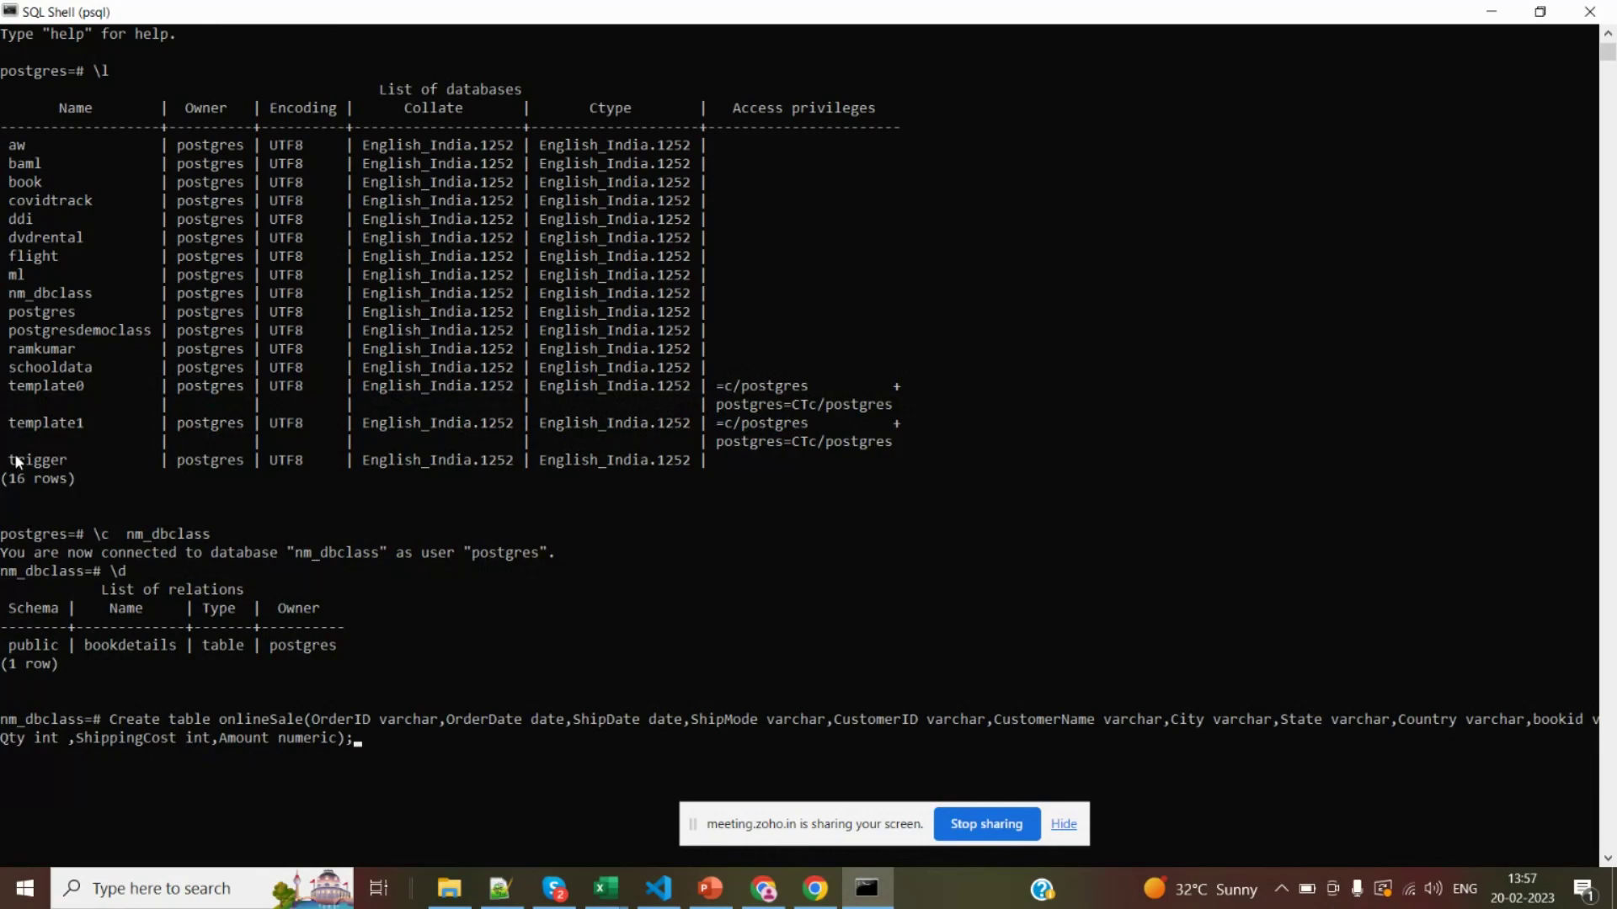
key("Return")
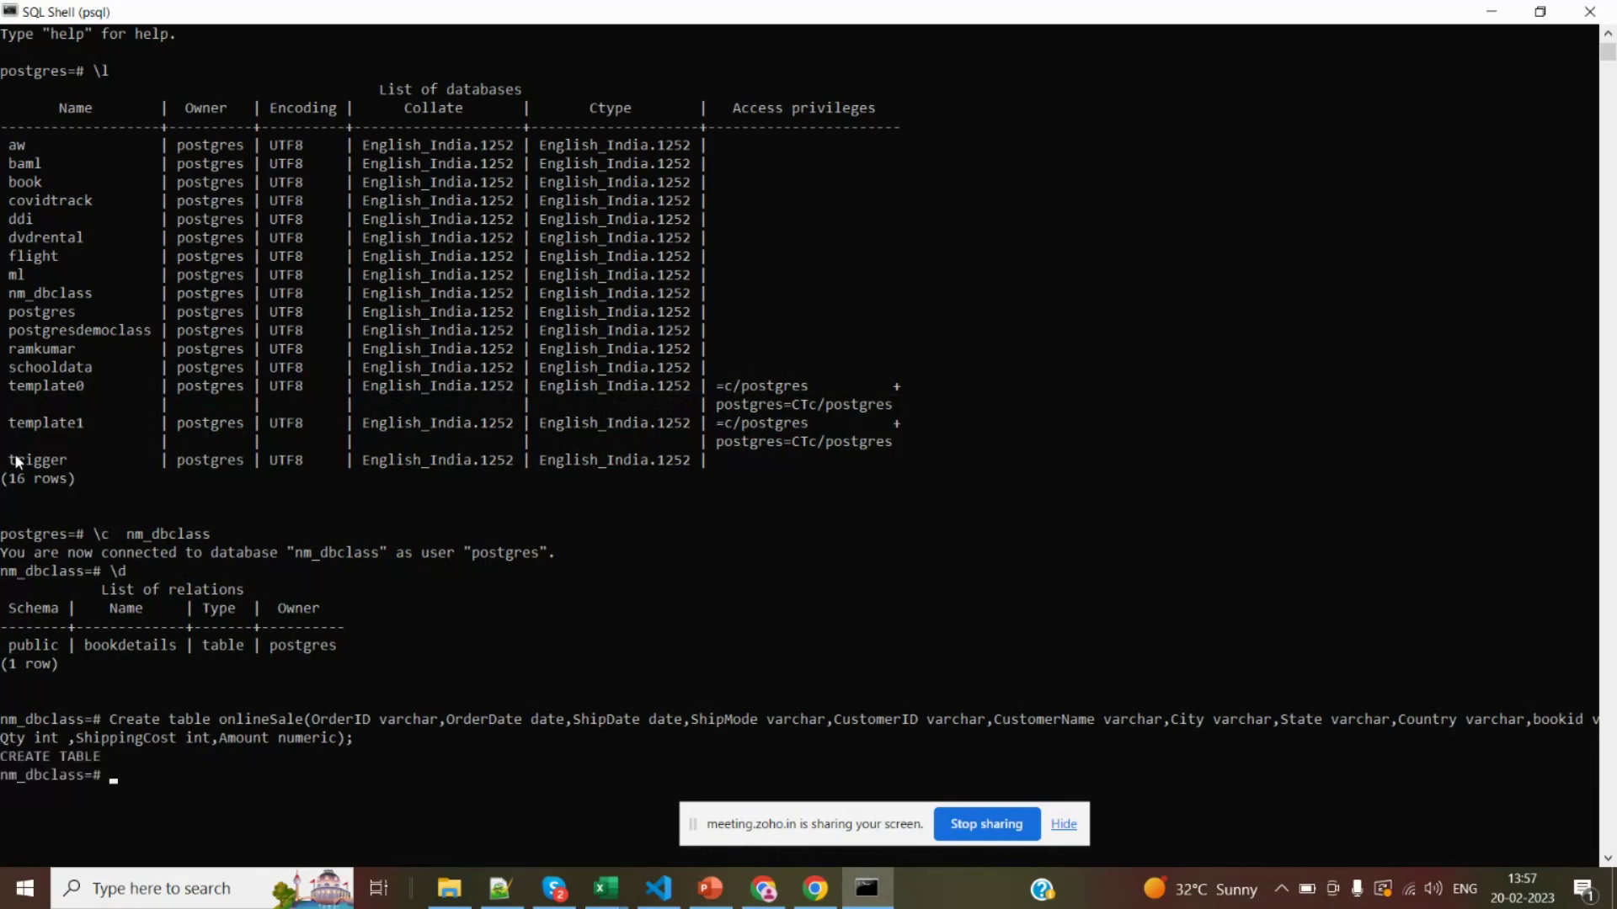
key("Return")
key("Return")
key("Return")
key("Return")
key("Return")
key("Return")
key("Return")
key("Return")
key("Return")
key("Return")
key("Return")
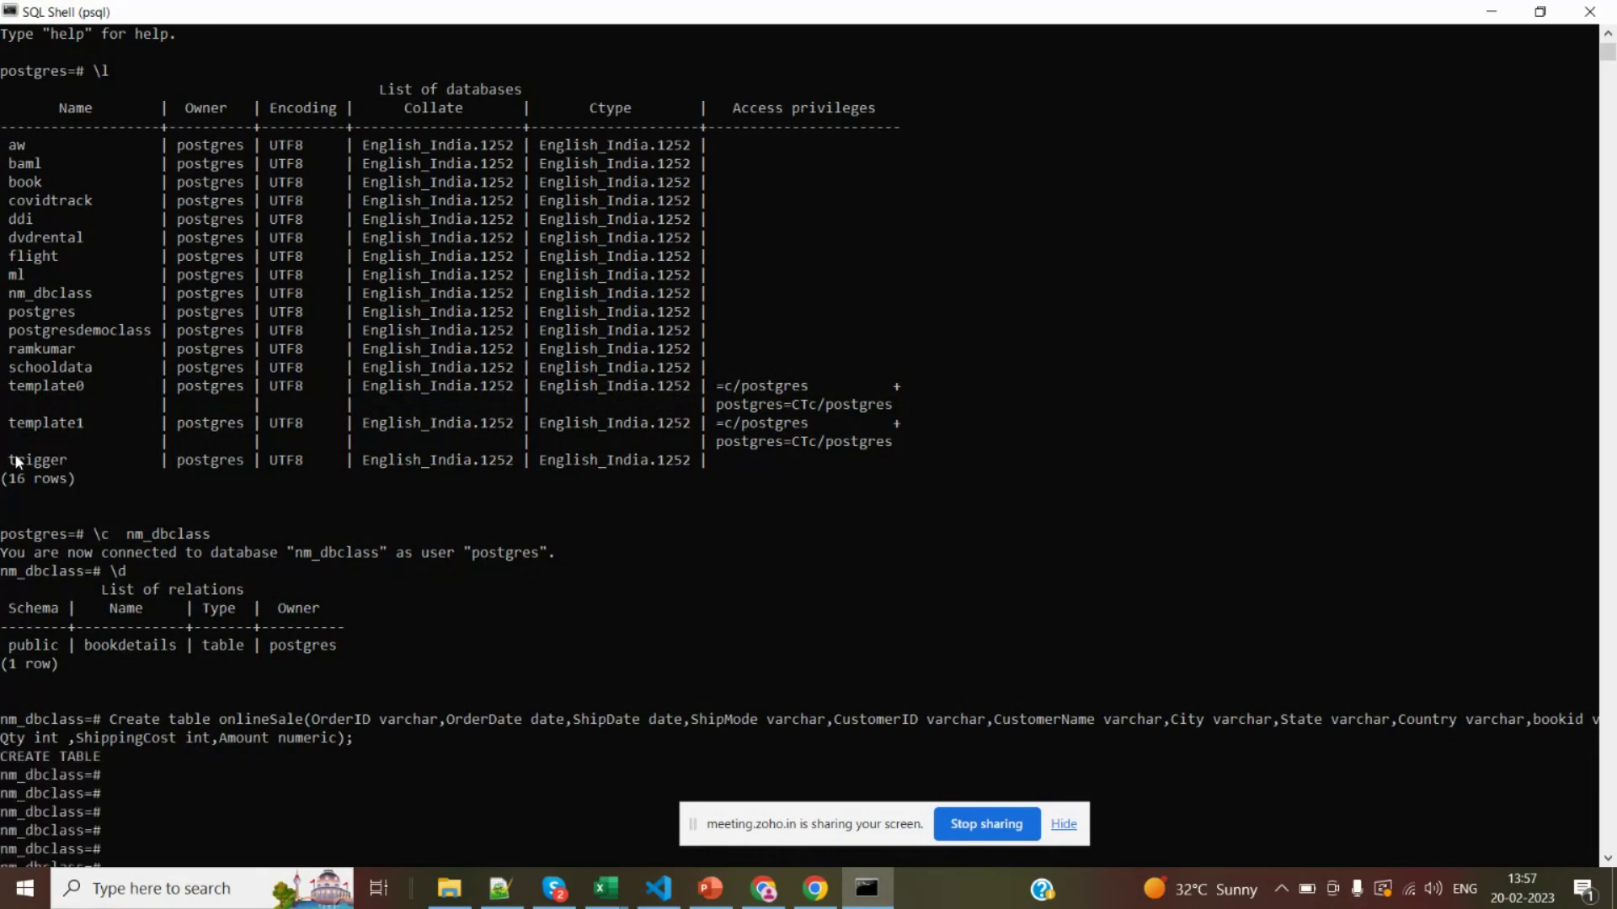
key("Return")
key("Return")
key("Return")
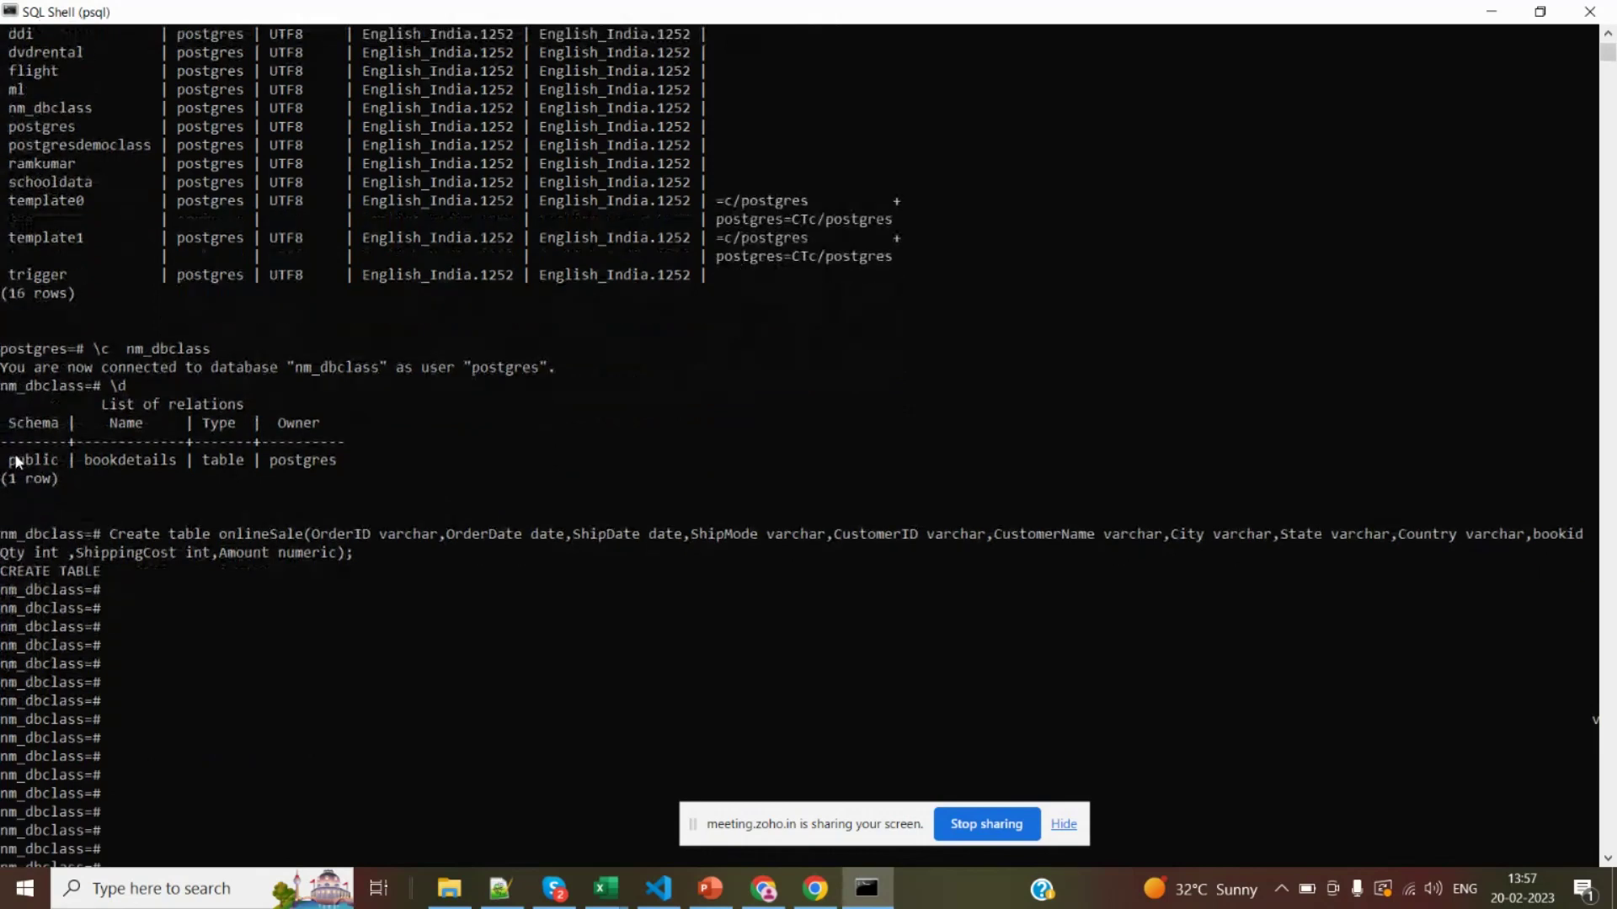
Compare the statement's first columns with the header row of onlinesale1.csv in Excel, selecting the whole header row
left_click_drag(307, 534, 572, 539)
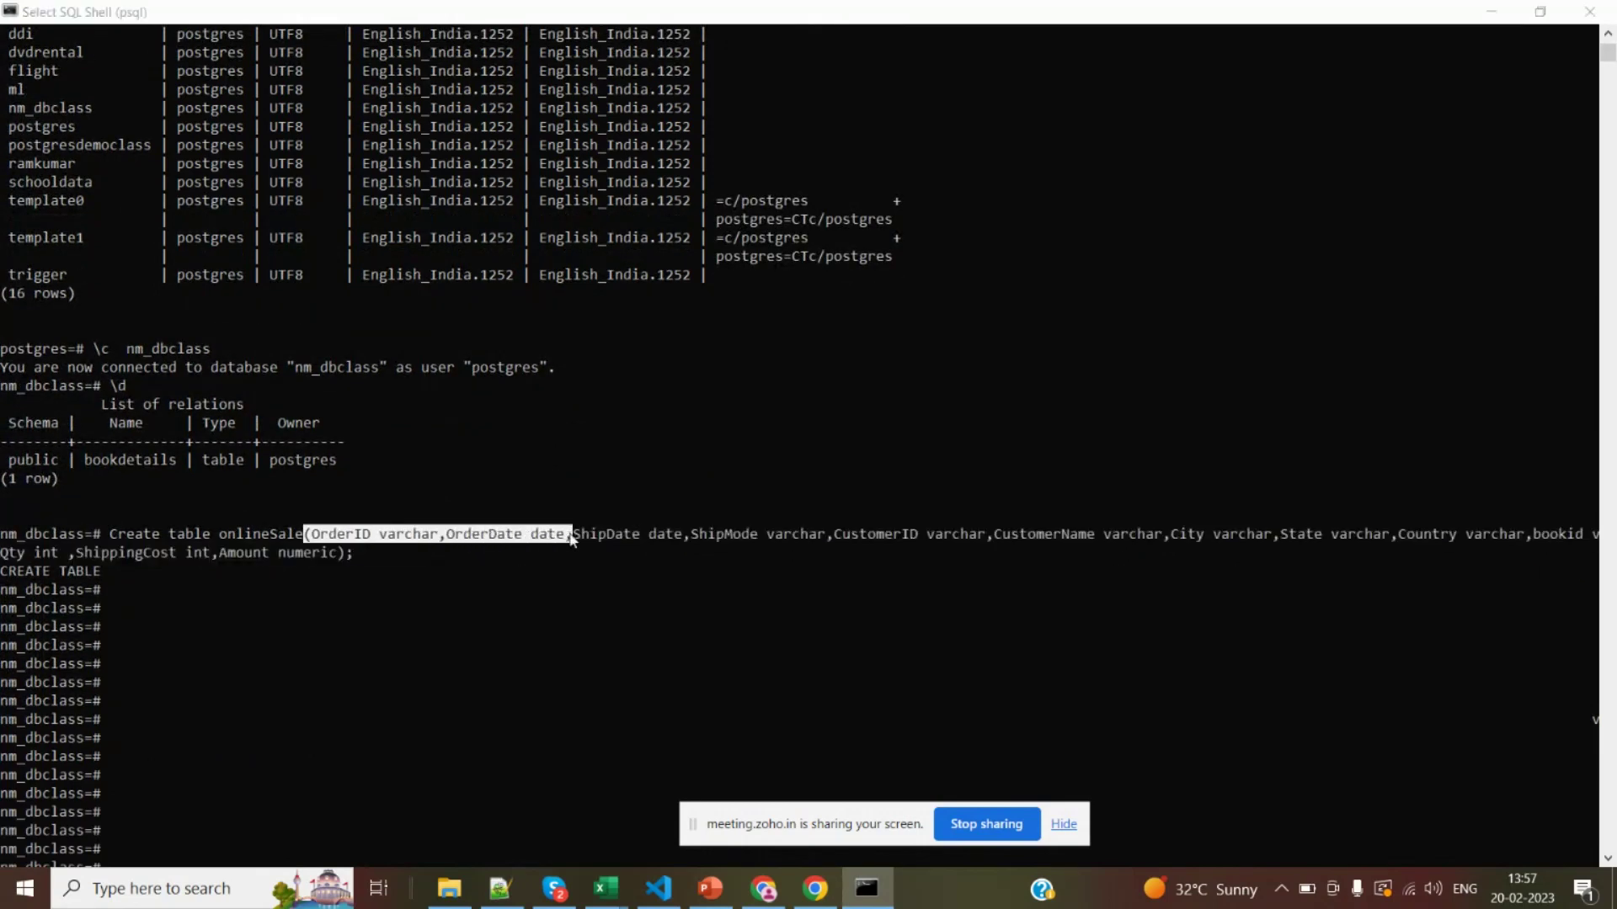
key("alt+Tab")
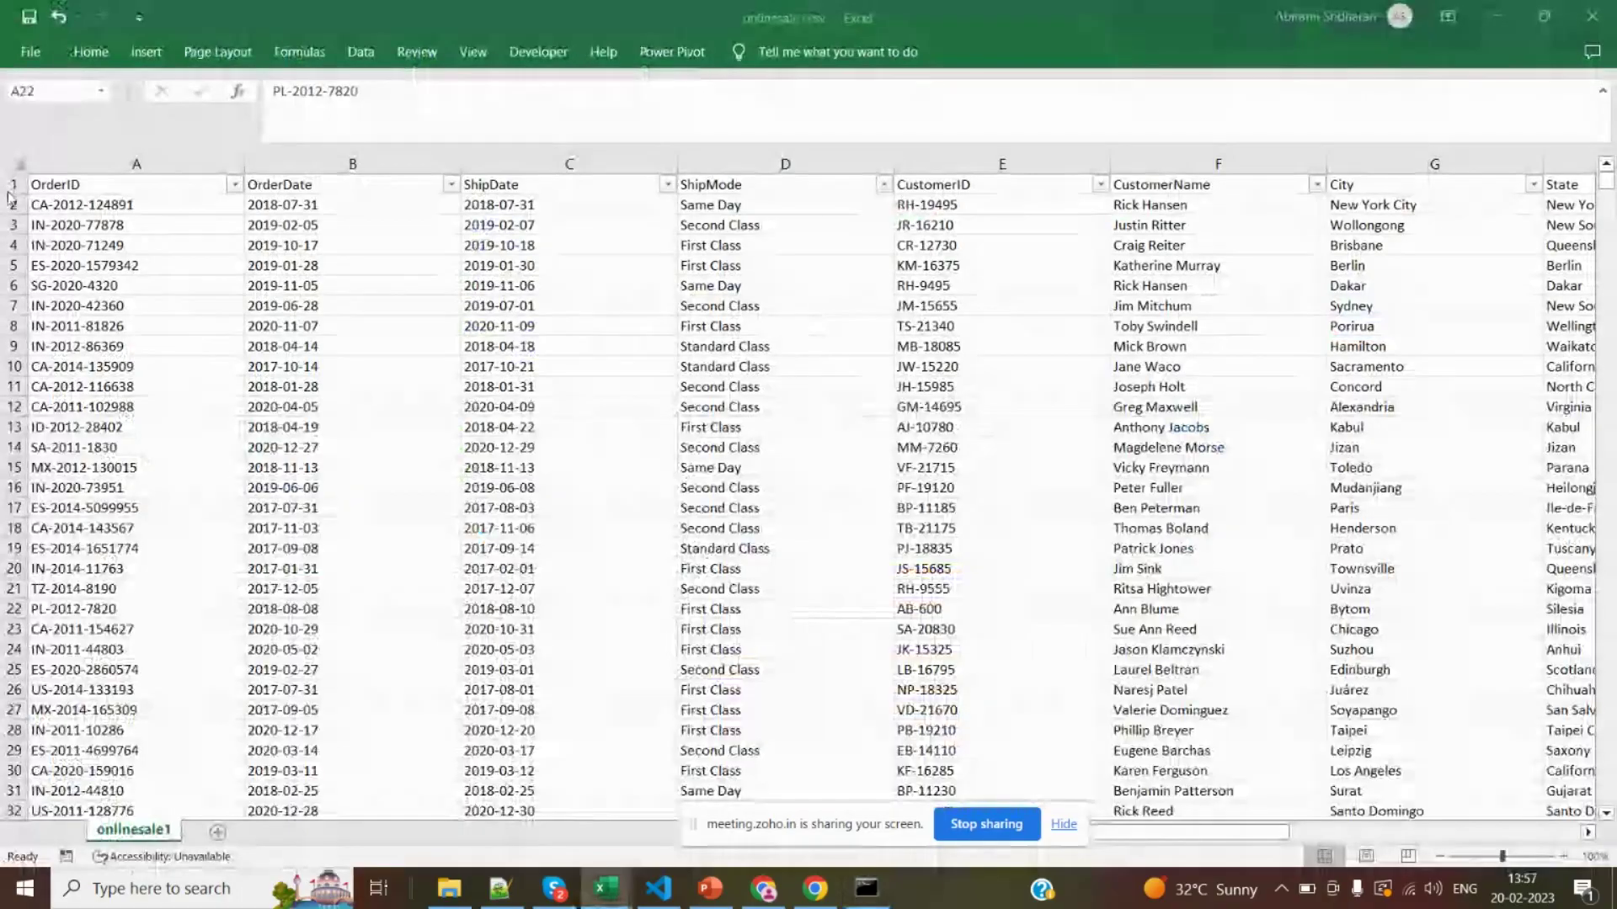
key("ctrl+Home")
key("shift+space")
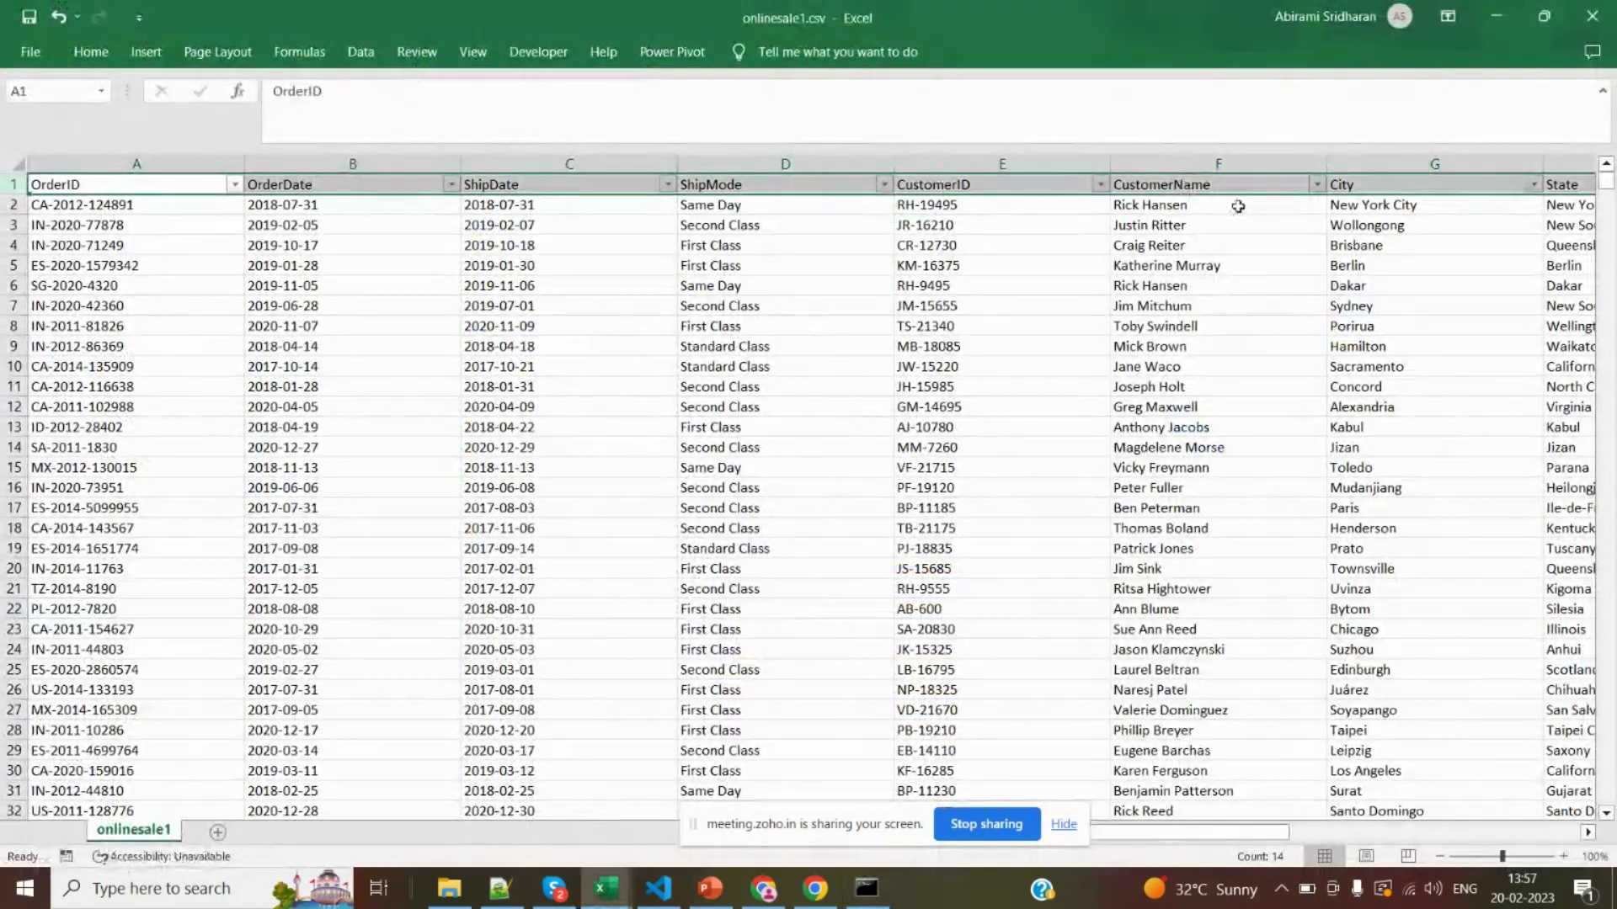
Return to SQL Shell and highlight the varchar type of OrderID in the Create table statement
key("alt+Tab")
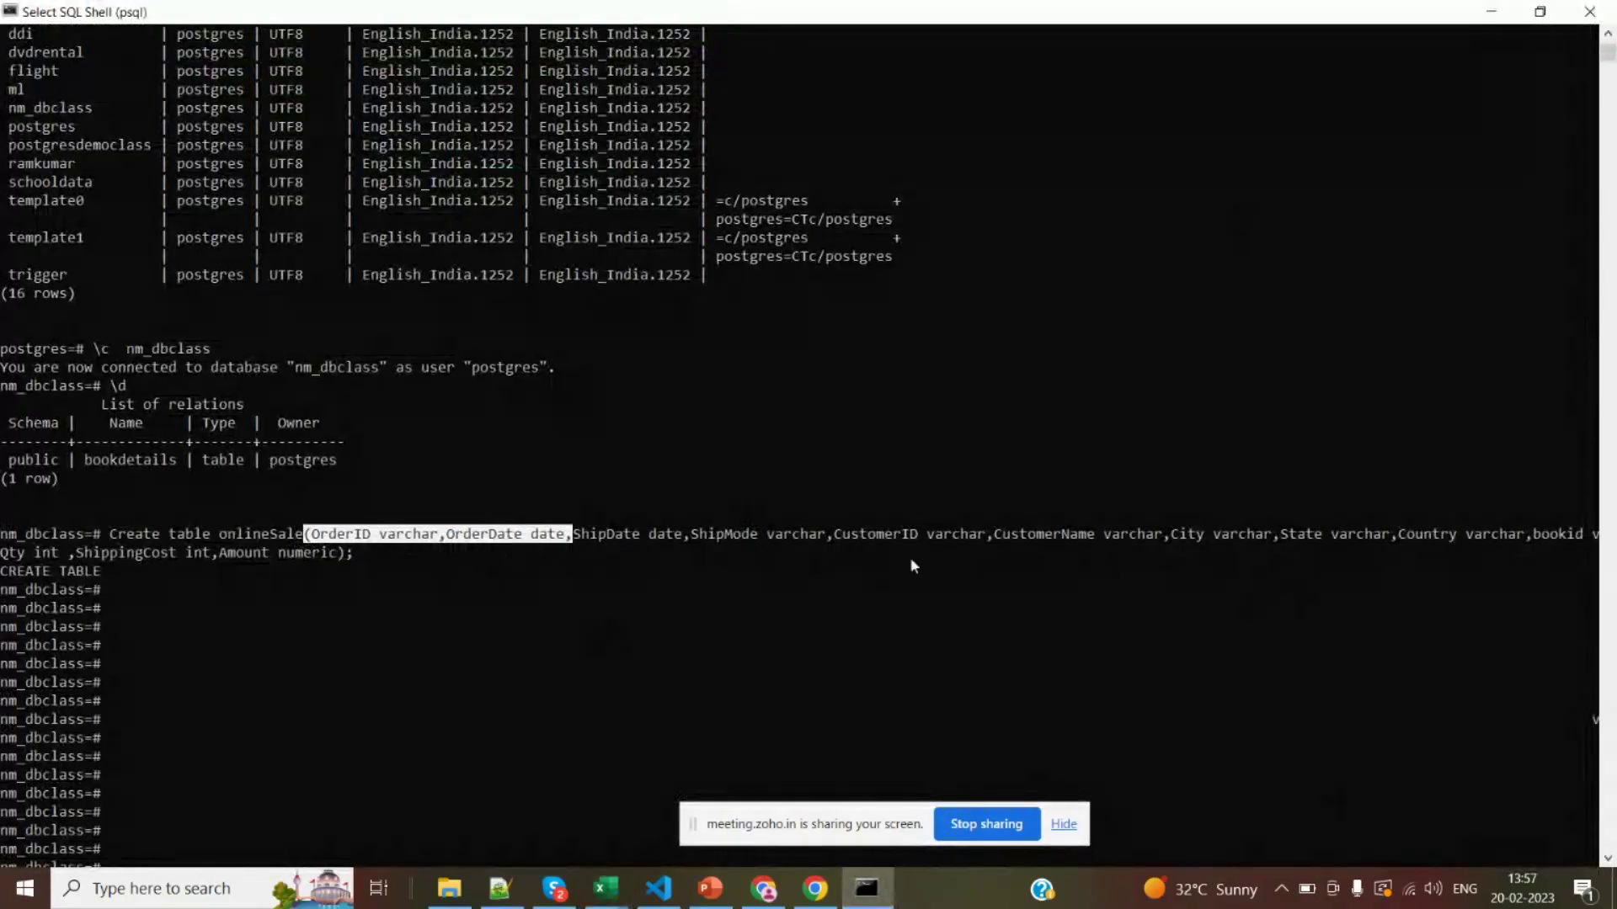
left_click(700, 577)
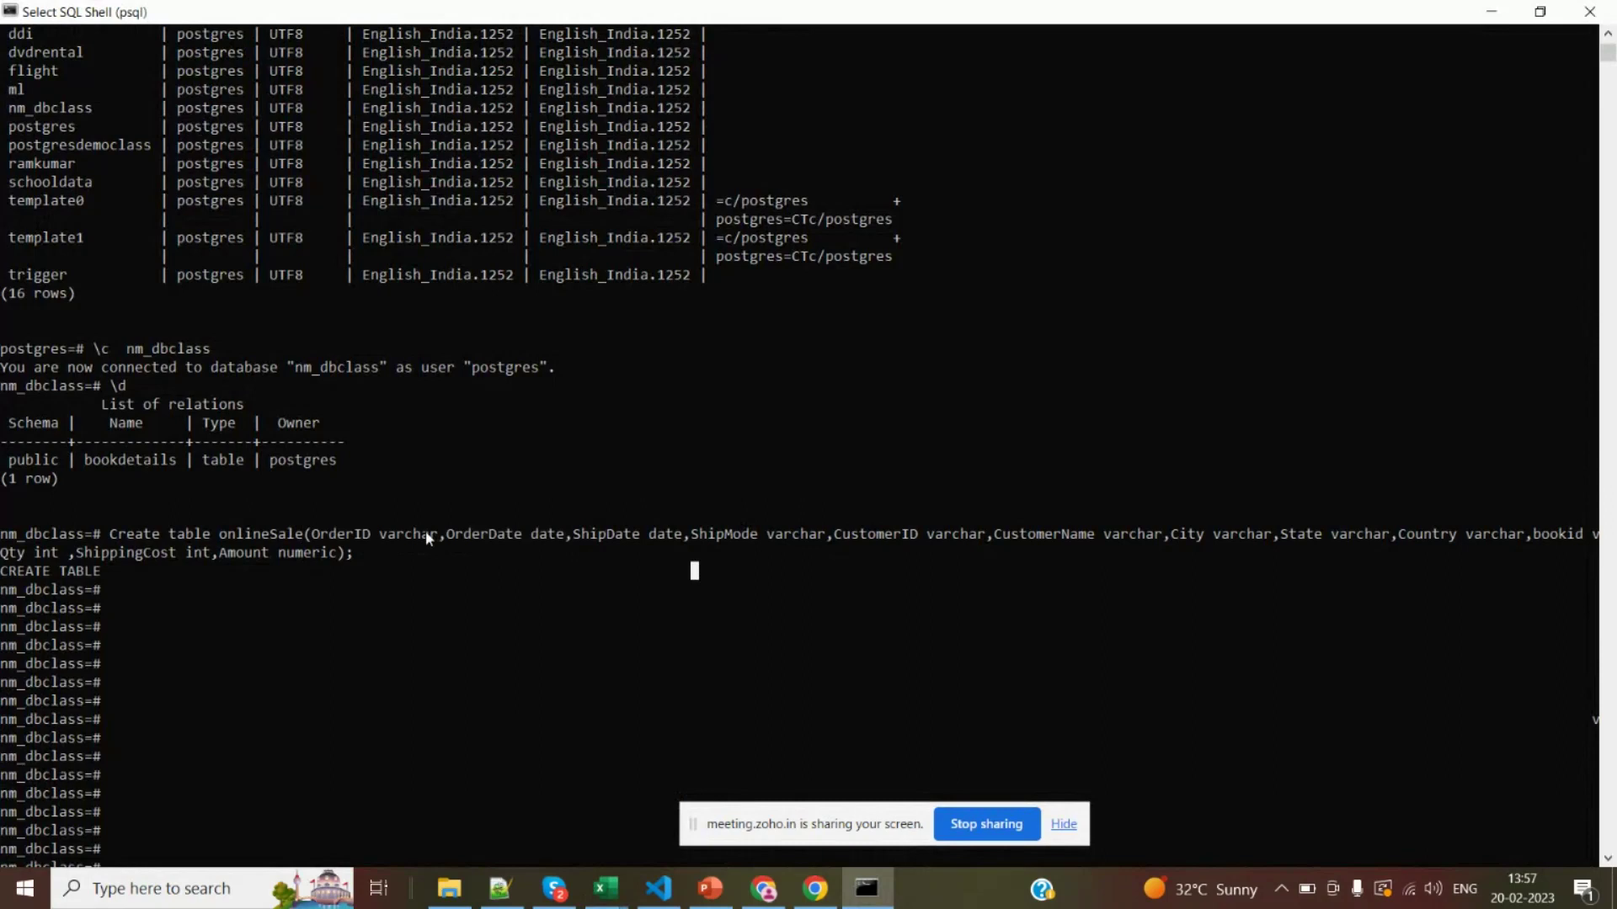
left_click_drag(429, 534, 387, 541)
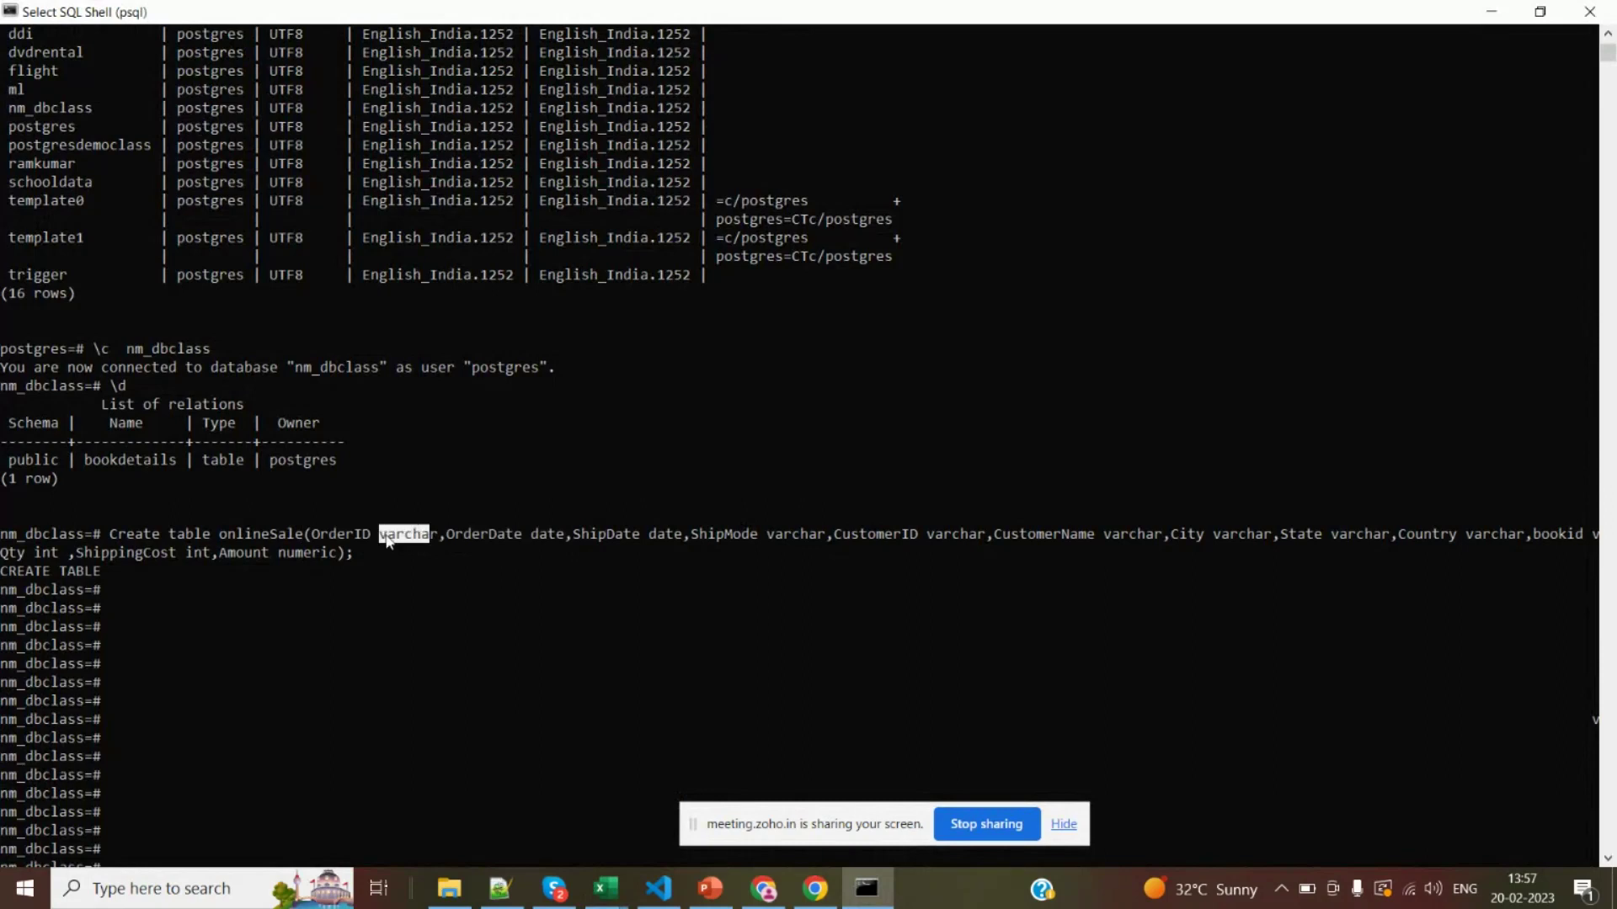
left_click_drag(439, 536, 383, 543)
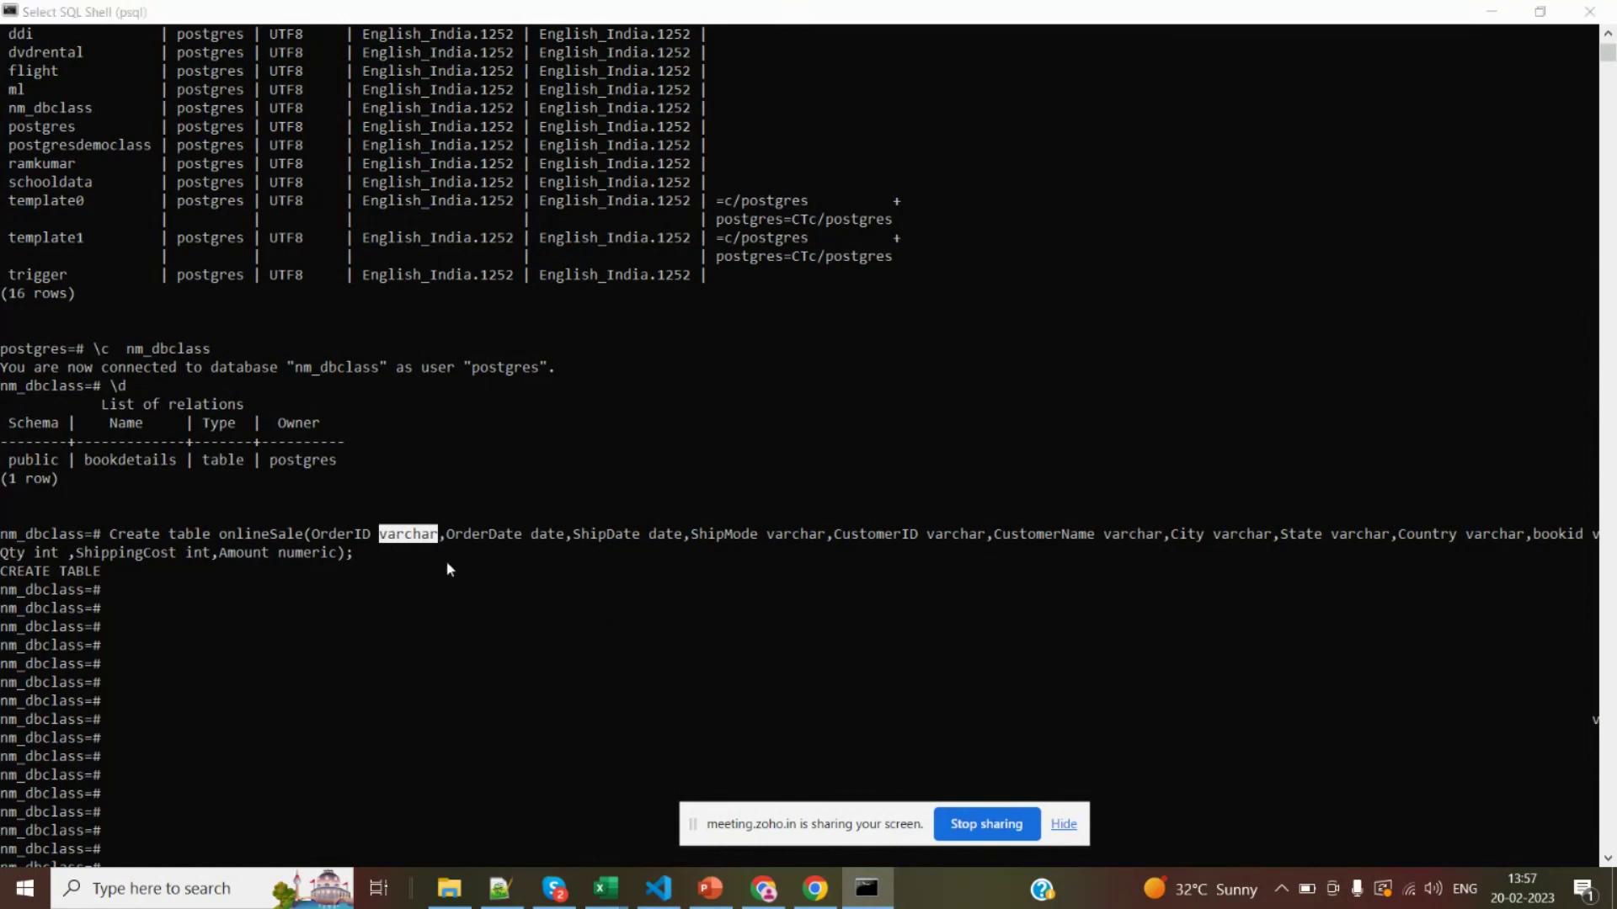
Switch to PowerPoint, open the Datatypes slide of NM_DB_PPT.pptx and highlight the Boolean entry
key("alt+Tab")
key("alt+Tab")
key("alt+Tab")
key("alt+Tab")
key("alt+Tab")
key("alt+Tab")
key("alt+Tab")
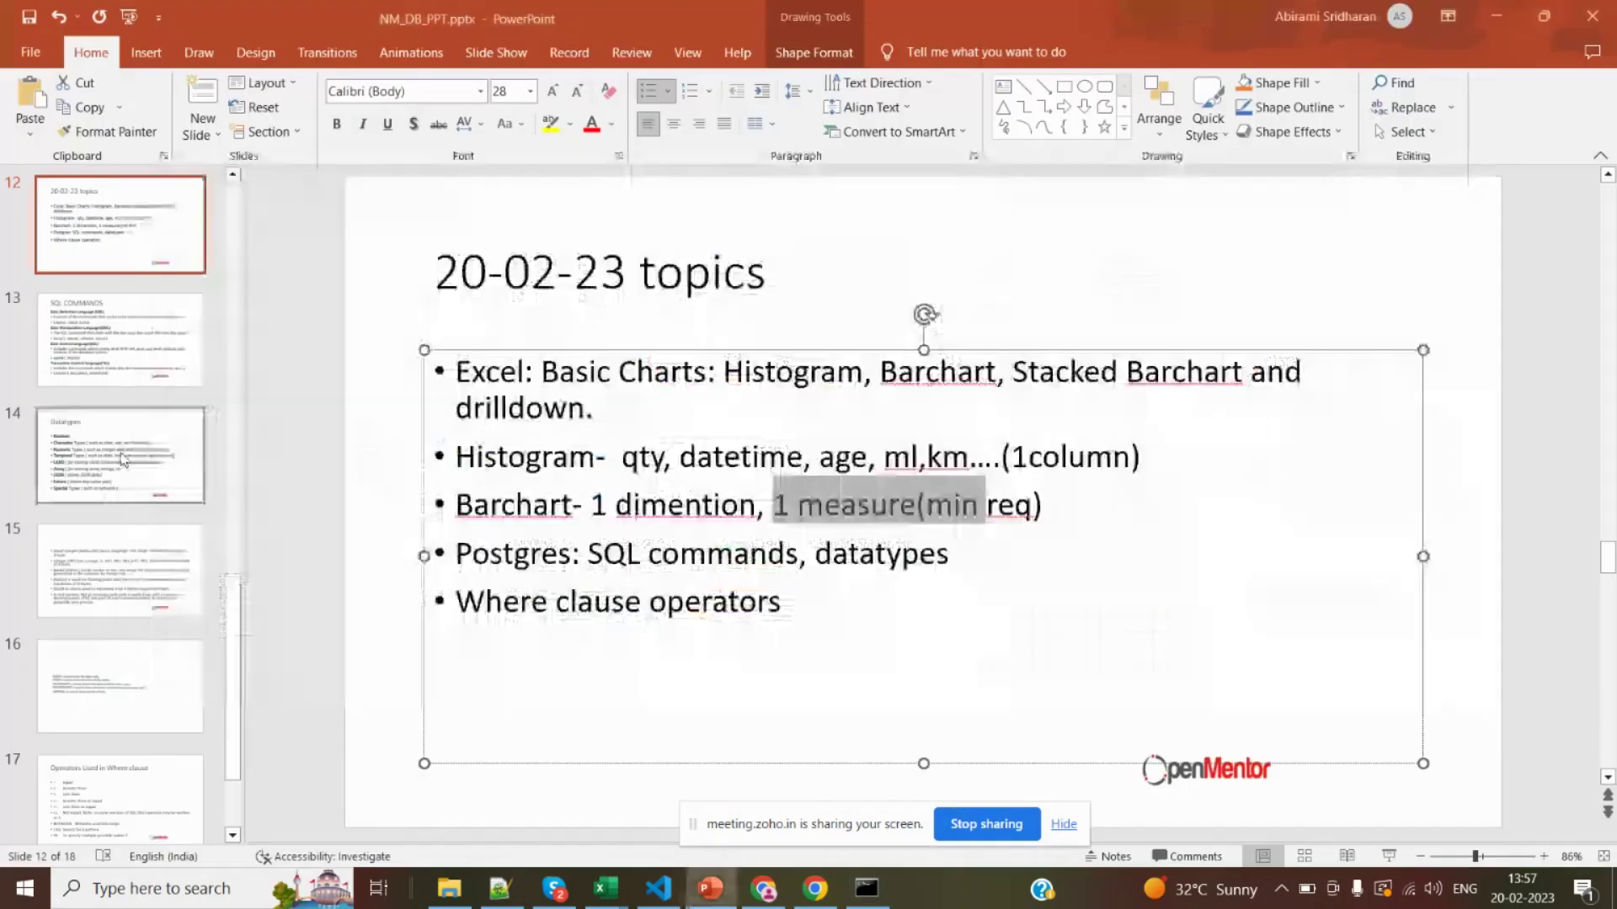
key("Down")
key("Down")
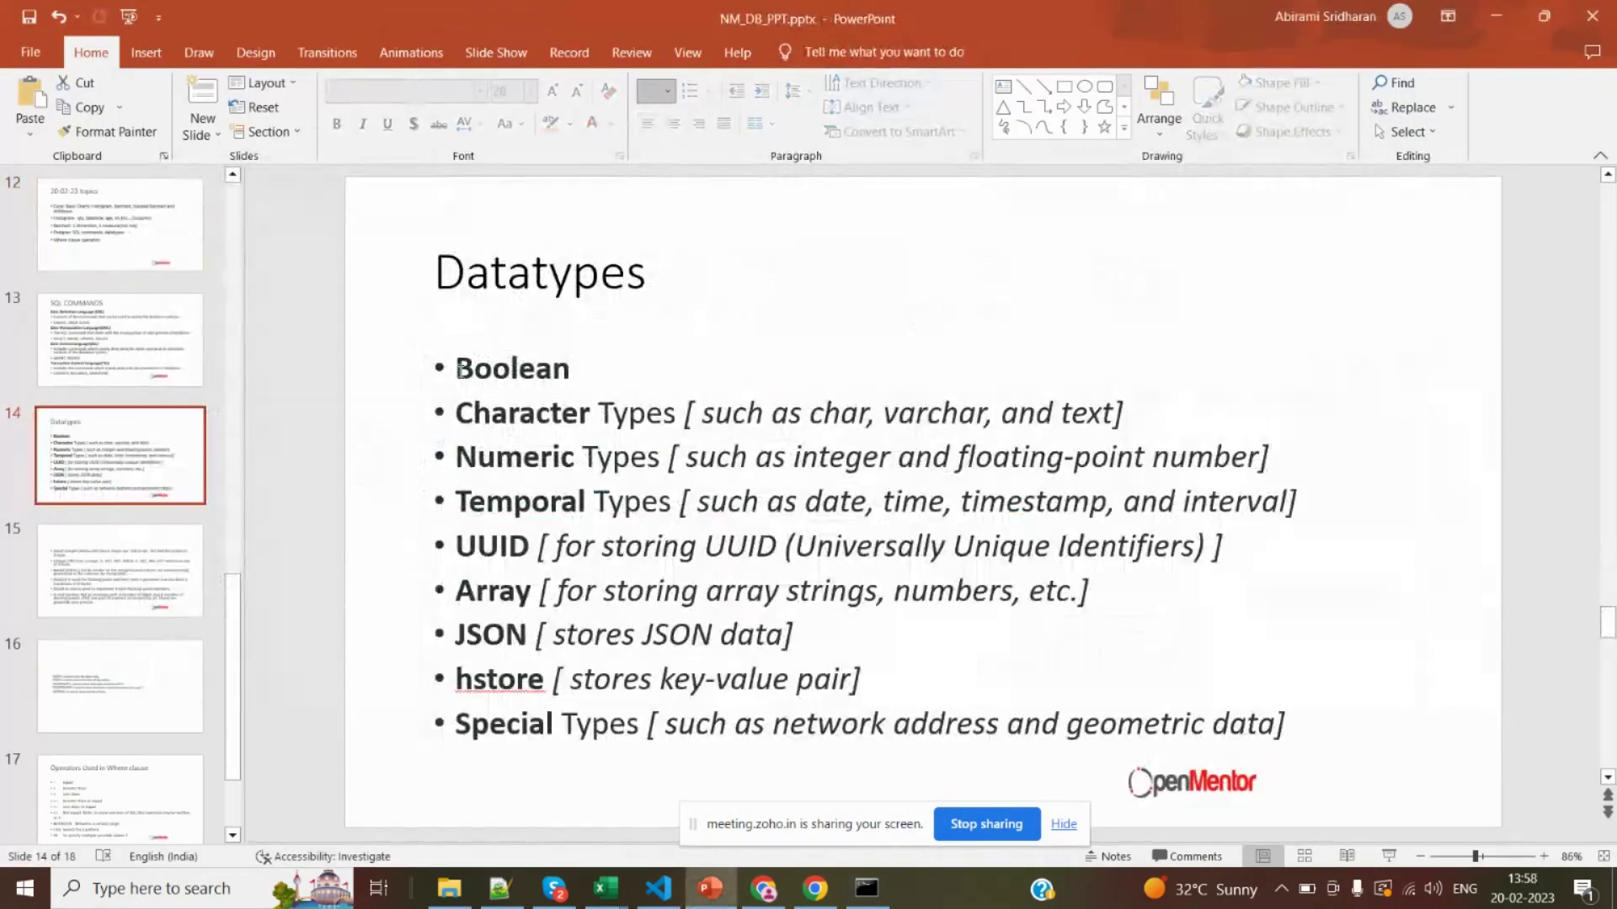
double_click(461, 371)
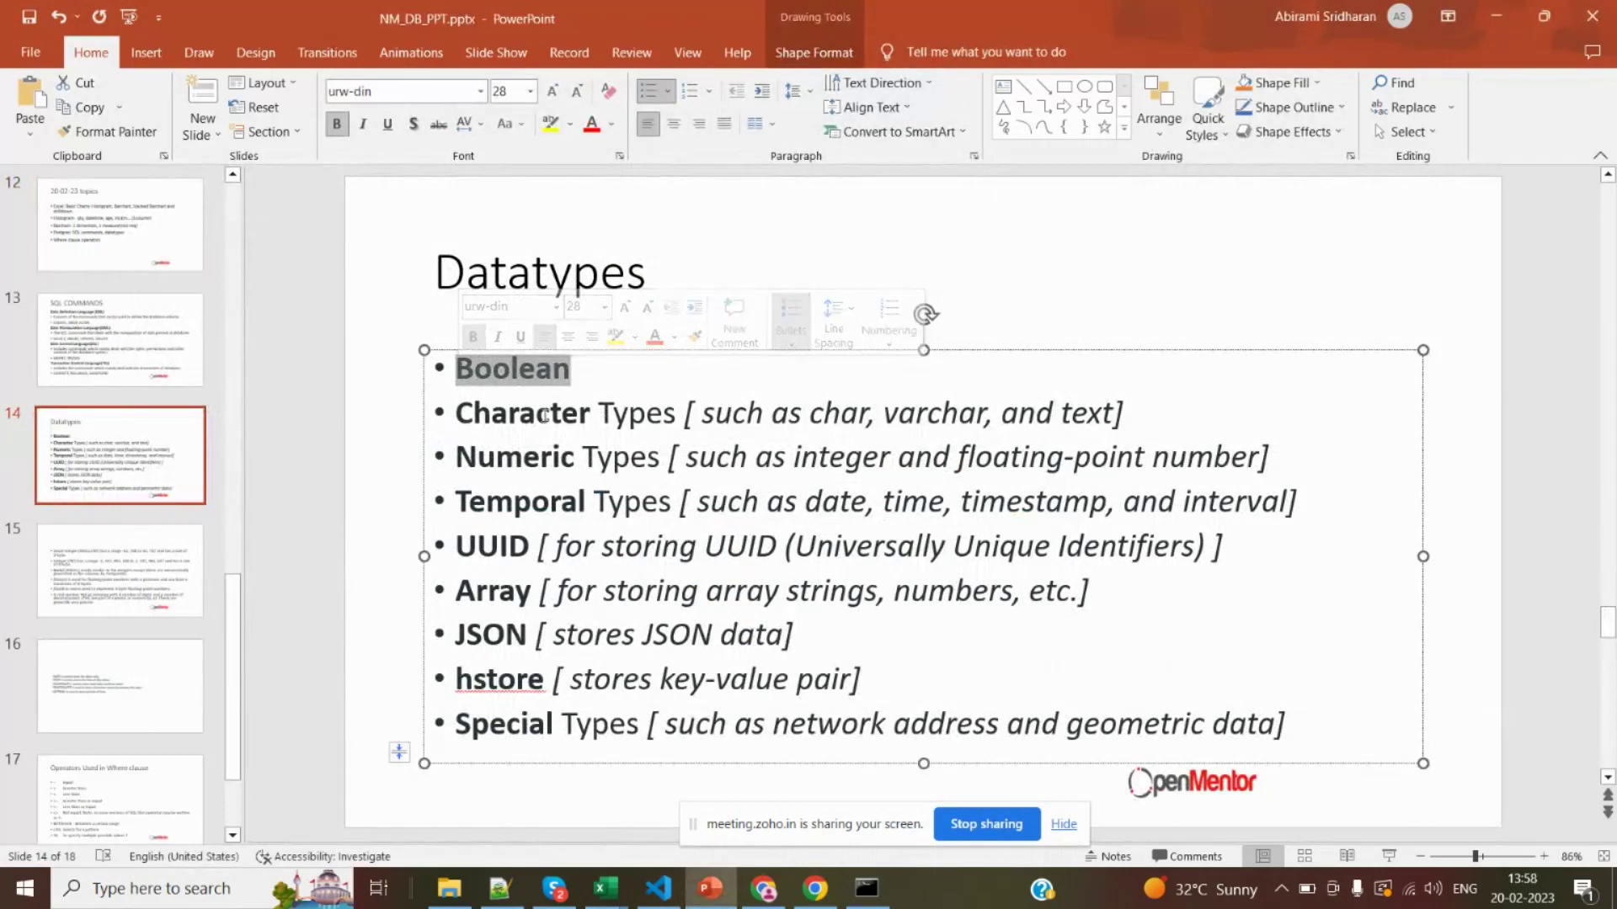
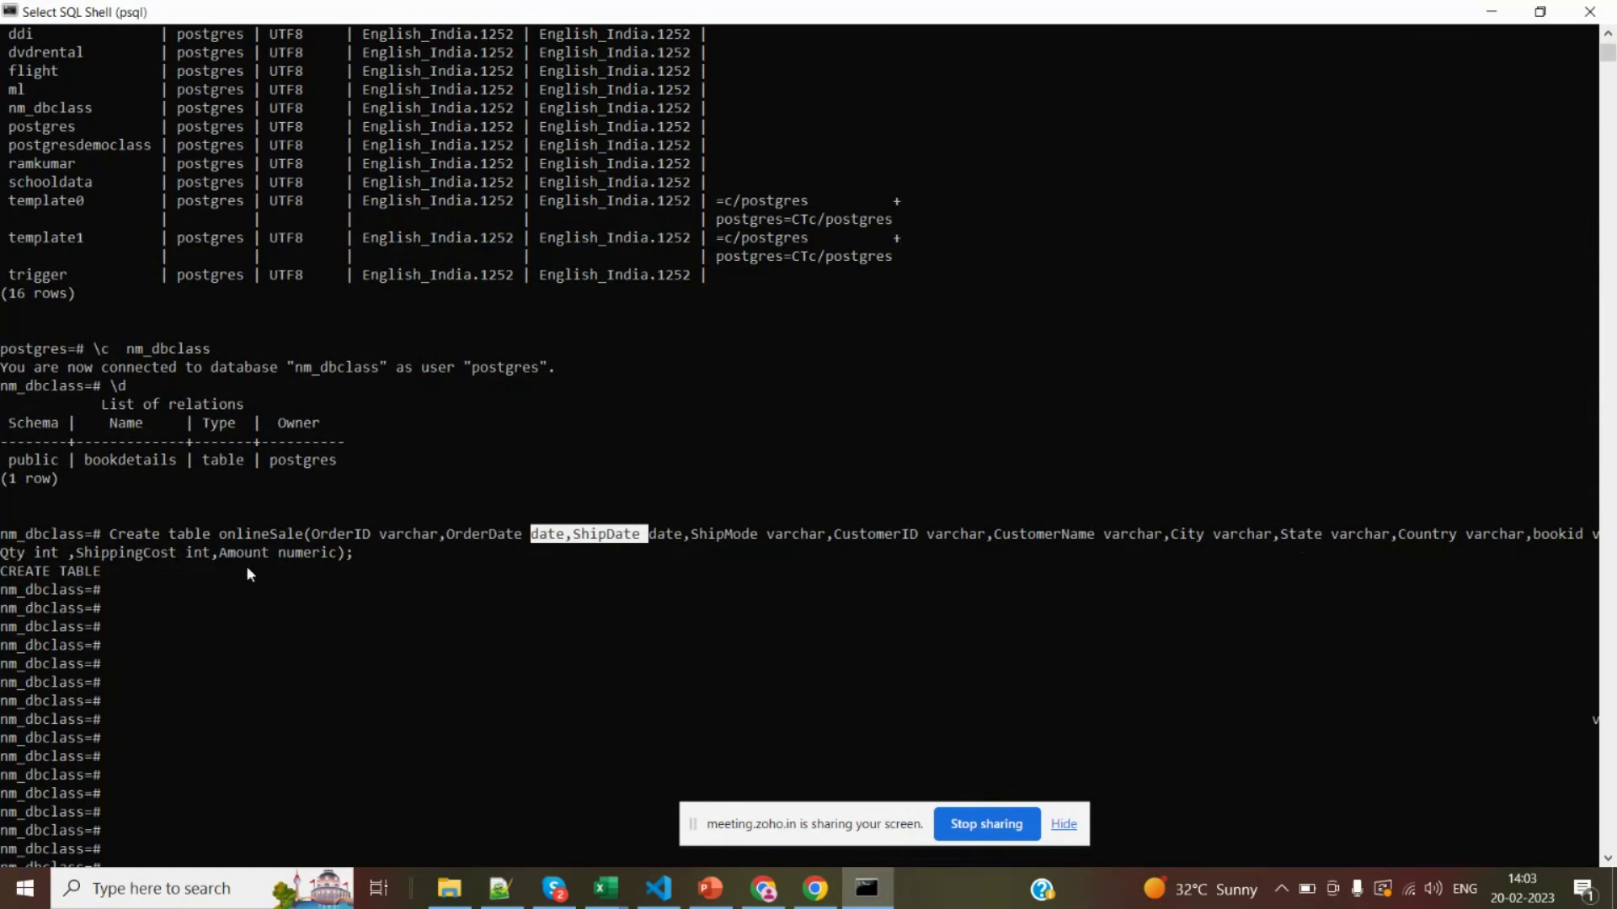
Examine the ShippingCost int and Amount numeric columns at the end of the executed Create table statement
left_click_drag(205, 559, 335, 554)
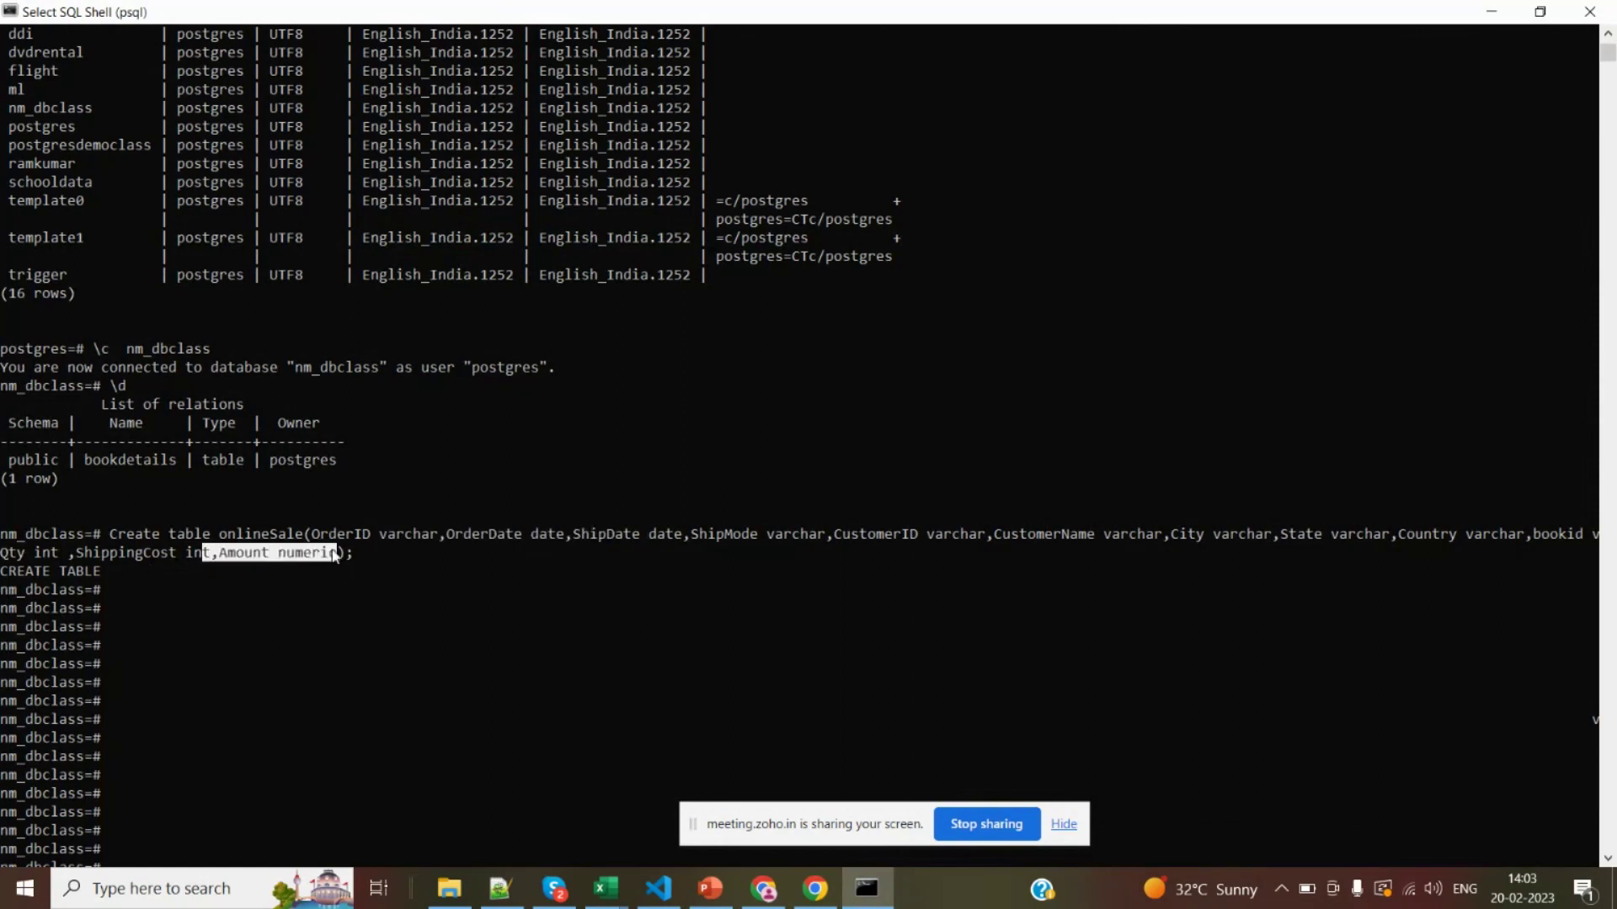
left_click(344, 571)
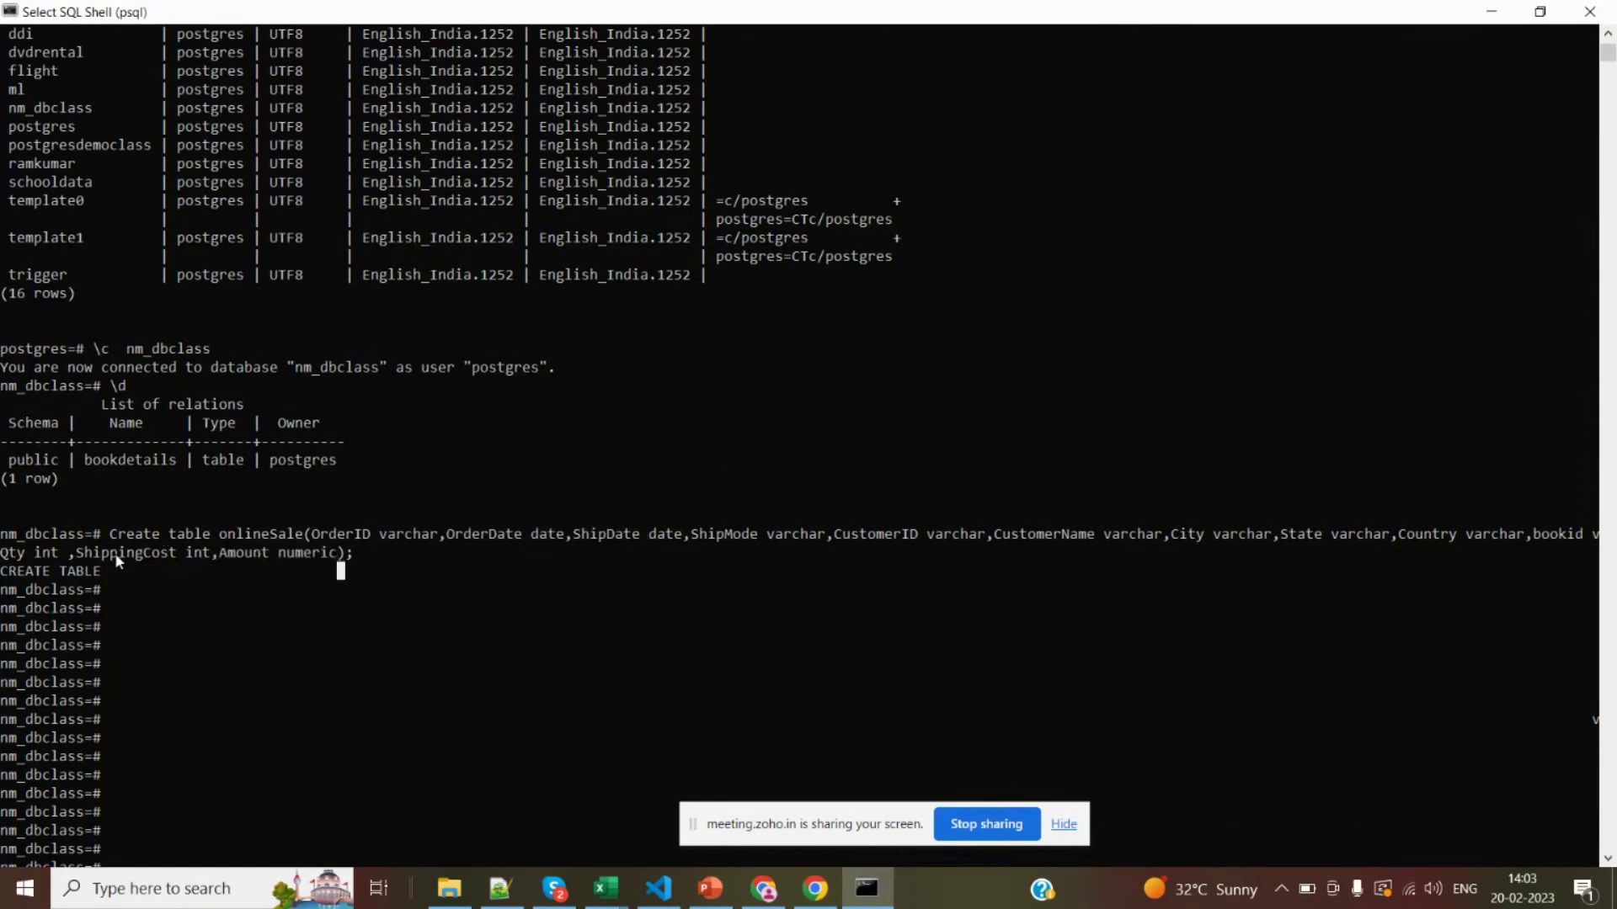
left_click_drag(114, 552, 190, 554)
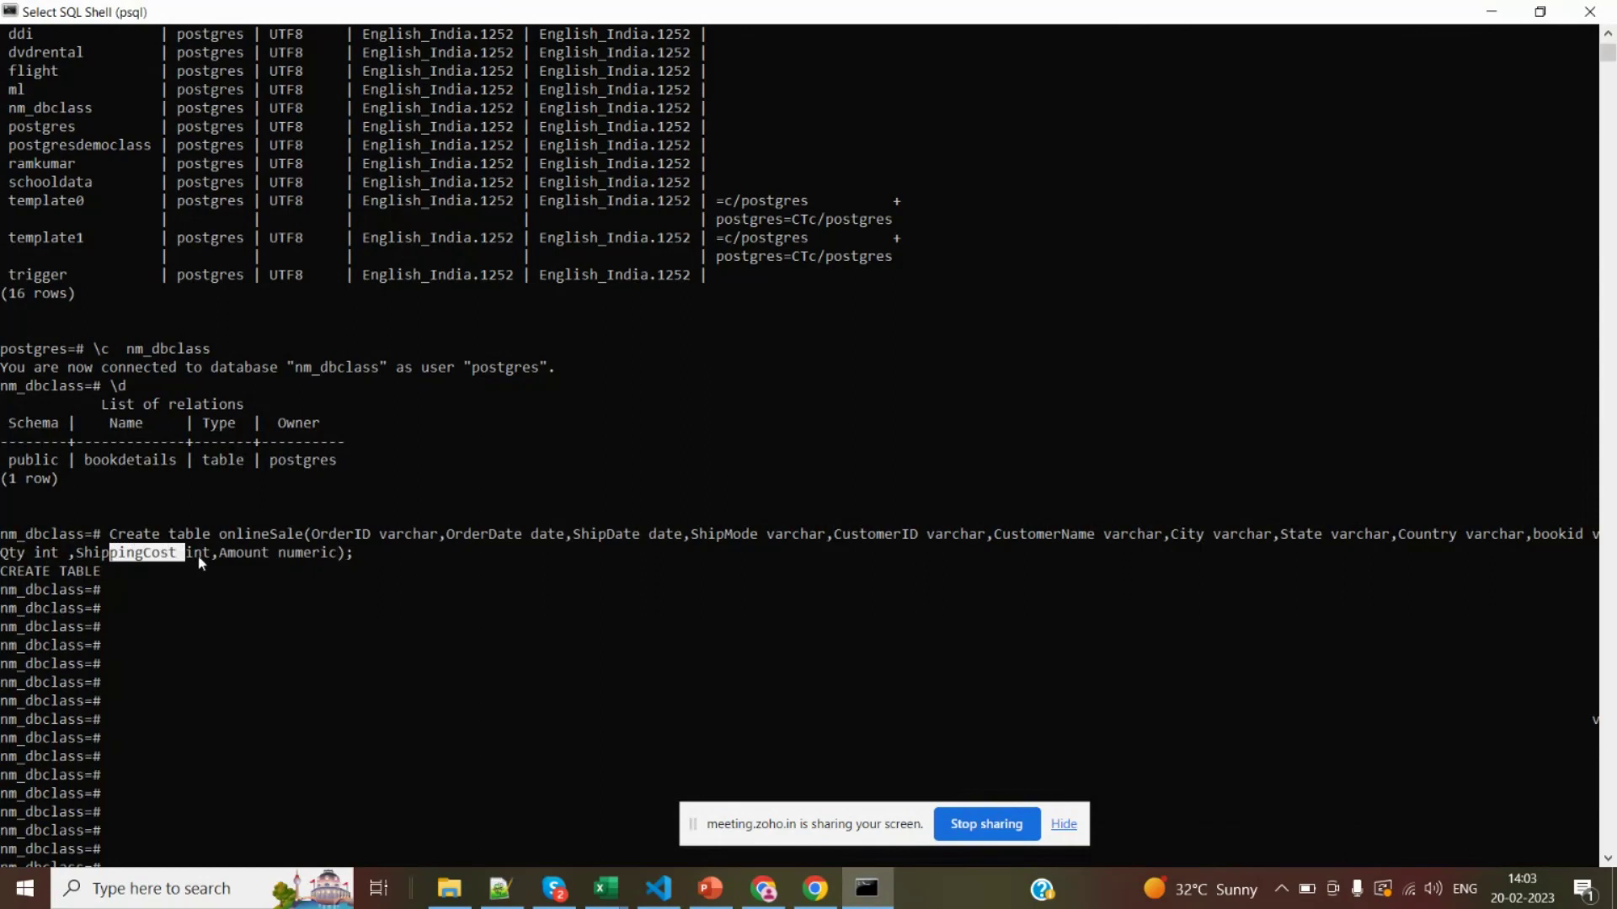
left_click(199, 557)
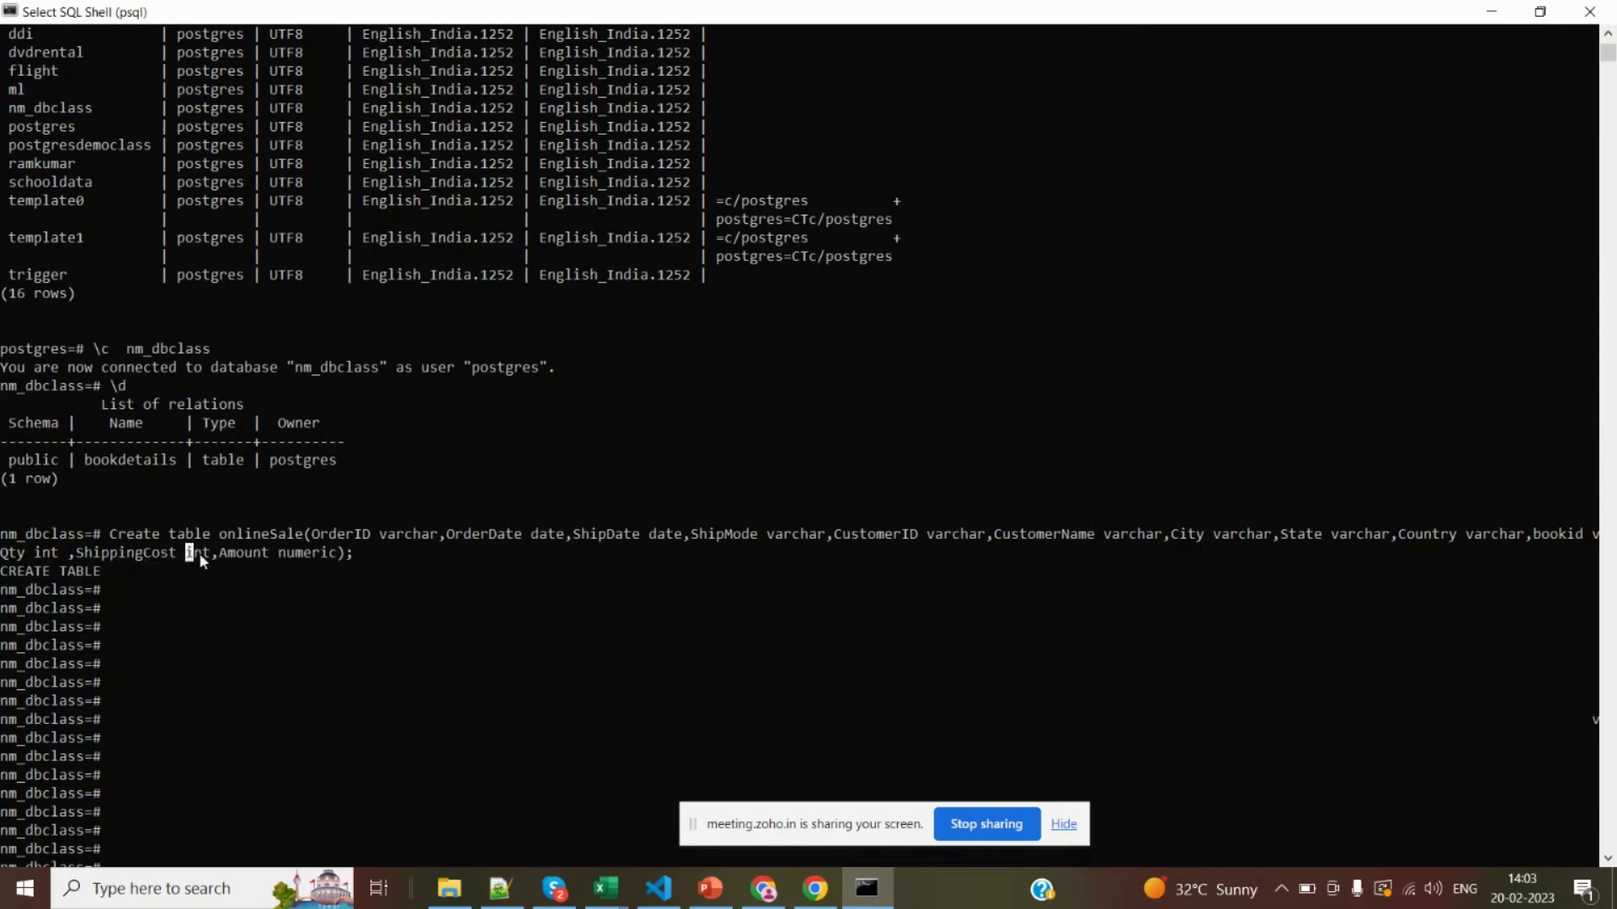
left_click_drag(200, 556, 209, 557)
left_click(224, 555)
left_click_drag(357, 553, 115, 553)
Switch to Notepad++ and copy the \copy onlinesale command that imports onlinesale1.csv with a comma delimiter and csv header
key("alt+Tab")
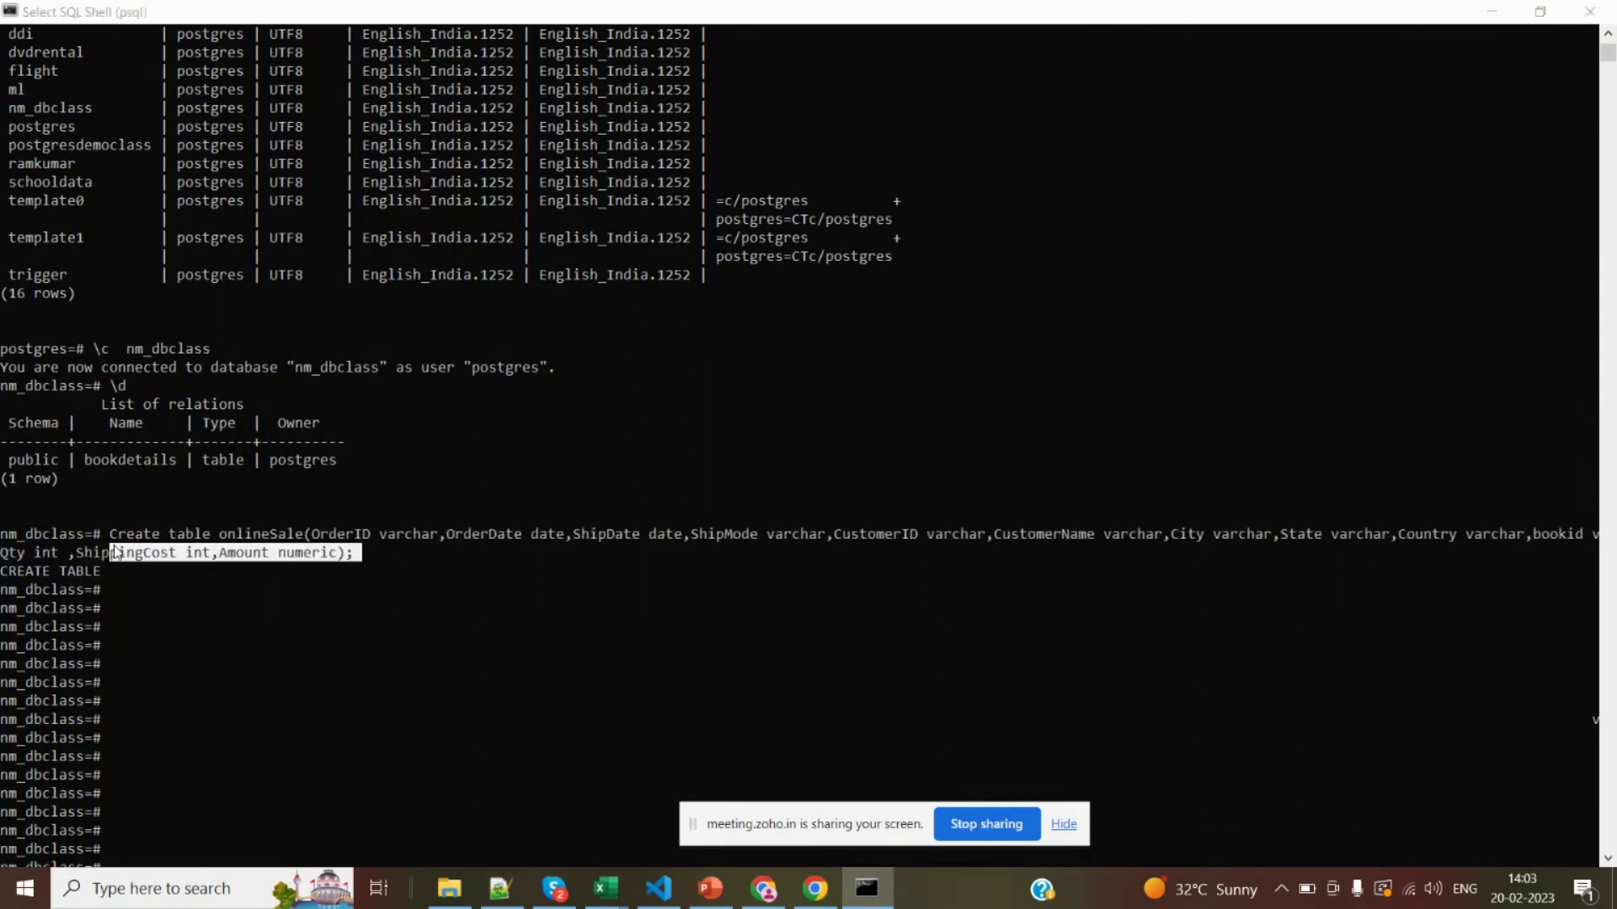
key("alt+Tab")
key("alt+Tab")
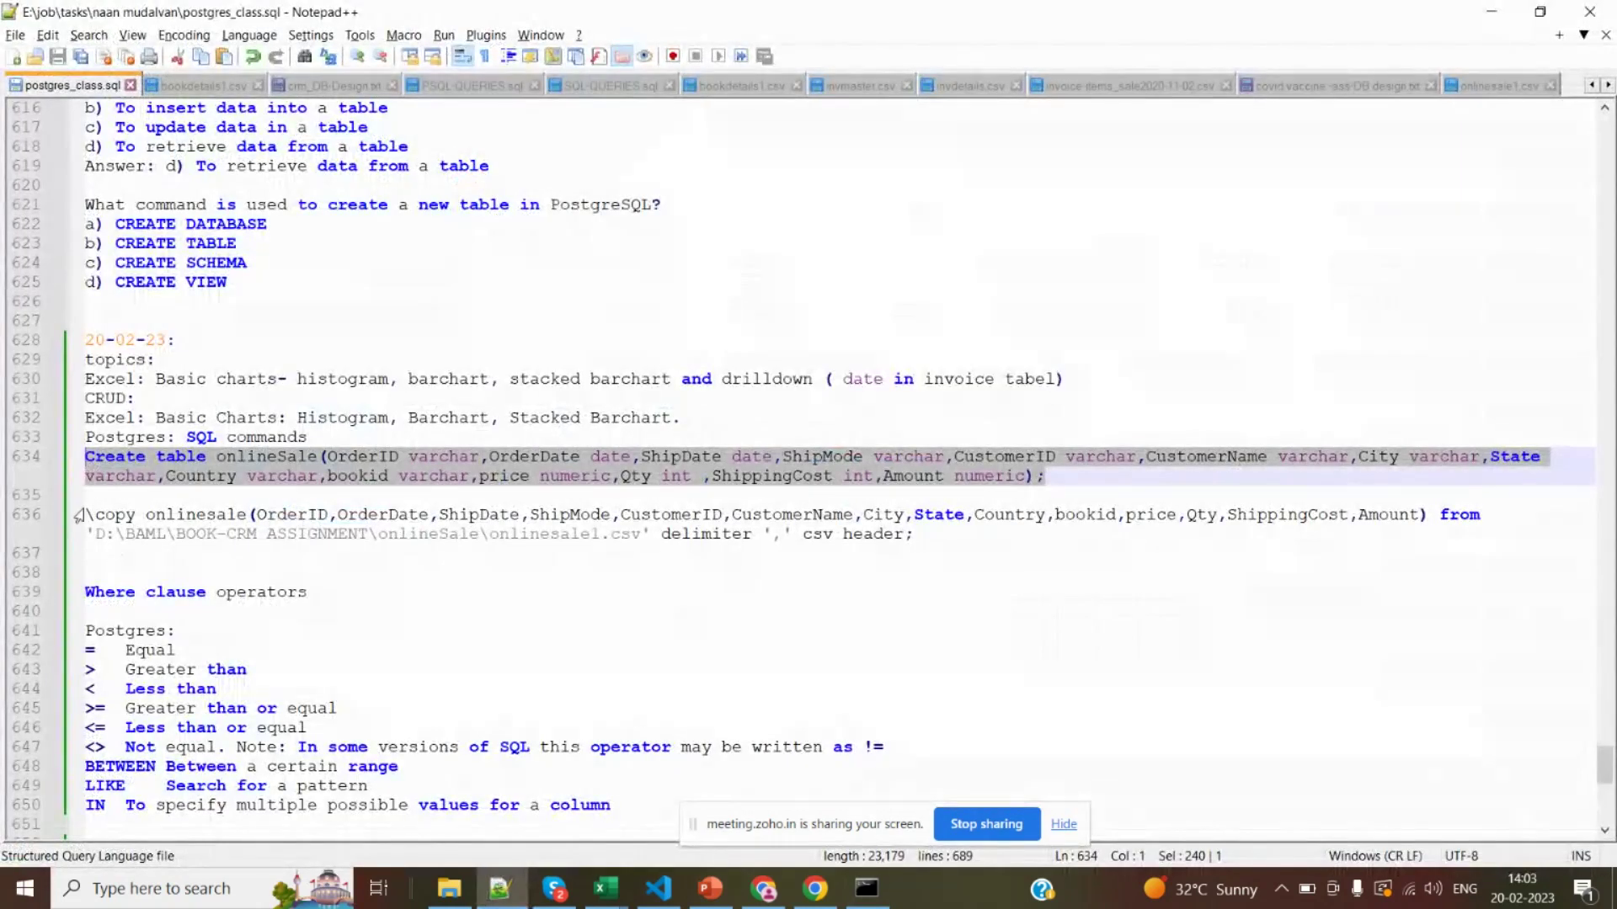
left_click(80, 515)
key("ctrl+c")
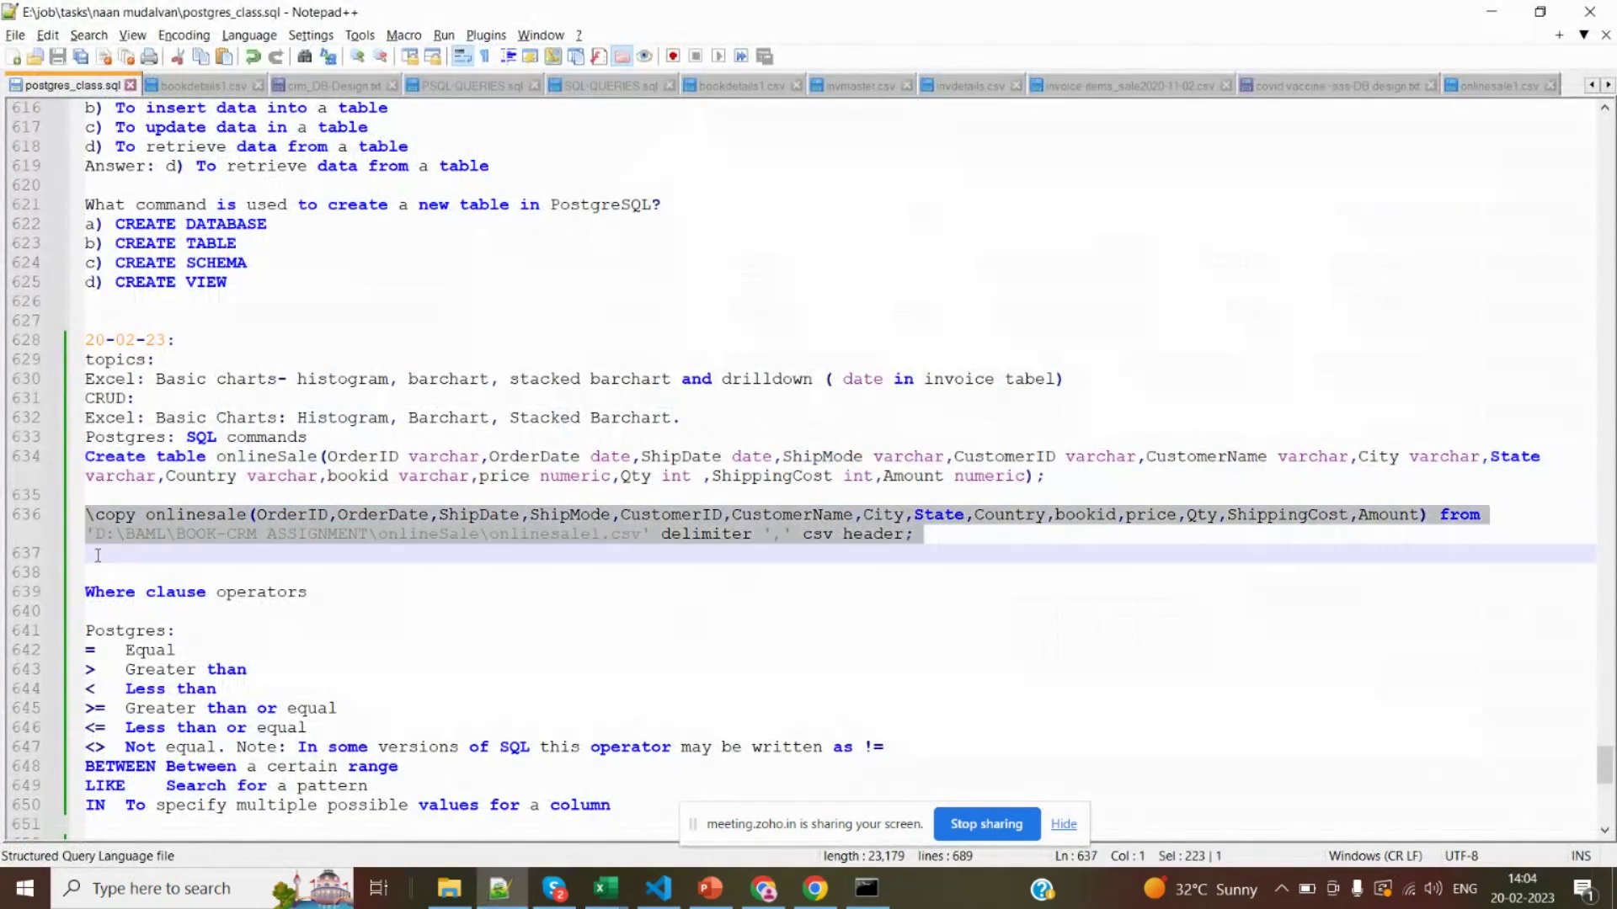
Switch to Excel and look over the source data in onlinesale1.csv
key("alt+Tab")
key("alt+Tab")
key("alt+Tab")
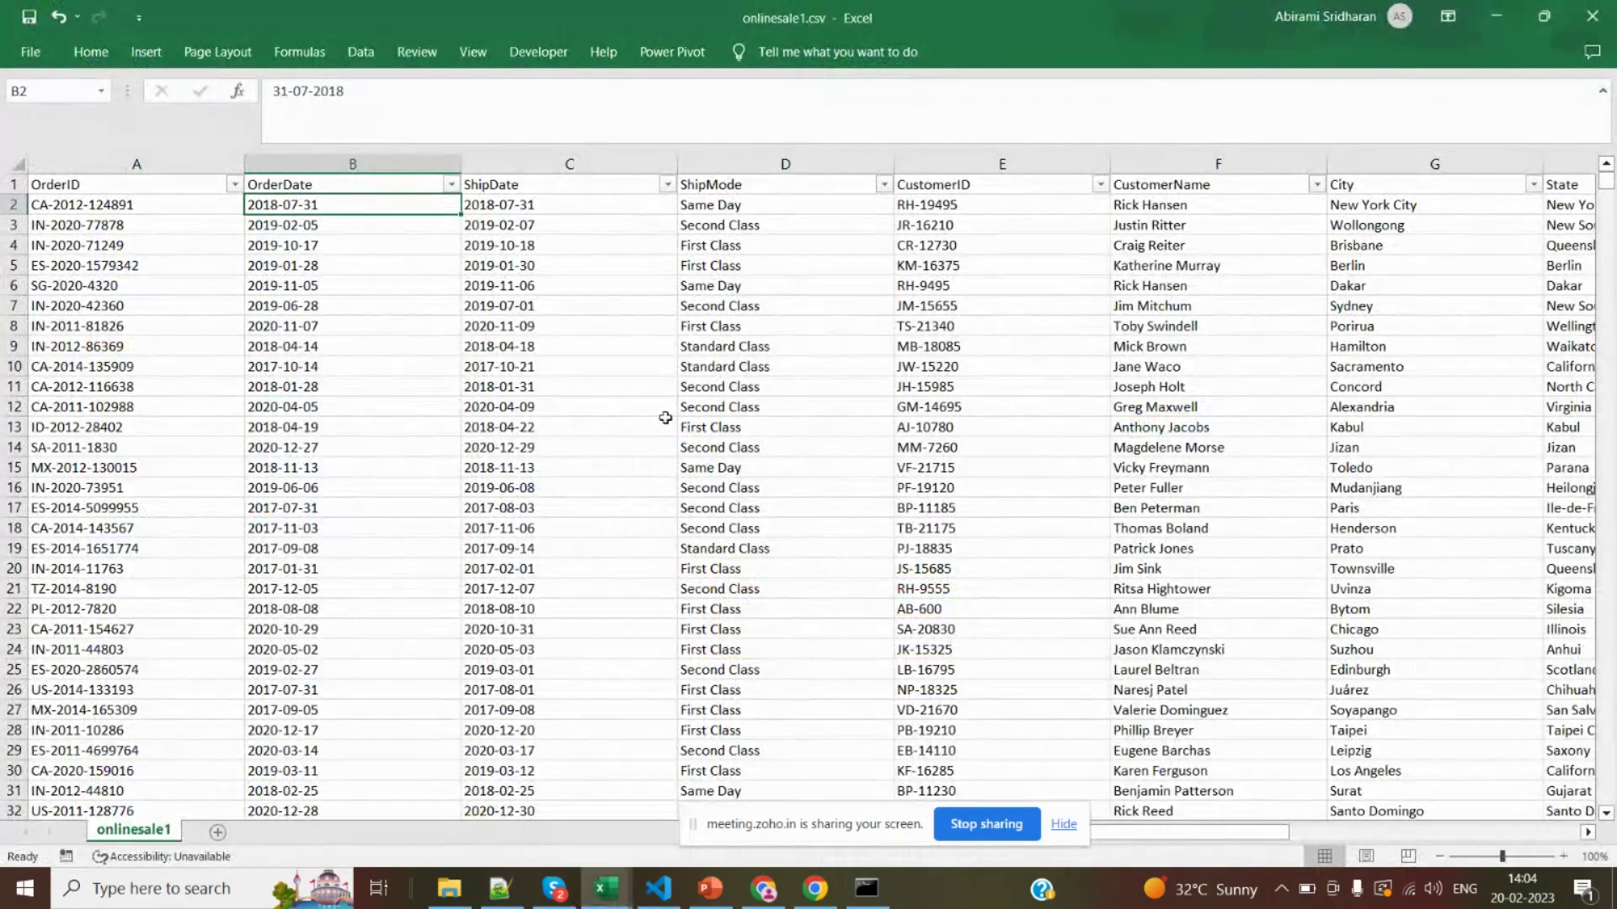
Switch back to SQL Shell and examine the table name onlineSale in the executed Create table statement
key("alt+Tab")
key("alt+Tab")
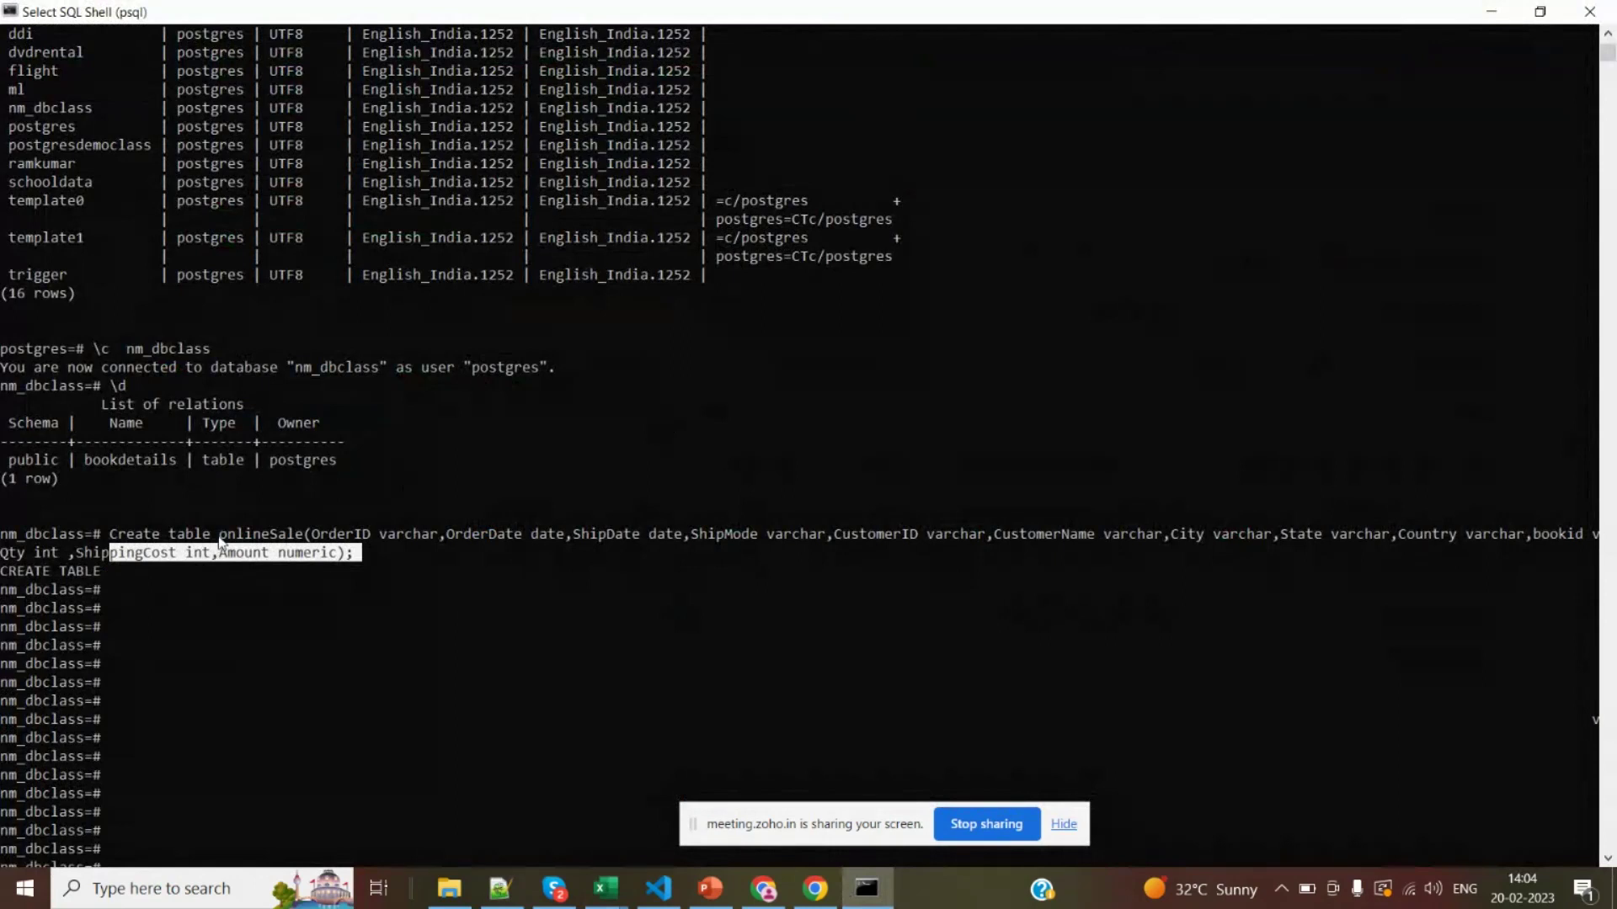
left_click_drag(214, 537, 299, 537)
left_click(316, 738)
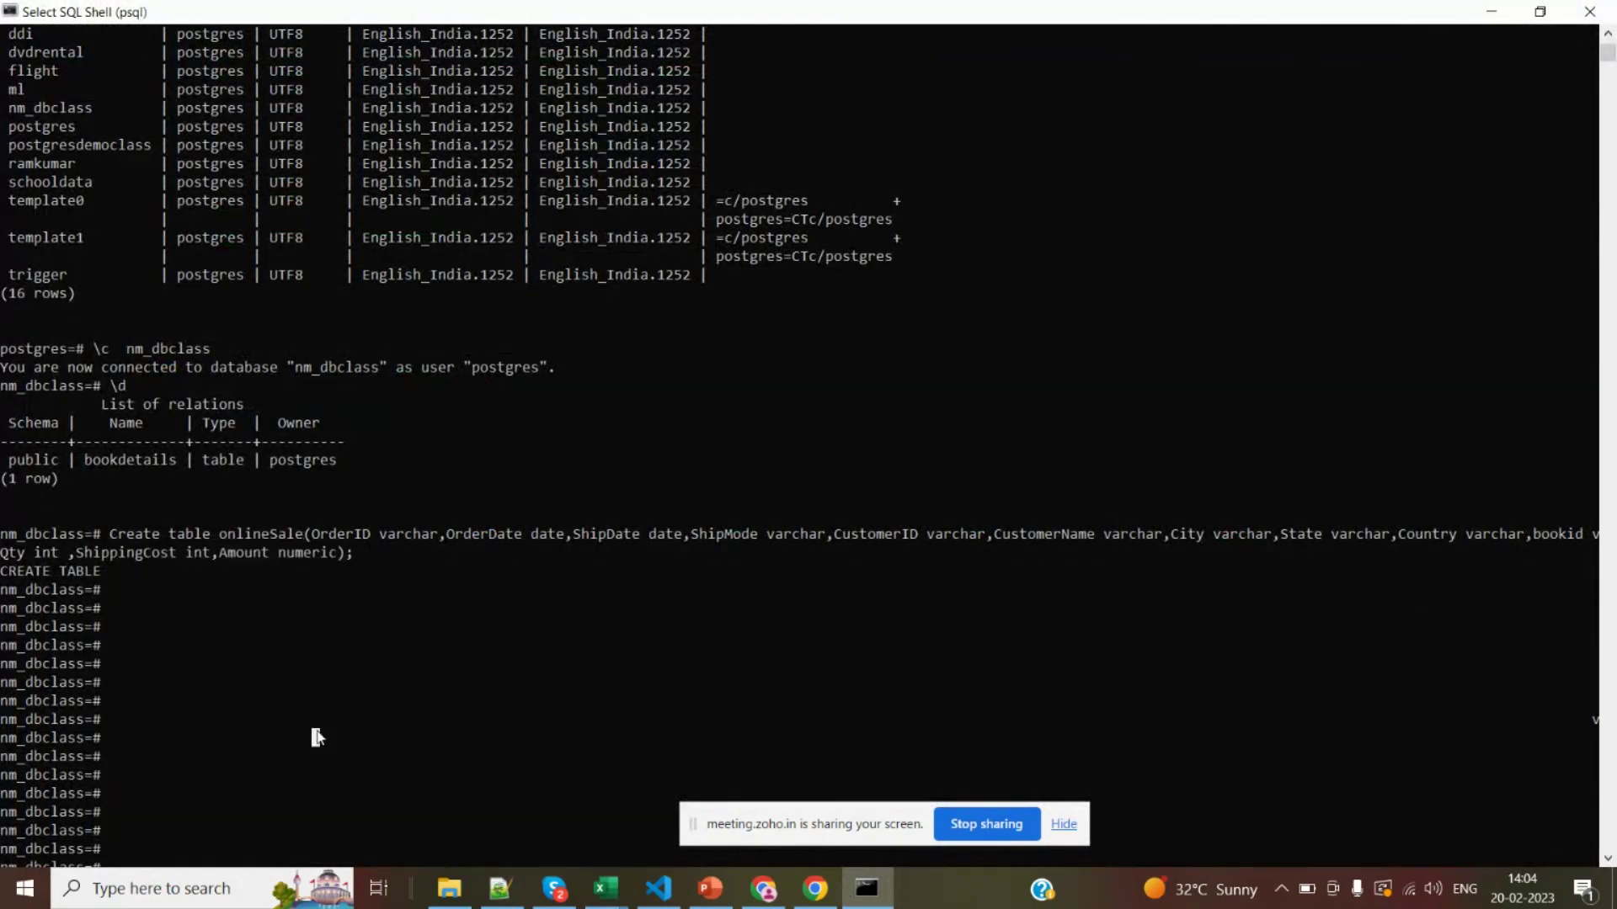
scroll(319, 738, "down", 2)
scroll(316, 729, "up", 2)
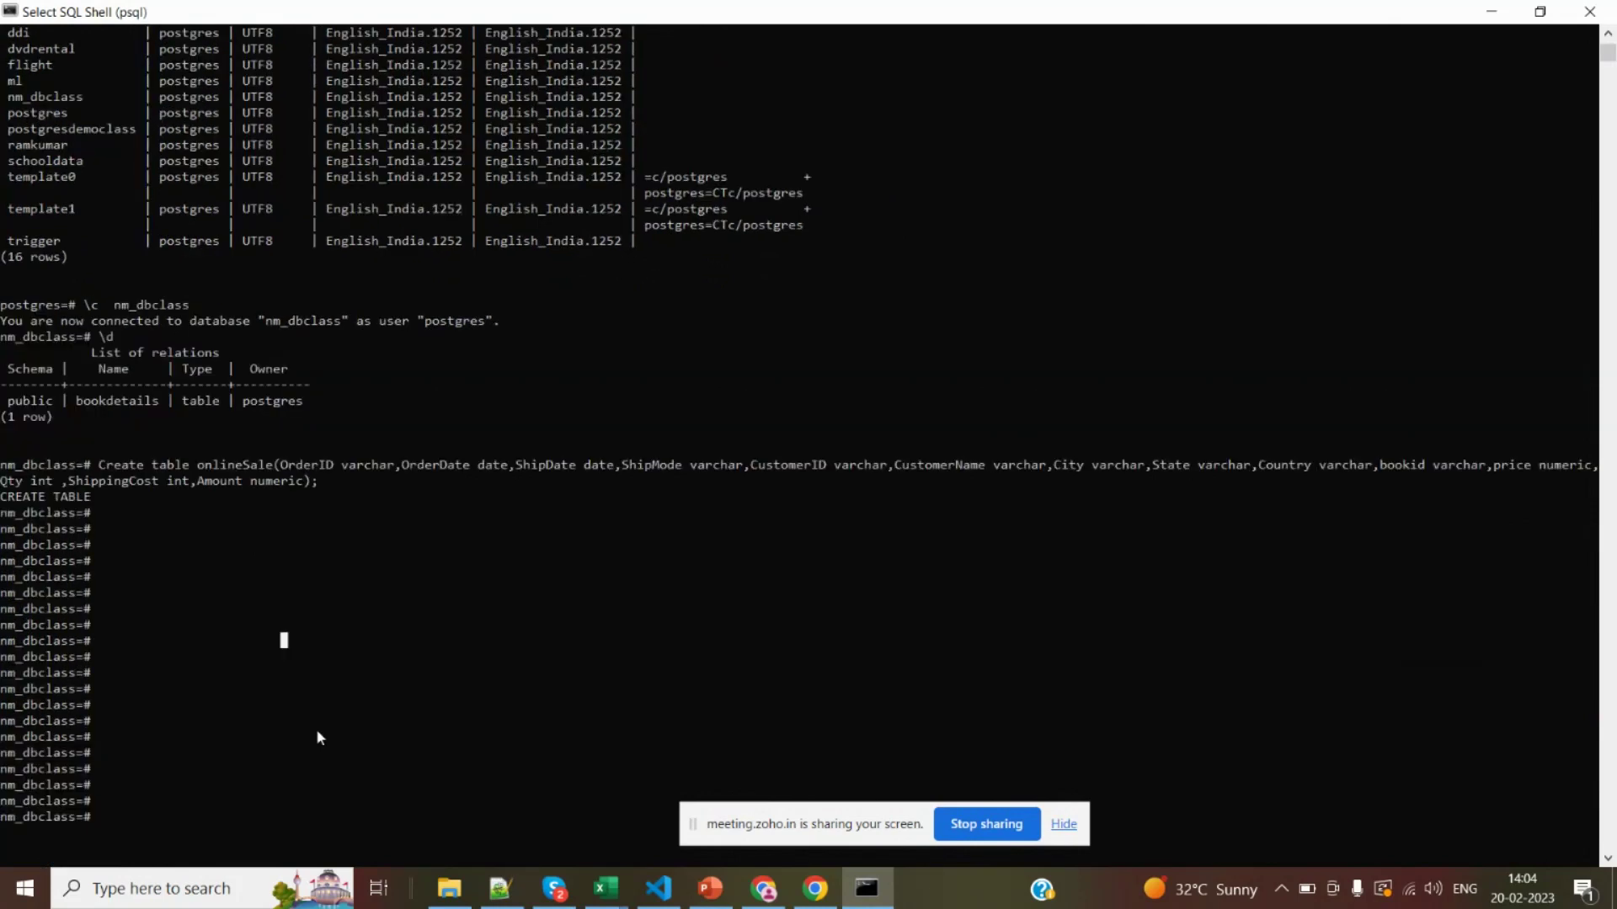
Try to import onlinesale1.csv into onlinesale with the copied \copy command, and set client_encoding to UTF8
key("ctrl+v")
key("Return")
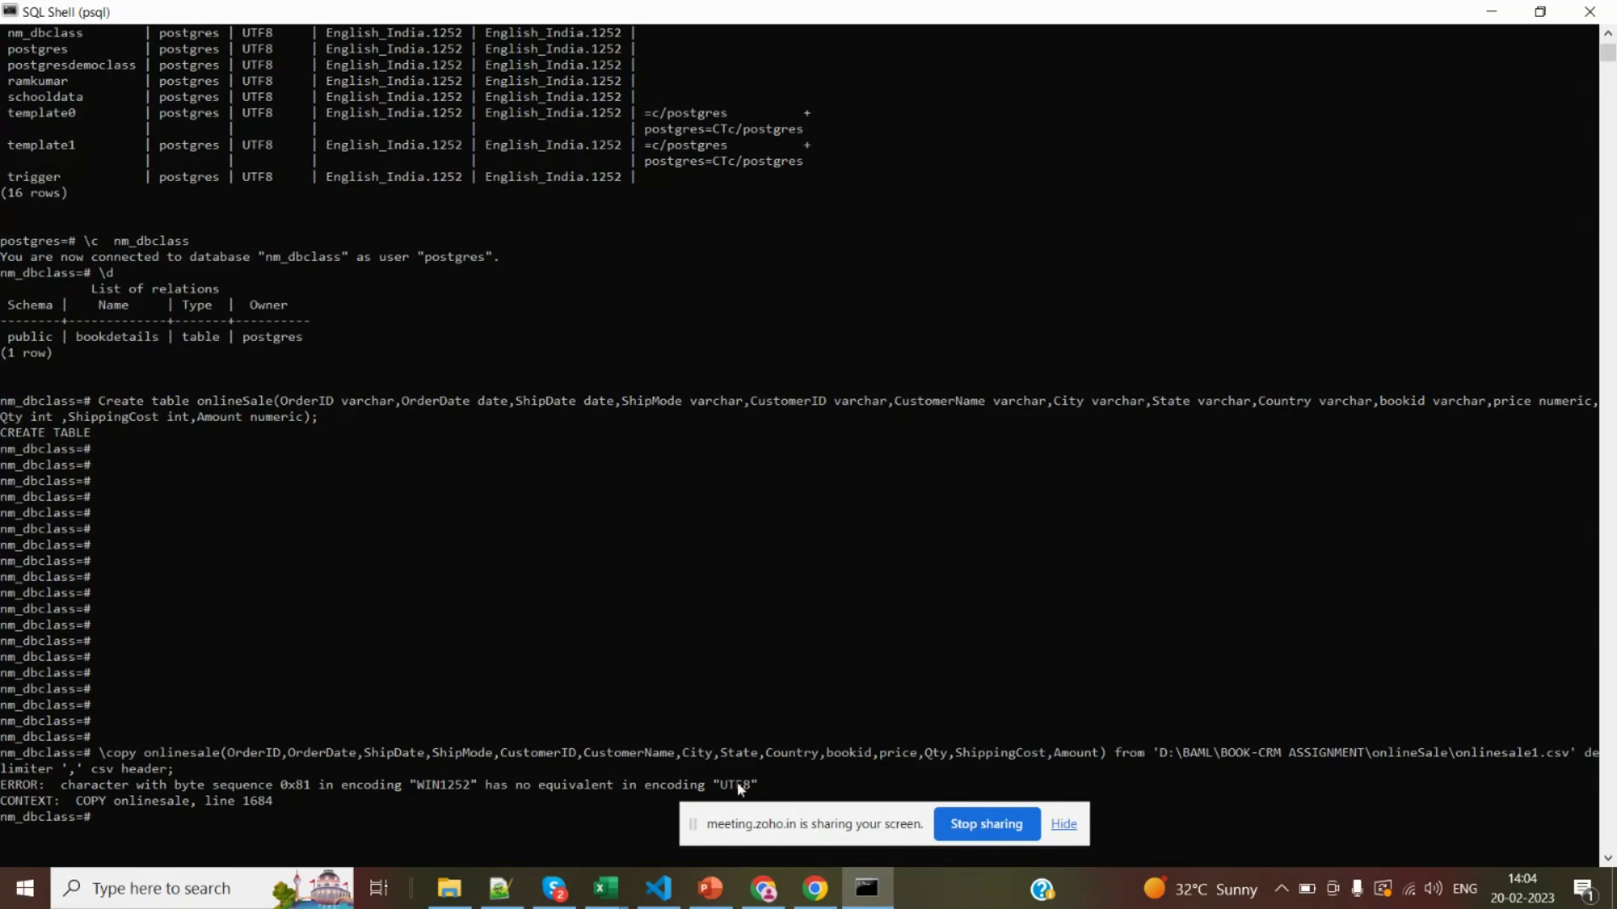
type("set client_encoding=UT")
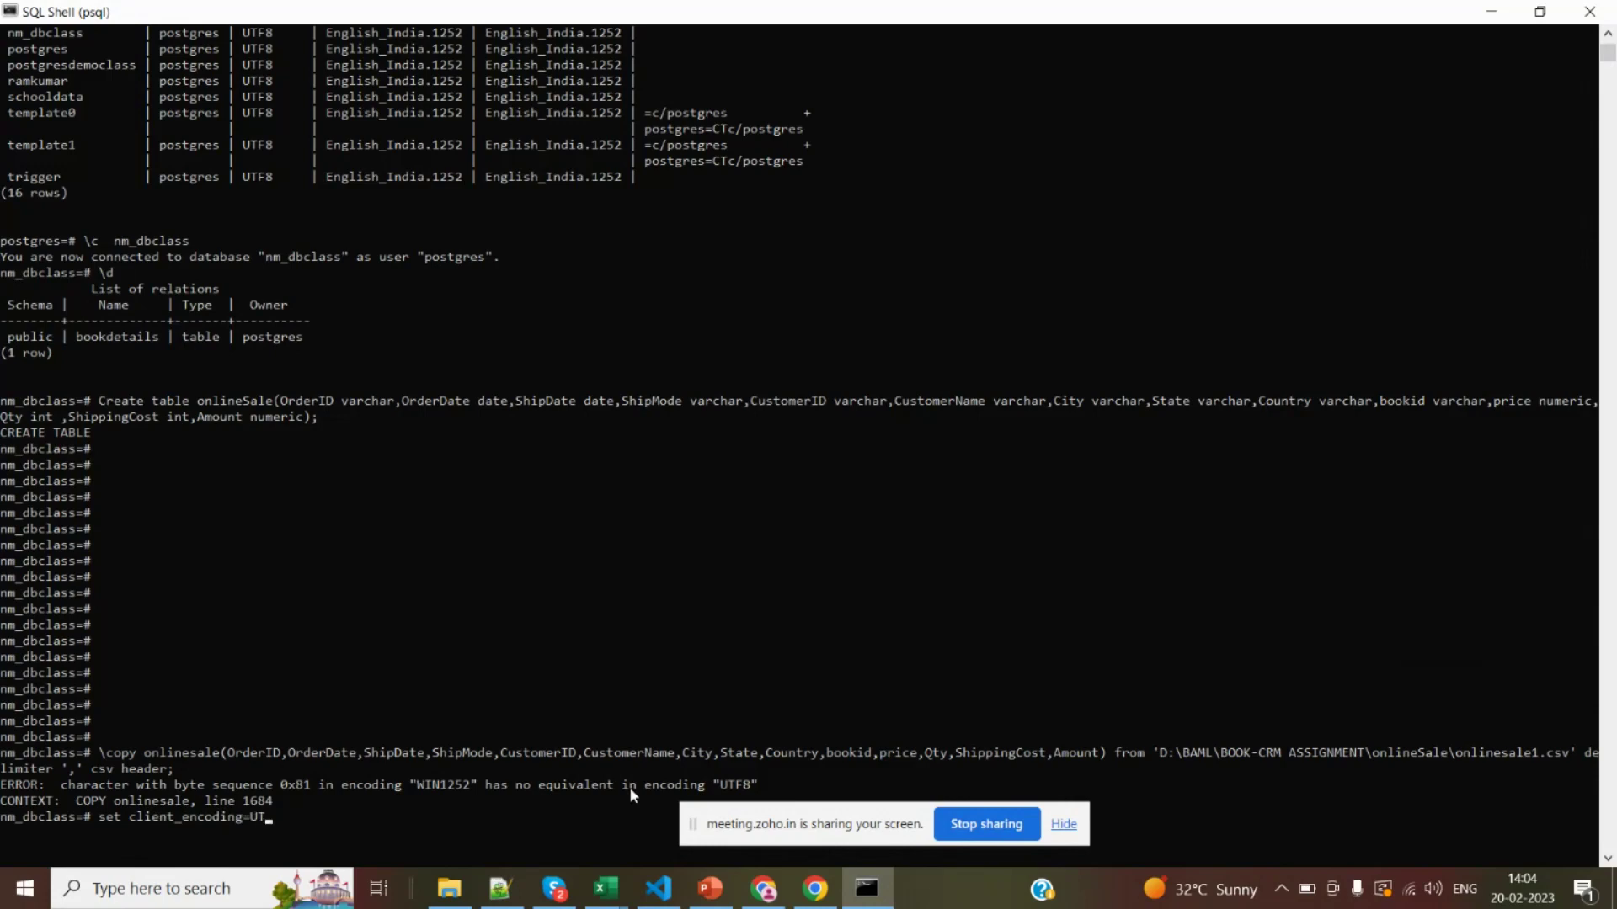
type("F8;")
key("Return")
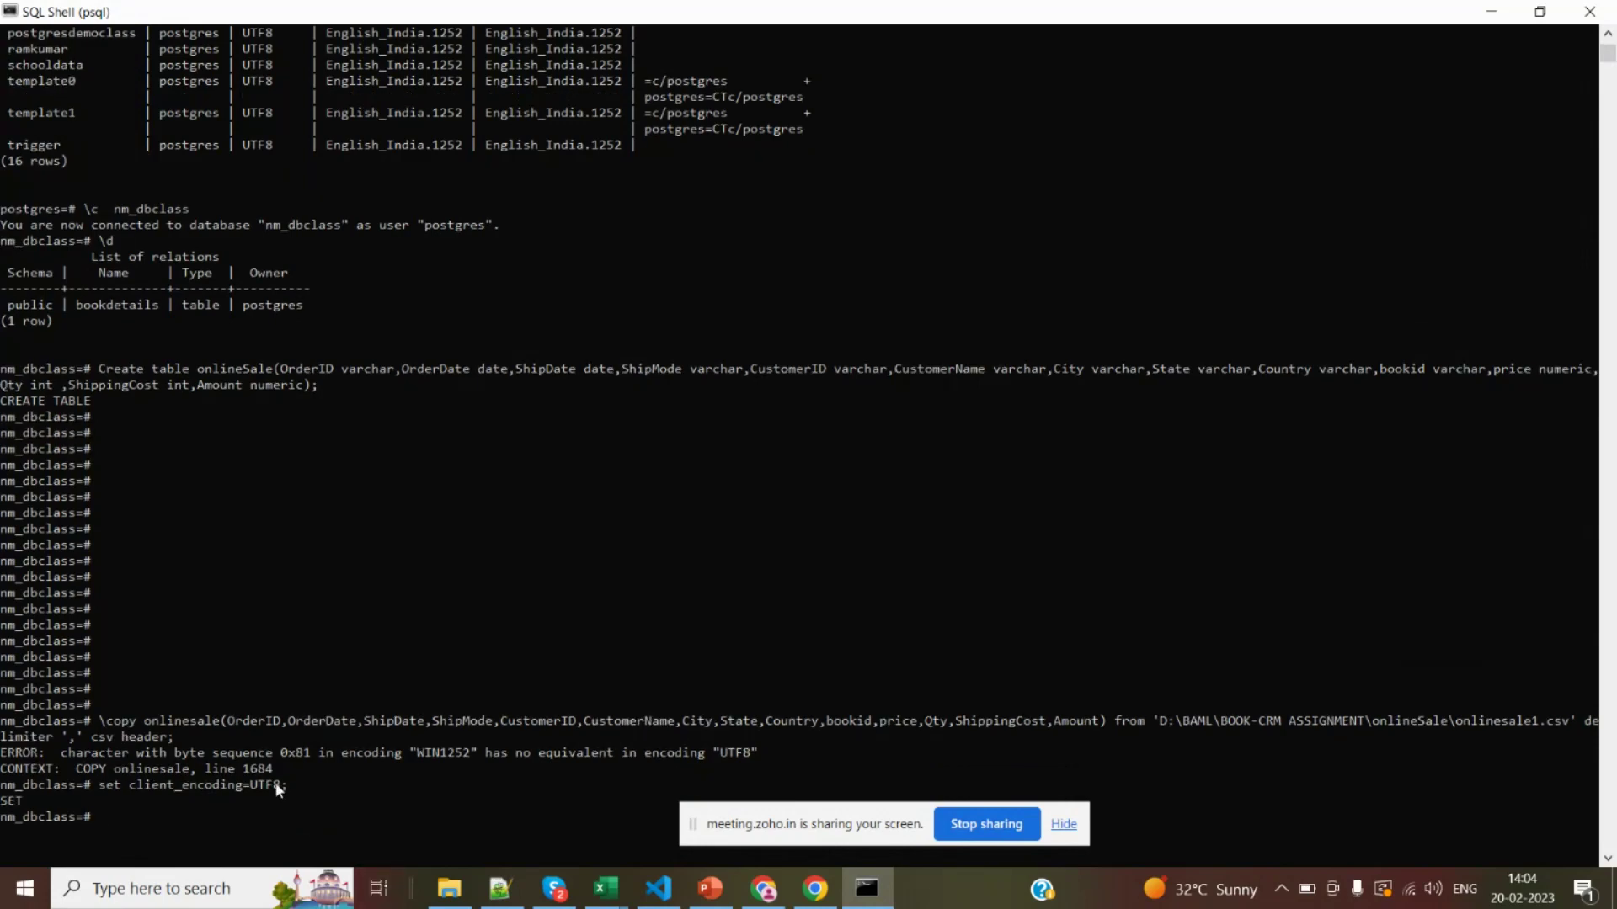
Rerun the \copy onlinesale command that imports onlinesale1.csv with a comma delimiter and csv header
left_click_drag(280, 792, 135, 794)
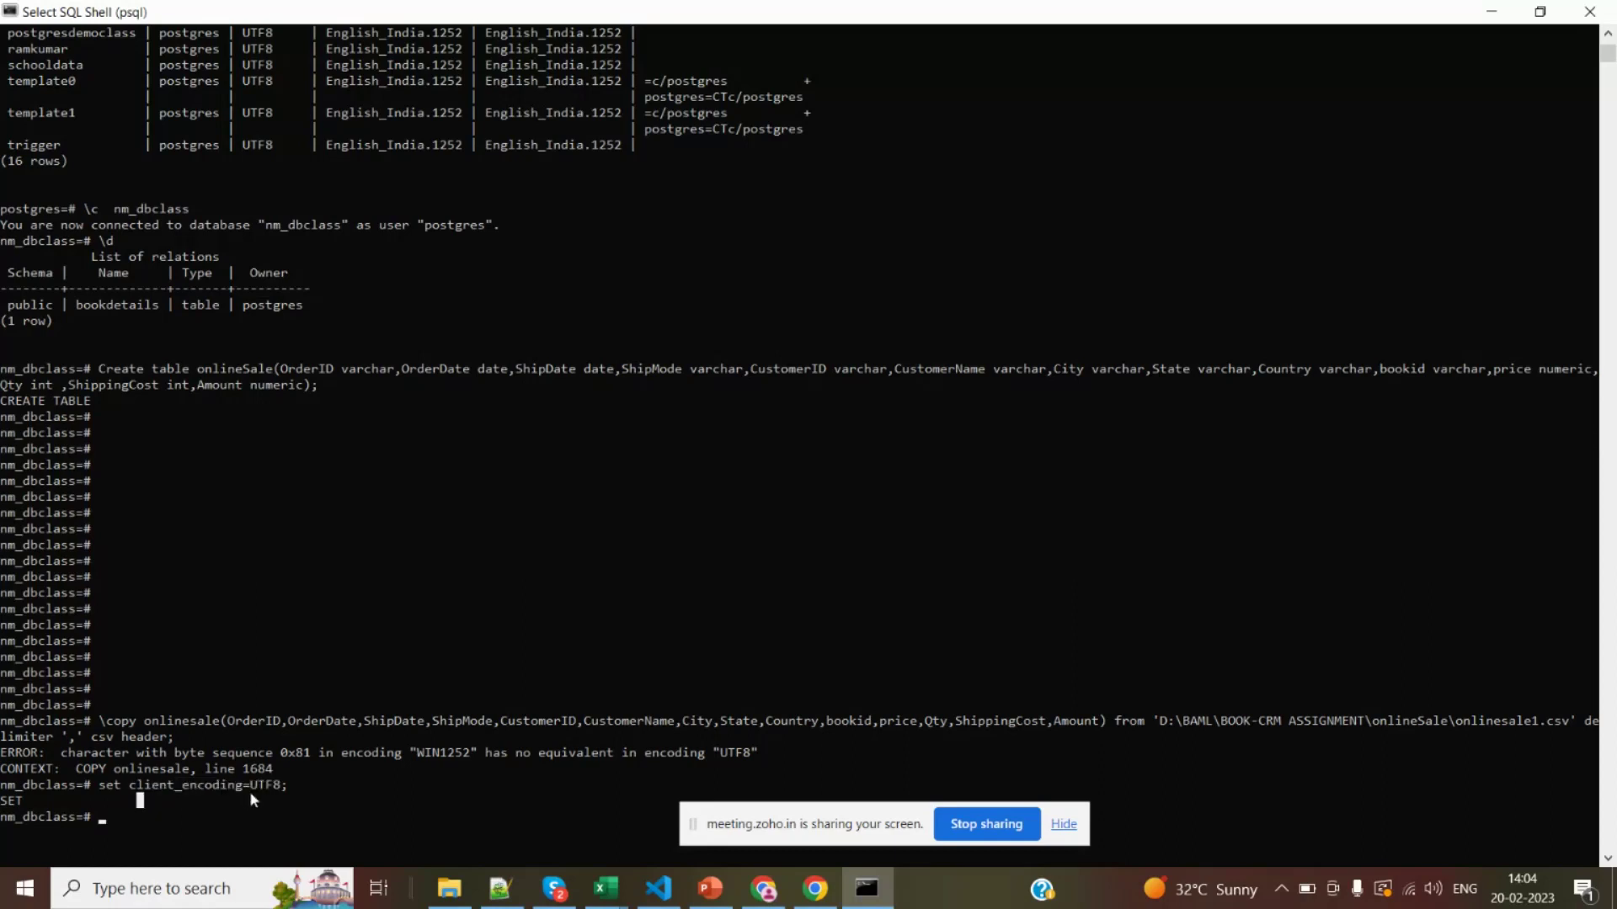
left_click_drag(250, 789, 285, 792)
left_click_drag(105, 793, 288, 791)
right_click(295, 810)
key("Up")
key("Up")
key("Return")
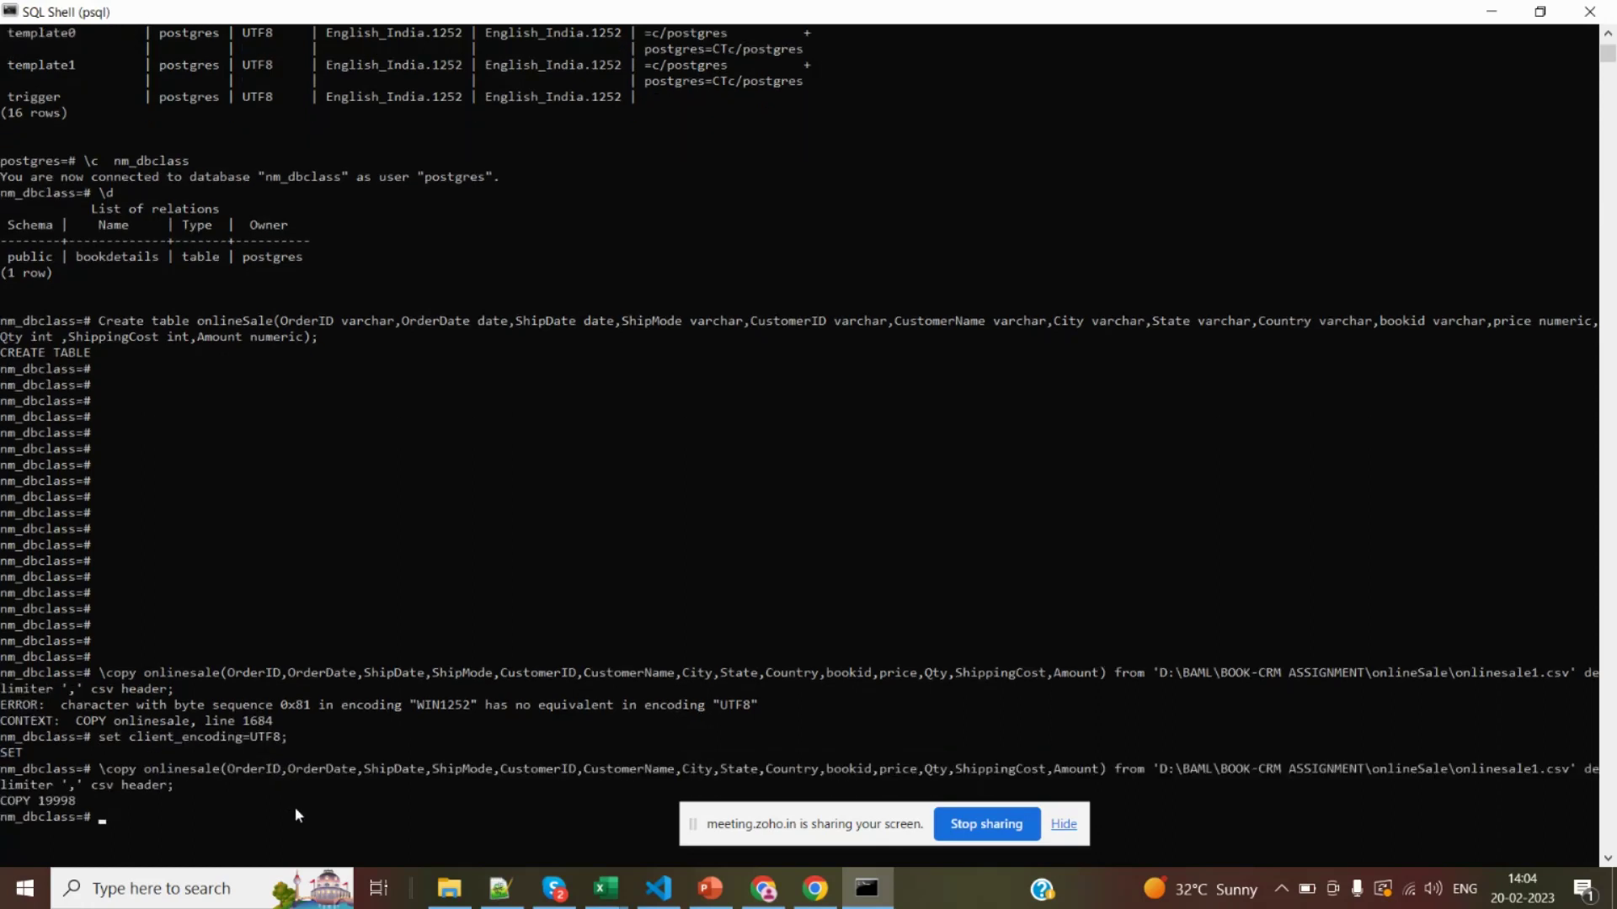
Examine the COPY result line of the import and the table name onlineSale in the Create table statement
left_click_drag(82, 800, 2, 810)
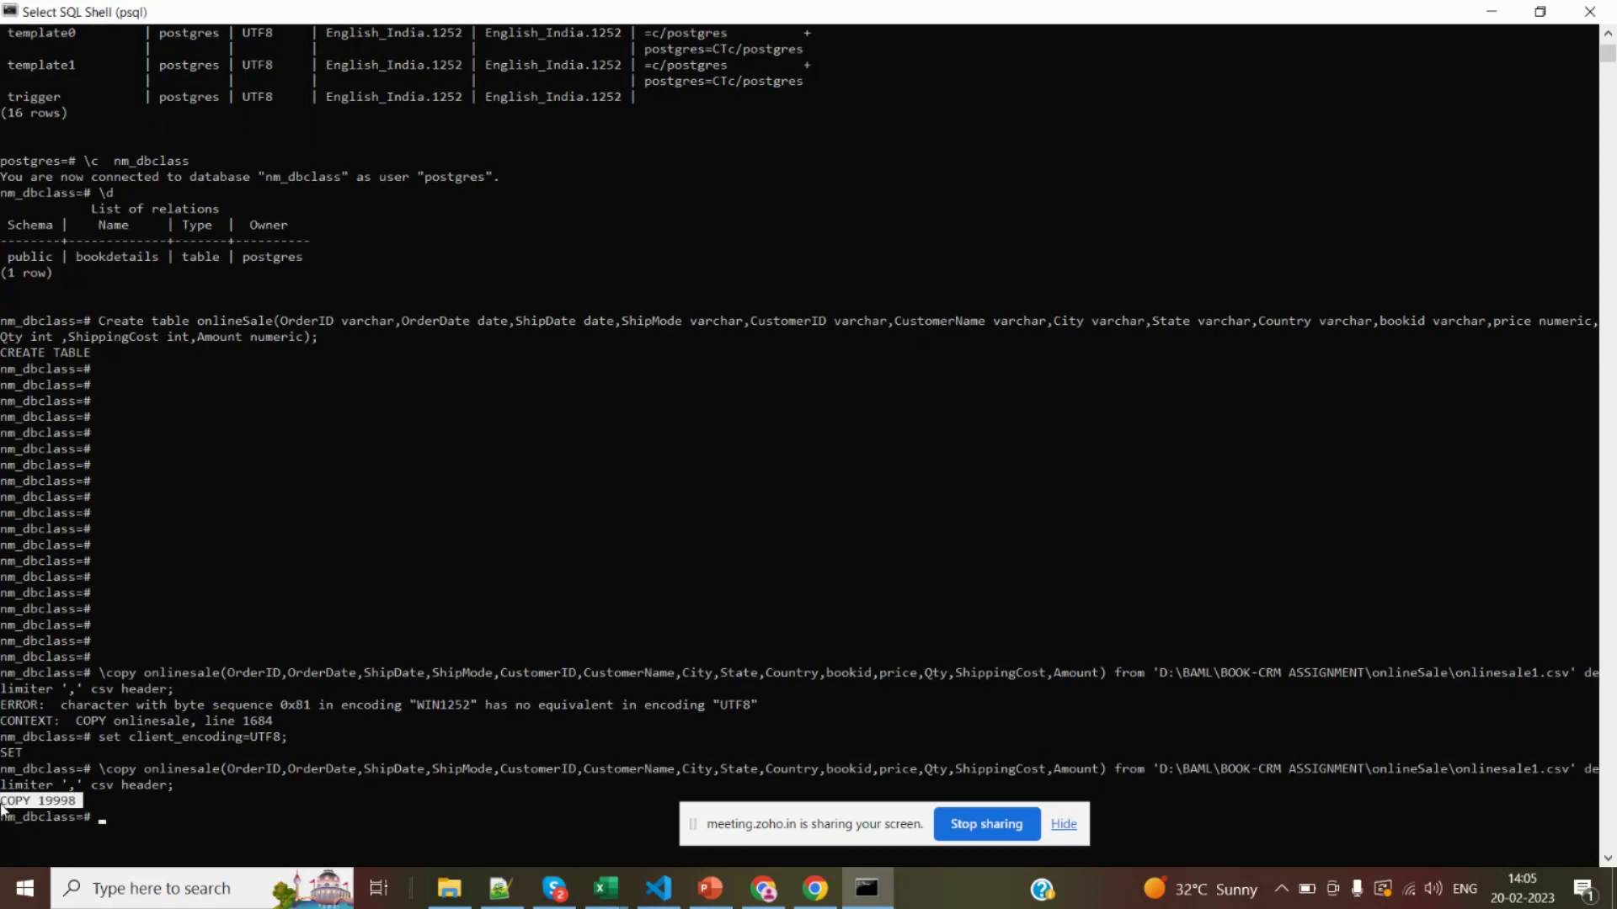
left_click(63, 802)
left_click_drag(77, 807, 3, 800)
left_click(82, 805)
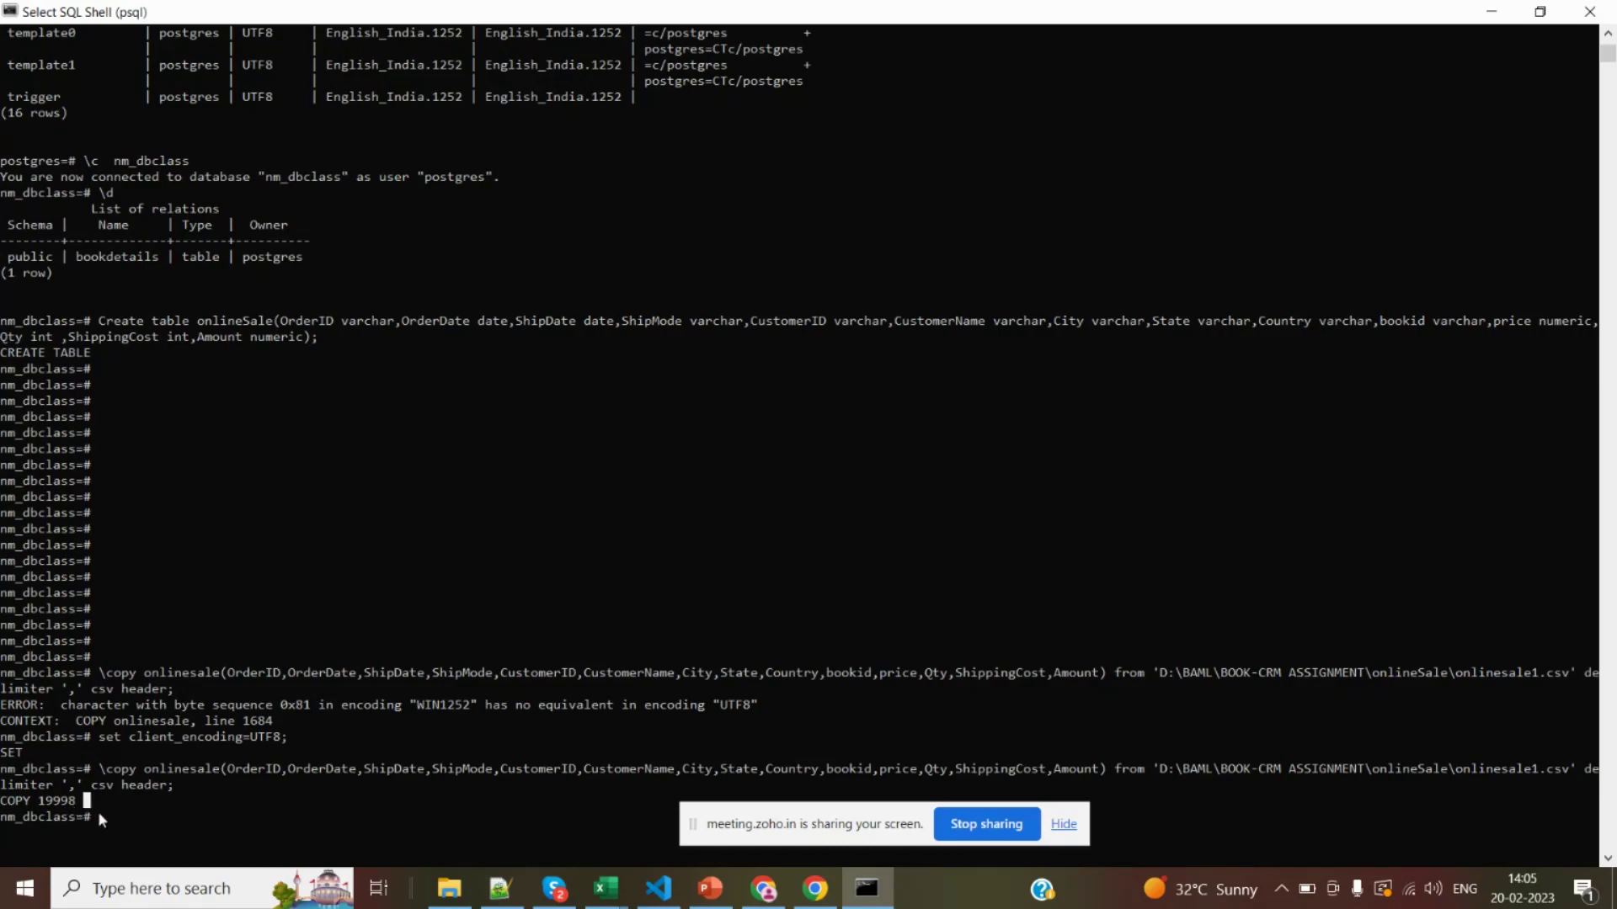
left_click(149, 672)
left_click_drag(199, 321, 269, 329)
scroll(732, 640, "up", 2, "ctrl")
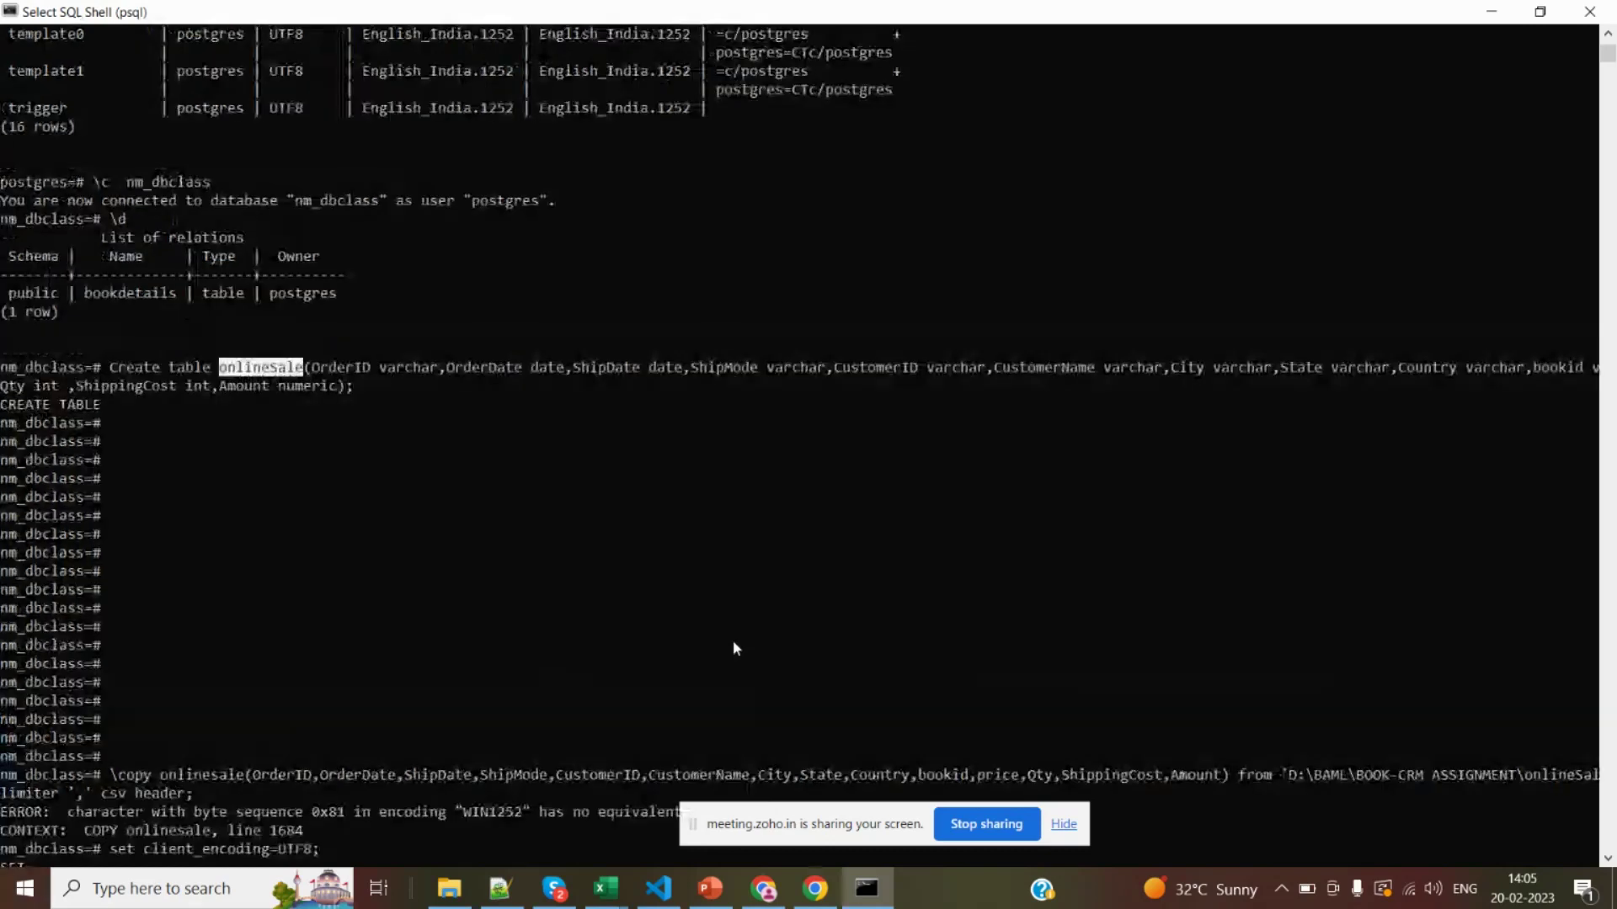
key("Escape")
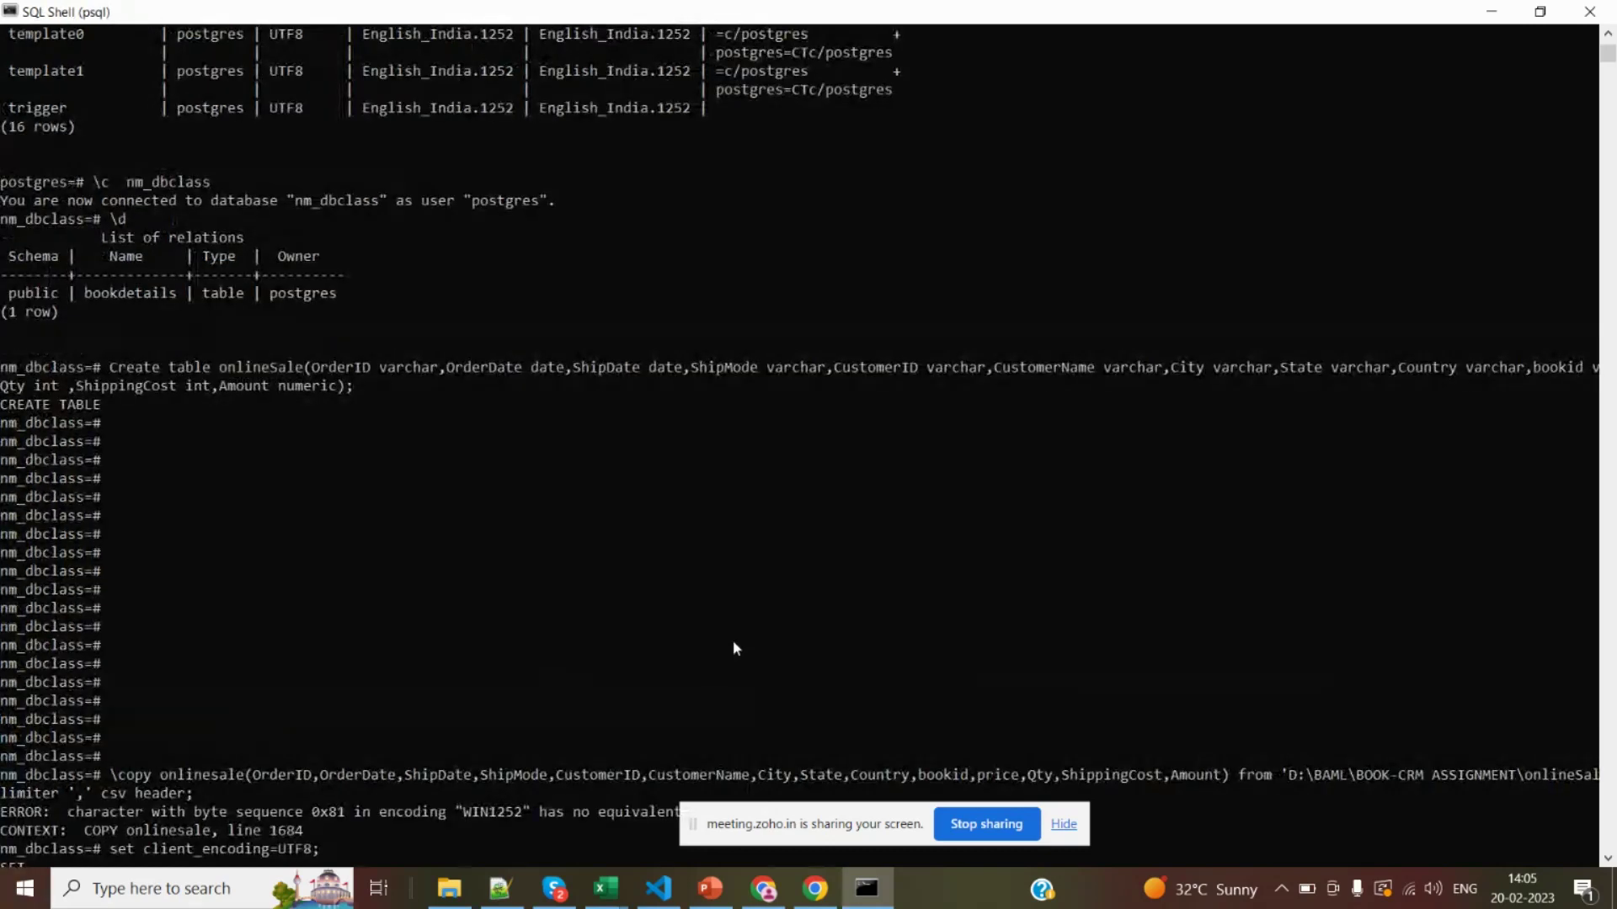
Examine the parts of the executed \copy command: table name, column list, source file path, comma delimiter and csv header
left_click(1606, 859)
left_click(1606, 859)
scroll(1606, 867, "down", 4)
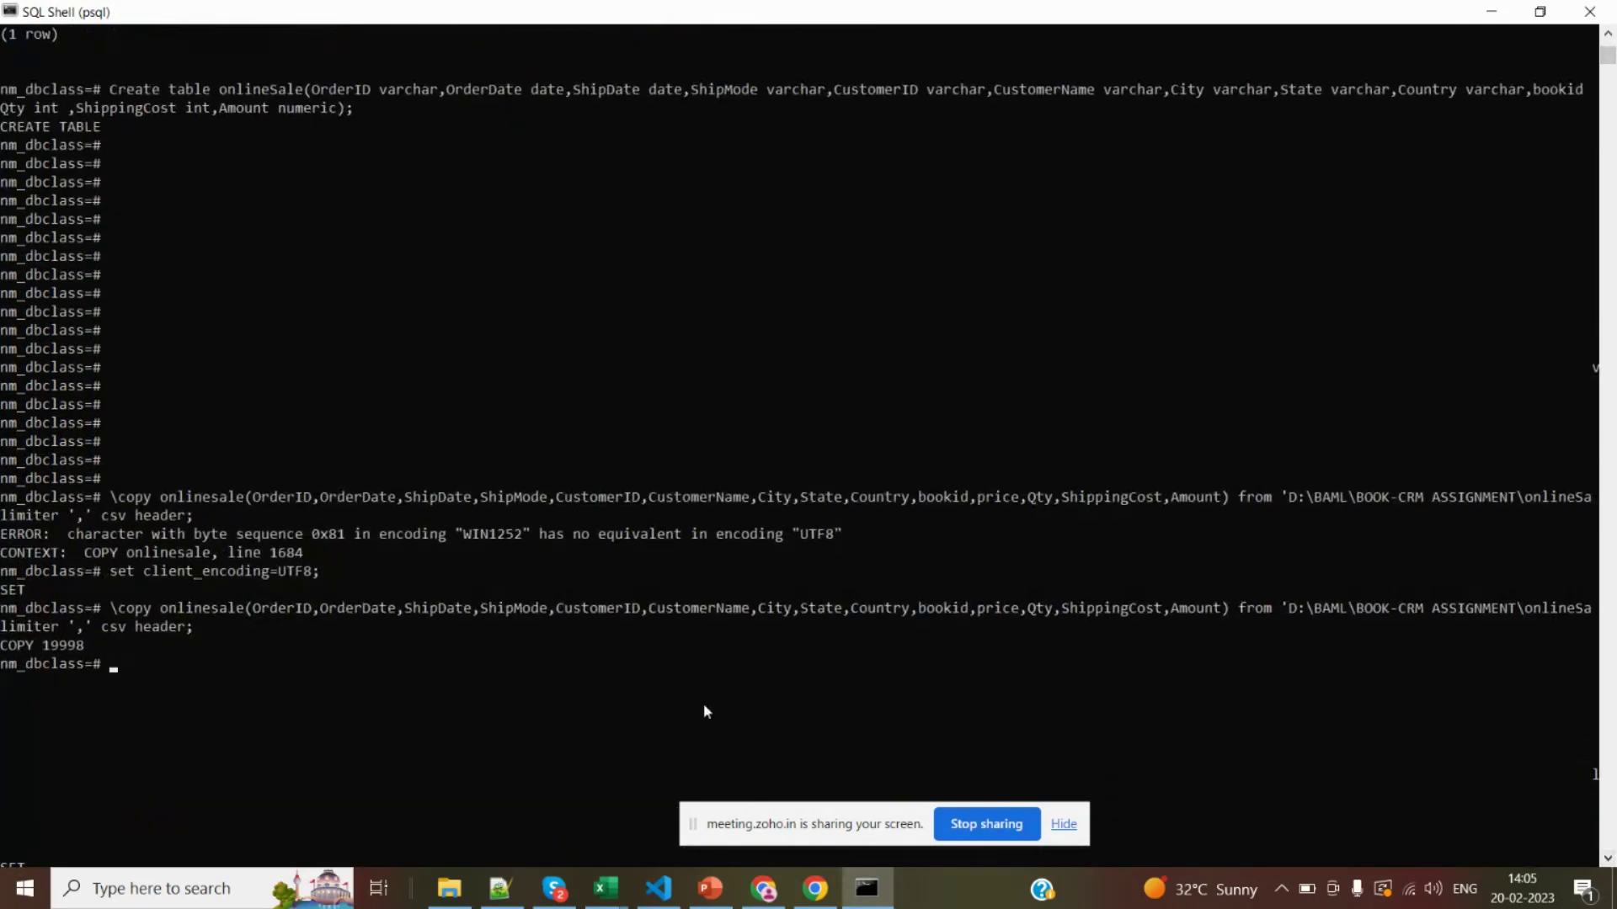
left_click(114, 608)
left_click_drag(116, 613, 151, 613)
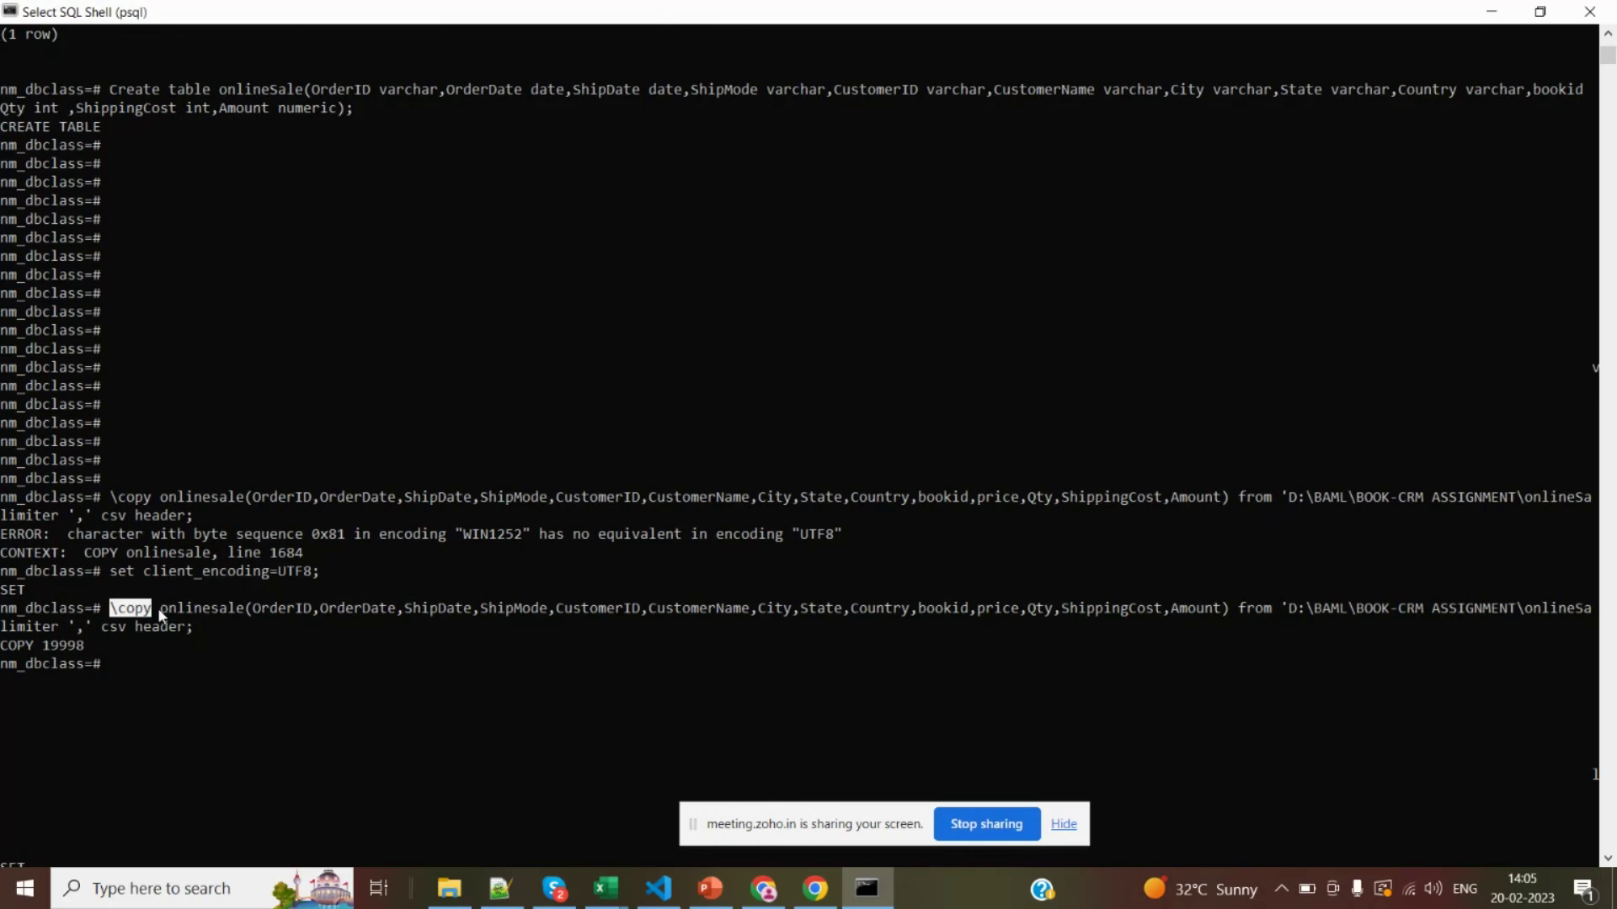
left_click_drag(155, 610, 257, 615)
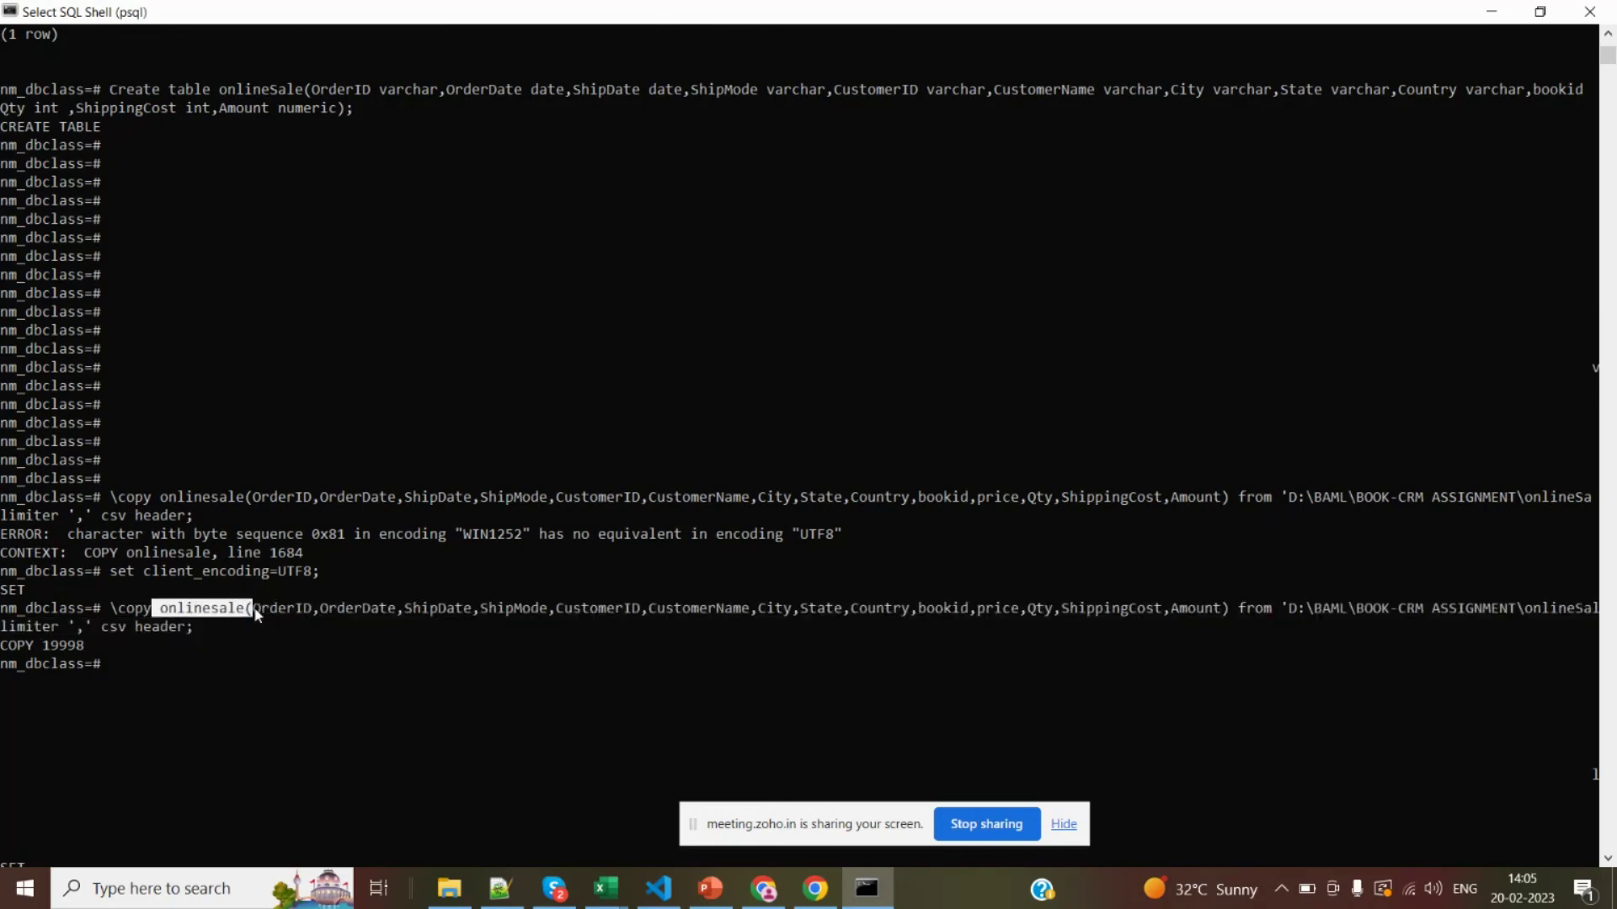
left_click_drag(254, 608, 1212, 611)
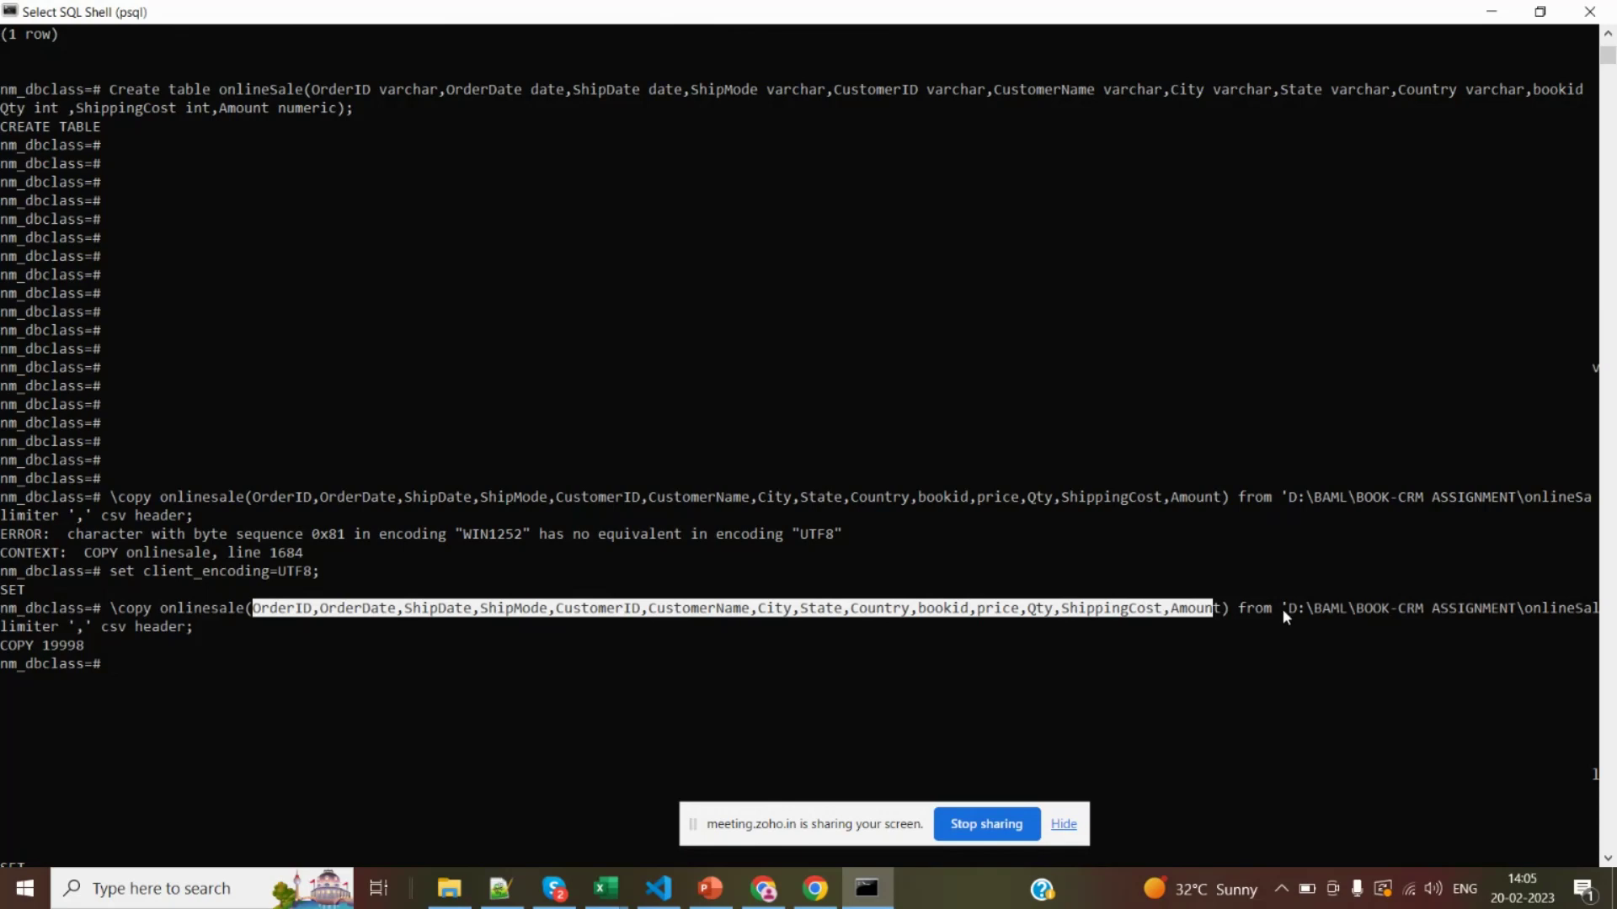
left_click_drag(1281, 608, 1558, 631)
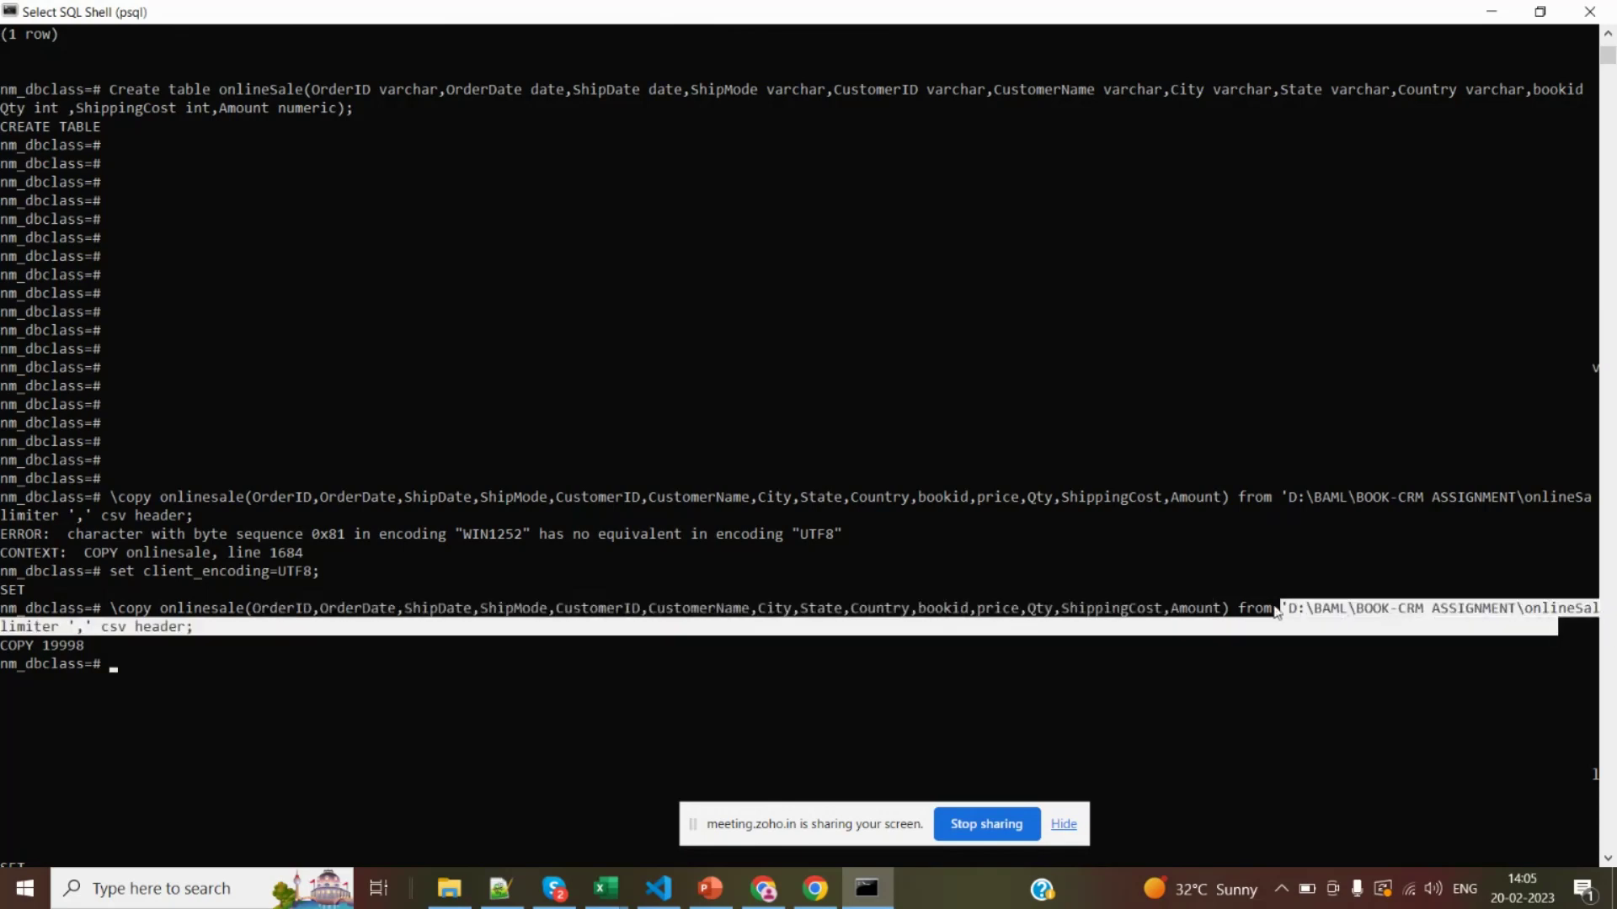
left_click(104, 626)
left_click(79, 627)
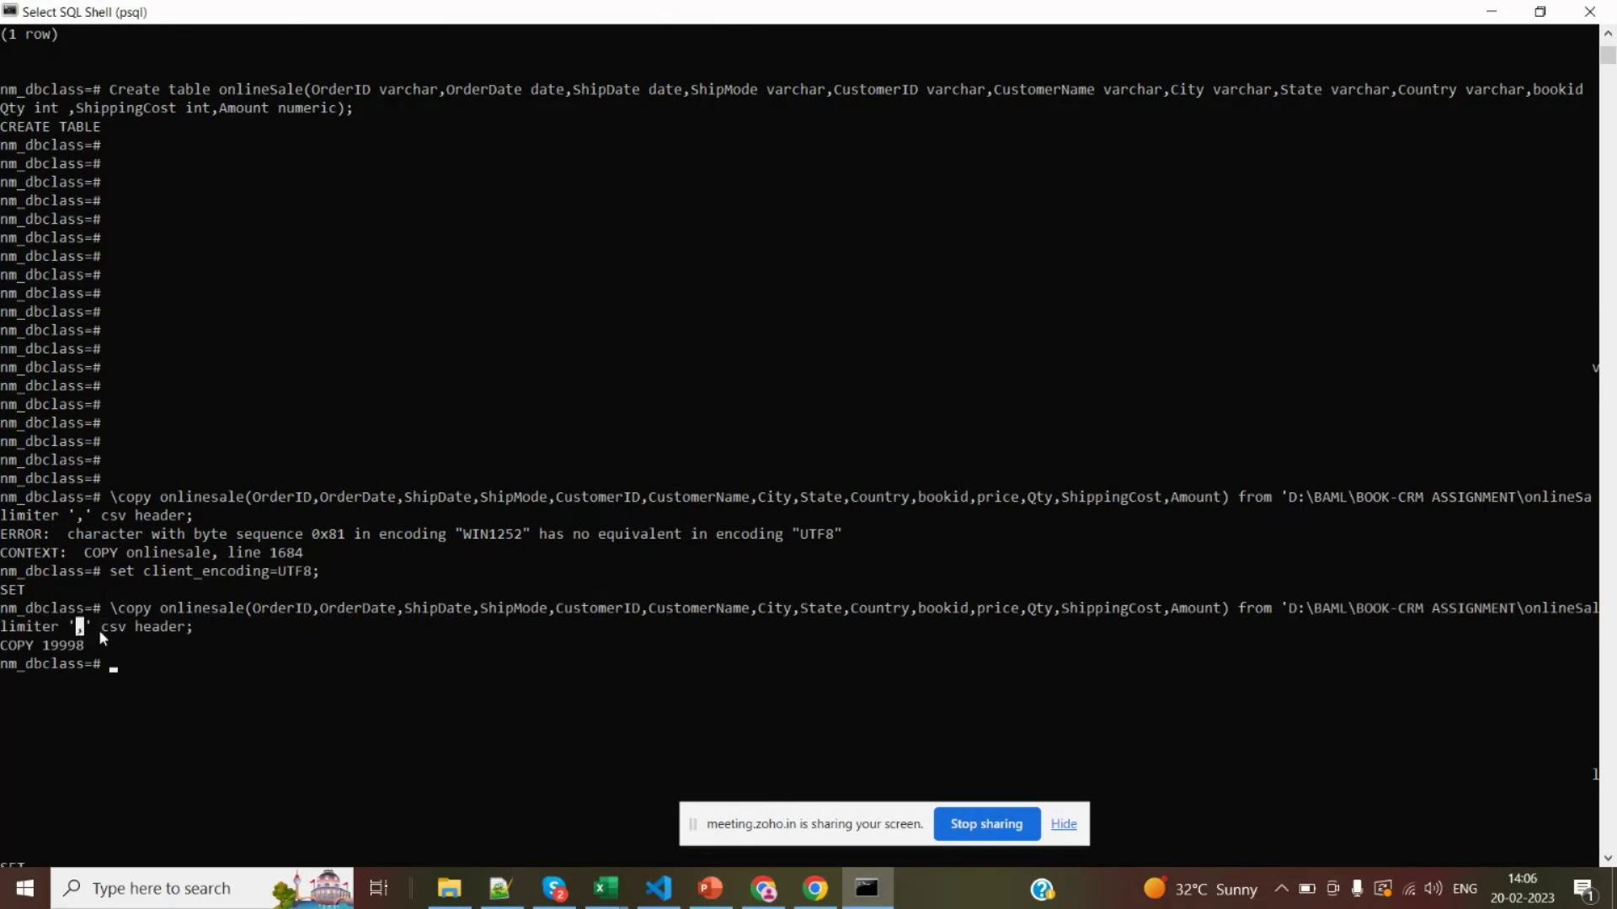
mouse_move(100, 630)
left_mouse_down()
mouse_move(206, 632)
mouse_move(104, 628)
left_mouse_up()
left_click(205, 630)
double_click(290, 498)
right_click(290, 498)
Describe the structure of the imported table with \d onlineSale
type("\\d")
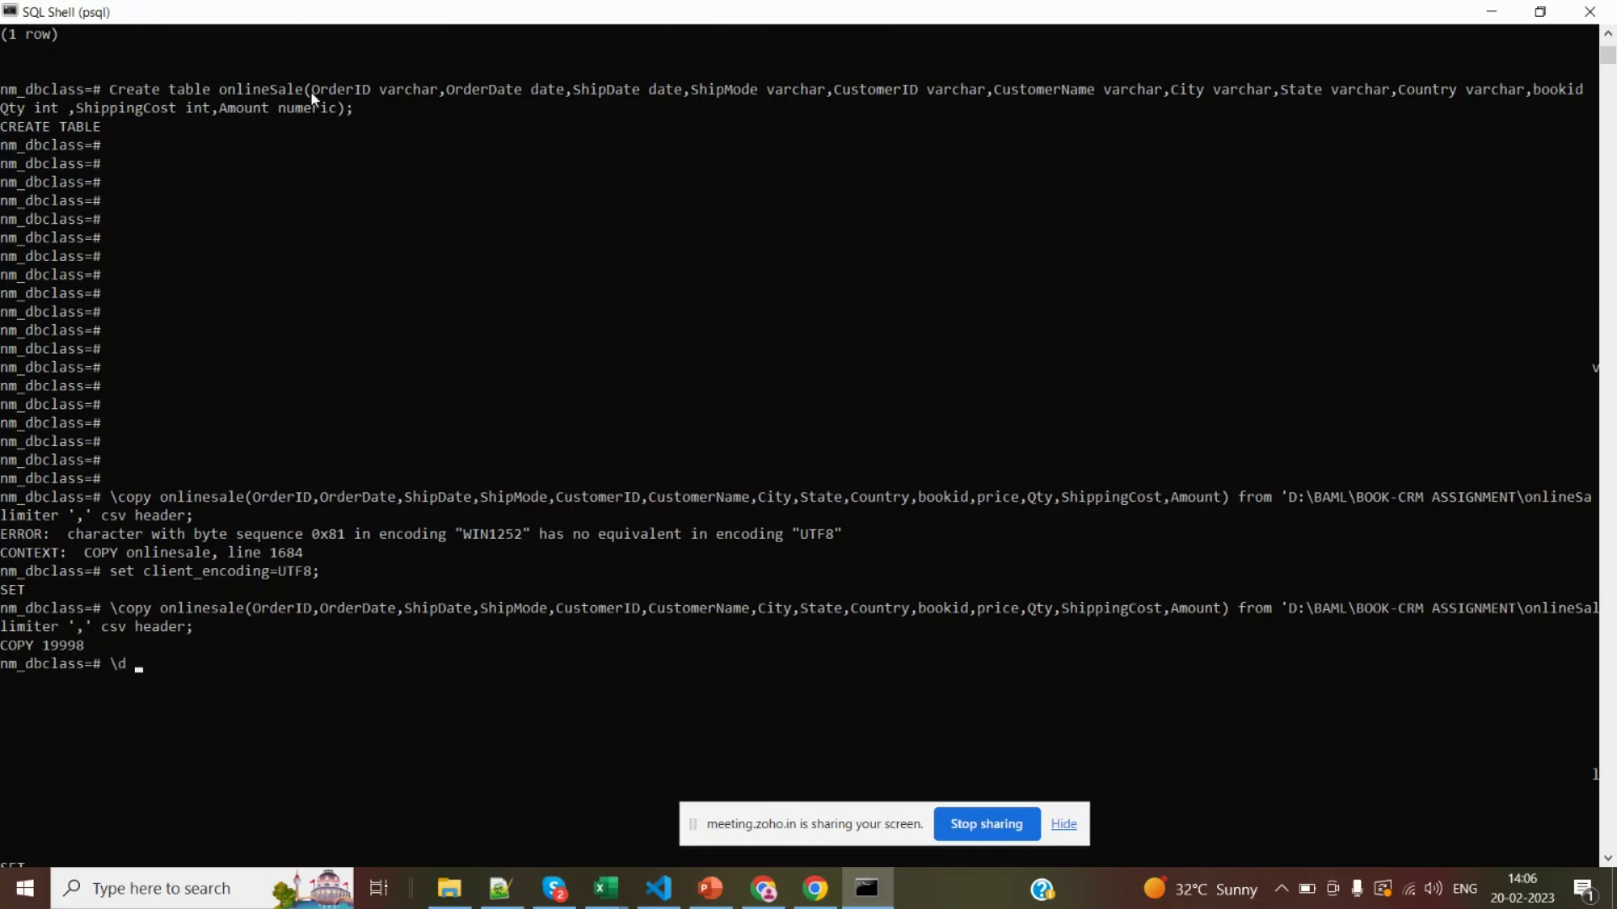
left_click_drag(301, 91, 221, 93)
right_click(223, 98)
right_click(222, 99)
key("Return")
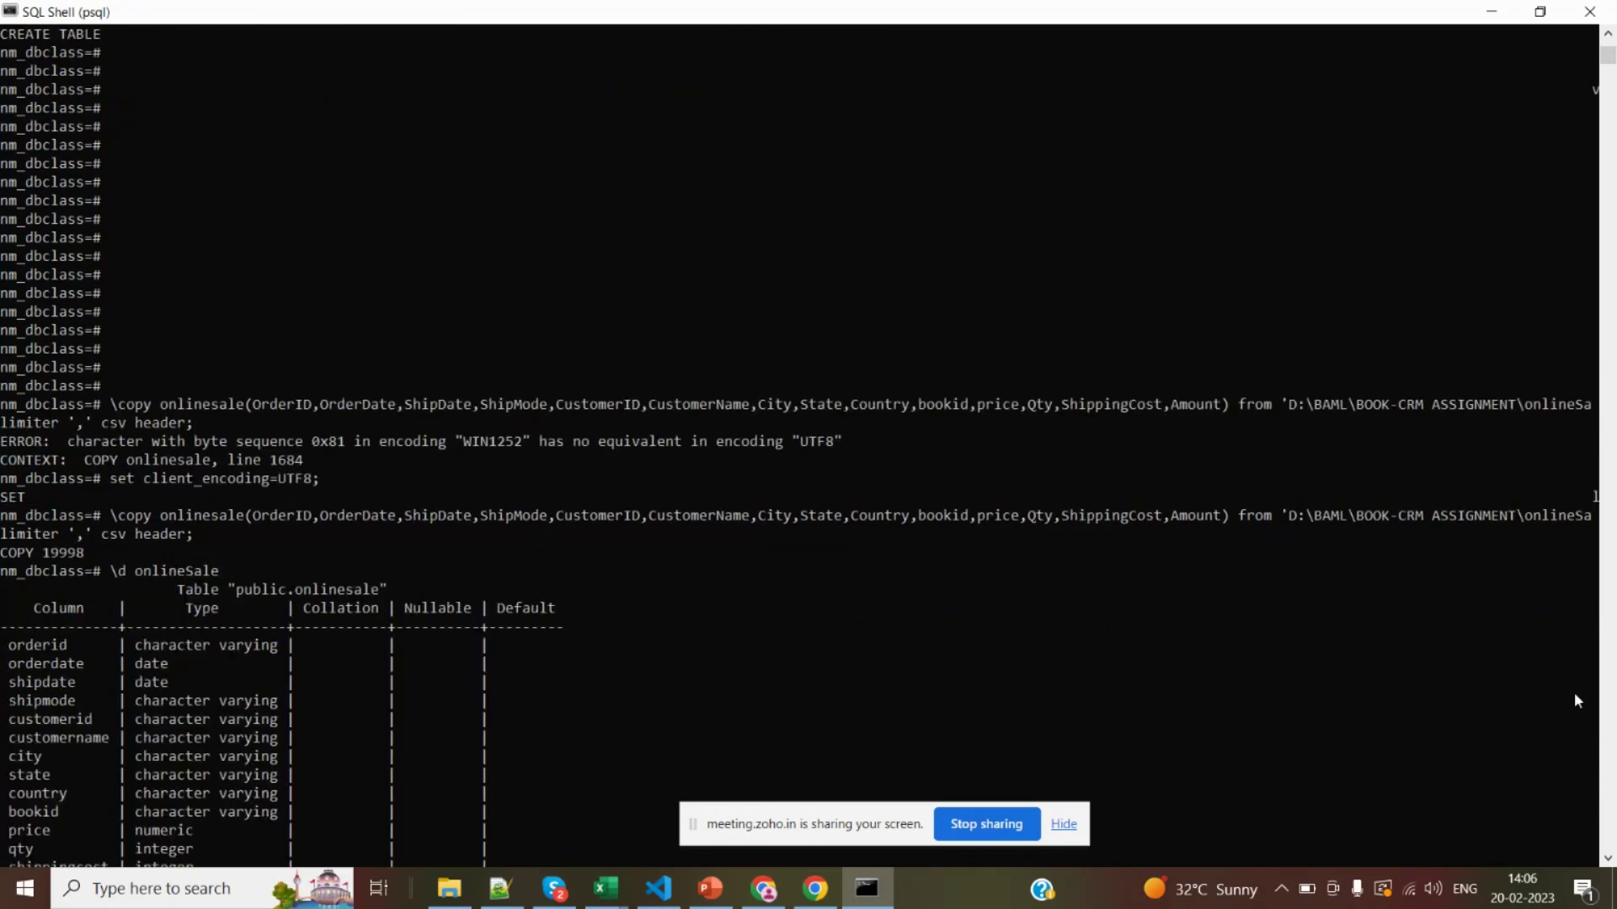
Examine the column names, data types and the Collation, Nullable and Default columns in the onlineSale table description
scroll(1608, 858, "down", 5)
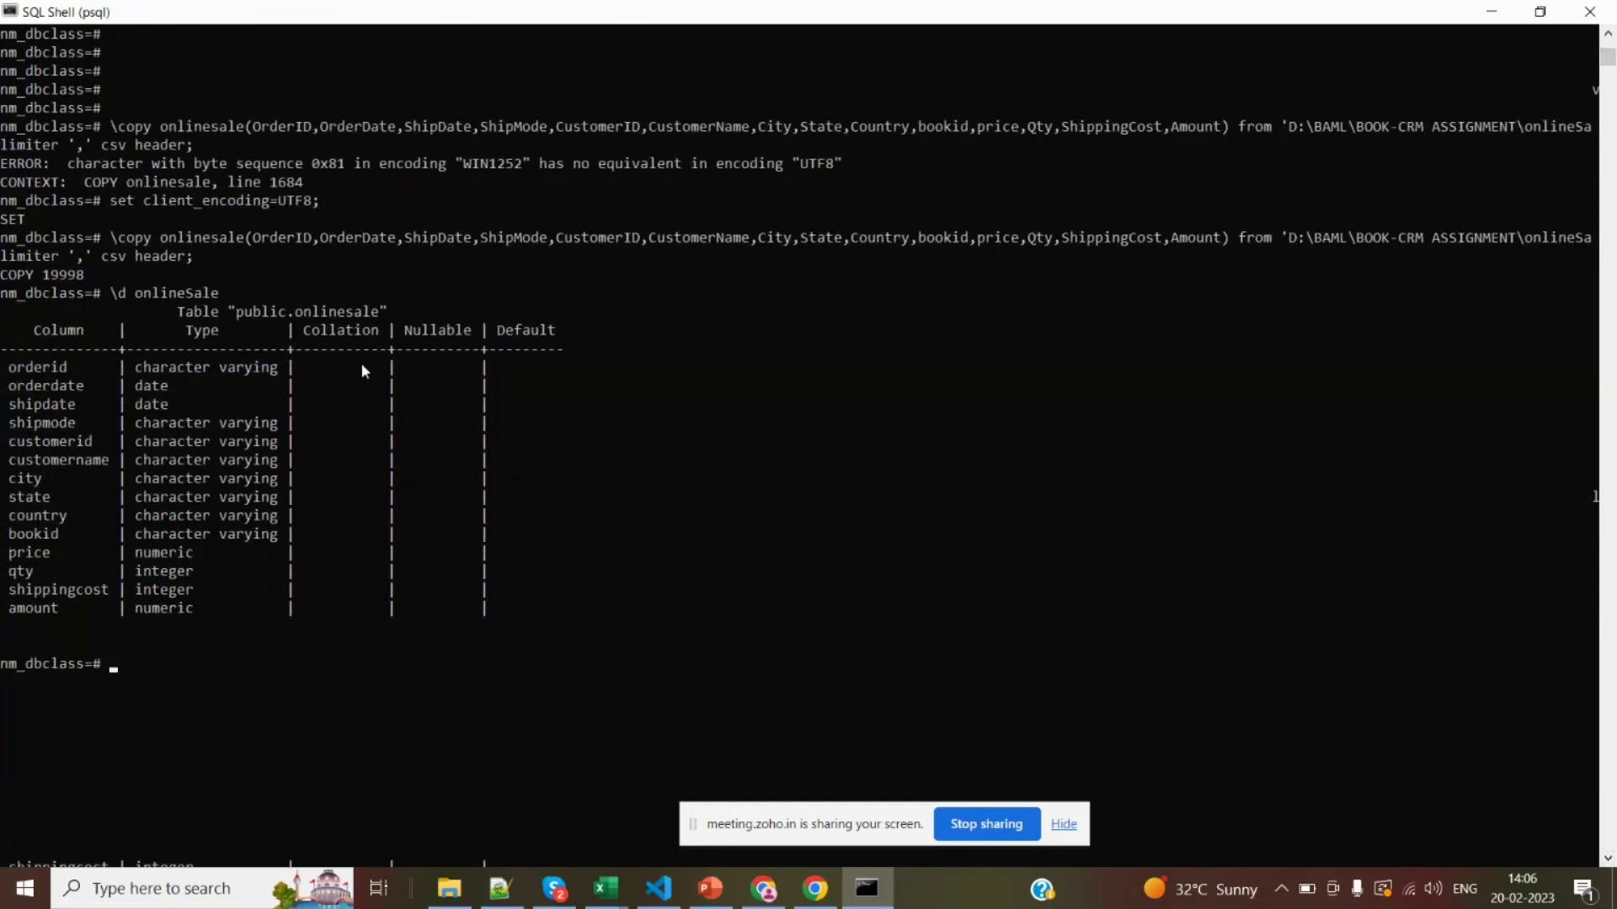
left_click_drag(339, 368, 526, 549)
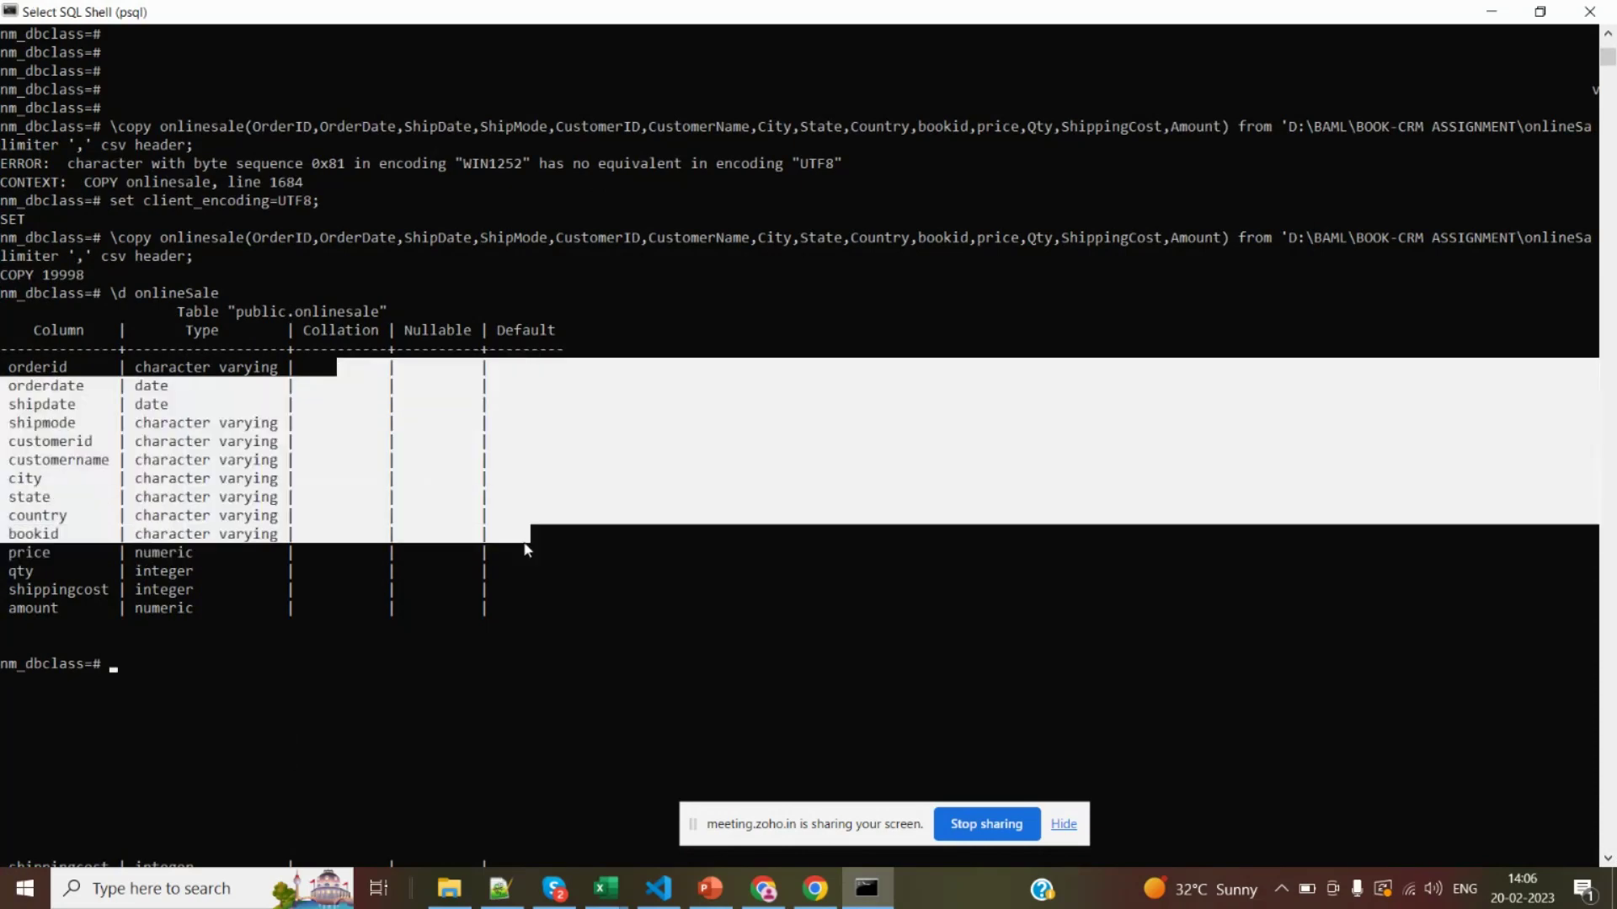
right_click(526, 595)
left_click_drag(346, 367, 494, 407)
left_click(493, 405)
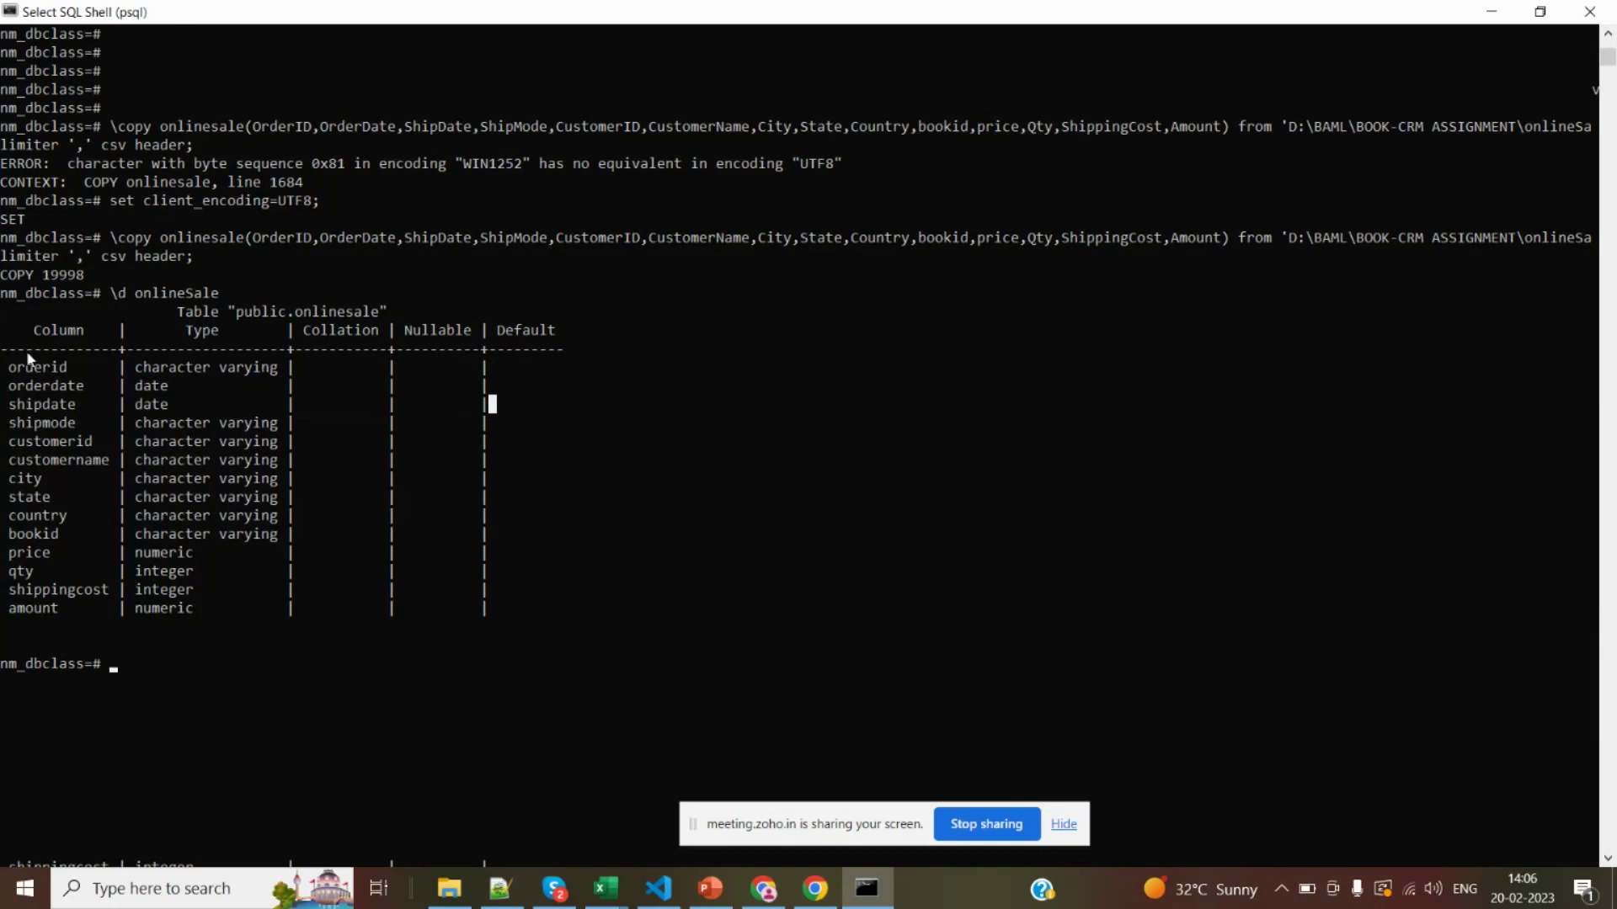
left_click_drag(13, 368, 273, 415)
left_click(273, 478)
left_click_drag(139, 373, 278, 369)
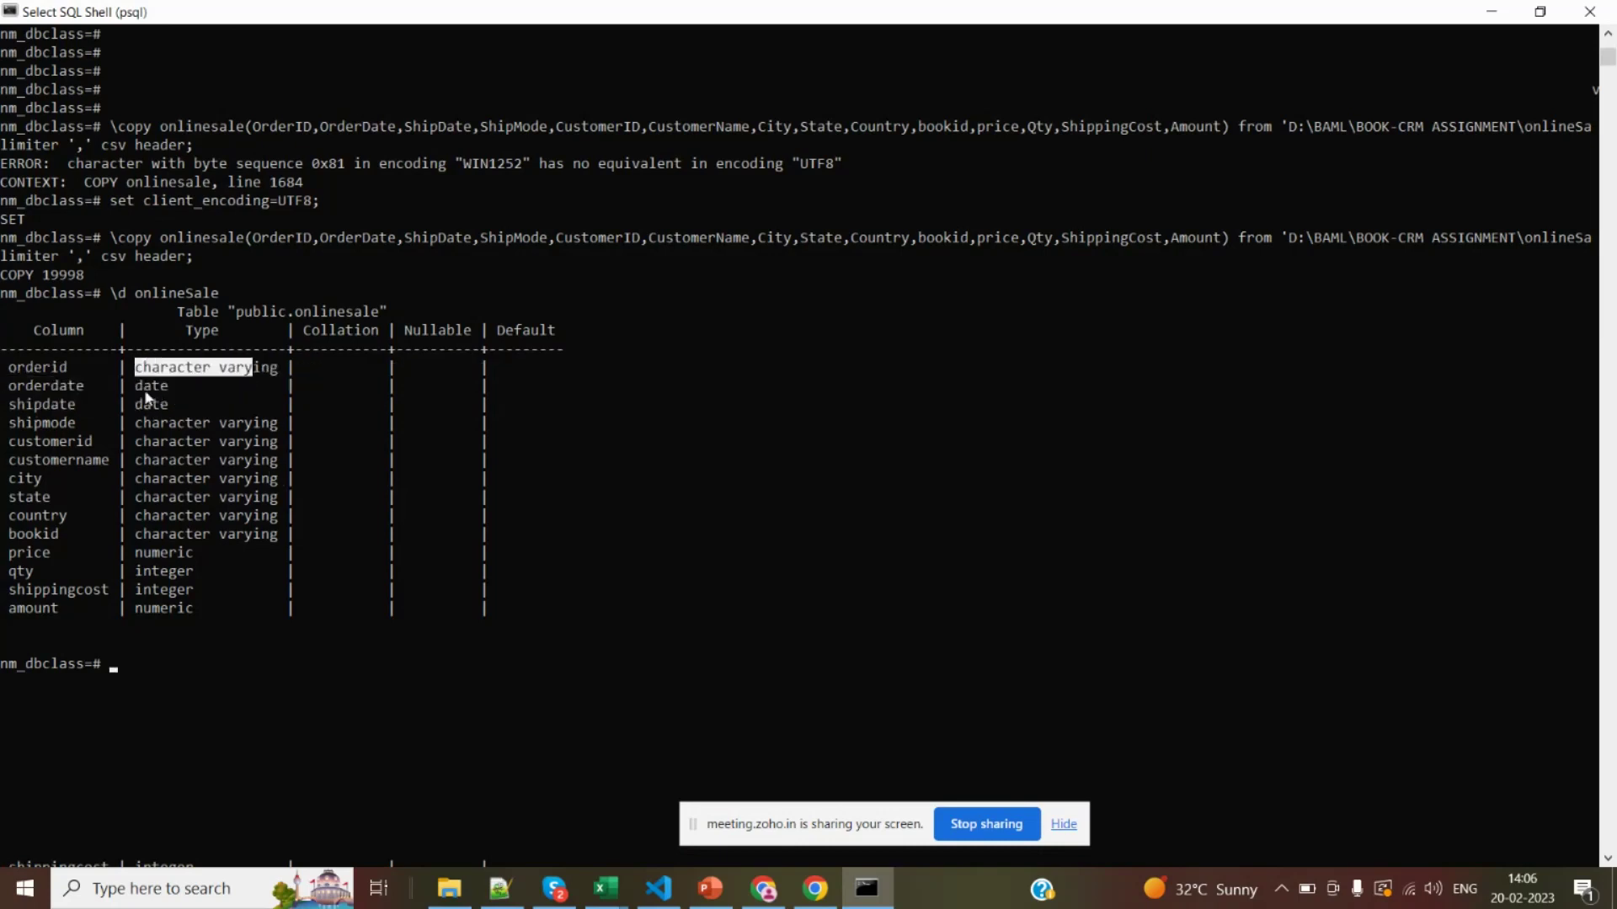
double_click(149, 387)
left_click(155, 572)
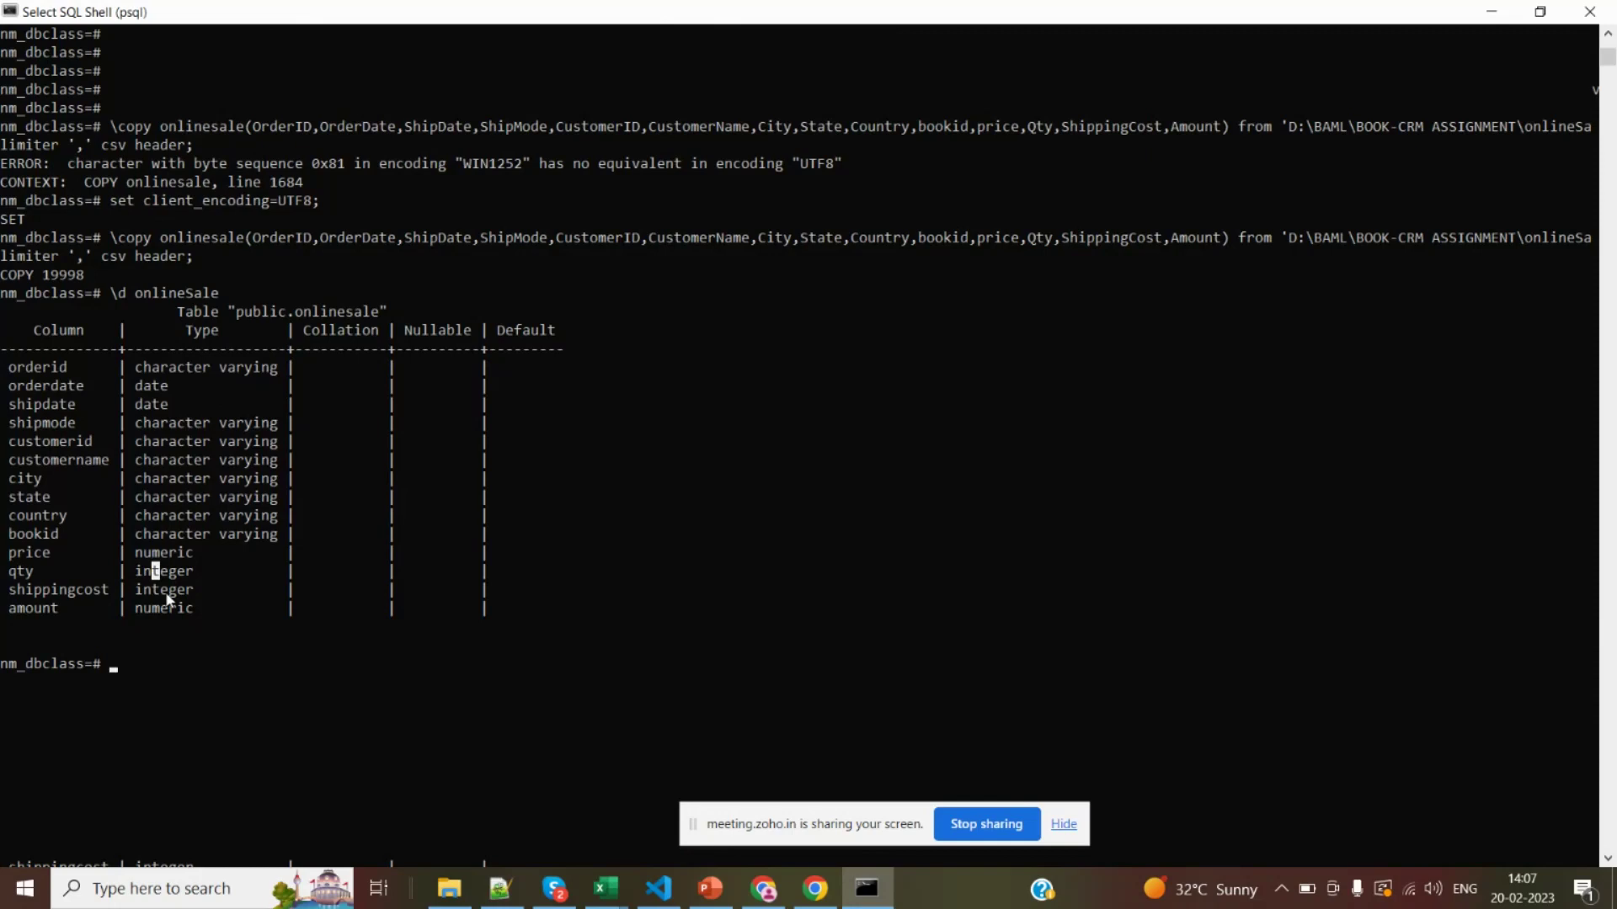
Query all rows of the table with select * from onlineSale;
type("s")
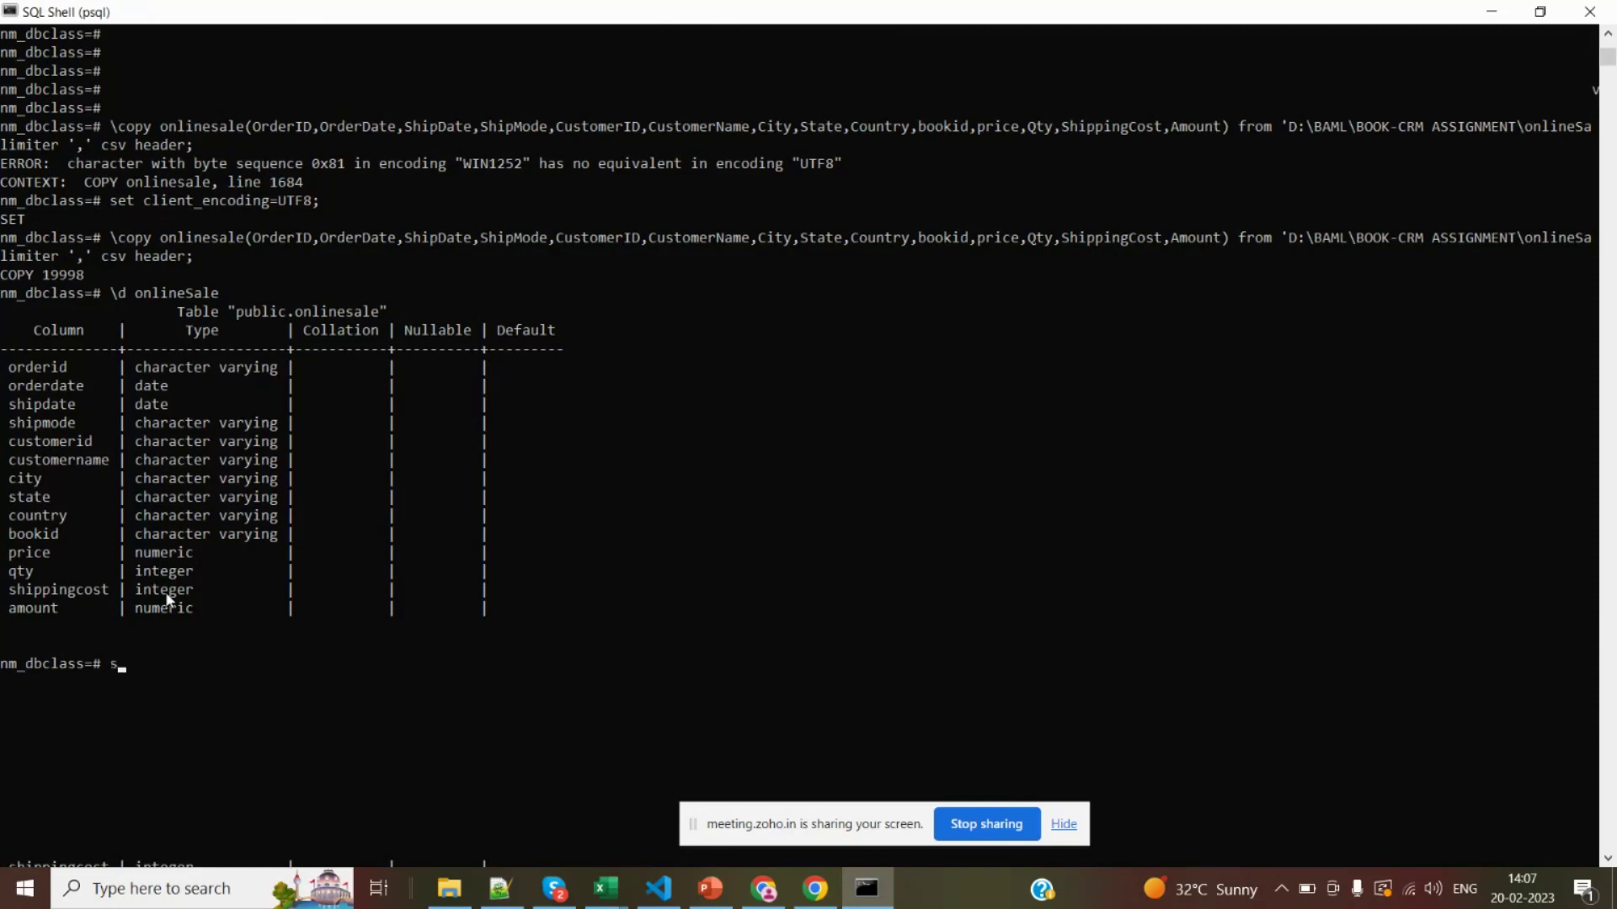
type("elect * from")
left_click(179, 663)
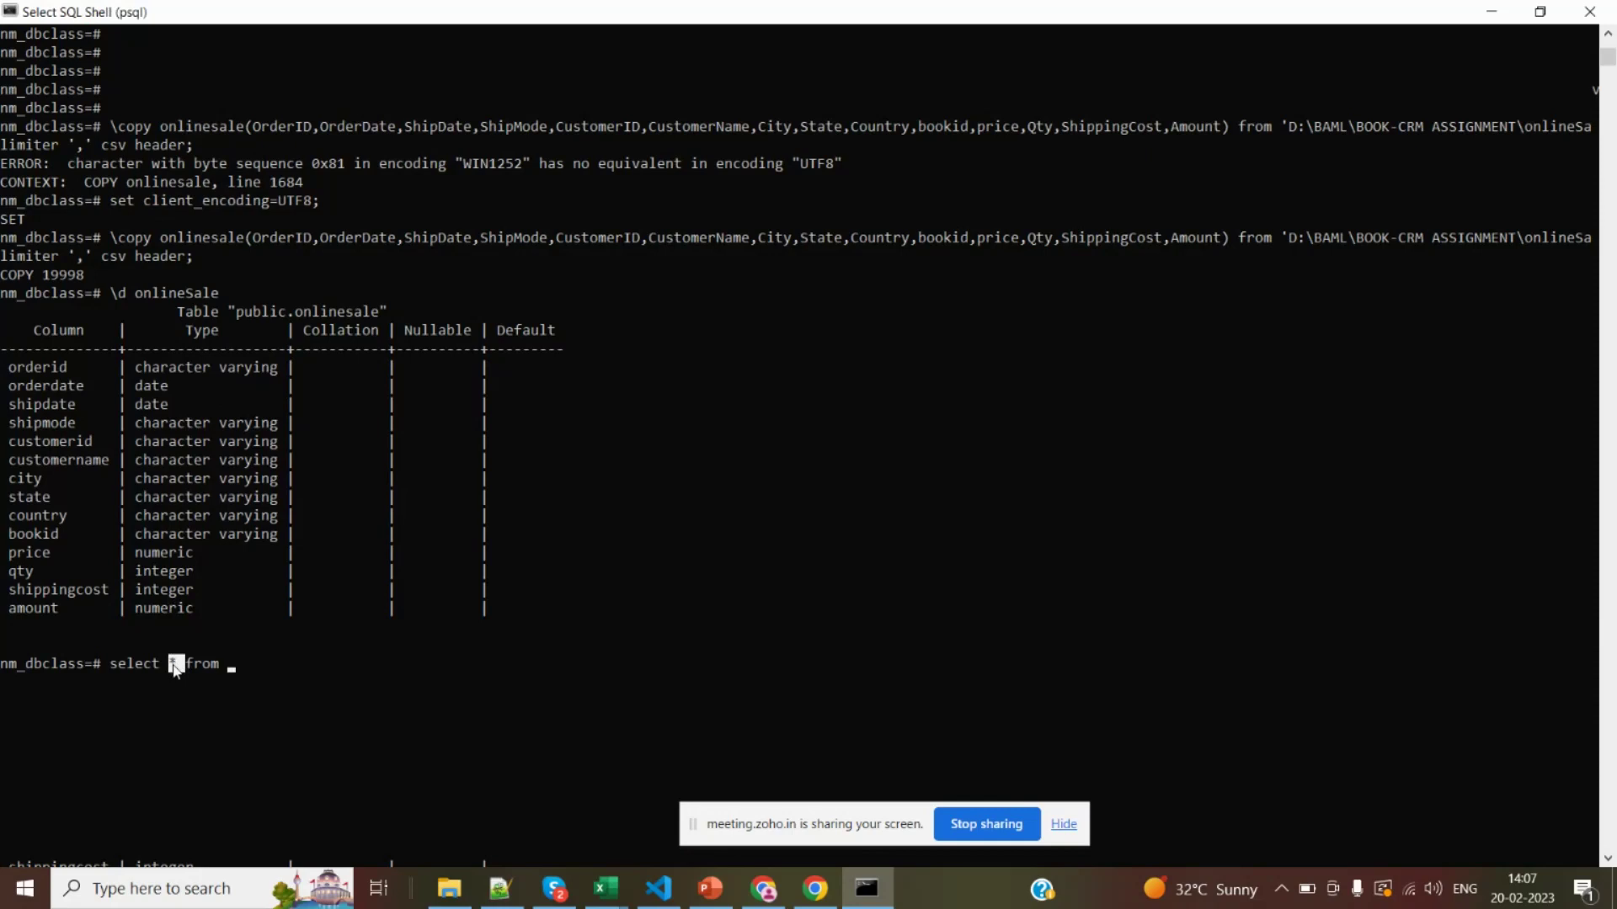
right_click(230, 663)
left_click_drag(218, 296, 136, 296)
right_click(137, 297)
right_click(137, 296)
type(";")
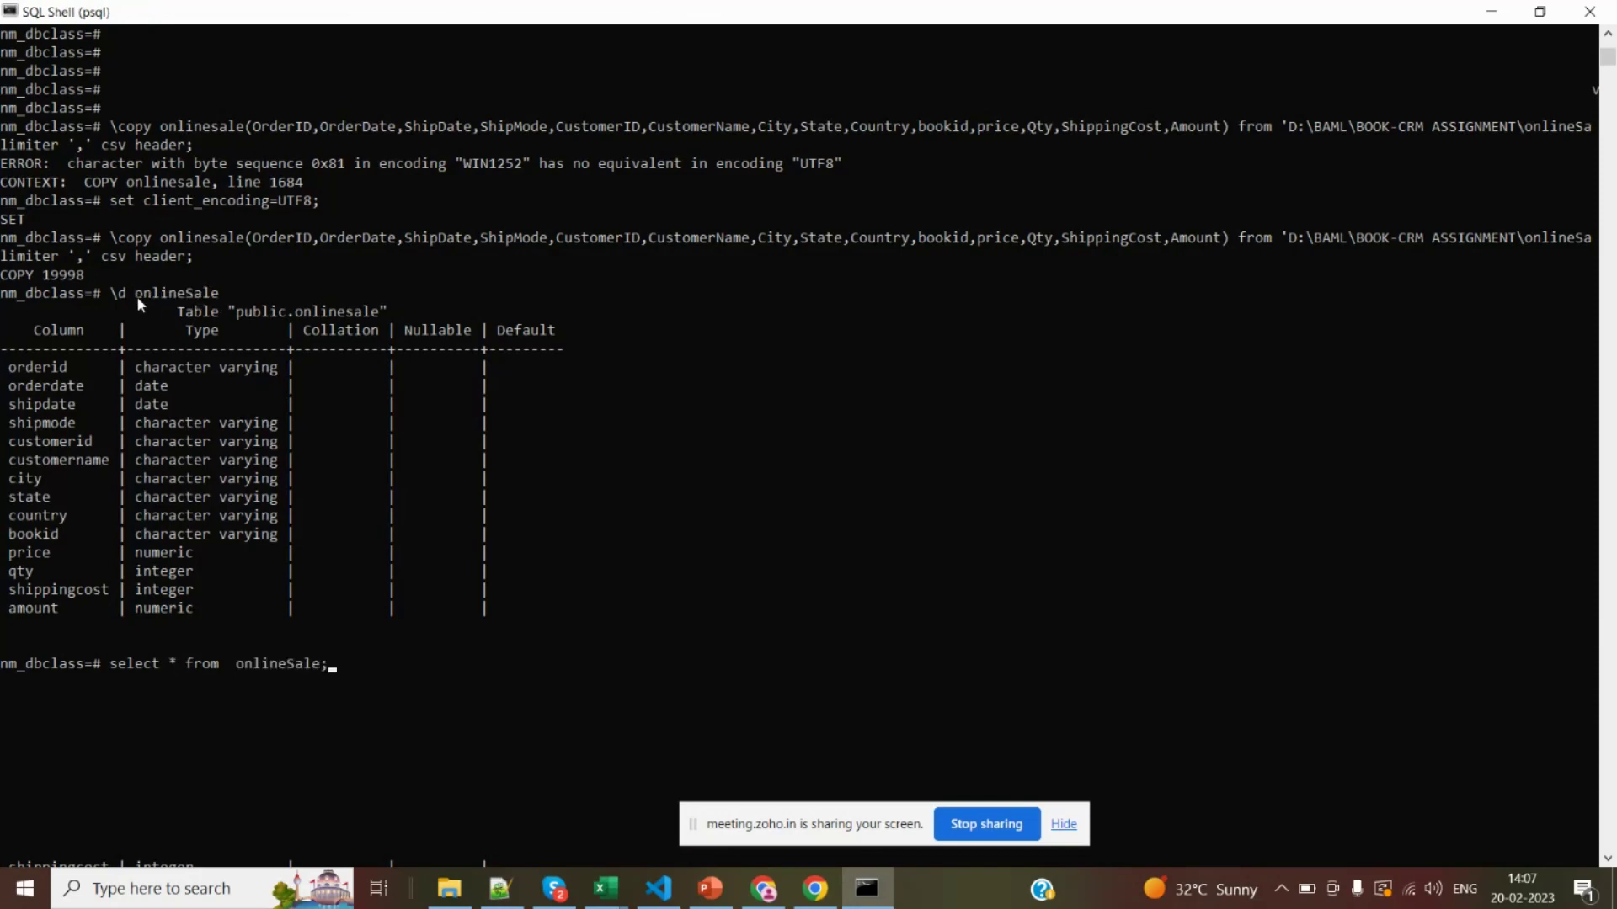
key("Return")
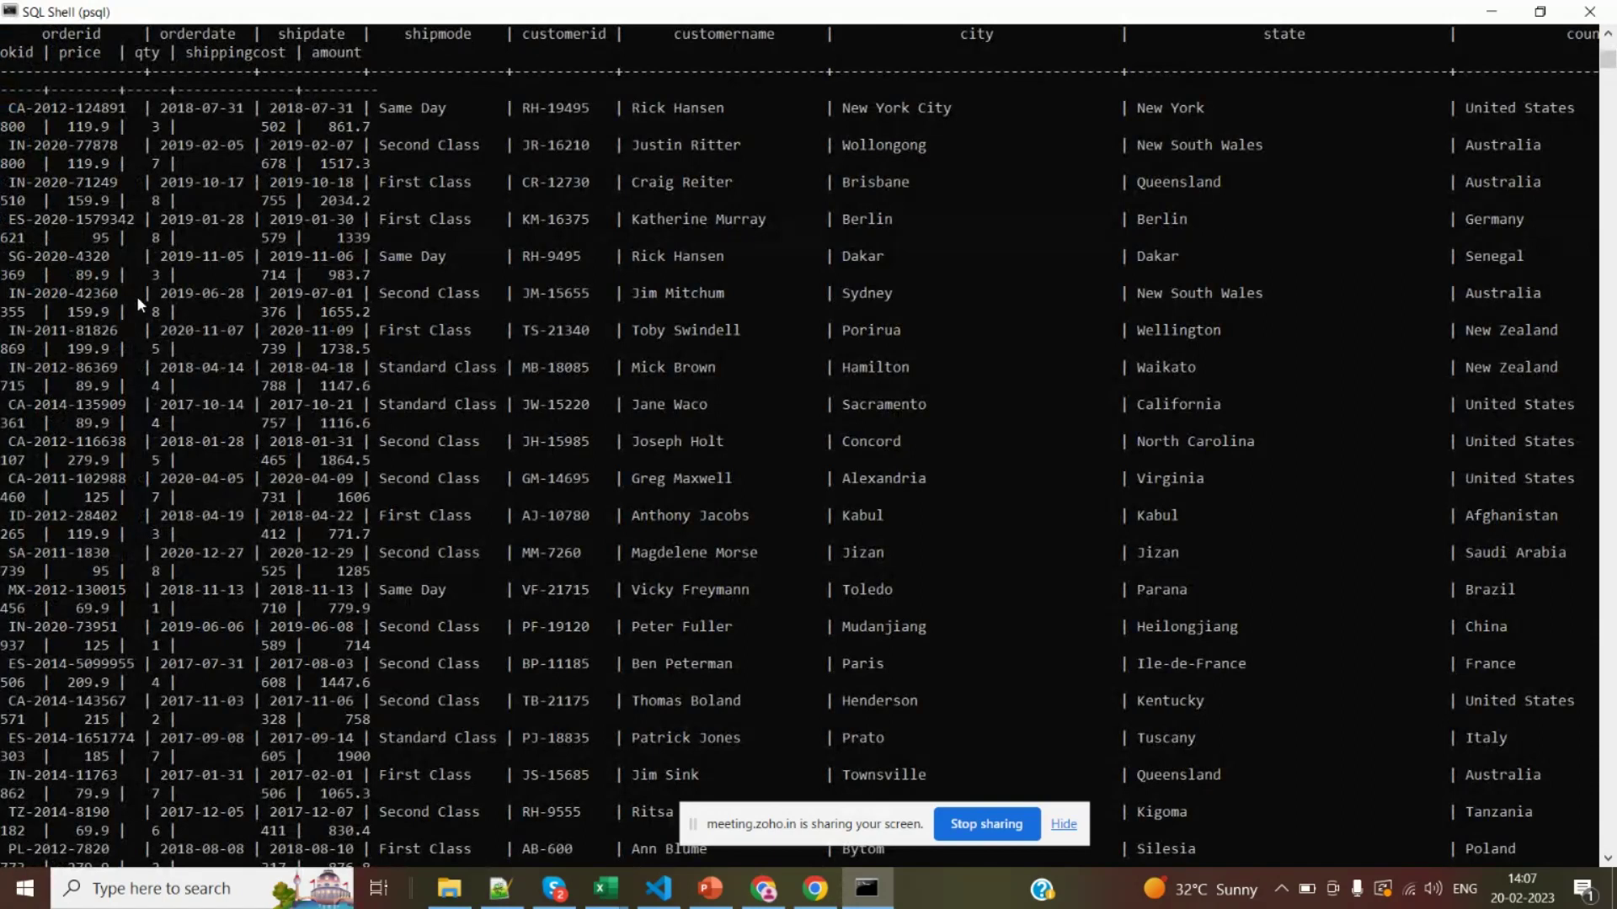
Leave the query output and quit the psql session with \q, answering n to the Terminate batch job question
key("Return")
key("Return")
key("Return")
key("Return")
key("Return")
key("Return")
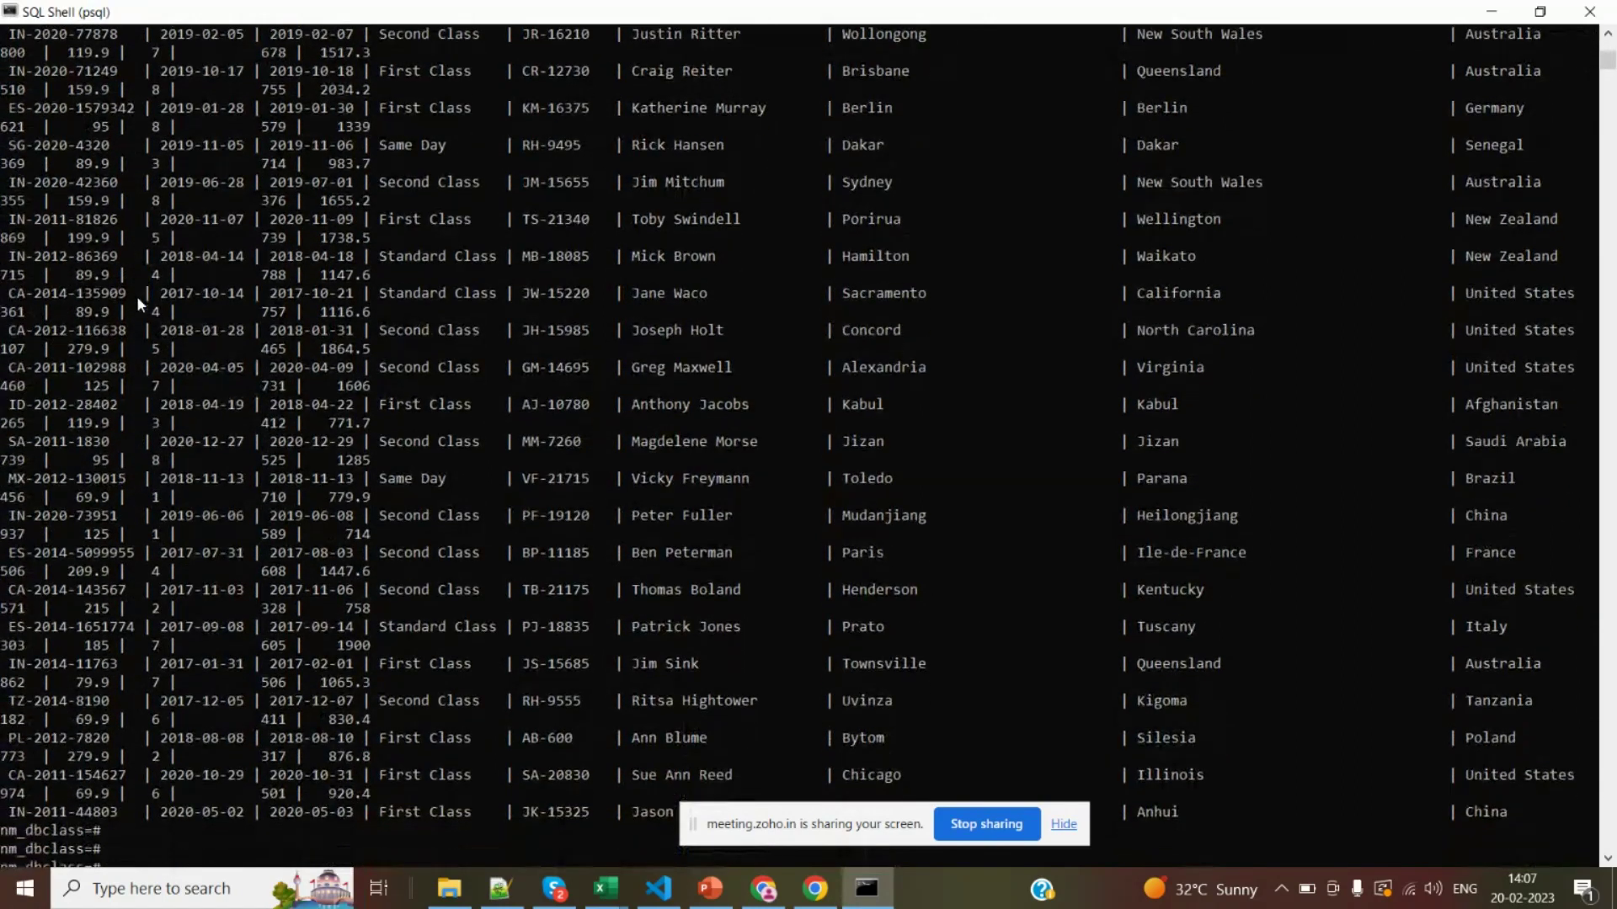
key("Return")
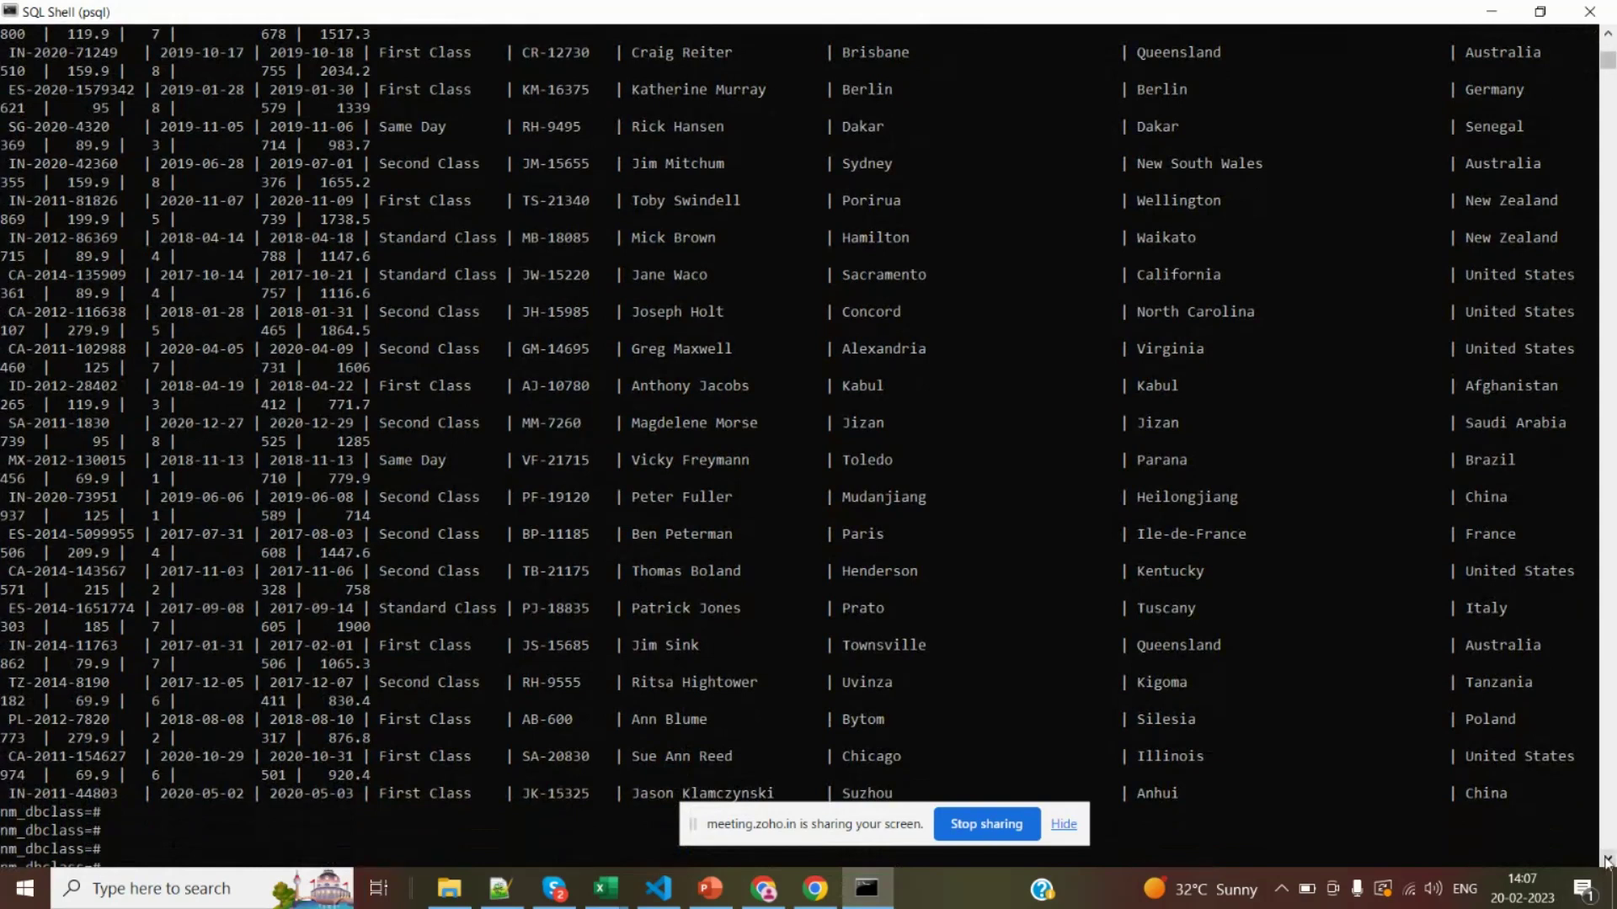
scroll(1607, 860, "down", 3)
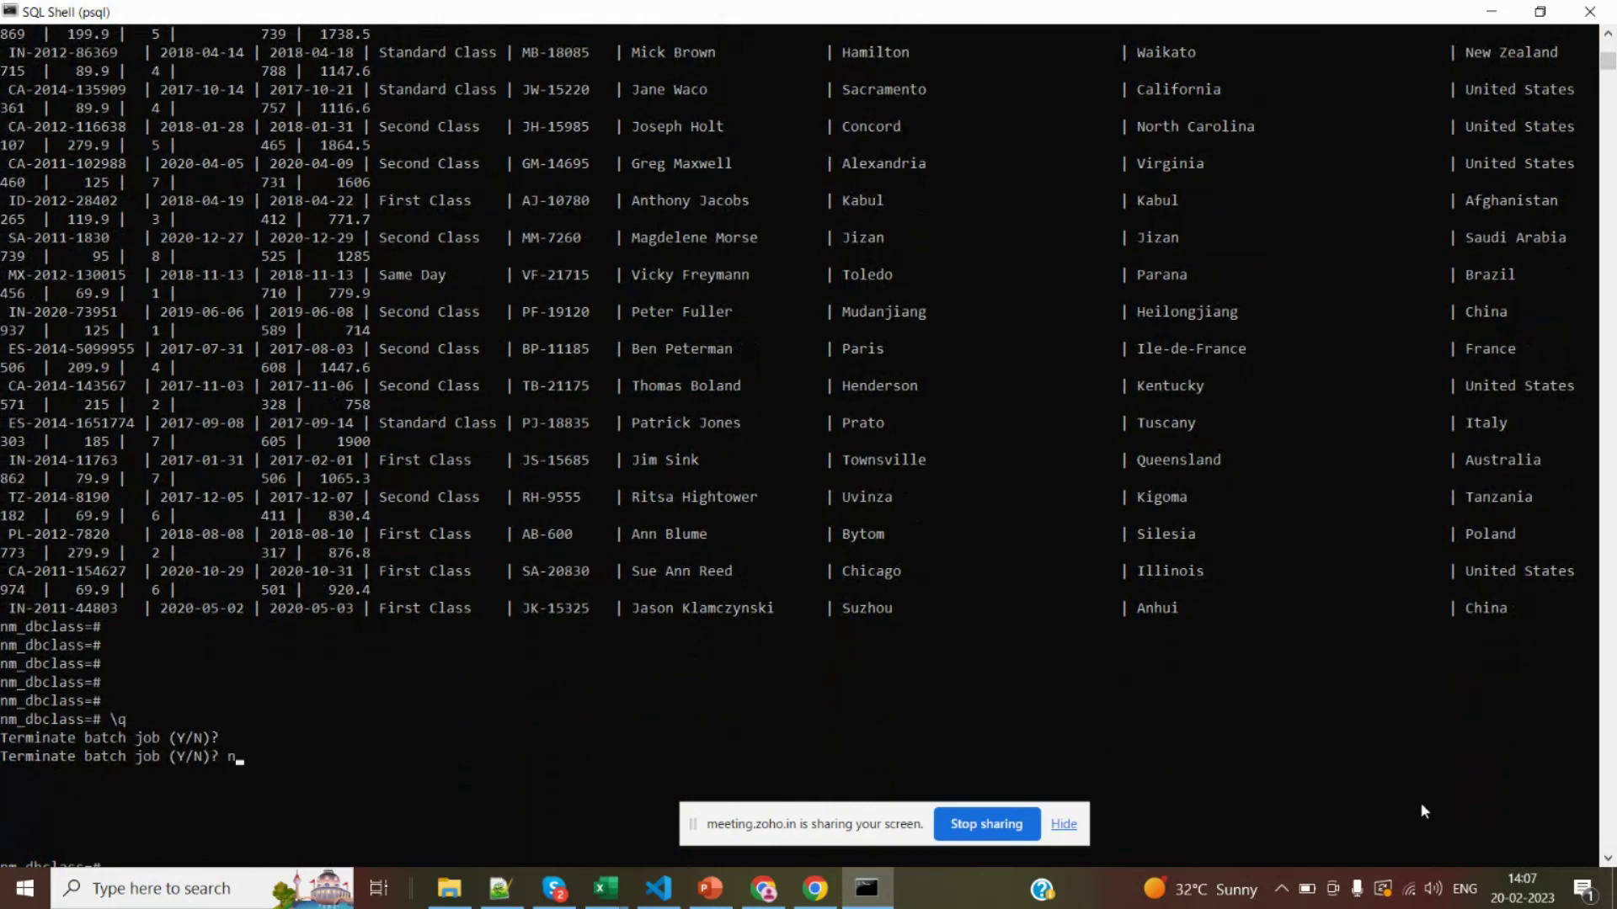
key("Return")
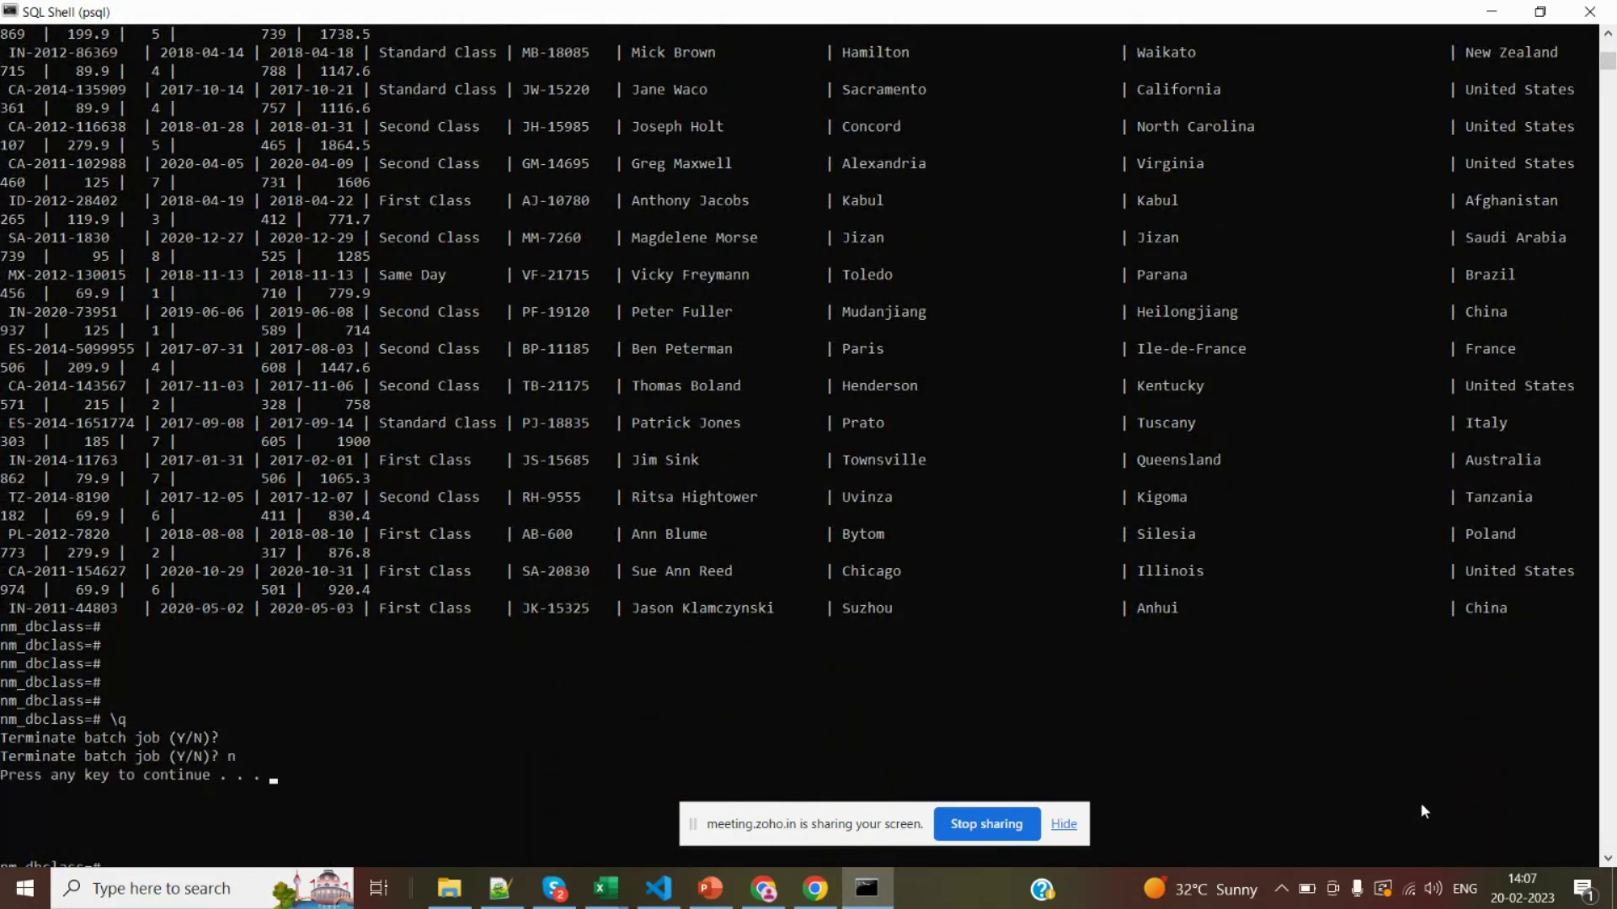
key("Return")
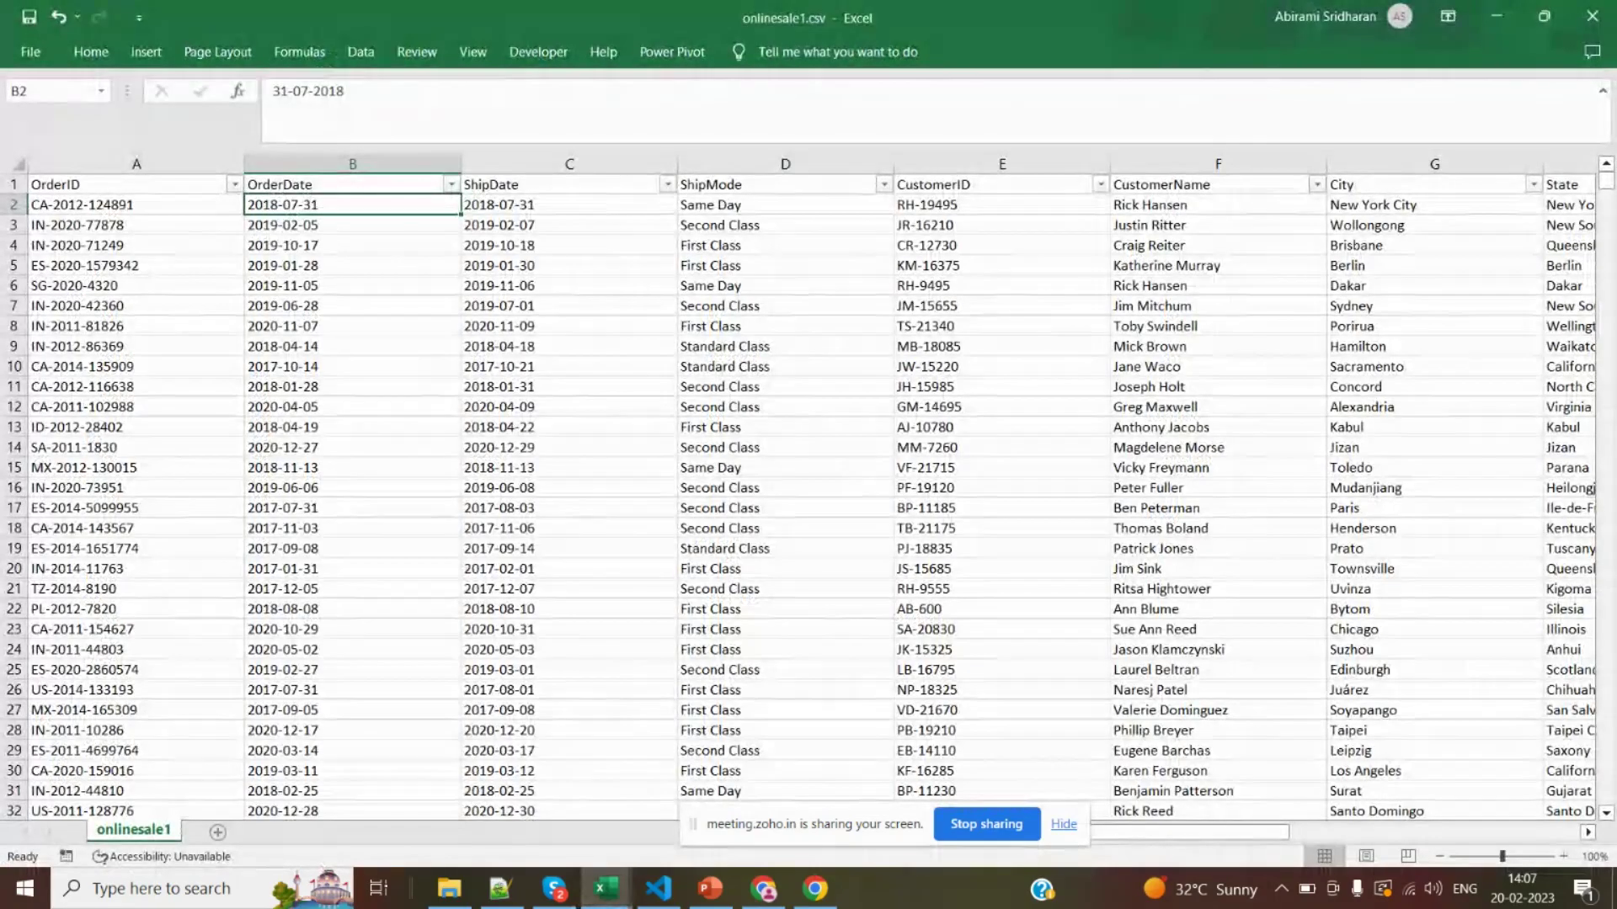
Launch SQL Shell (psql) again and log in with the default server, database, port and username, entering the postgres user's password
left_click(250, 891)
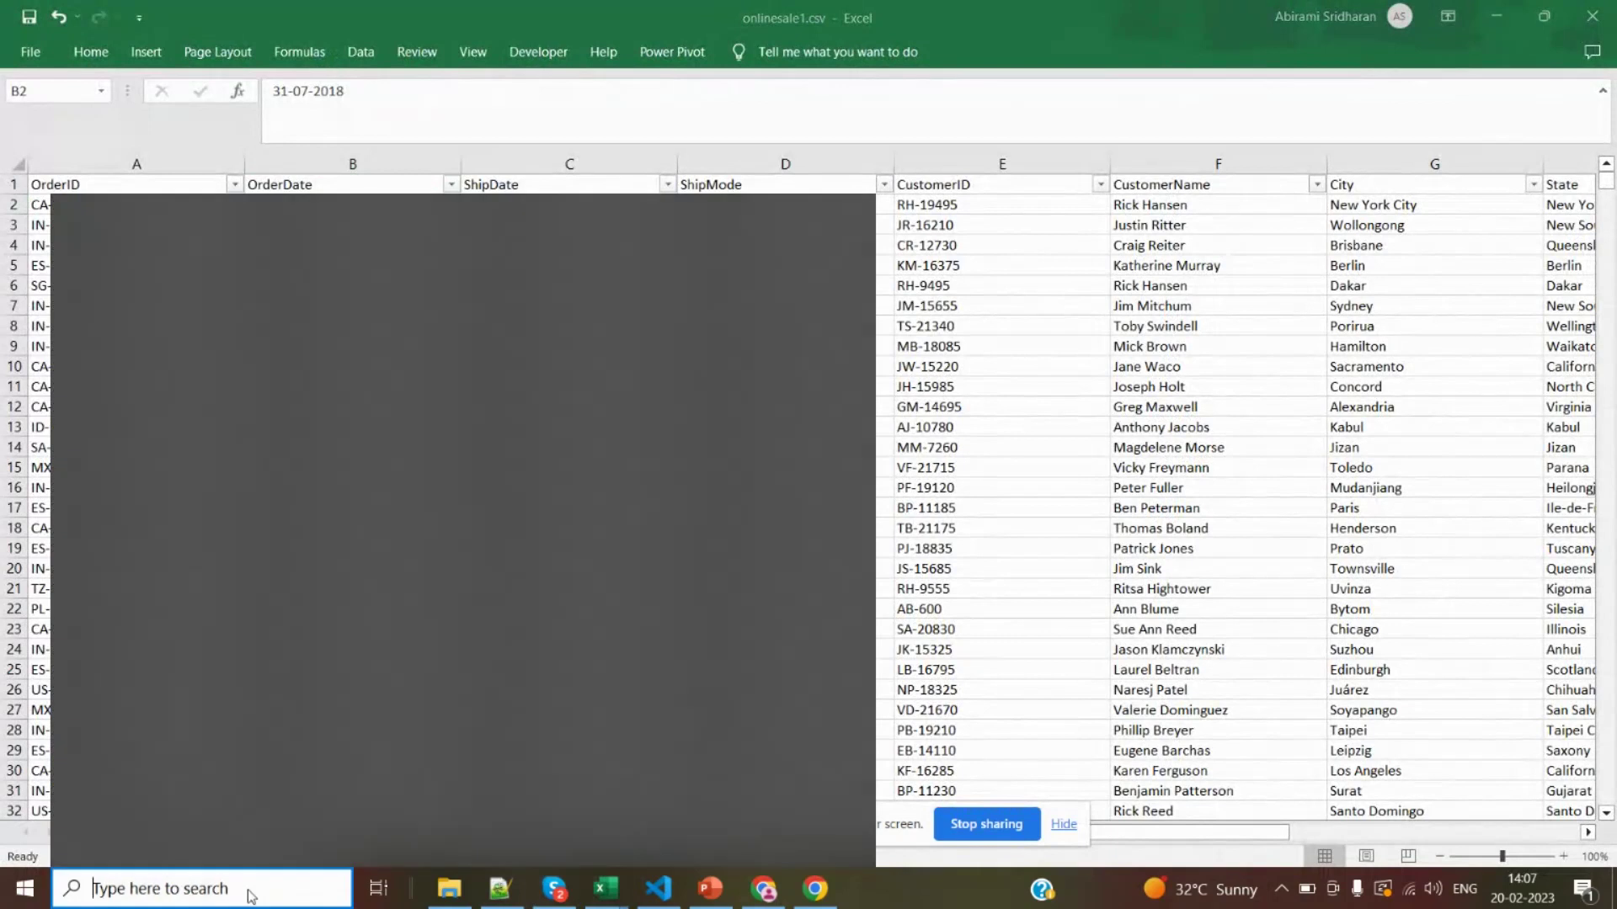
type("ps")
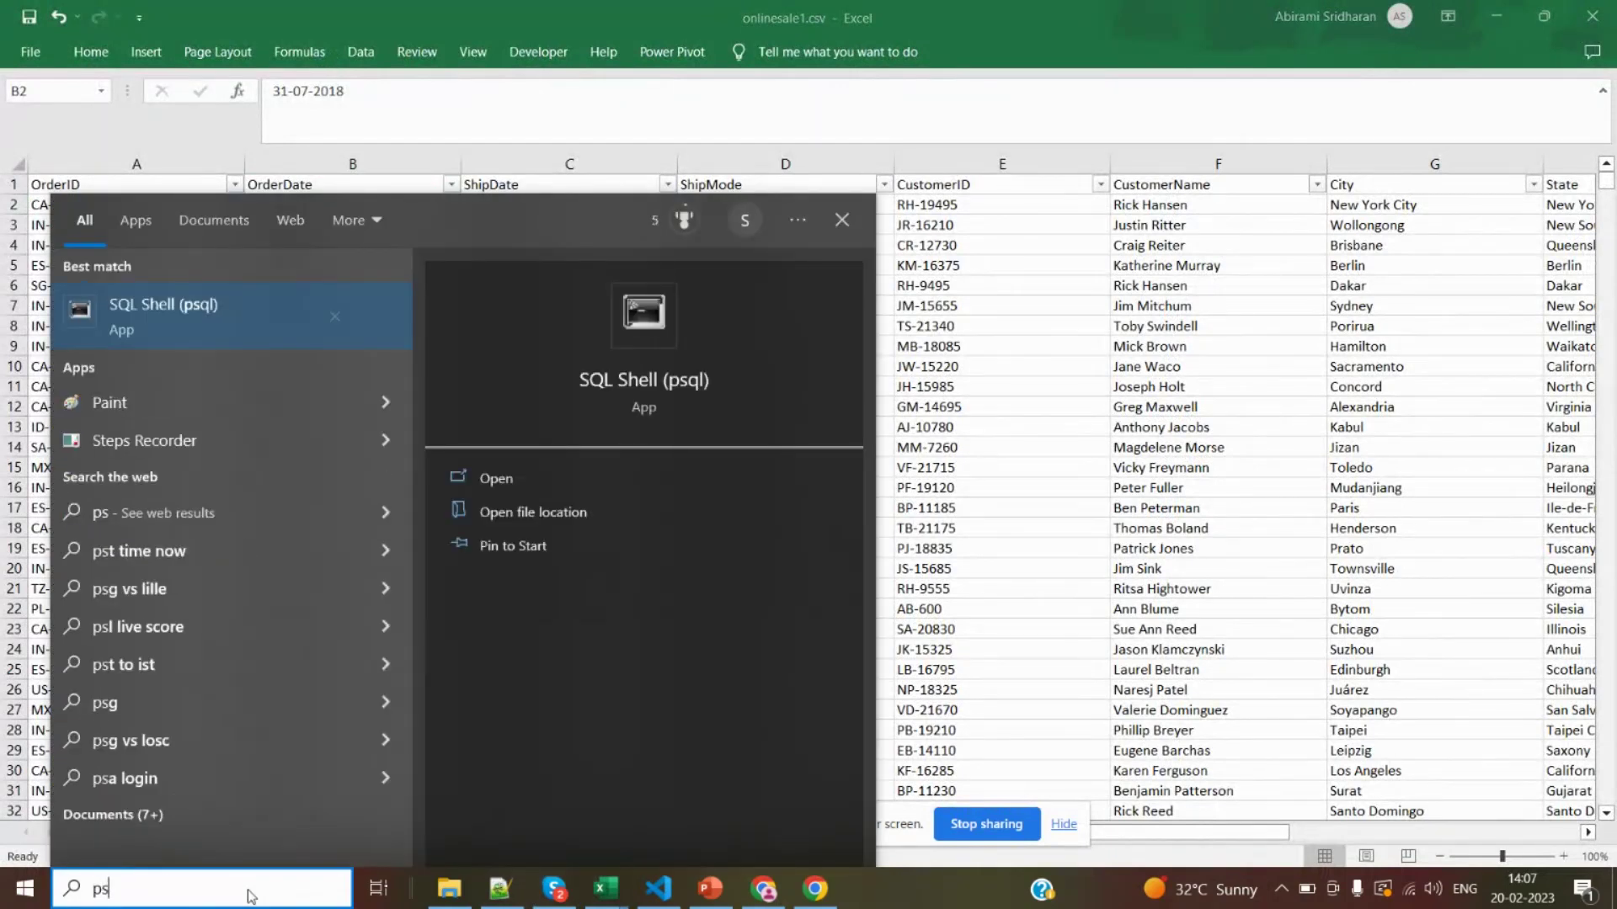
key("Return")
key("Return")
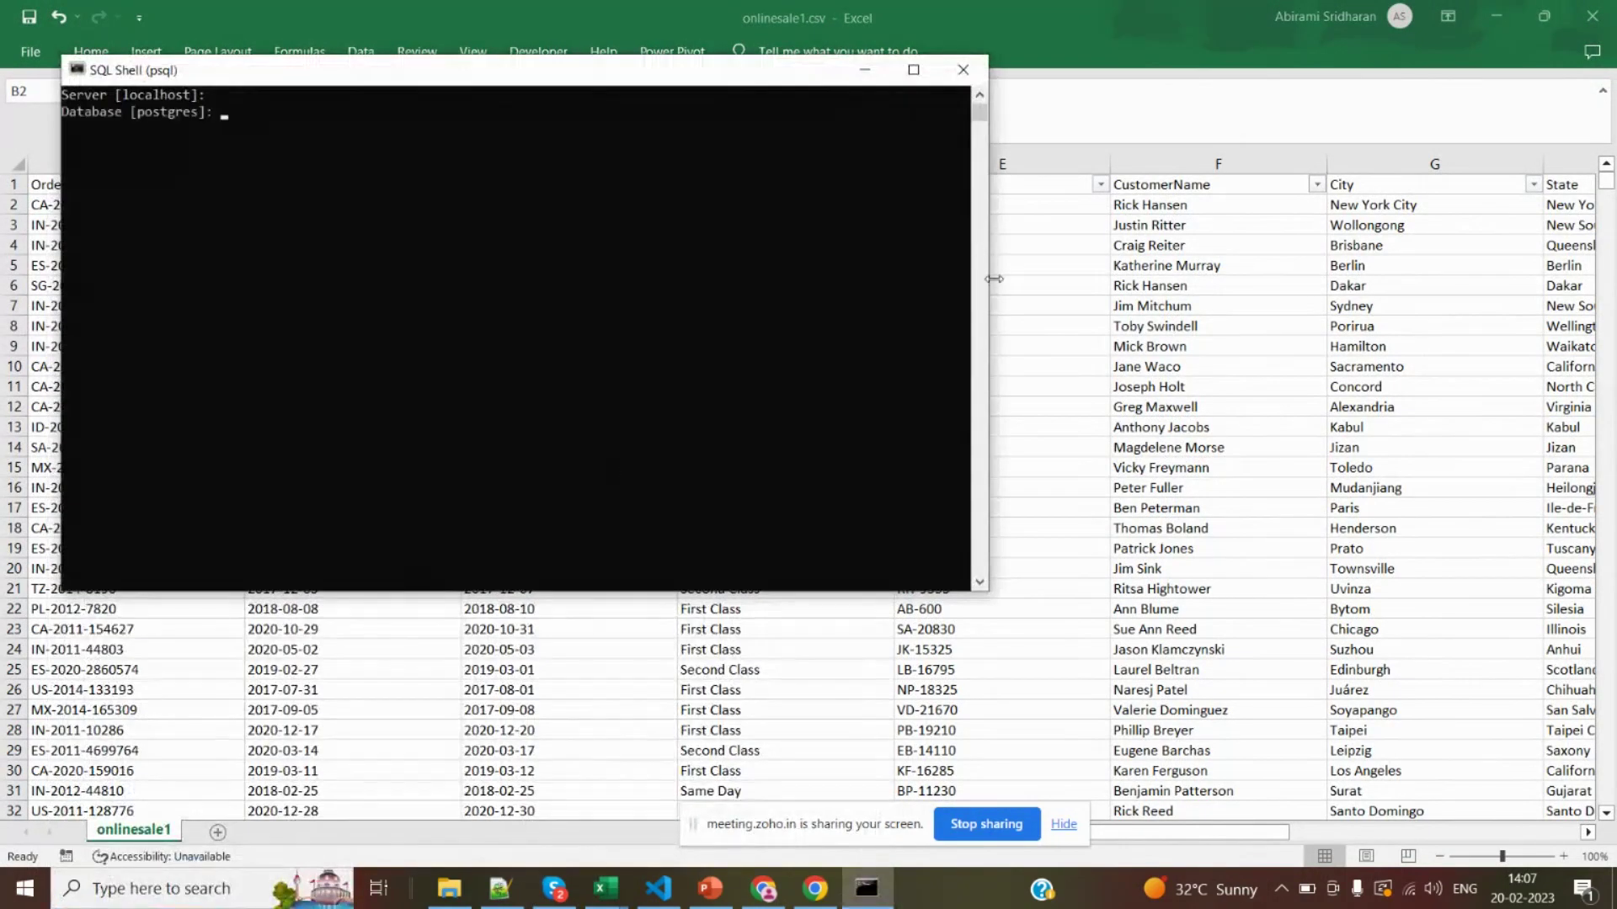
key("Return")
key("Return")
key("Return")
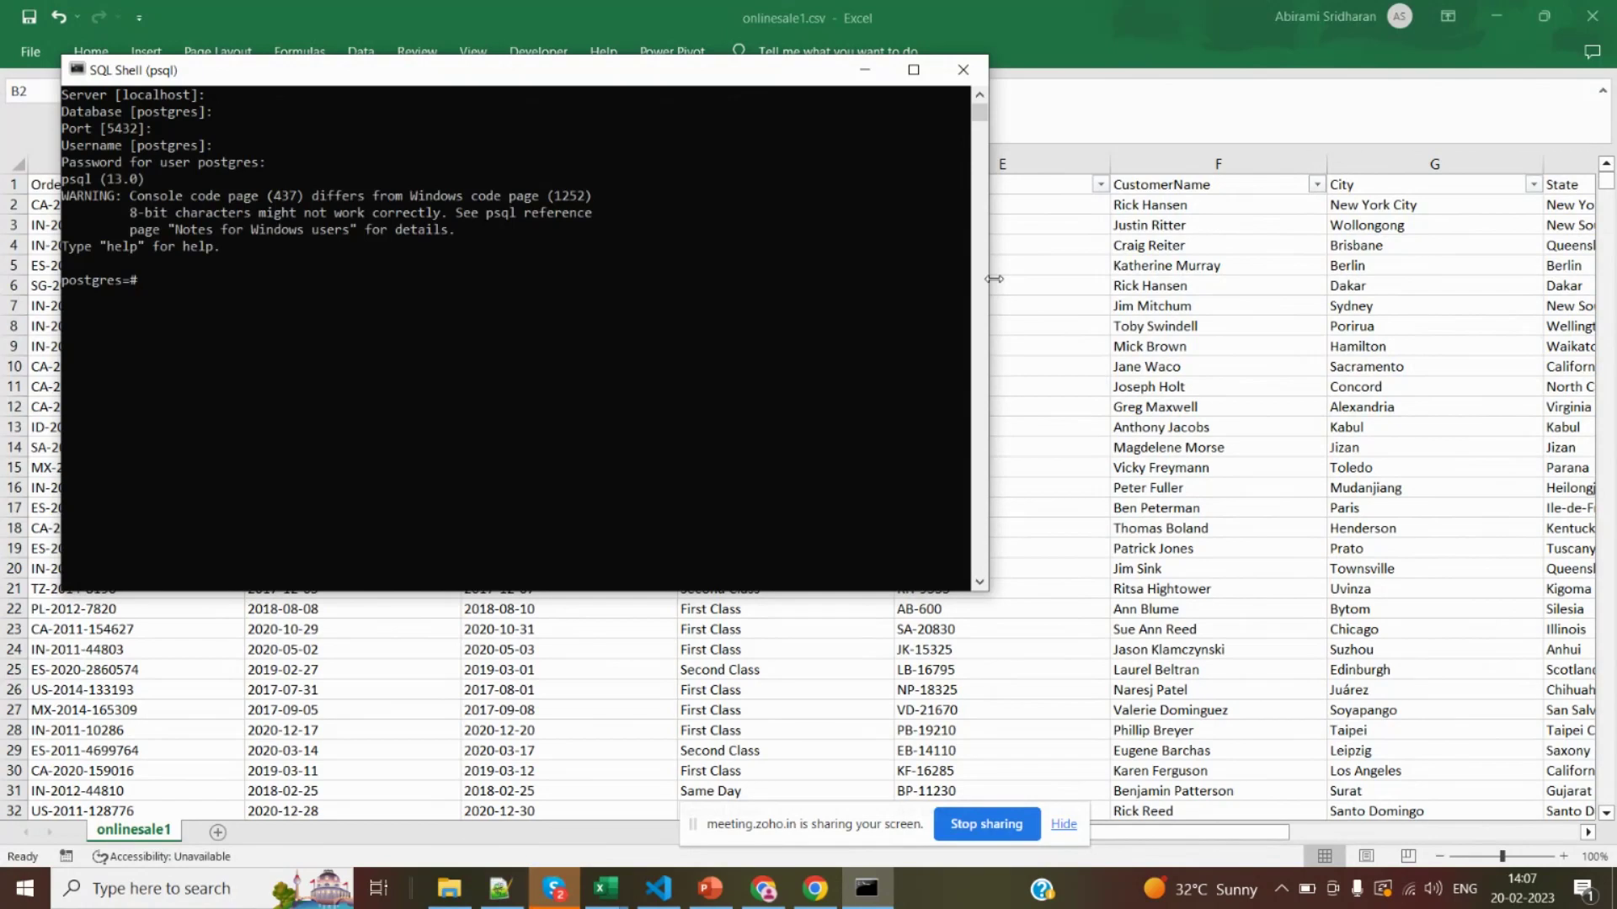
type("\\c n")
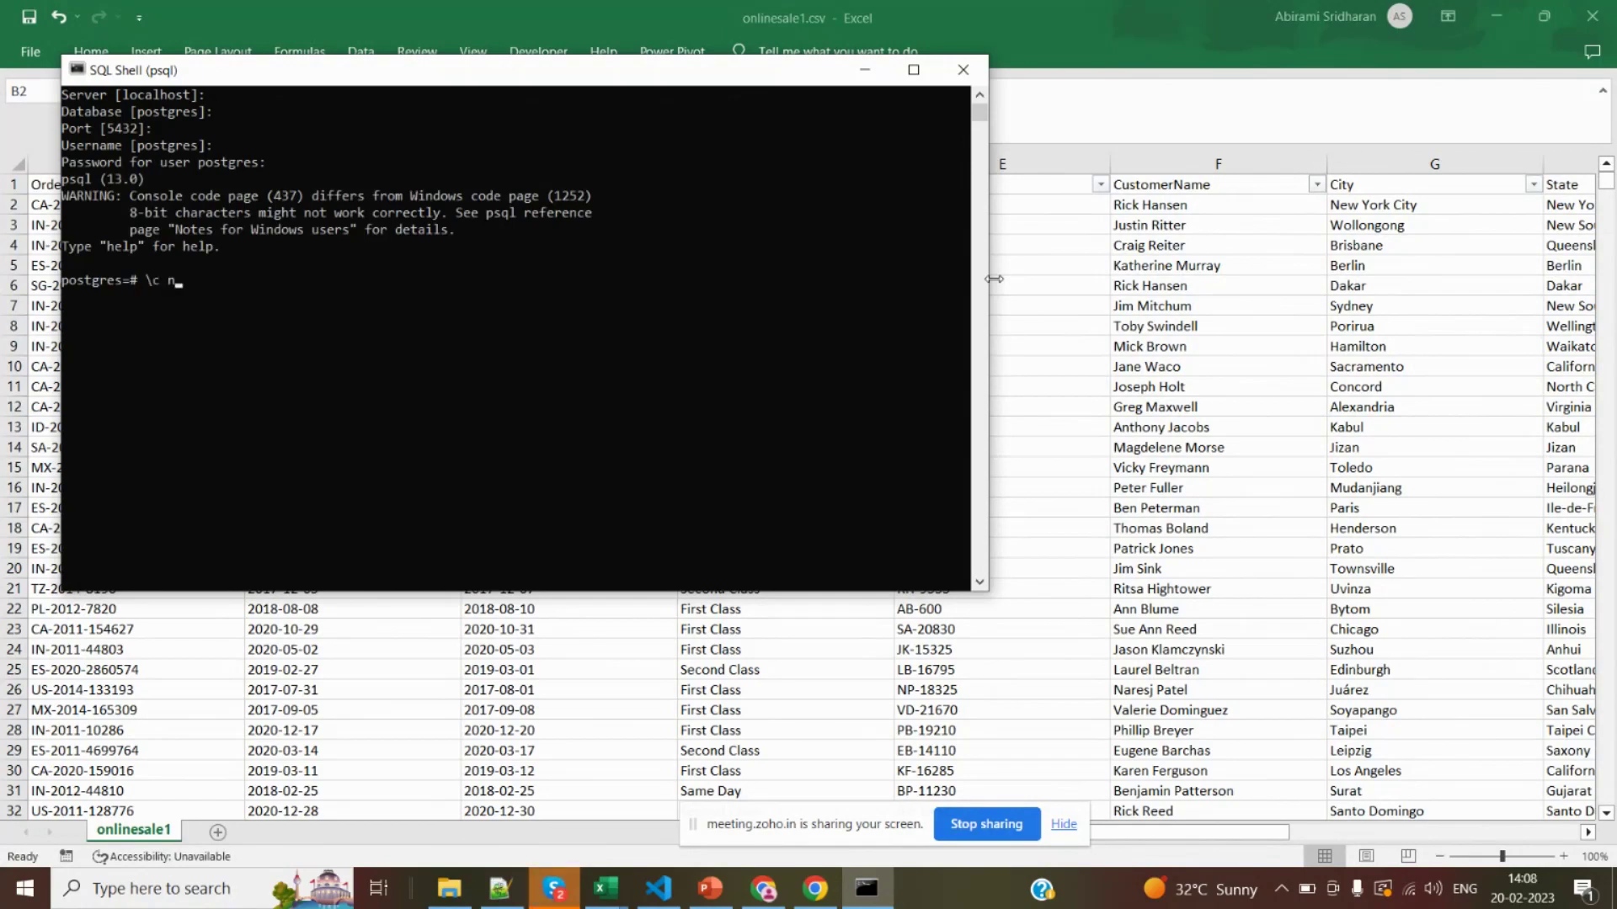
type("m")
key("BackSpace")
key("BackSpace")
key("BackSpace")
key("BackSpace")
key("BackSpace")
List all databases on the server with \l
type("\\c")
key("BackSpace")
type("l")
key("Return")
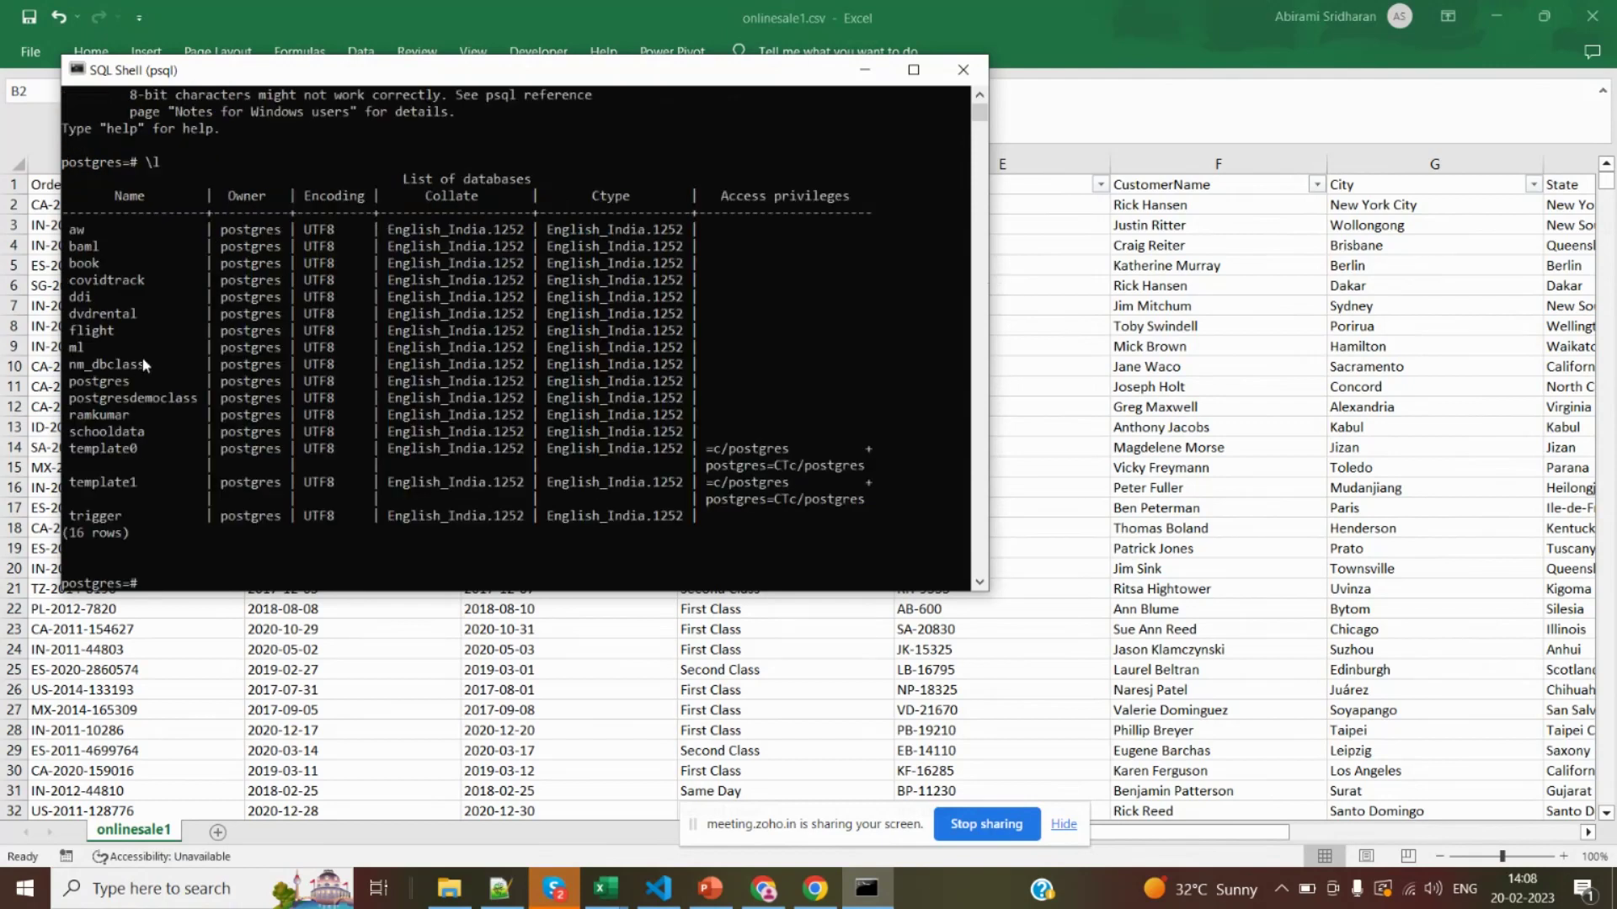
Connect to the nm_dbclass database with \c, copying its name from the database list, and maximize the shell window
left_click_drag(143, 361, 69, 371)
right_click(69, 371)
type("\\c")
right_click(69, 371)
key("Return")
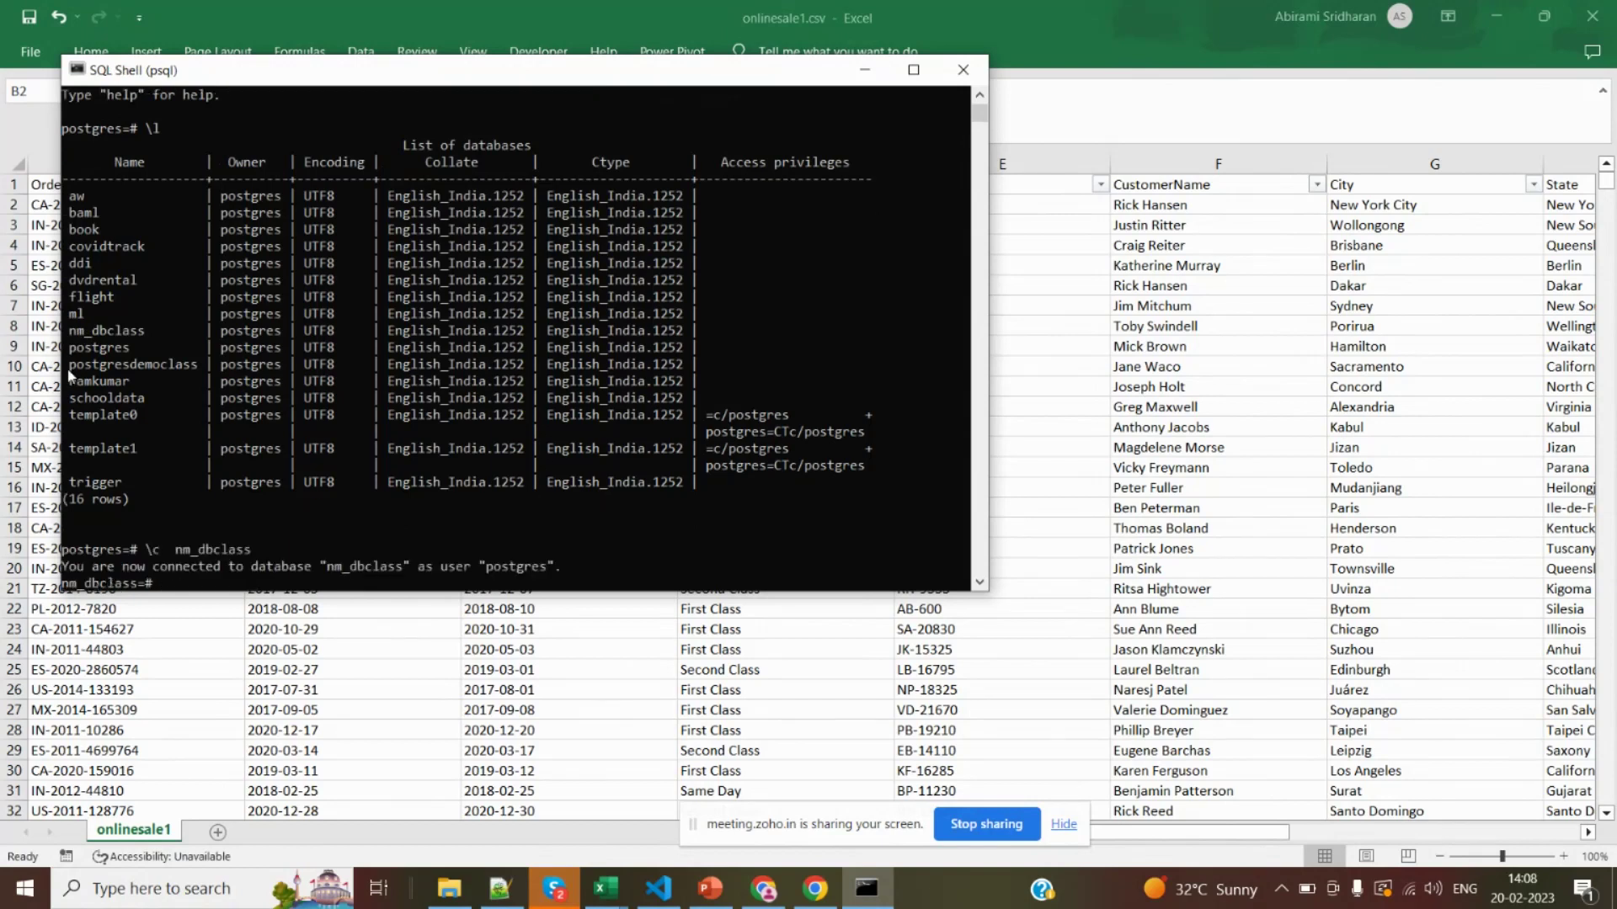
left_click(920, 79)
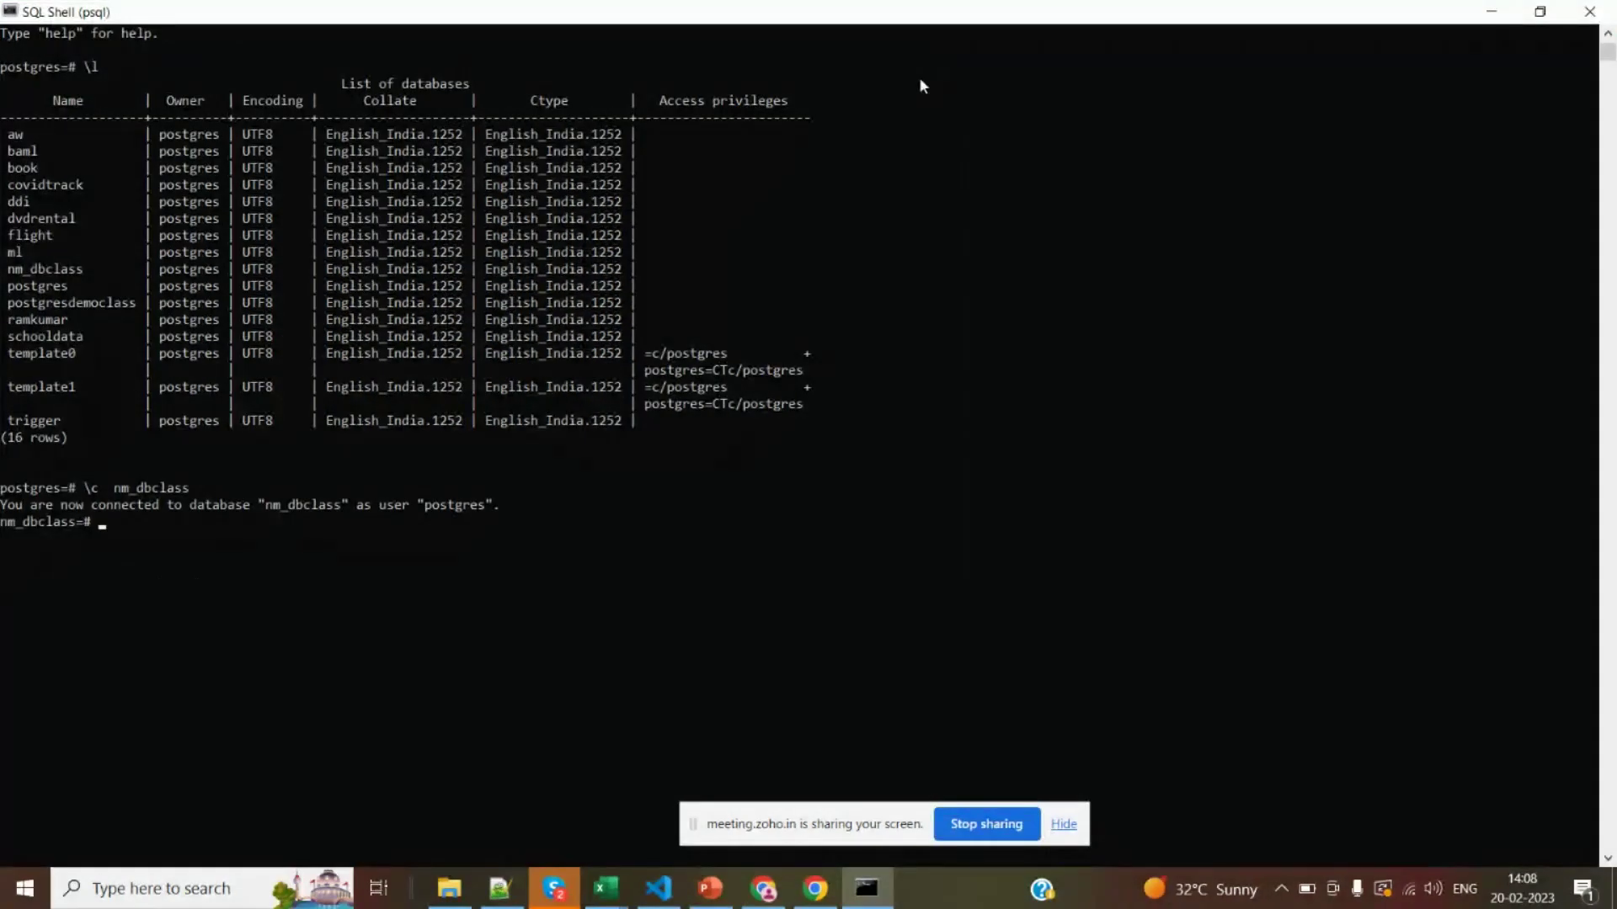
List the tables of the nm_dbclass database with \d
type("\\l")
key("BackSpace")
key("BackSpace")
type("\\d")
key("Return")
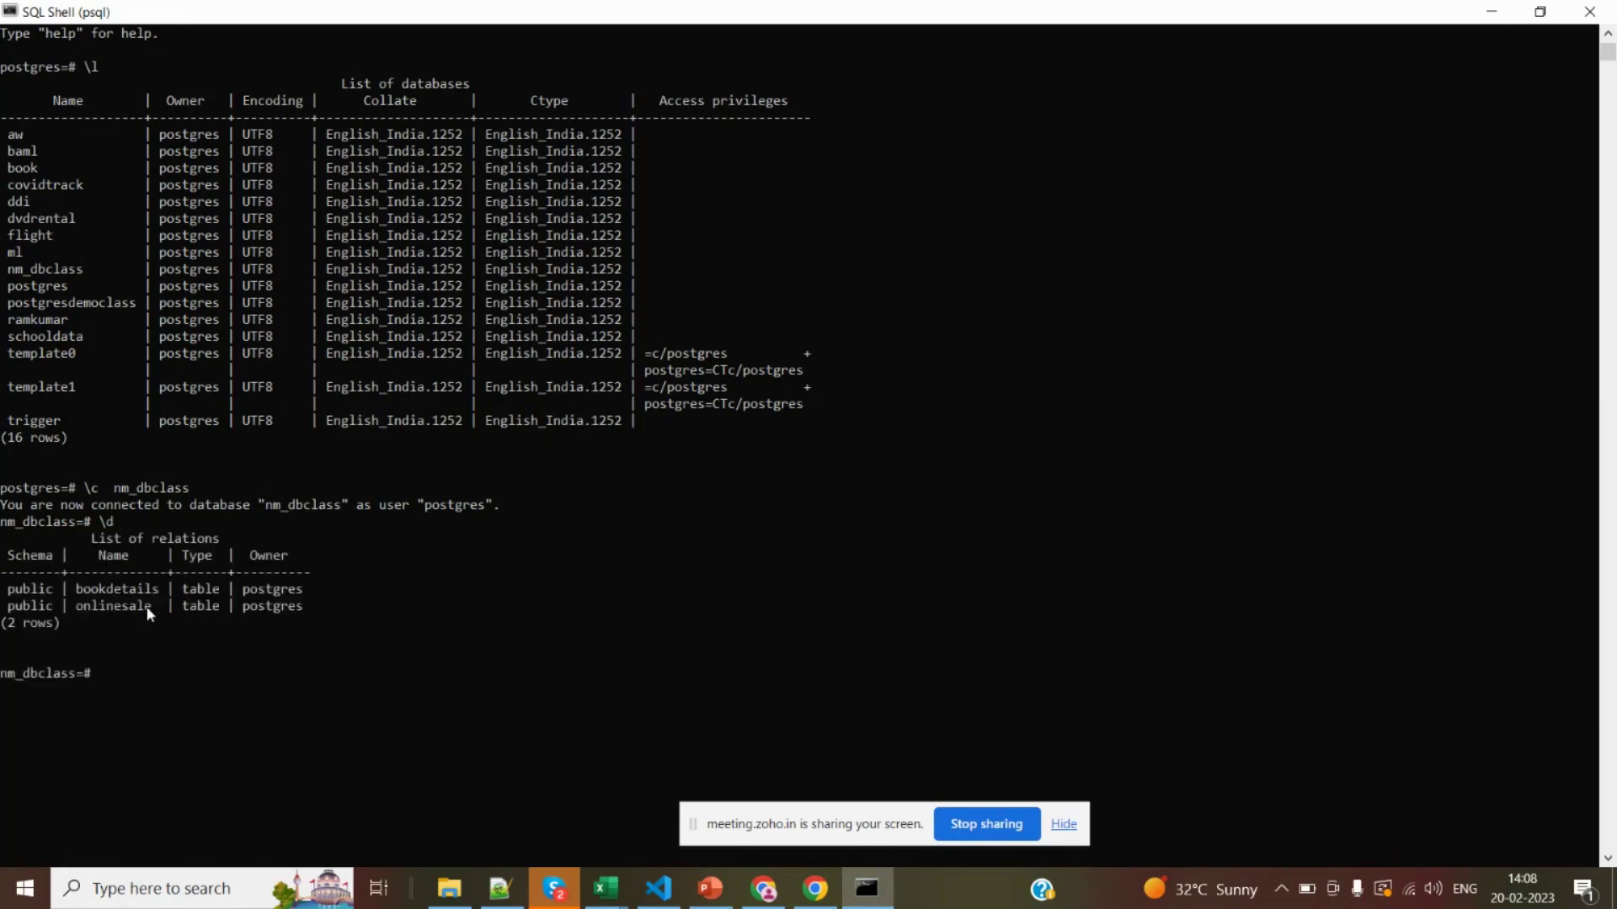
Query the first five rows of the table with select * from onlinesale limit 5;
type("select * from onlinesale limit ")
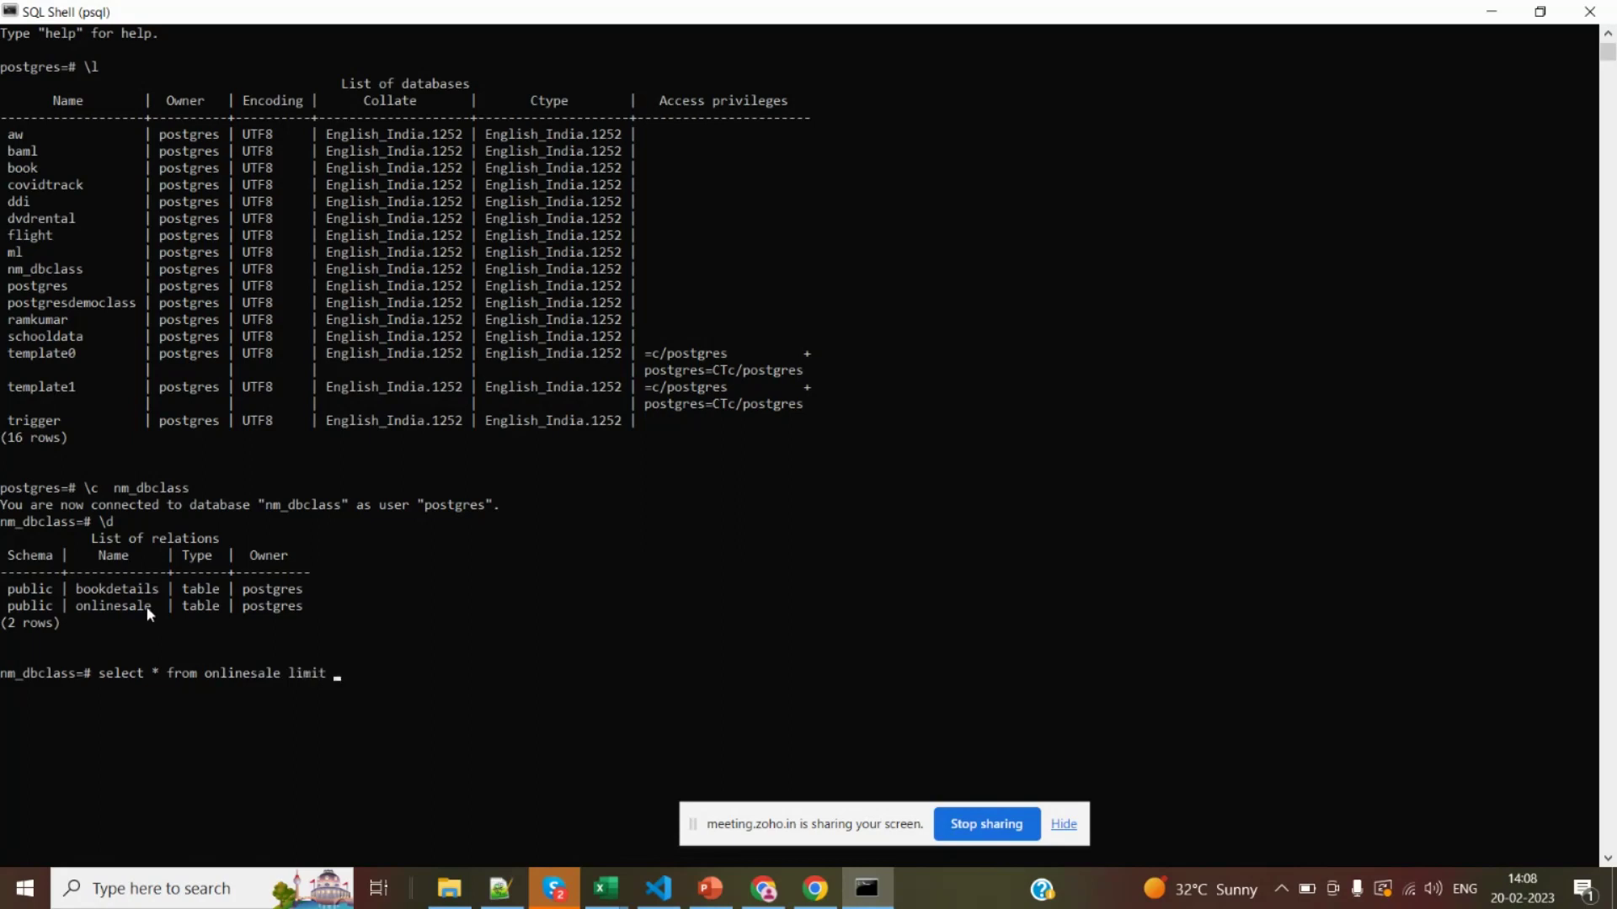
type("5;")
key("Return")
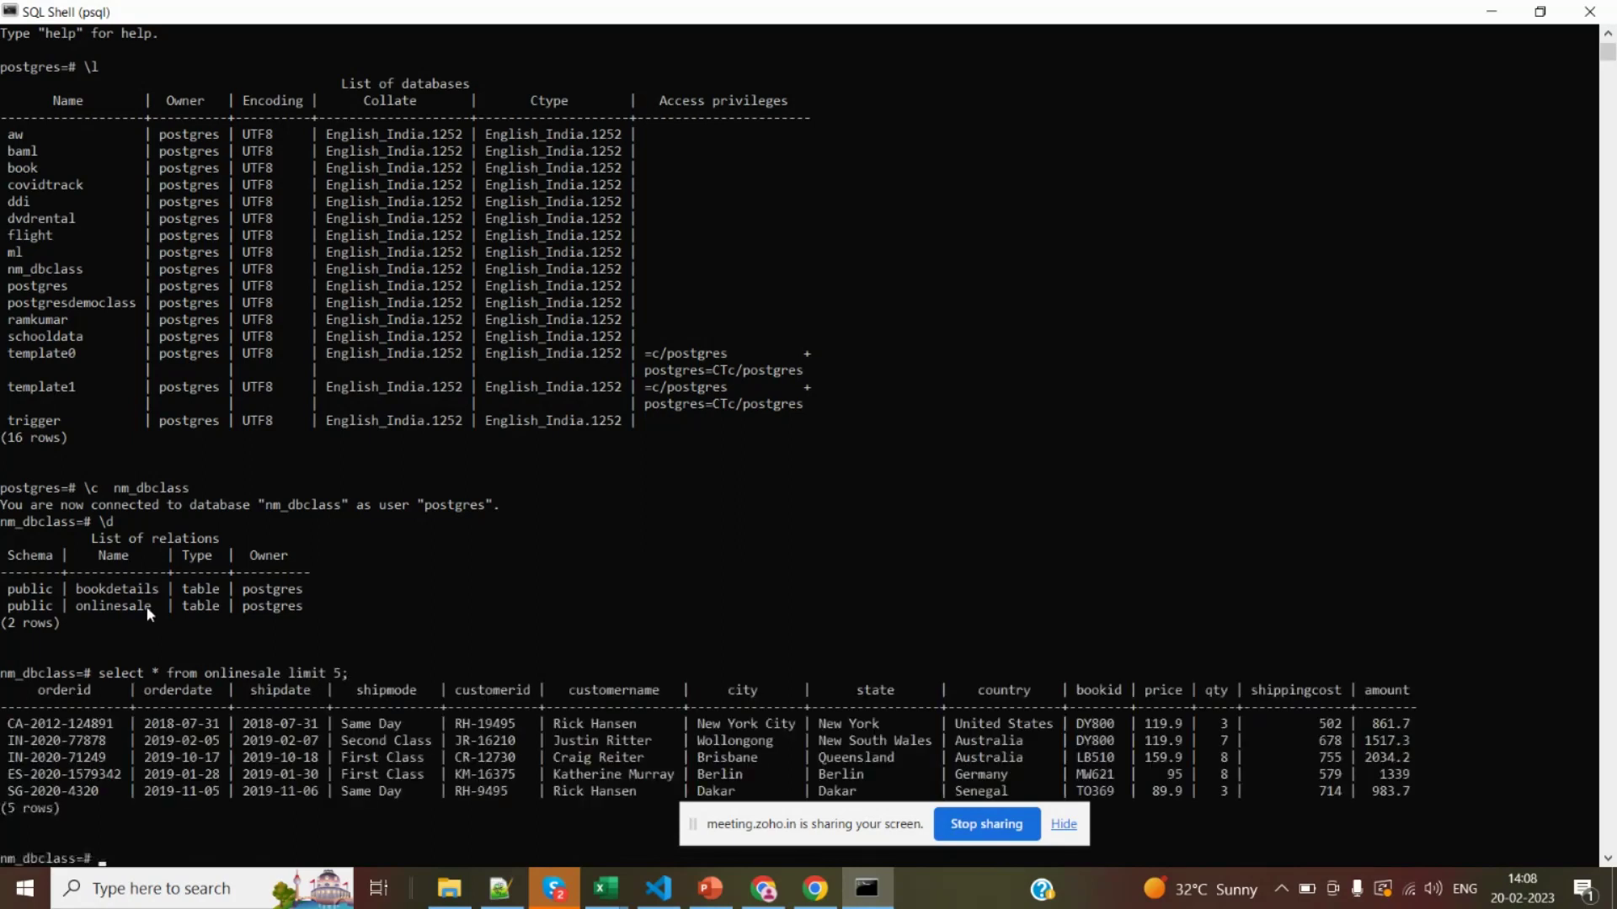
Compare the five returned onlinesale rows with the first data rows of onlinesale1.csv in Excel
left_click(1608, 860)
left_click(1608, 860)
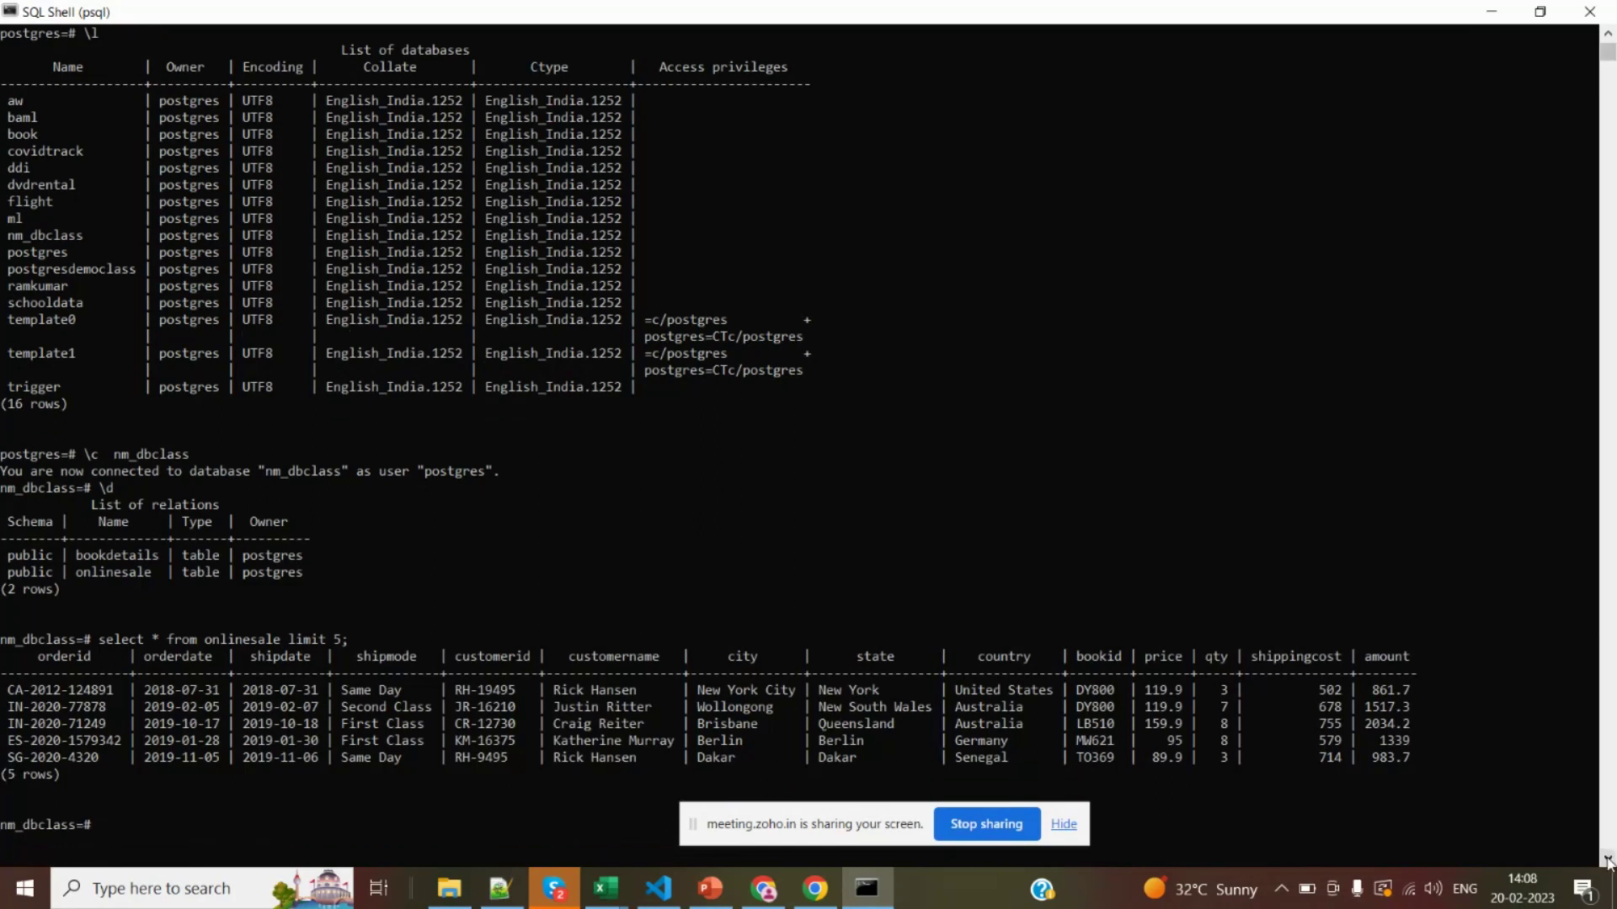
left_click(1404, 761)
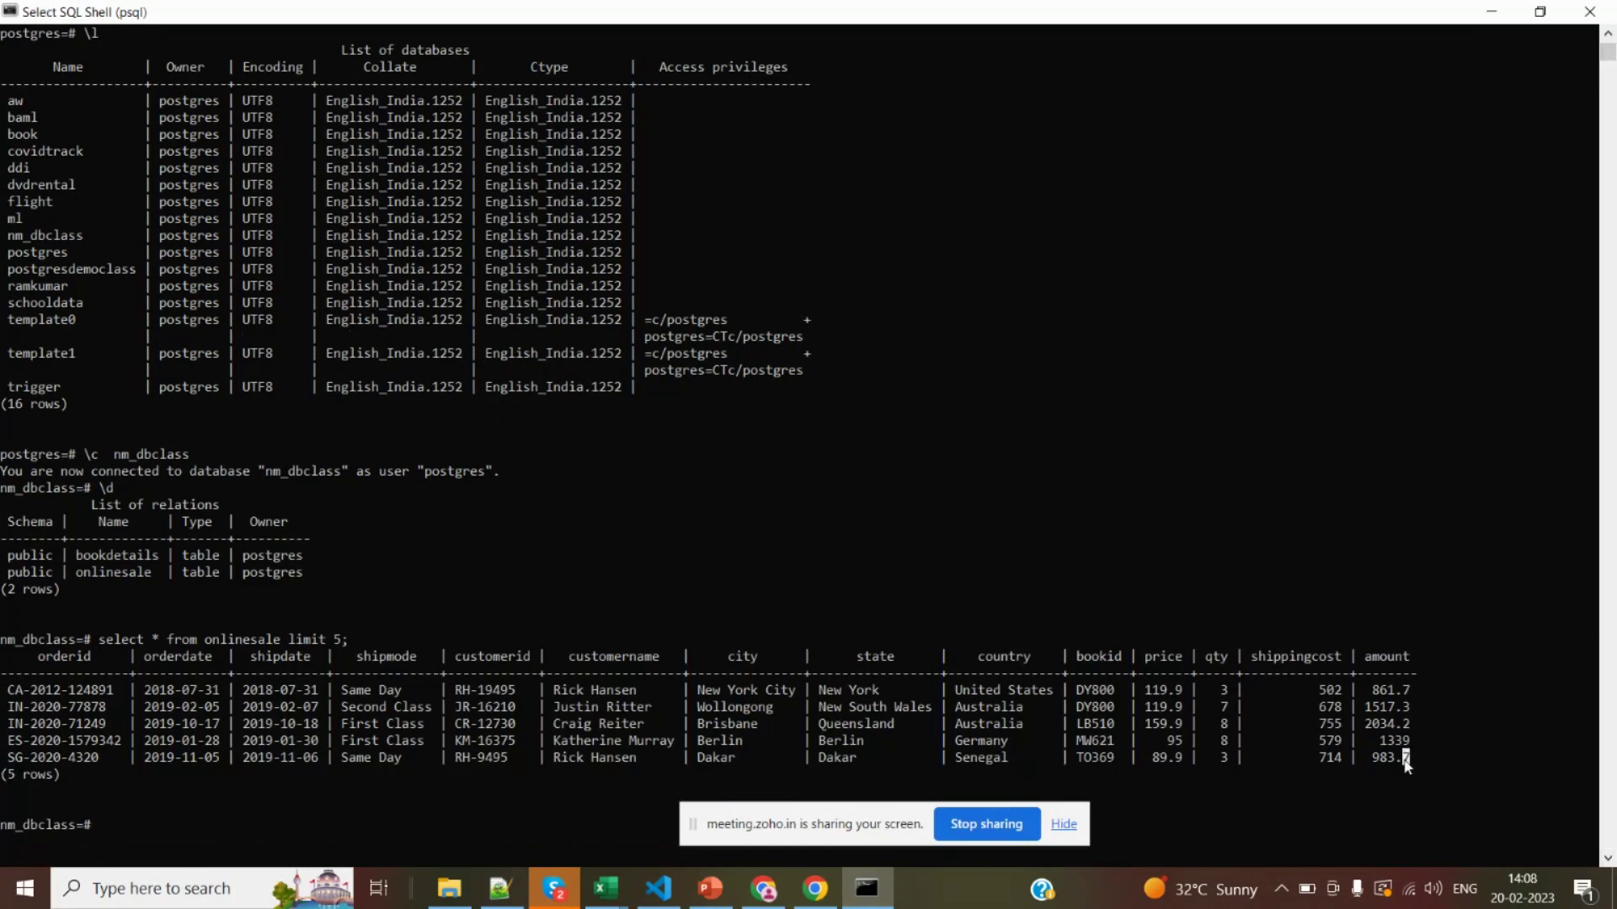
left_click_drag(1404, 761, 4, 690)
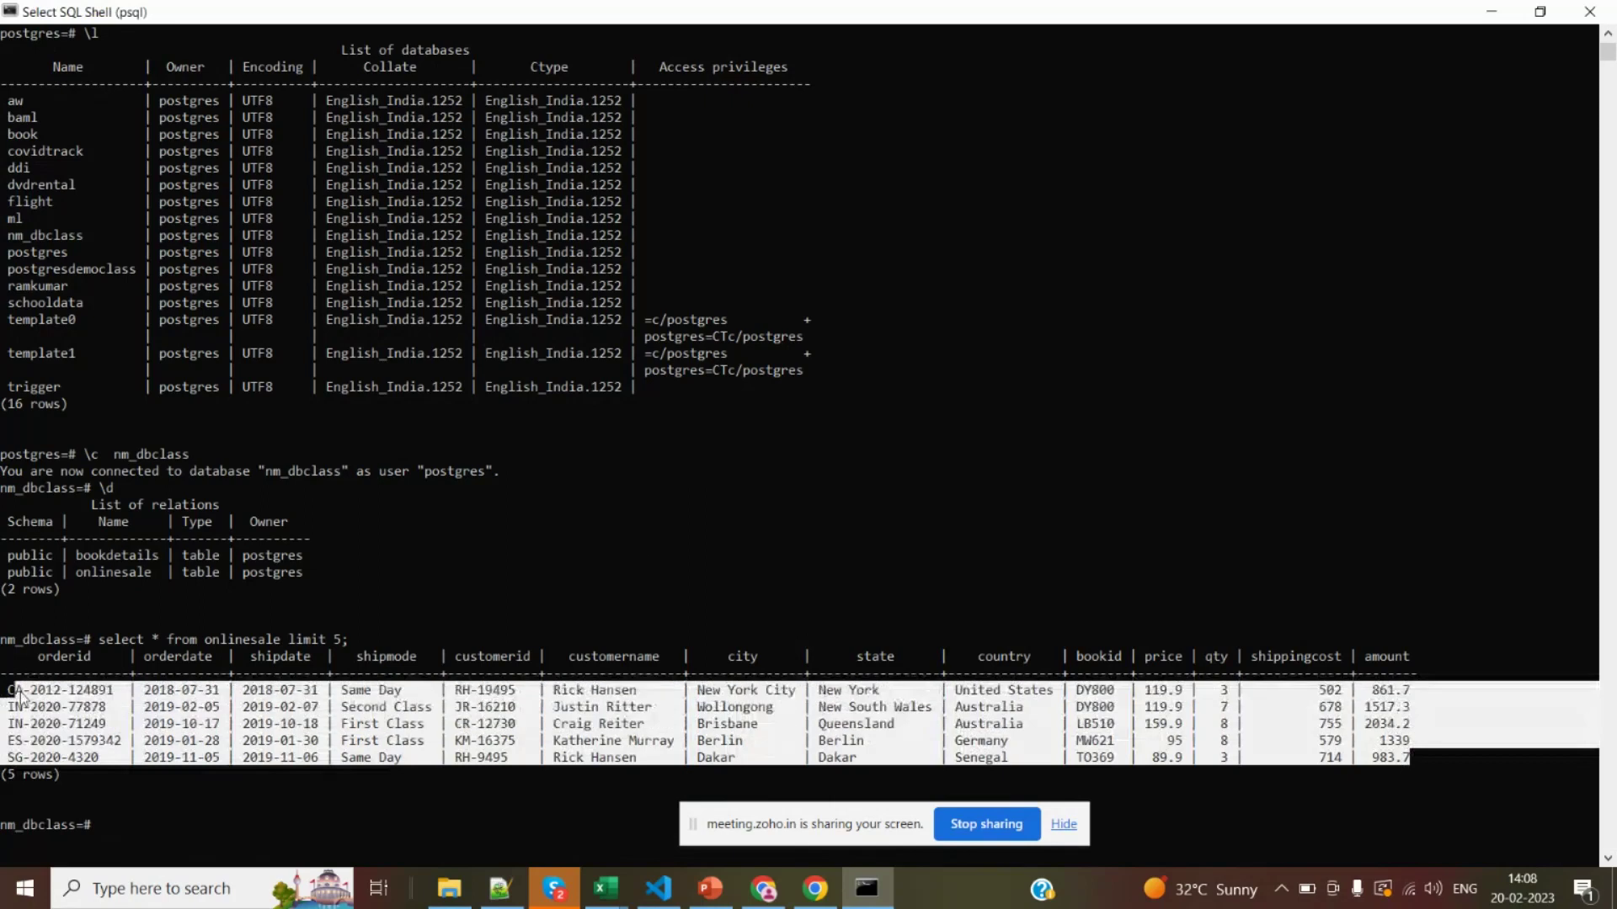
left_click(122, 722)
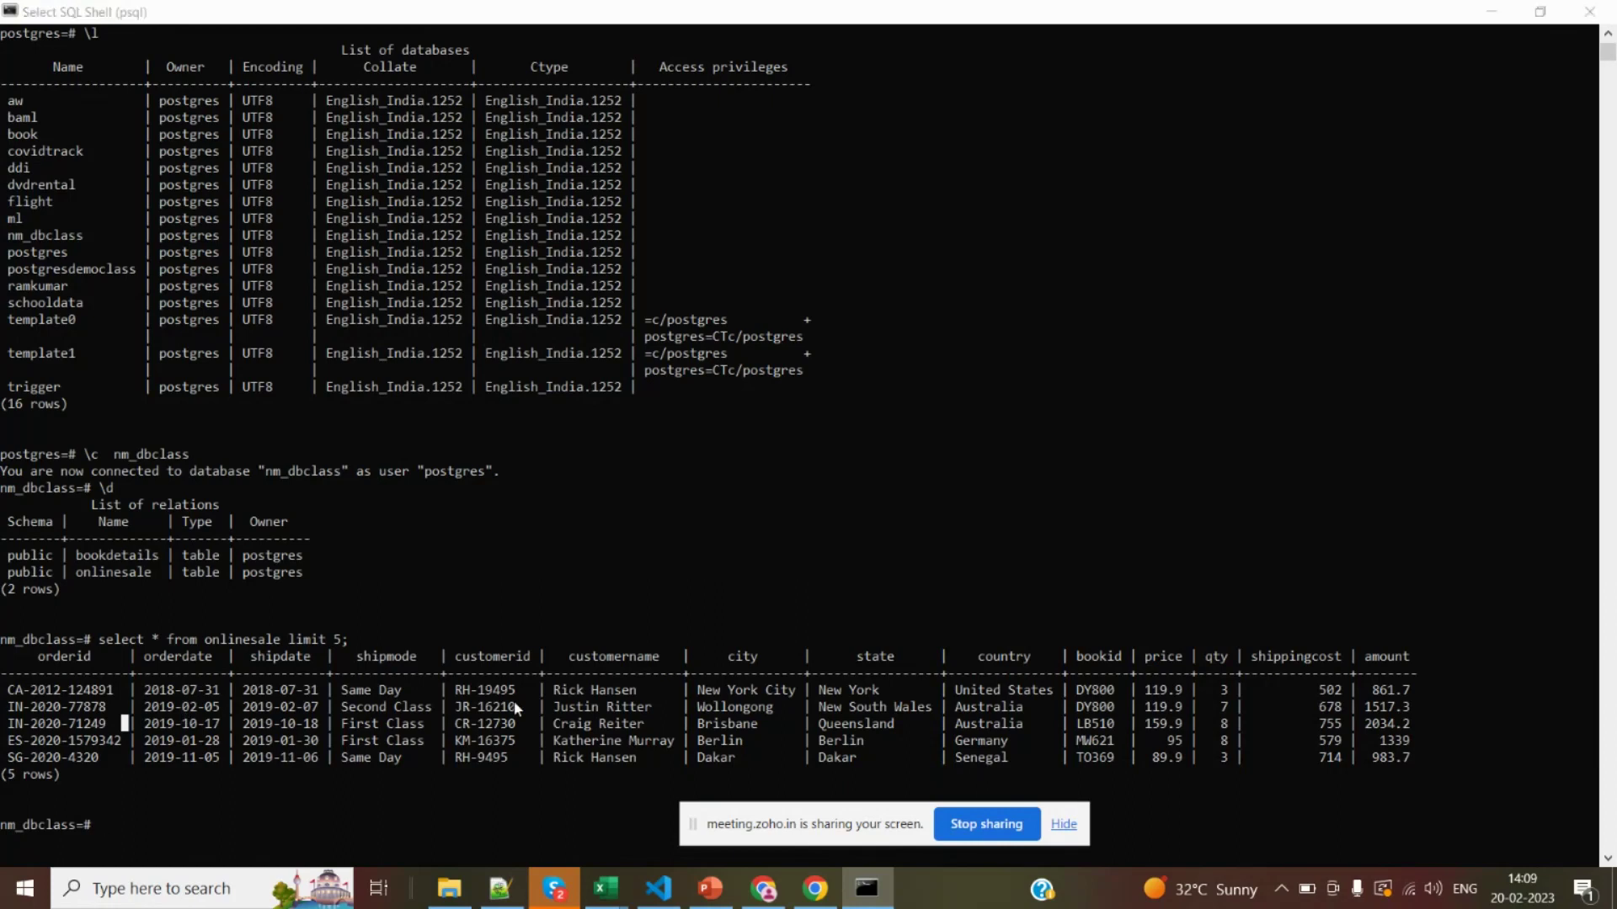
key("alt+Tab")
double_click(553, 346)
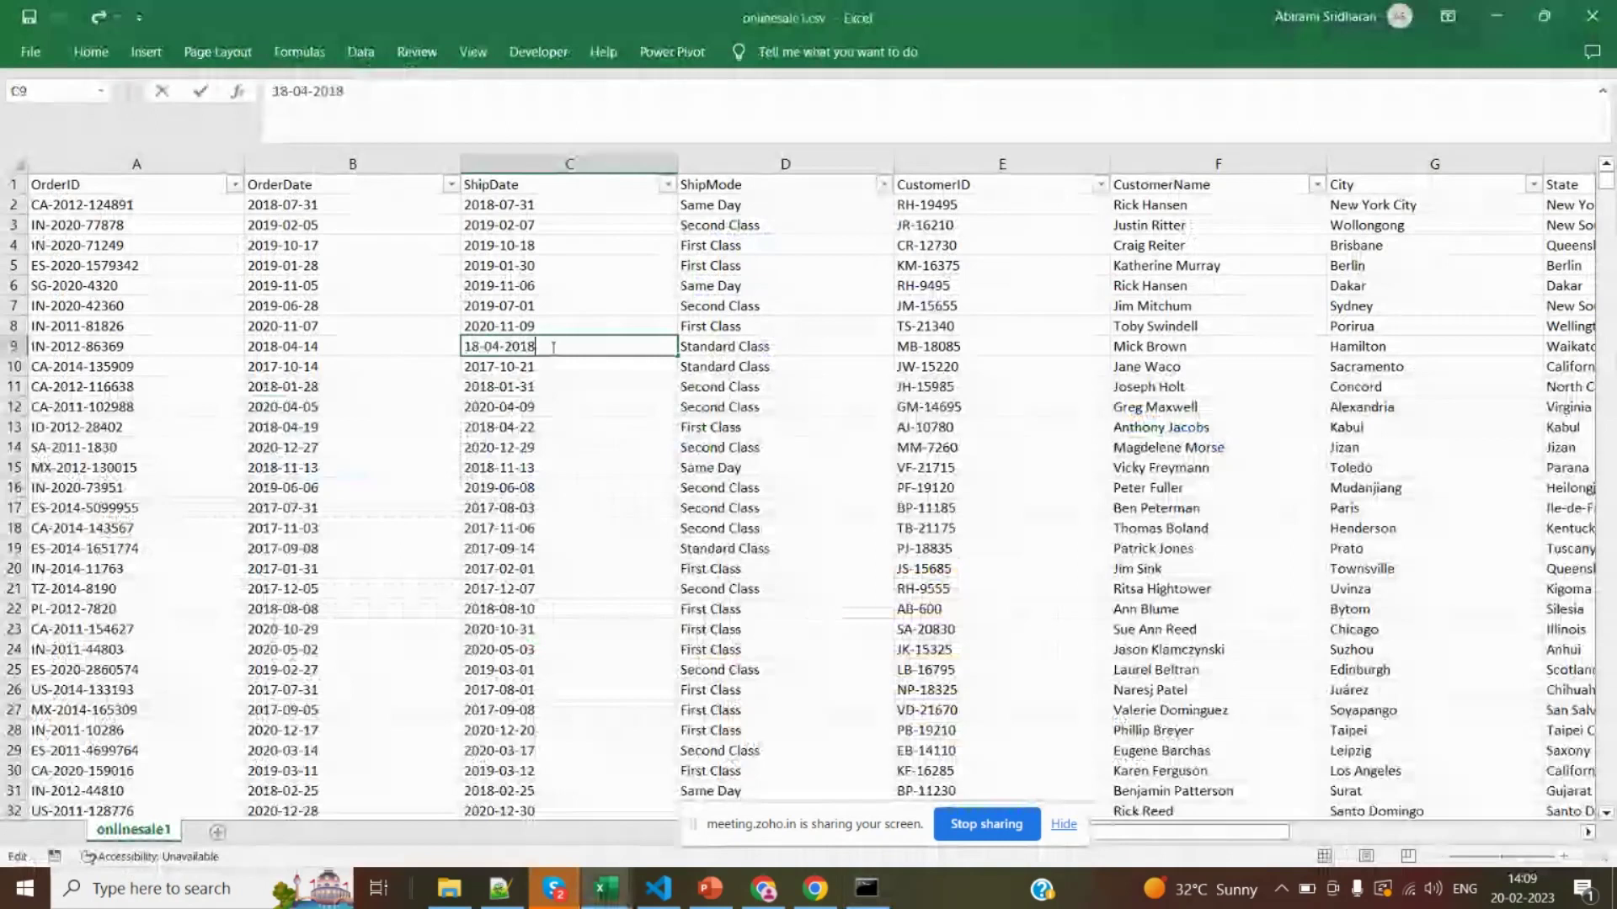
key("alt+Tab")
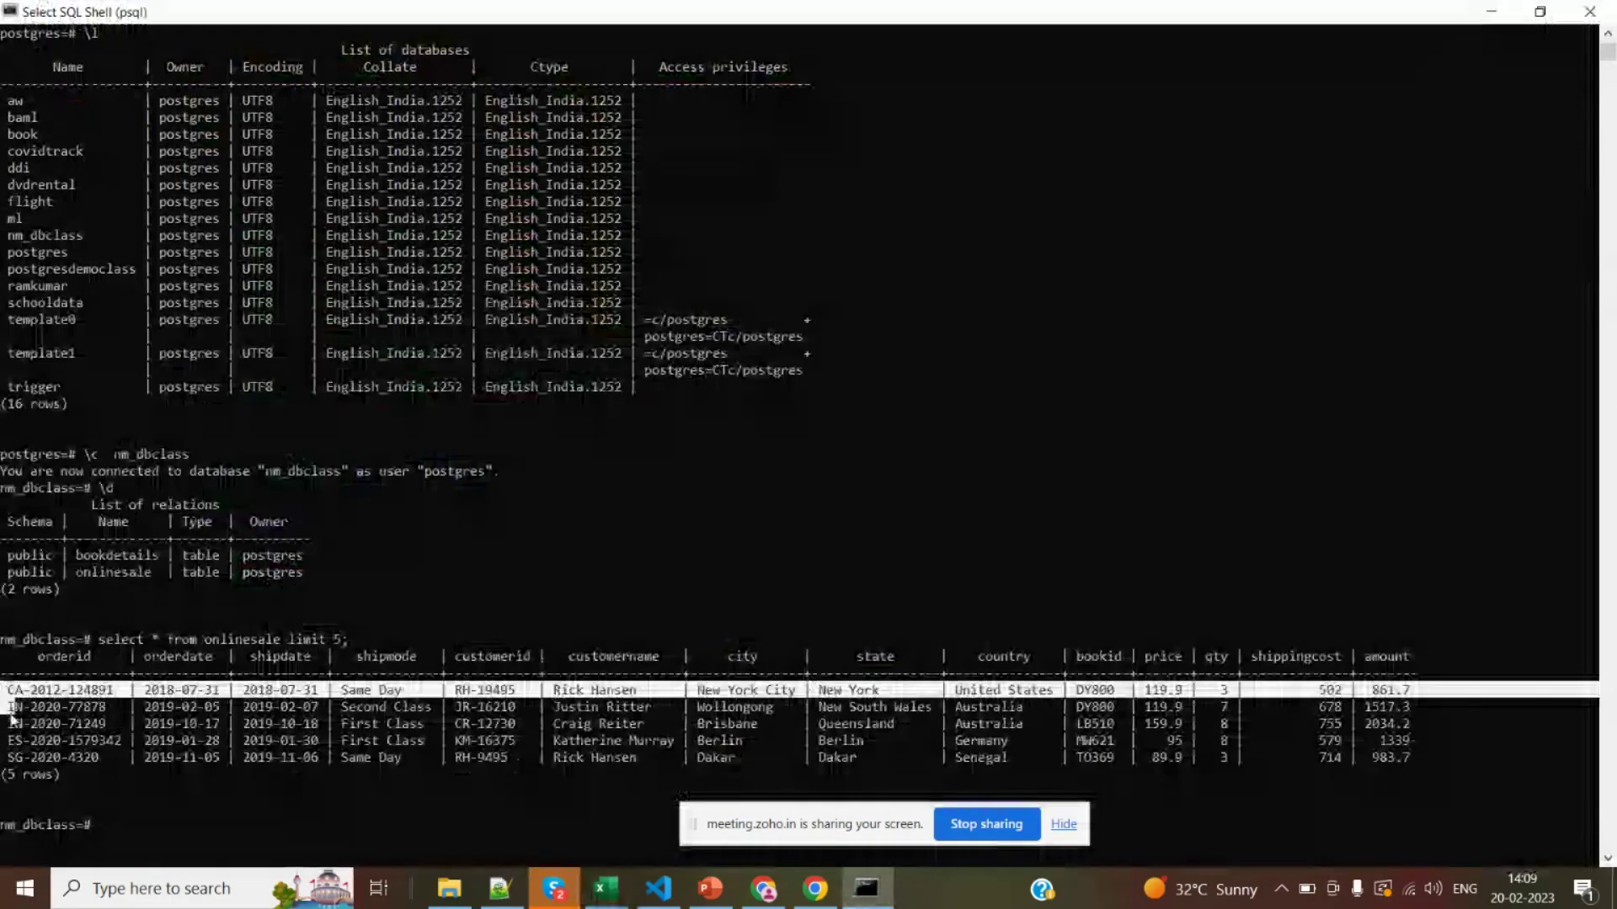
left_click_drag(12, 716, 8, 783)
left_click(88, 792)
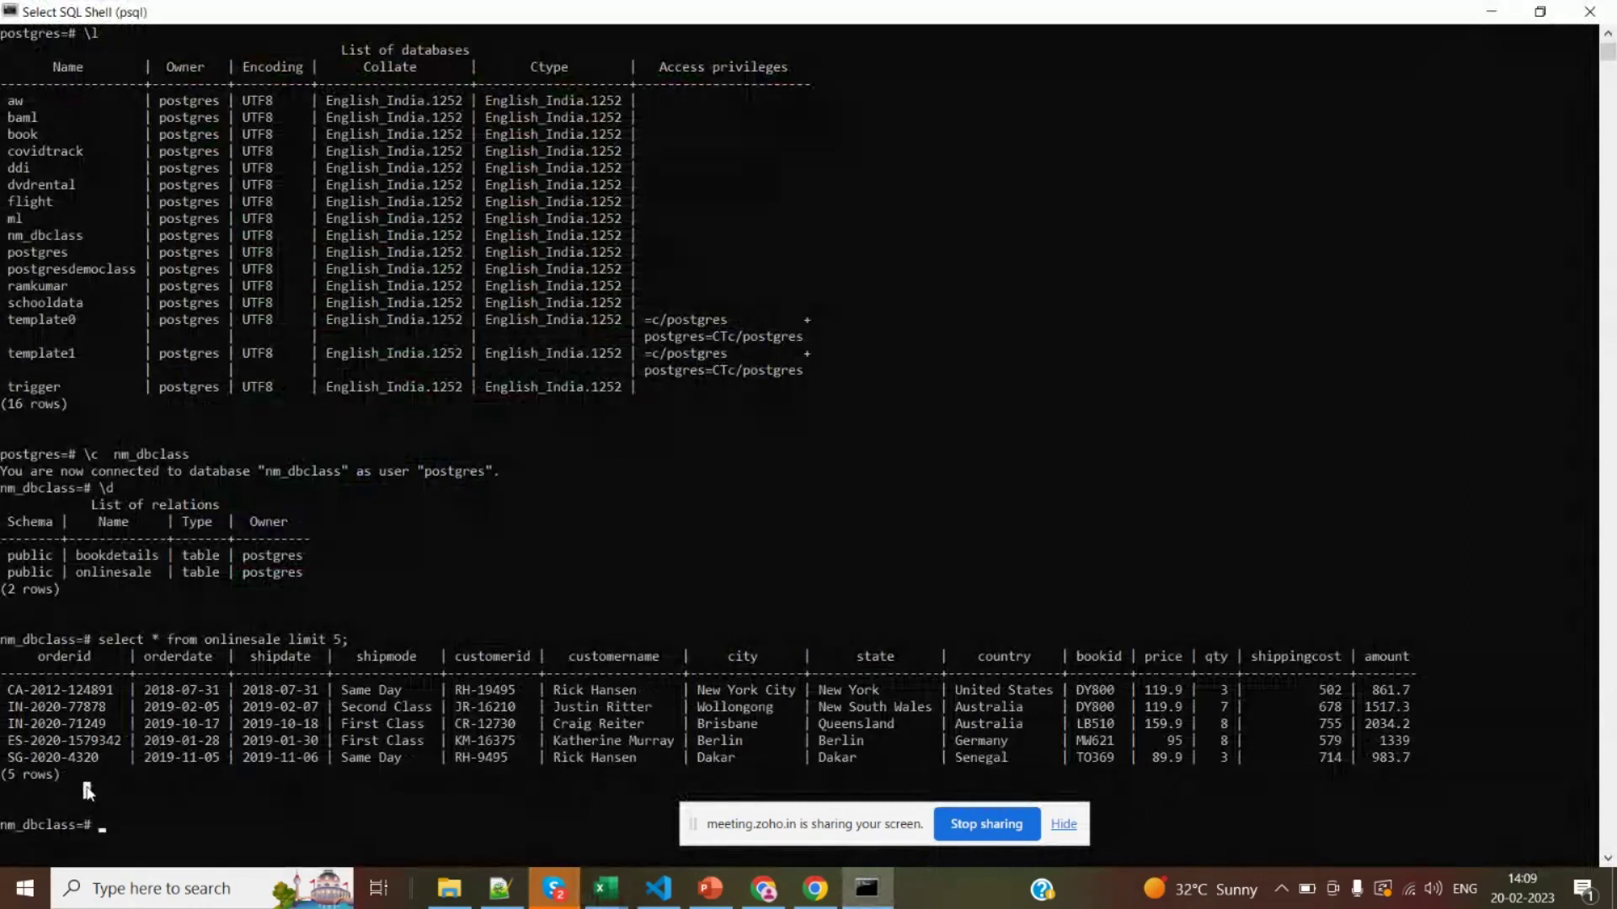
Switch to the NM_DB_PPT.pptx presentation in PowerPoint and examine the Operators Used in Where clause slide, highlighting the = Equal operator
key("alt+Tab")
key("alt+Tab")
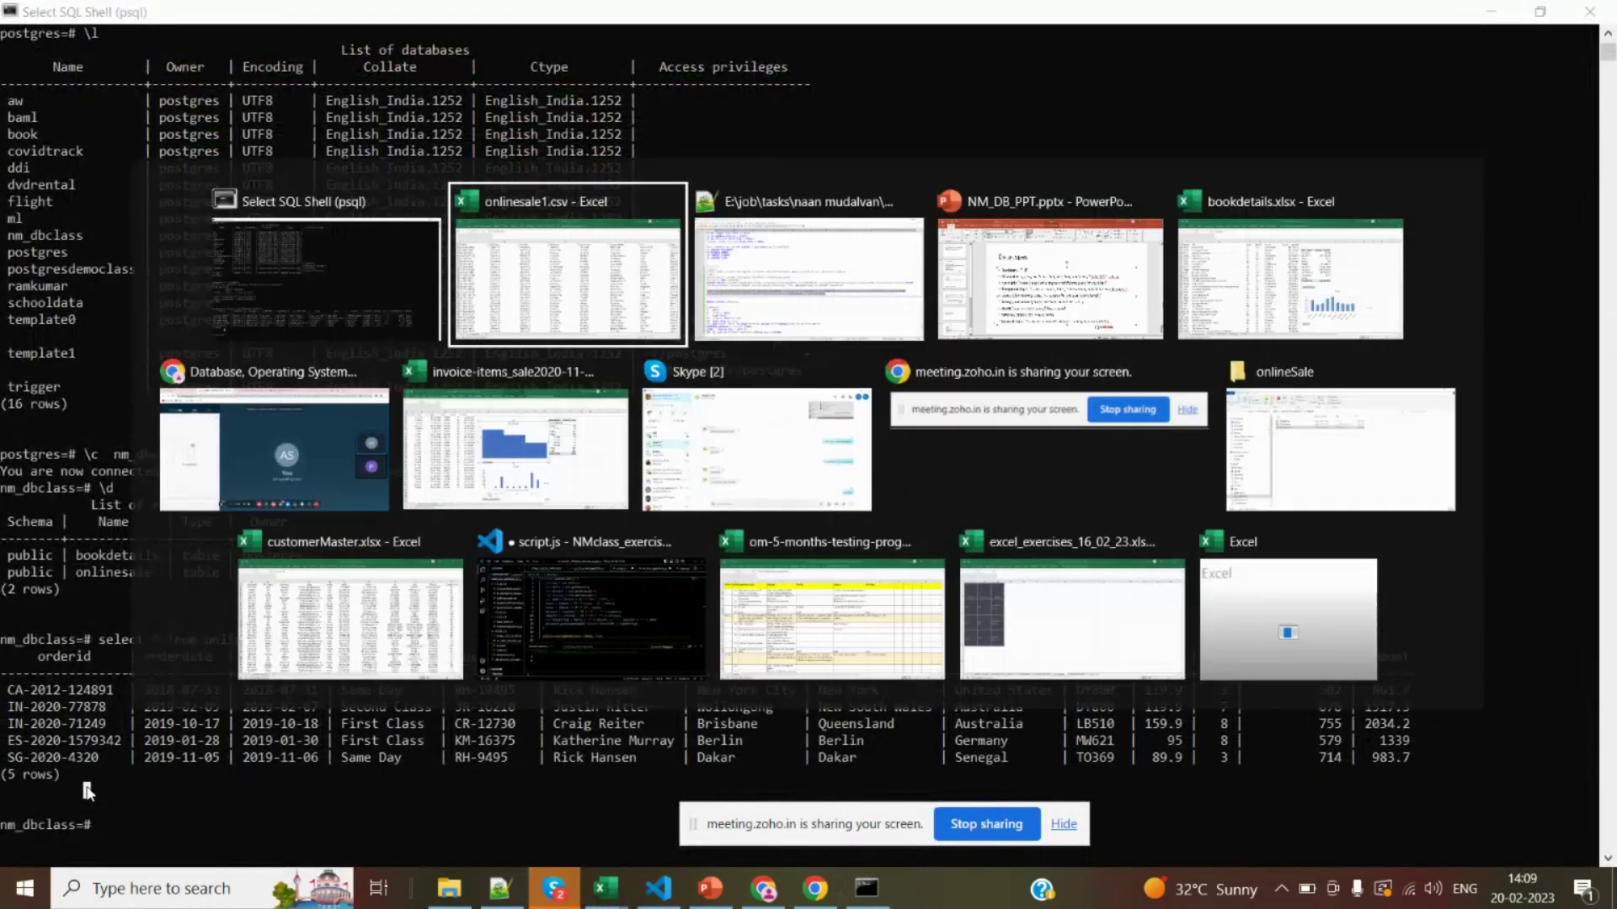
left_click(124, 526)
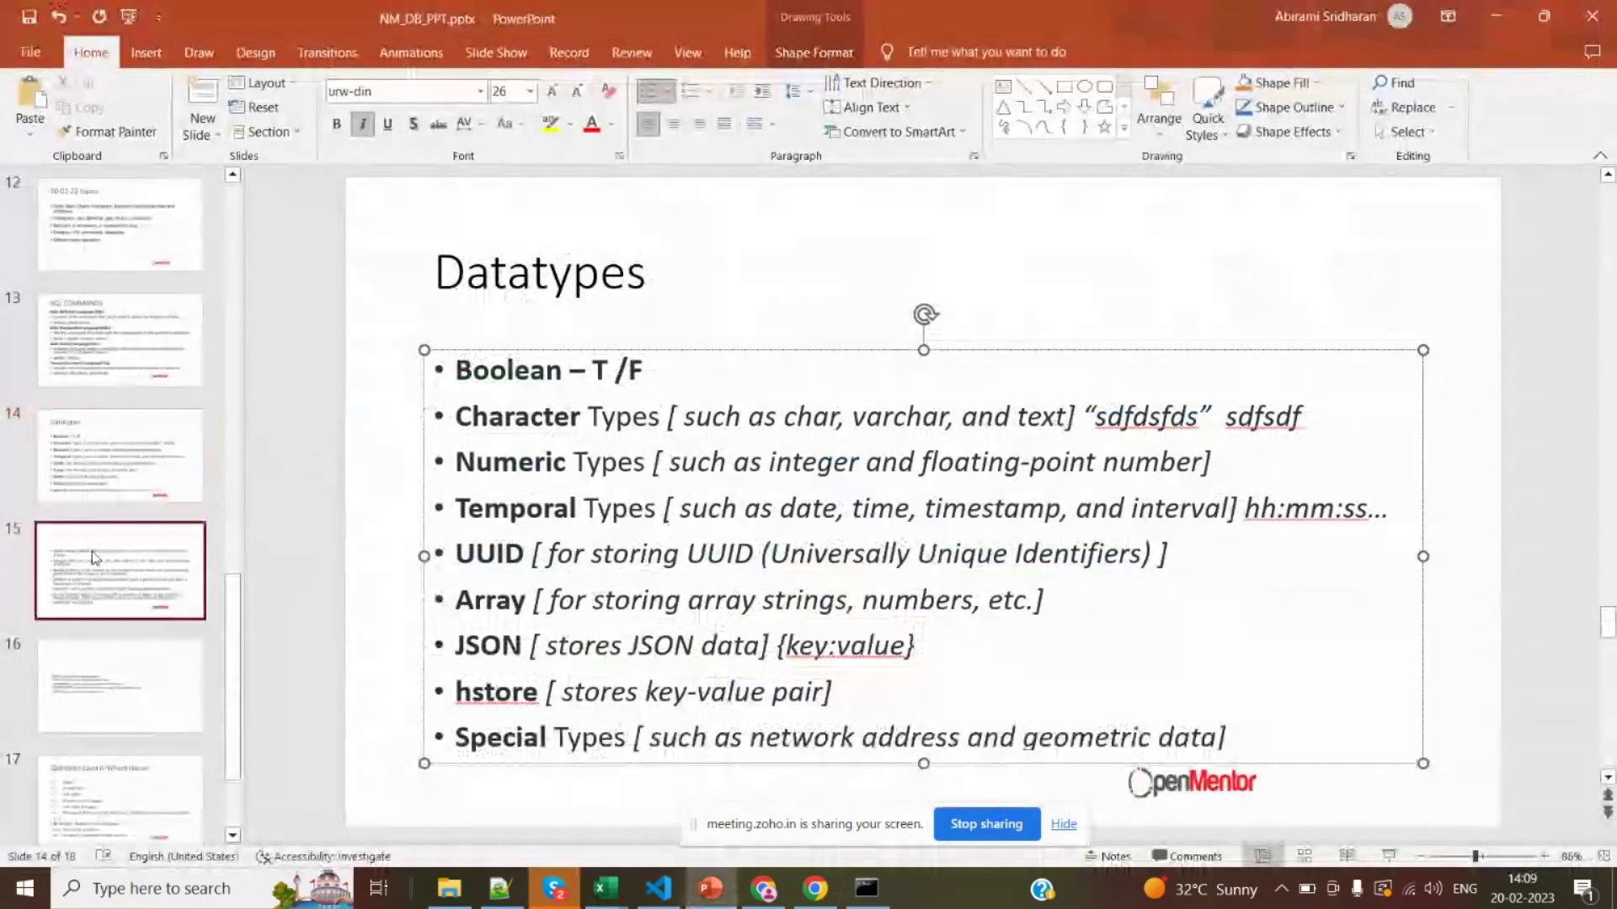
key("Down")
key("Down")
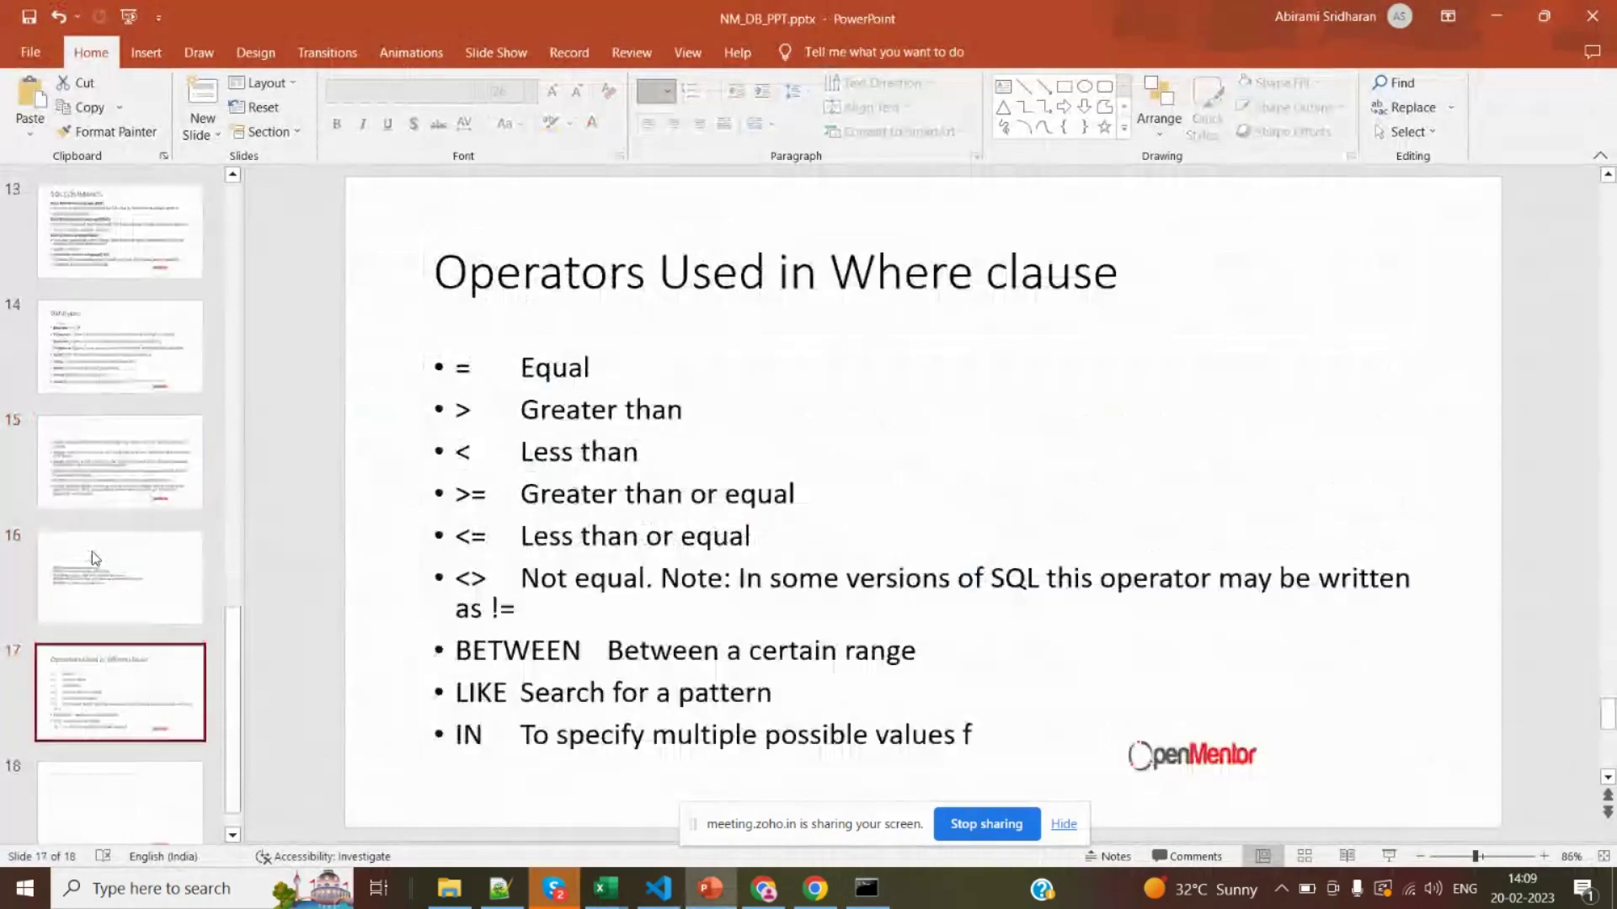
left_click(931, 496)
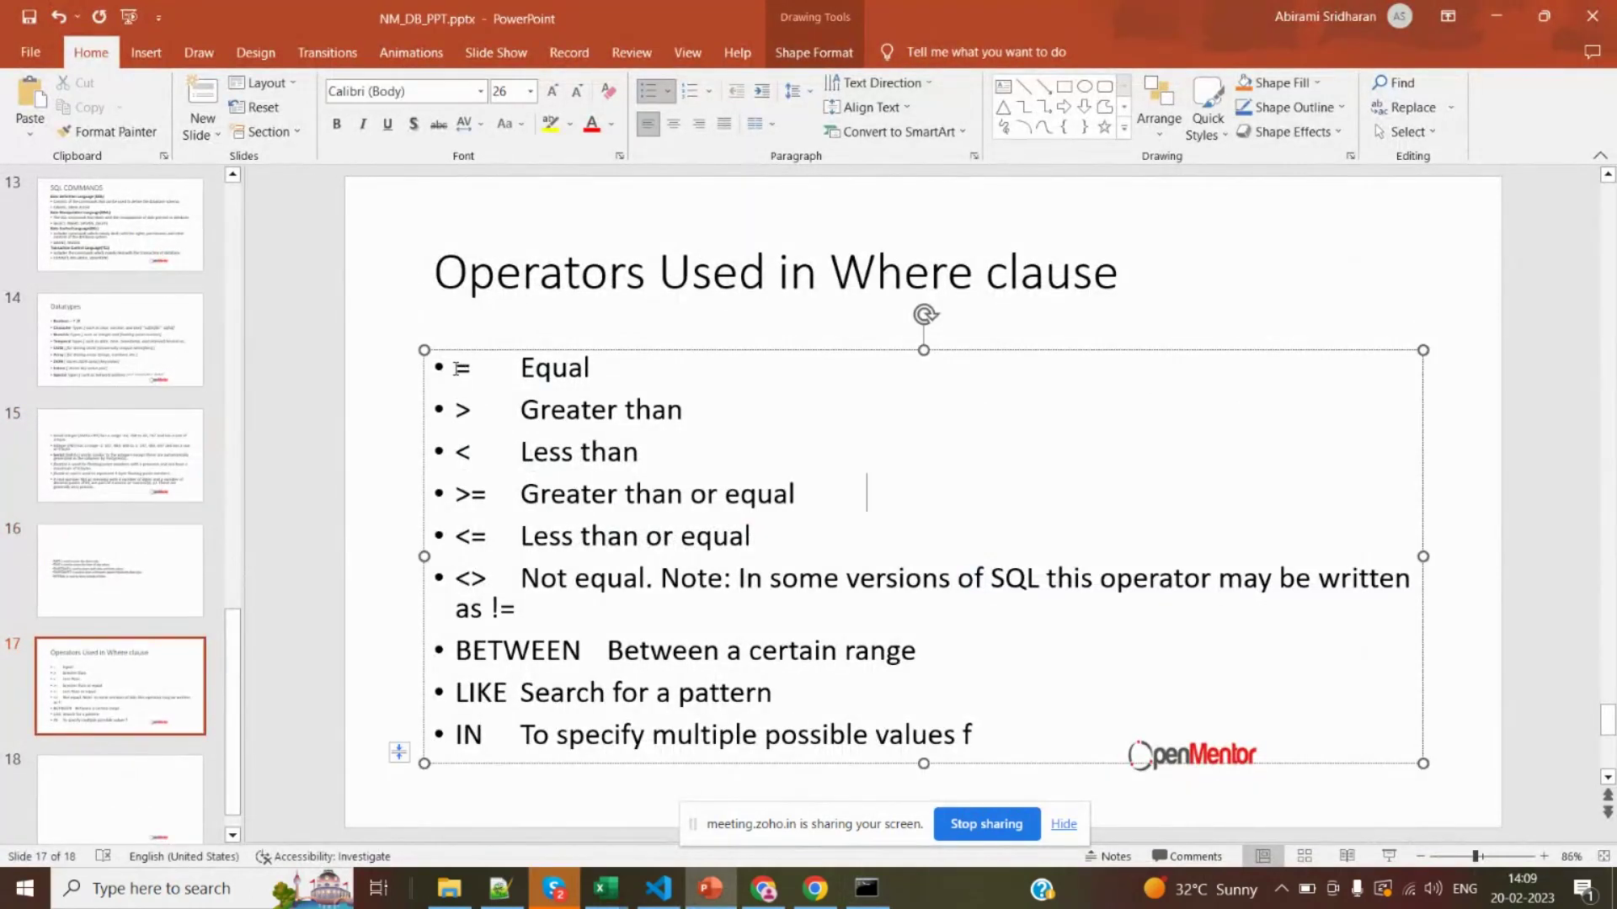
left_click_drag(457, 368, 668, 366)
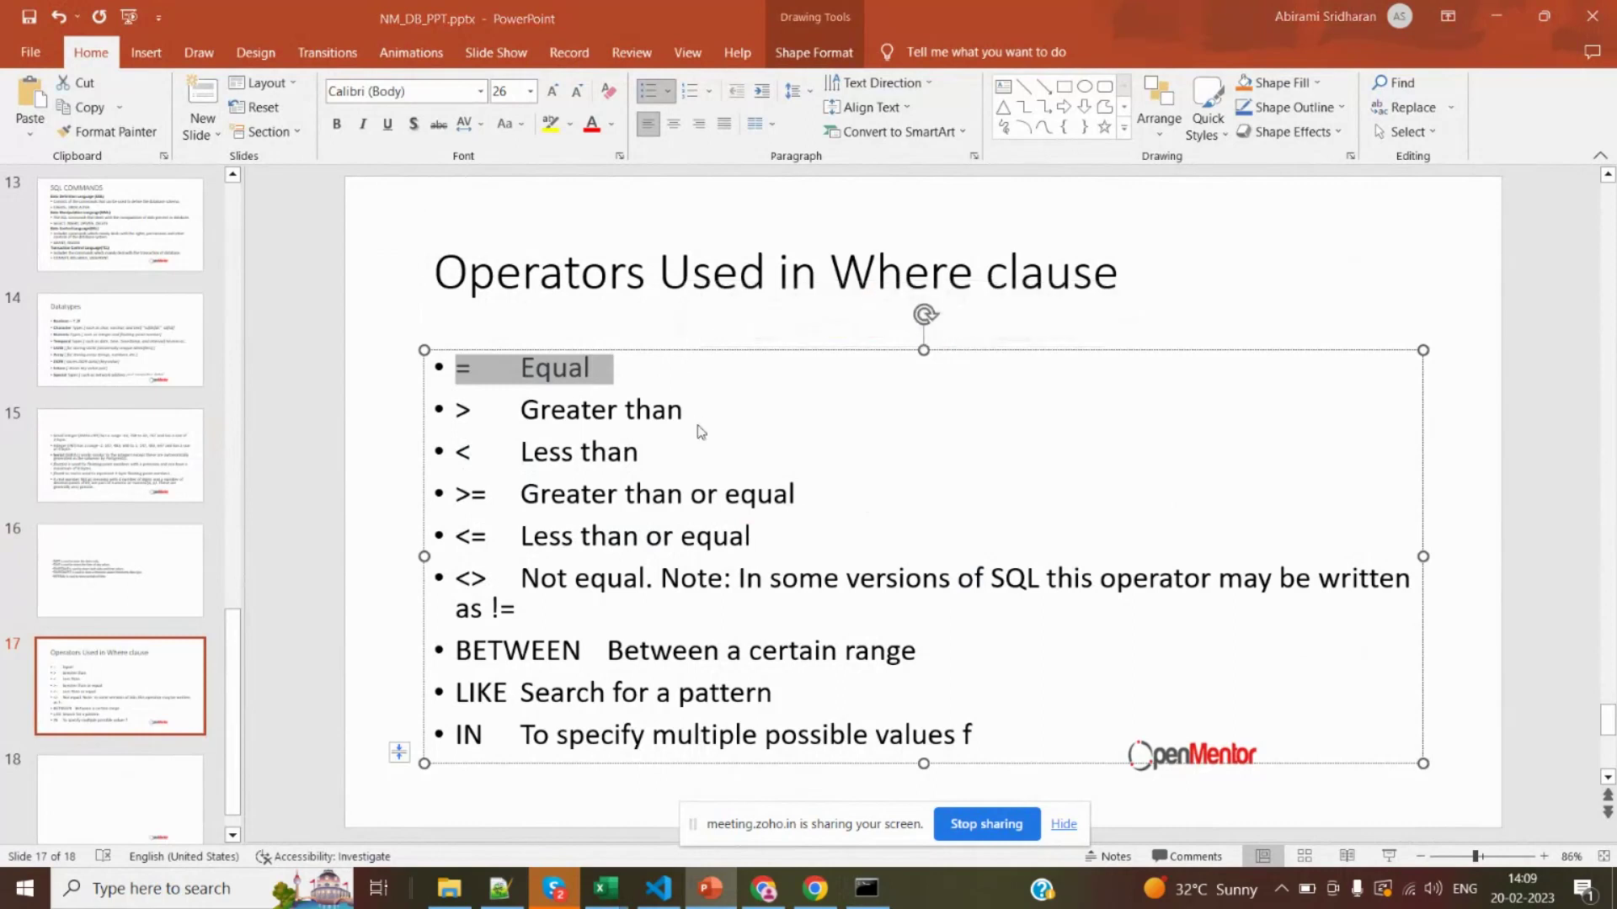
Switch back to SQL Shell (psql) and rewrite the previous query as select * from onlinesale where city=' with the limit removed
key("alt+Tab")
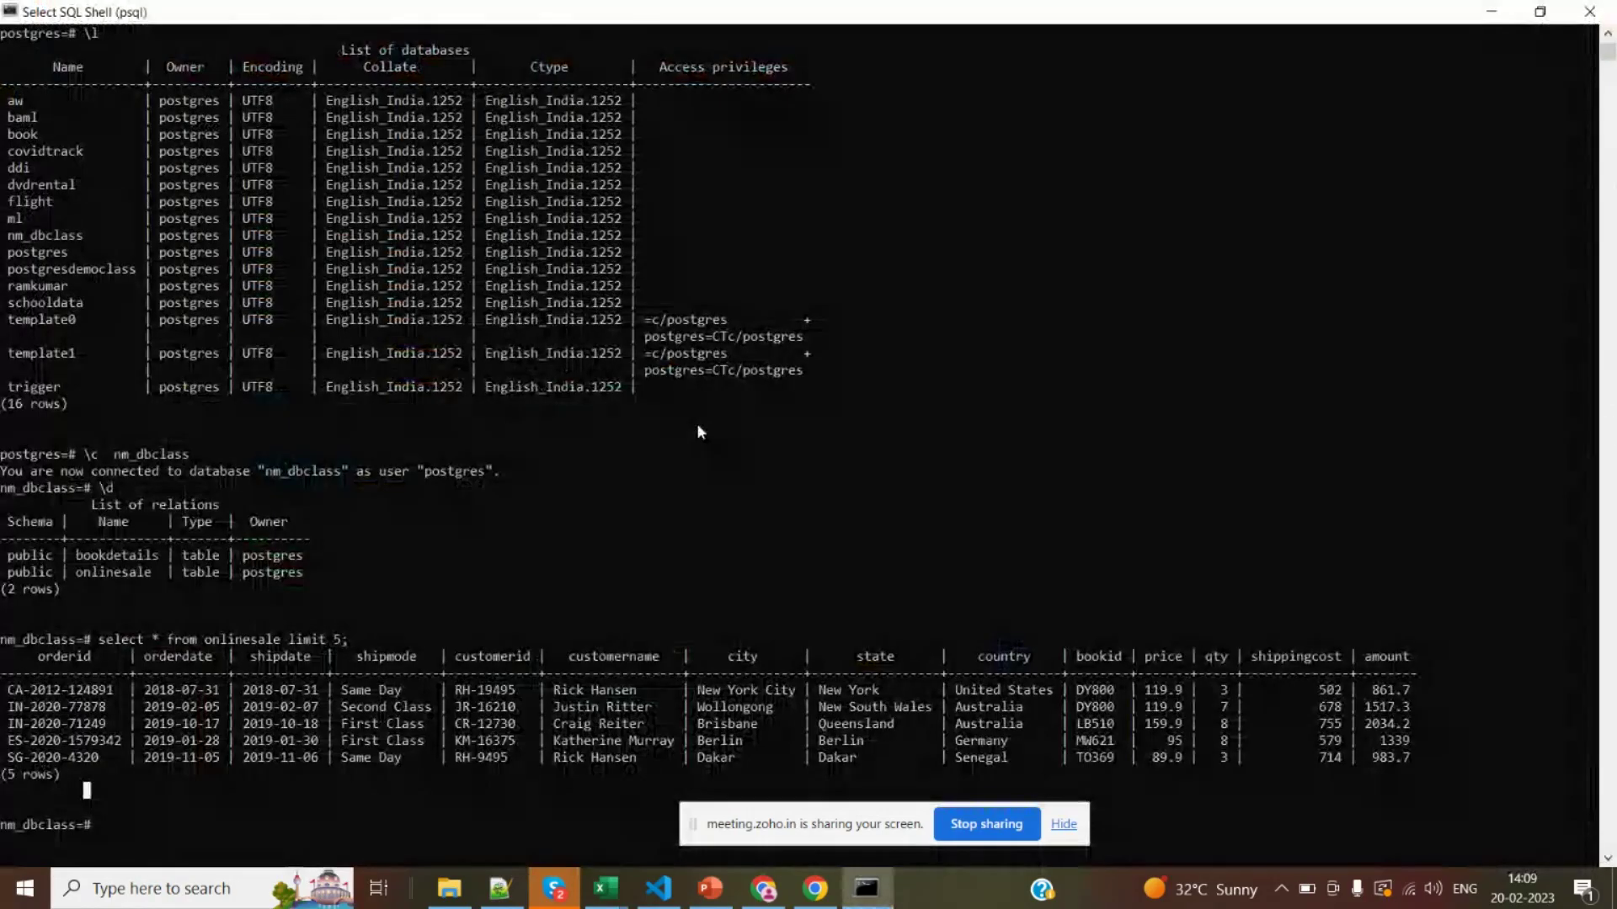
left_click_drag(785, 826, 790, 850)
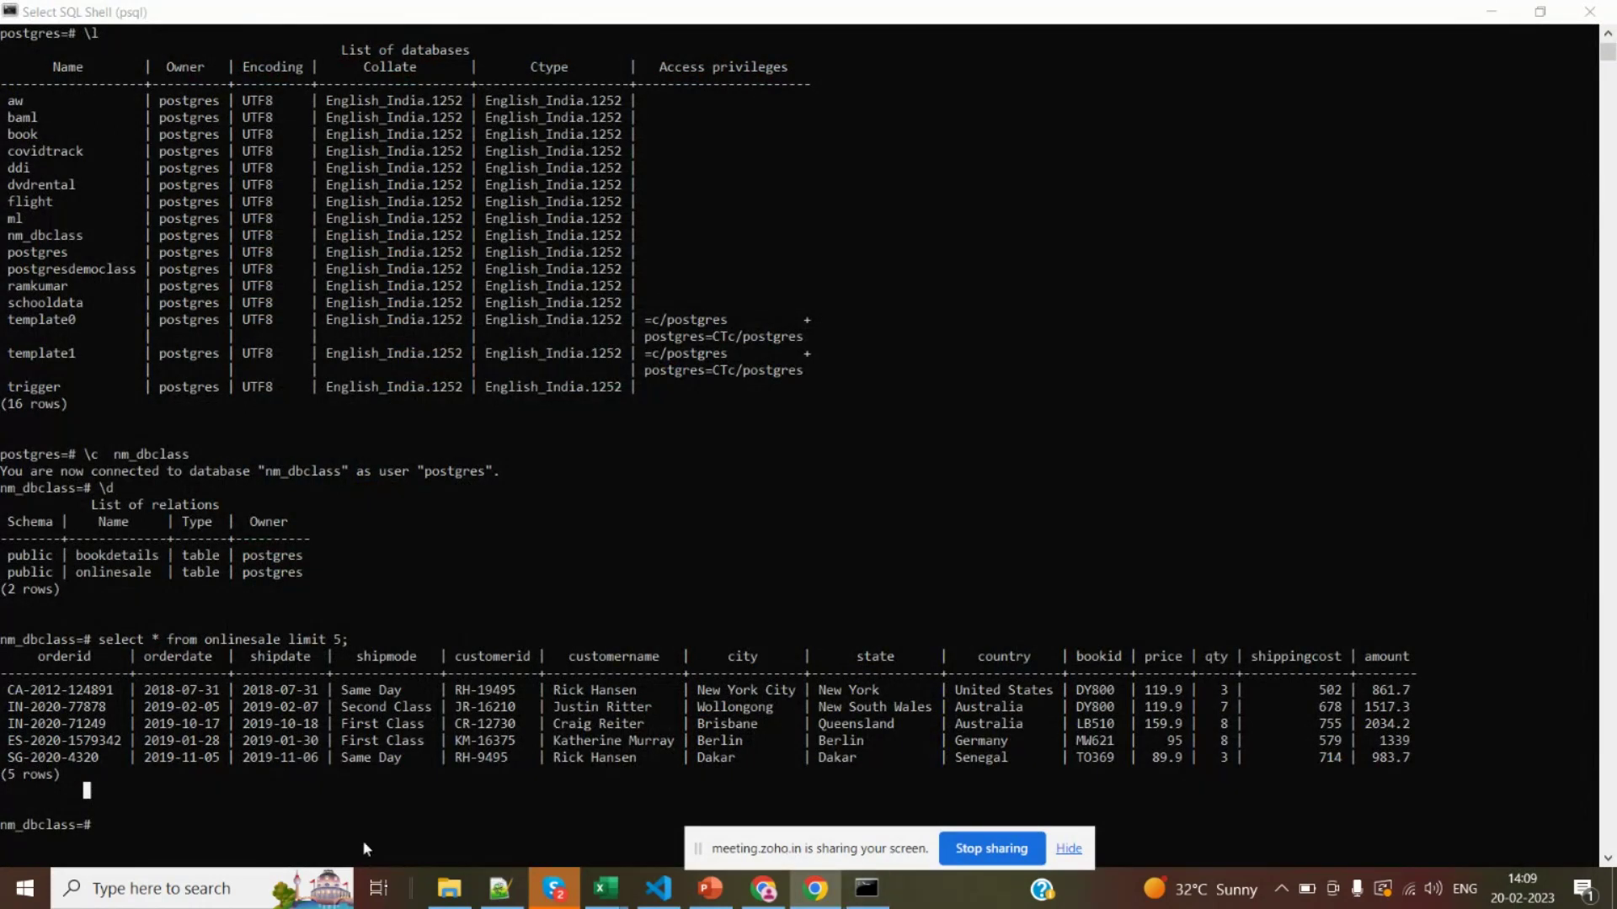
left_click(366, 807)
key("Up")
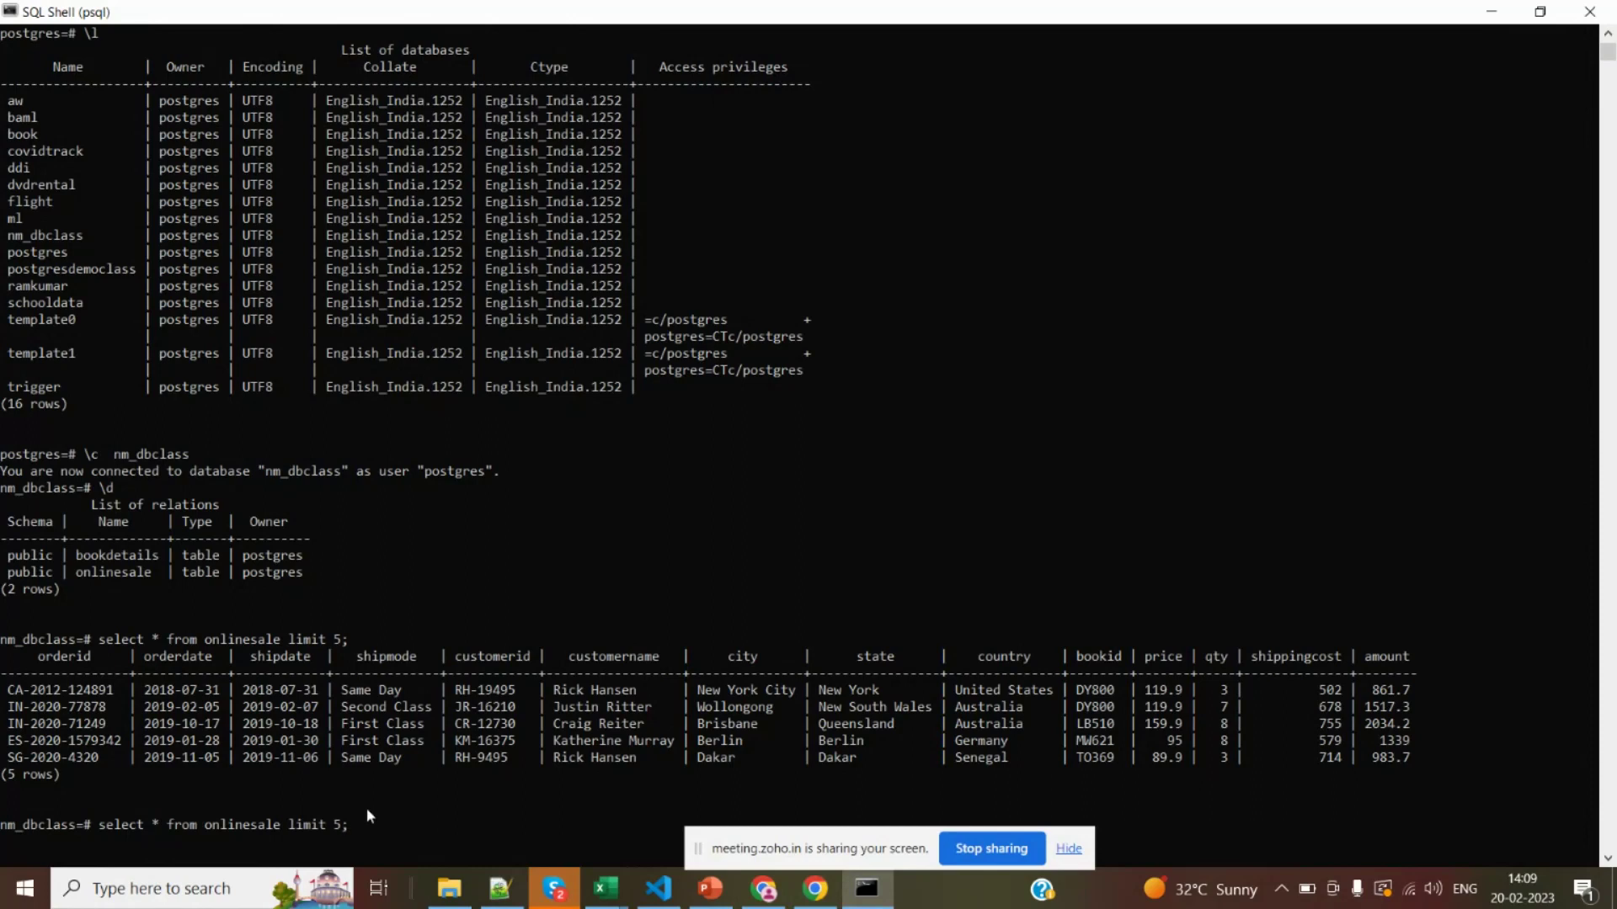
key("BackSpace")
key("BackSpace")
key("BackSpace")
key("BackSpace")
key("BackSpace")
key("BackSpace")
key("BackSpace")
key("BackSpace")
key("BackSpace")
key("BackSpace")
key("BackSpace")
key("BackSpace")
key("BackSpace")
type("sale")
left_click(699, 698)
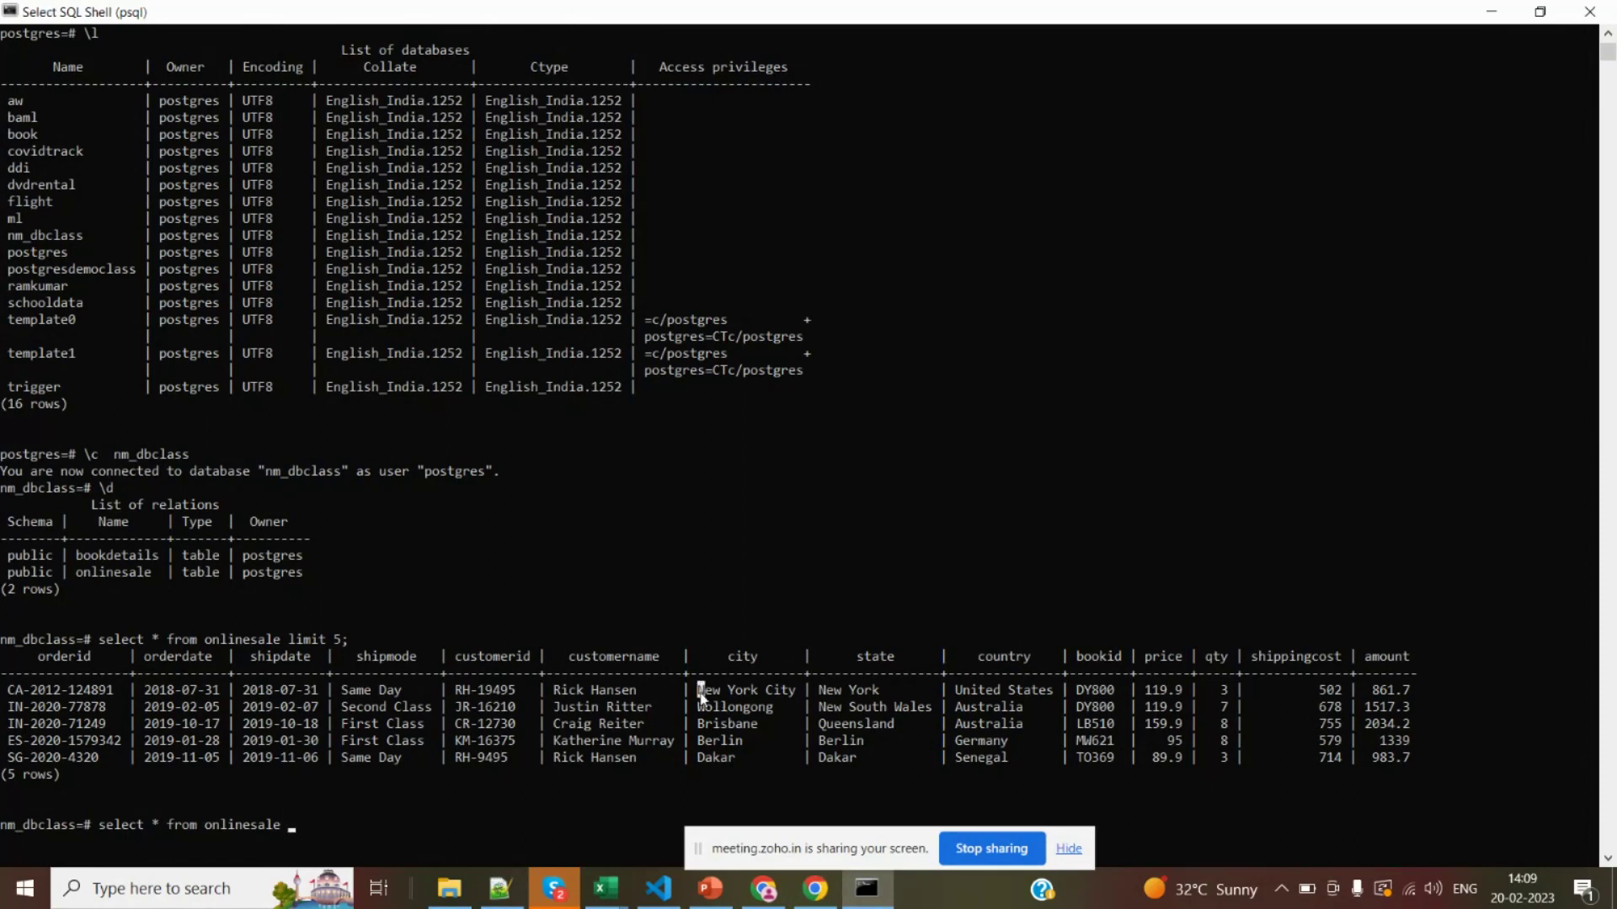
left_click_drag(699, 698, 795, 698)
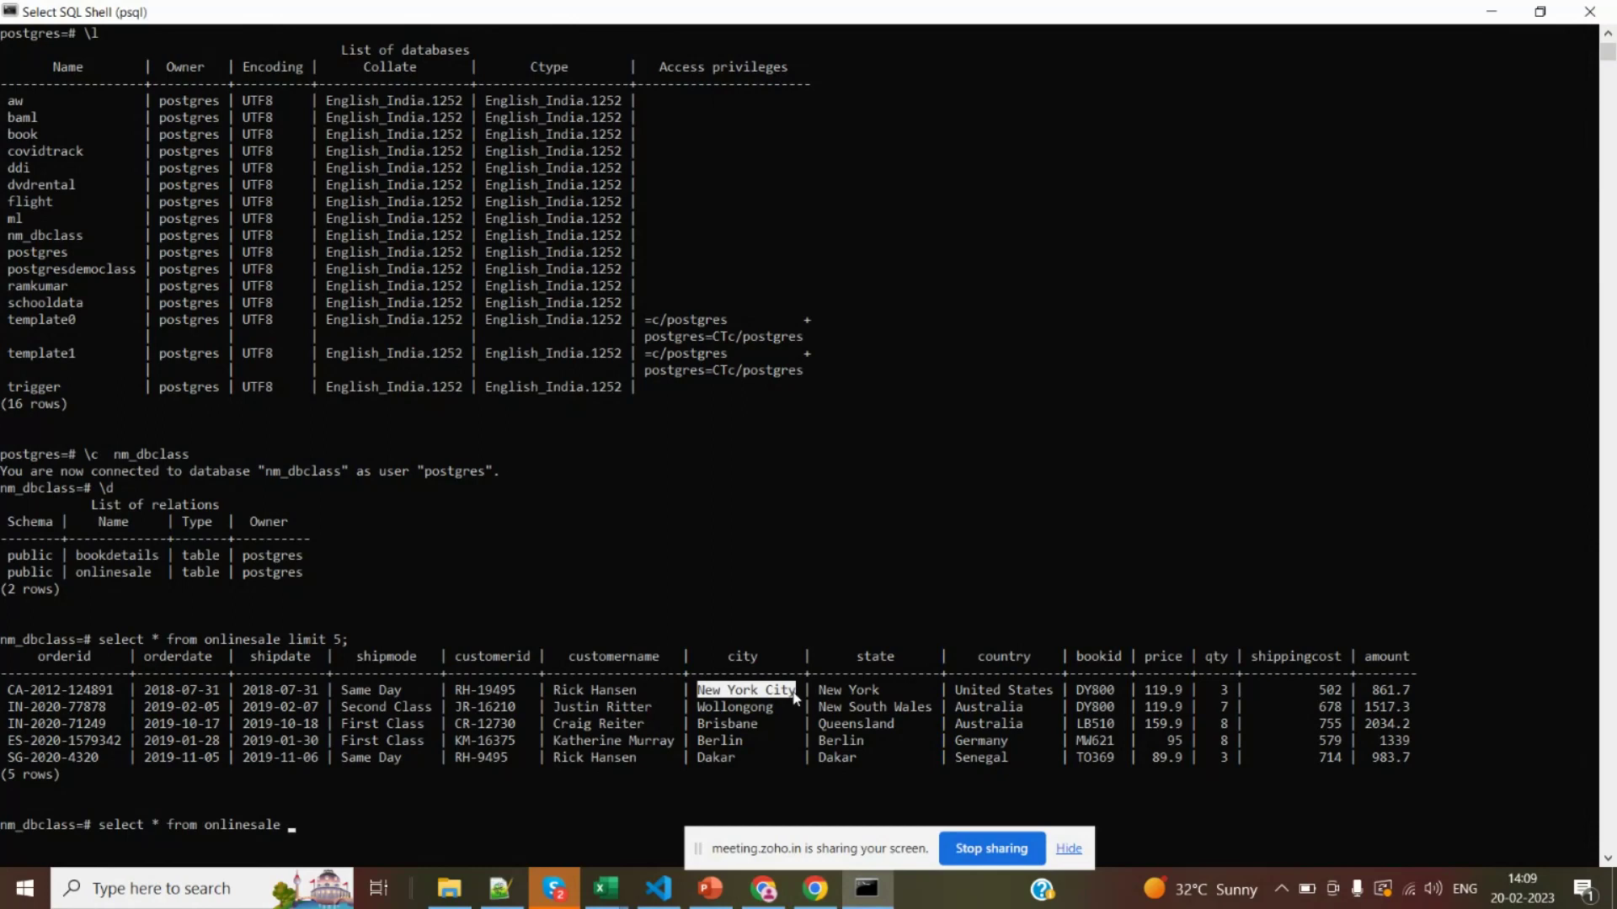
type("where")
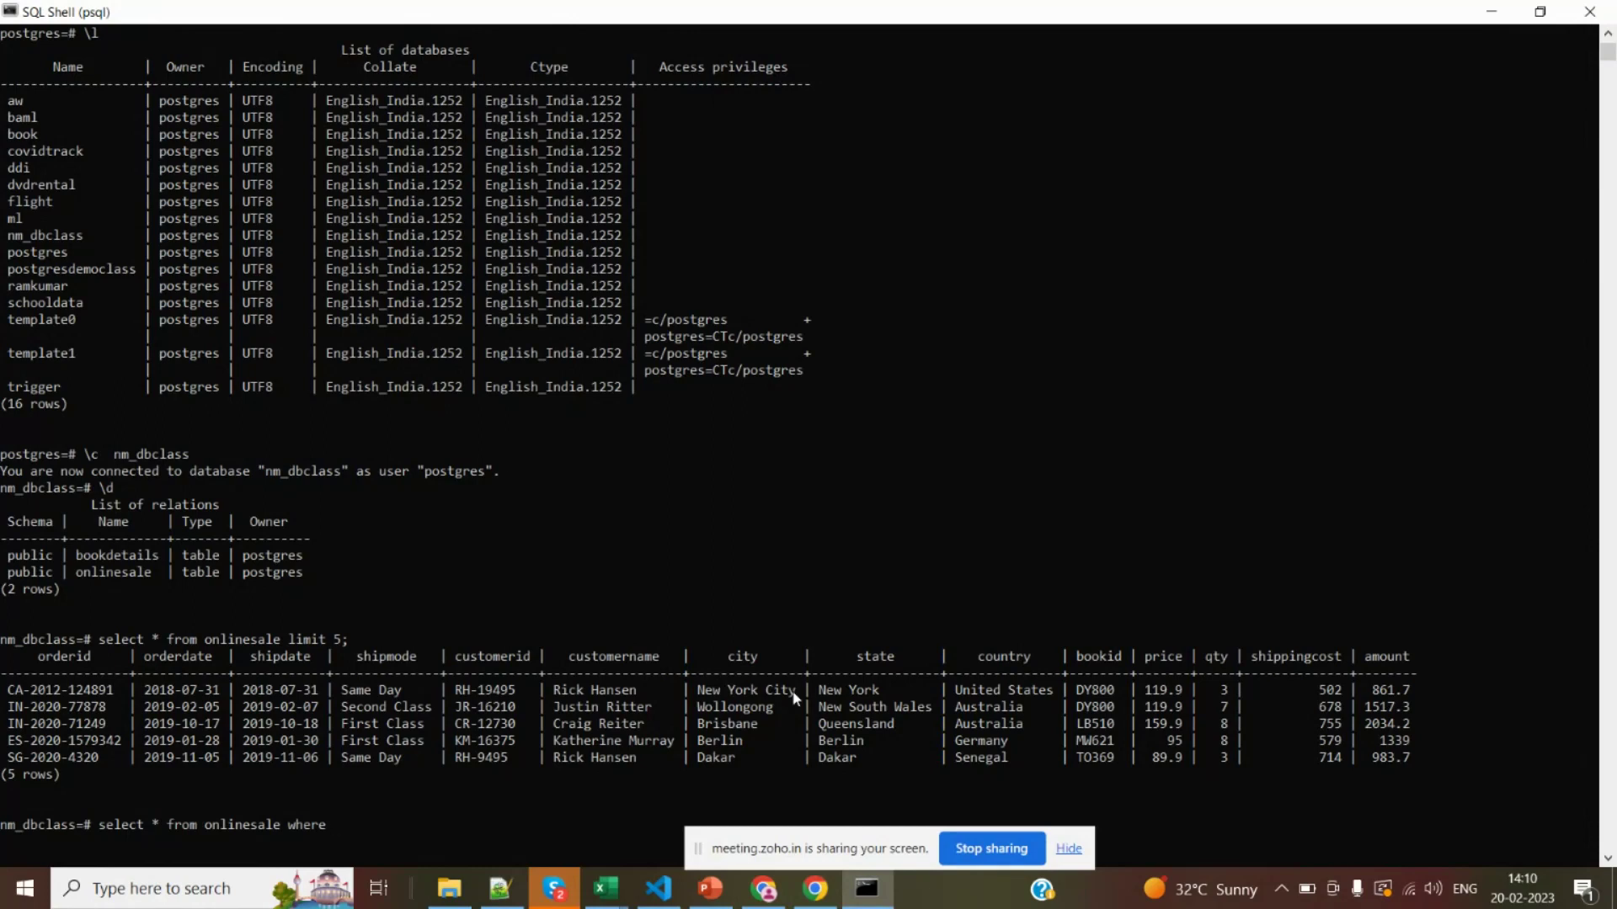
type(" city='")
left_click(700, 690)
left_click_drag(699, 694, 796, 694)
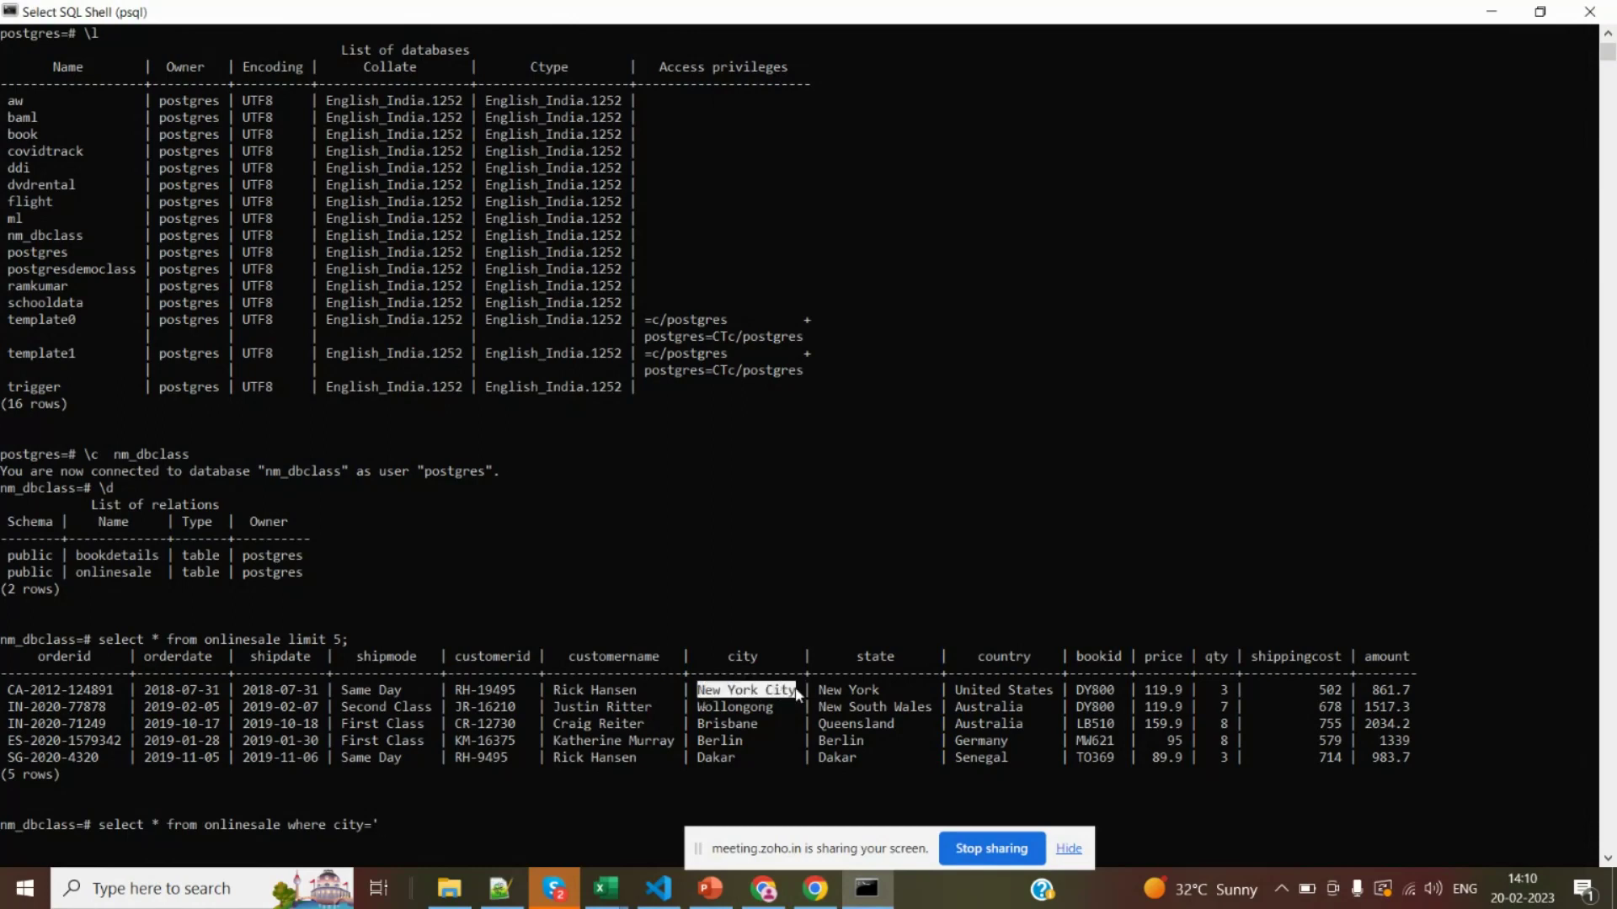
type("nm_dbclass")
key("BackSpace")
key("BackSpace")
key("BackSpace")
key("BackSpace")
key("BackSpace")
key("BackSpace")
key("BackSpace")
key("BackSpace")
key("BackSpace")
key("BackSpace")
key("BackSpace")
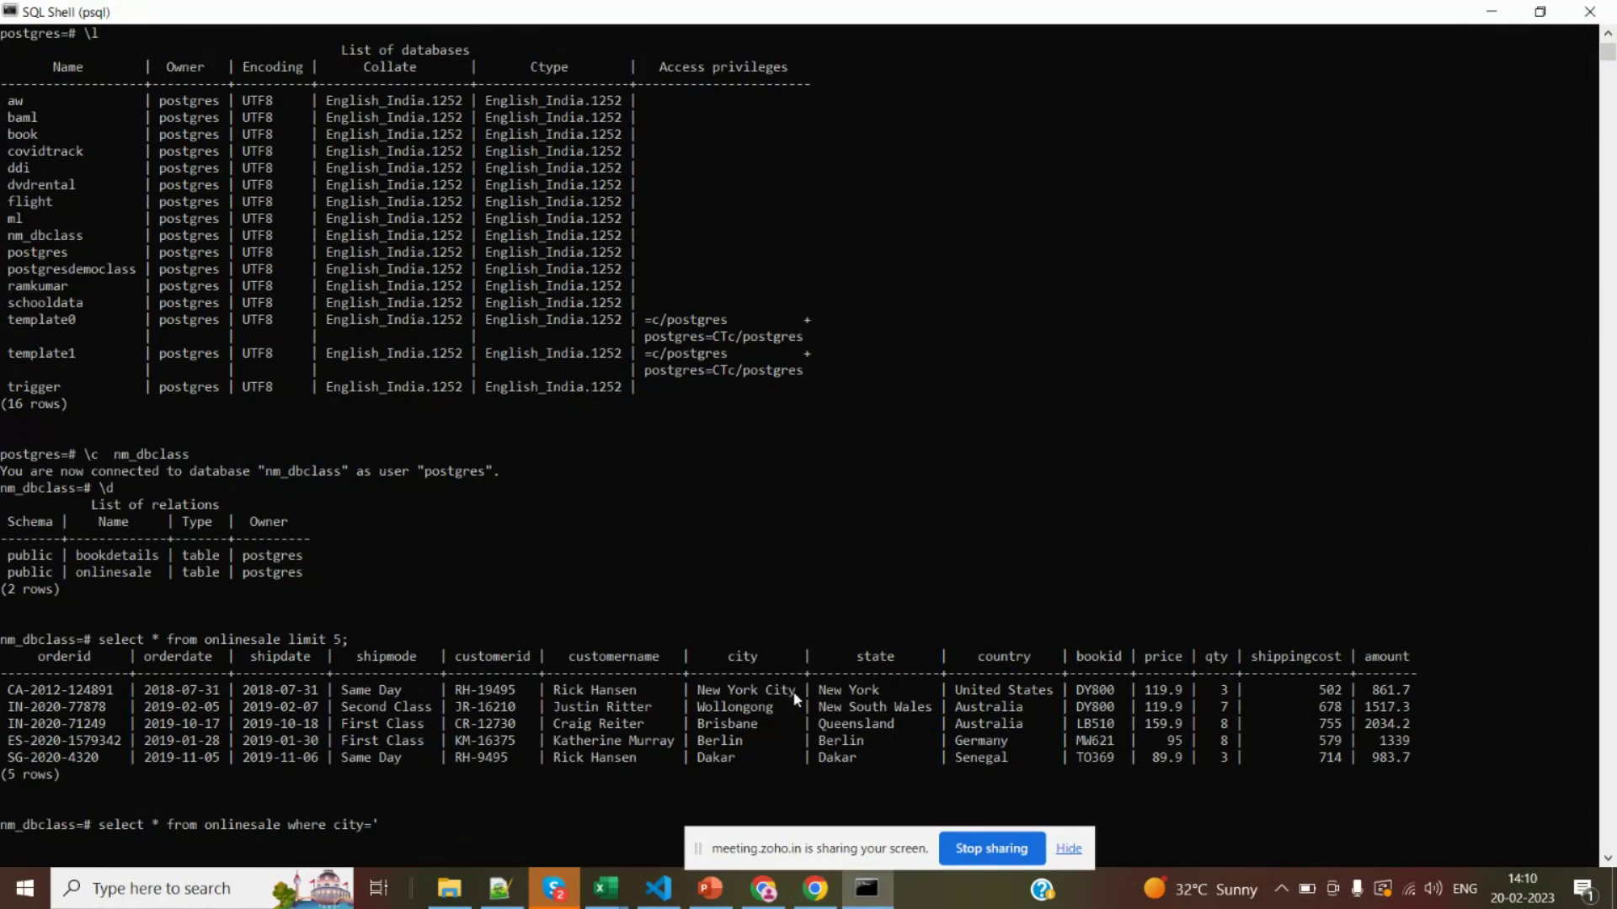
Complete the city condition with New York City copied from the earlier output, run the query and highlight the city values in its result
left_click_drag(794, 688, 694, 697)
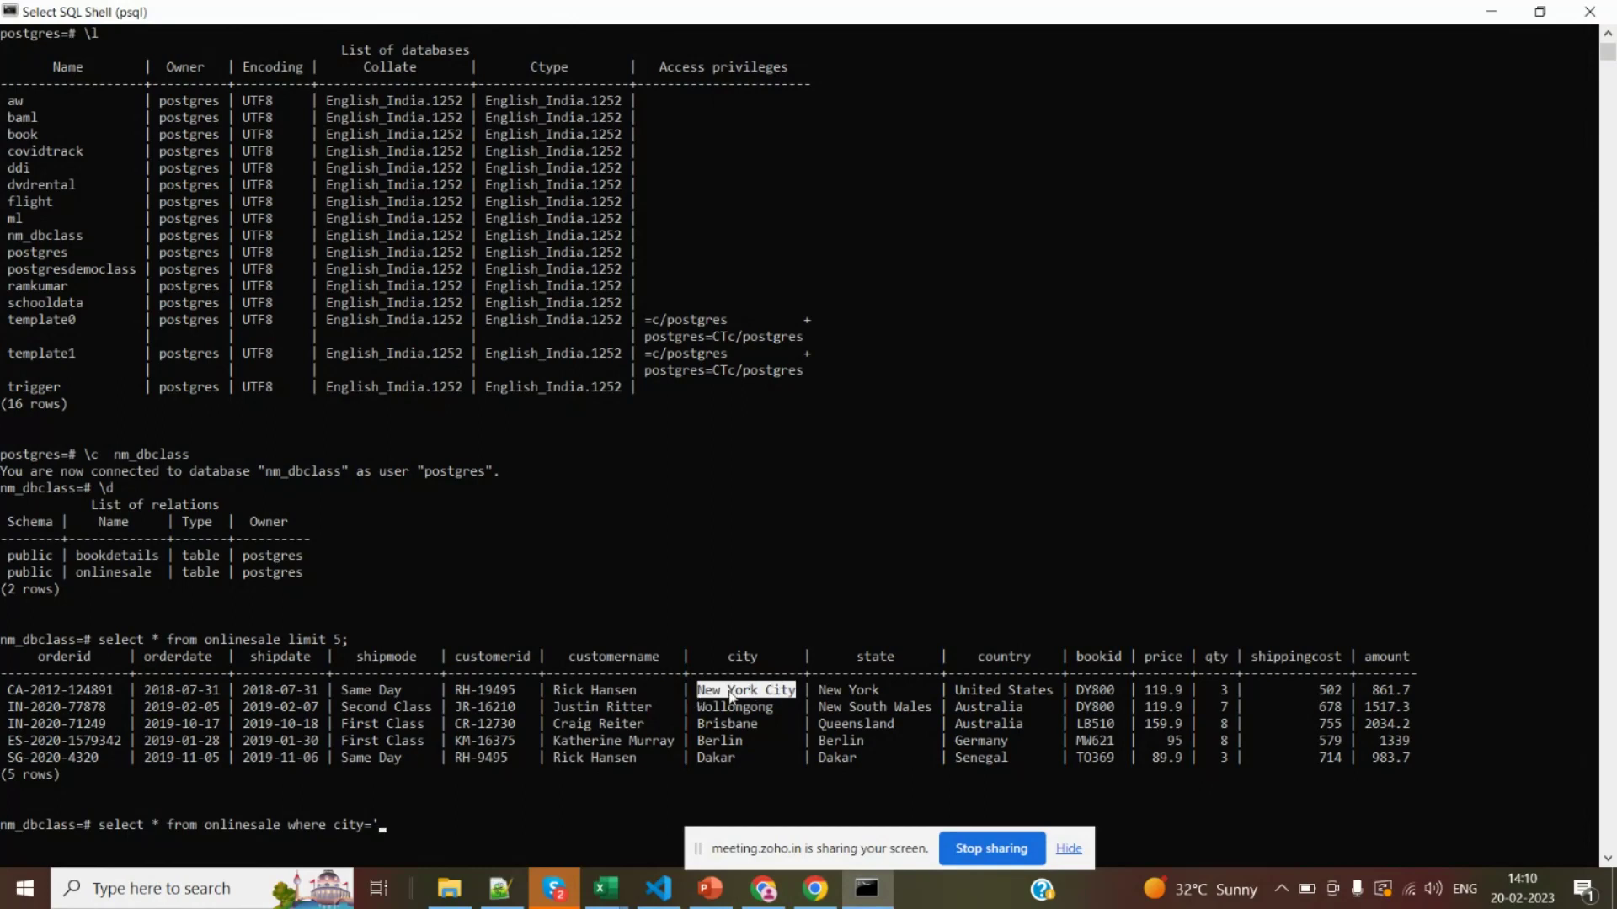
right_click(731, 696)
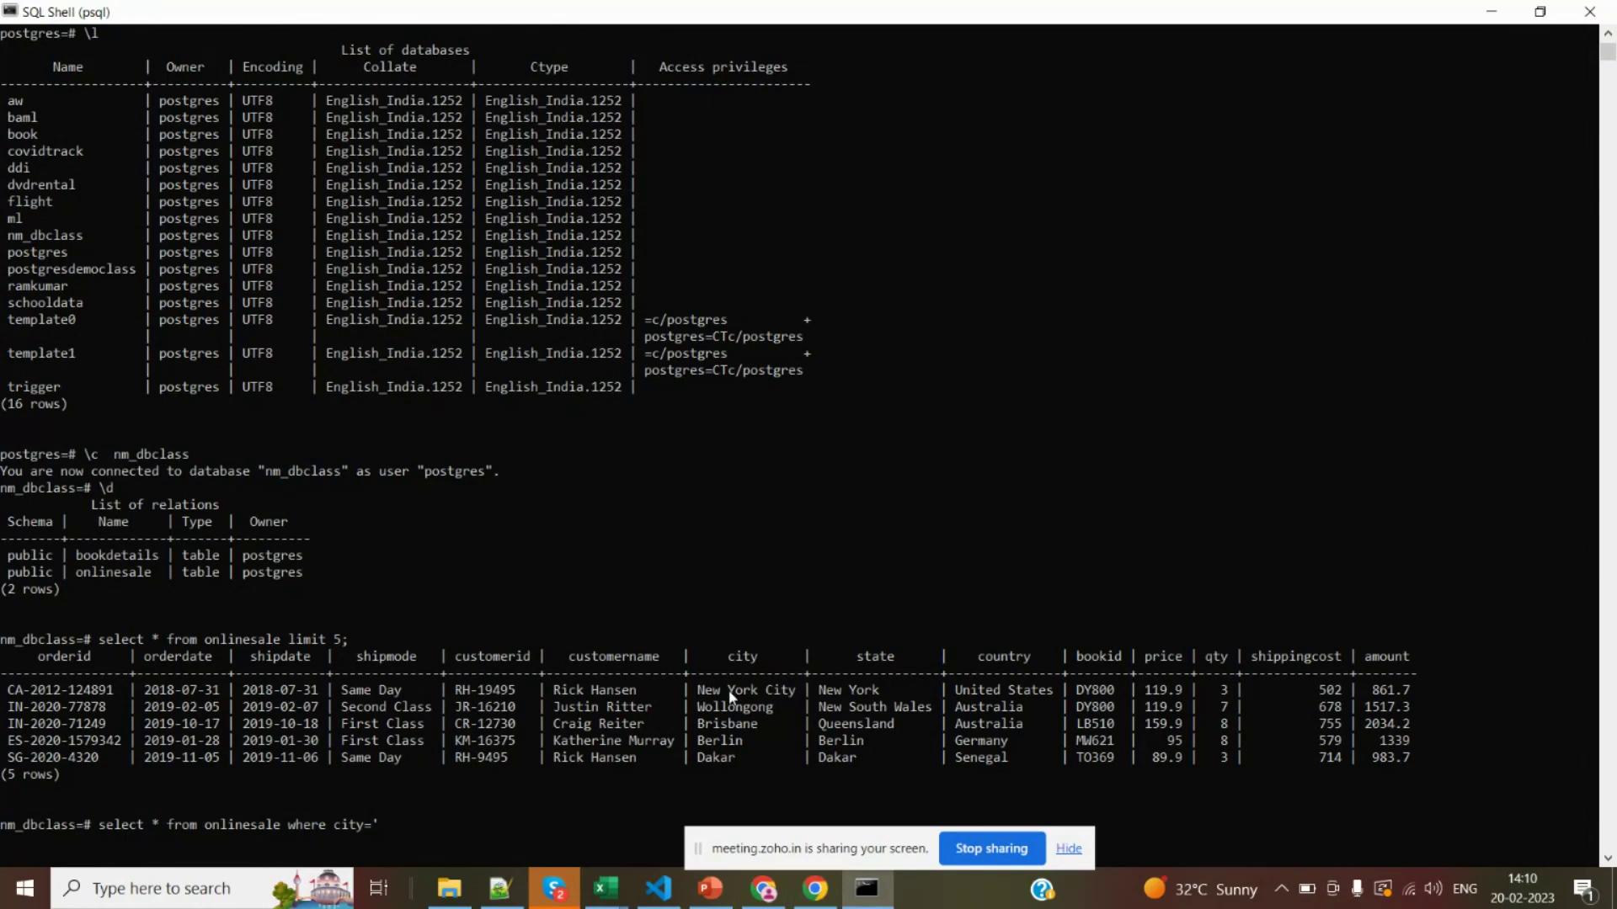
right_click(730, 696)
key("Return")
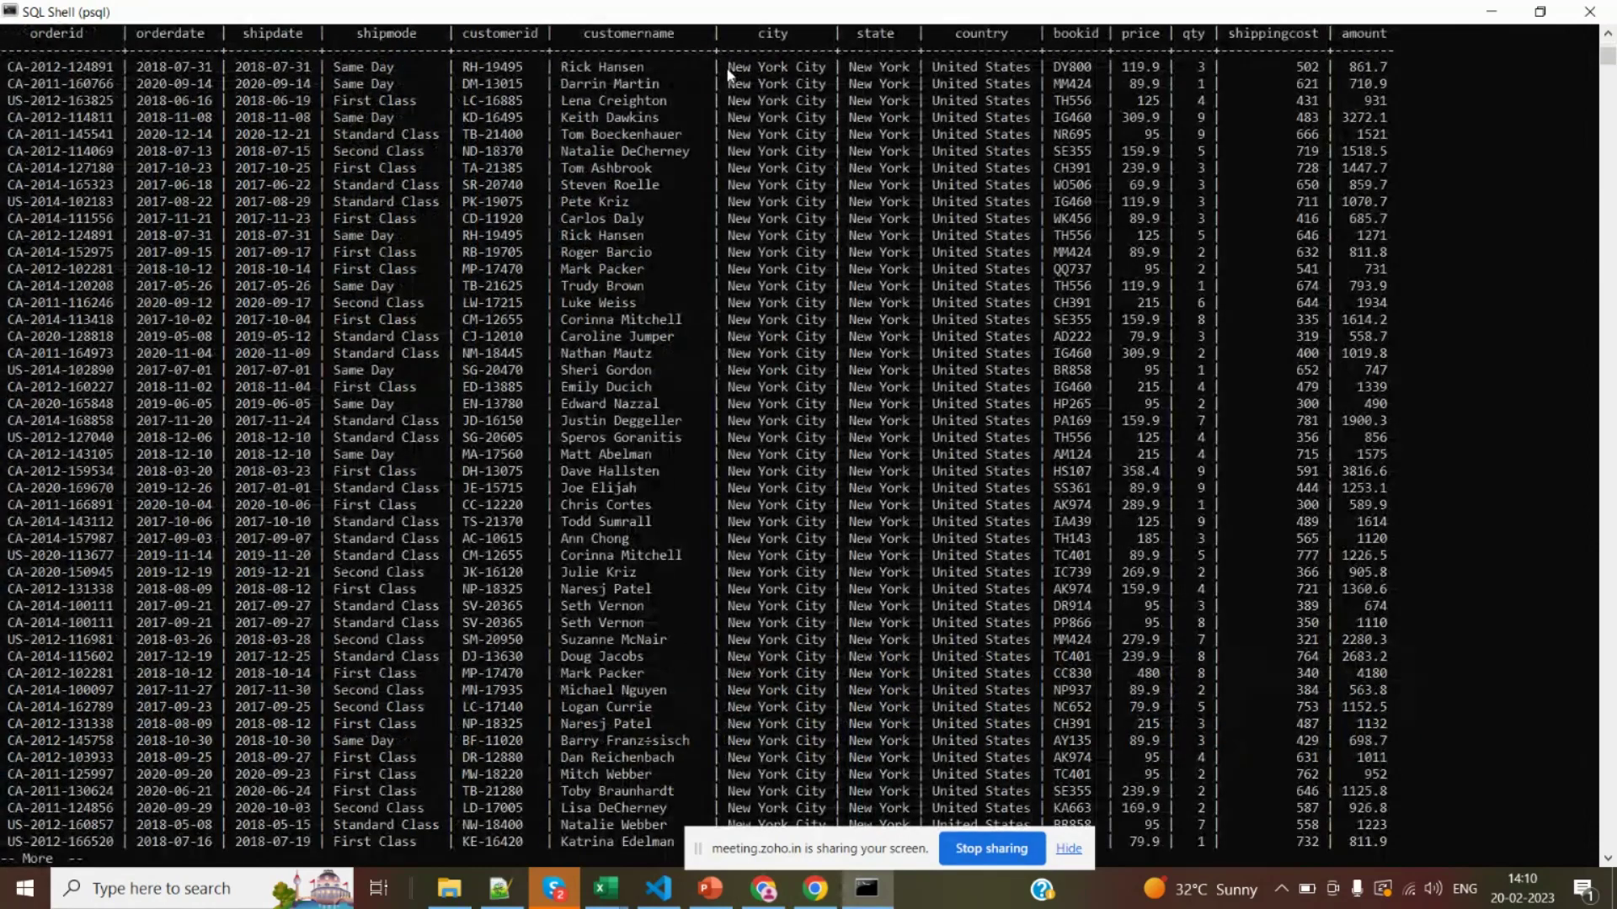
left_click_drag(721, 69, 819, 478)
Switch to onlinesale1.csv in Excel and filter the City column to New York City only, searching the filter list for new
key("alt+Tab")
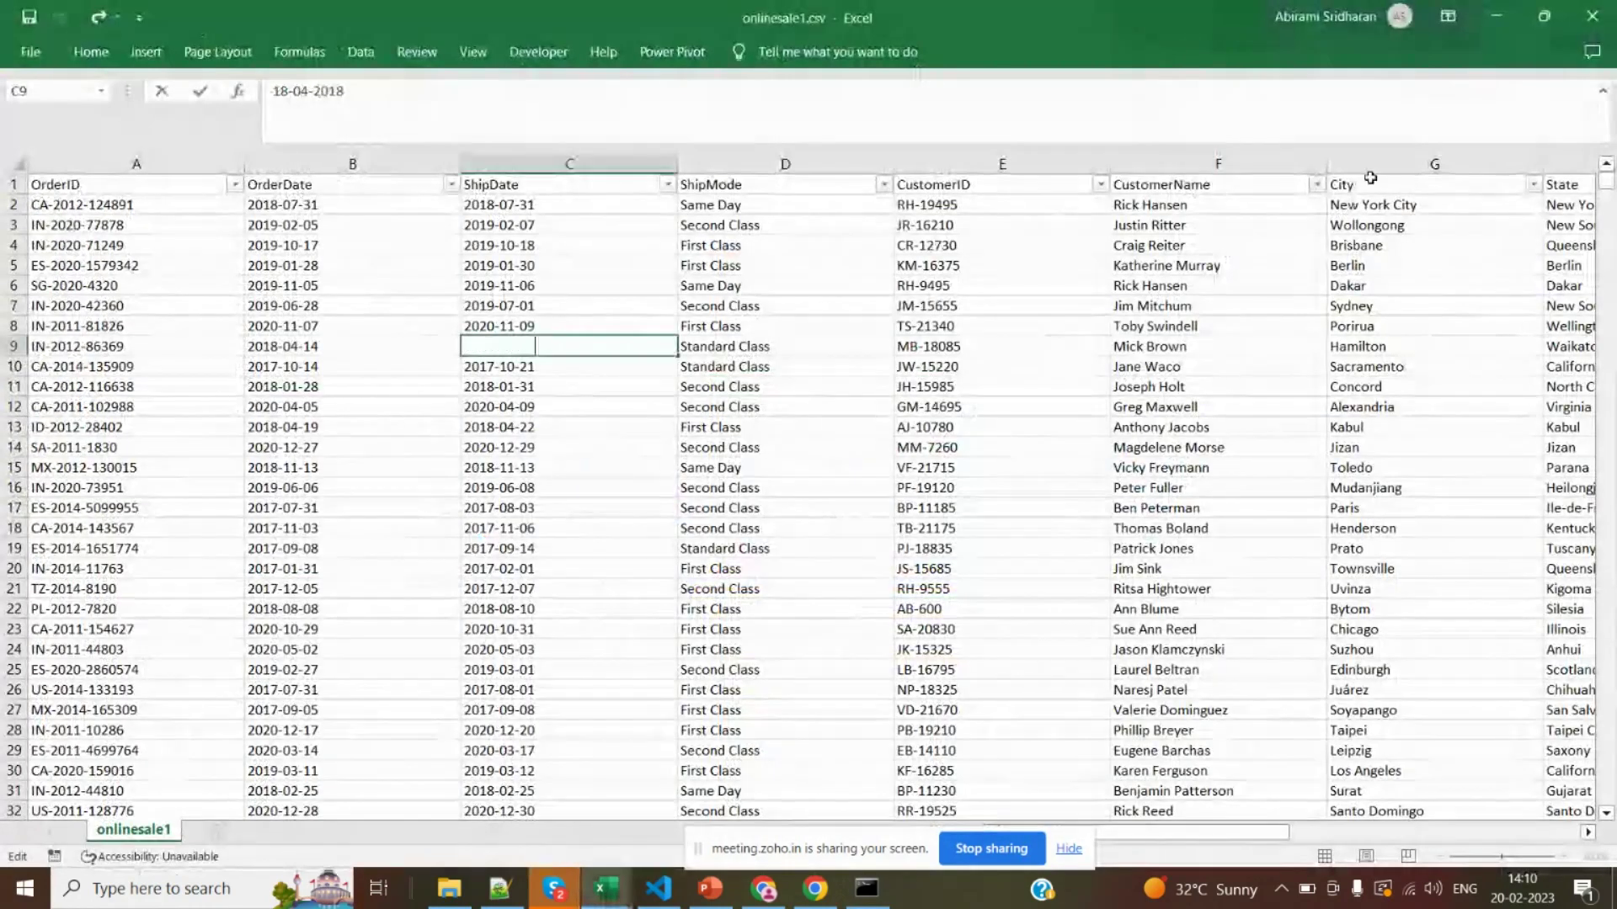
left_click(1534, 185)
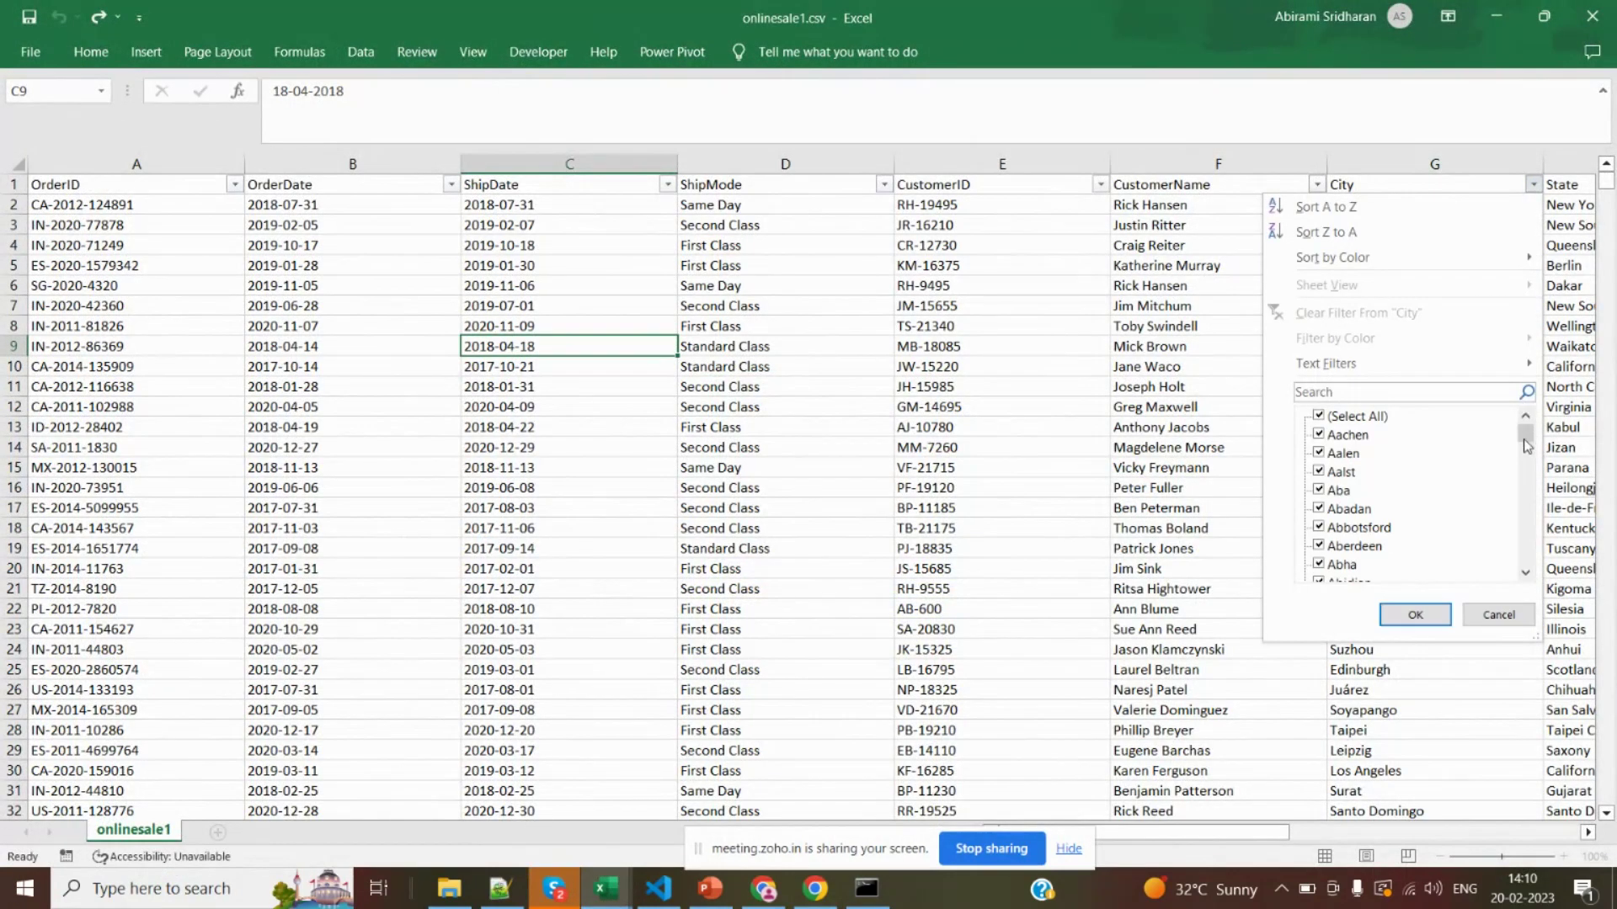
left_click_drag(1524, 439, 1527, 516)
left_click(1526, 573)
left_click(1526, 574)
left_click(1526, 573)
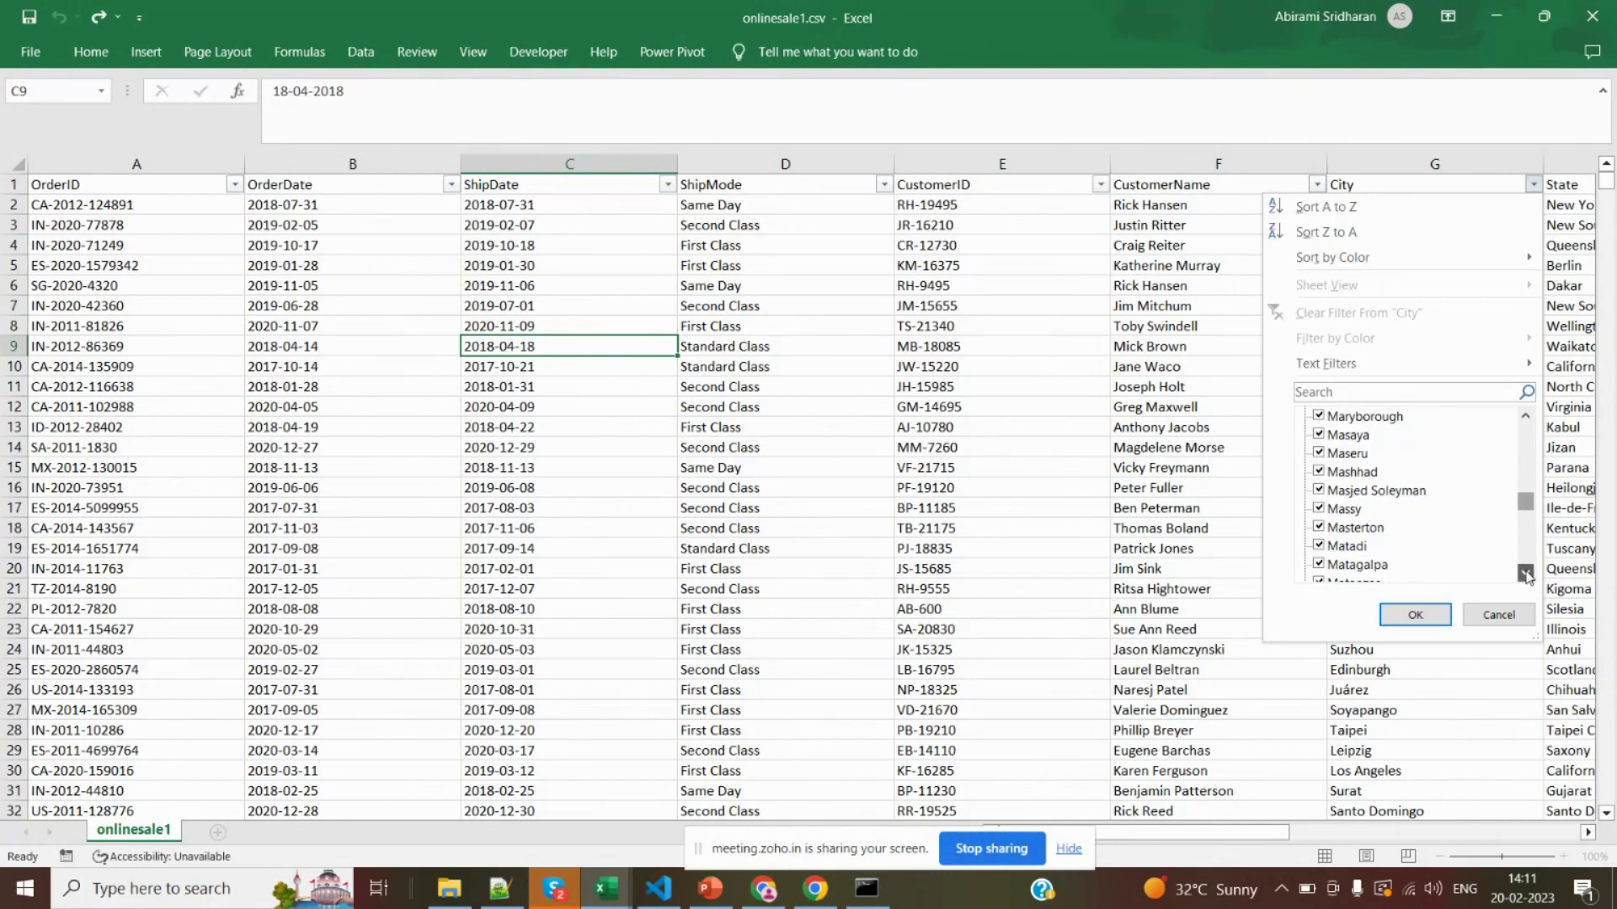
left_click_drag(1526, 573, 1526, 573)
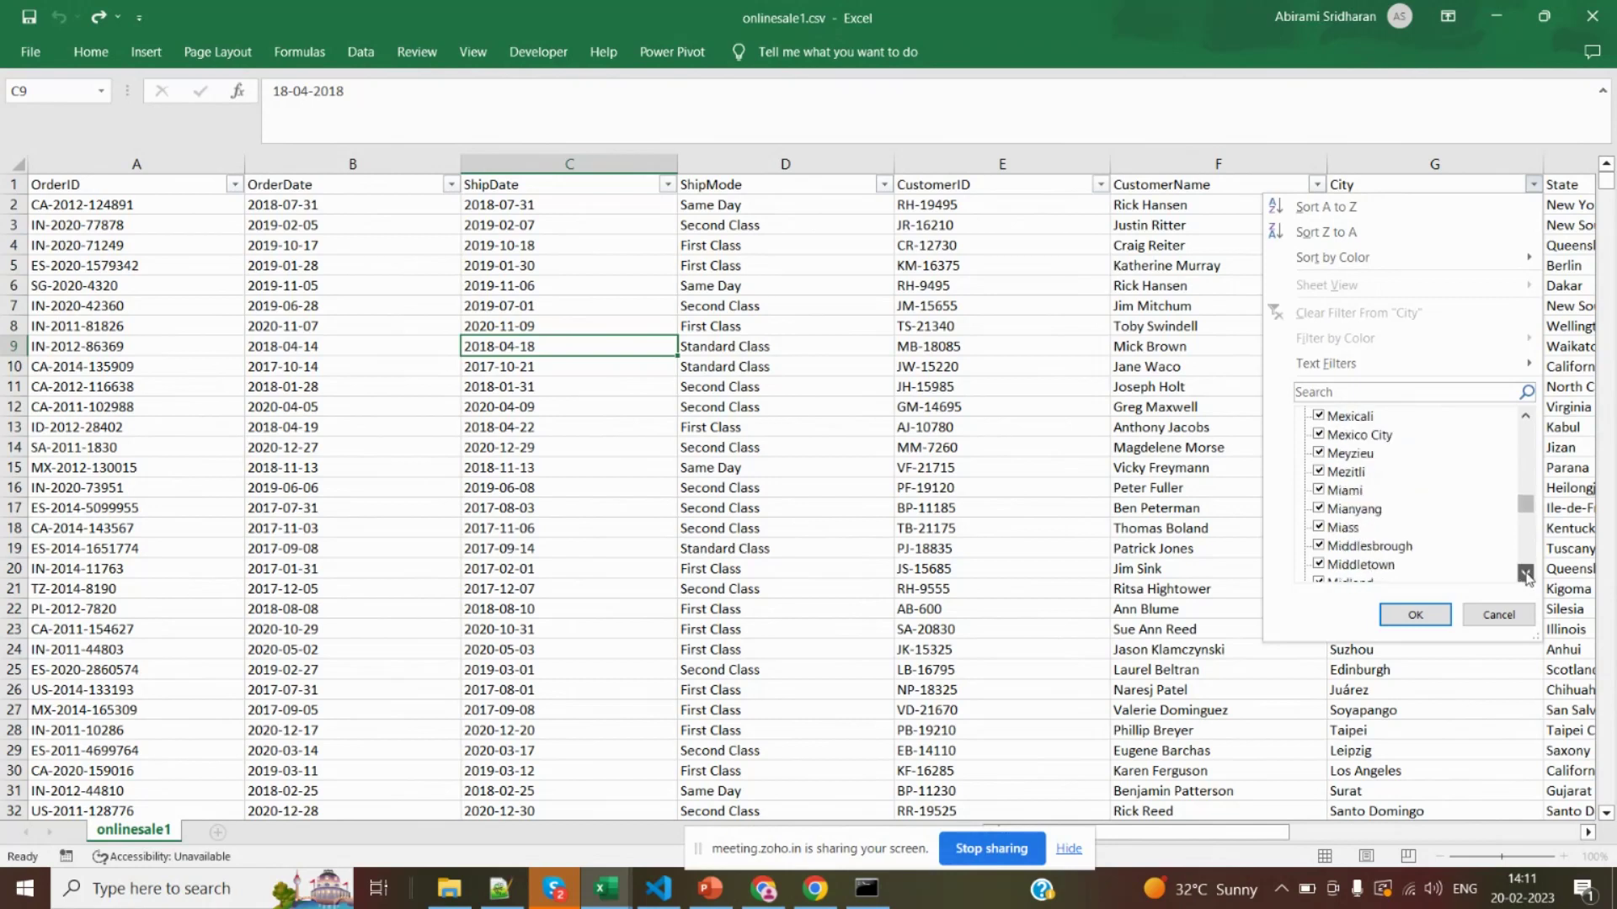
left_click_drag(1526, 573, 1528, 579)
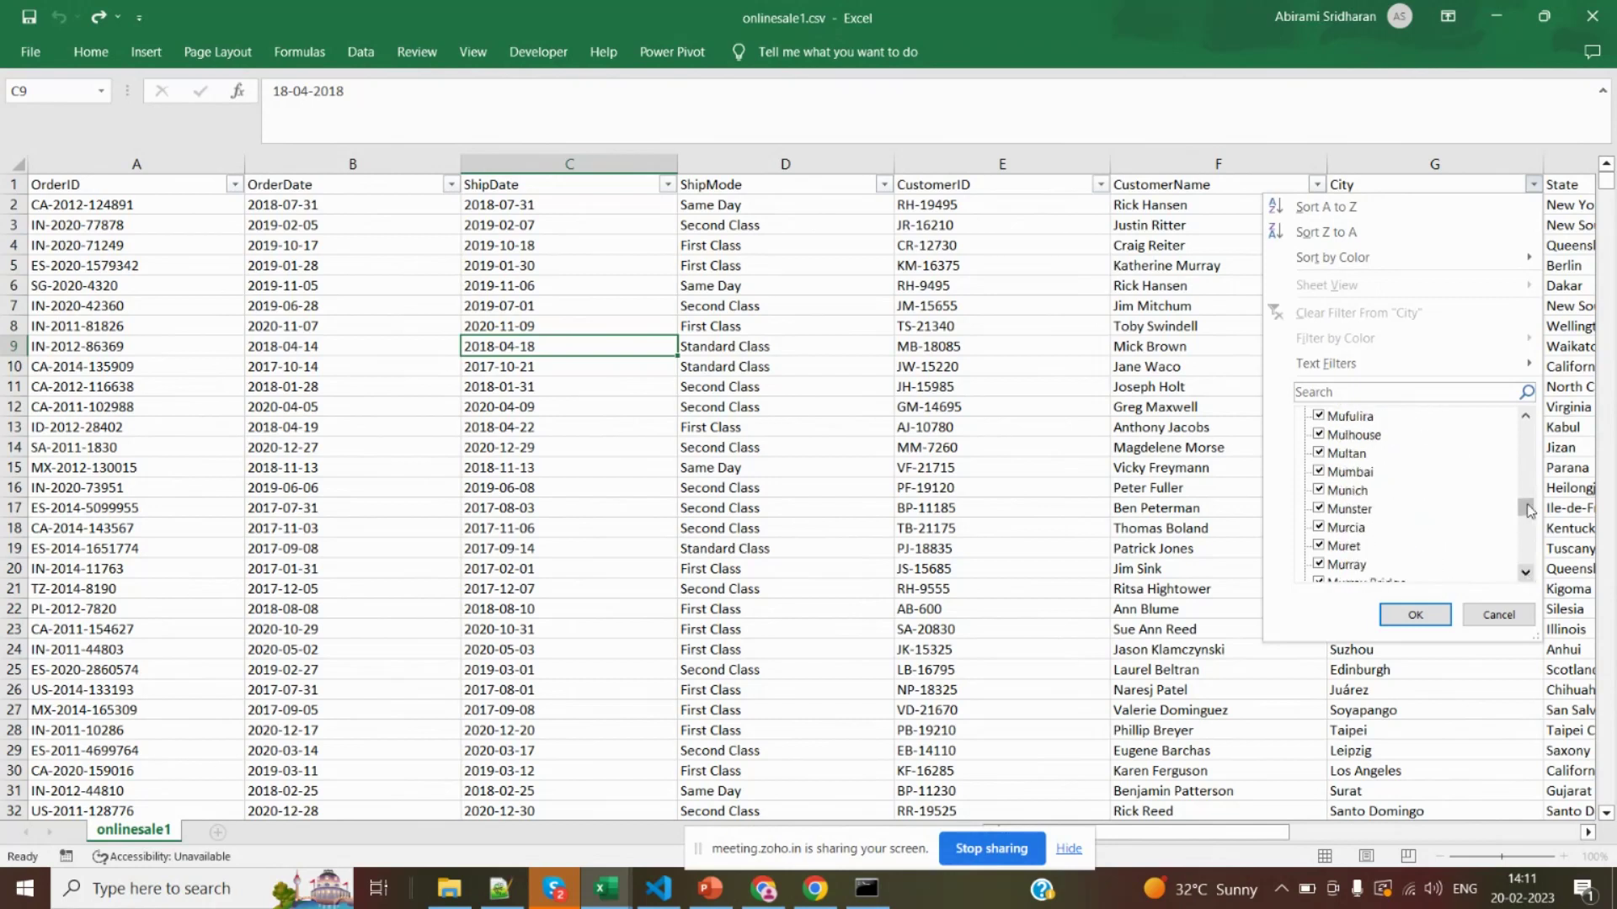
left_click_drag(1528, 511, 1526, 514)
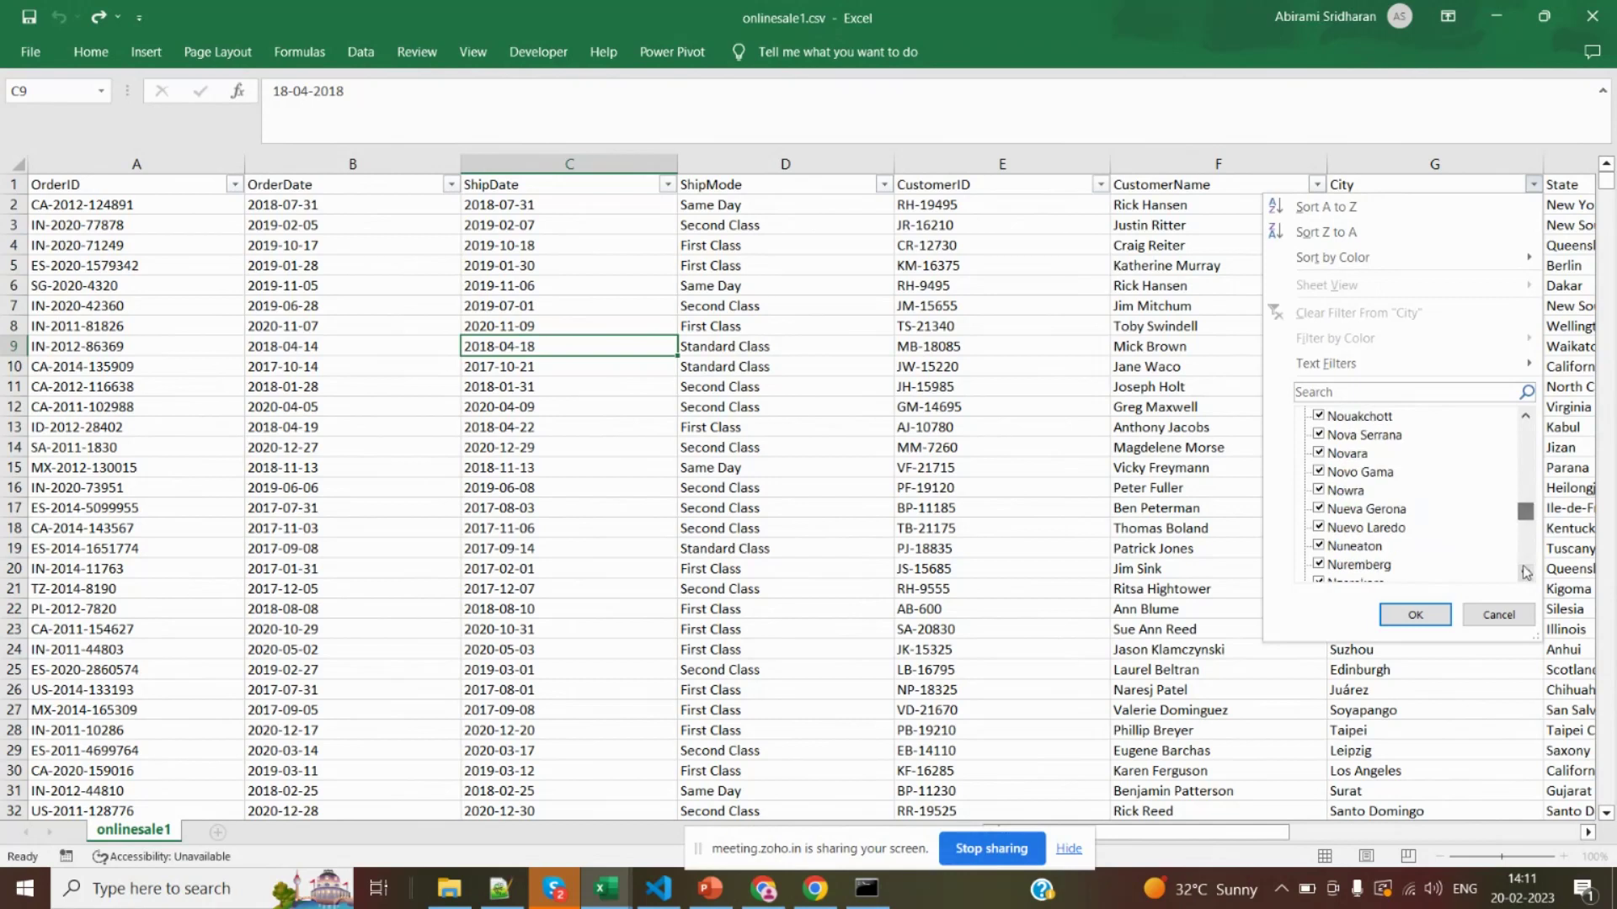
left_click(1401, 388)
type("new")
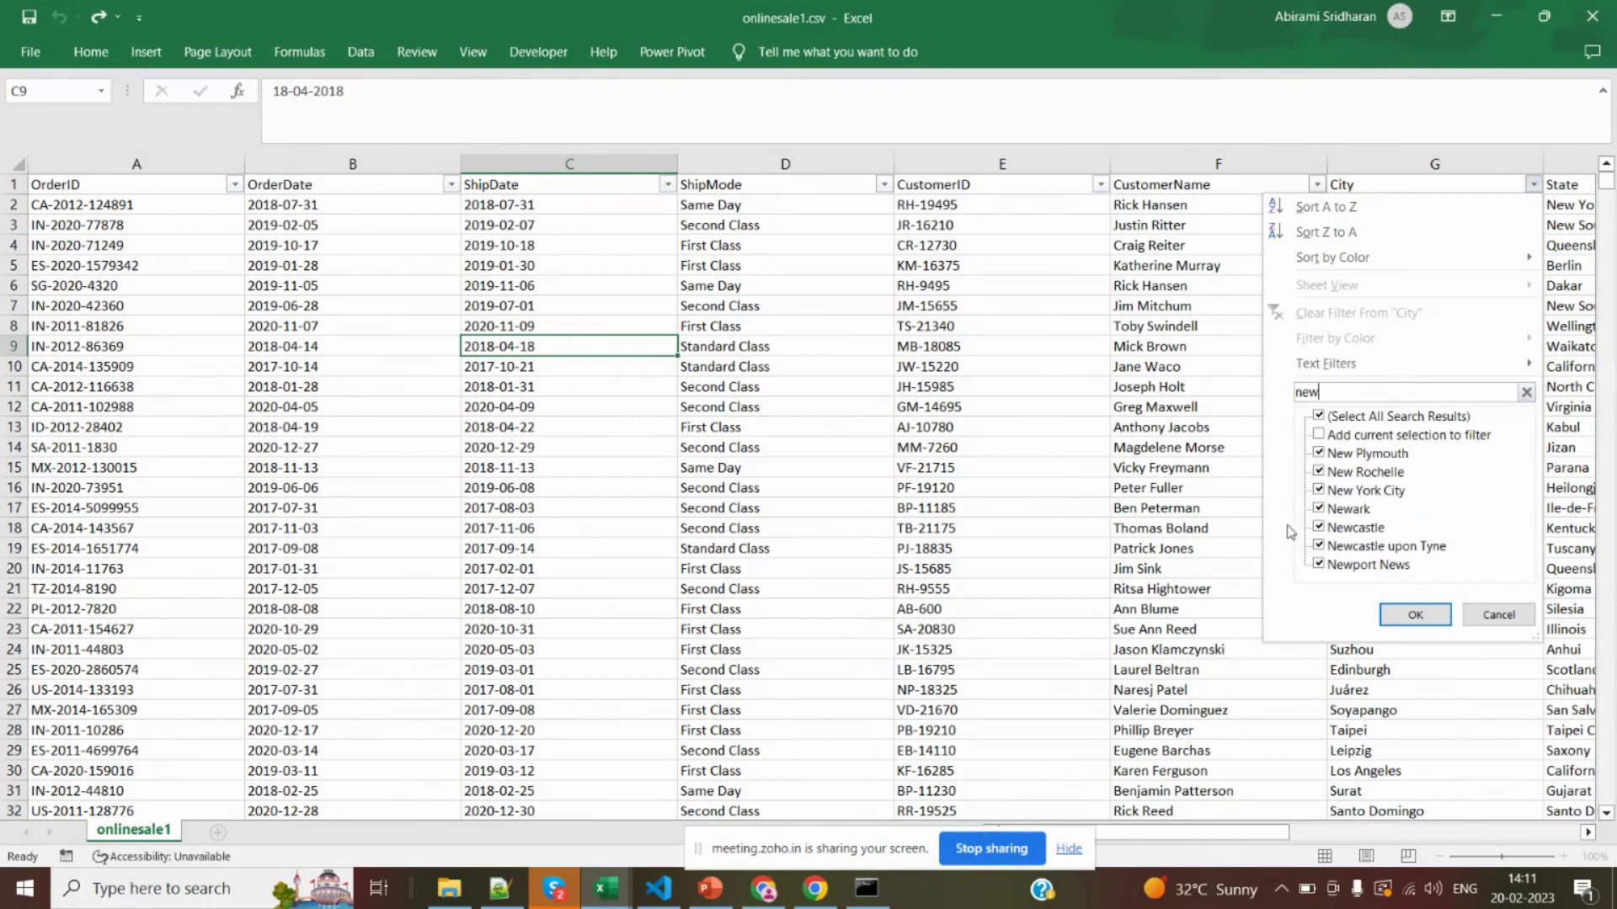
left_click(1319, 418)
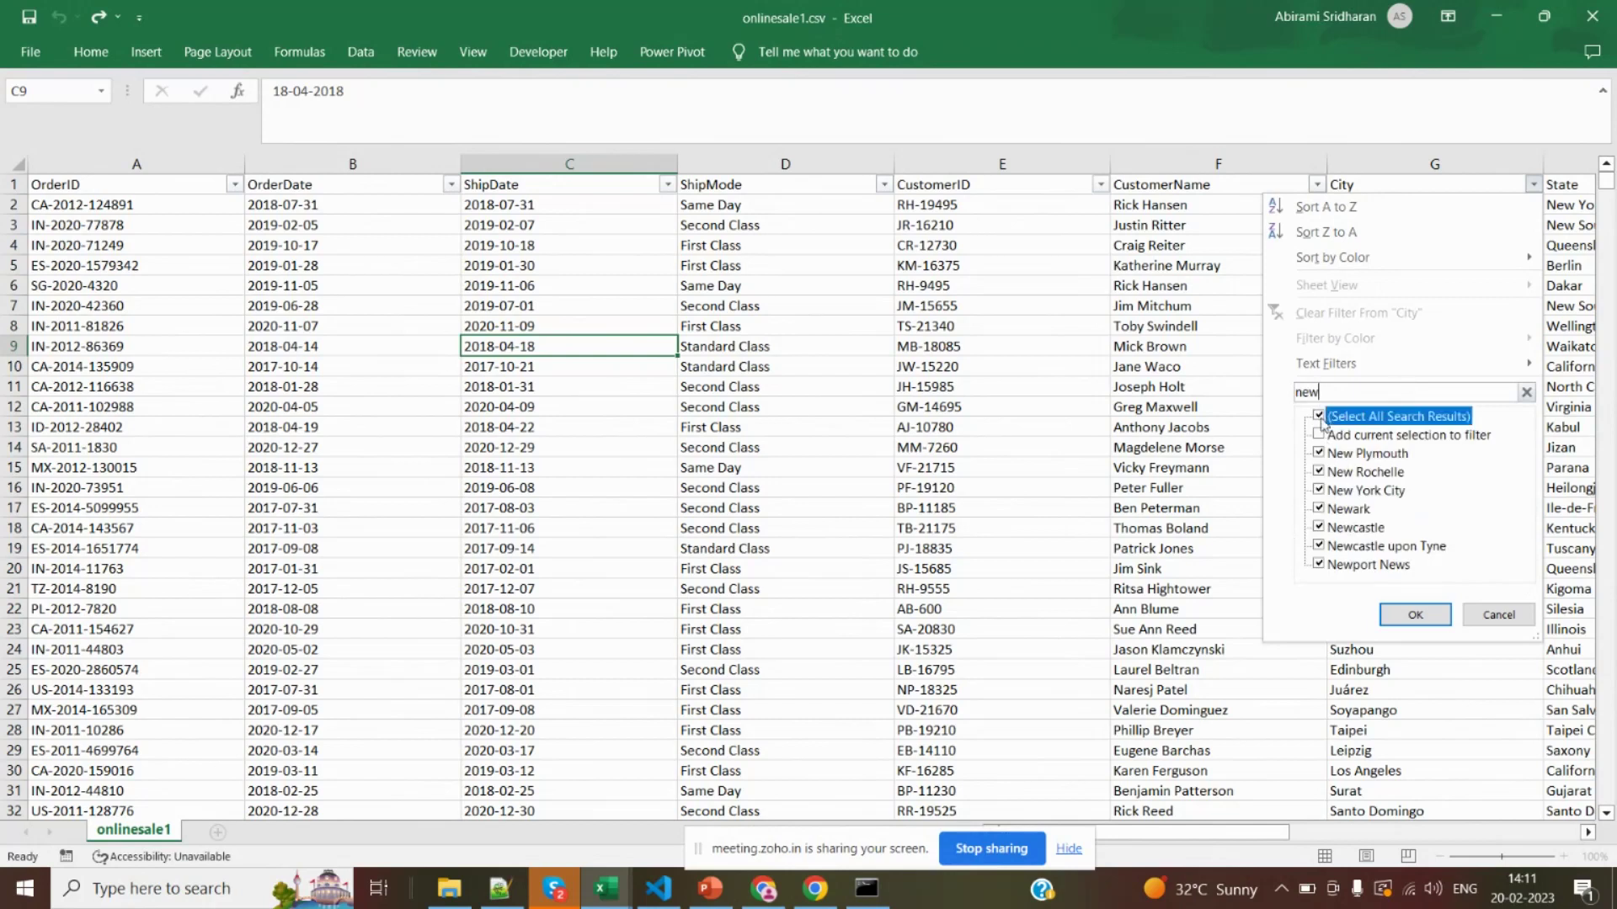
left_click(1318, 490)
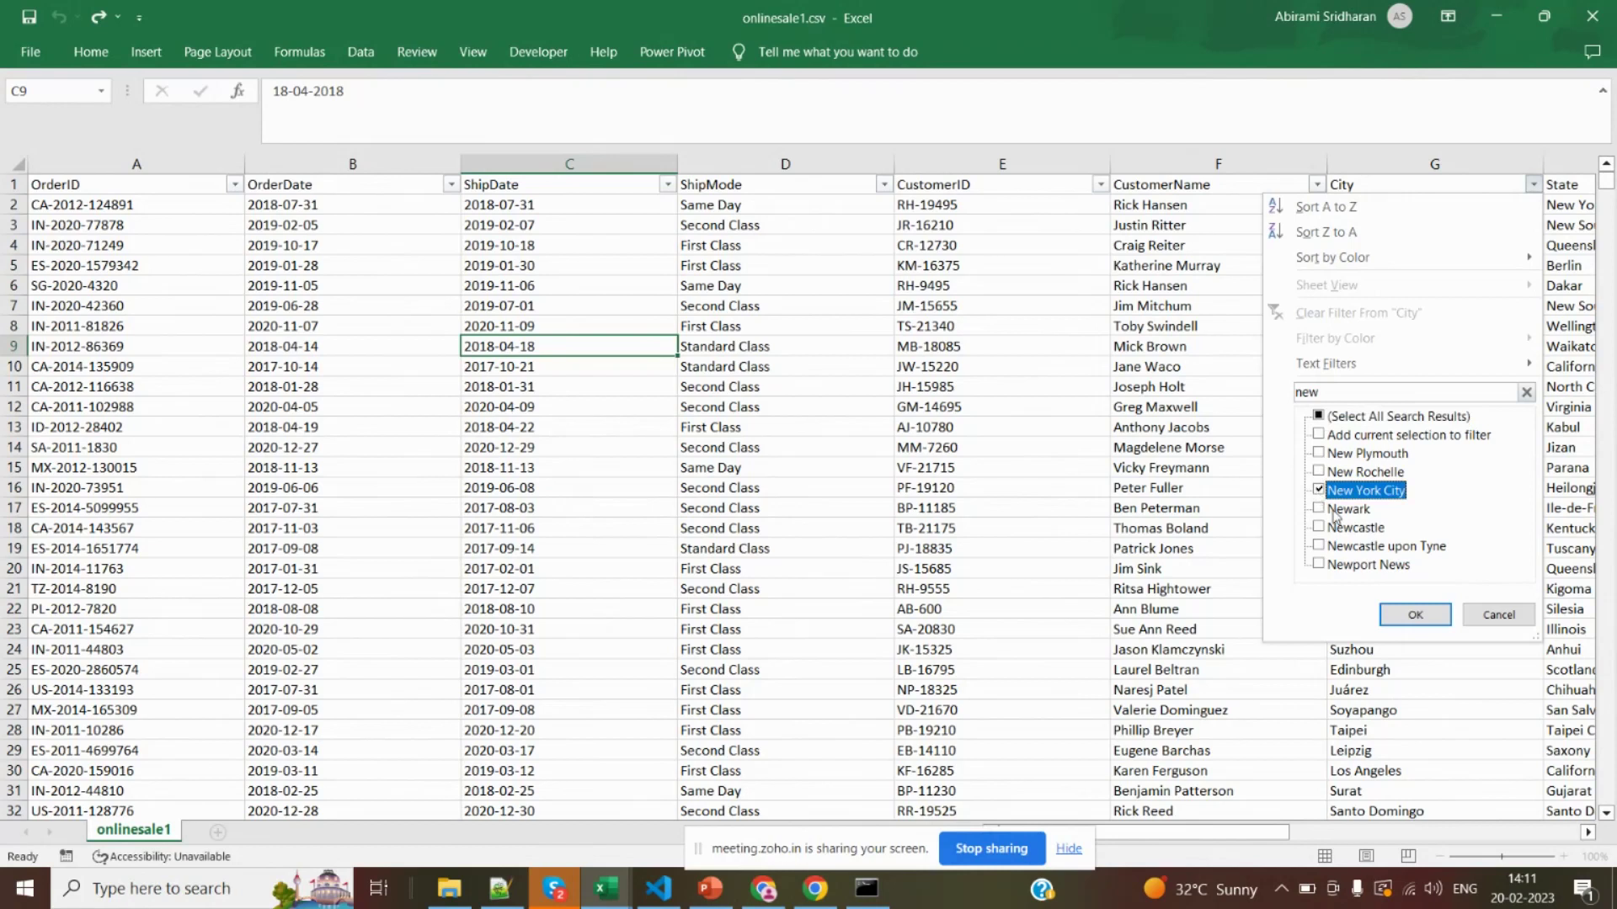
left_click(1394, 613)
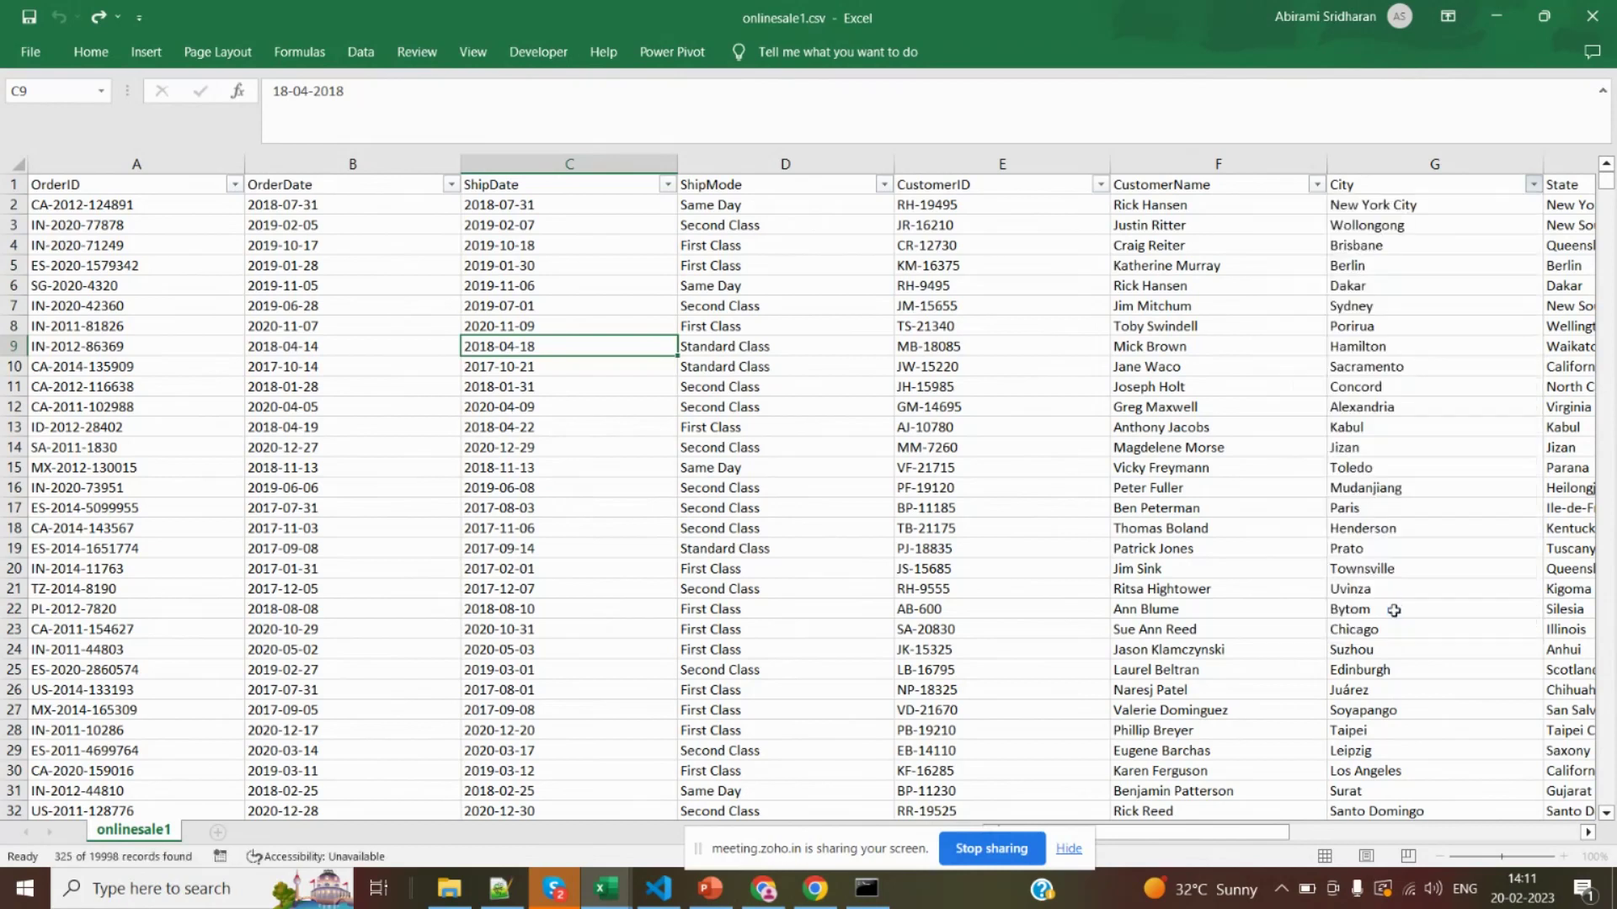
Highlight the filtered New York City cells in the City column and compare them with the query output in SQL Shell
left_click(1358, 208)
left_click_drag(1358, 208, 1378, 569)
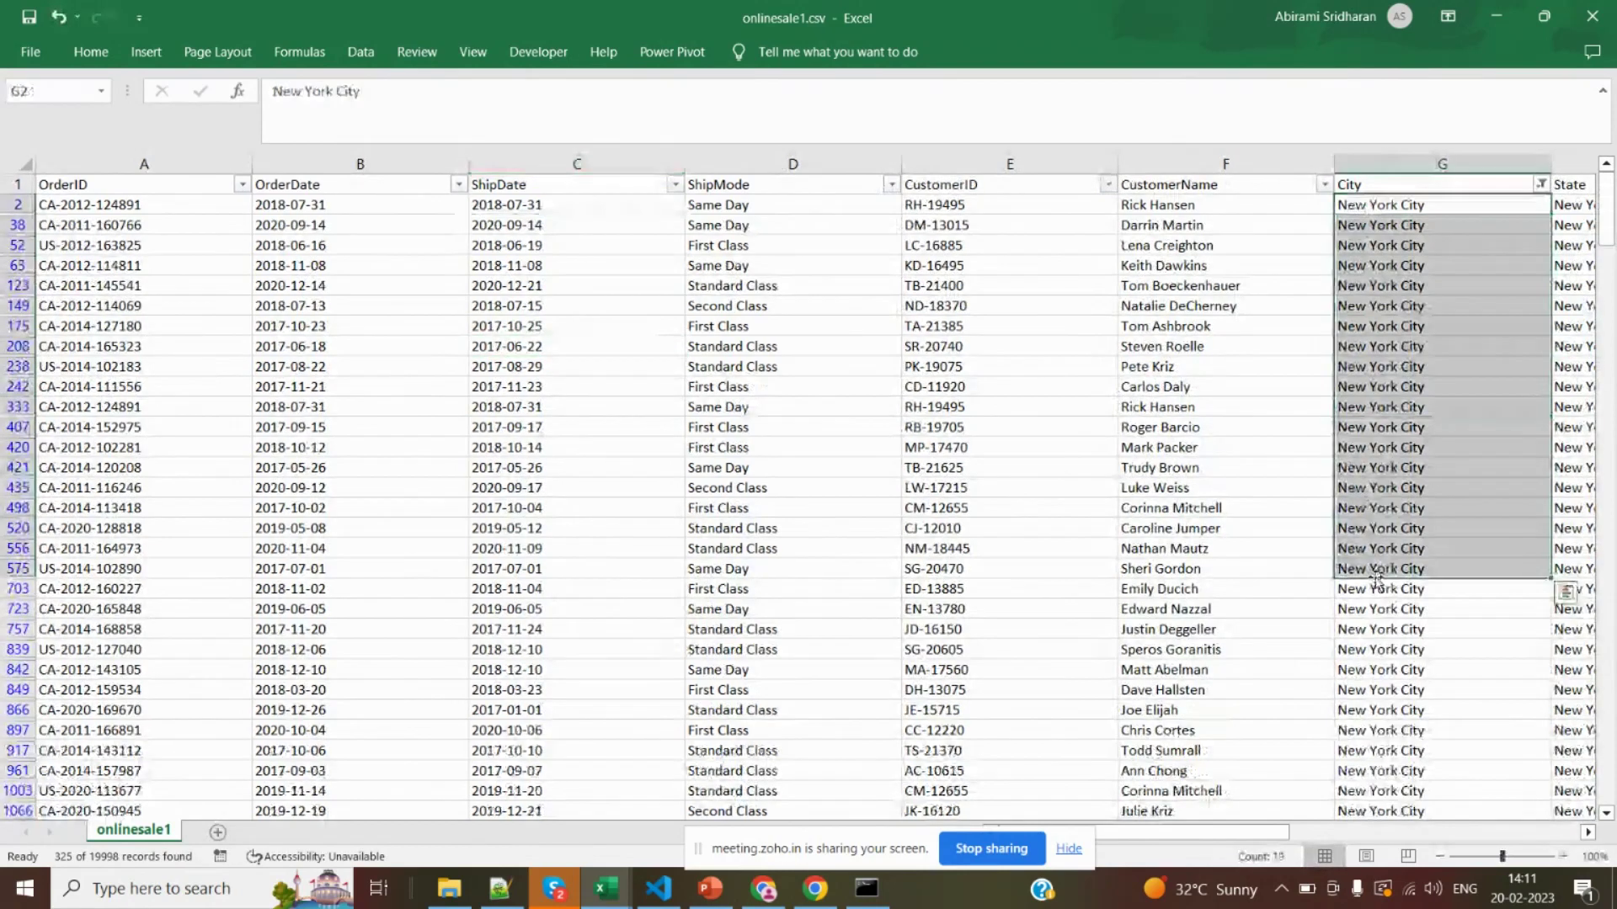
key("alt+Tab")
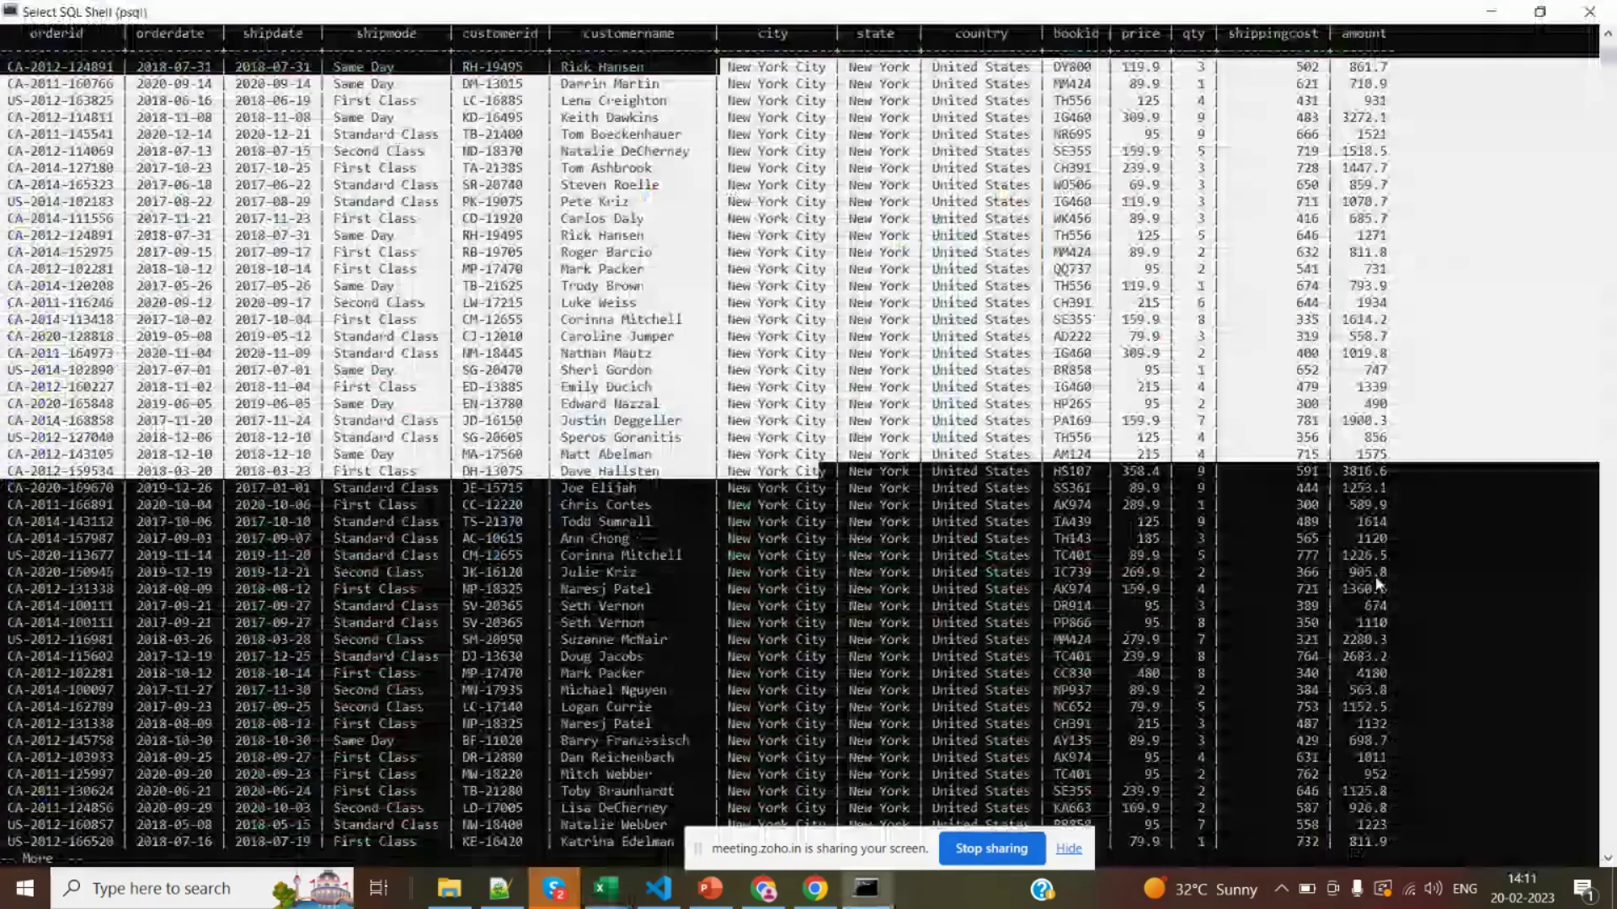
Page a few rows further through the New York City result, then stop the output and return to the nm_dbclass prompt
left_click(800, 555)
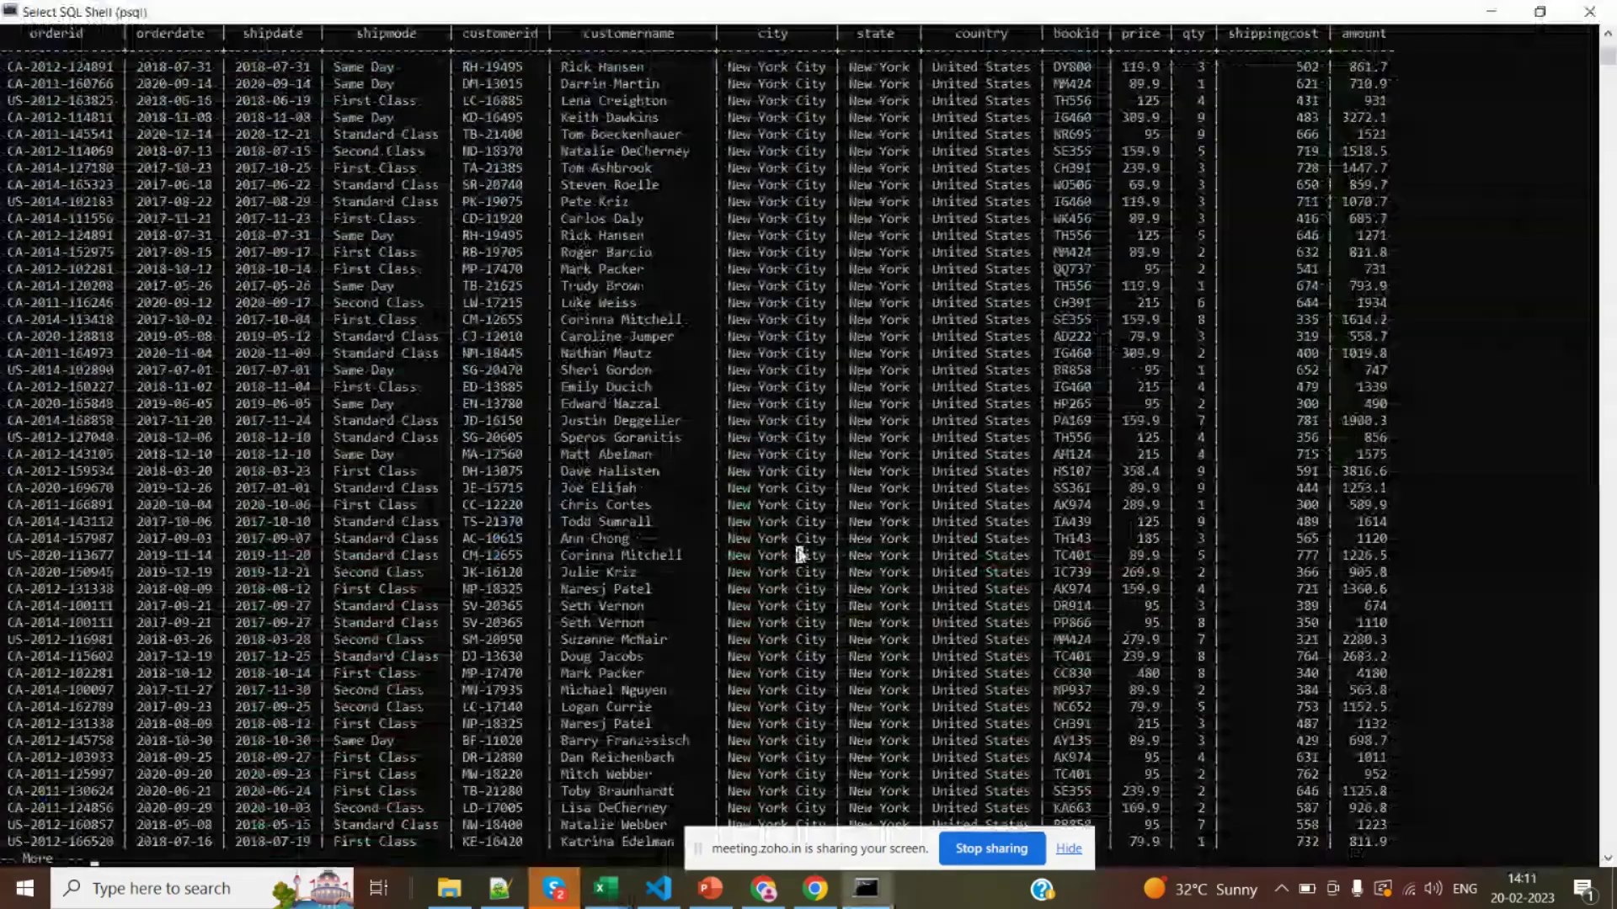
key("Return")
key("Return")
key("Return")
key("Return")
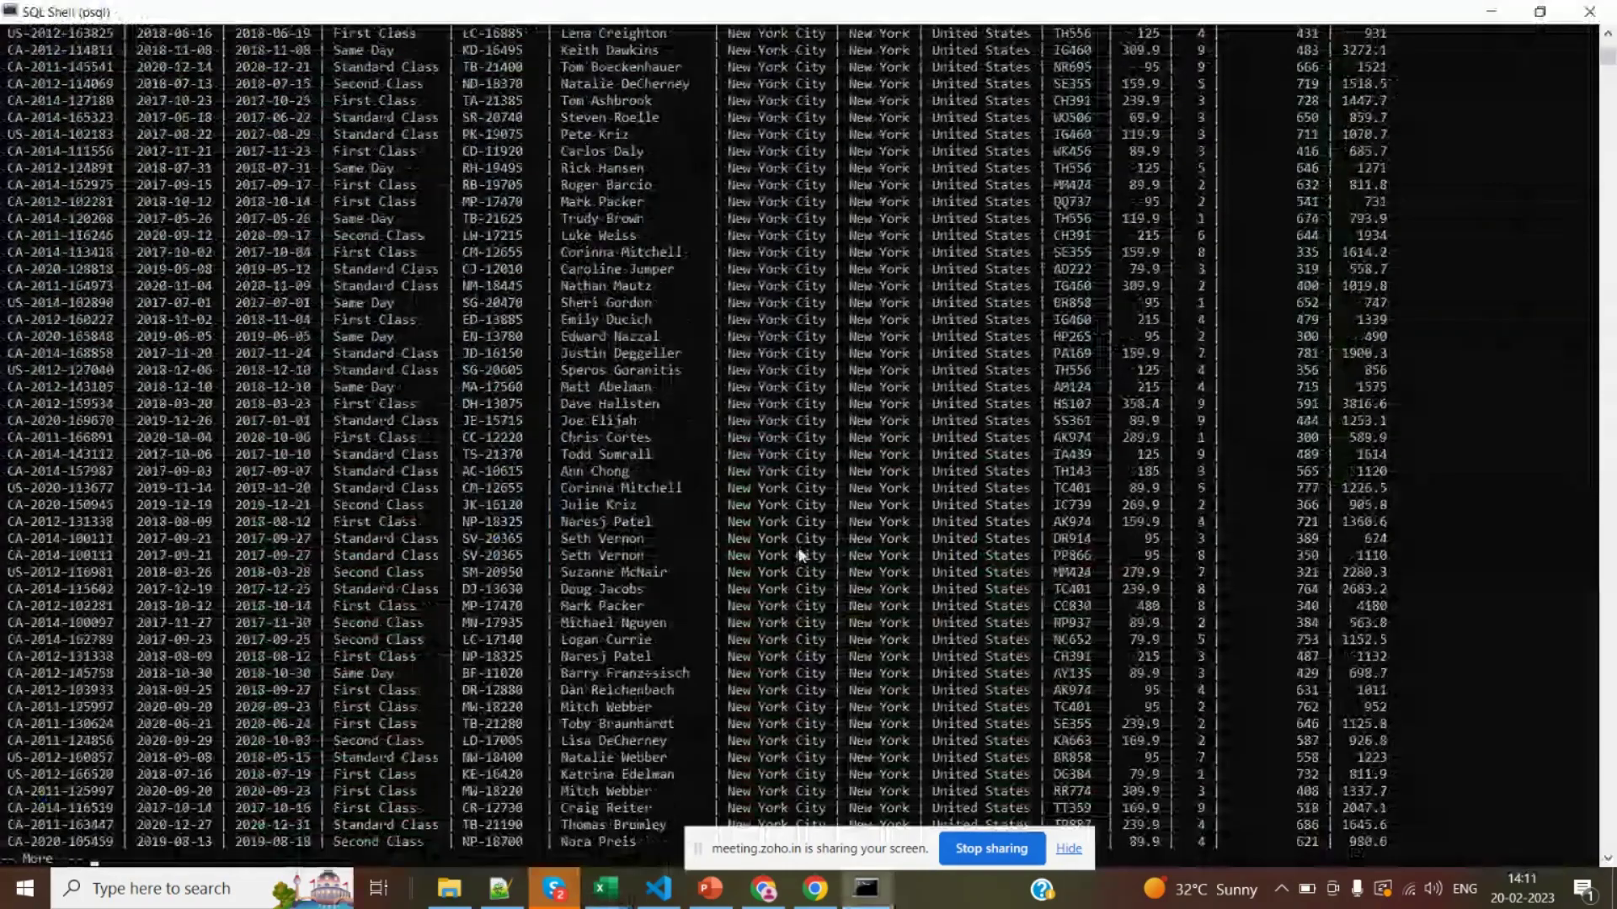
key("Return")
key("ctrl+c")
key("Return")
key("Return")
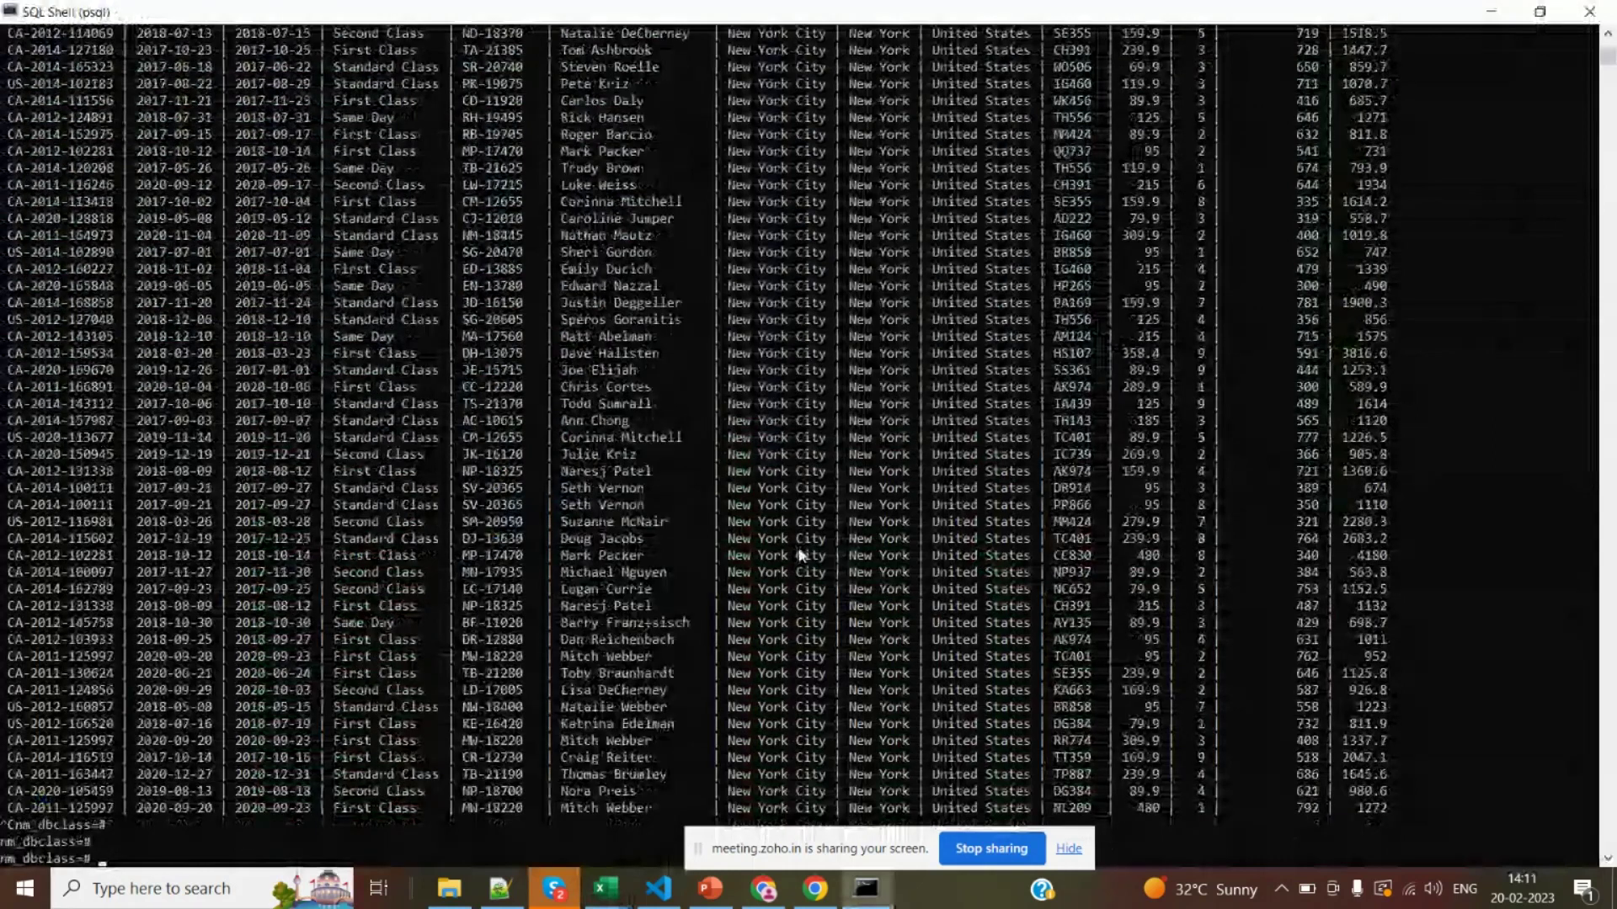
key("Return")
Switch to the Operators Used in Where clause slide in PowerPoint to check the comparison operators, and return to SQL Shell
key("alt+Tab")
key("alt+Tab")
key("alt+Tab")
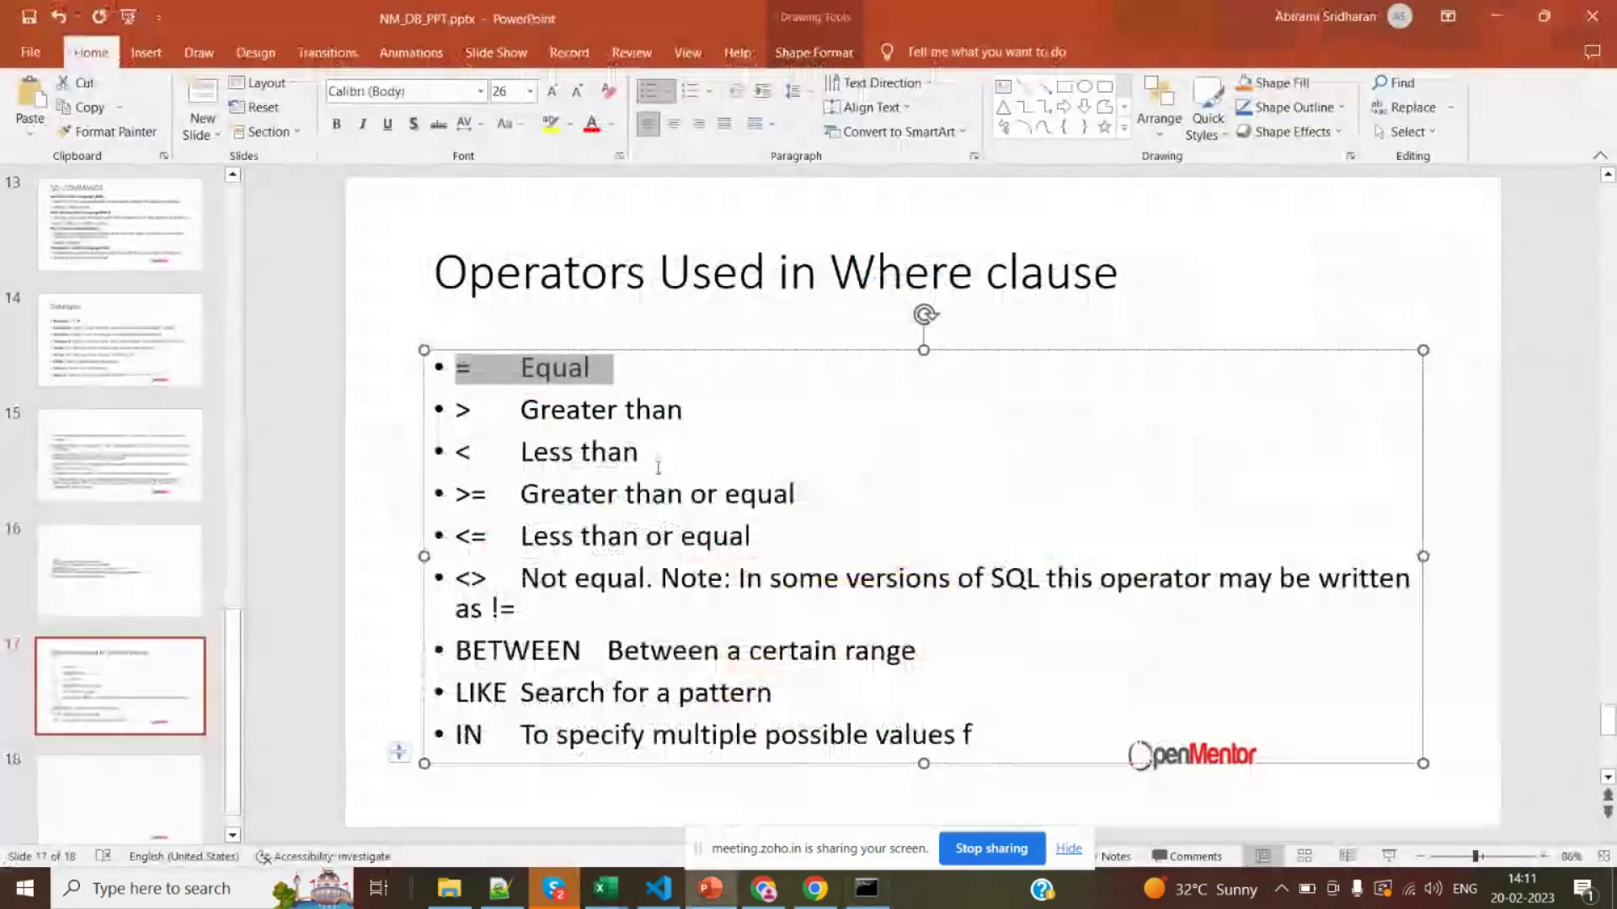
key("alt+Tab")
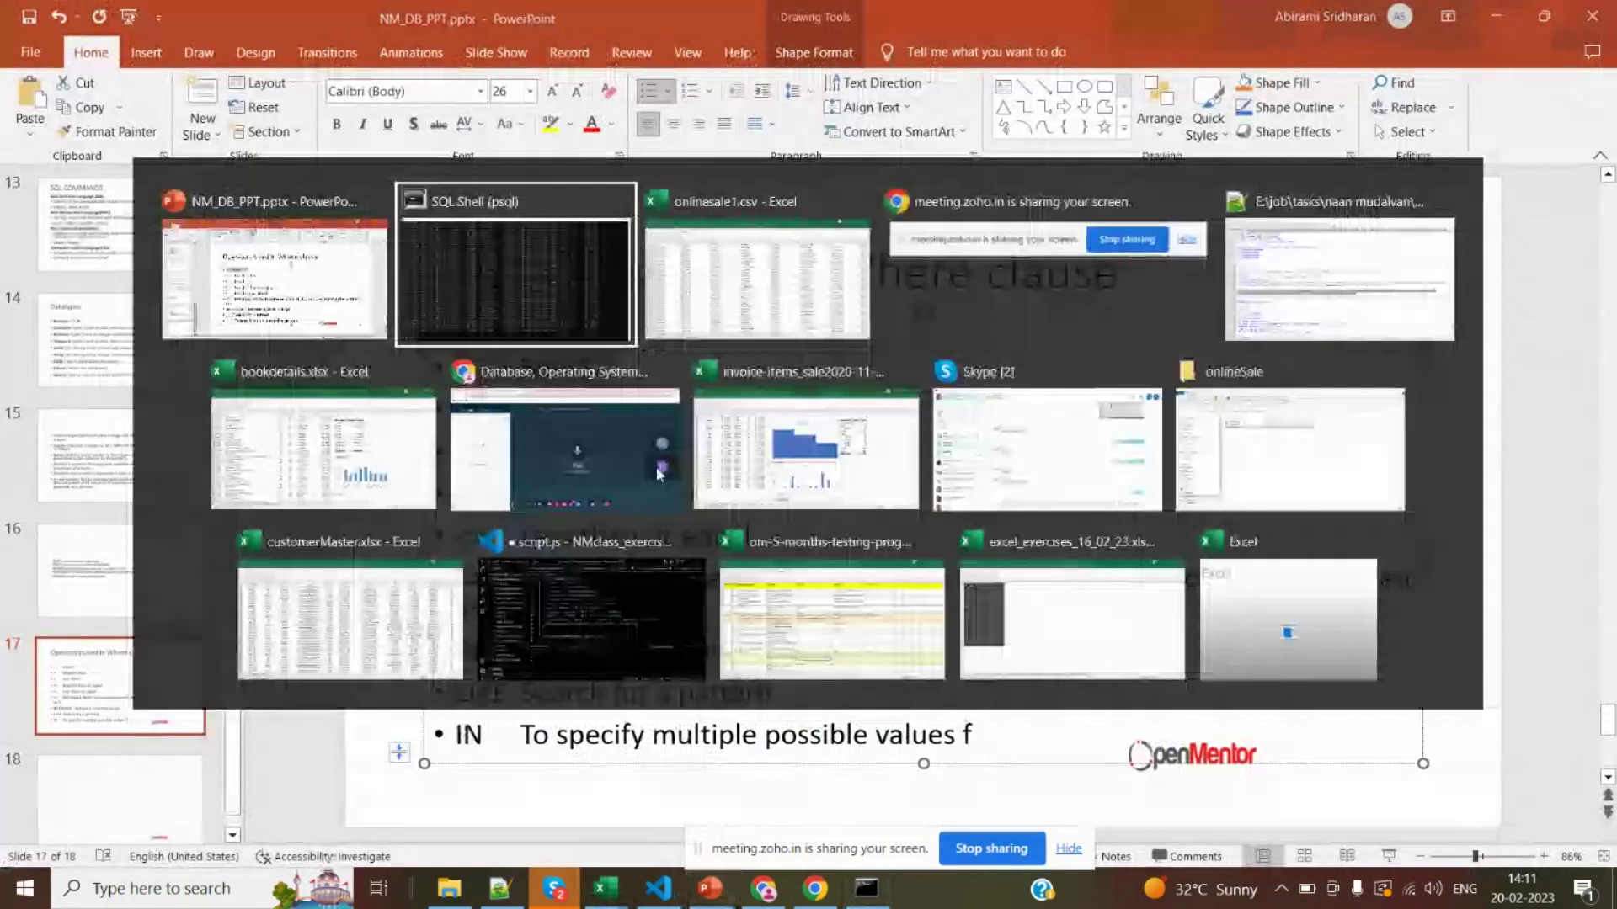
Recall the New York City query for editing and look up the amount column in the header of the earlier output
key("Up")
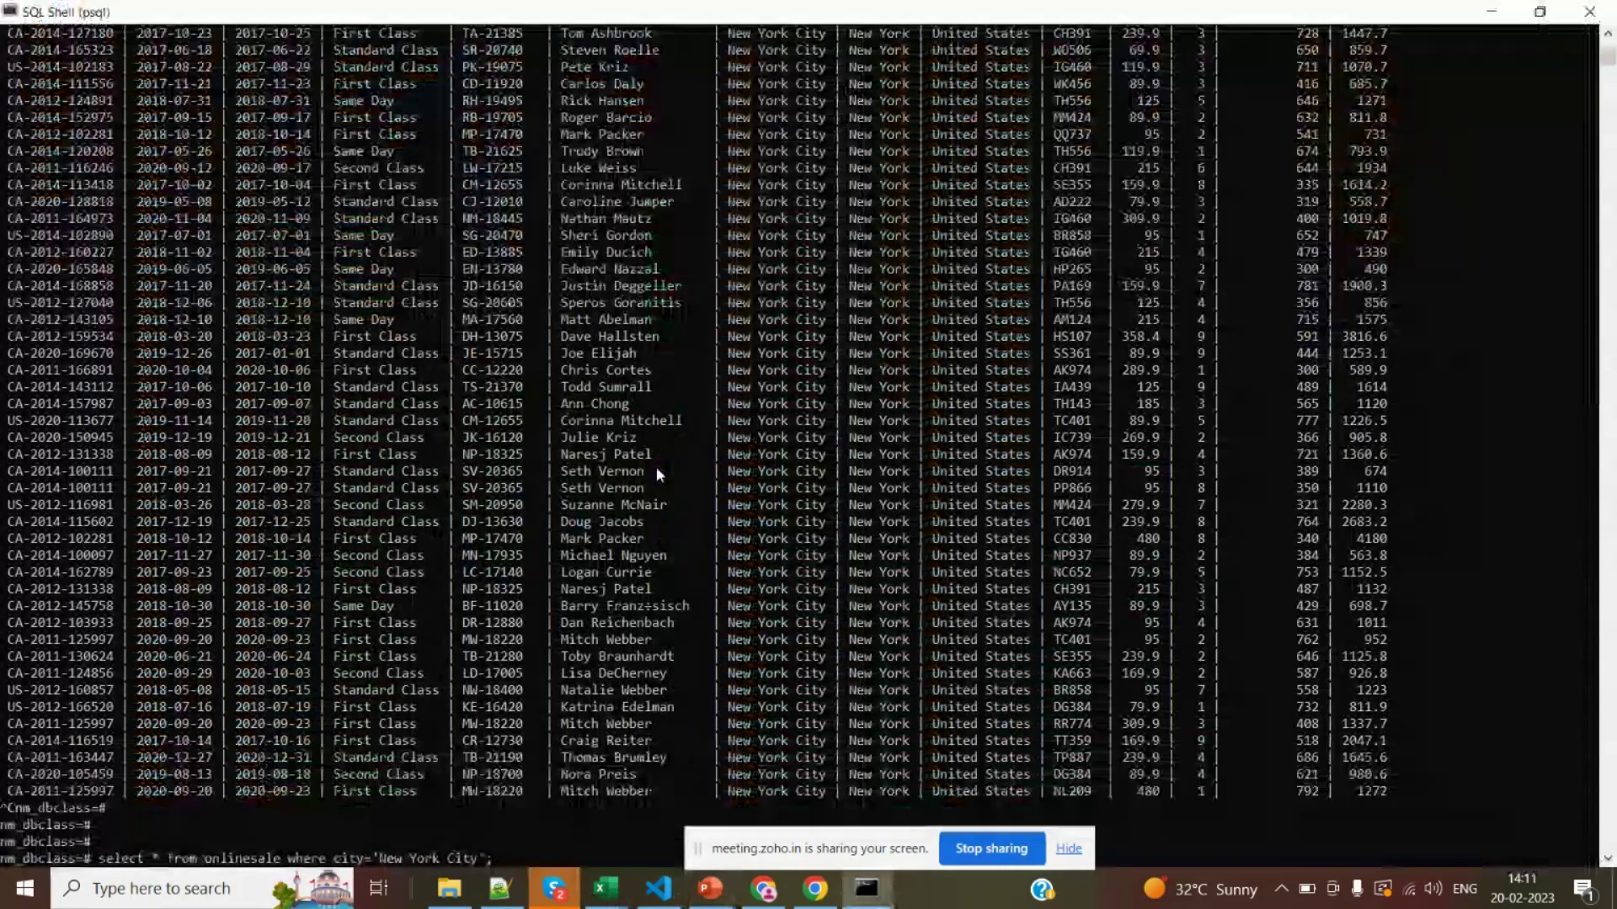
key("Left")
key("Left")
key("Left")
key("Left")
key("Left")
key("Left")
key("Left")
key("Left")
key("Left")
key("Left")
key("Left")
key("Left")
key("Left")
key("Left")
key("Left")
key("Left")
key("Left")
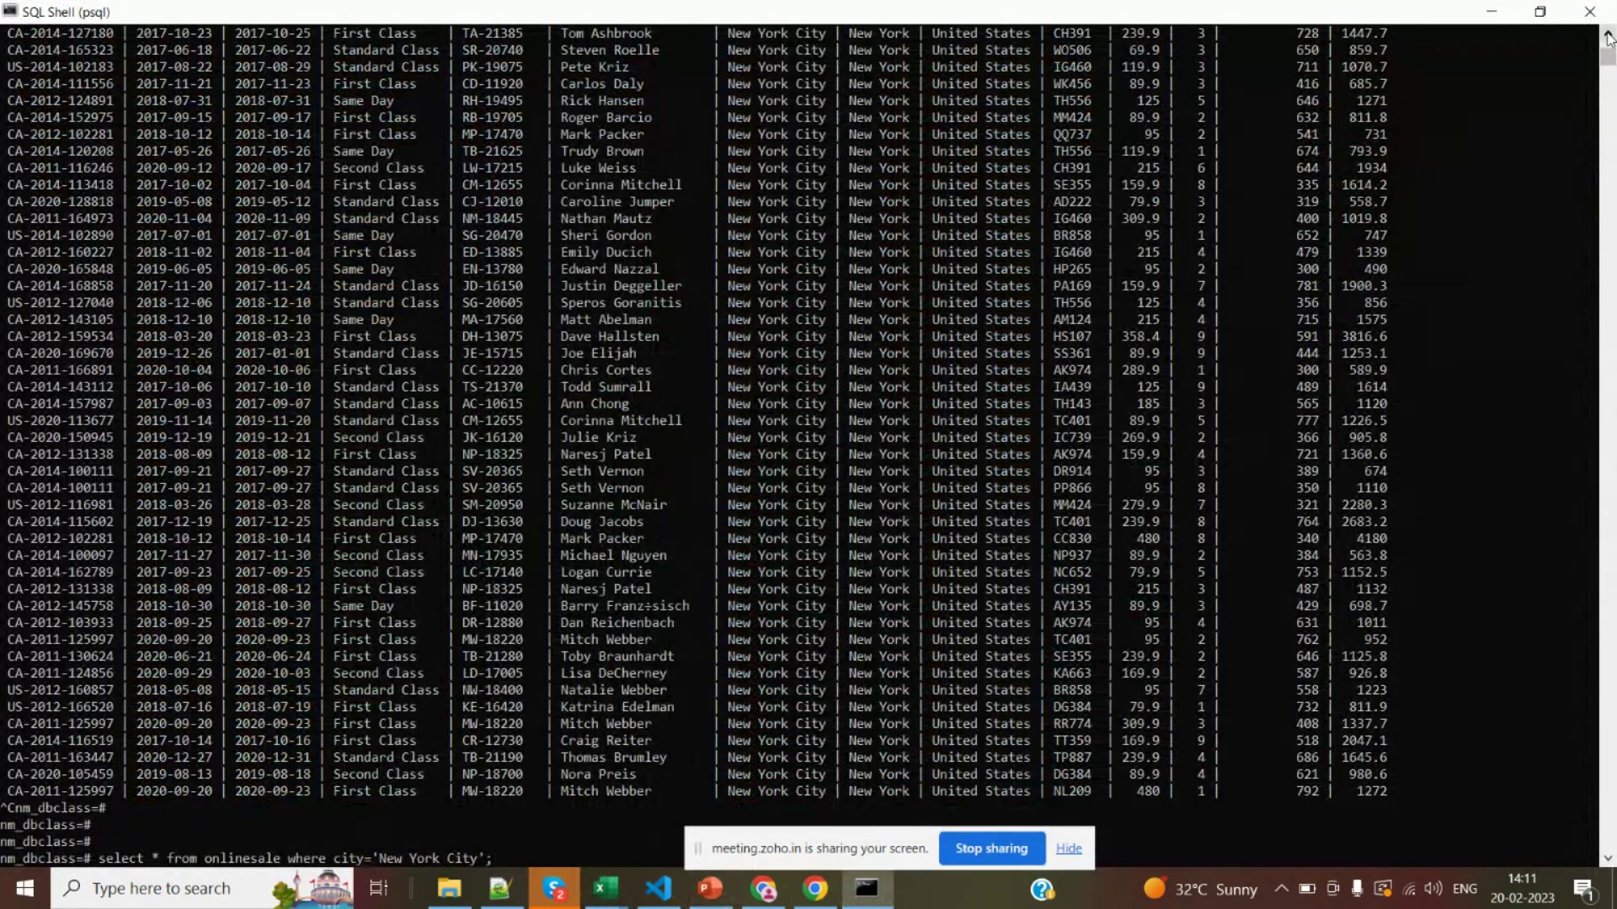
left_click_drag(1608, 38, 1609, 38)
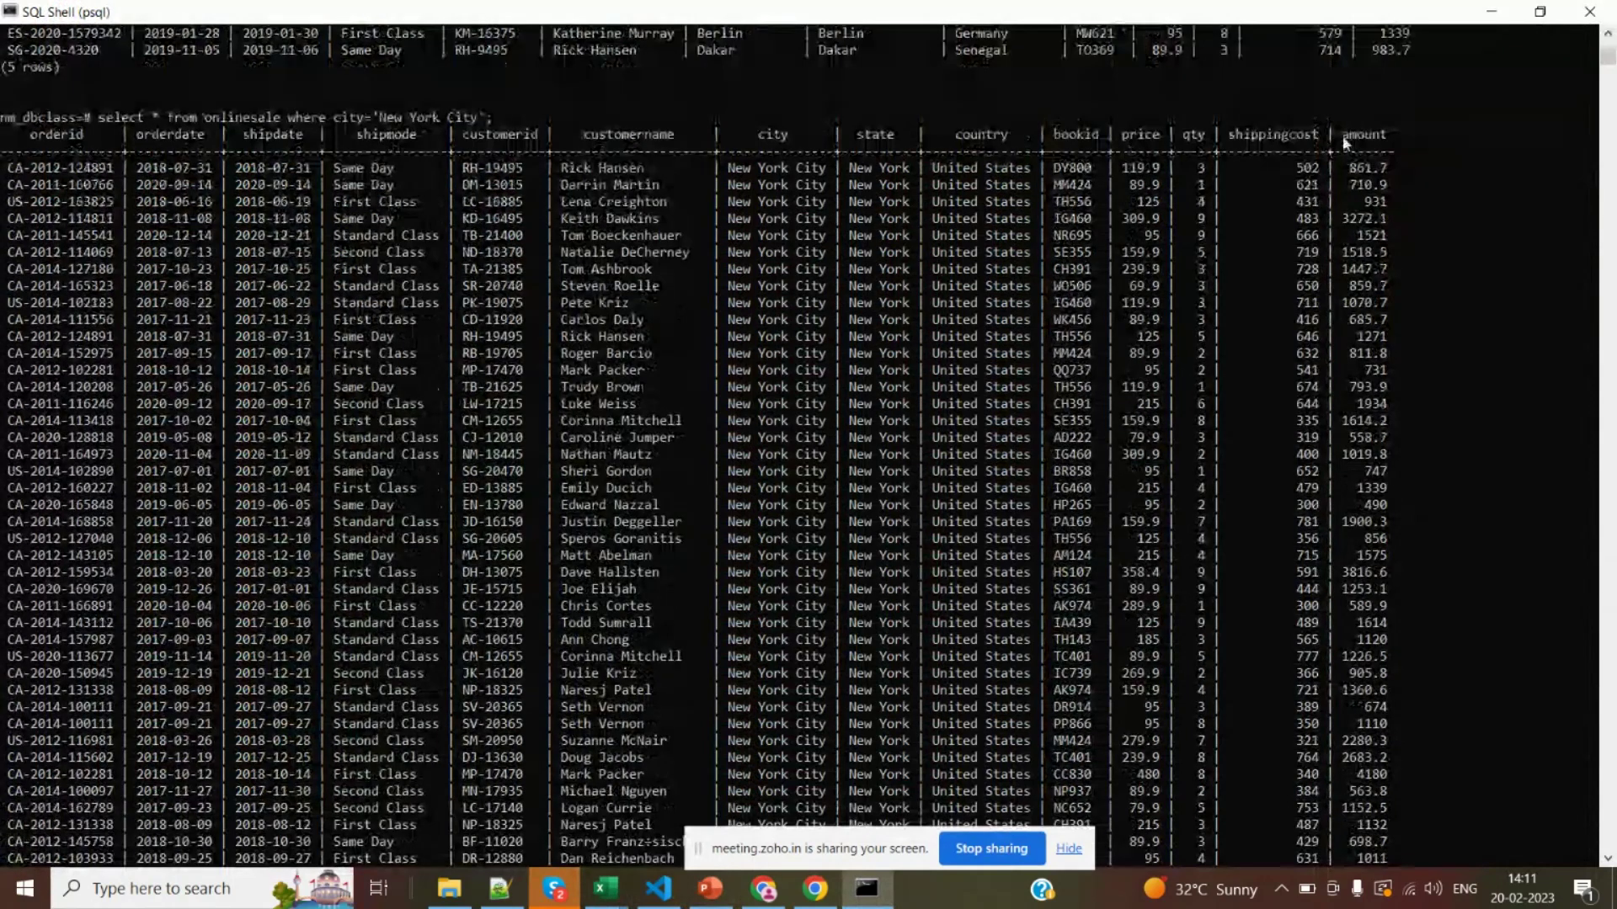
left_click_drag(1339, 141, 1389, 143)
right_click(1389, 143)
Replace the city= part of the recalled query's where clause with amount>
key("Up")
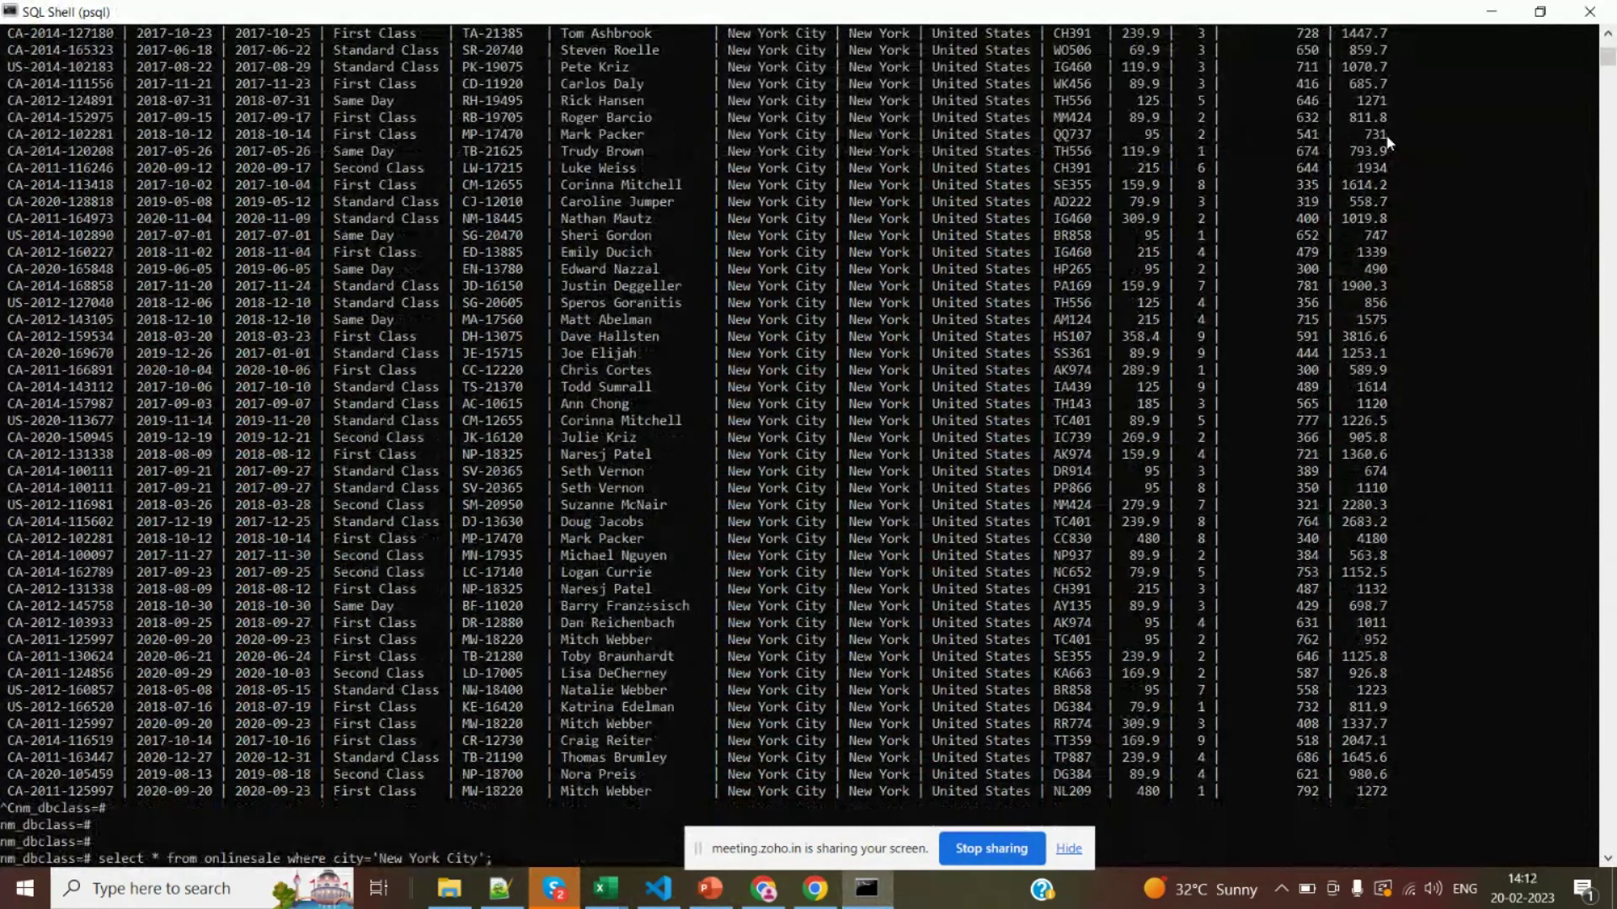
key("Left")
key("Left")
key("BackSpace")
key("BackSpace")
key("BackSpace")
key("BackSpace")
type("amount")
key("Delete")
type(">")
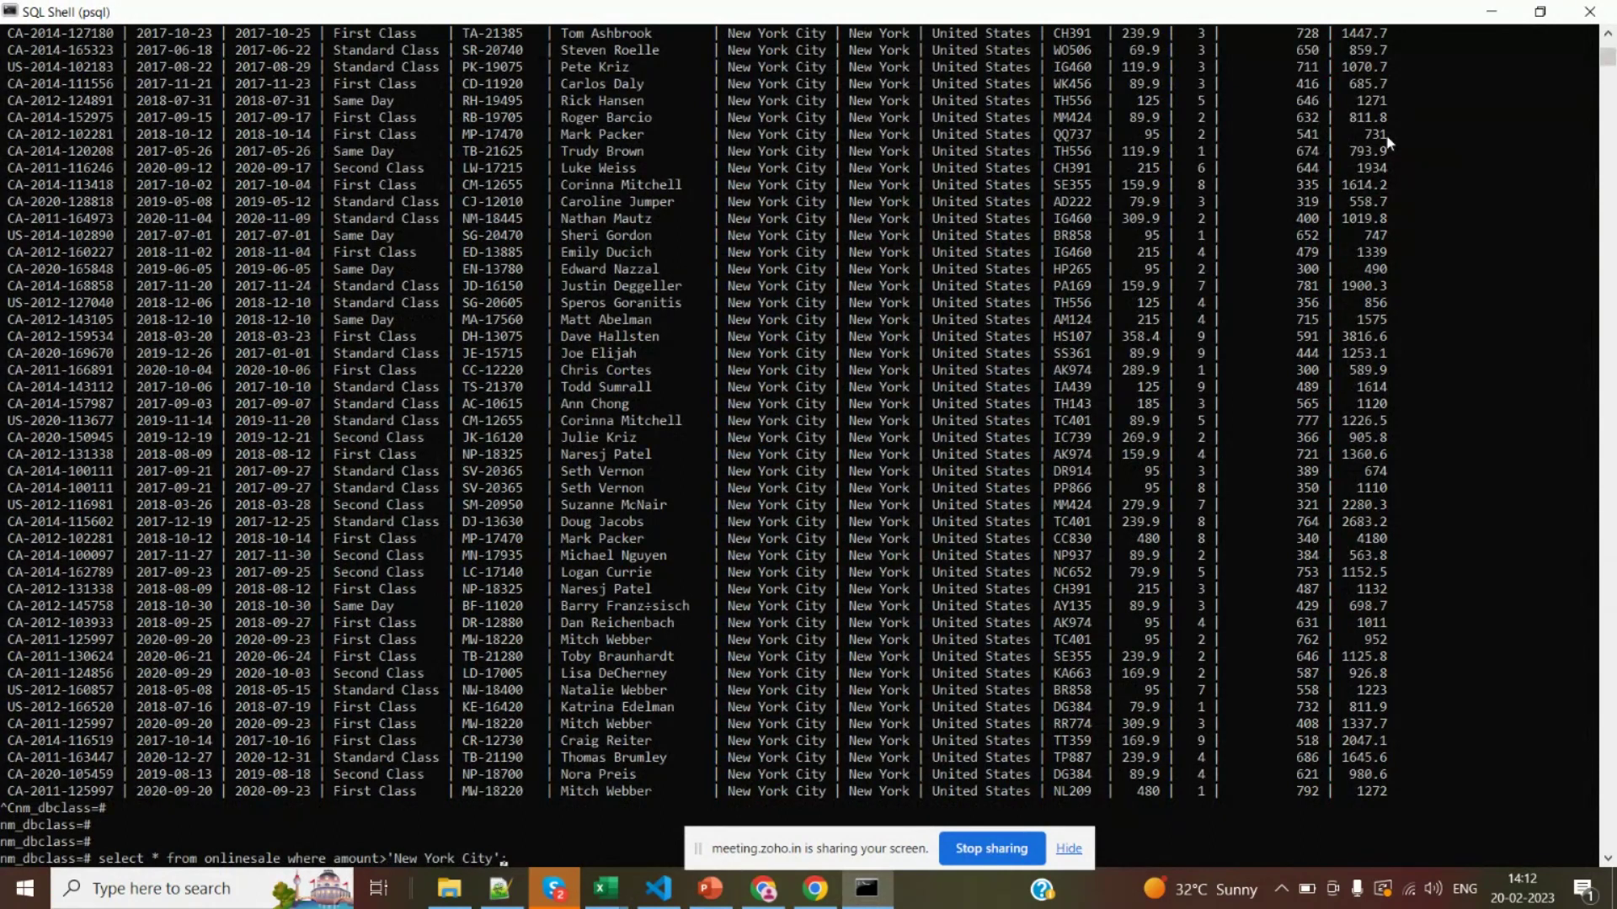
Replace the New York City value with 100 and run select * from onlinesale where amount>100;
key("BackSpace")
key("BackSpace")
key("BackSpace")
key("BackSpace")
key("BackSpace")
key("BackSpace")
key("BackSpace")
key("BackSpace")
key("BackSpace")
key("BackSpace")
key("BackSpace")
key("BackSpace")
key("BackSpace")
key("BackSpace")
key("BackSpace")
type("100")
key("Return")
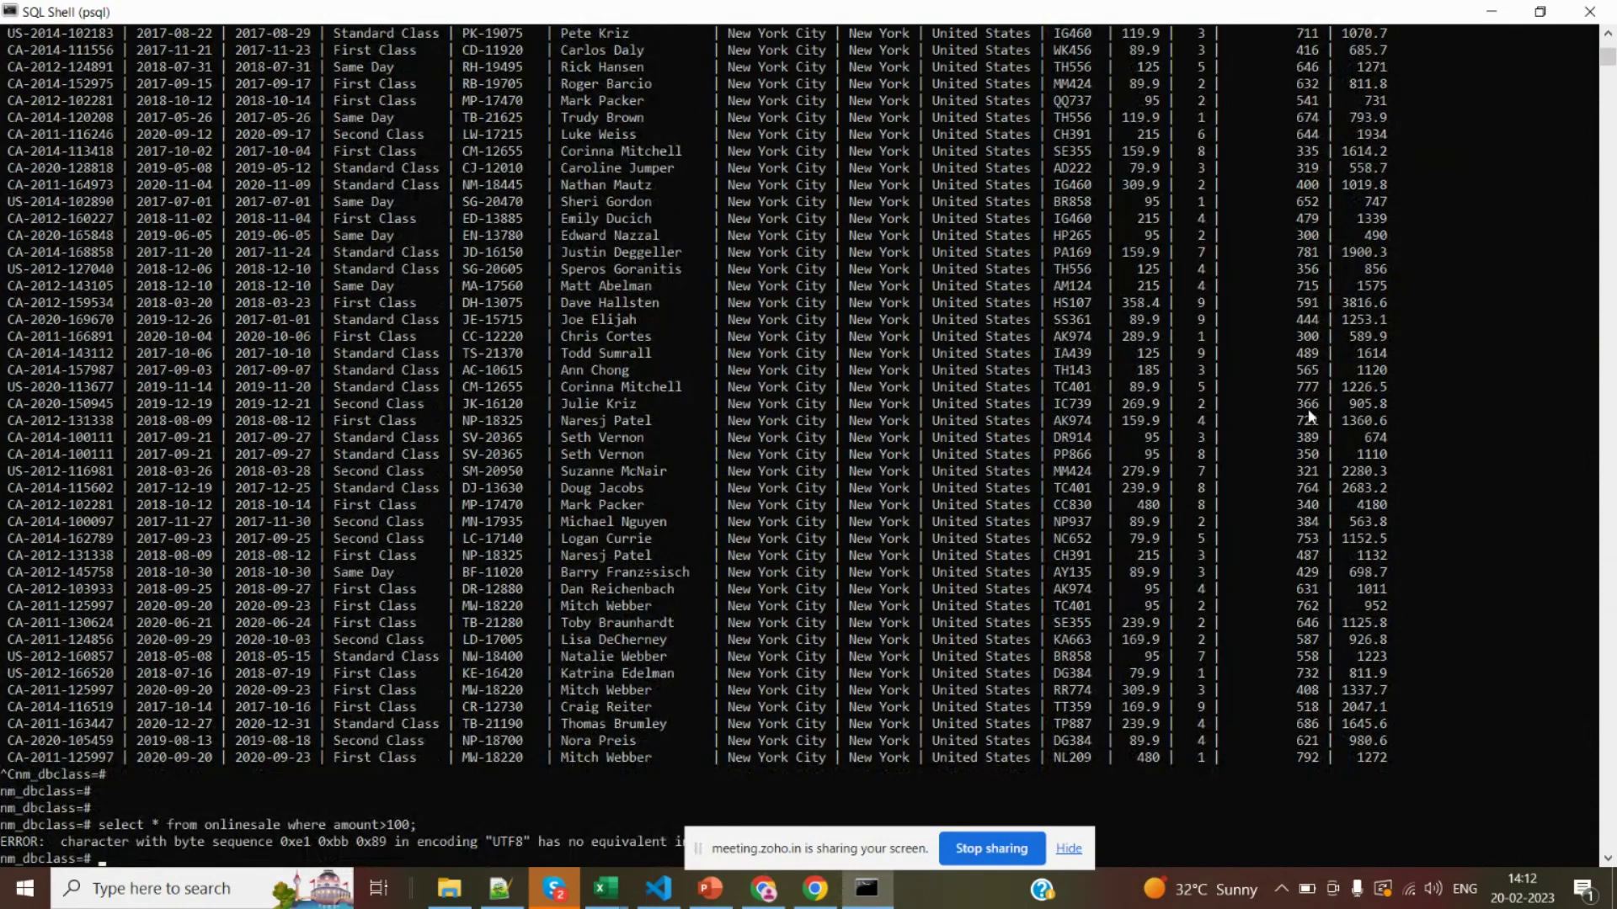
Run set client_encoding=UTF8; and rerun the onlinesale query for amount>100
type("set client_encoding=UTF8;")
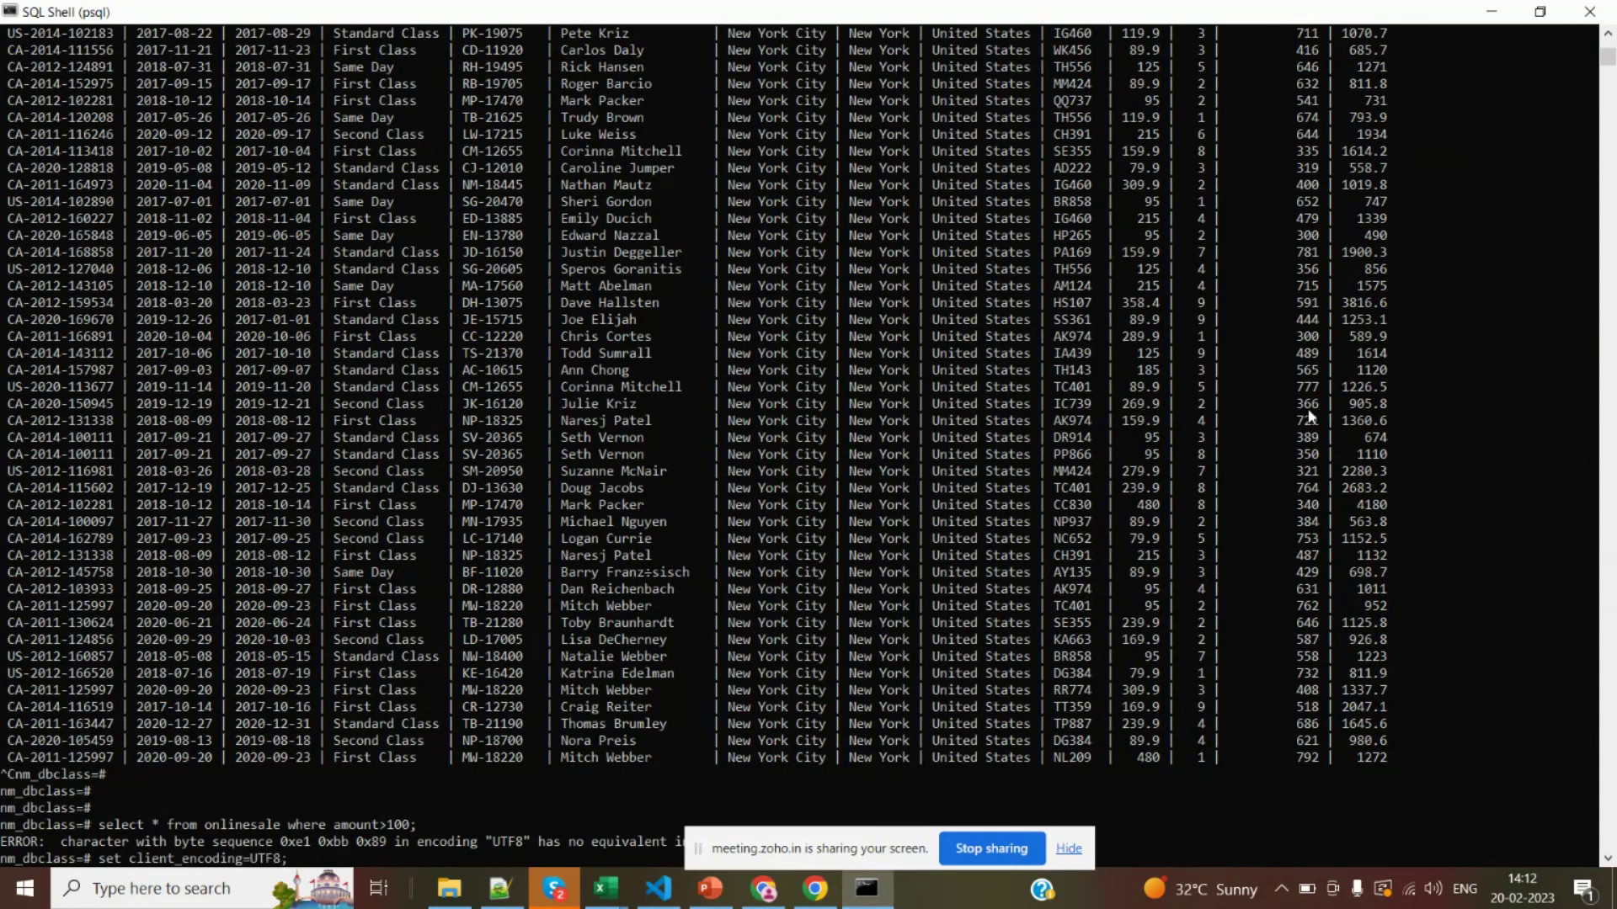
key("Return")
type("select * from onlinesale where city='New York City';")
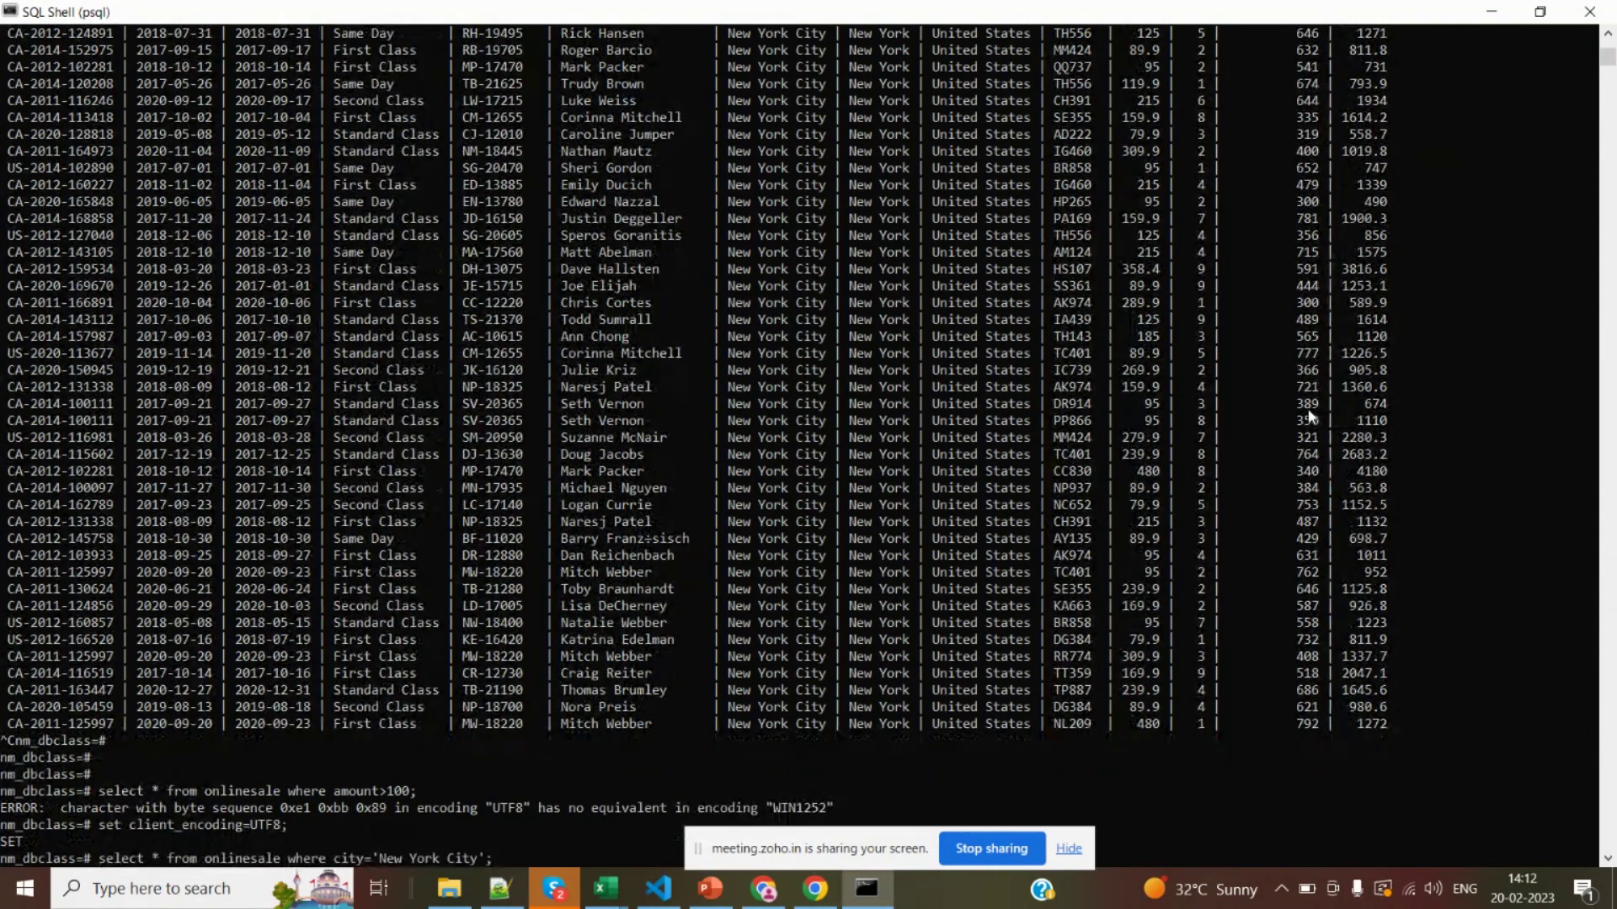
key("Return")
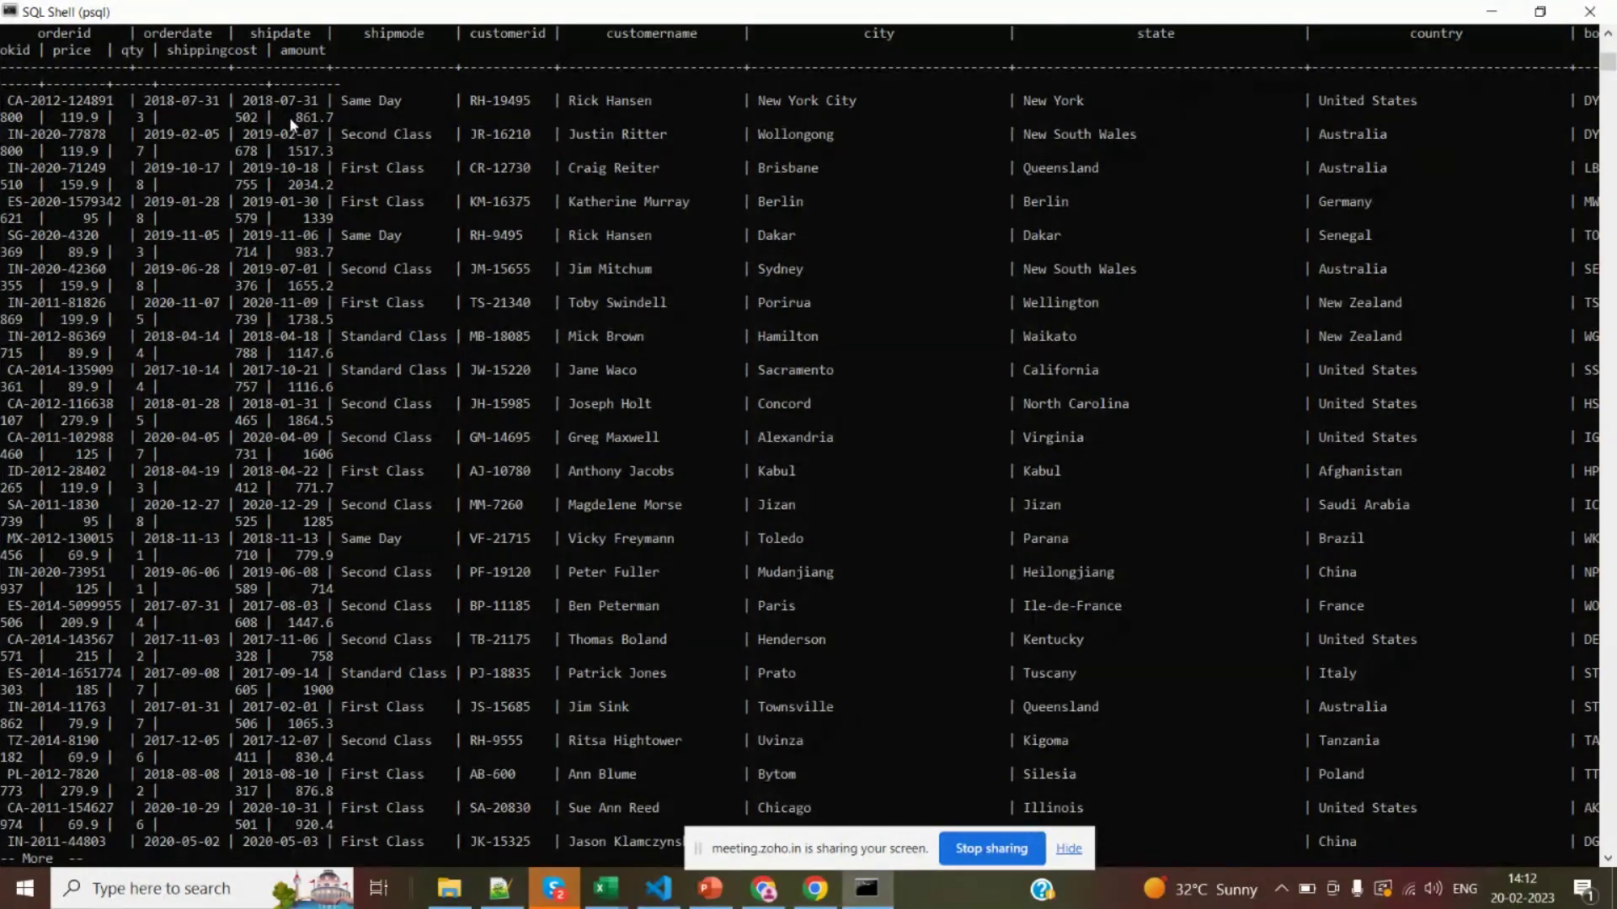
Highlight the first row's amount in the query output and find the Amount column of onlinesale1.csv in Excel for comparison
left_click_drag(290, 118, 346, 123)
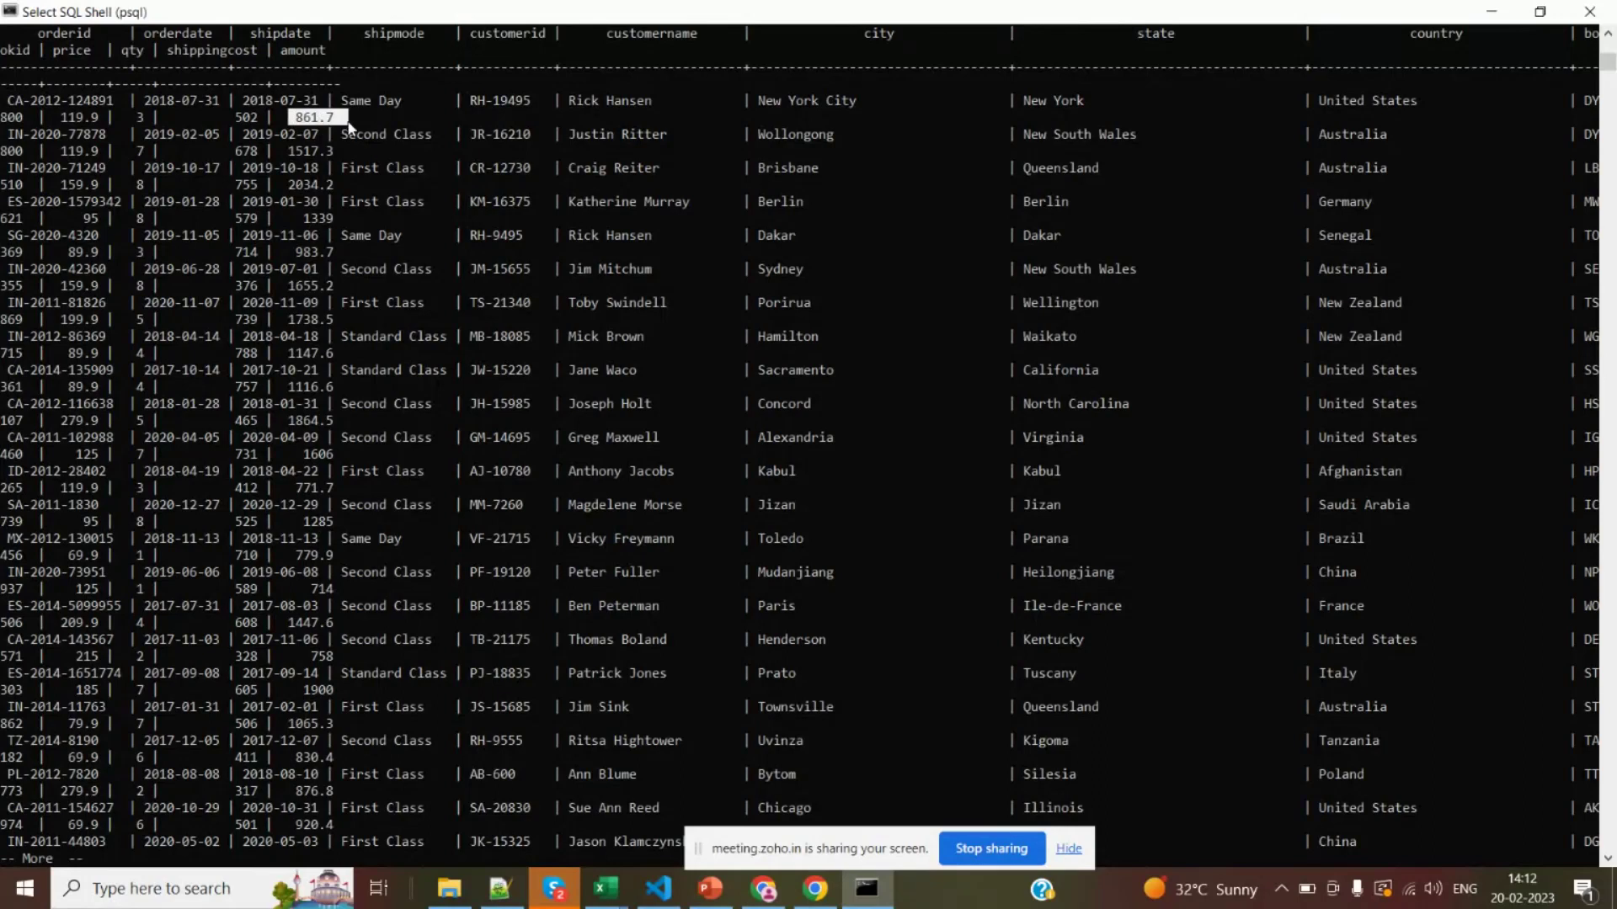
key("alt+Tab")
key("Tab")
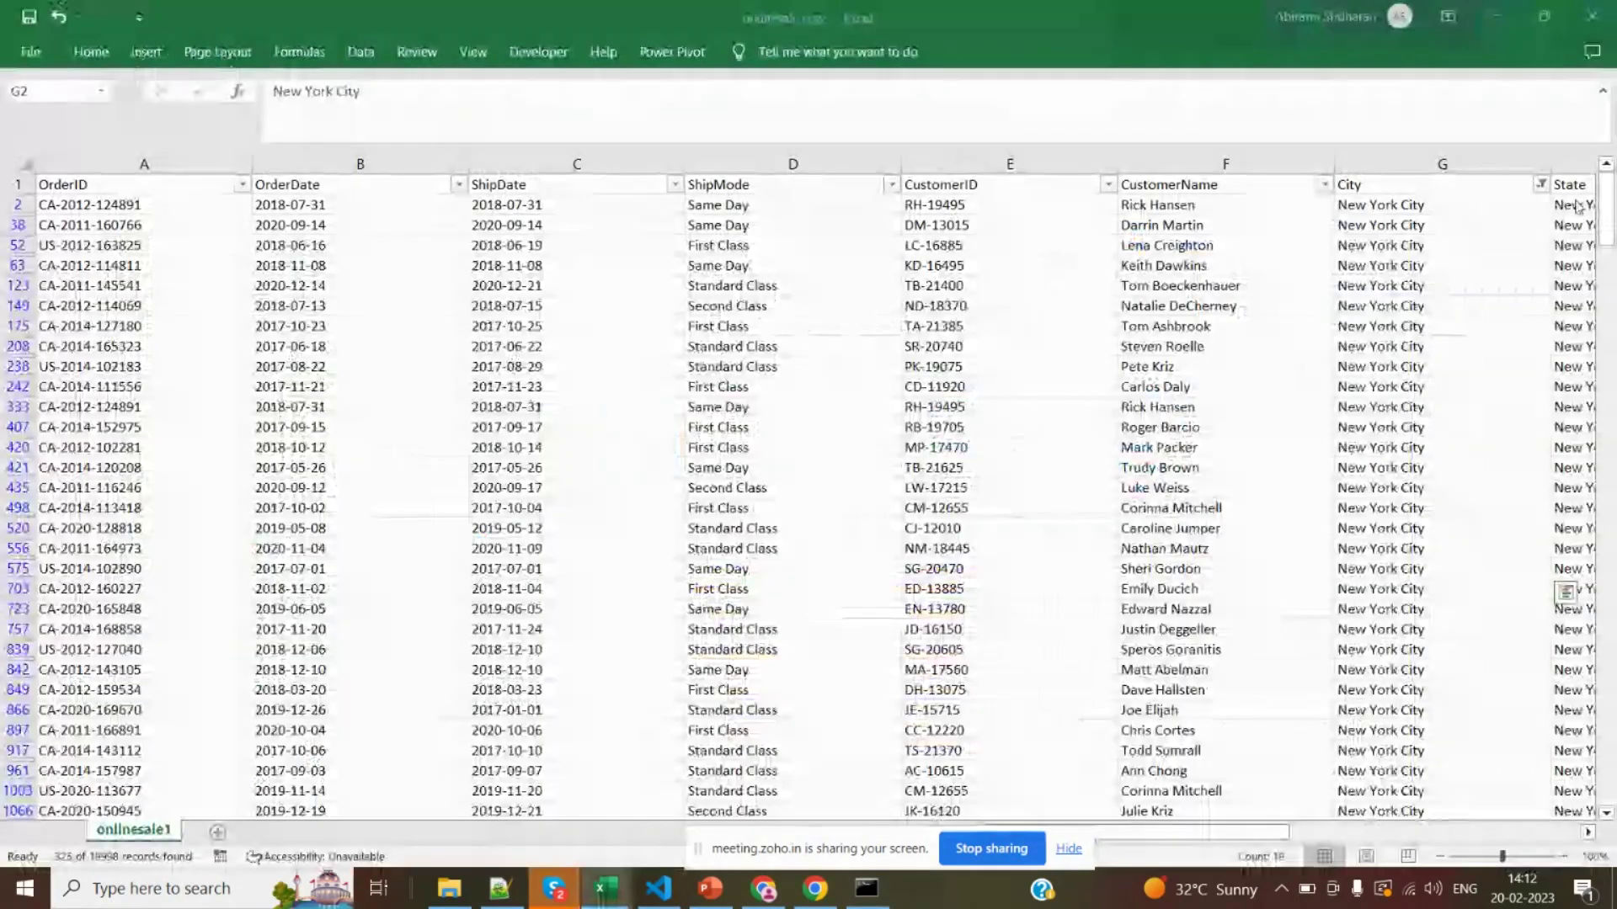
key("shift+Down")
key("shift+Down")
key("shift+Down")
key("shift+Down")
key("shift+Down")
key("shift+Down")
key("shift+Down")
key("shift+Down")
key("shift+Down")
key("shift+Down")
key("shift+Down")
key("shift+Down")
key("shift+Down")
key("shift+Down")
key("shift+Down")
key("shift+Down")
key("shift+Down")
key("shift+Down")
scroll(1558, 685, "right", 7)
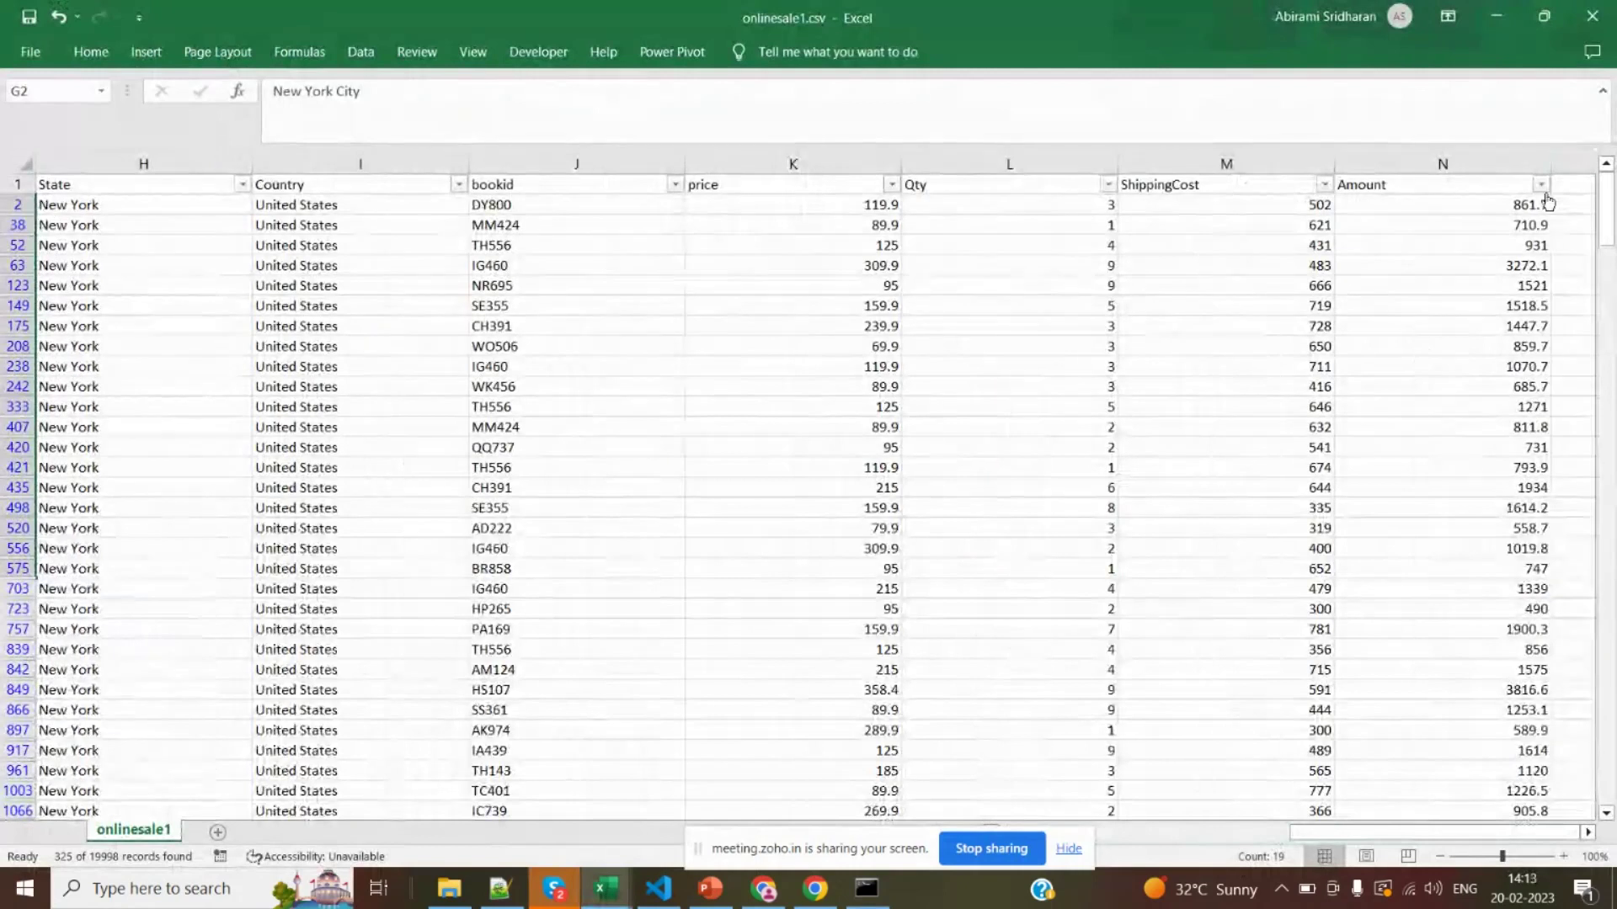
Examine the values in the Amount column's filter list without changing it, and return to SQL Shell
left_click(1541, 184)
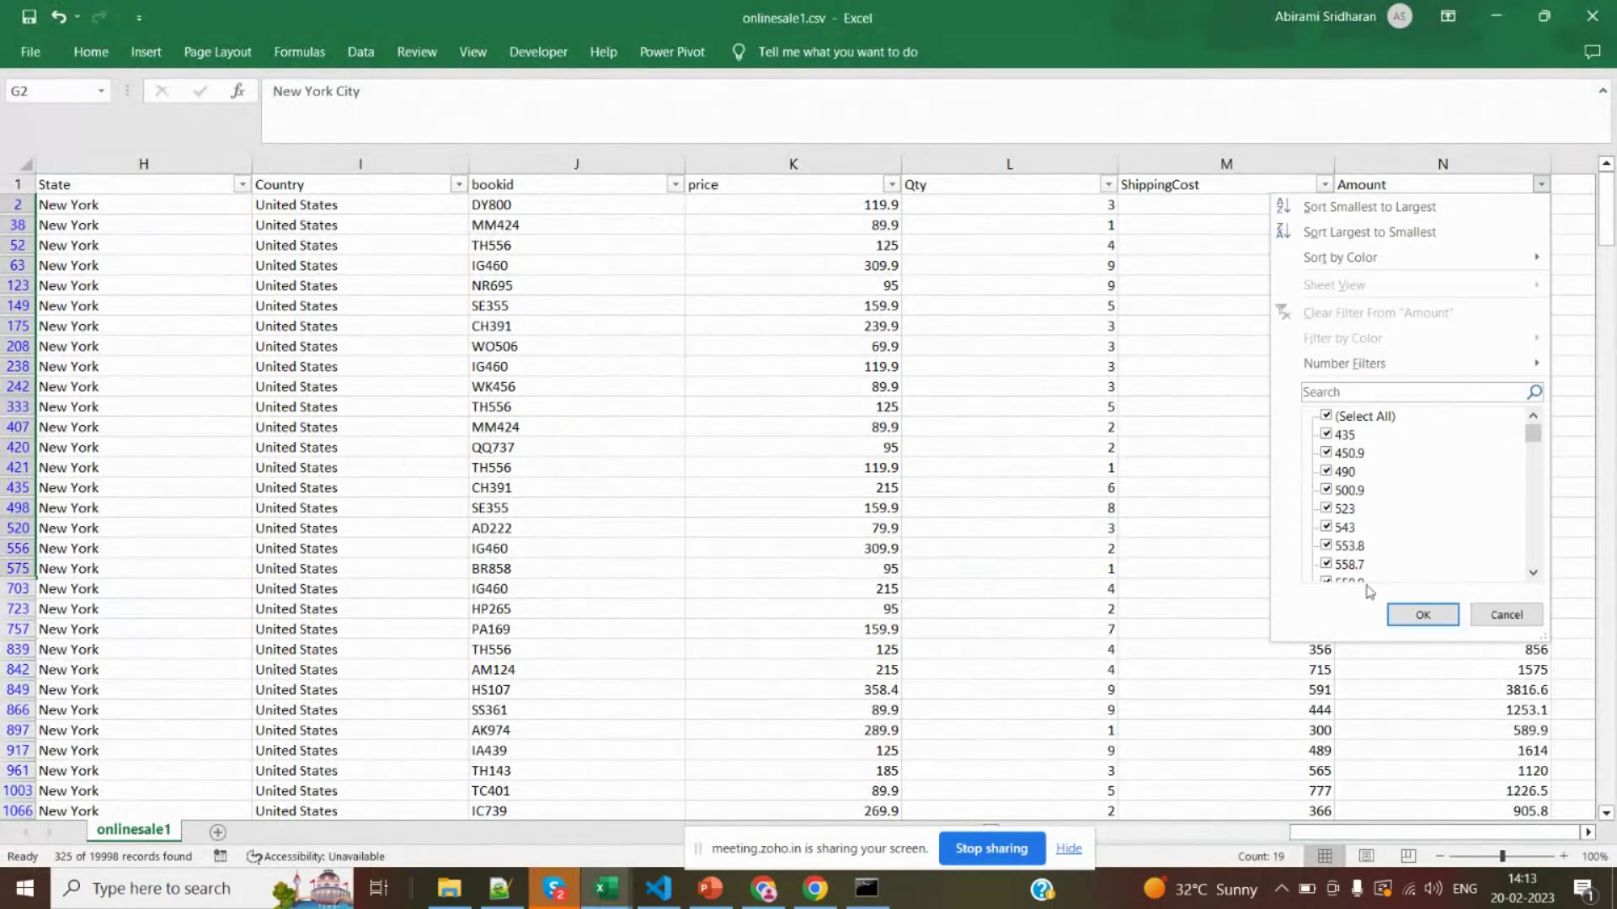
left_click(1422, 615)
key("alt+Tab")
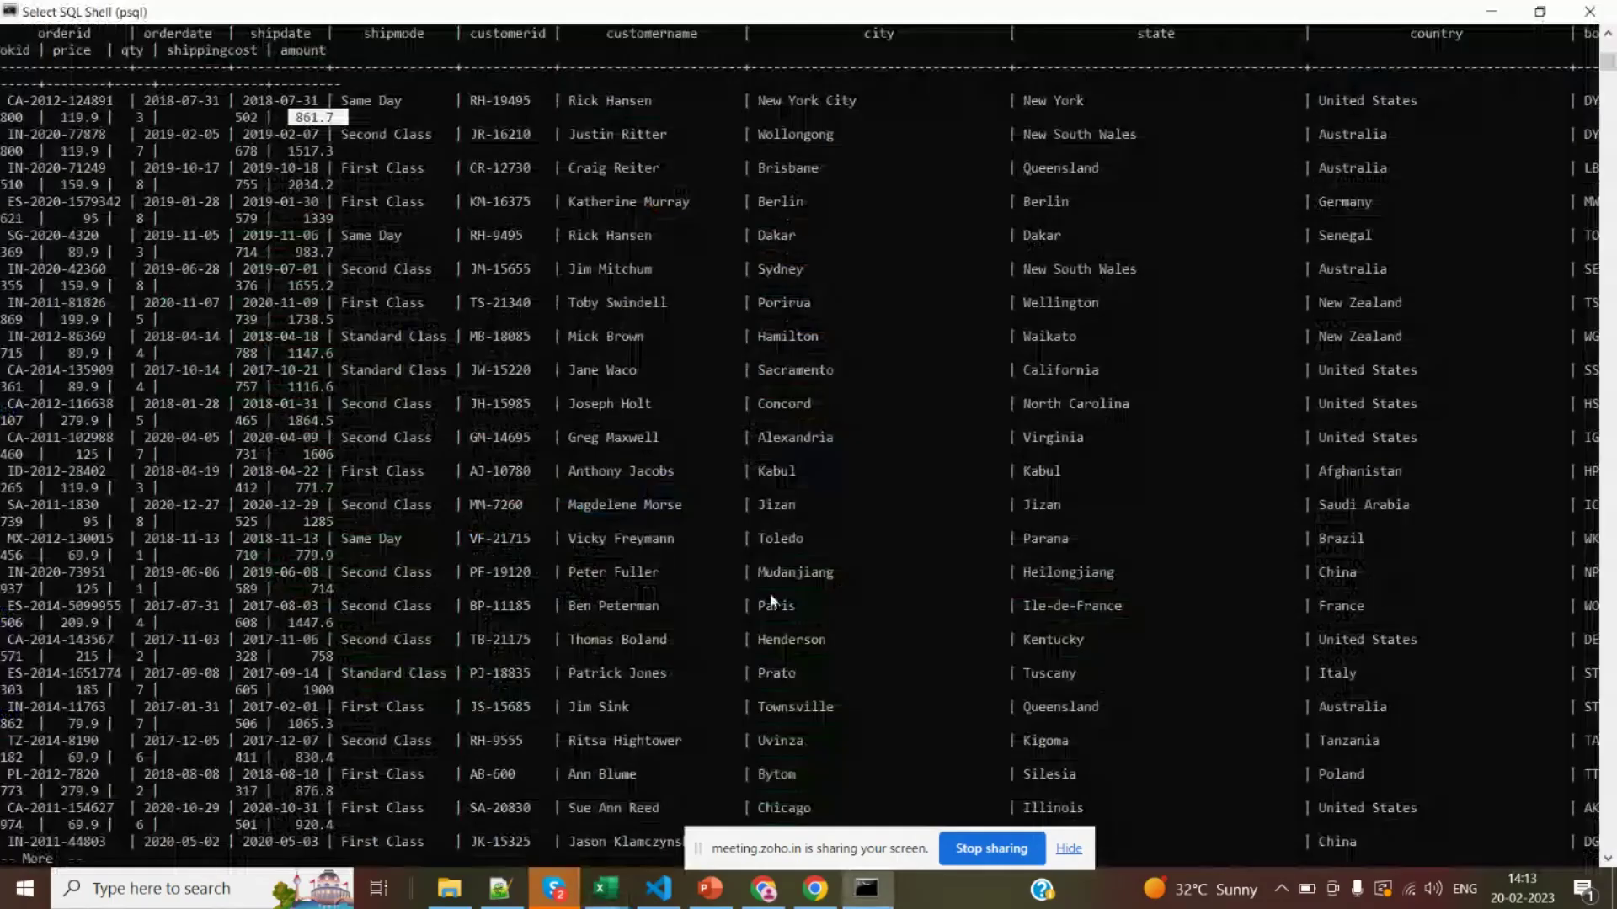
Stop the paged amount>100 output and return to an empty nm_dbclass prompt
key("Escape")
left_click(857, 659)
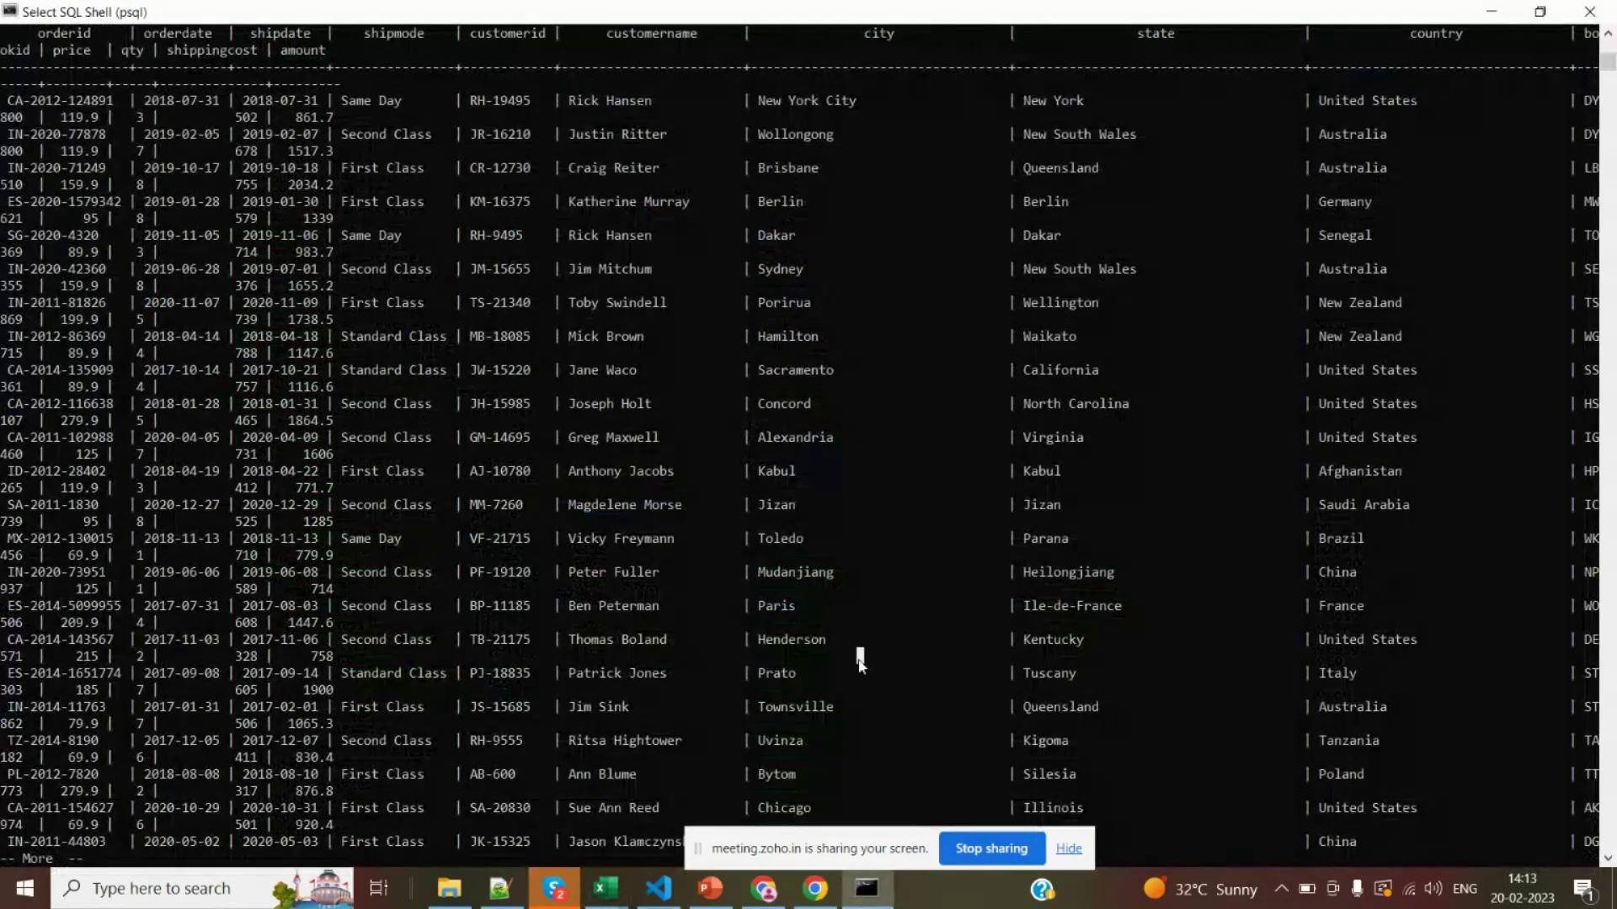
key("Escape")
key("ctrl+c")
key("Return")
key("Return")
key("Return")
key("Return")
key("Return")
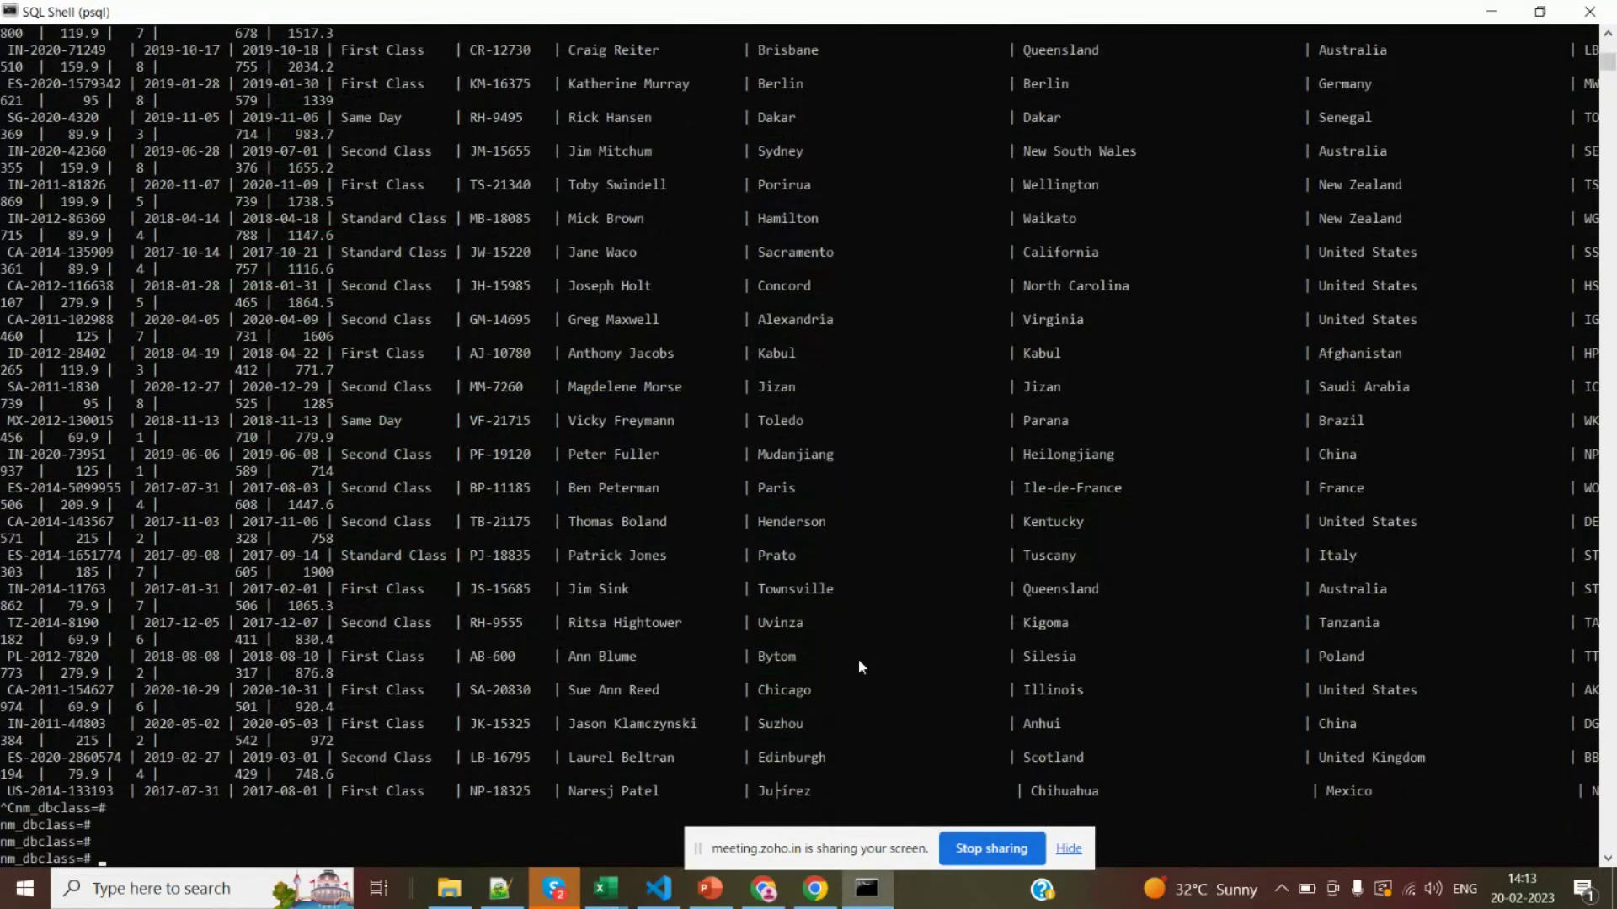
Switch to the NM_DB_PPT.pptx presentation in PowerPoint and examine the < Less than and >= Greater than or equal operators
key("alt+Tab")
key("alt+Tab")
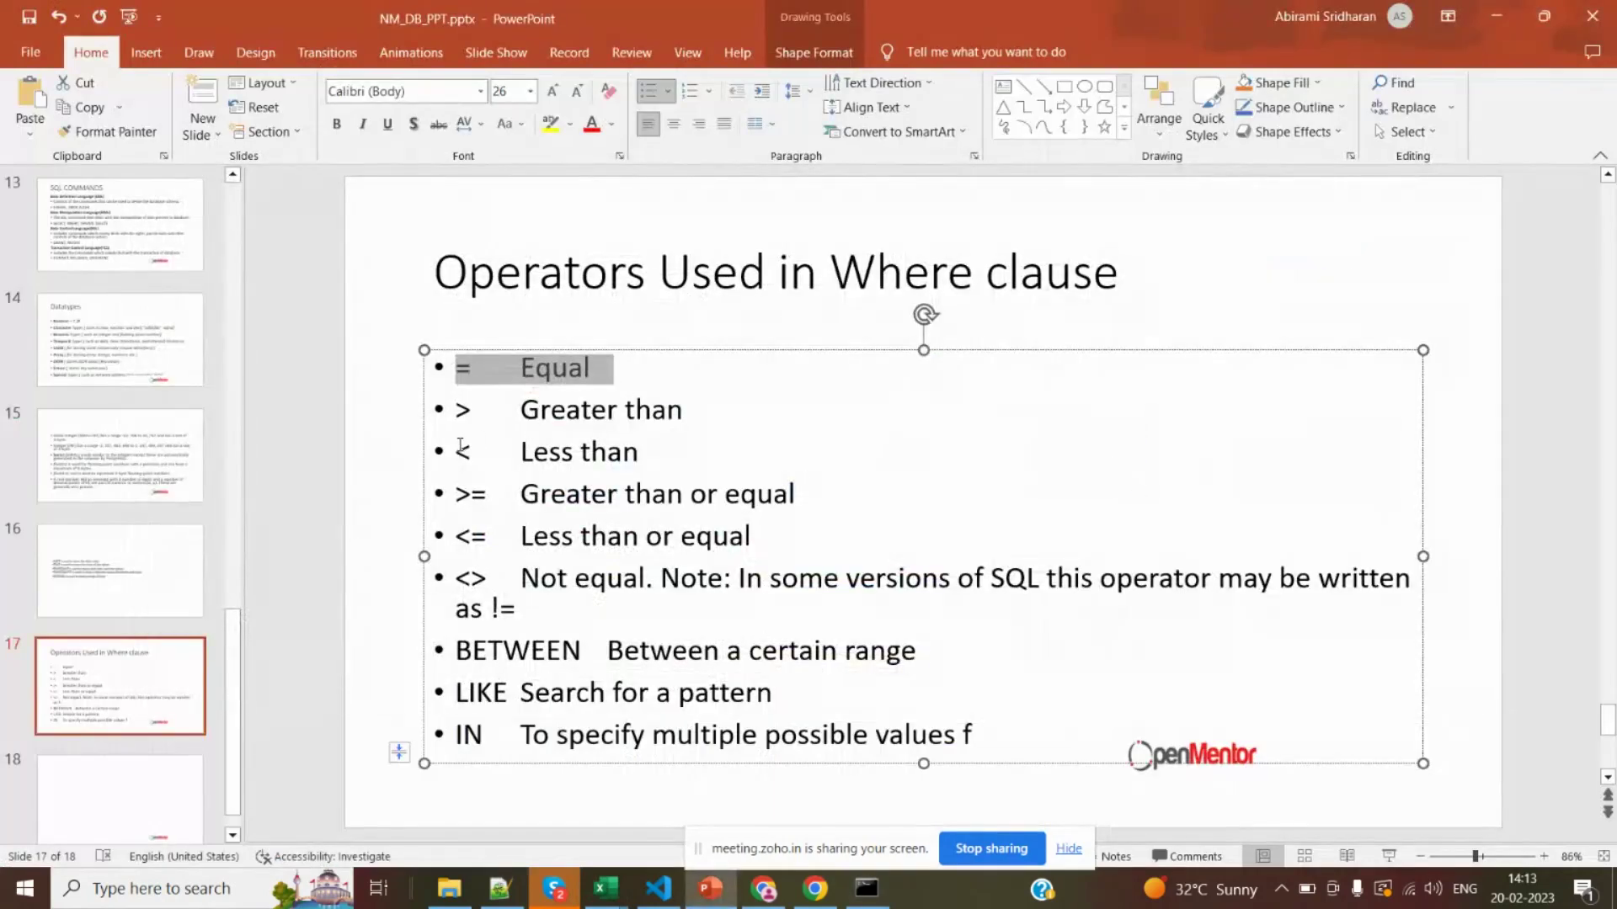
left_click_drag(457, 453, 644, 452)
left_click(649, 497)
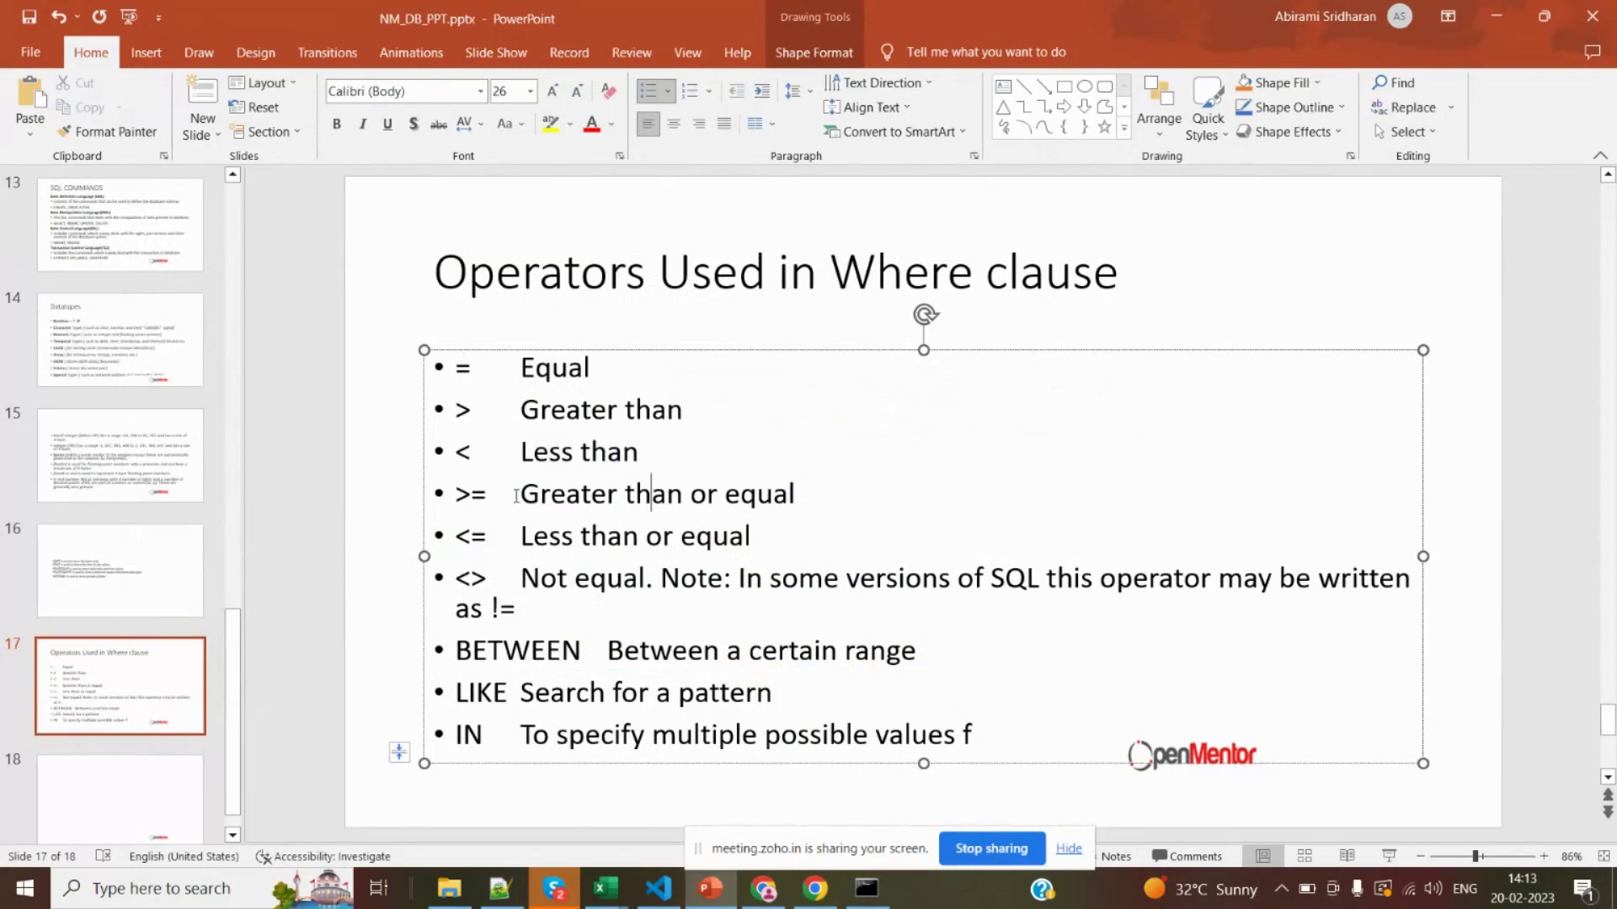
Add the example >100 after Greater than and >=100 after Greater than or equal on the Where clause operators slide
left_click_drag(455, 495, 494, 495)
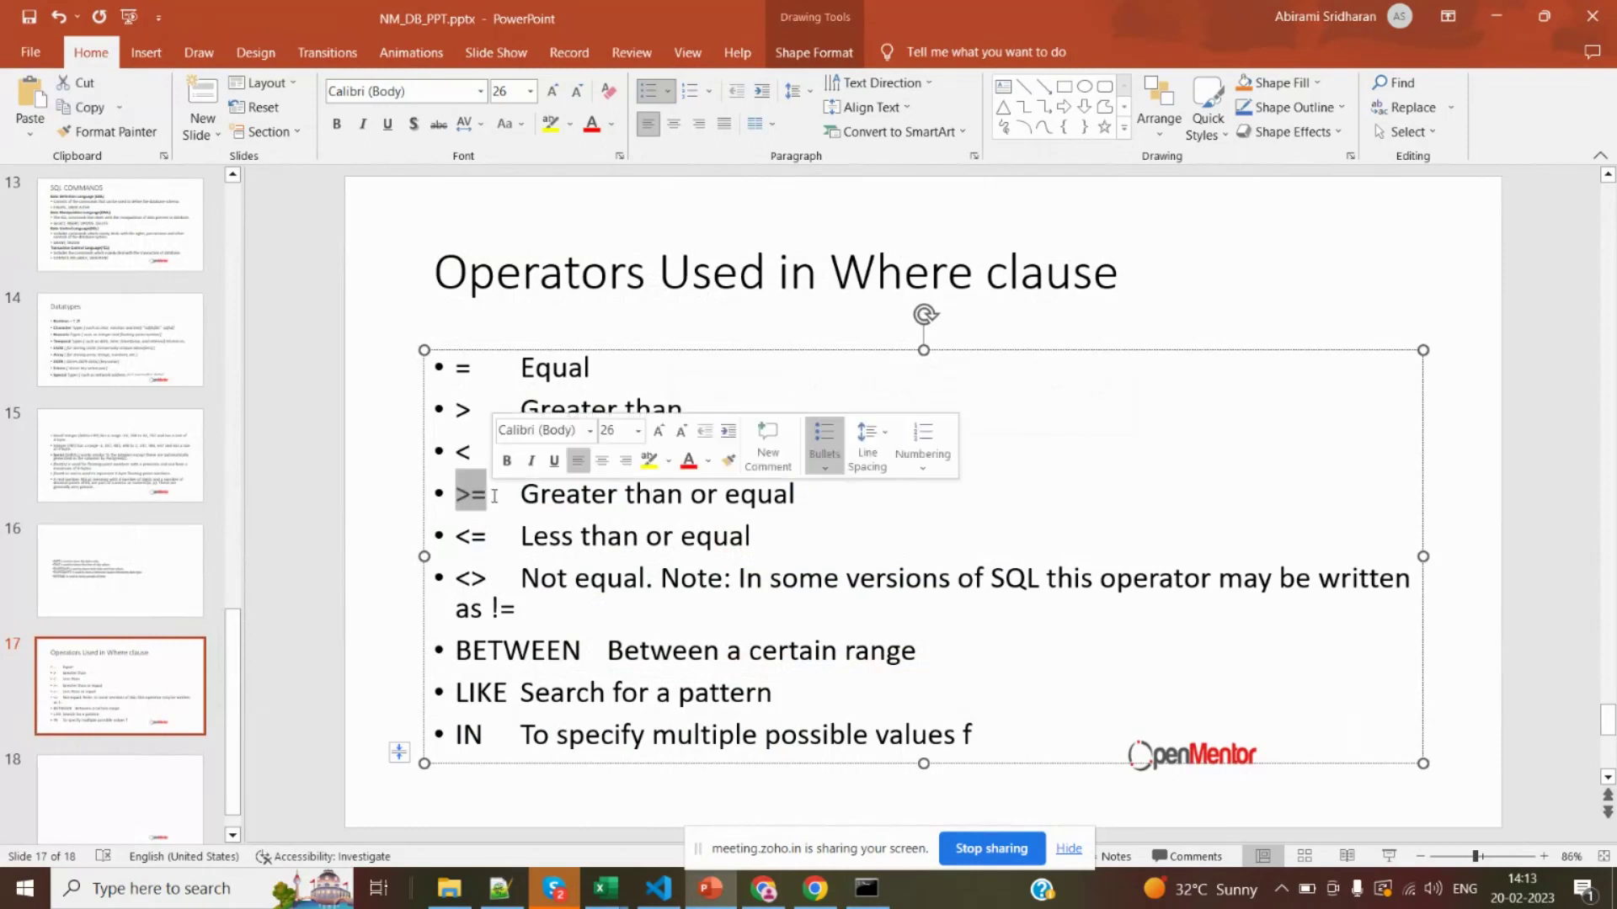
left_click(473, 458)
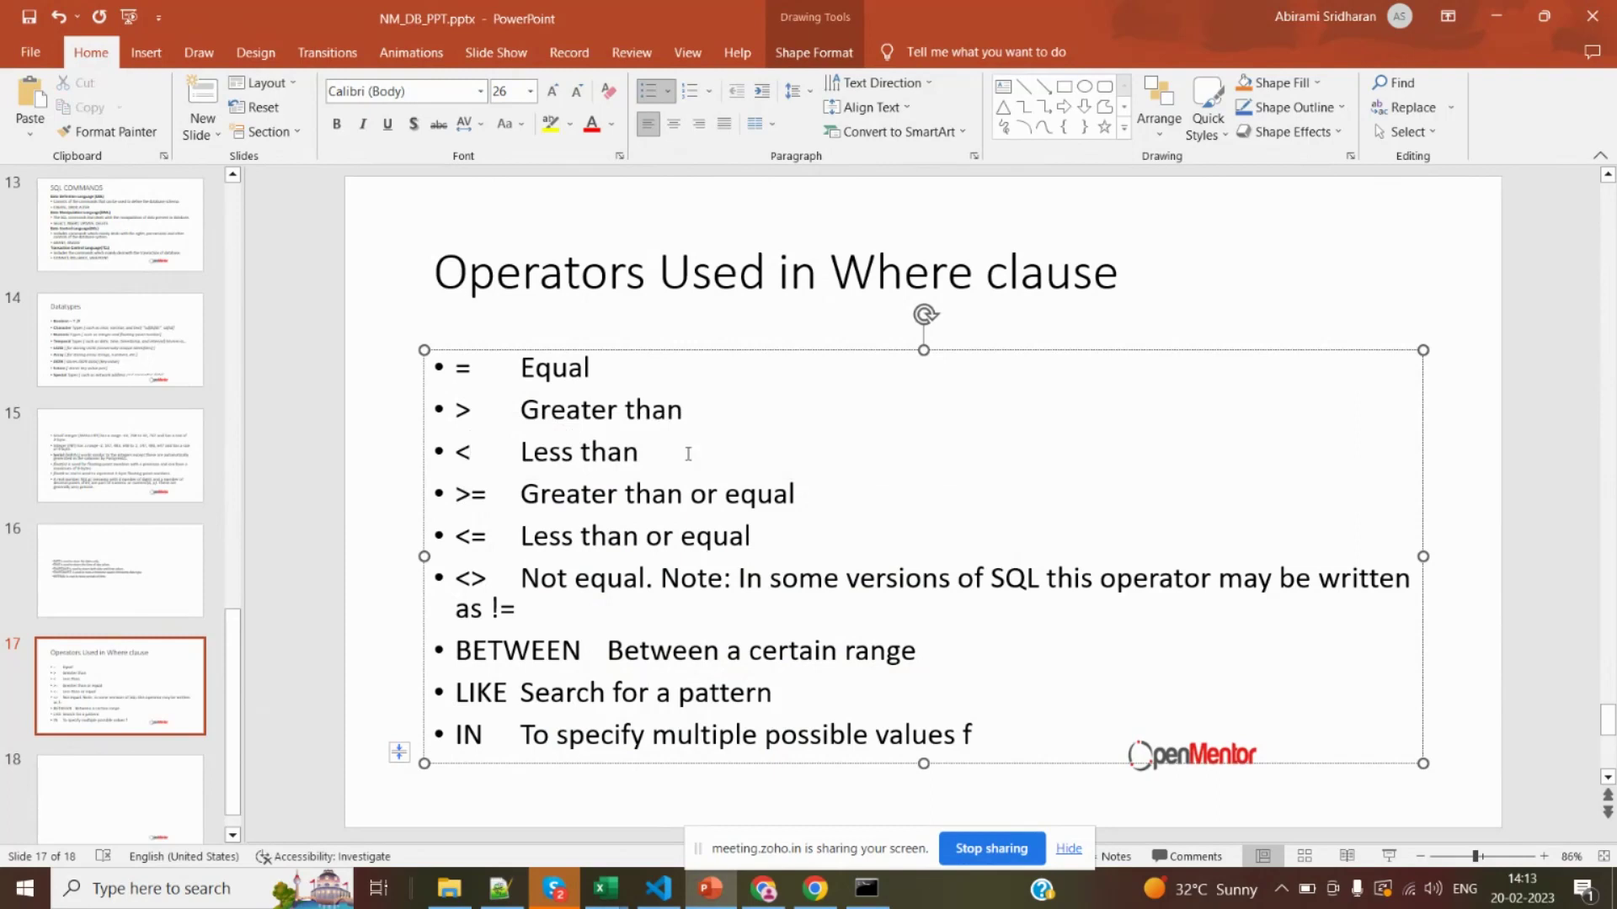
left_click(695, 418)
type(">100")
left_click(831, 498)
type("1")
key("BackSpace")
type(">=100")
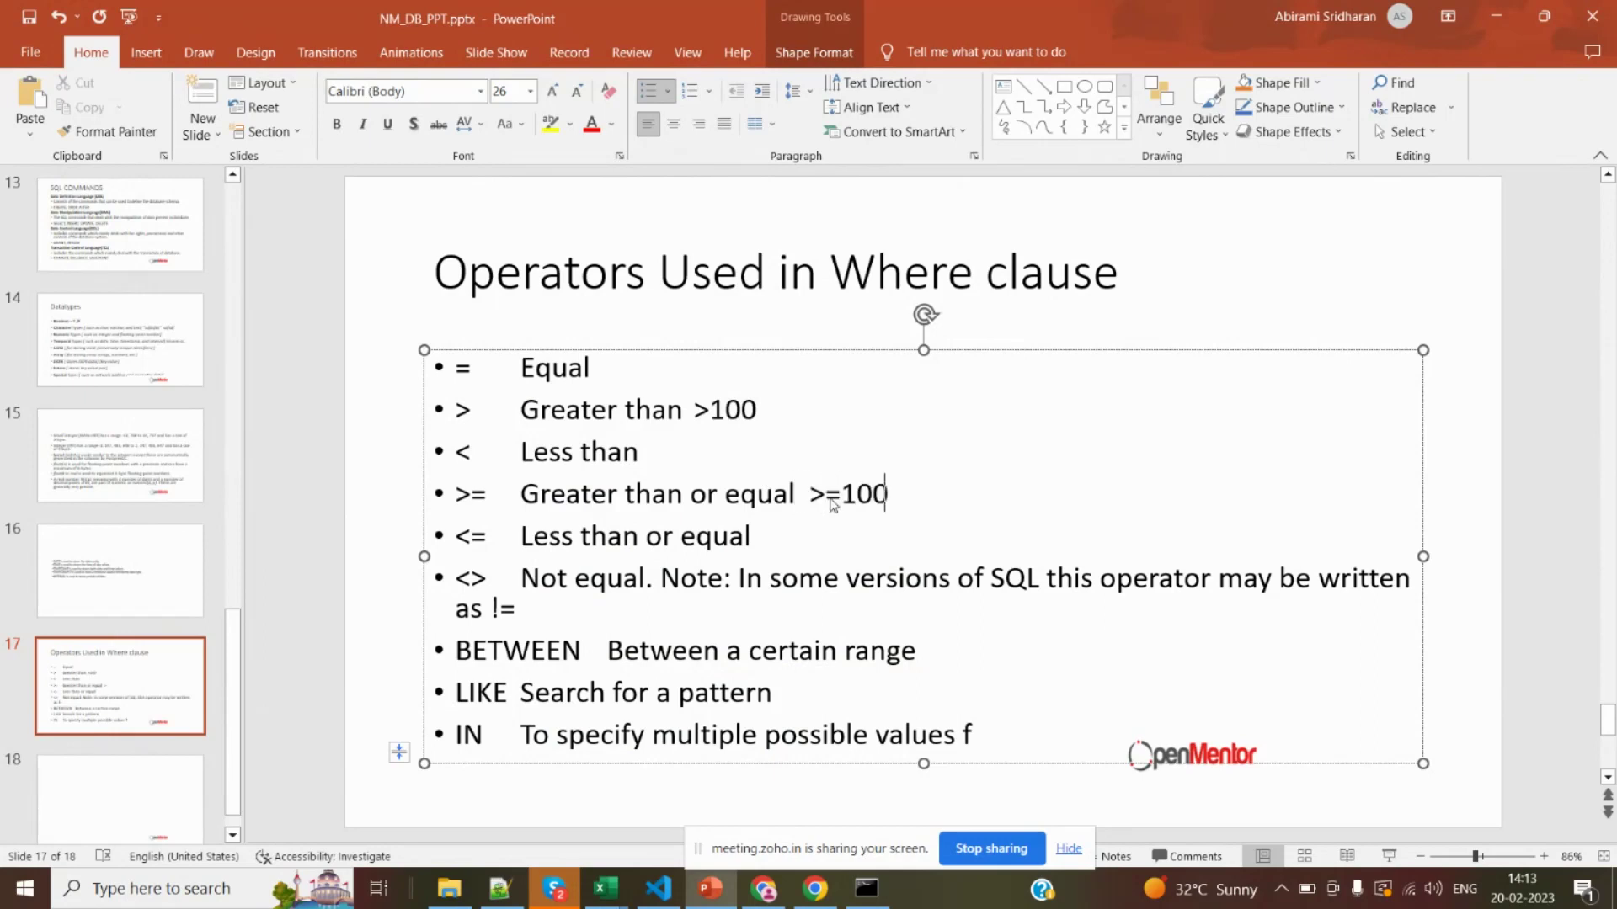
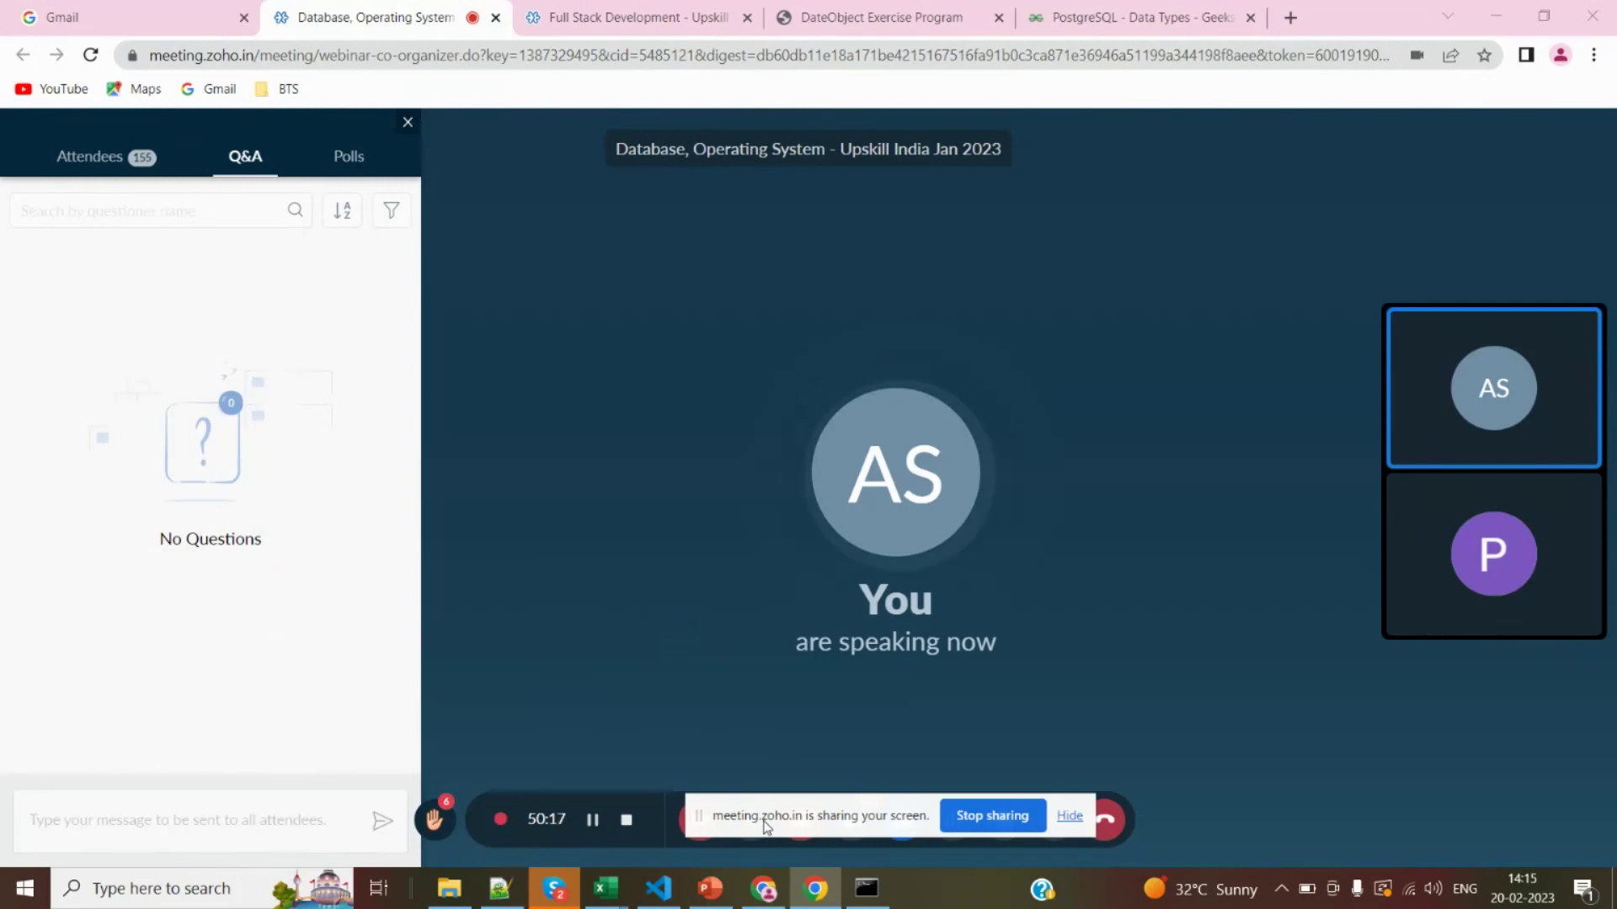
Return to the NM_DB_PPT.pptx presentation in PowerPoint and highlight the <> Not equal description including its != note
key("alt+Tab")
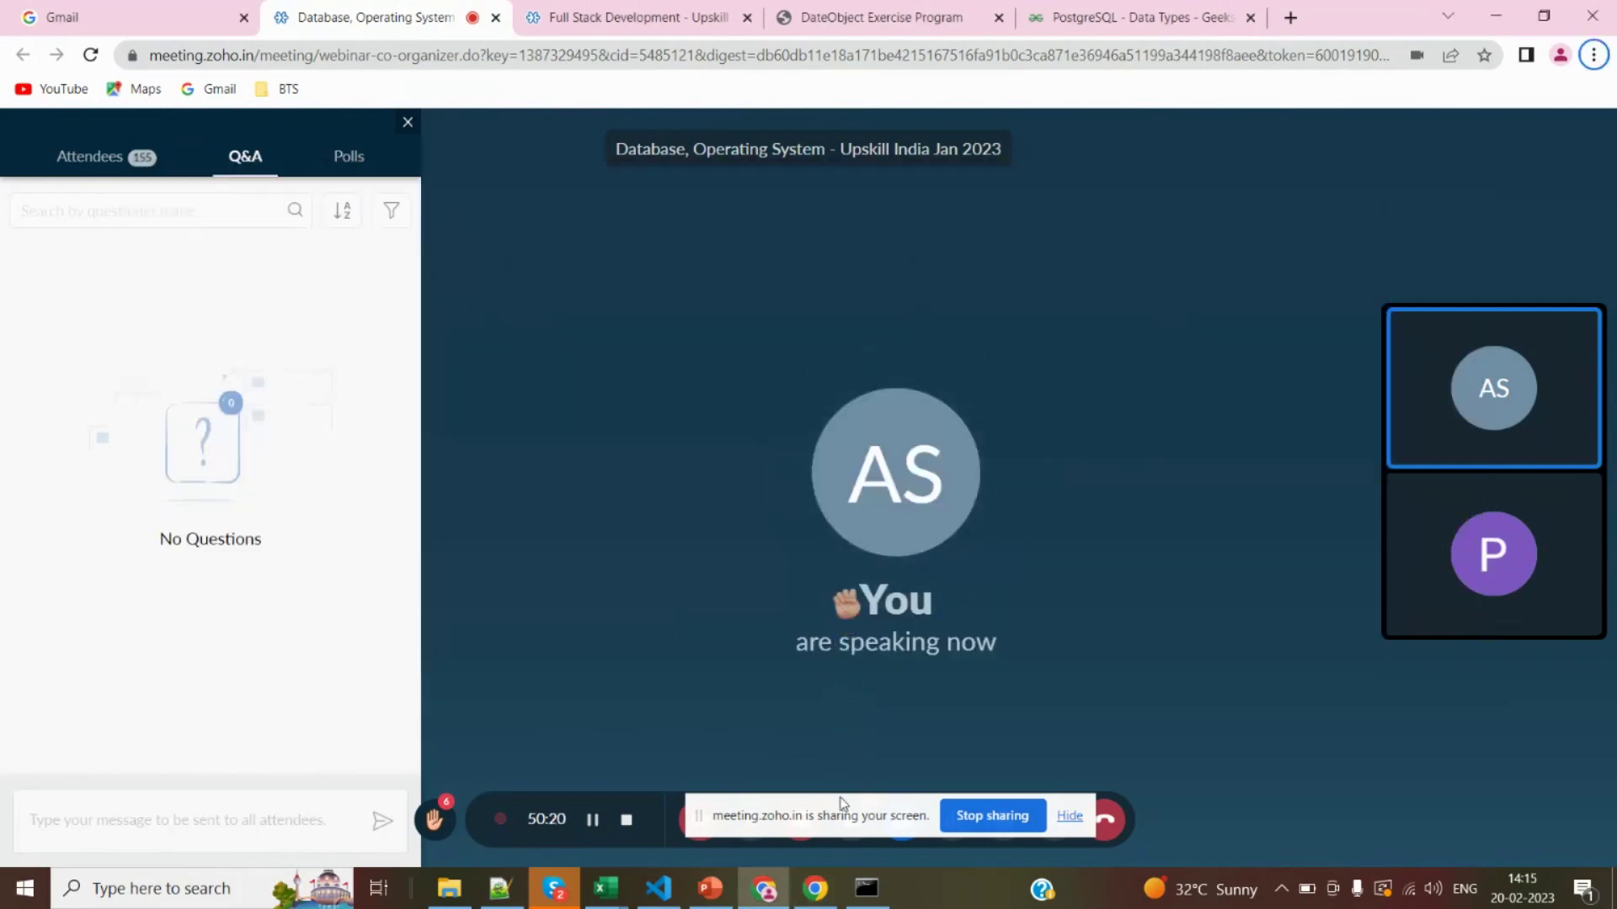
key("alt+Tab")
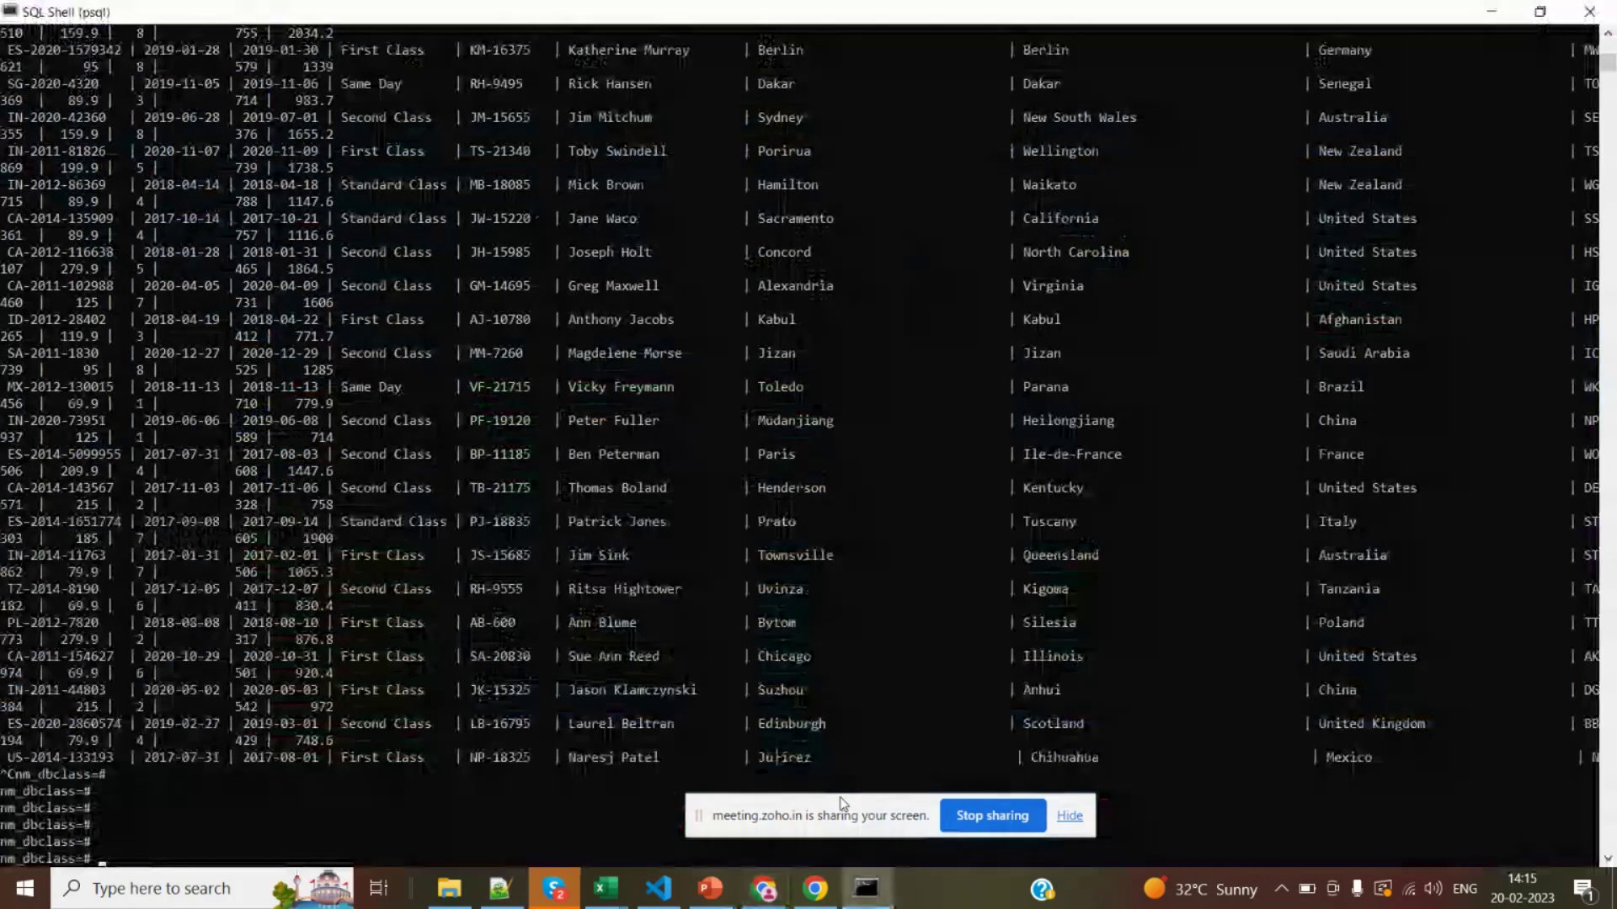
key("alt+Tab")
key("Tab")
key("Tab")
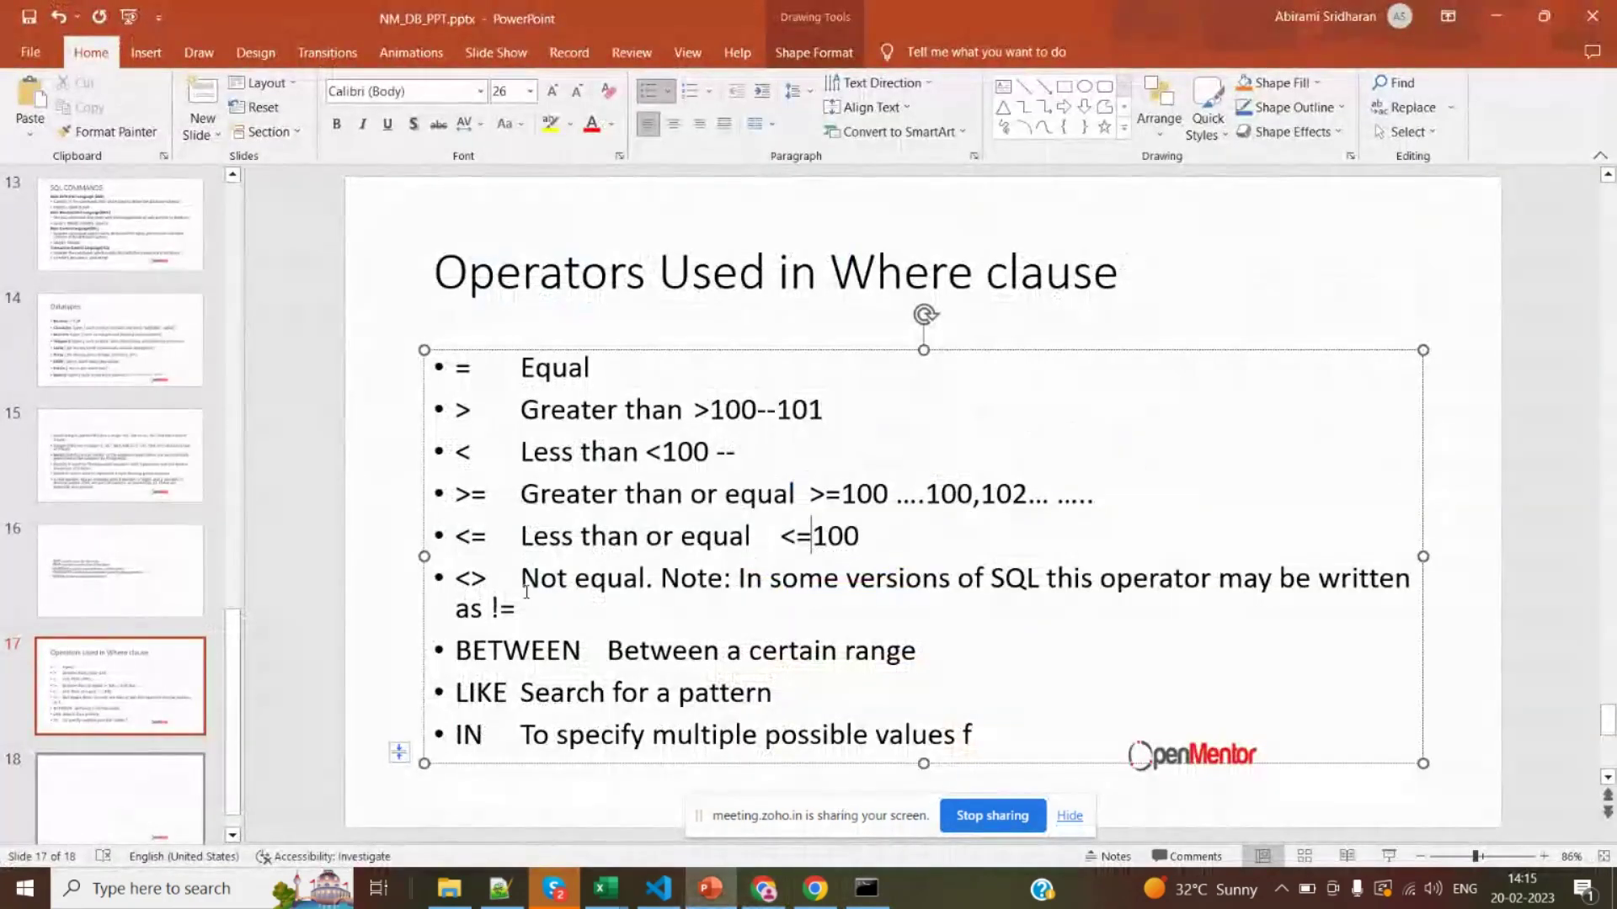
left_click_drag(521, 589, 559, 610)
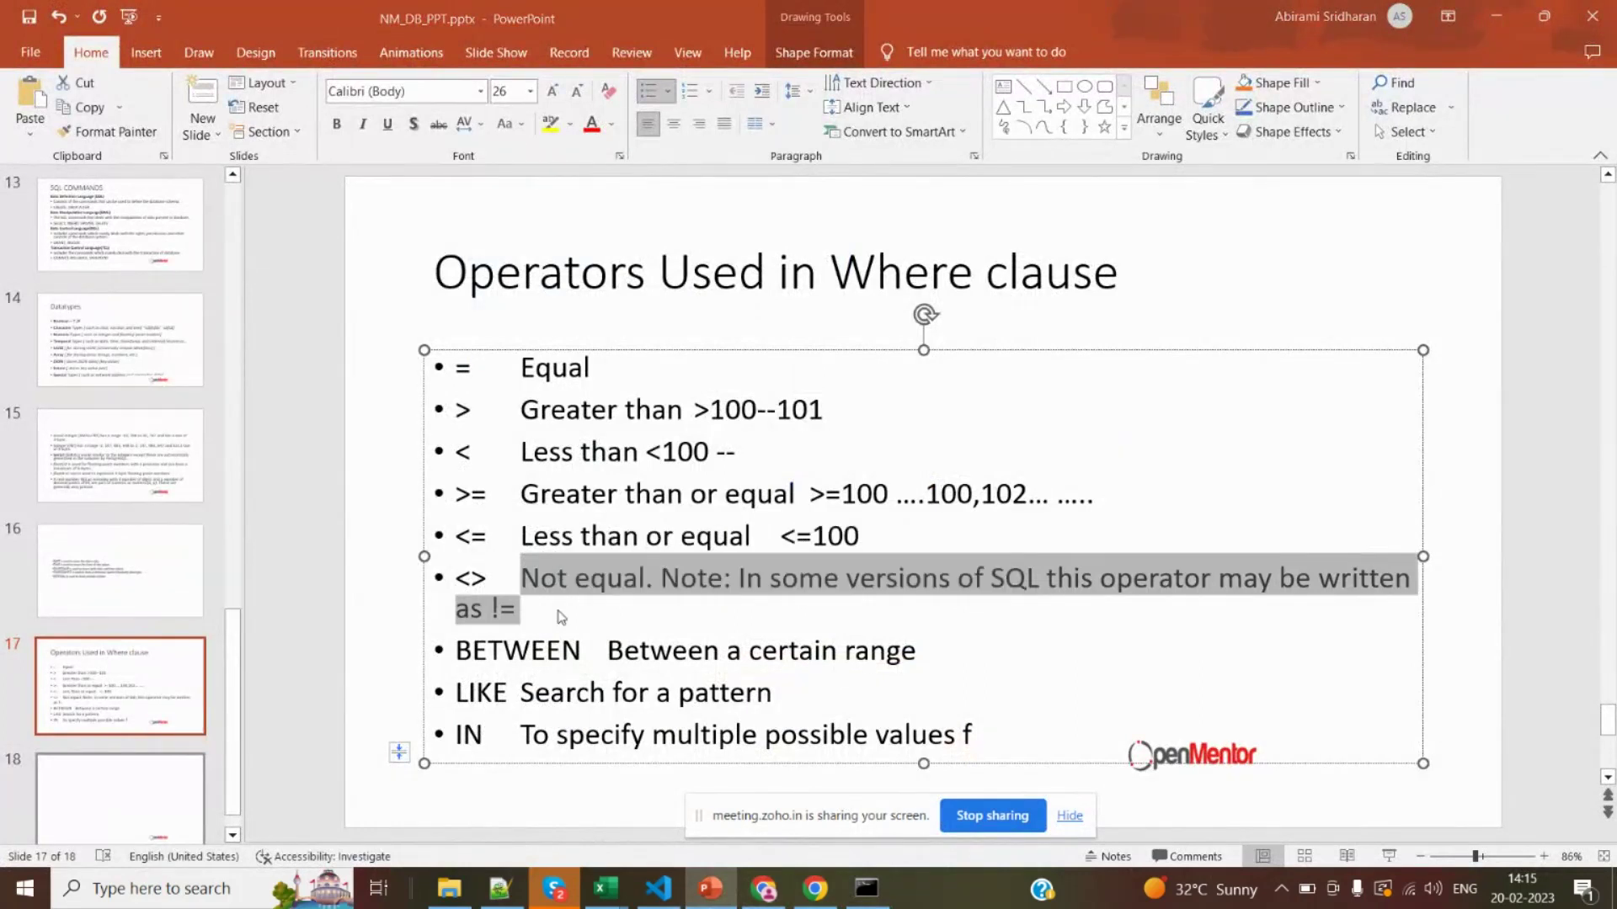
Switch to SQL Shell, change the operator in the earlier city='New York City' query on onlinesale to <>, and run it
key("alt+Tab")
key("Up")
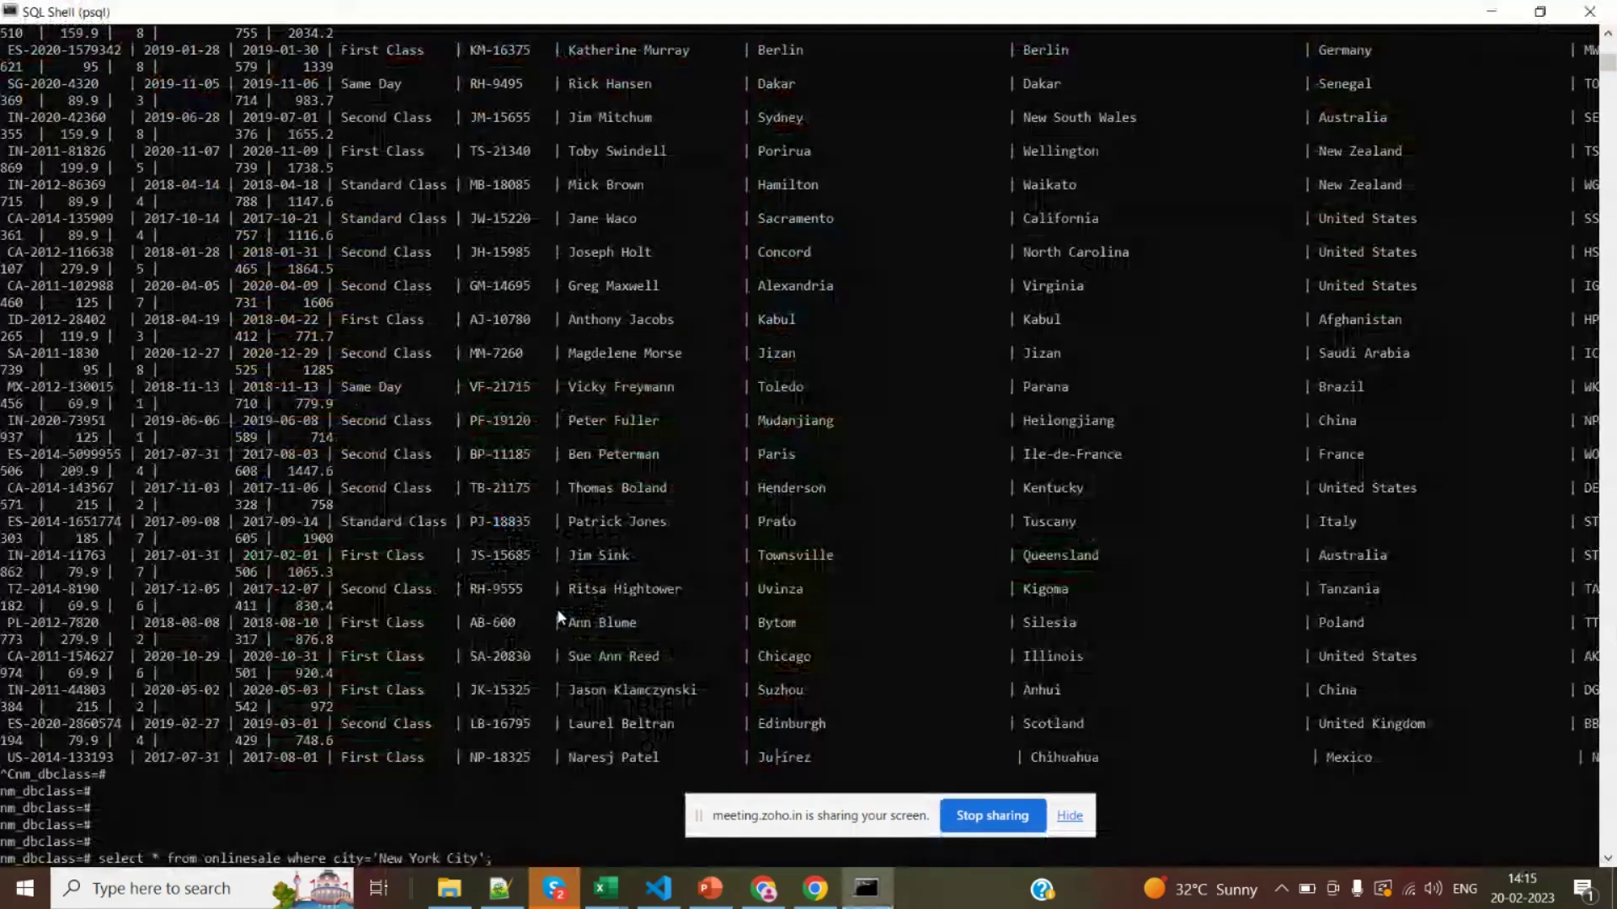
key("Left")
key("Left")
key("Left")
key("Left")
key("Left")
key("Left")
key("Left")
key("Left")
key("Left")
key("Left")
key("Left")
key("Left")
key("Left")
key("Left")
key("Left")
key("Left")
key("Left")
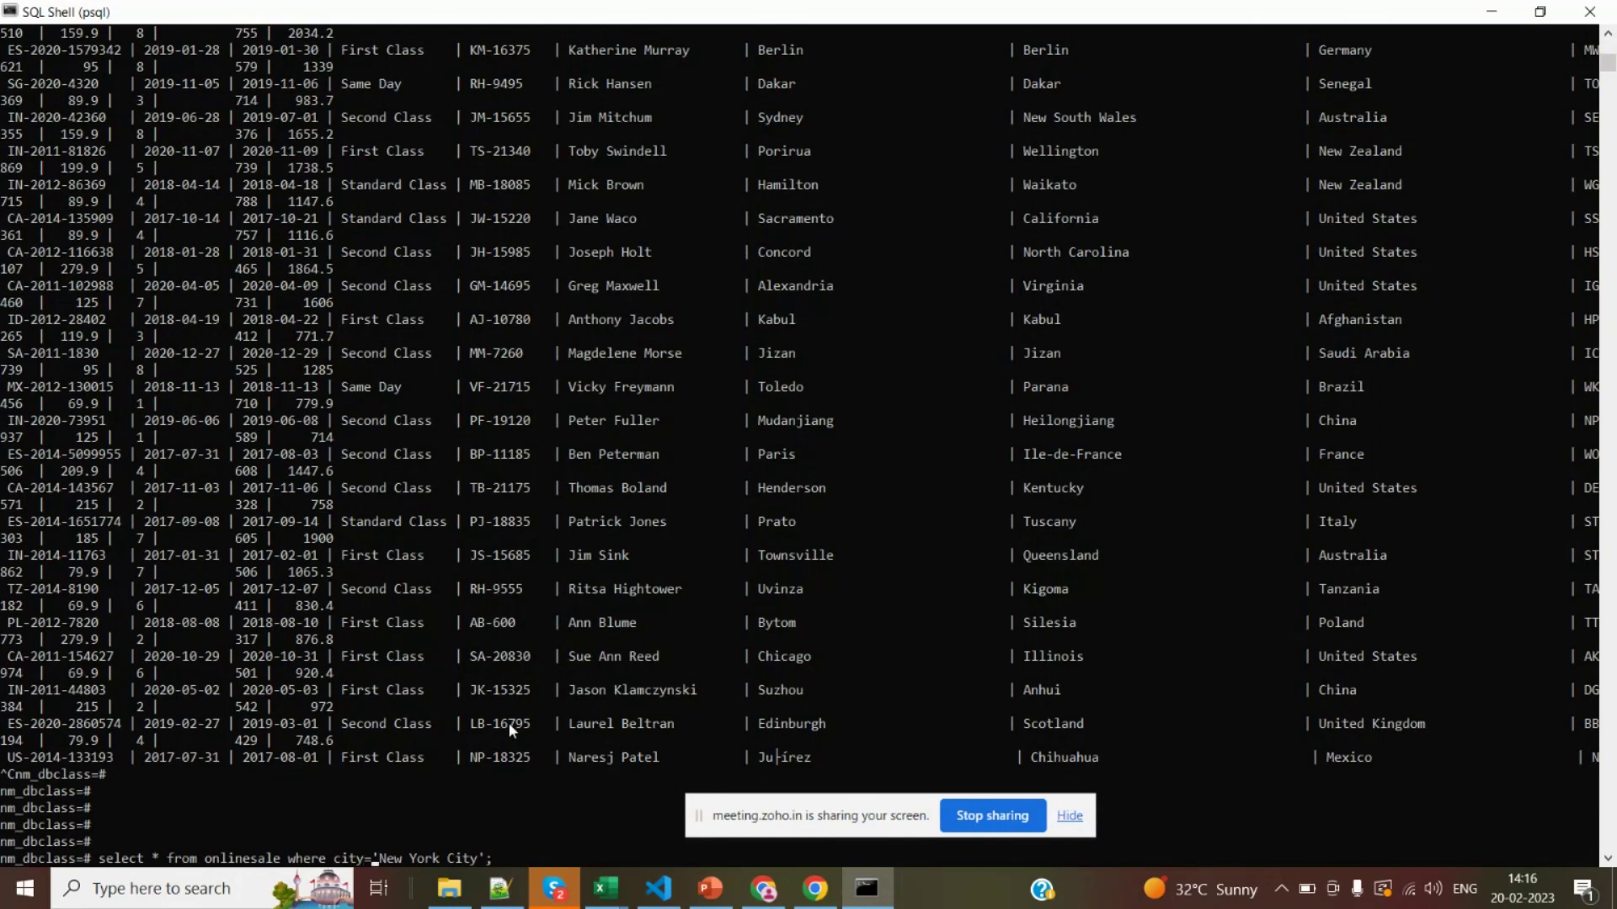
key("BackSpace")
type("<>")
key("Return")
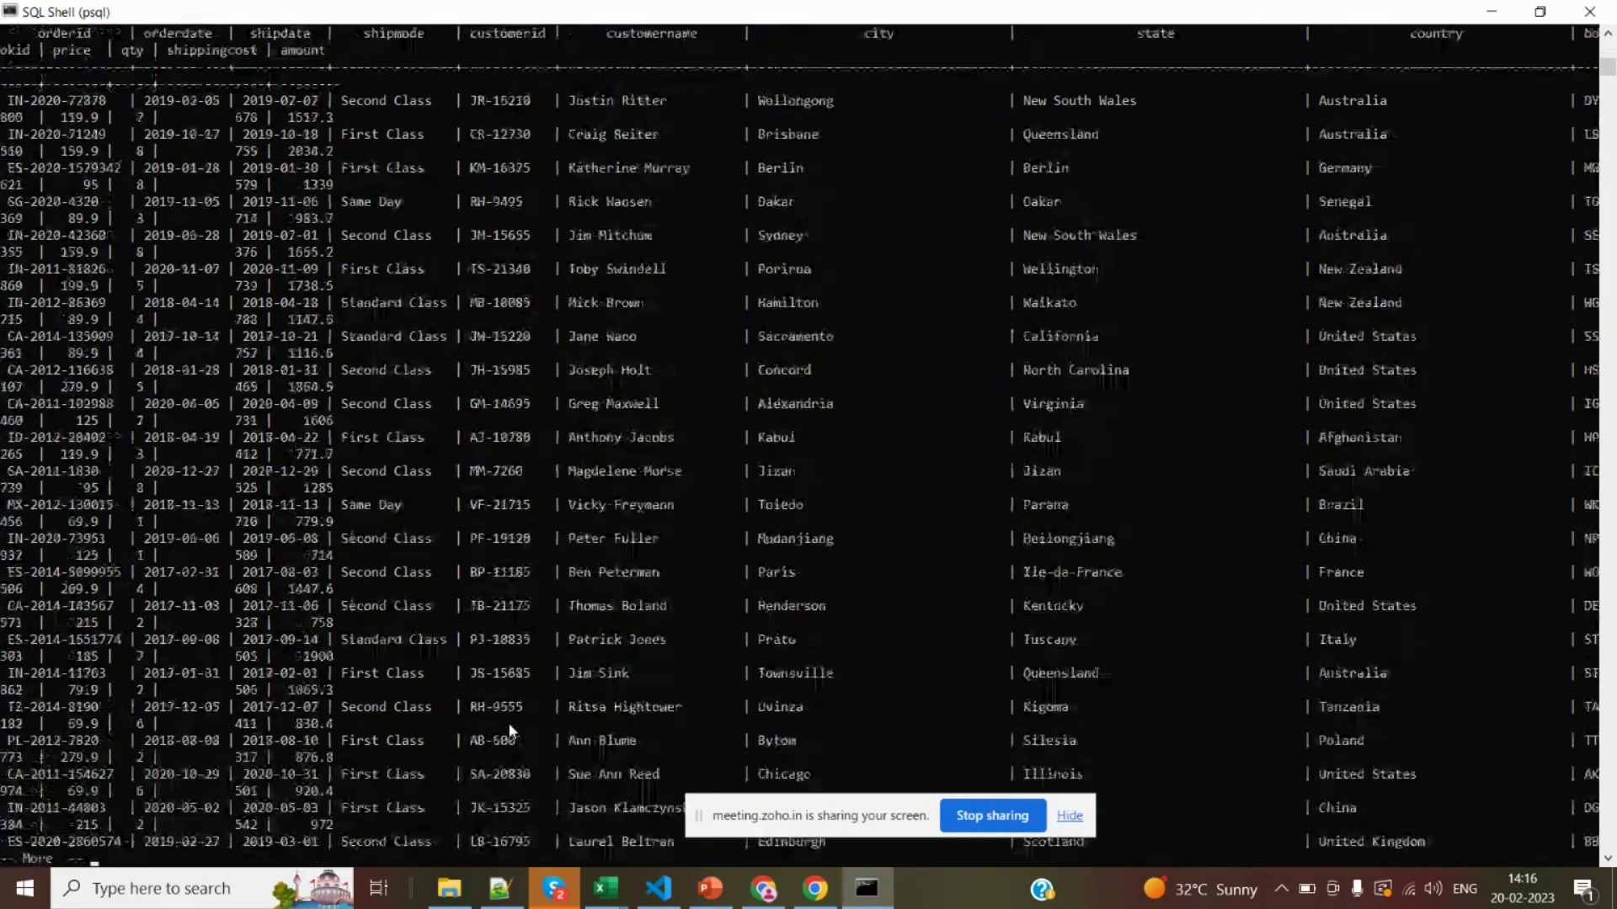
Page through the city<>'New York City' output, and stop it to get an empty nm_dbclass prompt
key("Return")
key("Return")
key("Return")
key("Return")
key("Return")
key("Return")
key("Return")
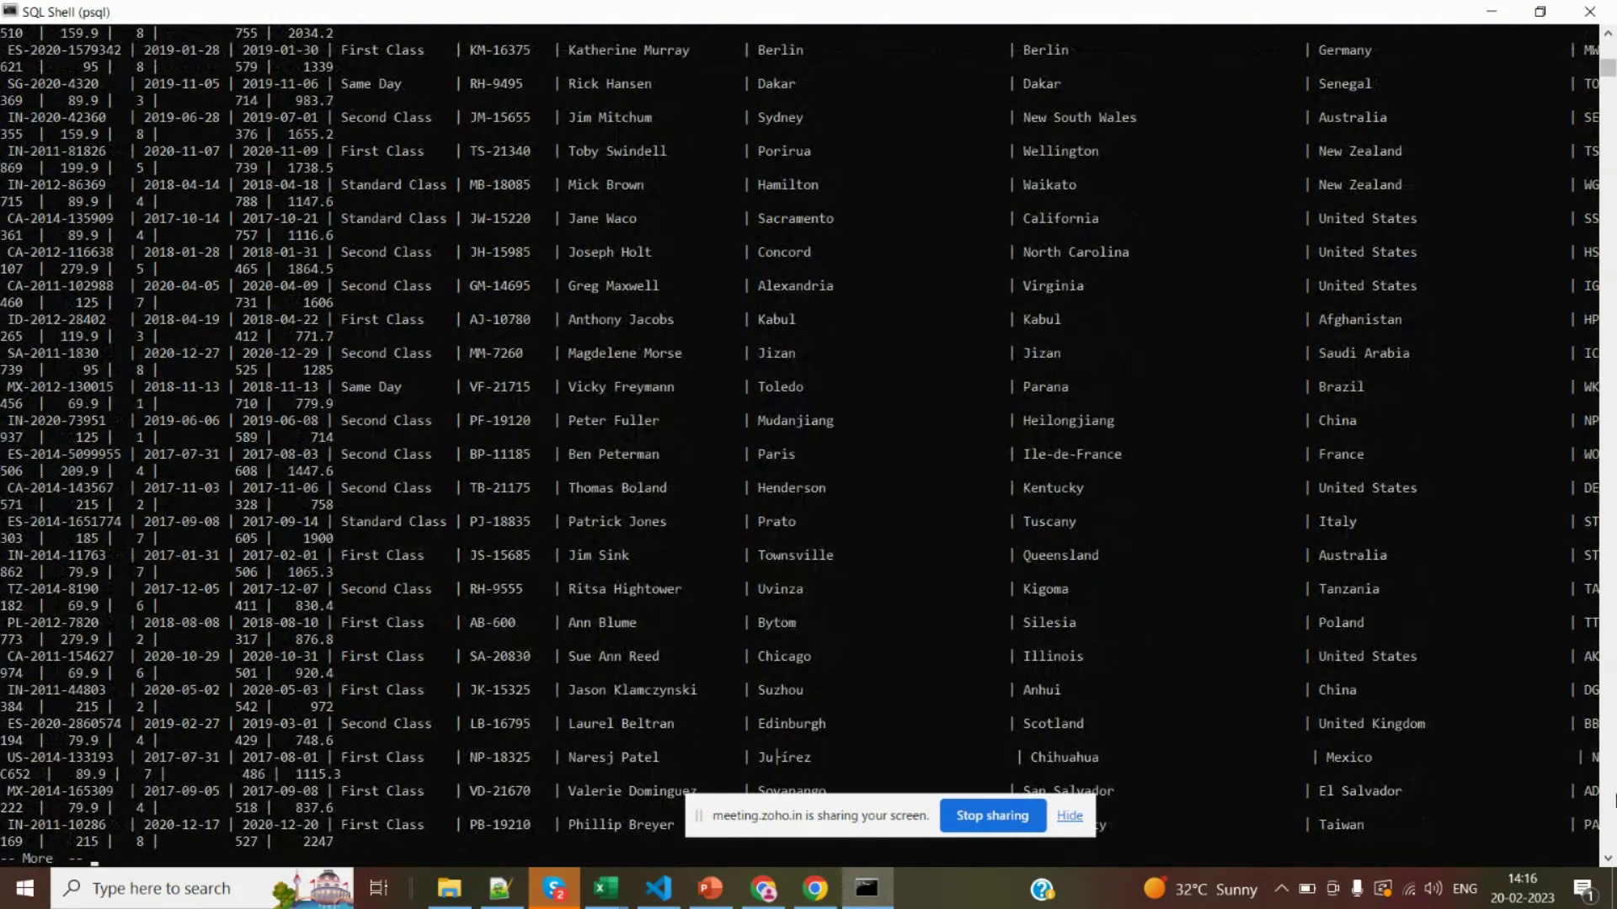
left_click(1608, 858)
left_click(1607, 858)
left_click(1607, 858)
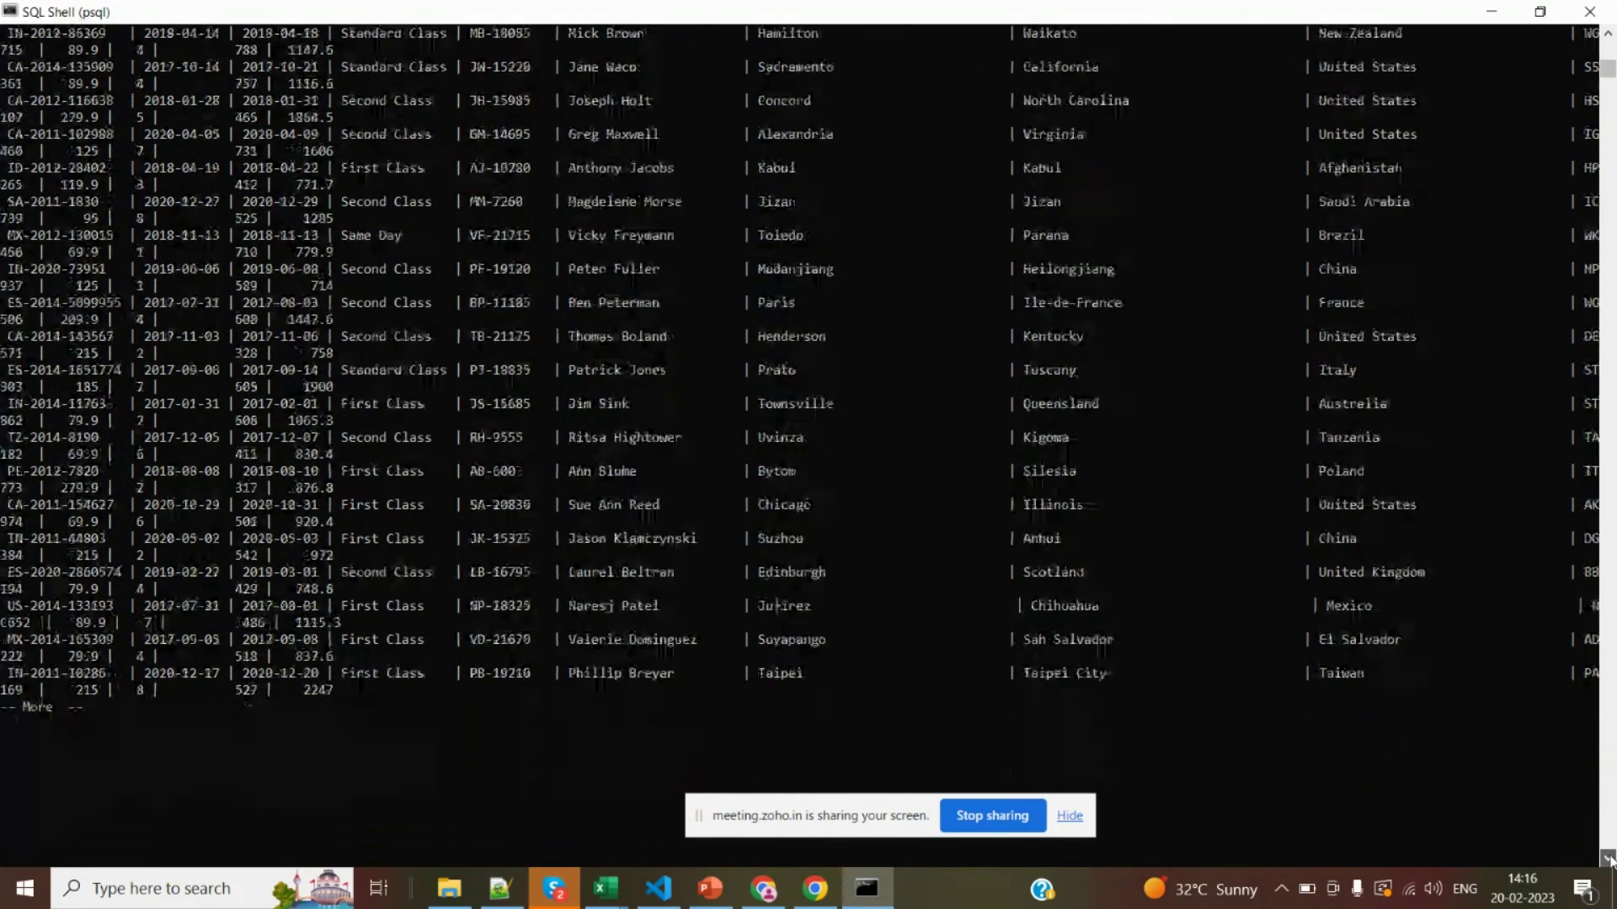
left_click(1607, 858)
key("ctrl+c")
key("Return")
key("Return")
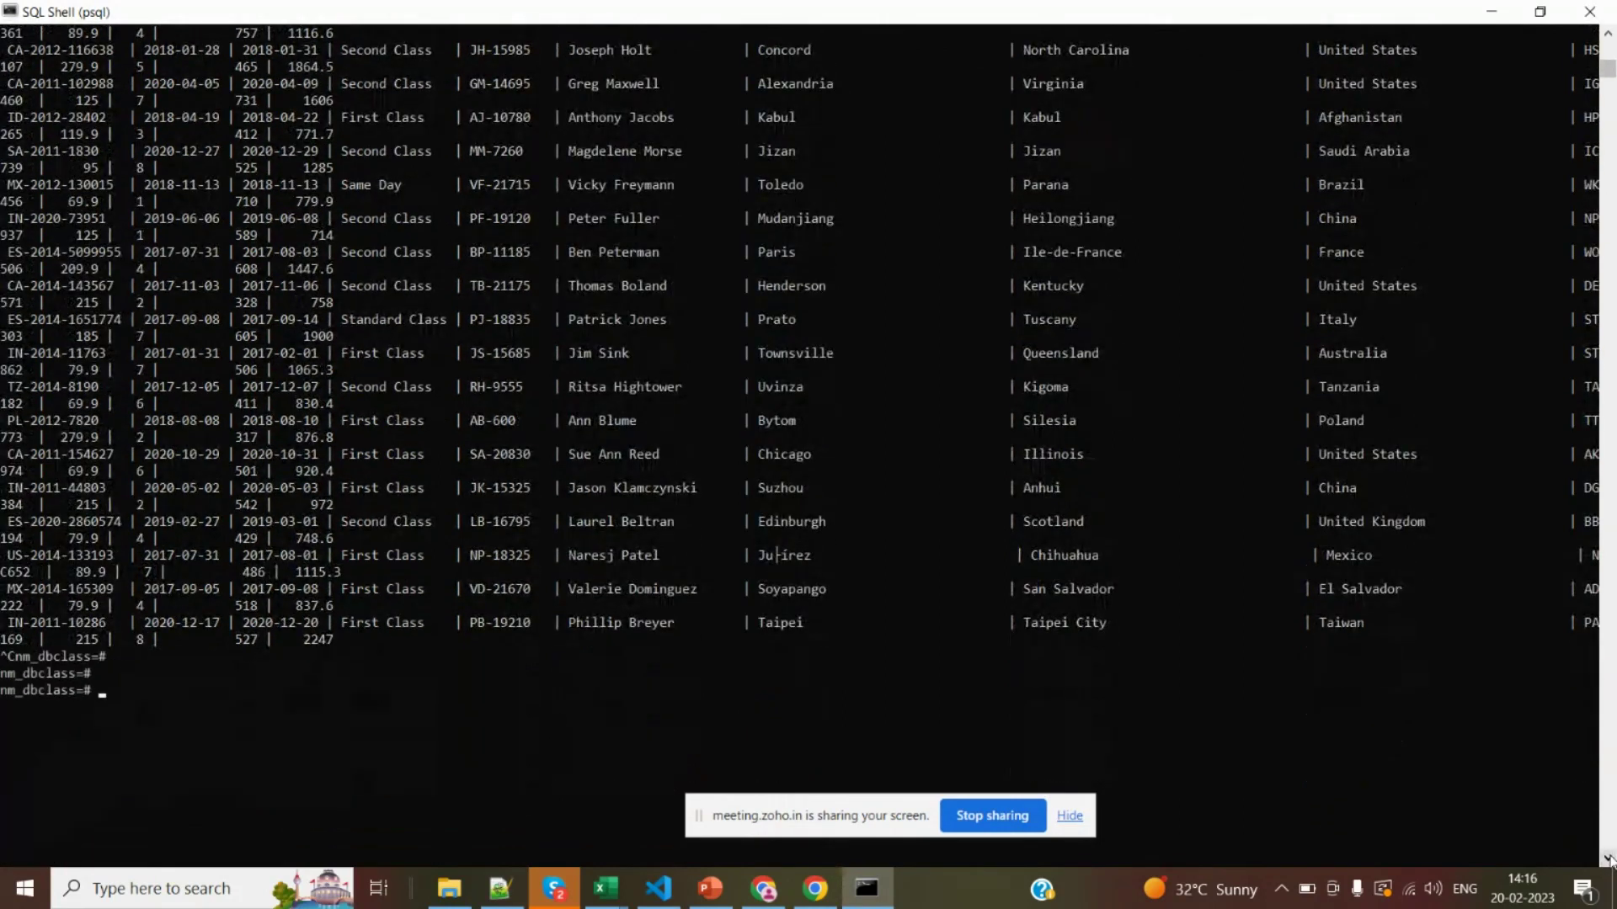
Recall the last onlinesale query, replace its <> operator with != before 'New York City', and run it
key("Up")
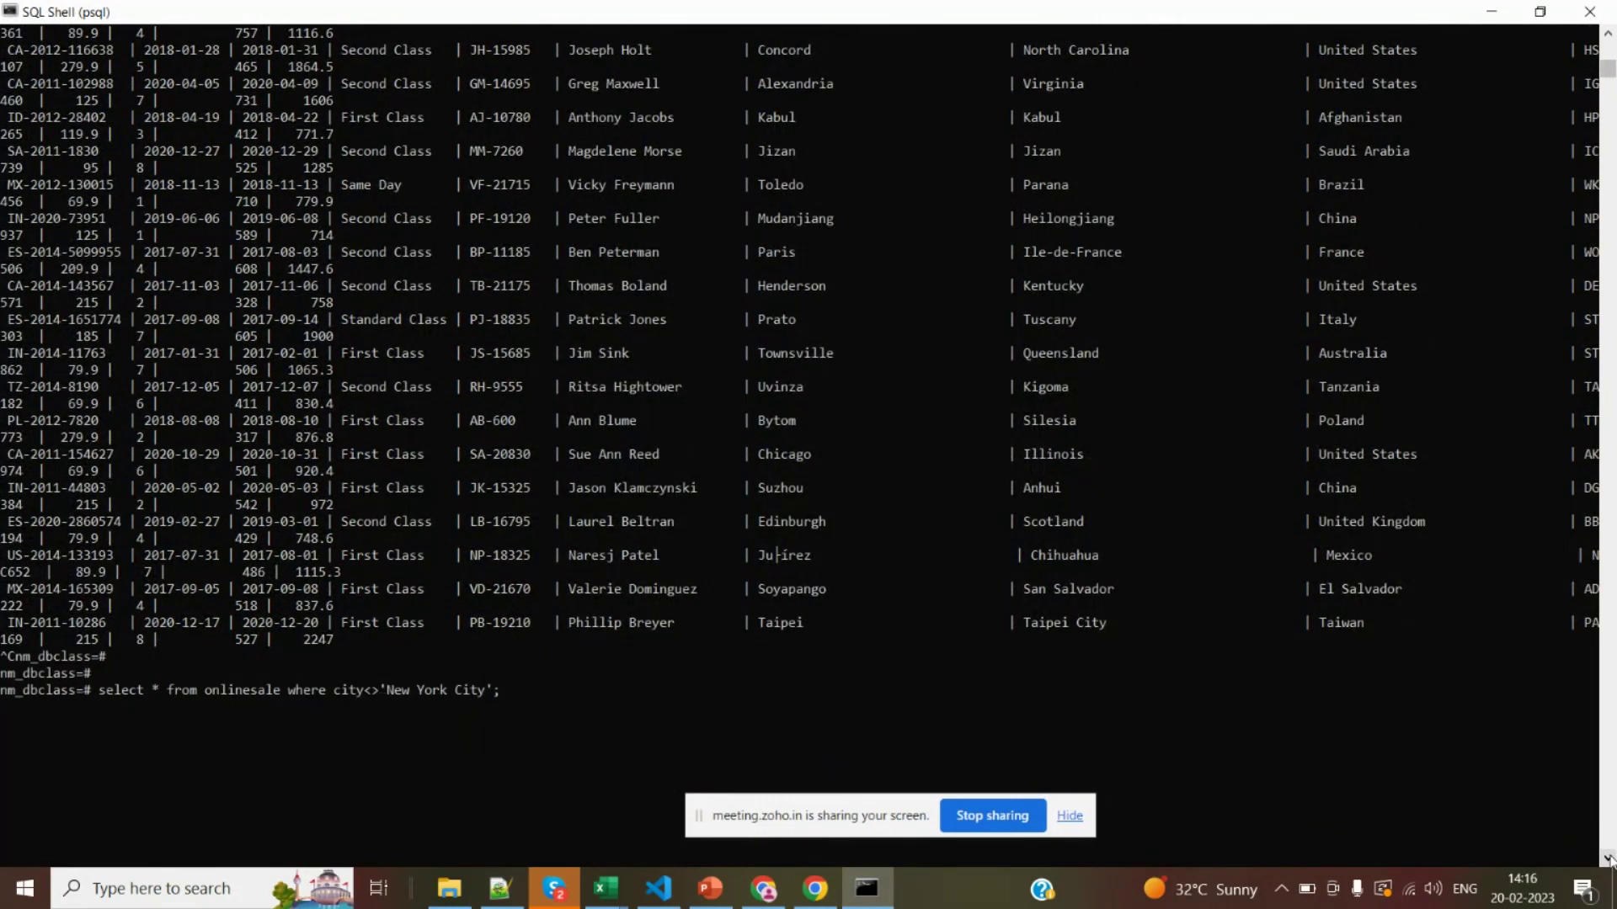
key("Left")
key("Left")
key("Left")
key("Left")
key("Left")
key("Left")
key("Left")
key("Left")
key("Left")
key("Left")
key("Left")
key("Left")
key("Left")
key("Left")
key("Left")
key("Left")
key("BackSpace")
key("BackSpace")
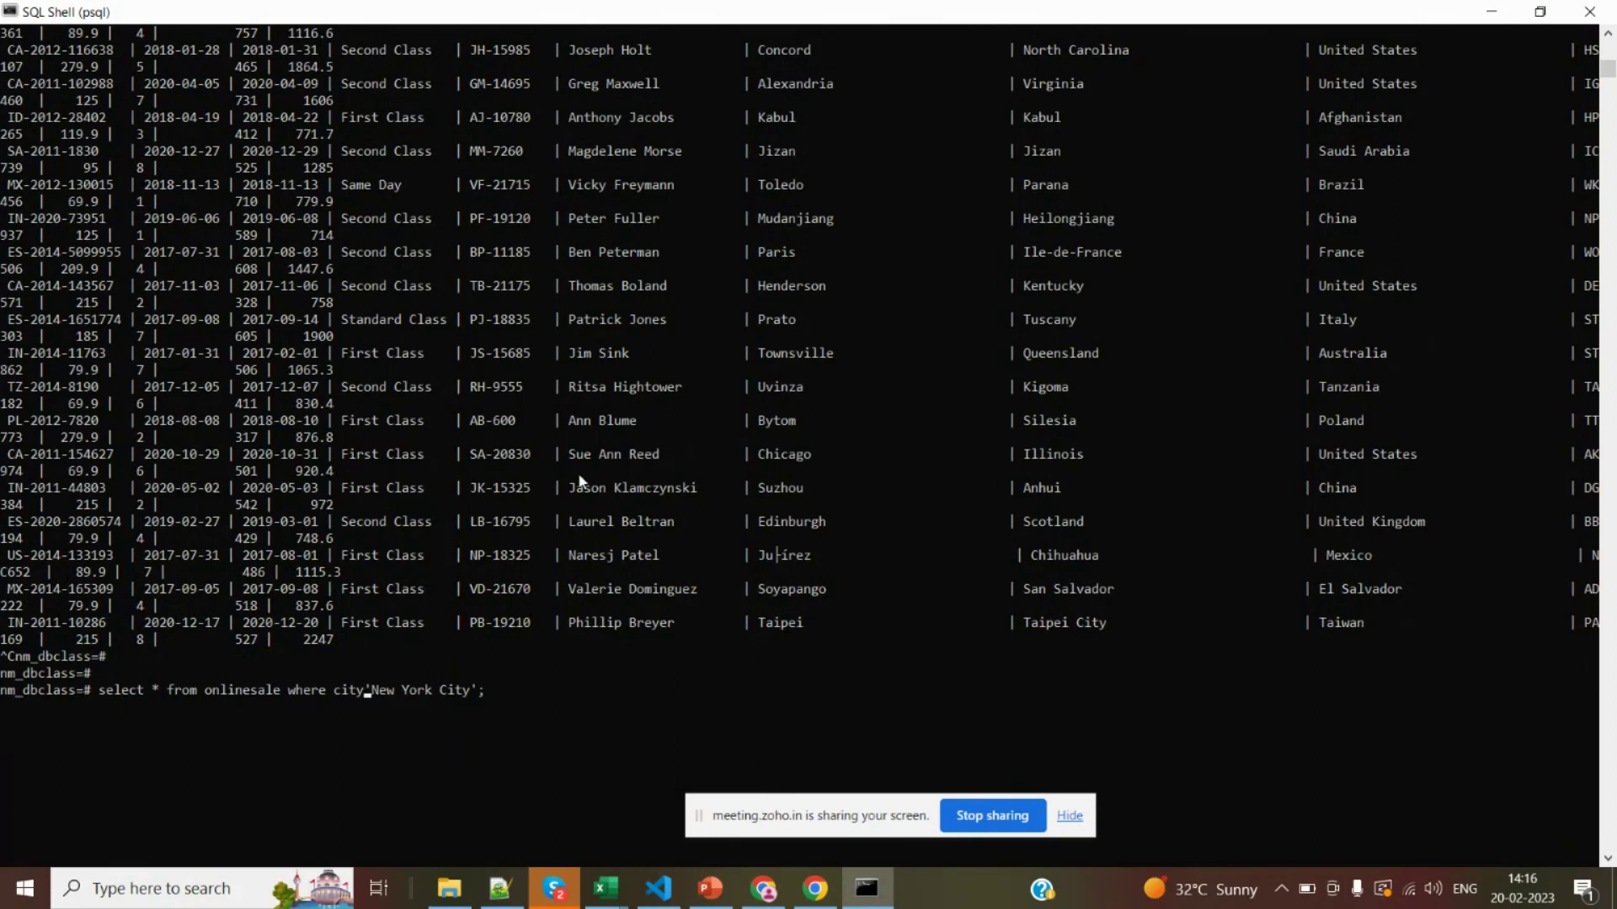
scroll(579, 482, "up", 1, "ctrl")
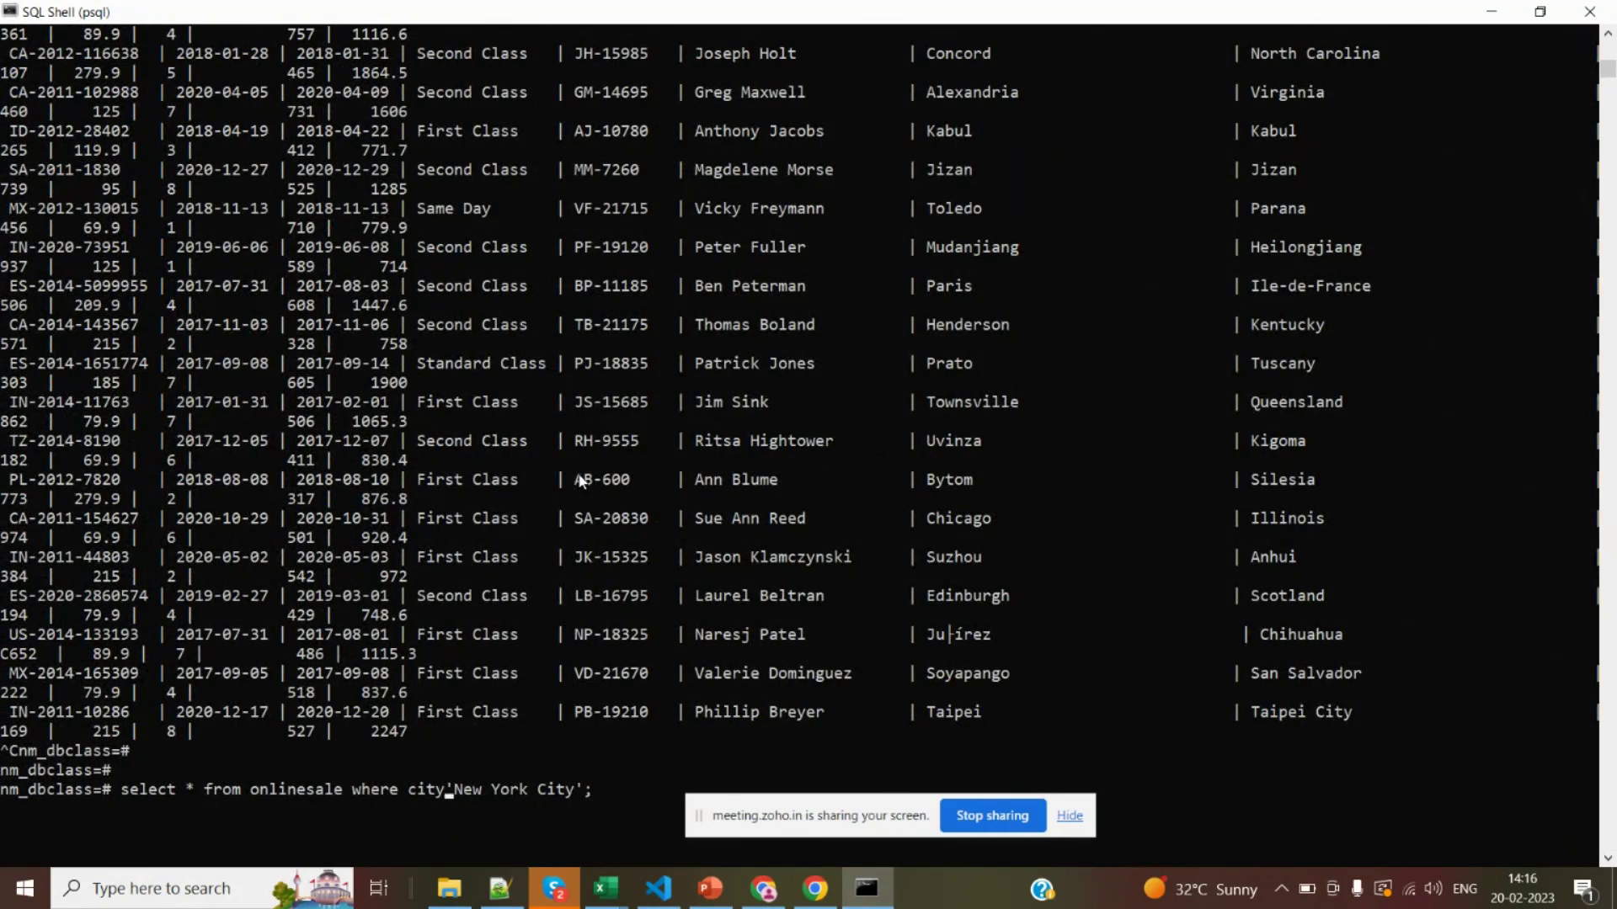
type("<>")
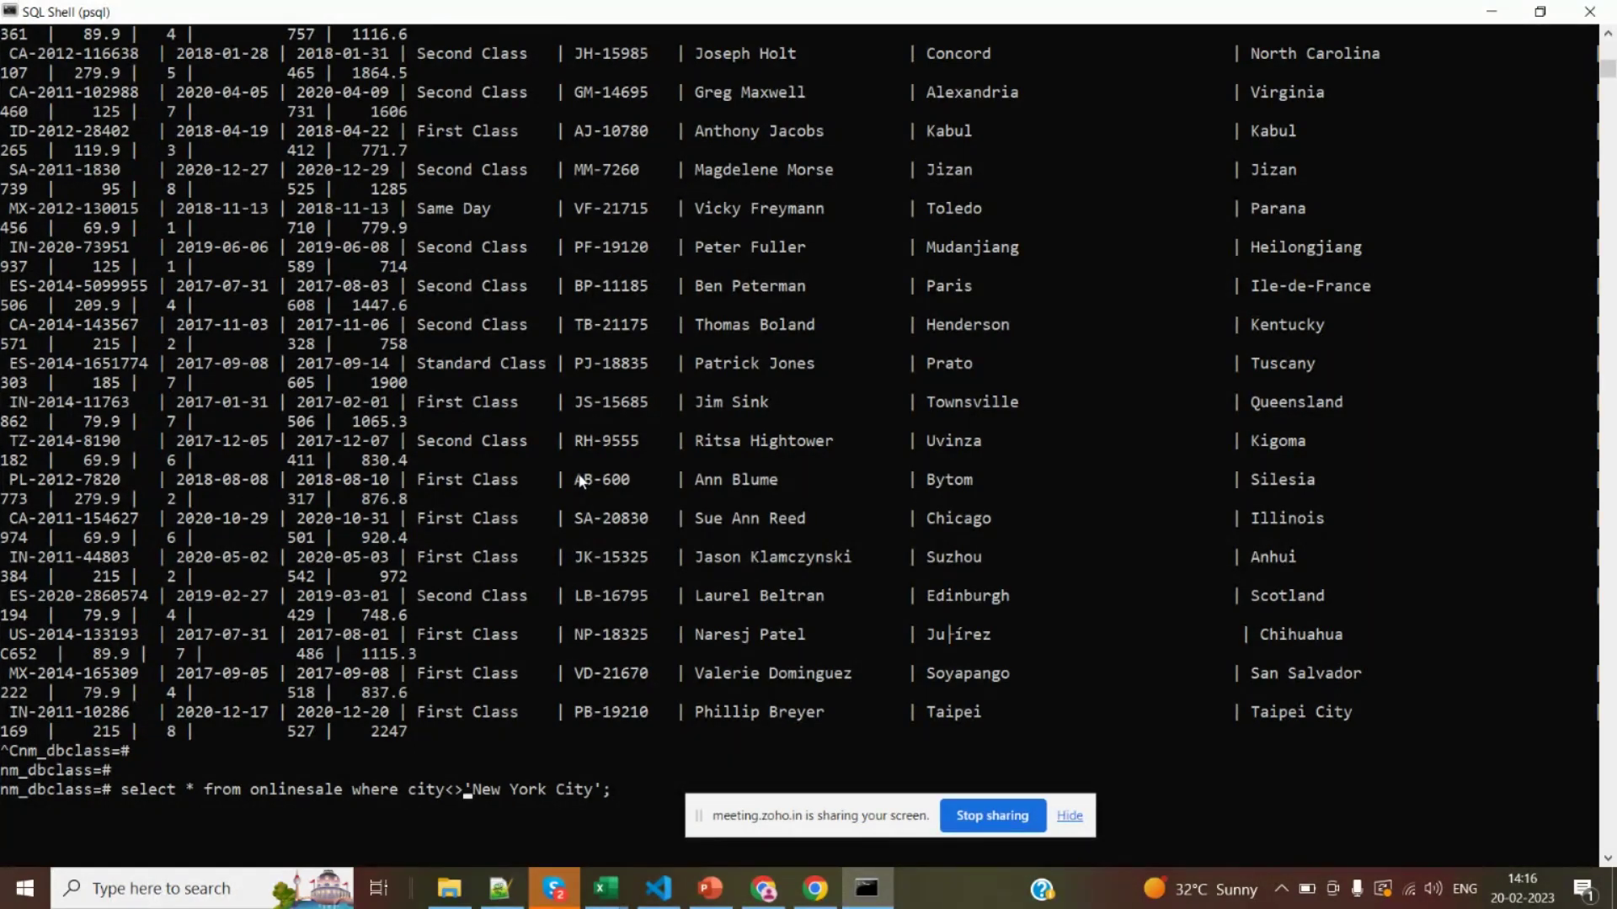
key("BackSpace")
key("BackSpace")
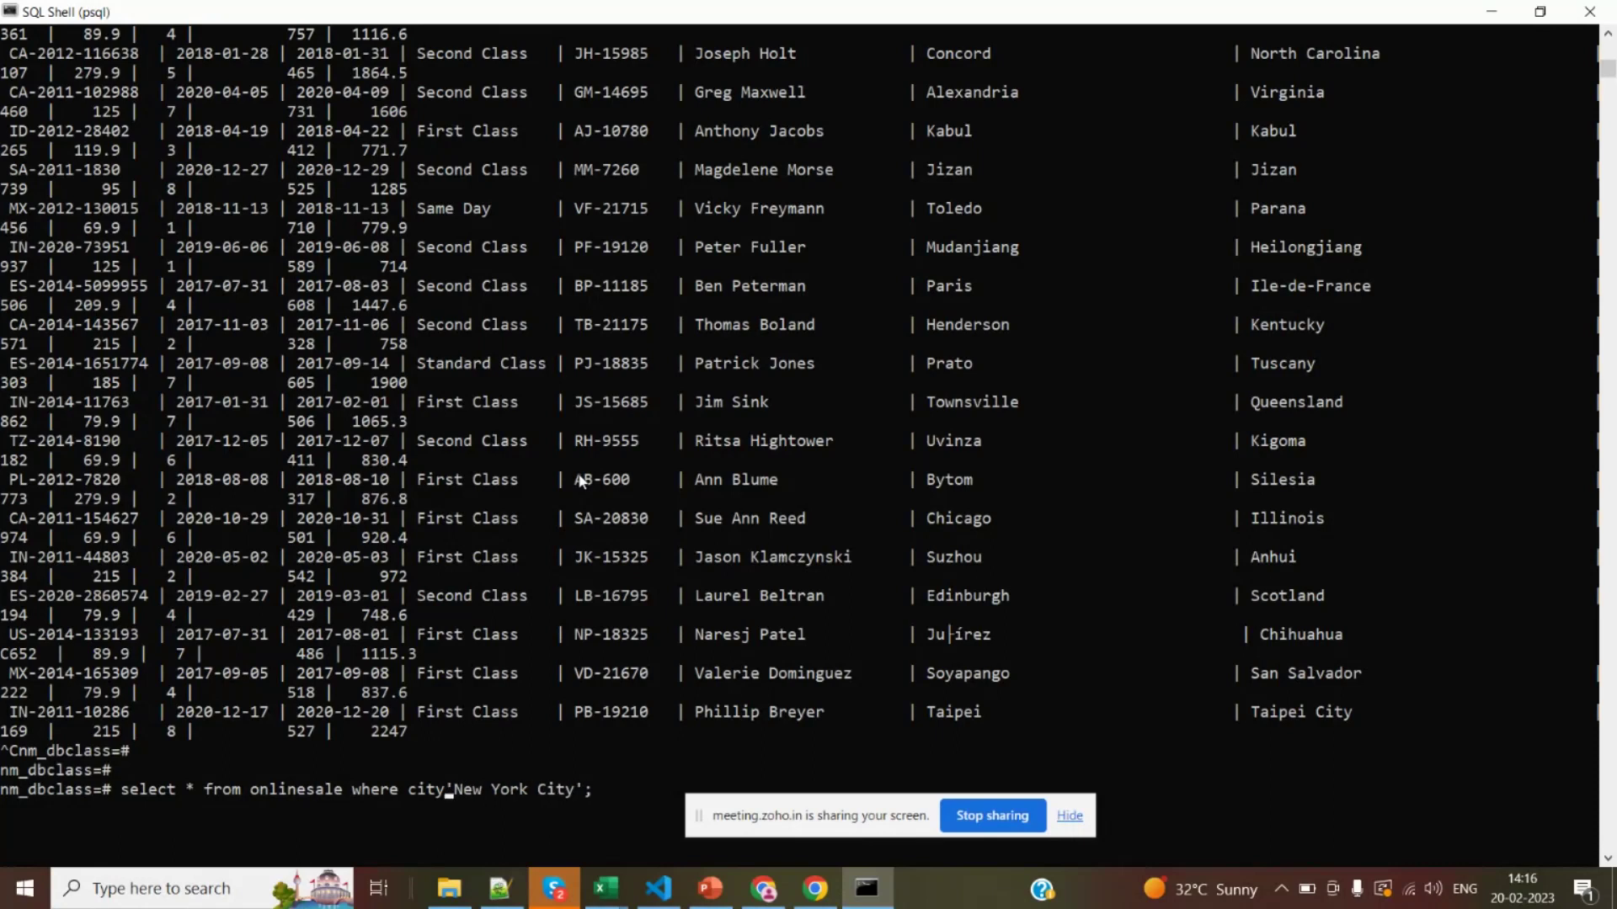
type("!")
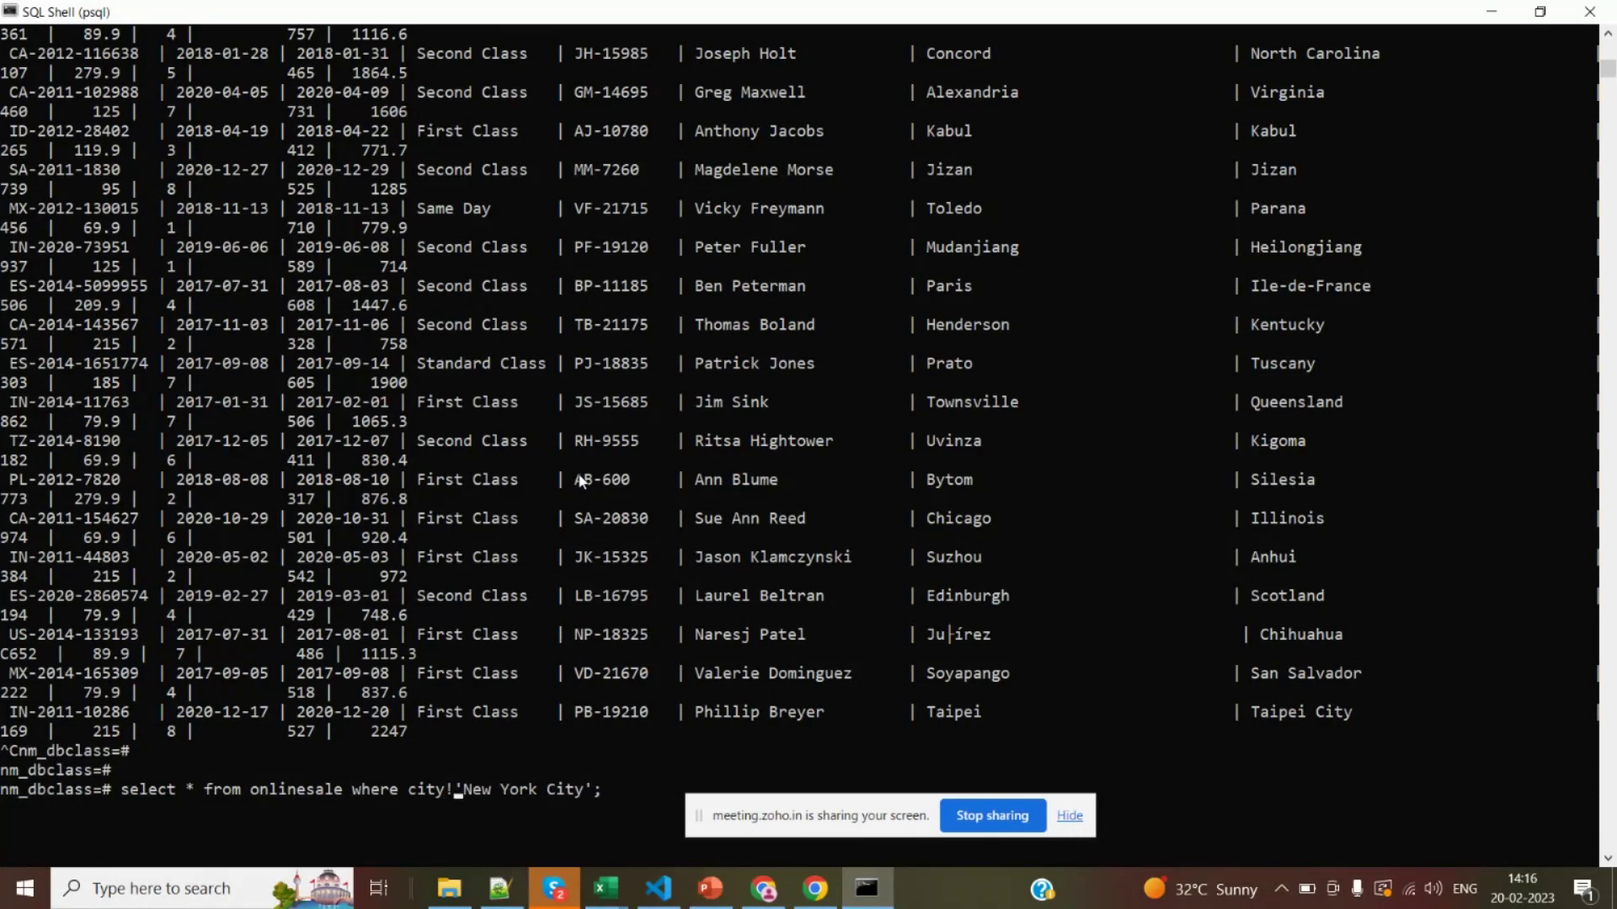
type("=")
key("Return")
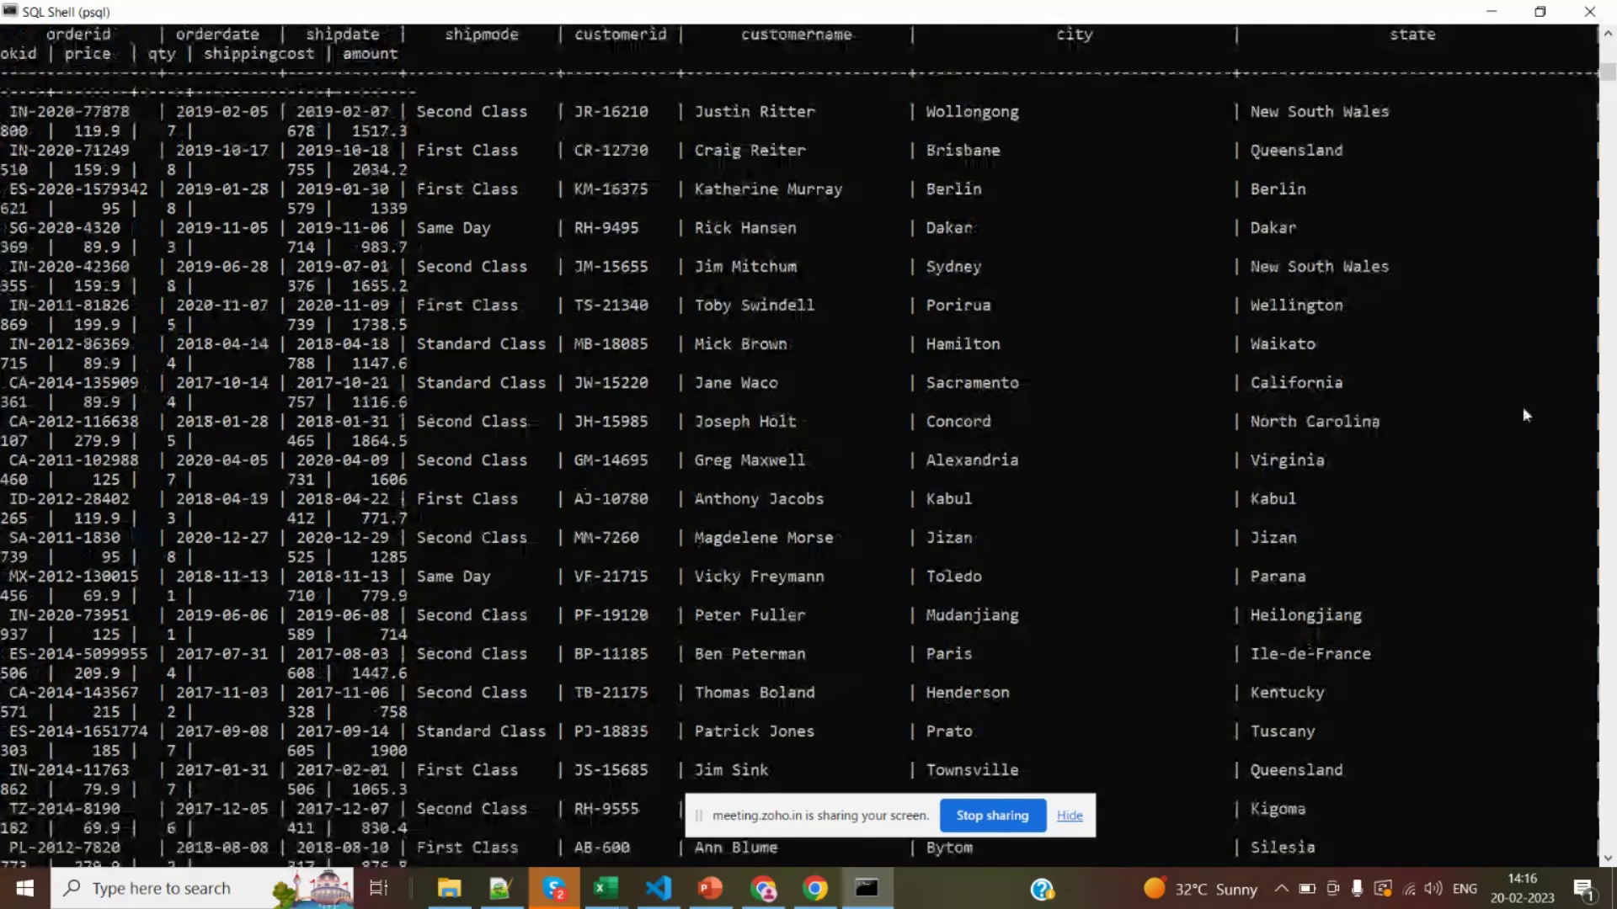
Examine the city column in the != query output, highlighting the rows from Wollongong down to Jizan
left_click(1607, 859)
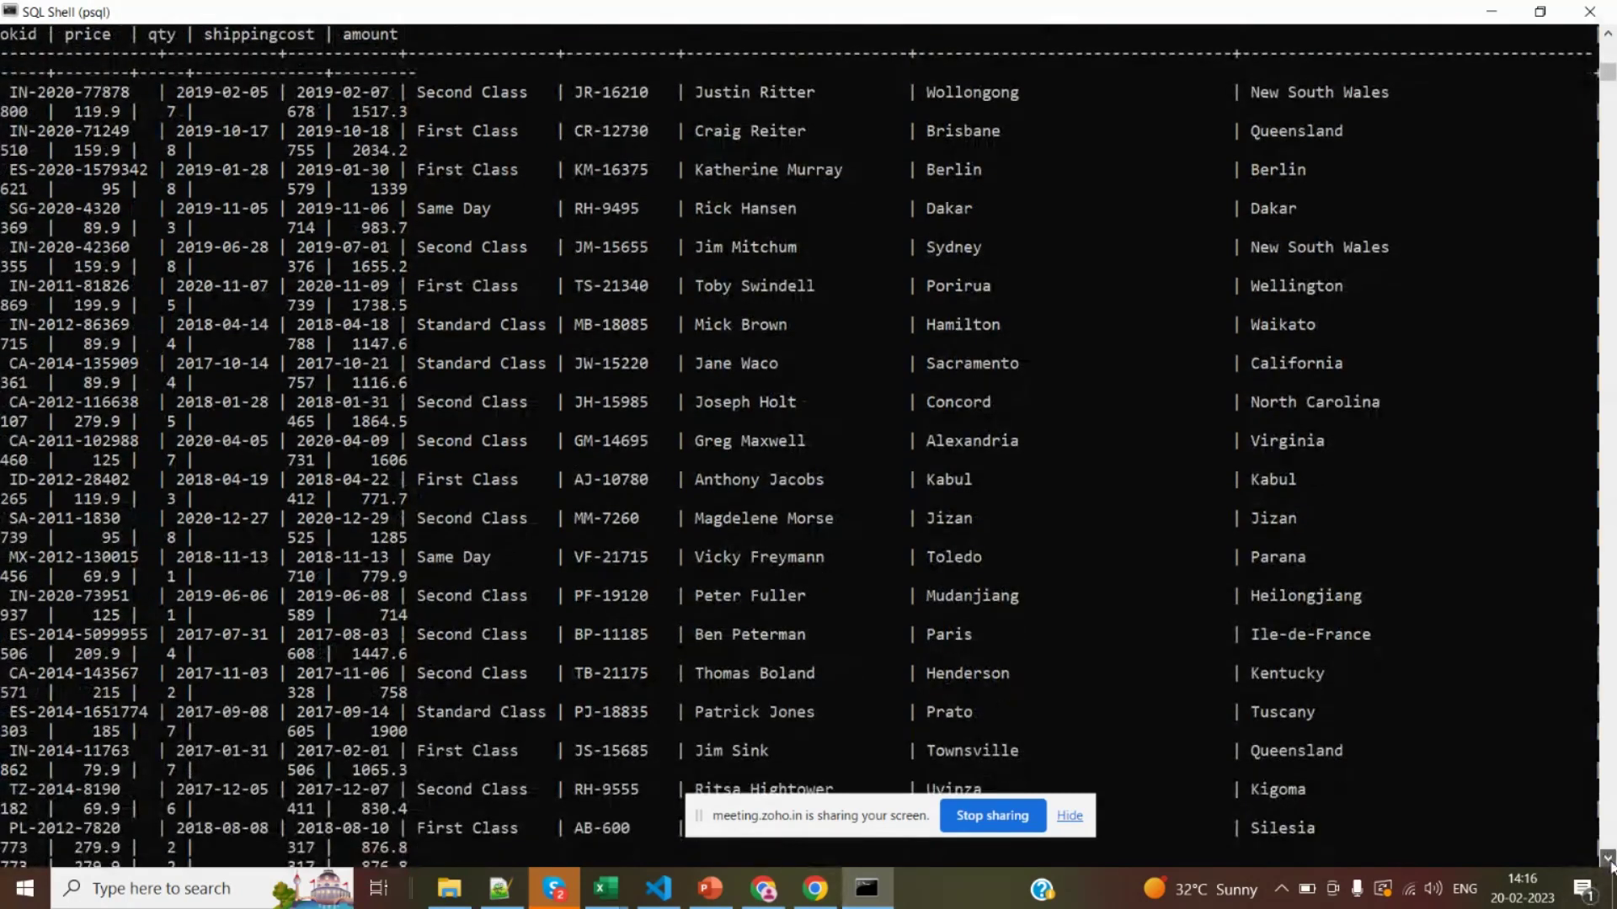
scroll(1610, 863, "down", 6)
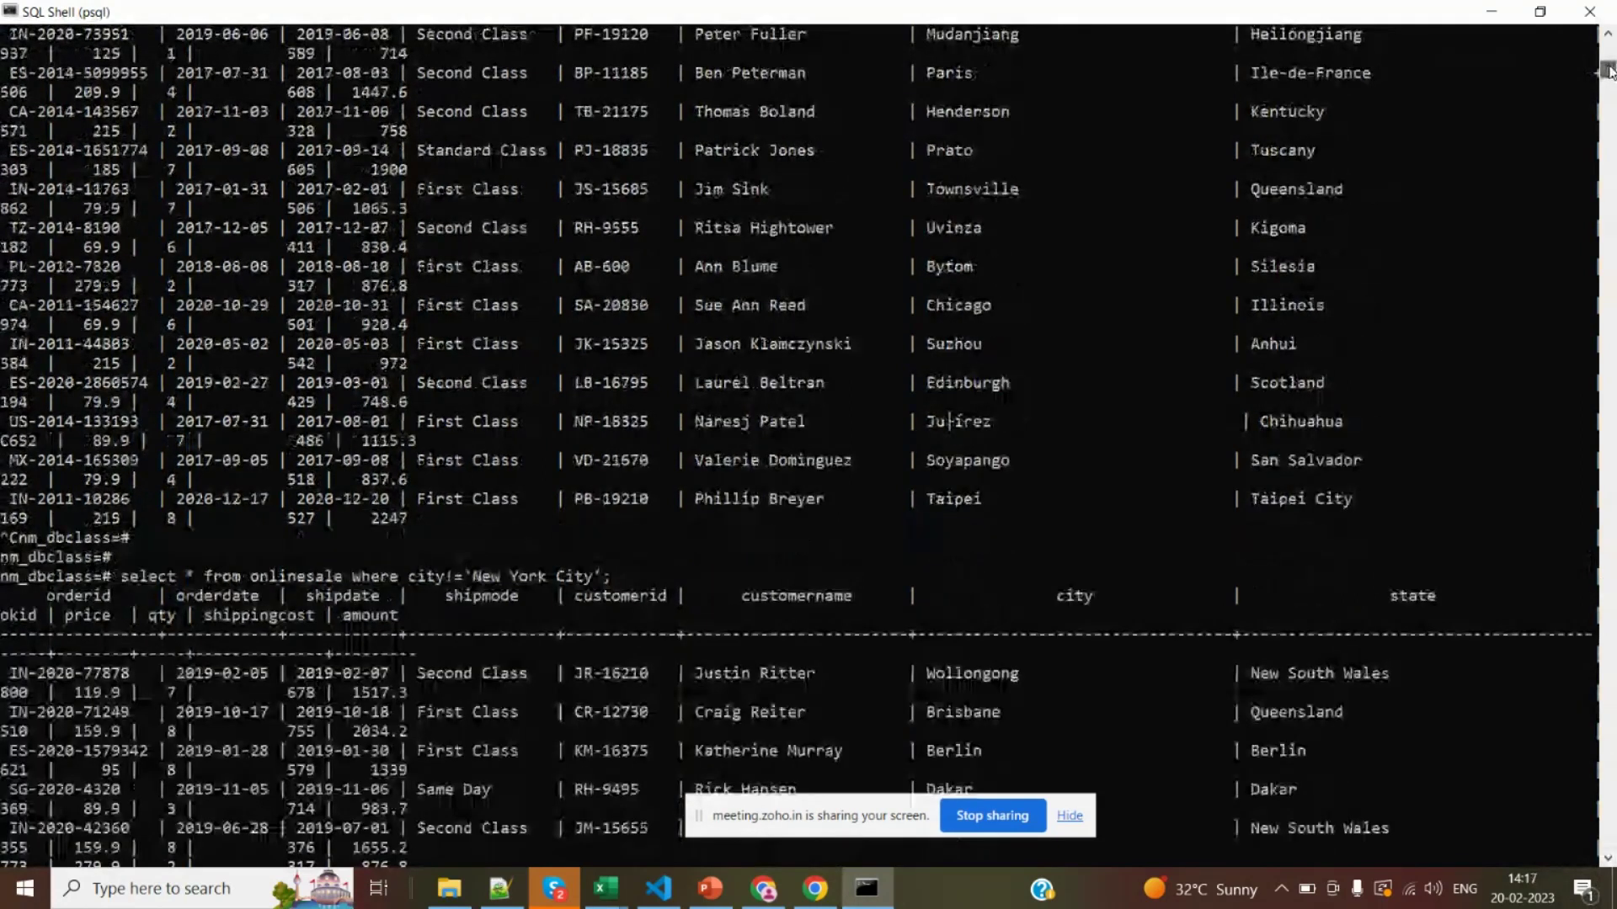
scroll(1609, 70, "down", 10)
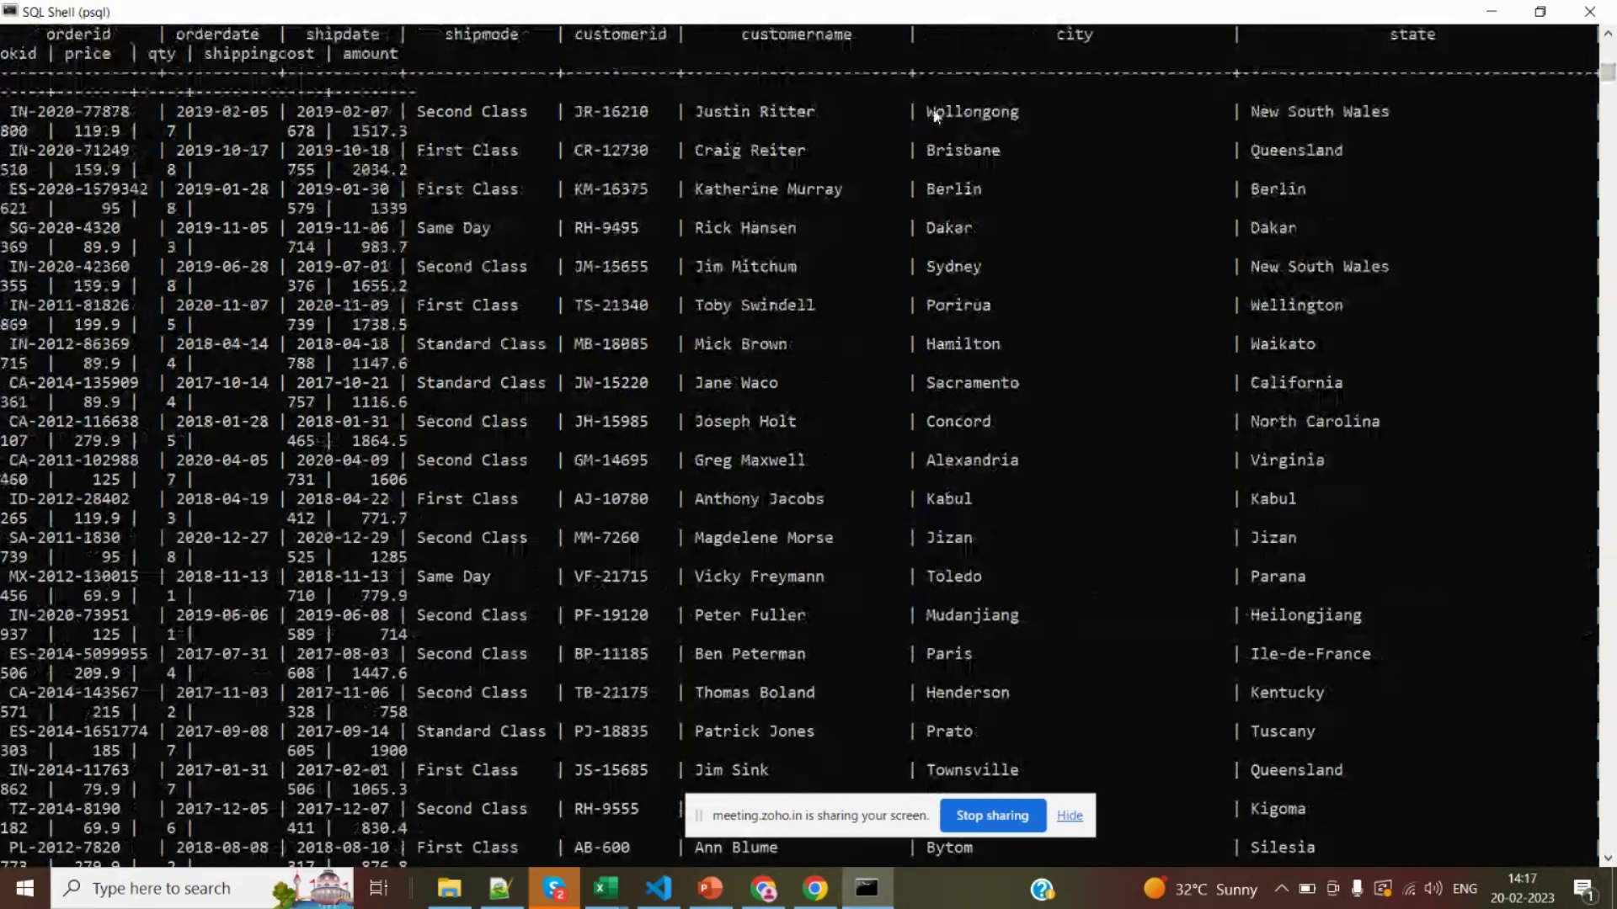
left_click_drag(929, 108, 1000, 539)
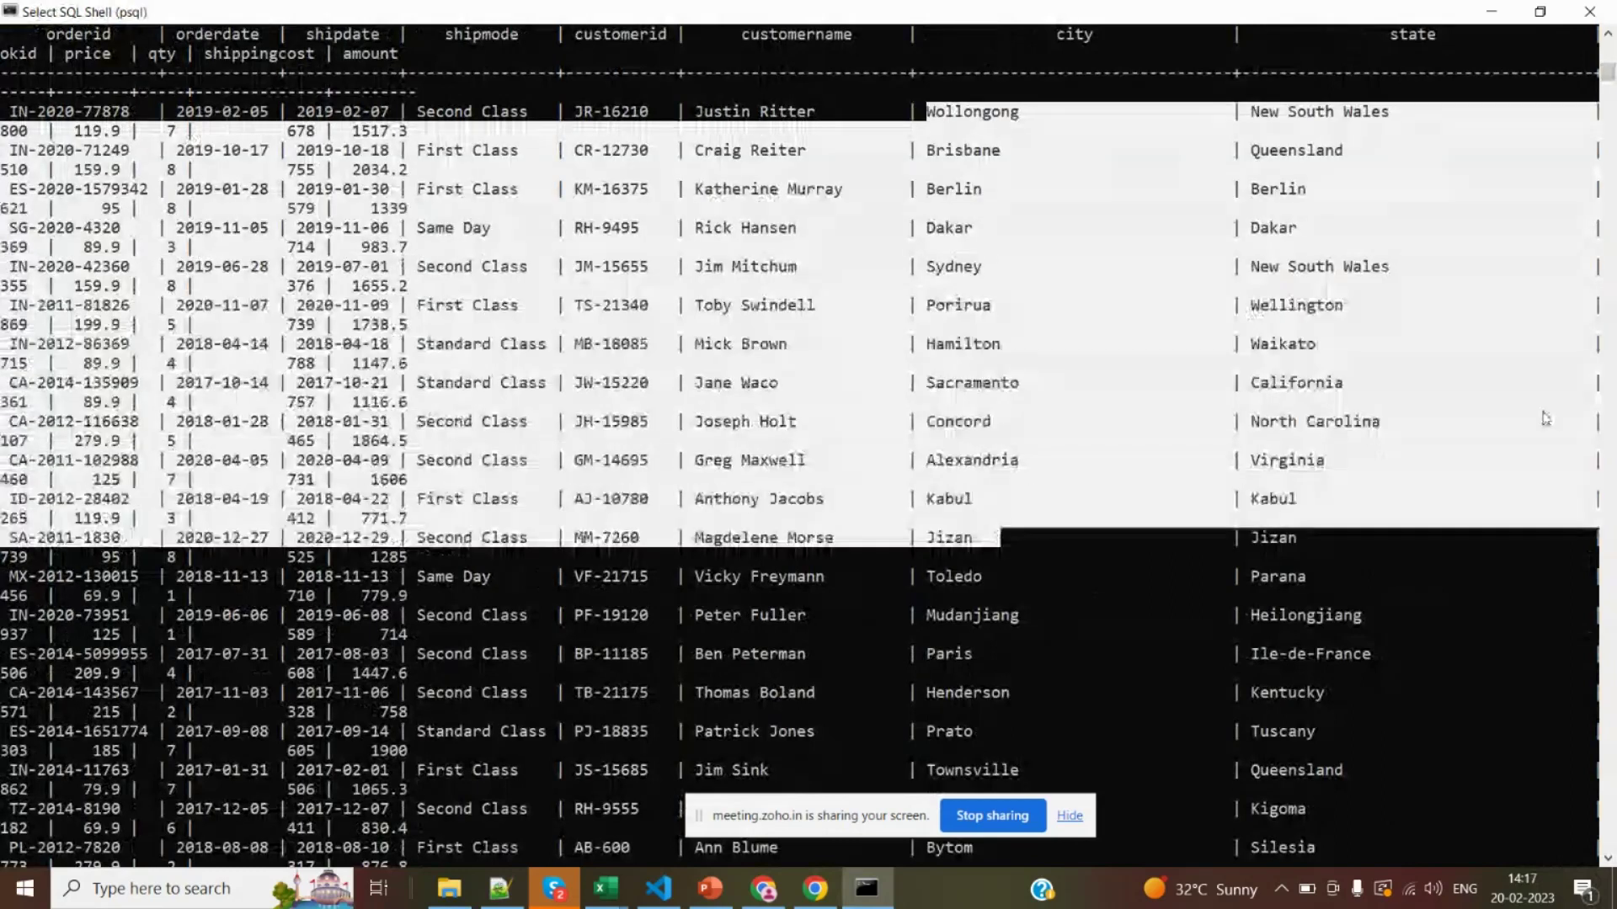
key("ctrl+c")
Switch to the PowerPoint operators slide and examine the BETWEEN operator line
key("alt+Tab")
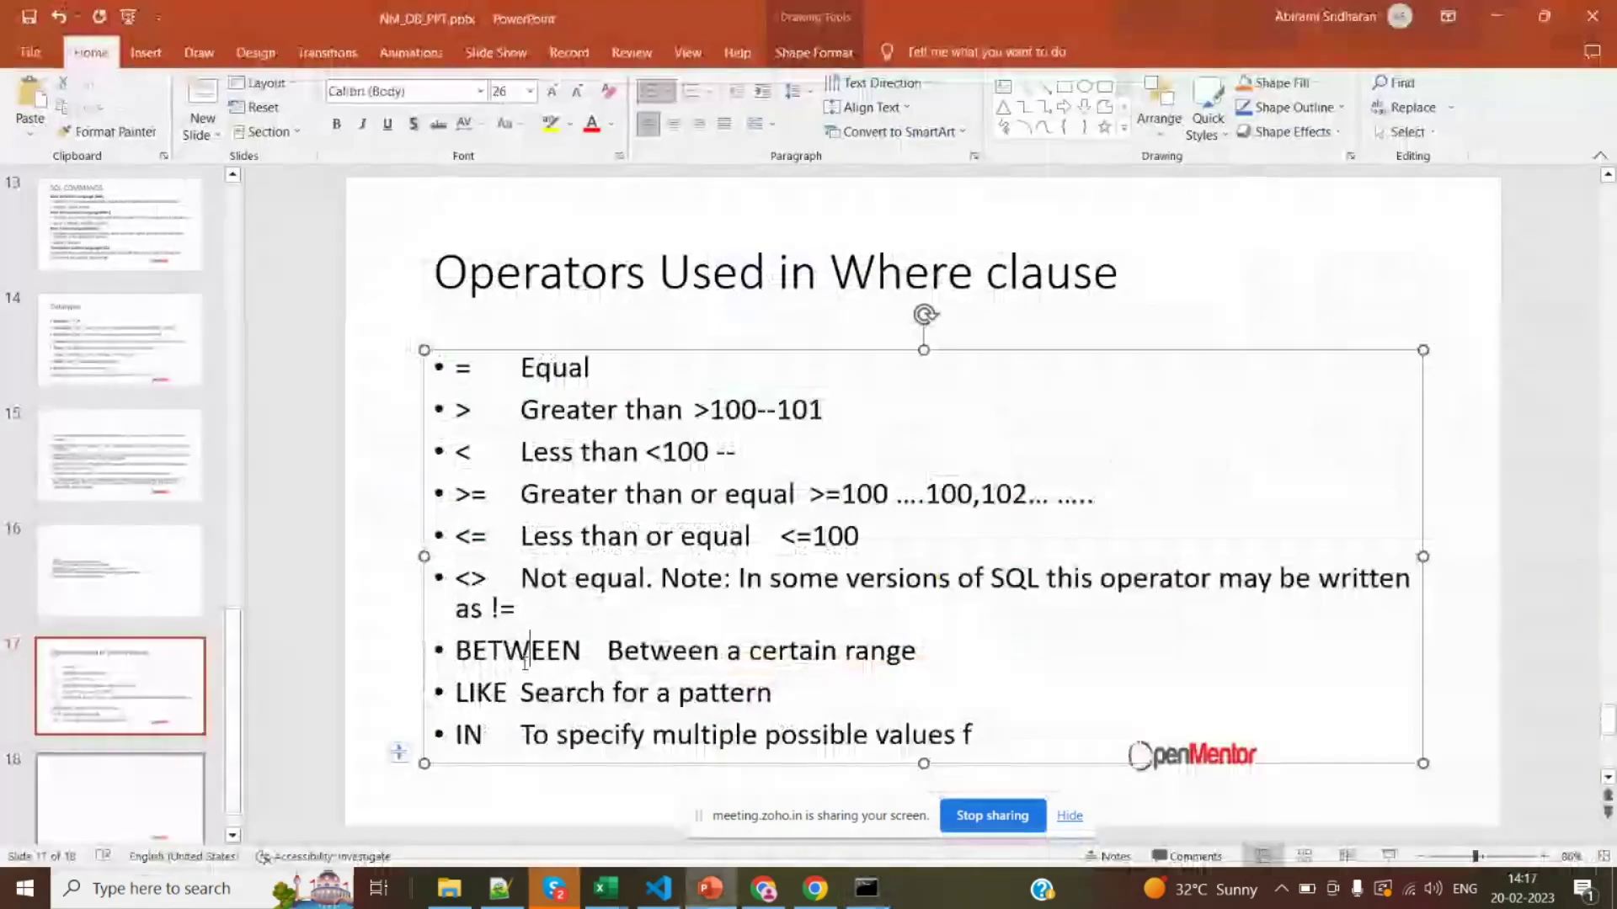
double_click(518, 651)
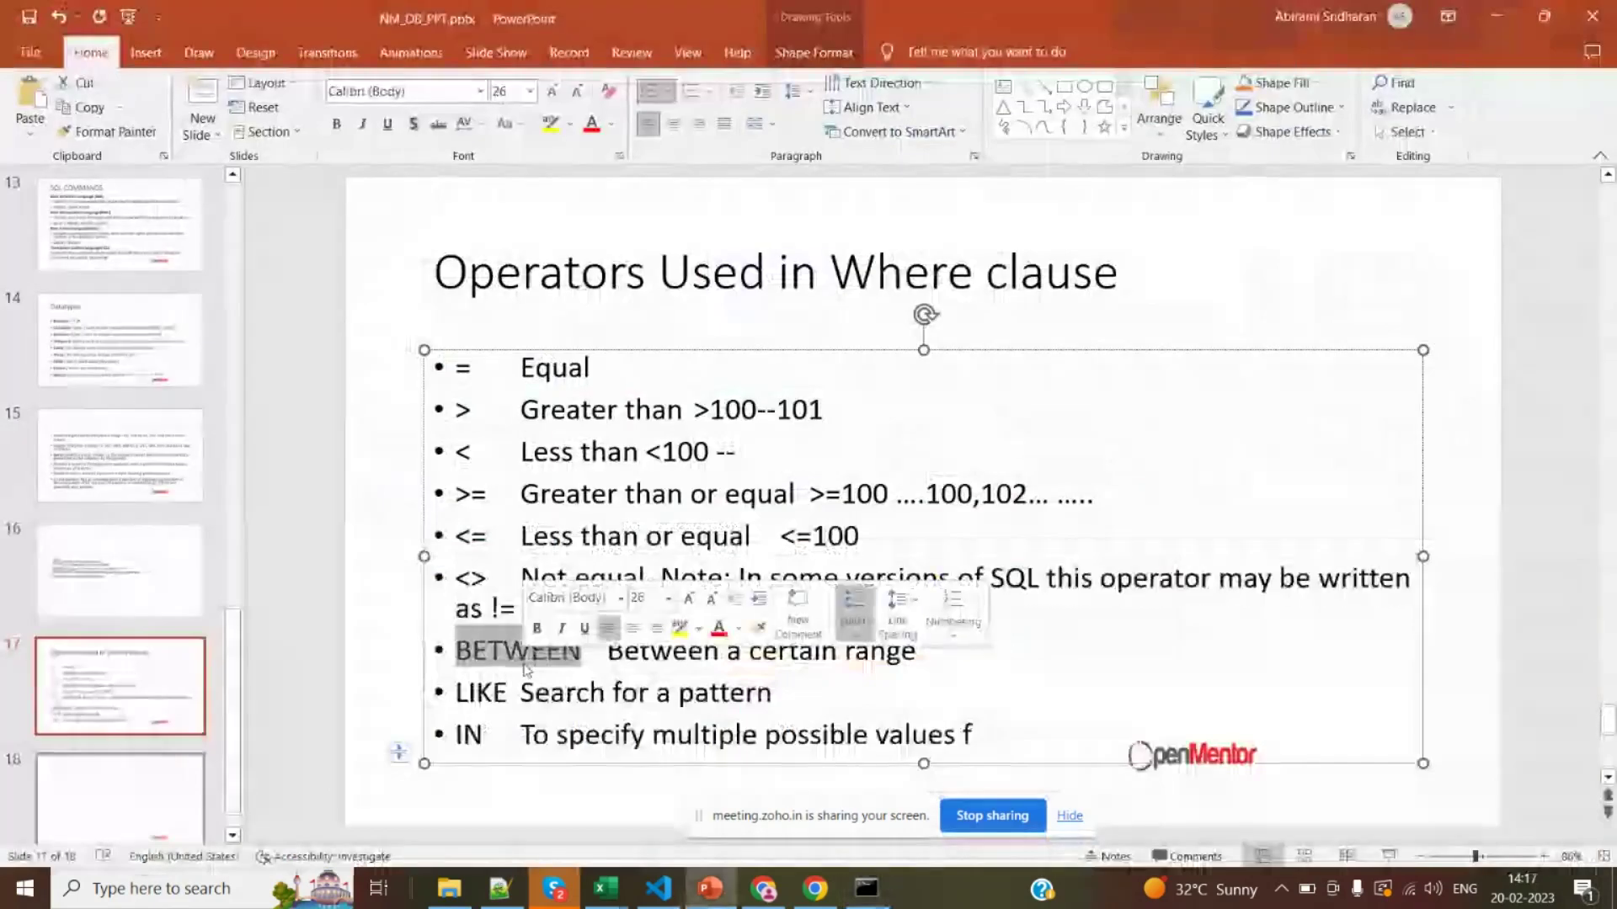
left_click(649, 682)
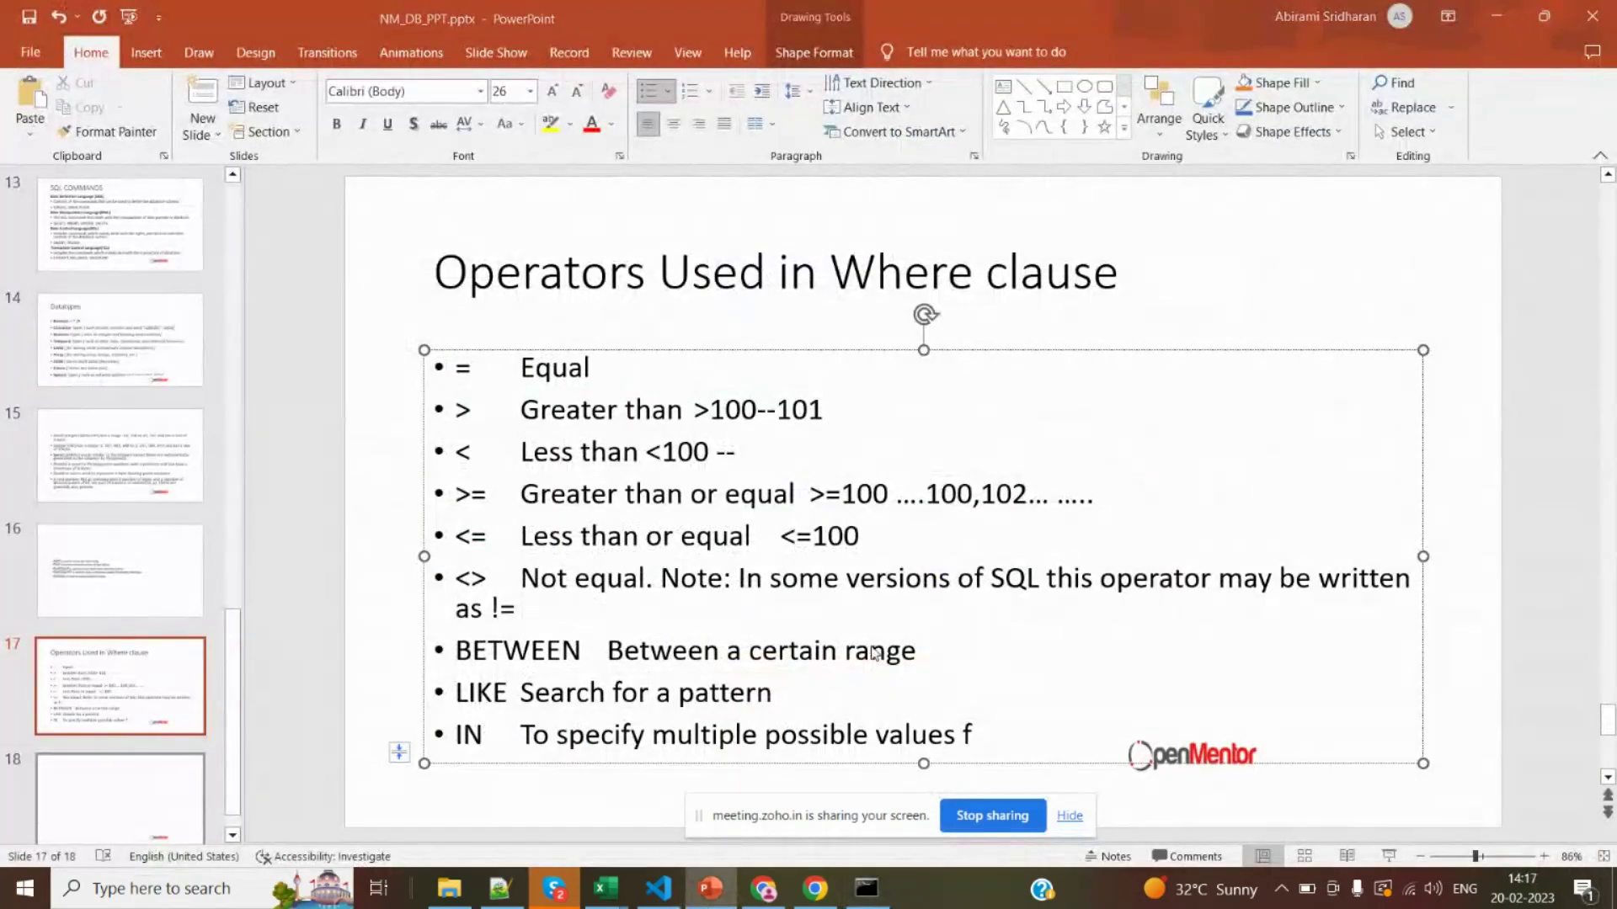
Return to SQL Shell and stop the paged != query output to reach an empty nm_dbclass prompt
key("alt+Tab")
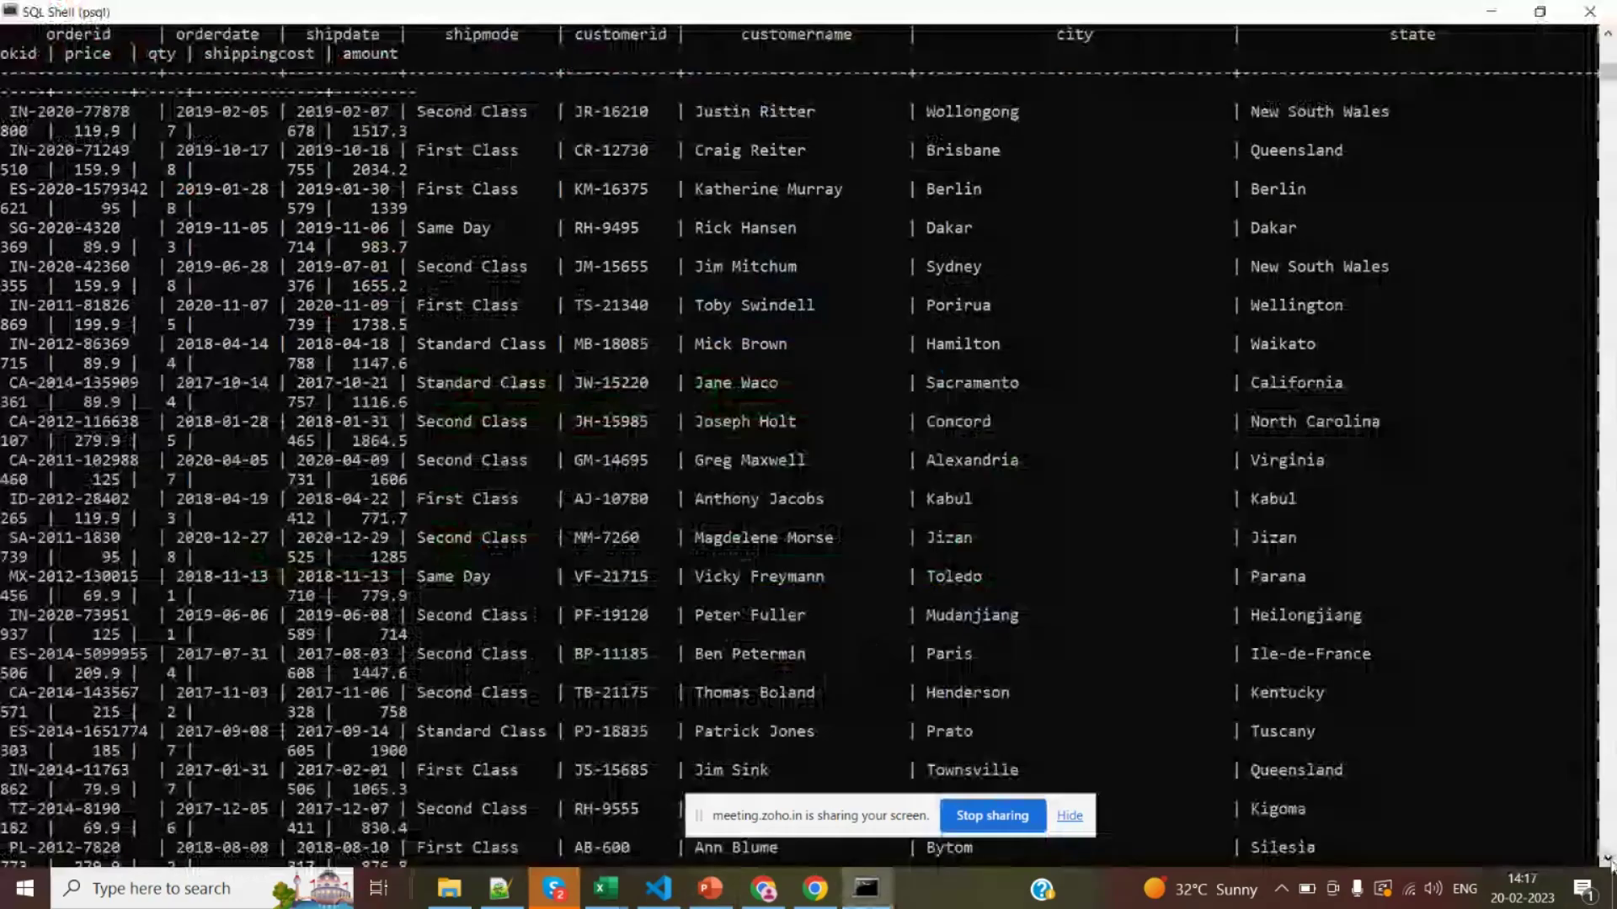
left_click(1608, 857)
left_click_drag(1608, 859, 1609, 859)
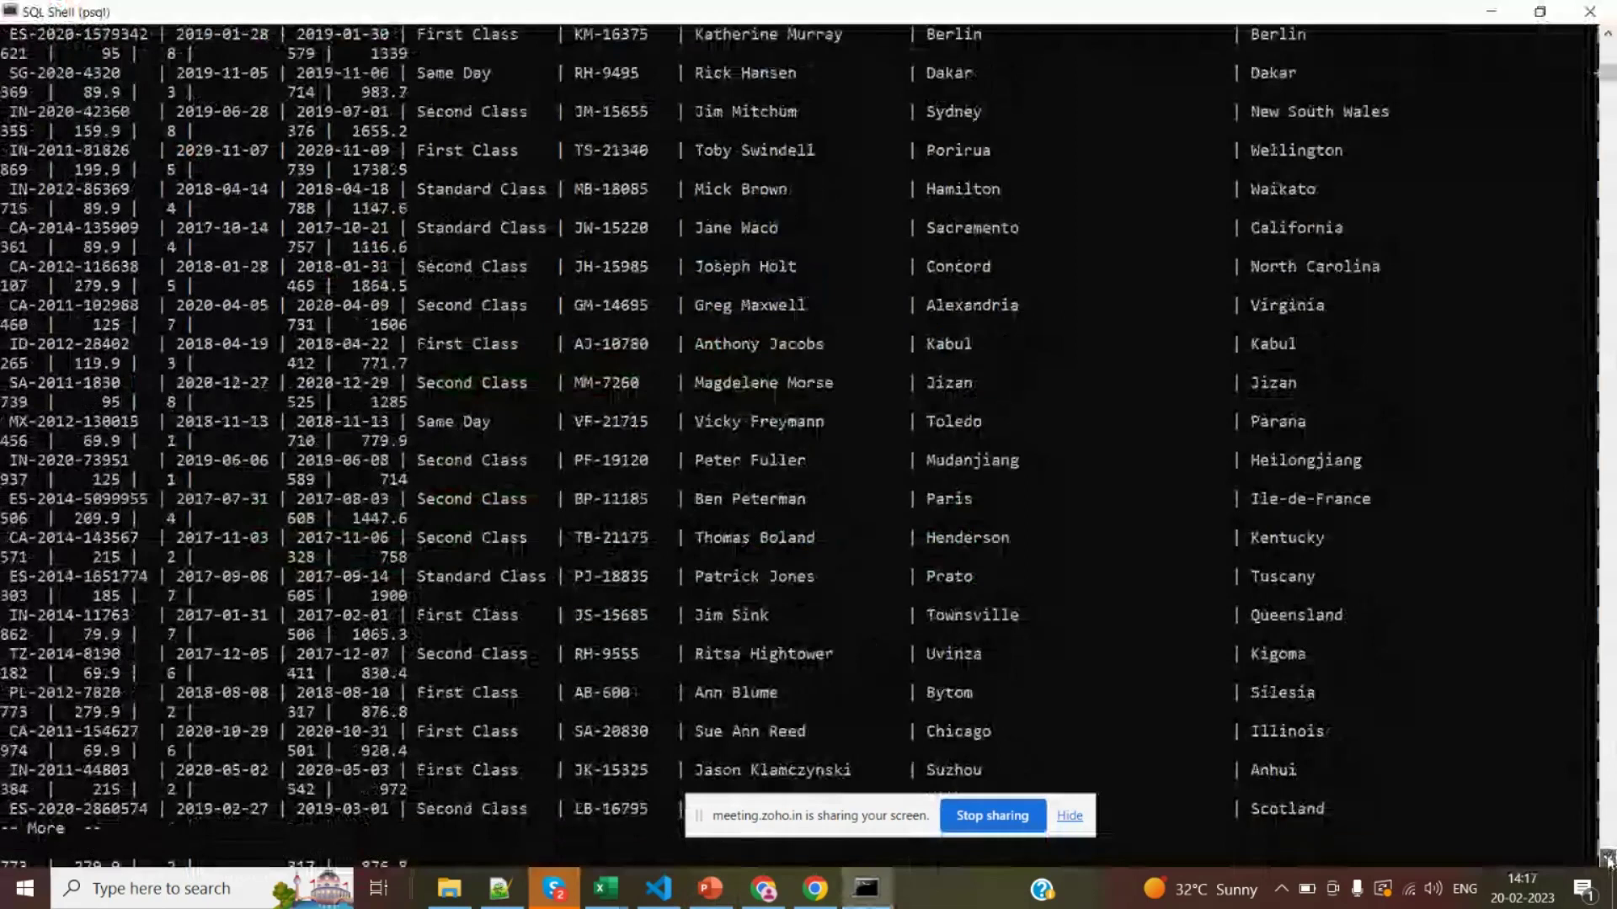
key("ctrl+c")
key("Return")
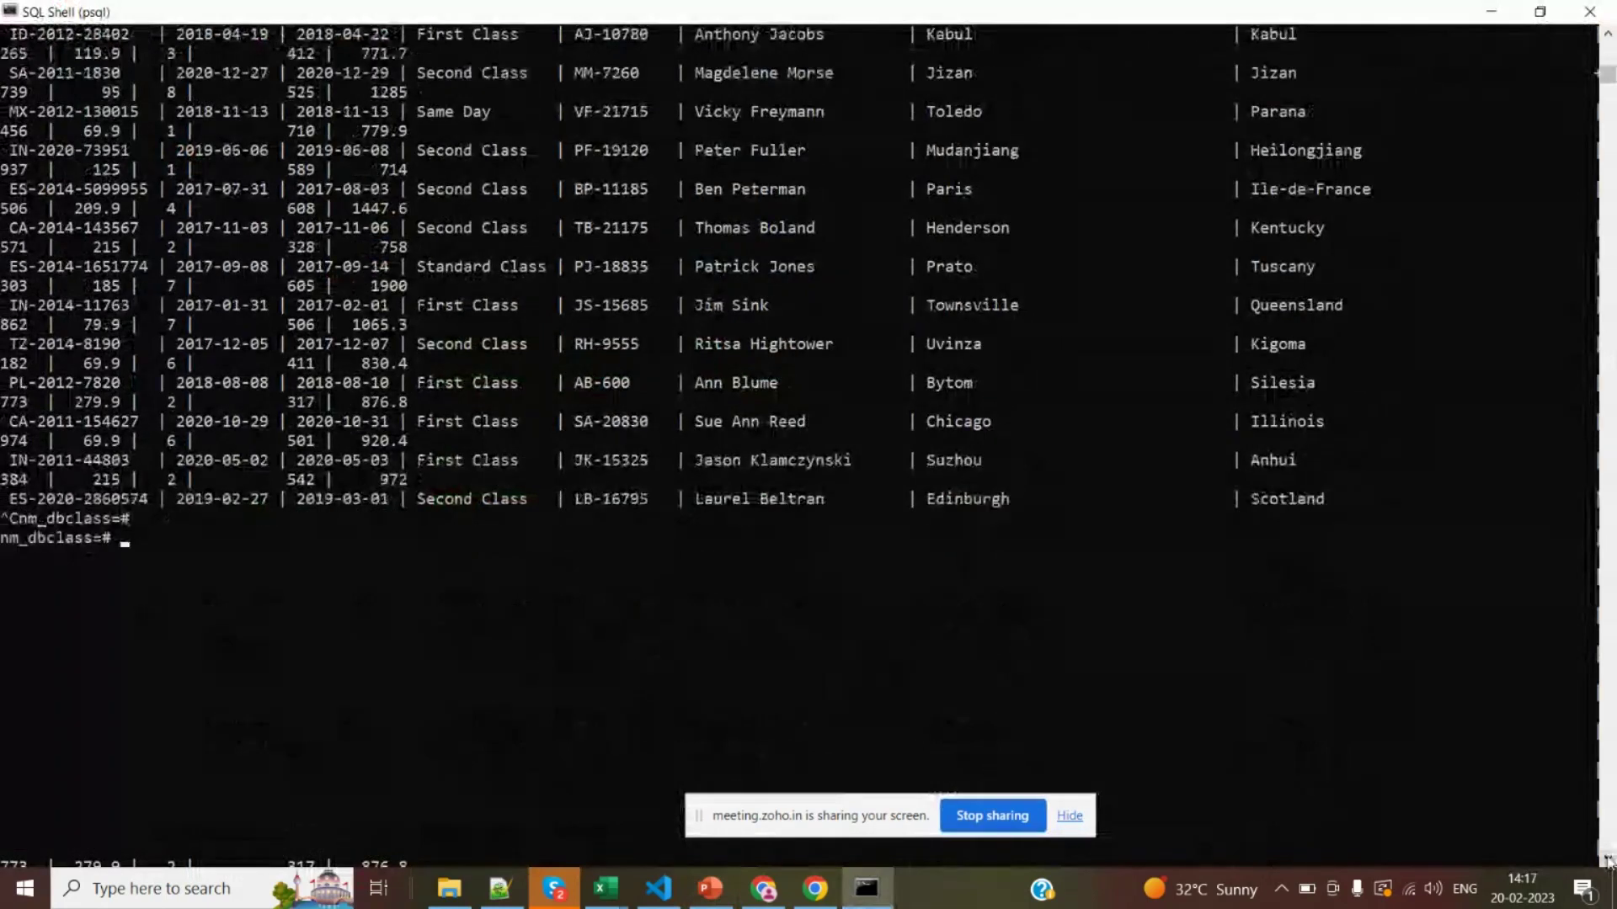
type("sel")
key("BackSpace")
key("BackSpace")
key("BackSpace")
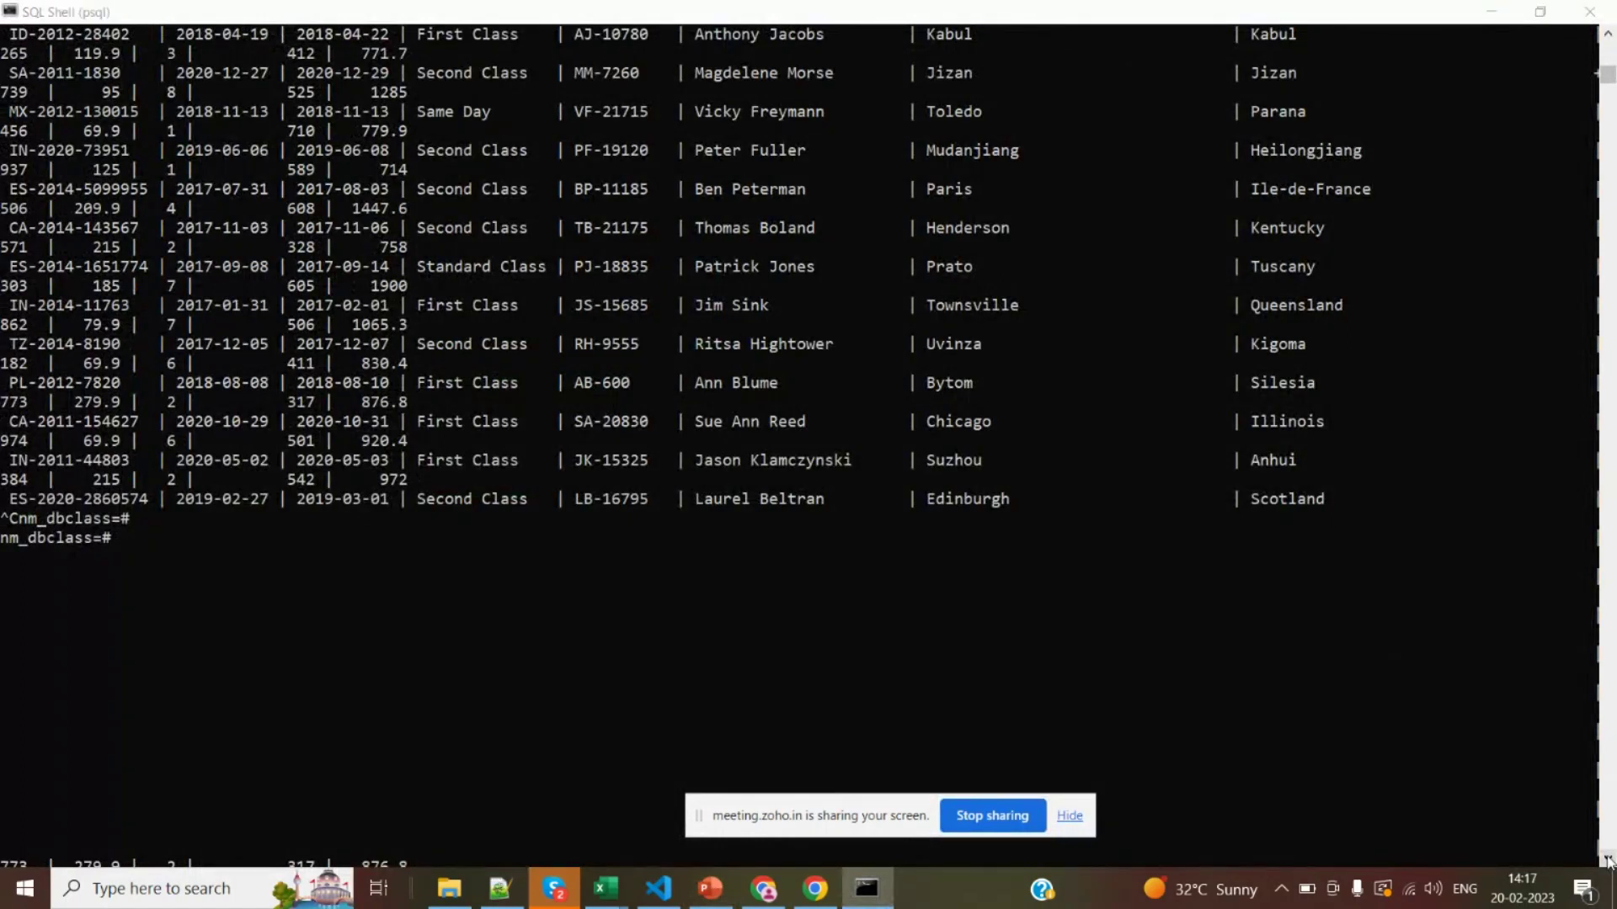
Switch to onlinesale1.csv in Excel, select the first price value in K2, and return to the PowerPoint operators slide
key("alt+Tab")
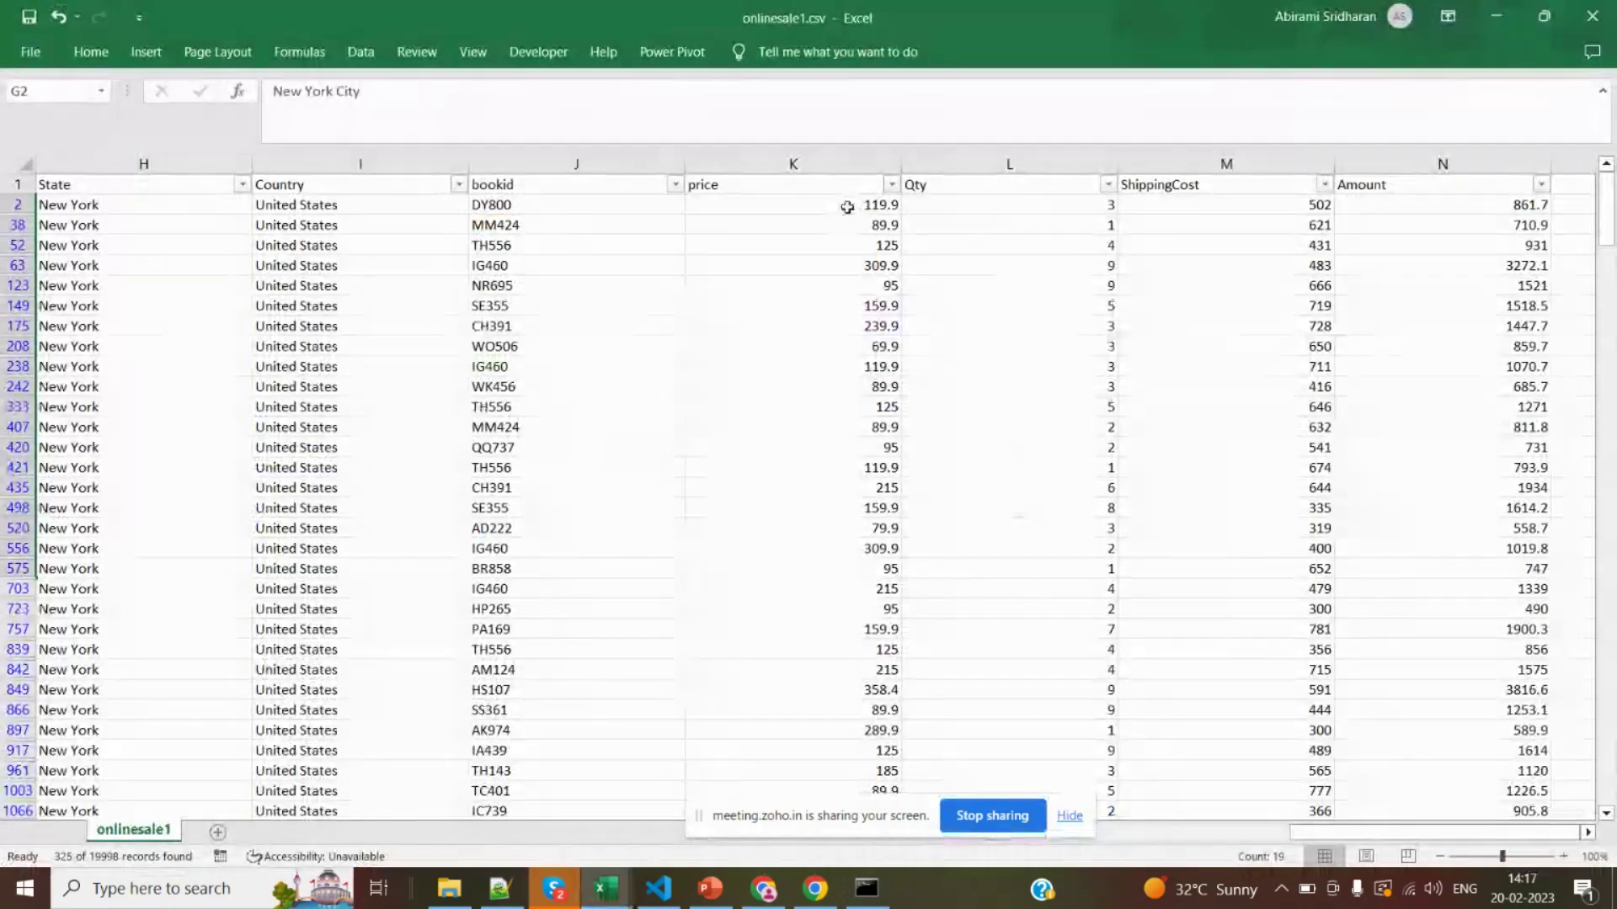
left_click(847, 207)
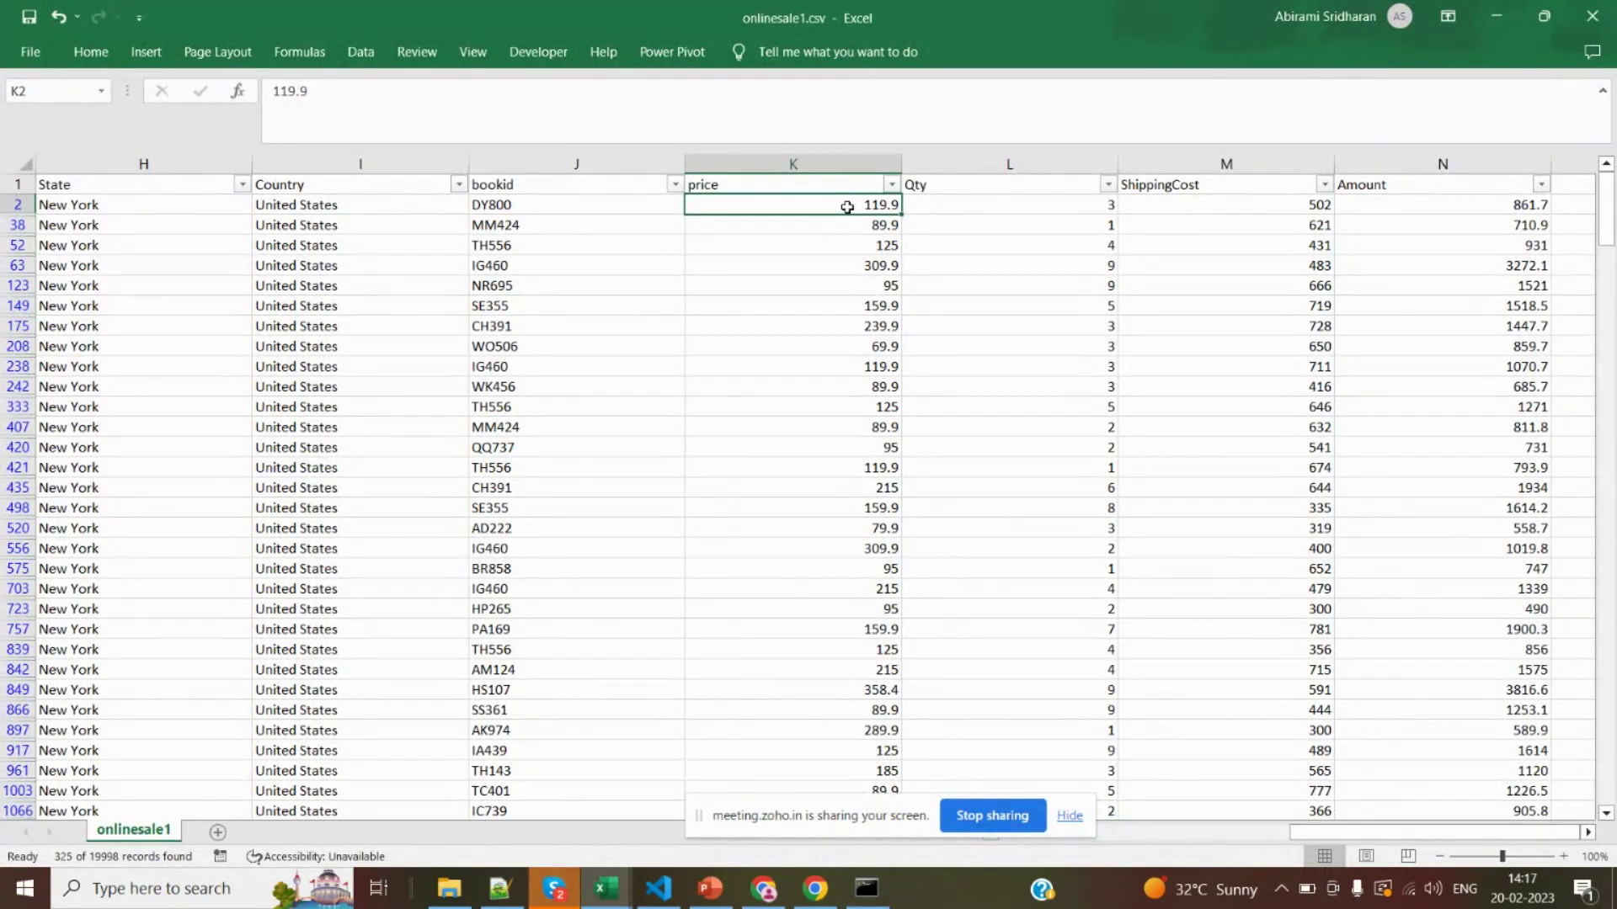
key("alt+Tab")
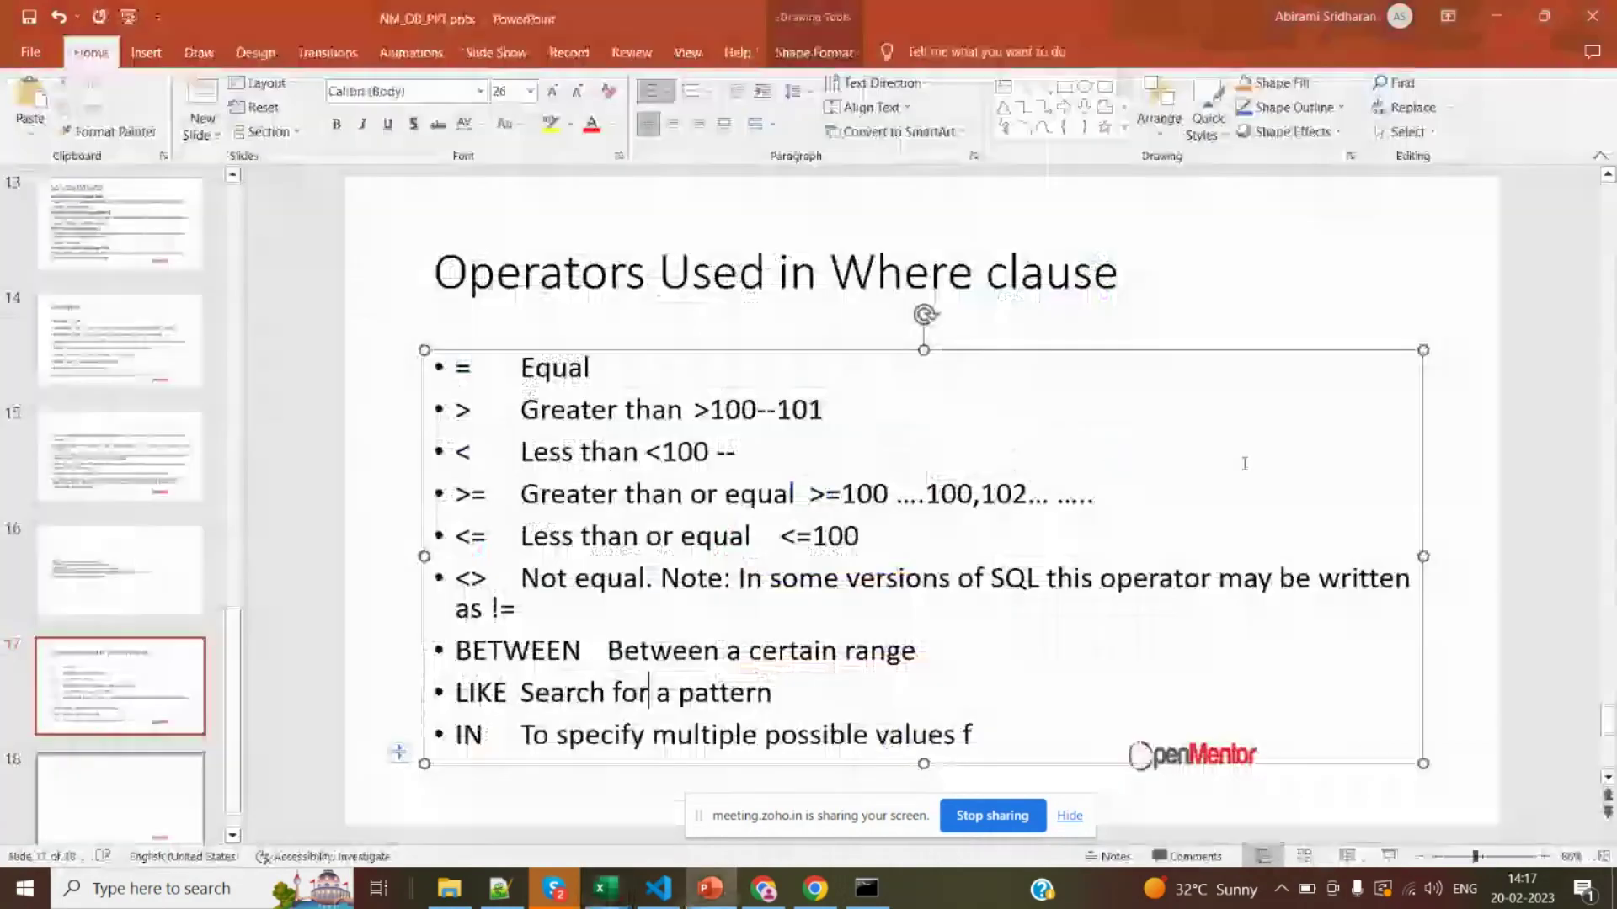
Add the example range "110 to 200" after "Between a certain range" on the slide's BETWEEN line and select it
type("1")
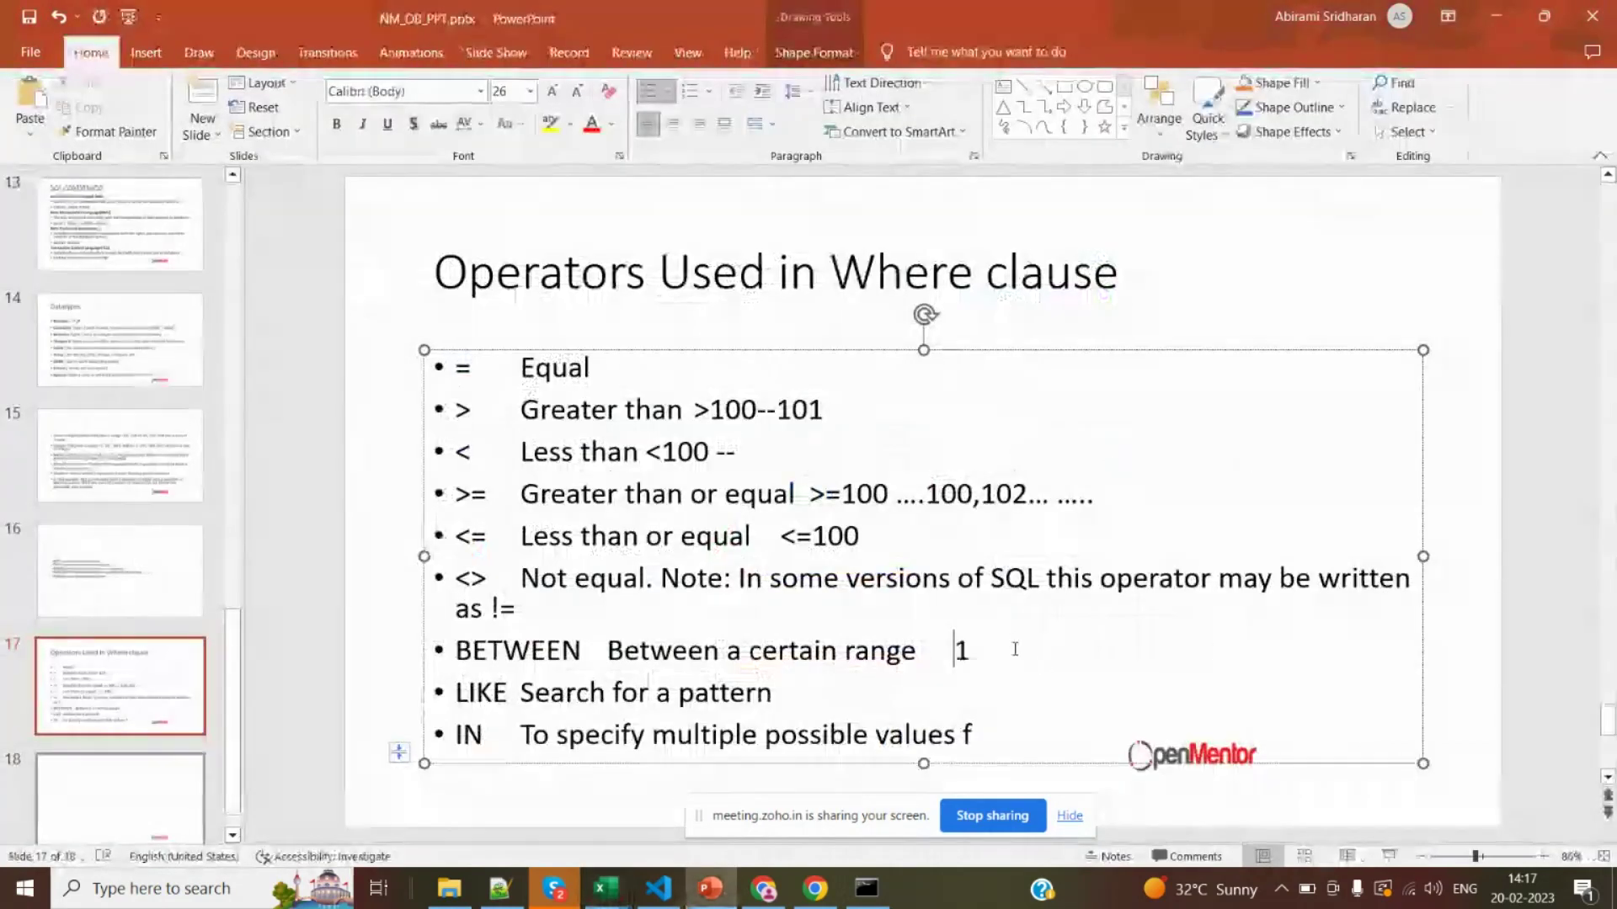
type("10 to 200")
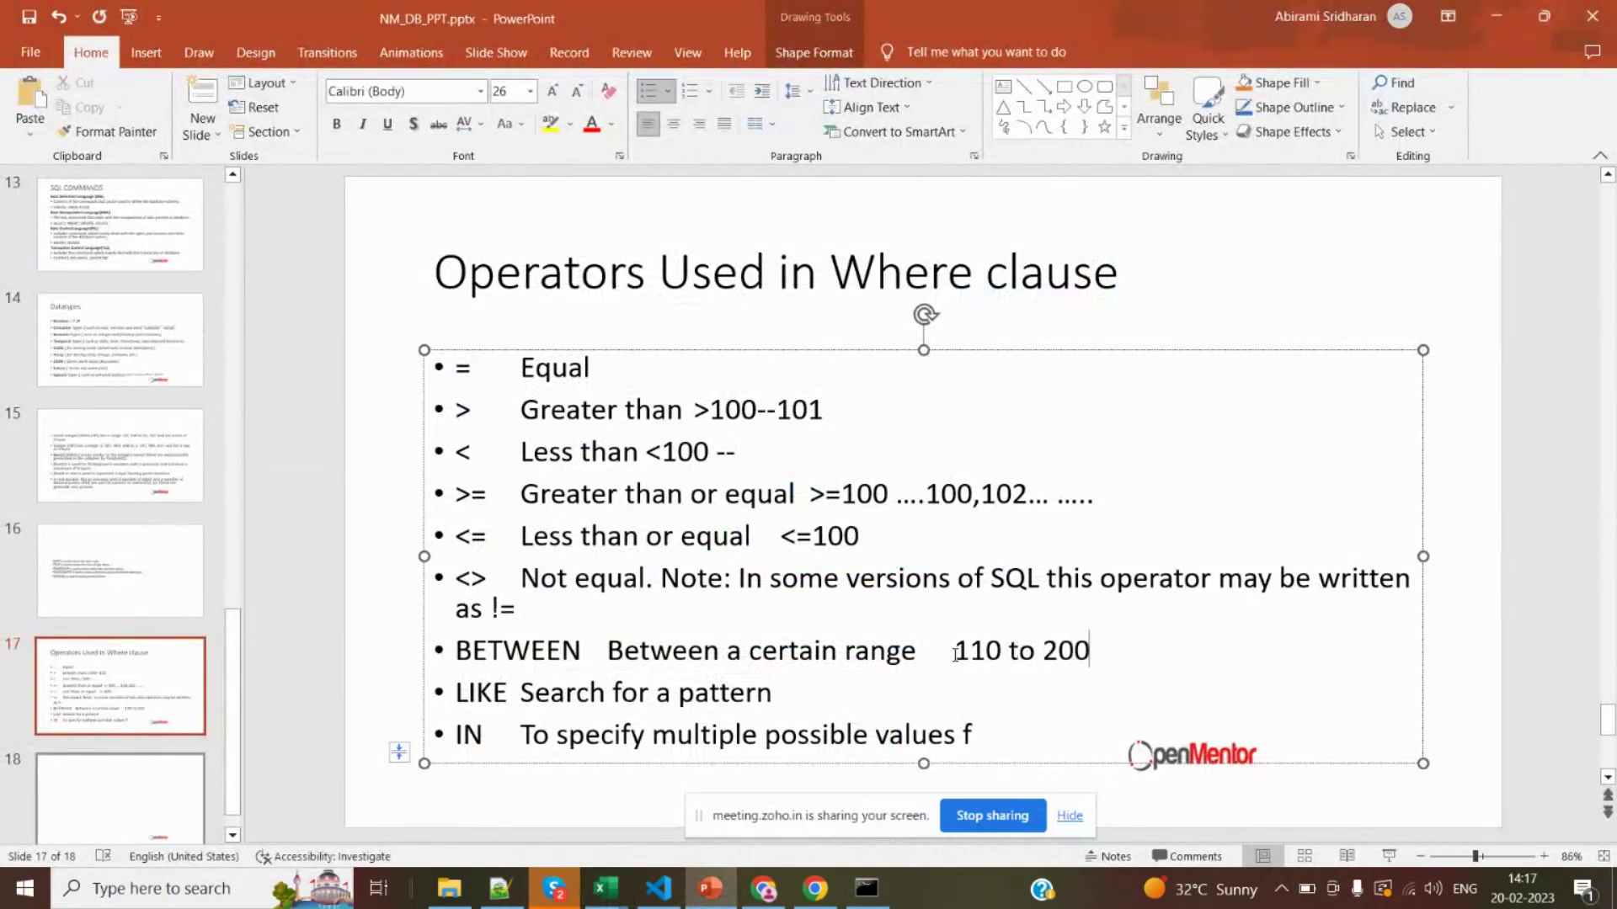
left_click_drag(953, 653, 1127, 658)
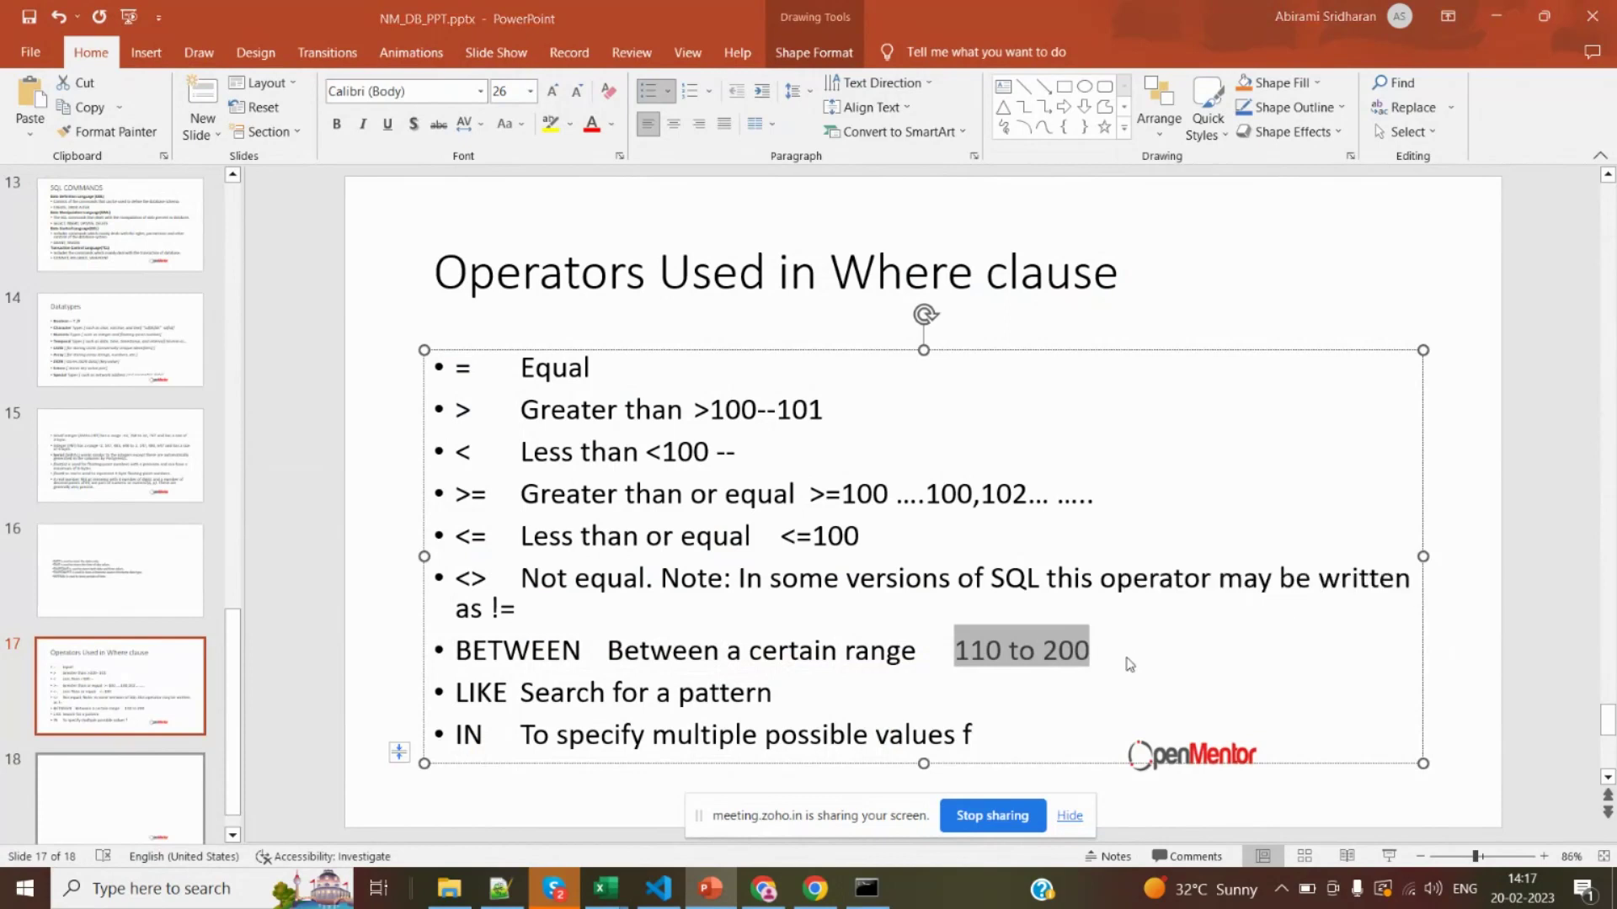
Switch to SQL Shell, recall the last select query on onlinesale and remove the city condition after where
key("alt+Tab")
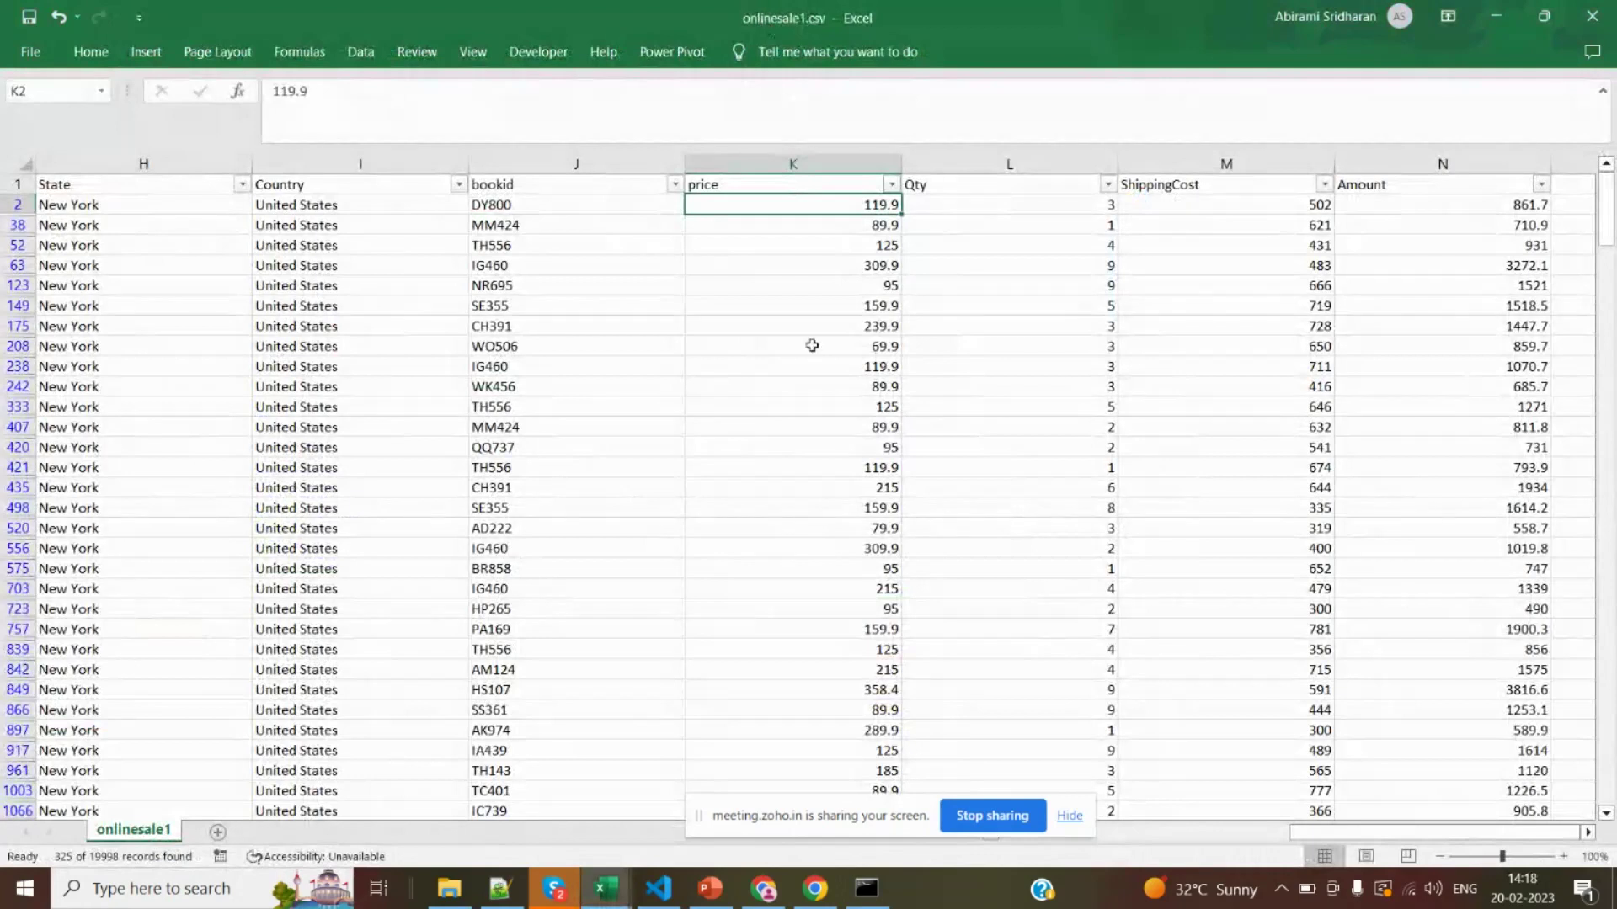
key("alt+Tab")
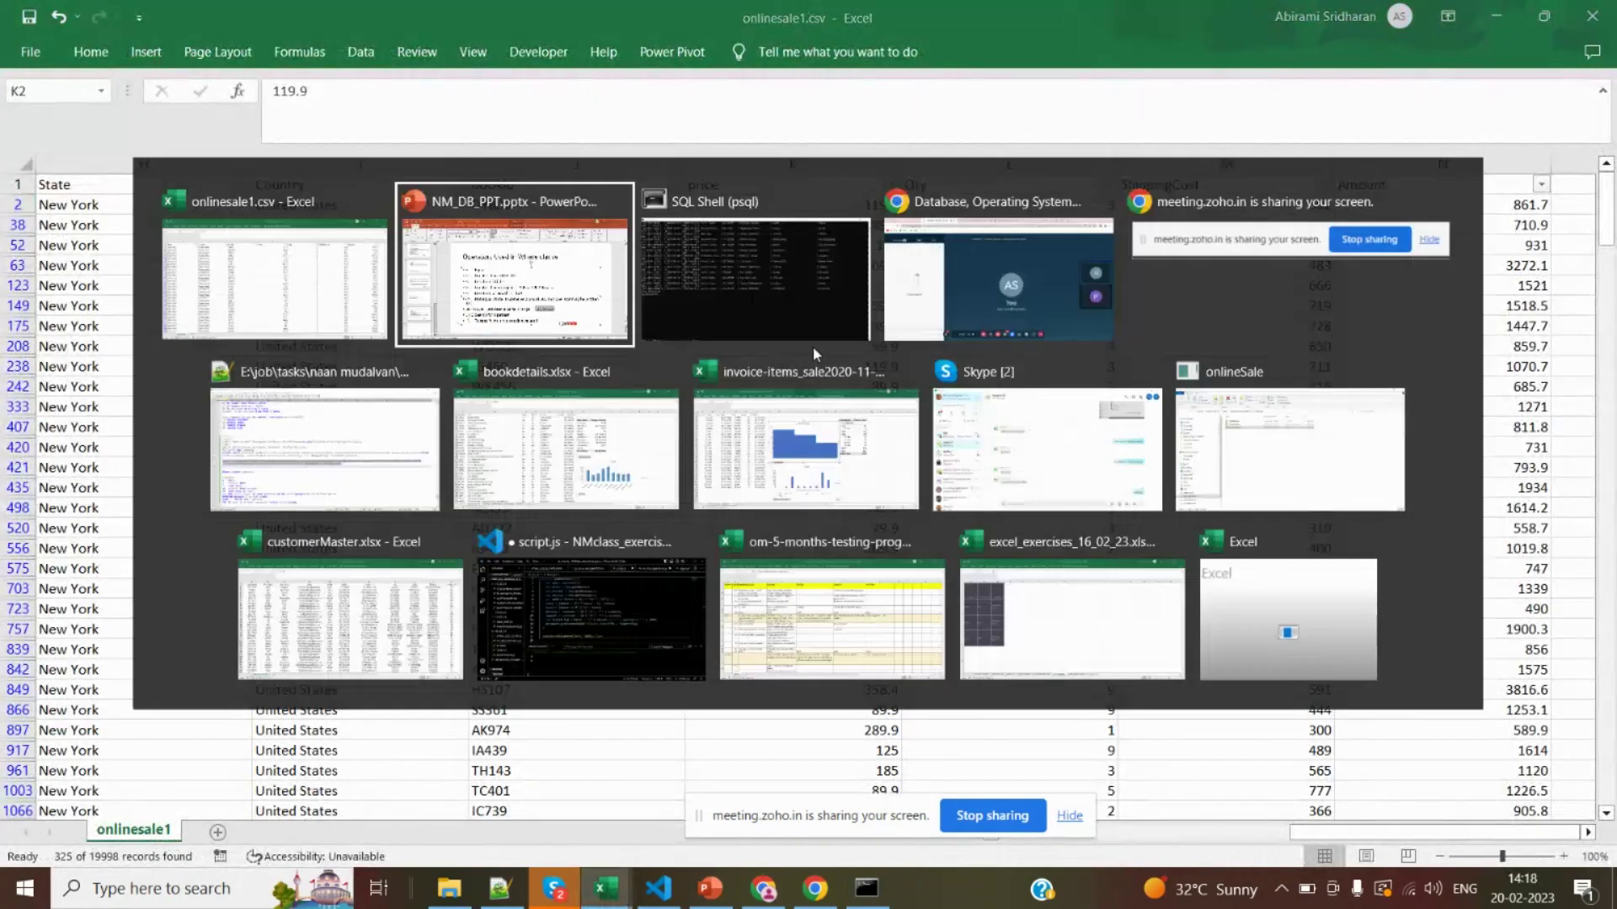
key("alt+Tab")
key("alt+Tab")
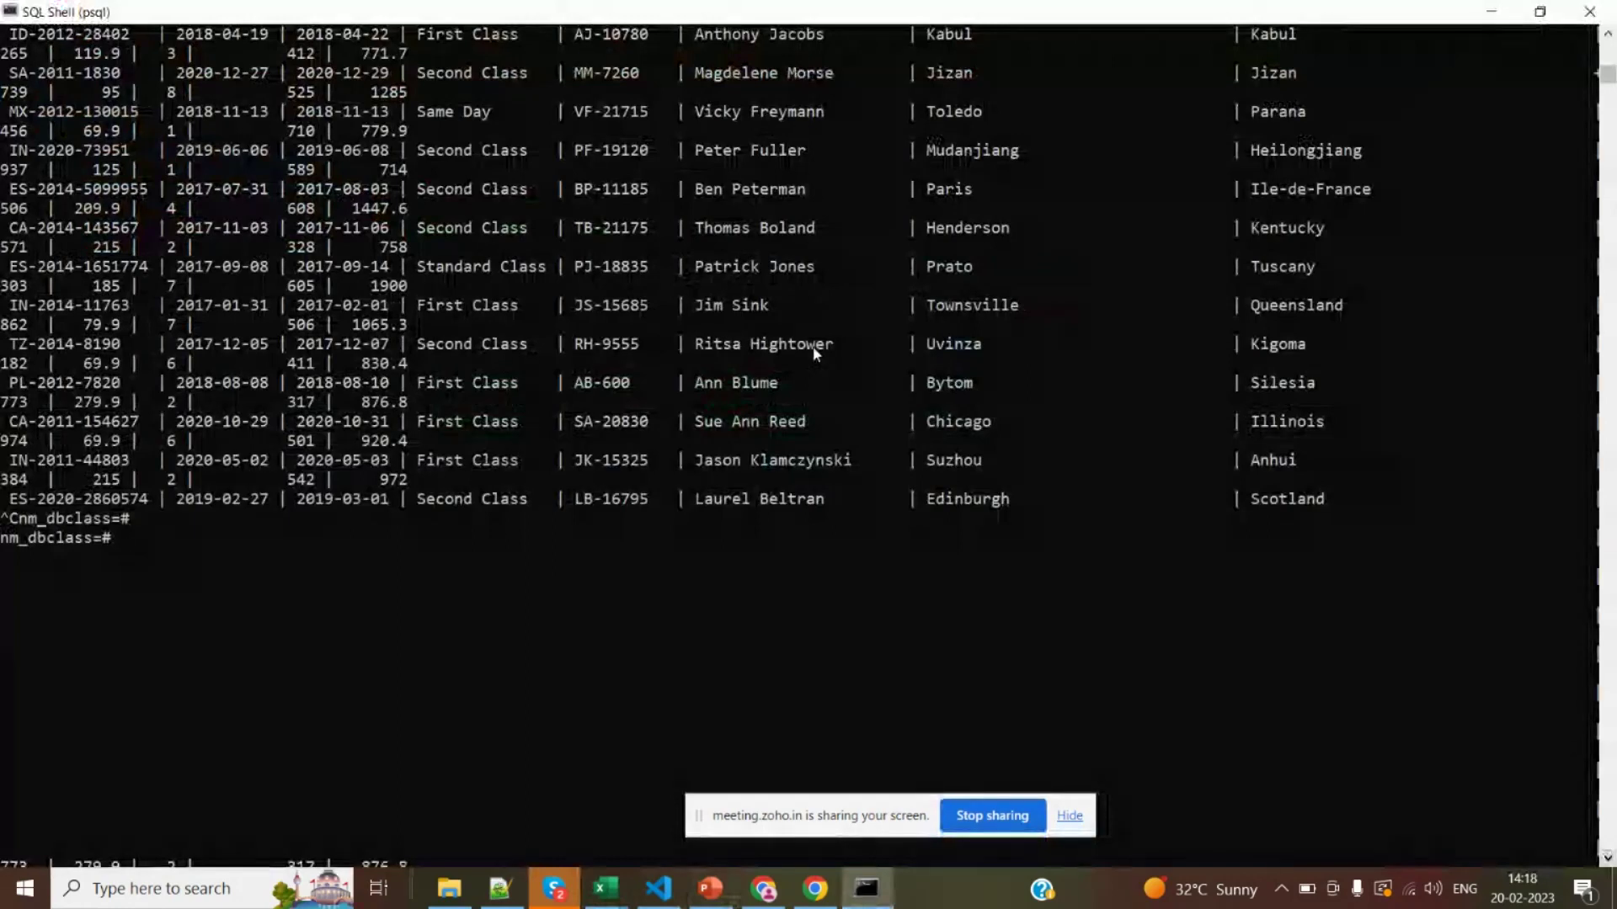
type("se")
type("l")
key("Escape")
key("Up")
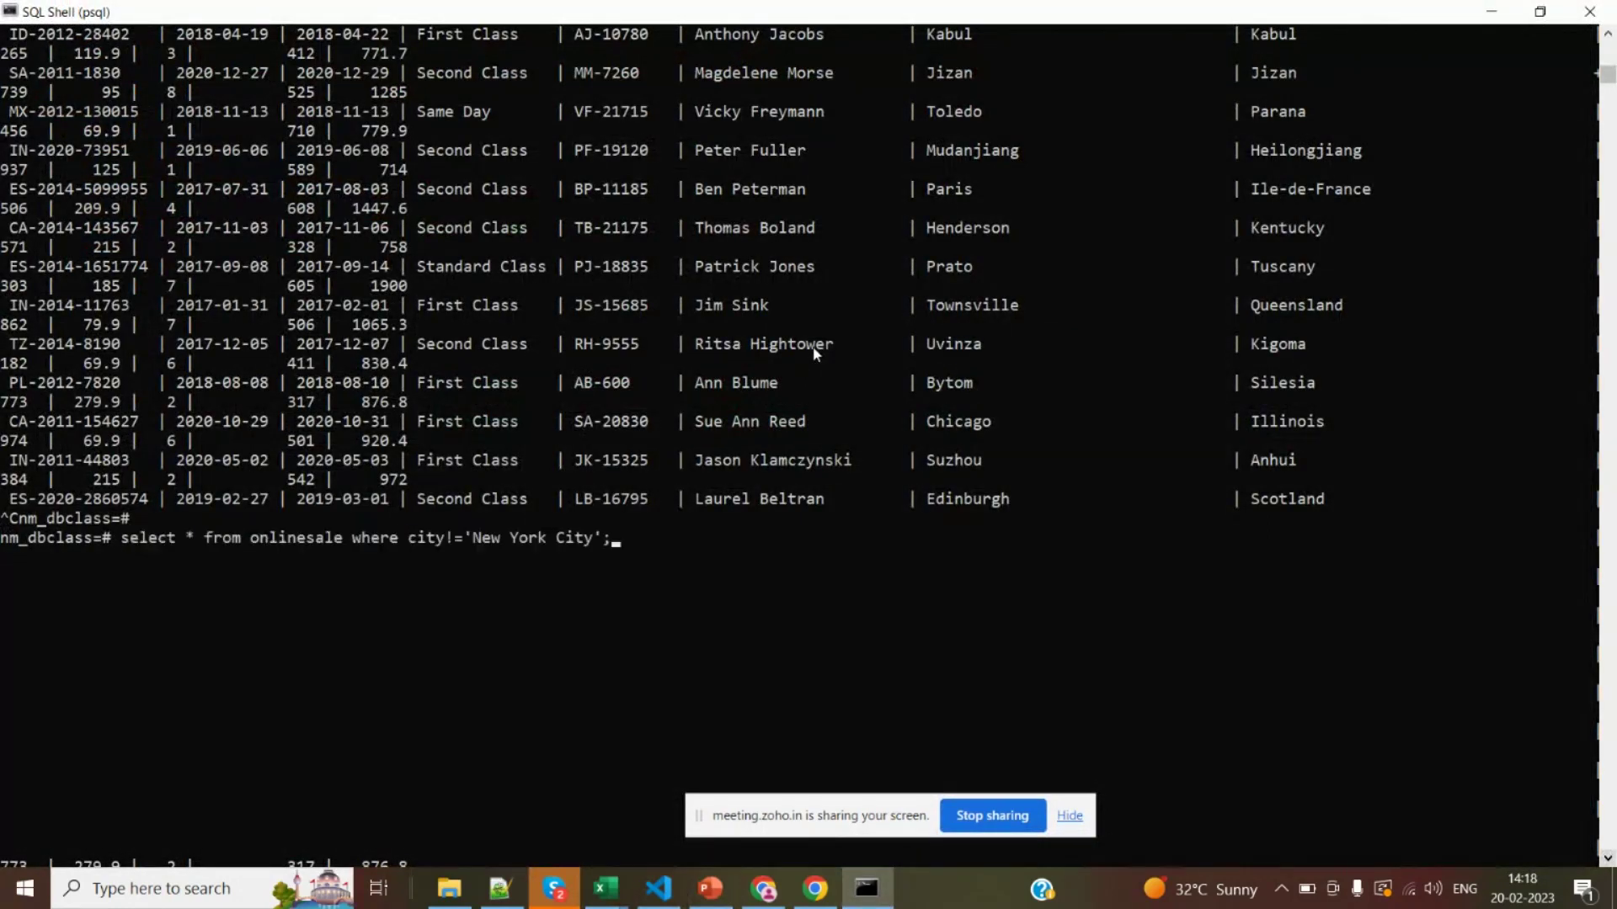
key("Left")
key("Left")
key("BackSpace")
key("BackSpace")
key("BackSpace")
key("BackSpace")
key("BackSpace")
key("BackSpace")
key("BackSpace")
key("BackSpace")
key("BackSpace")
key("BackSpace")
key("BackSpace")
key("BackSpace")
key("BackSpace")
key("BackSpace")
key("BackSpace")
key("BackSpace")
key("BackSpace")
key("BackSpace")
key("BackSpace")
key("BackSpace")
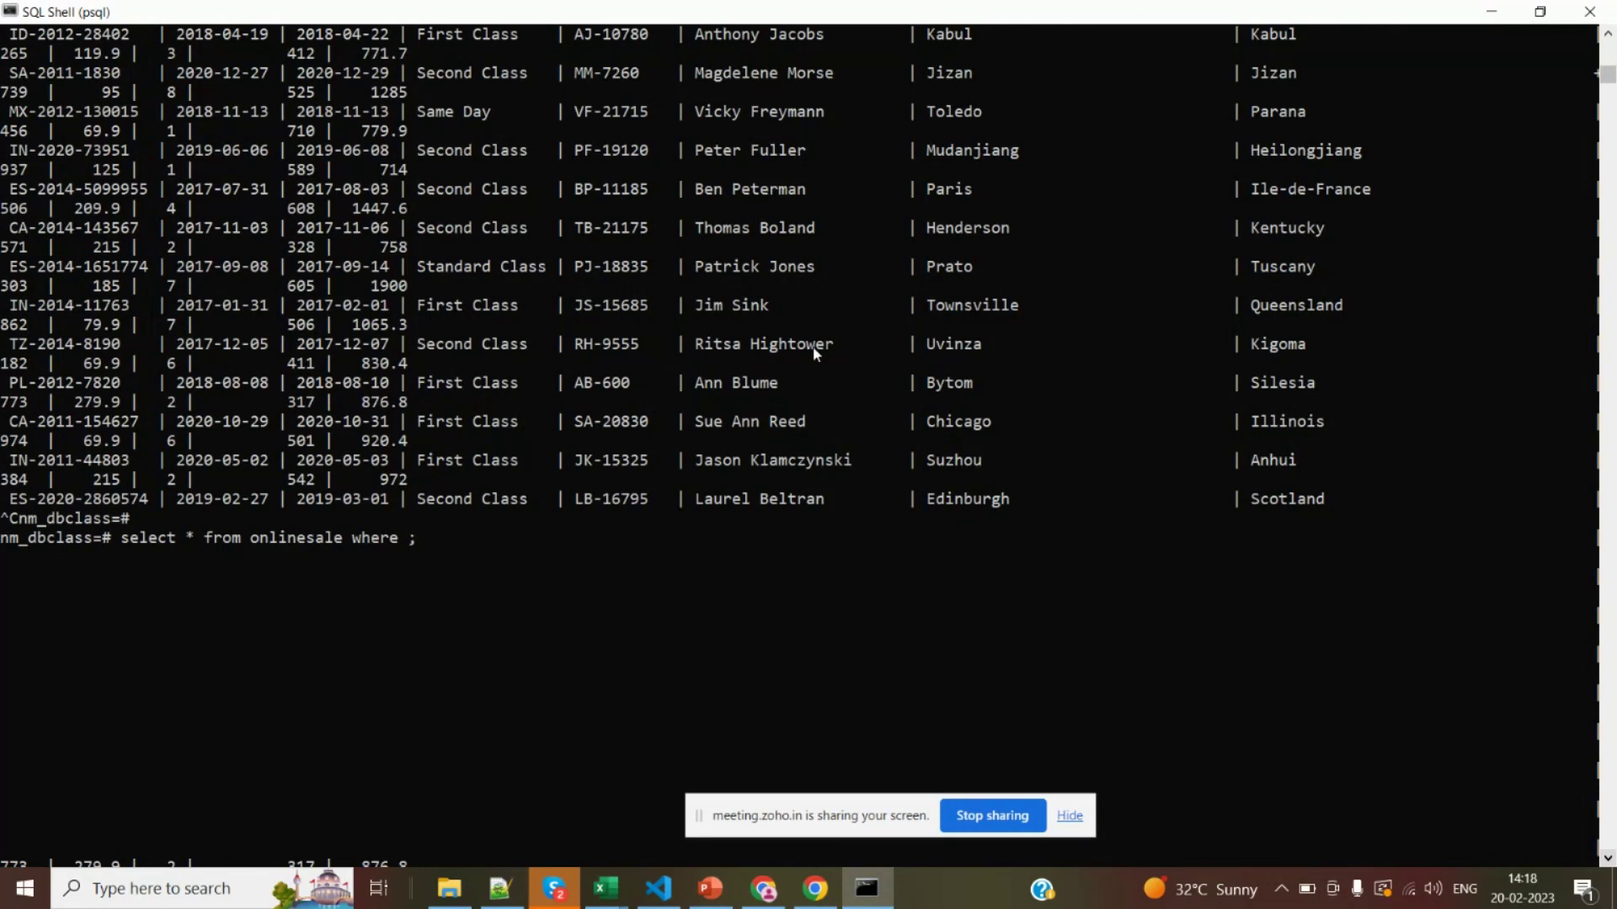
Replace the * in the select list with bookid, checking the column header's name in onlinesale1.csv
key("Left")
key("Left")
key("Left")
key("Left")
key("Left")
key("Left")
key("Left")
key("Left")
key("Left")
key("Left")
key("Left")
key("Left")
key("Left")
key("Left")
key("Left")
key("Left")
key("Left")
key("Left")
key("Left")
key("Left")
key("Left")
key("Left")
key("Left")
key("BackSpace")
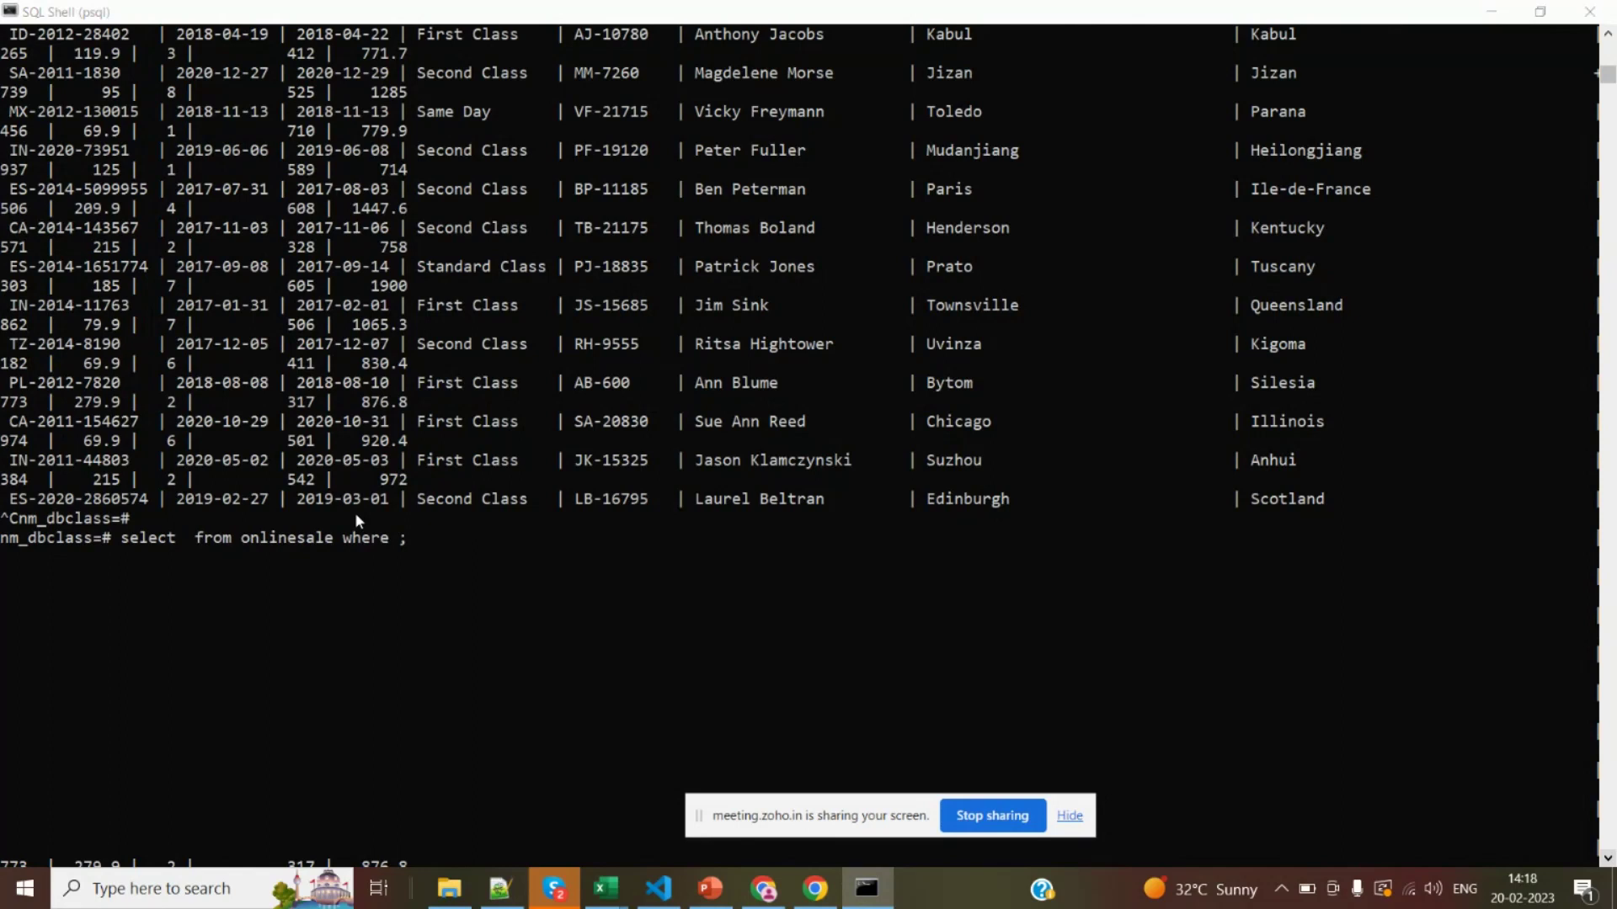
key("alt+Tab")
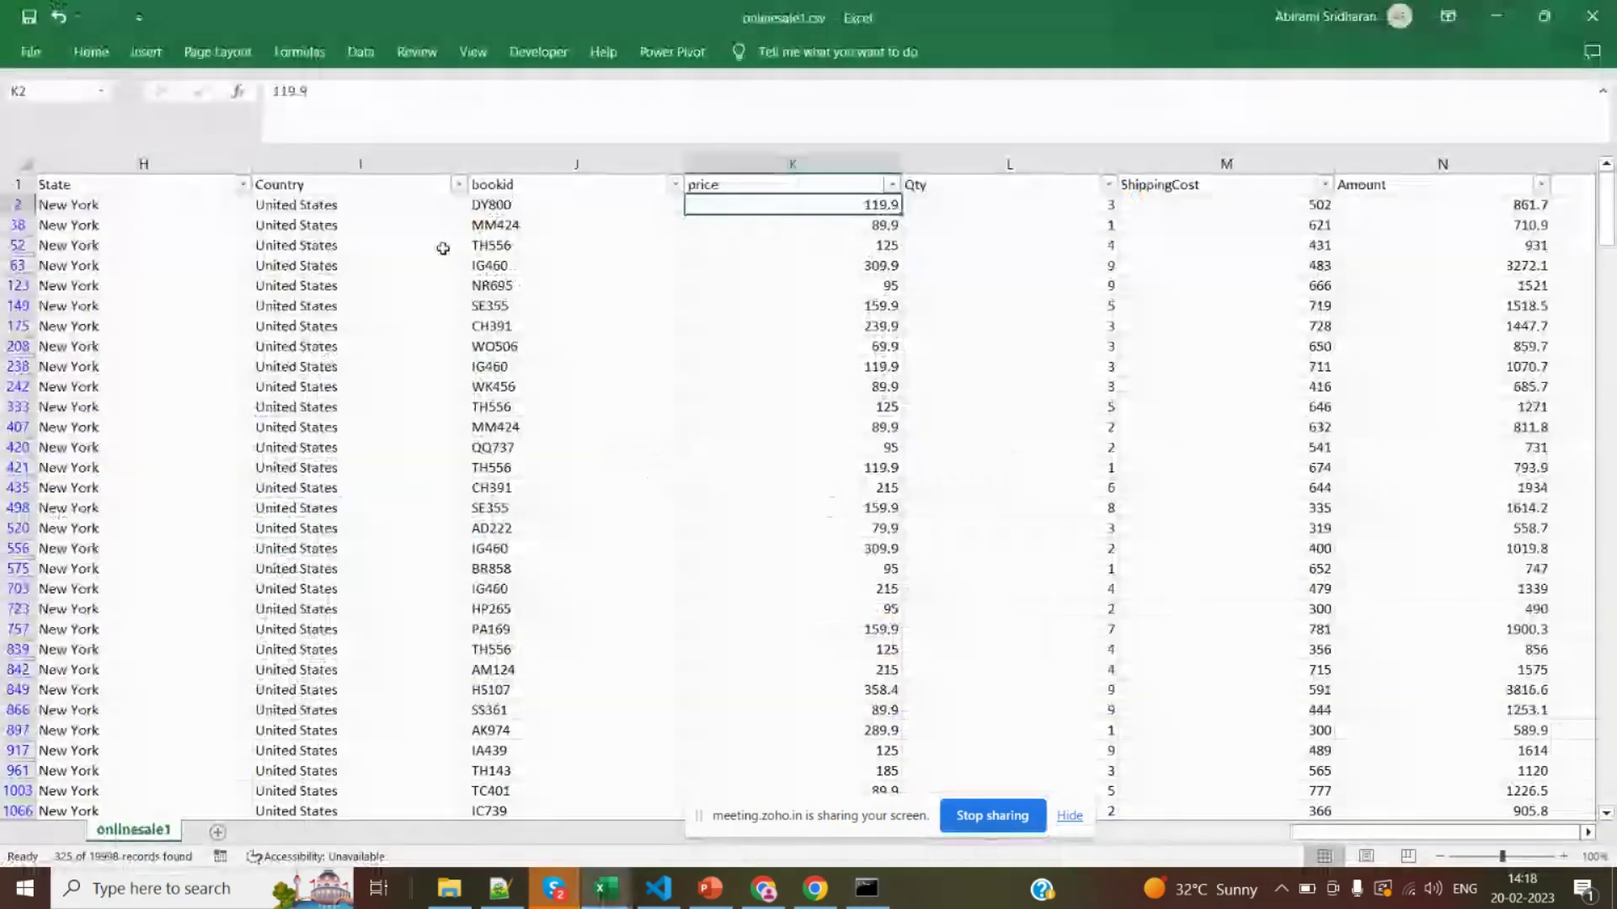
double_click(513, 187)
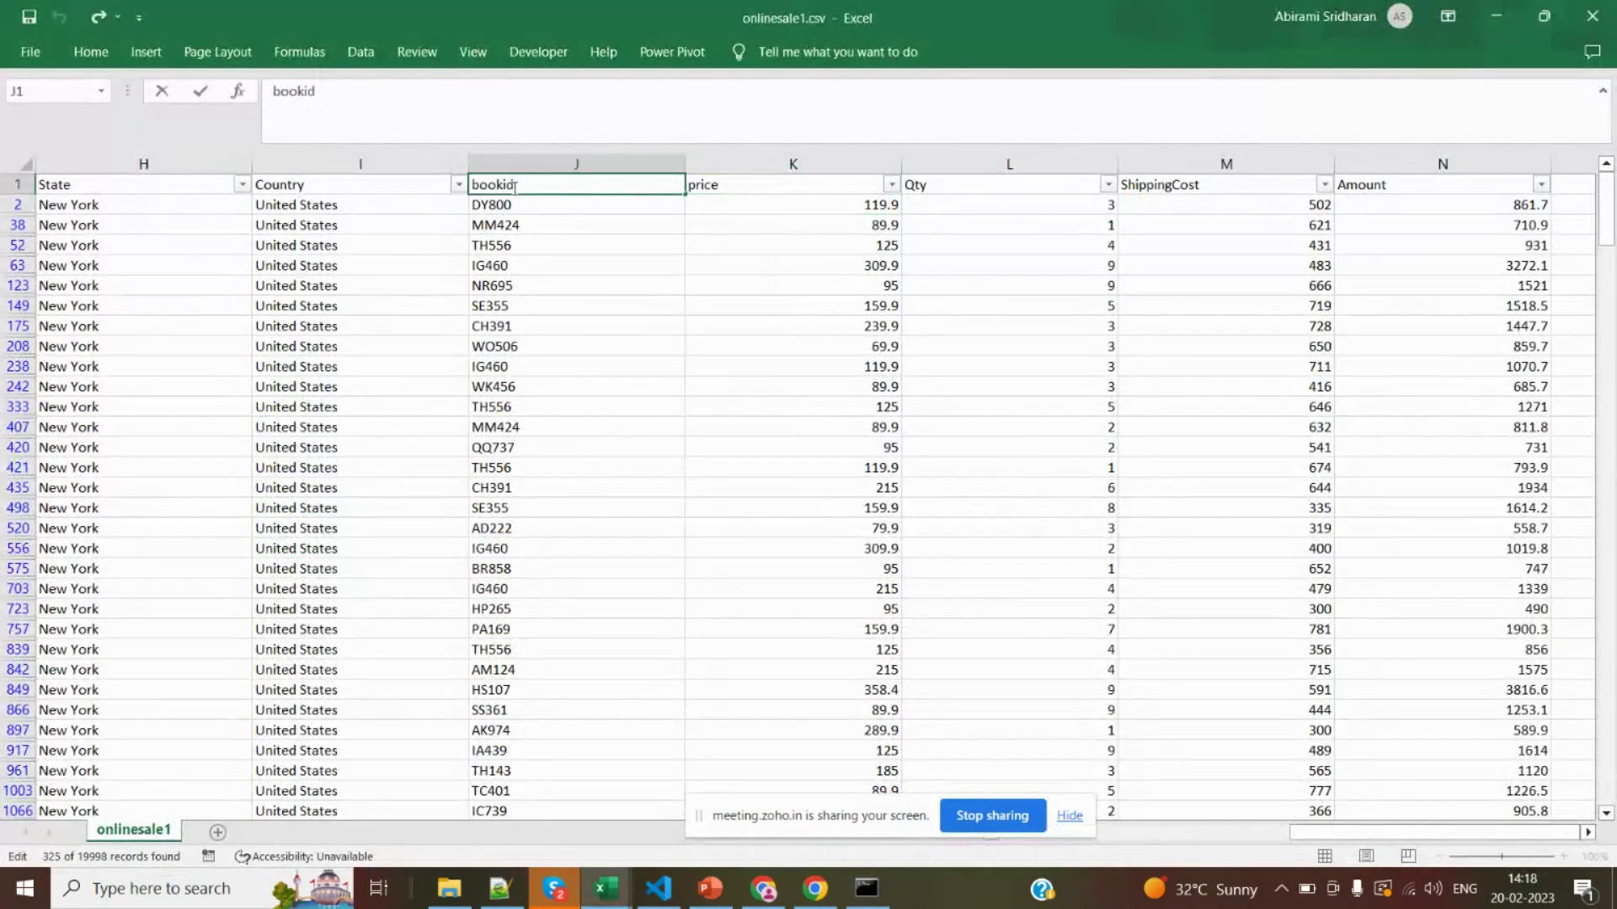
key("alt+Tab")
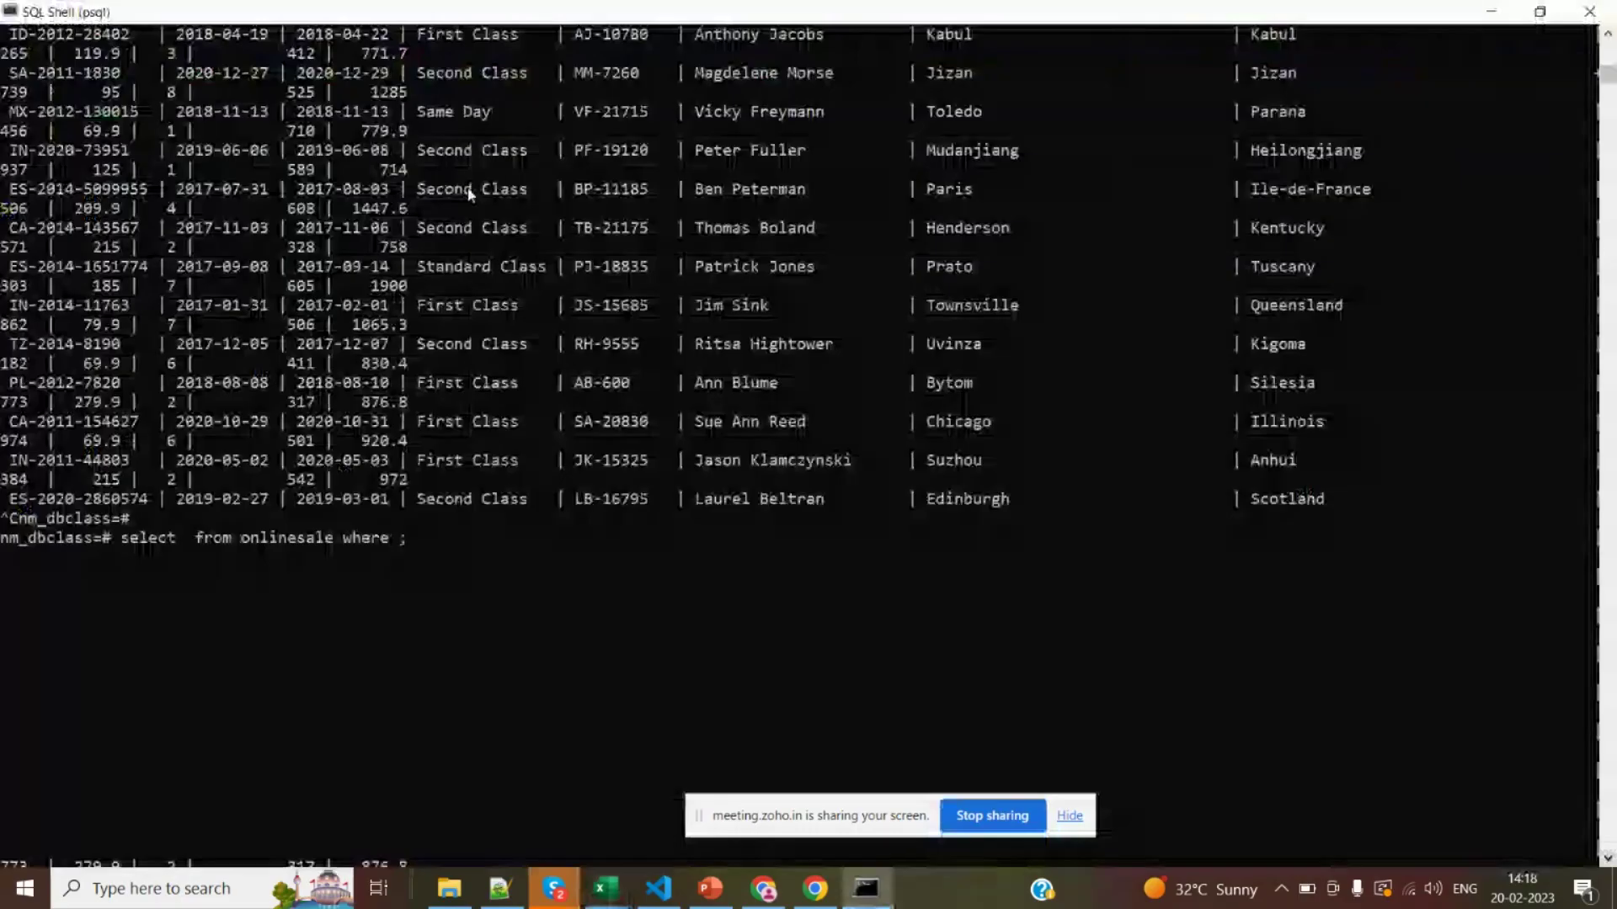
type("bookid")
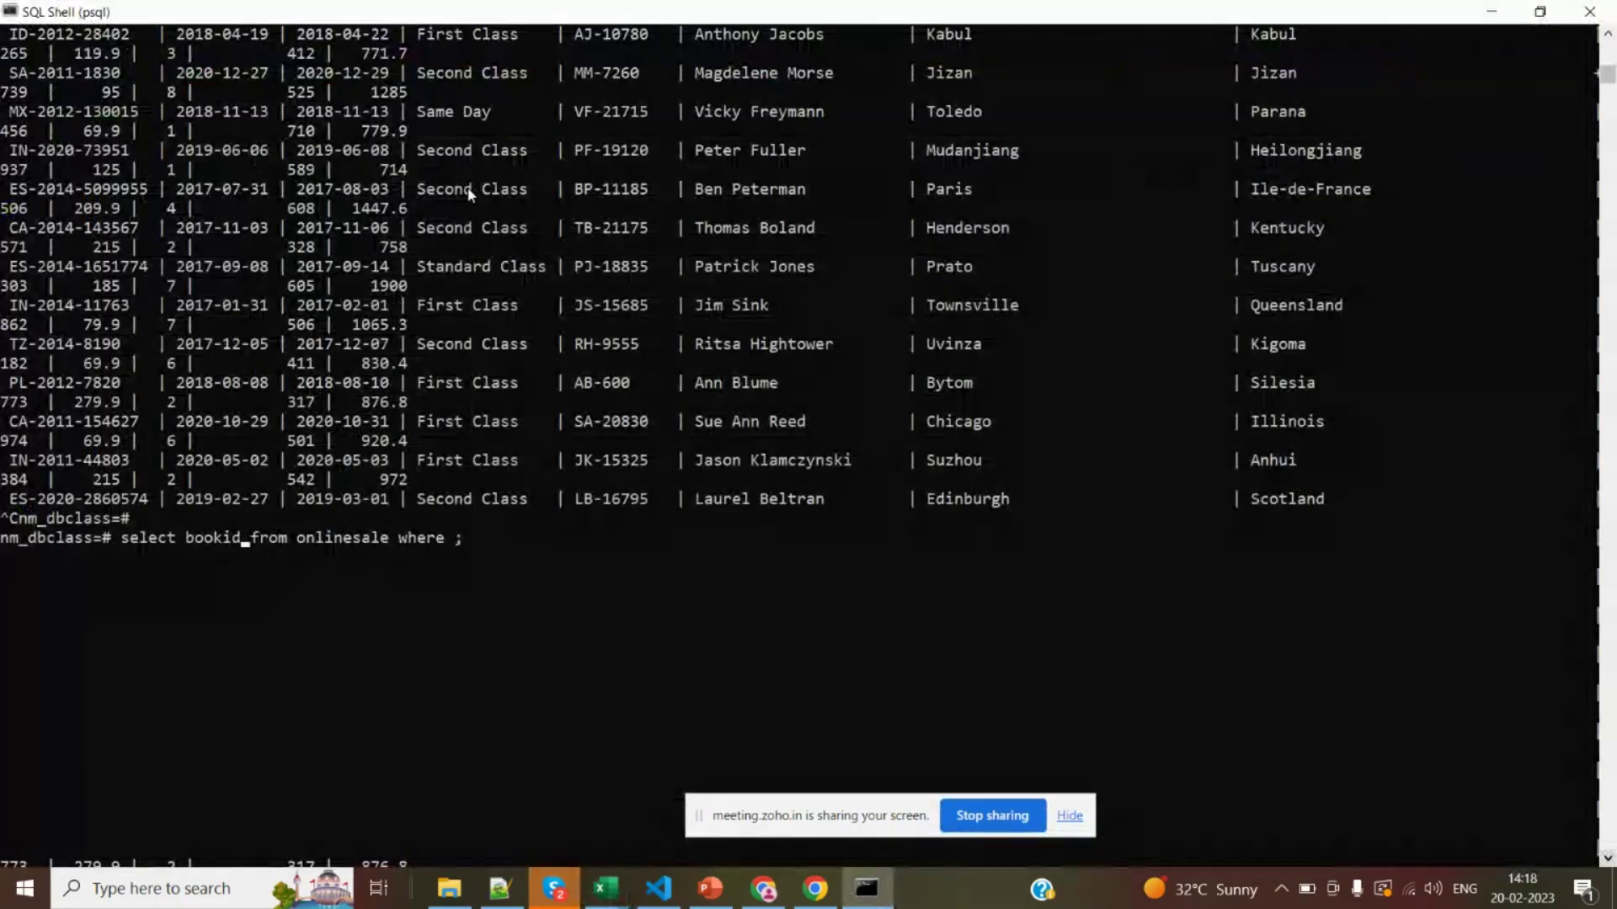
Copy the Country header from onlinesale1.csv and add it with commas after bookid in the SQL Shell query
key("alt+Tab")
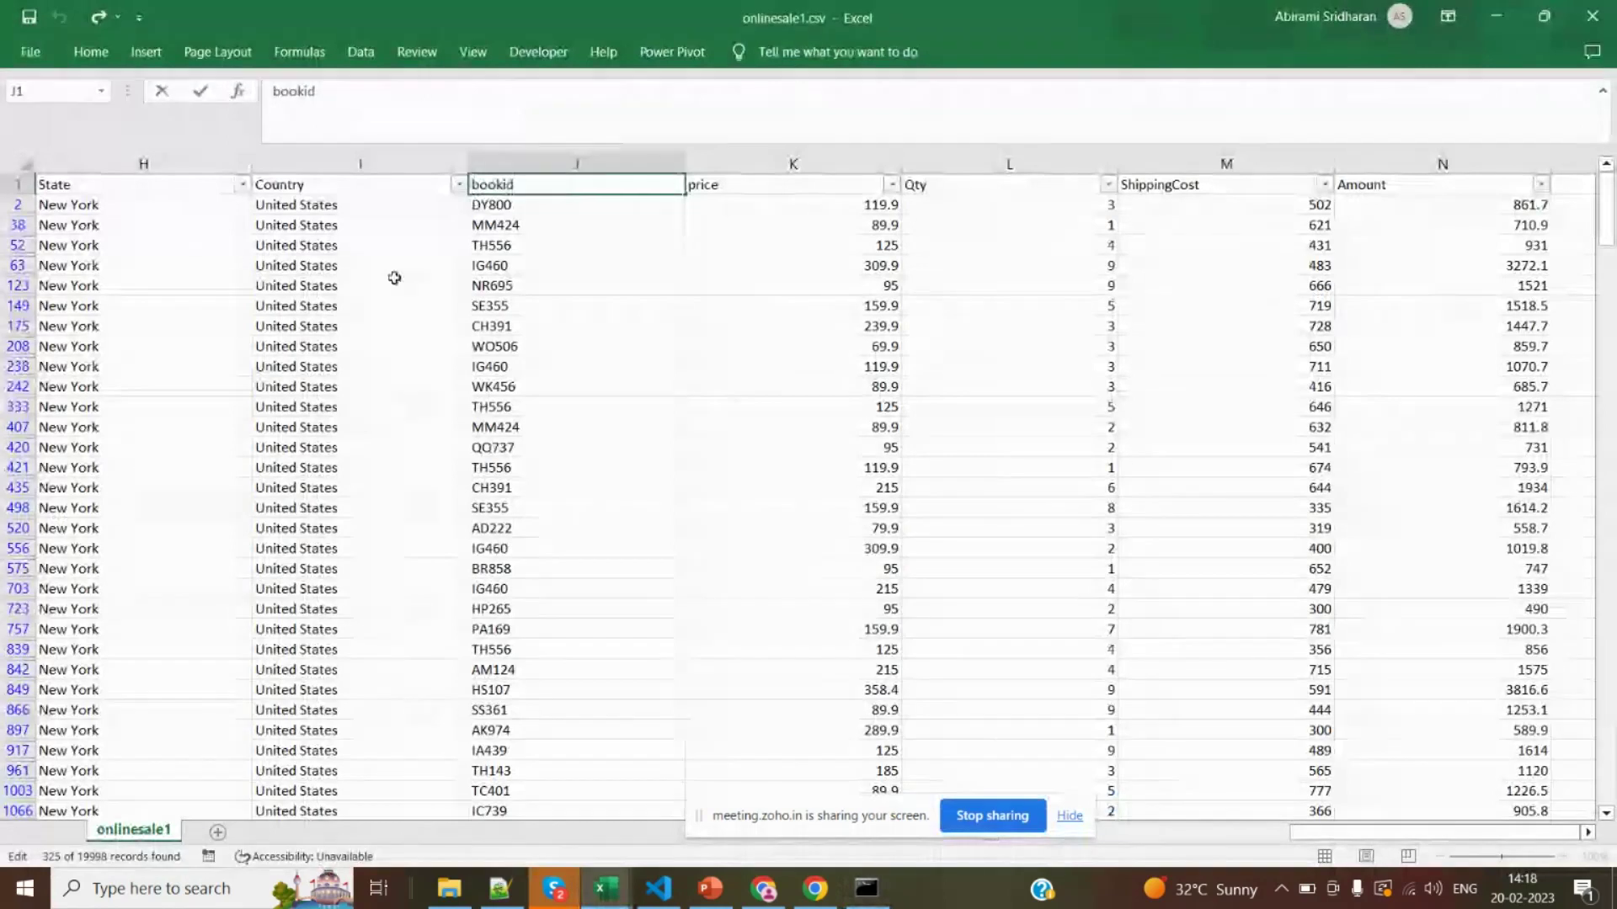
scroll(222, 268, "left", 1)
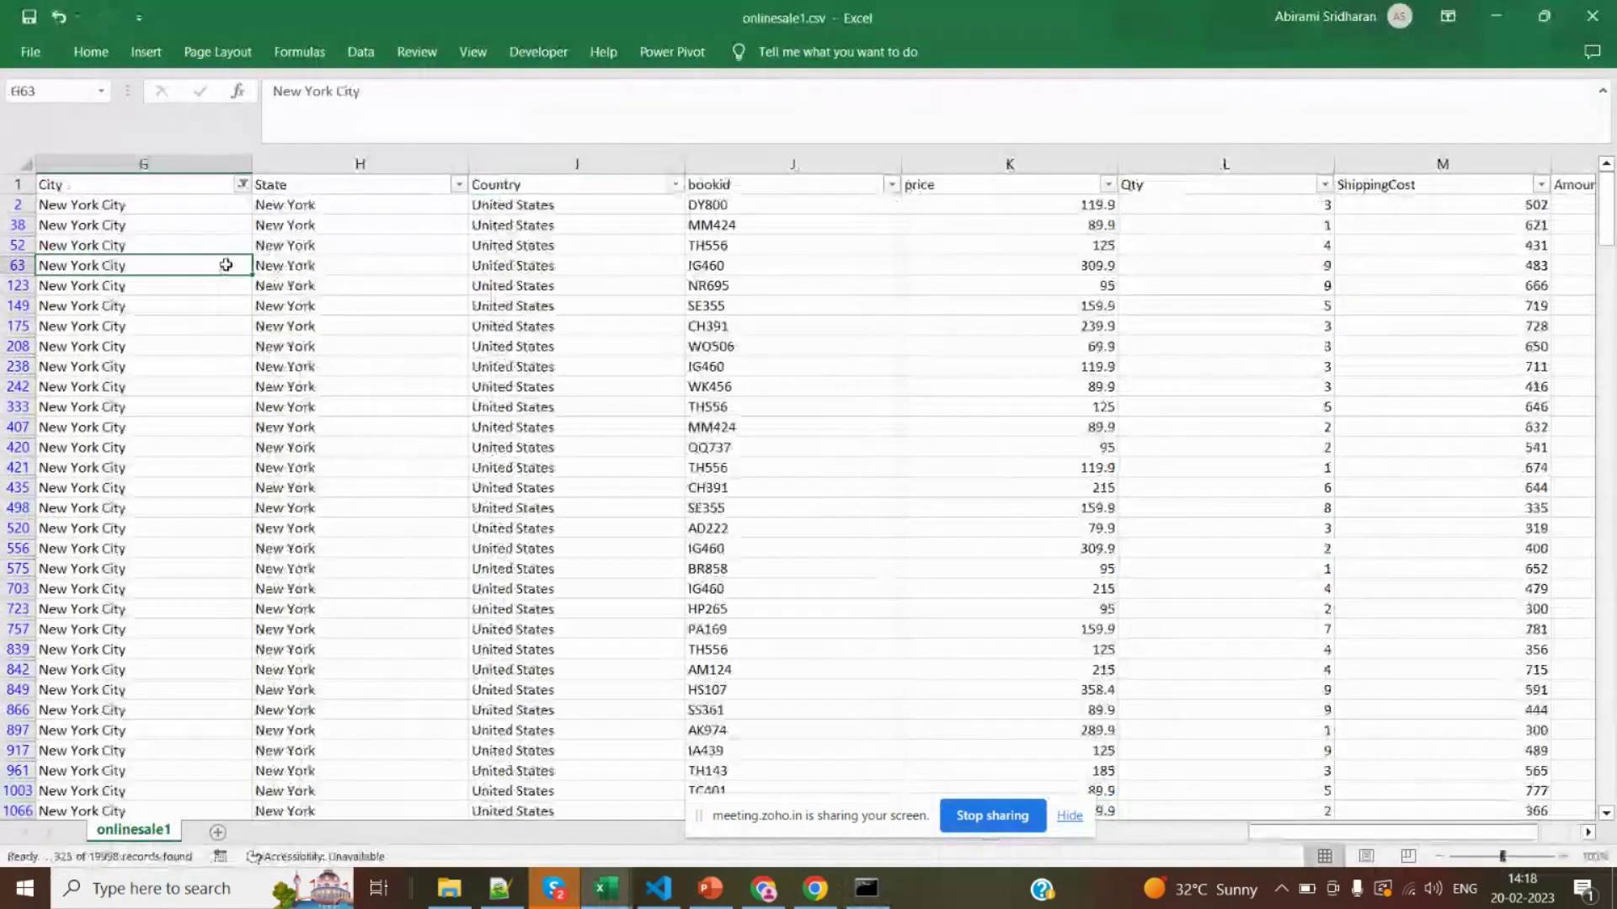
left_click(542, 185)
double_click(542, 185)
left_click_drag(542, 185, 473, 184)
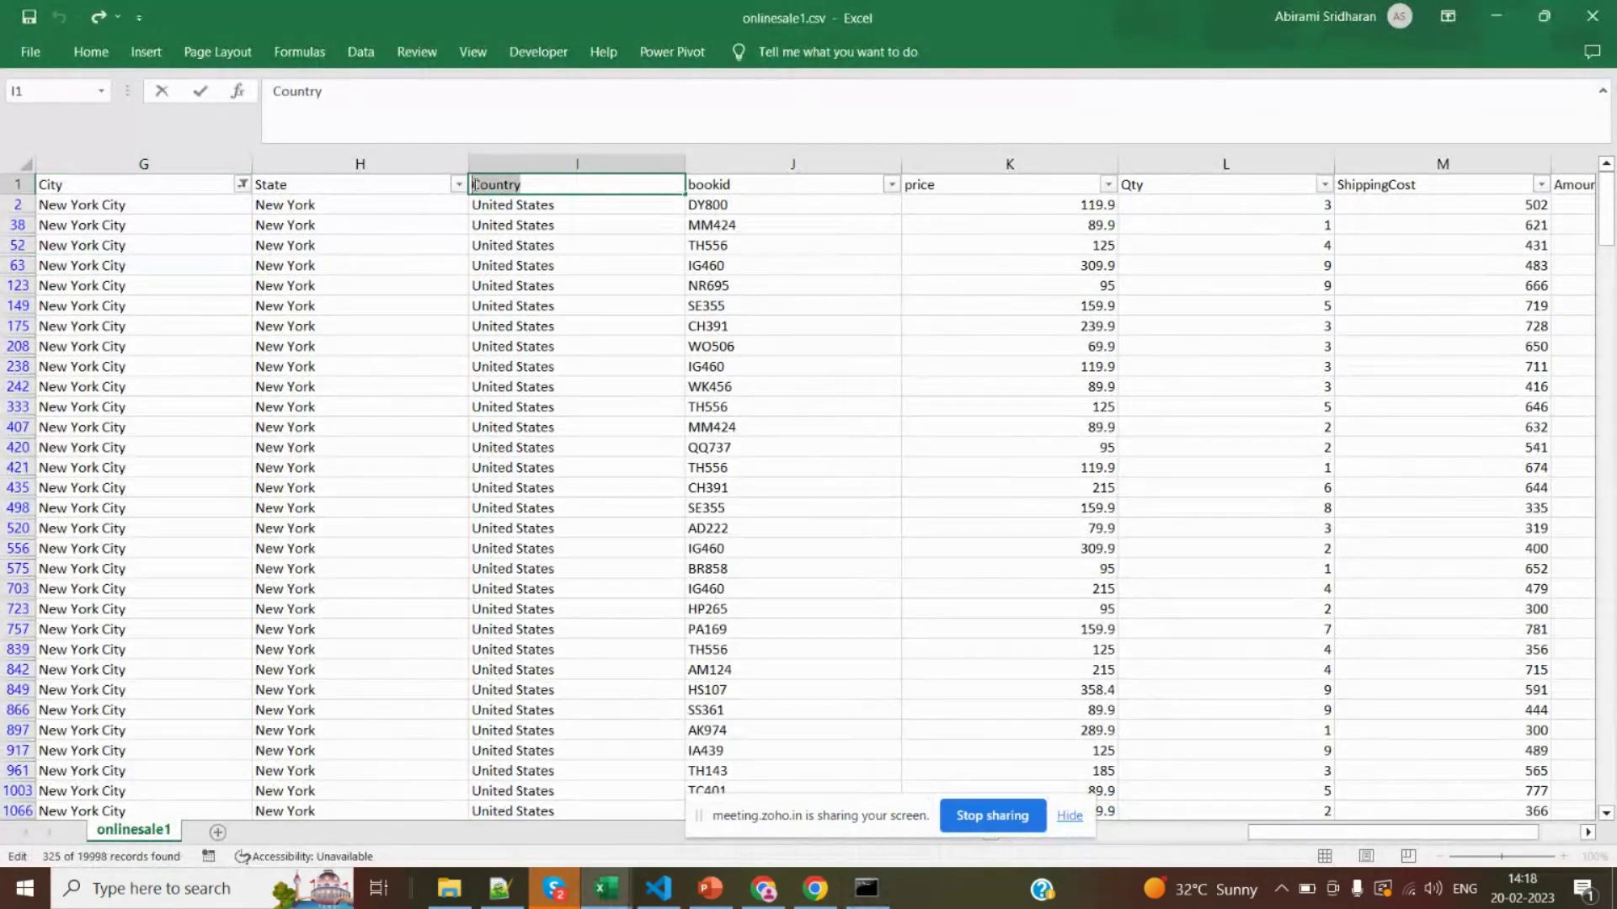
key("ctrl+c")
key("alt+Tab")
type(",")
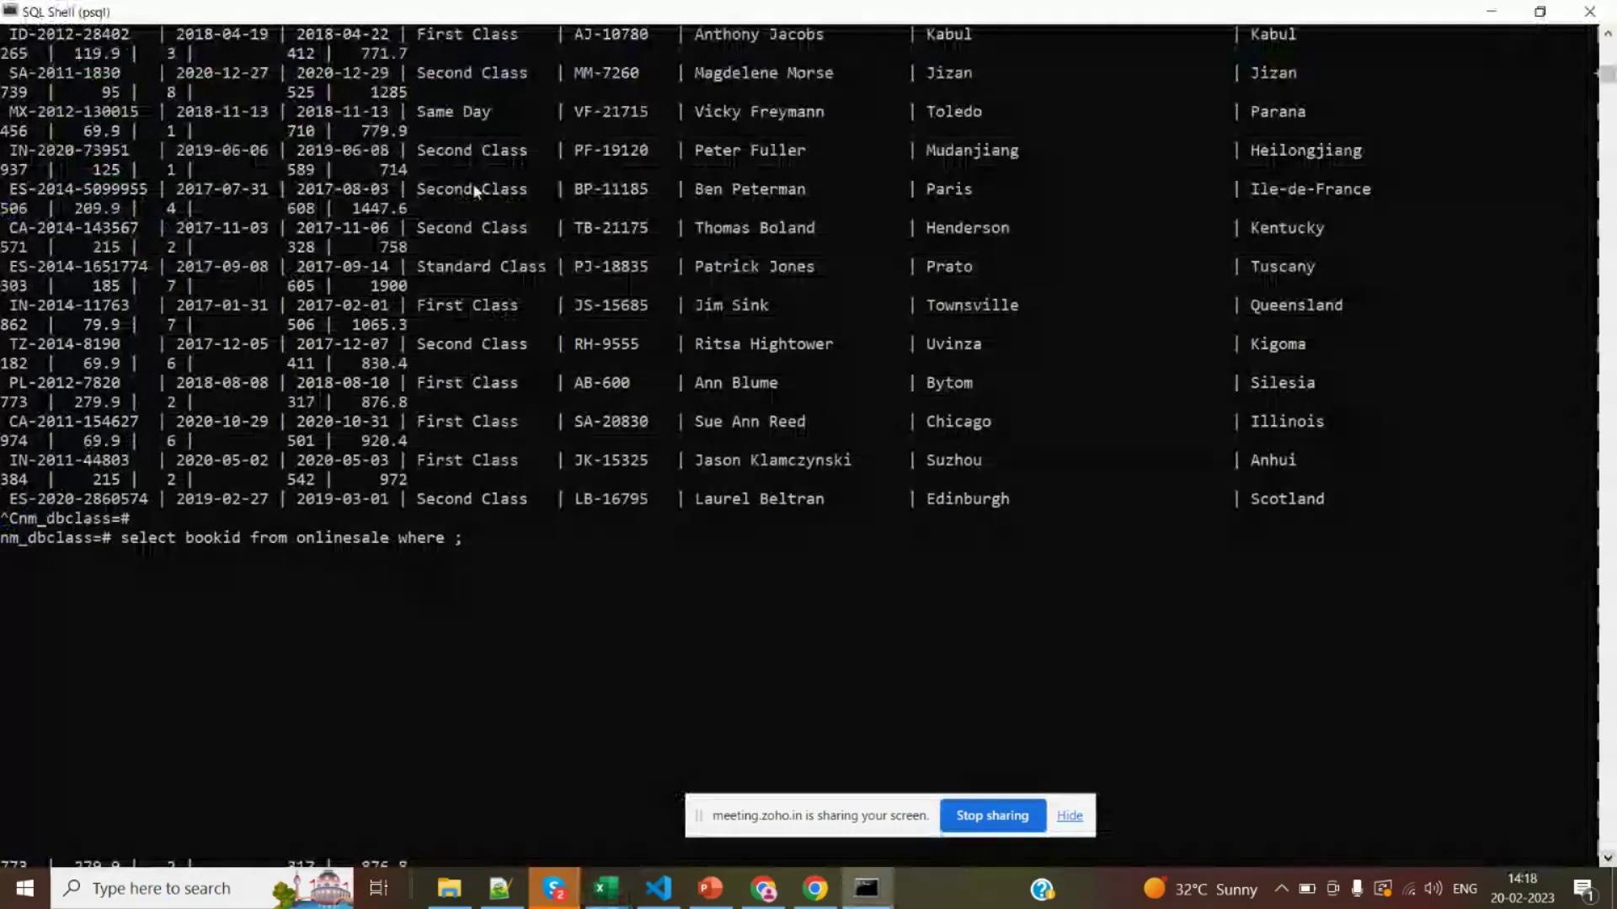
key("ctrl+v")
type(",")
Look up the City header in onlinesale1.csv and add City after Country in the query's select list
key("alt+Tab")
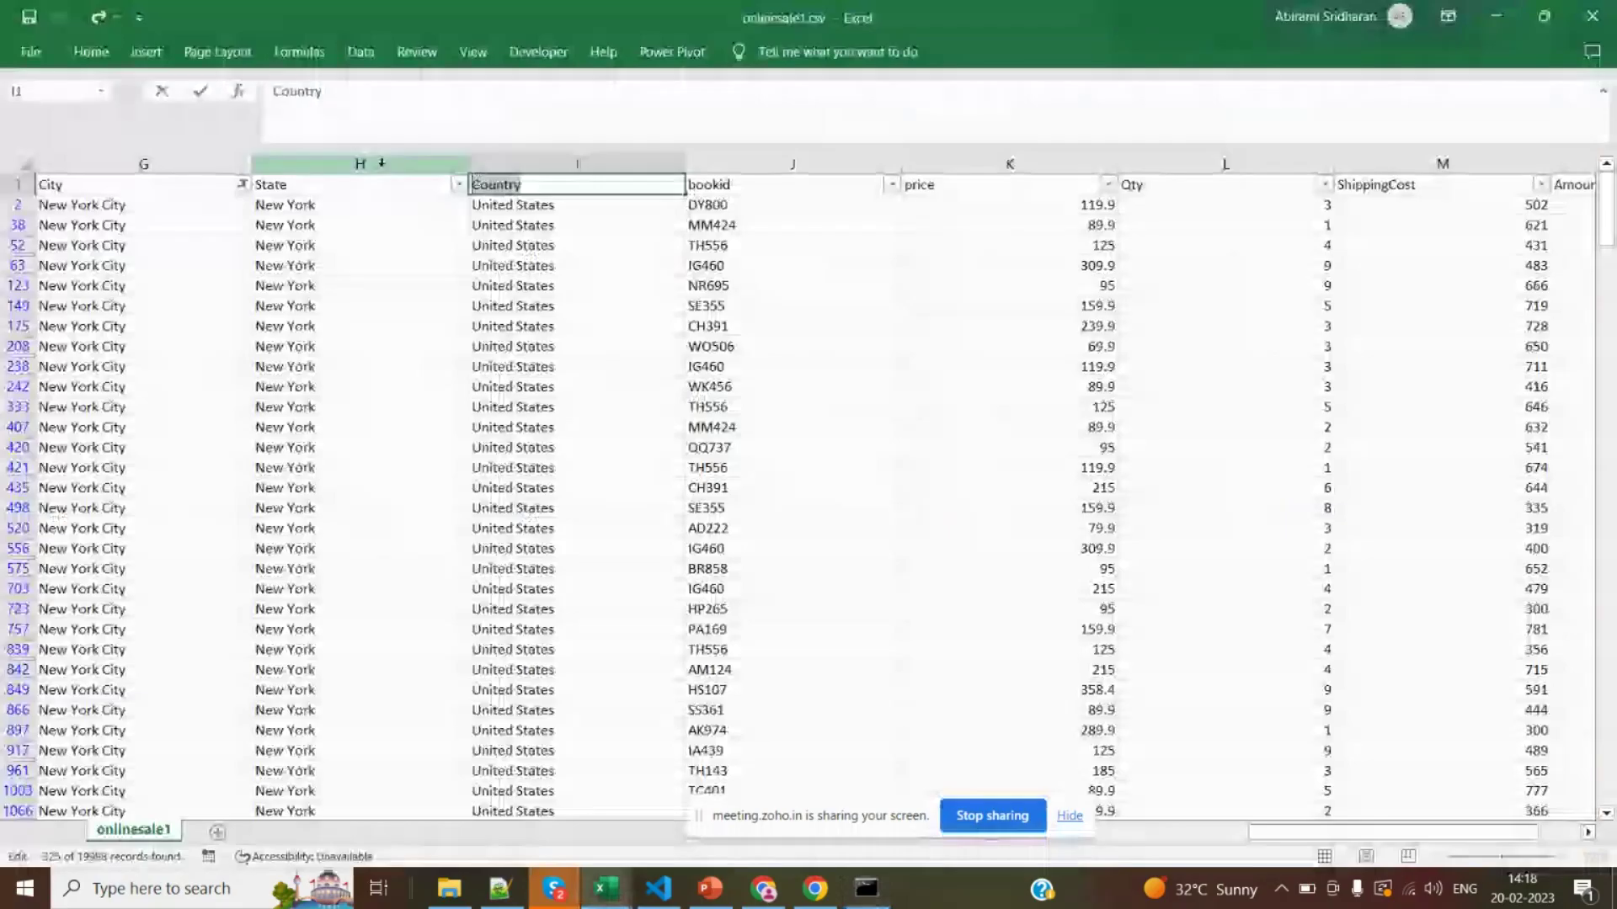
left_click(259, 224)
key("Left")
key("Left")
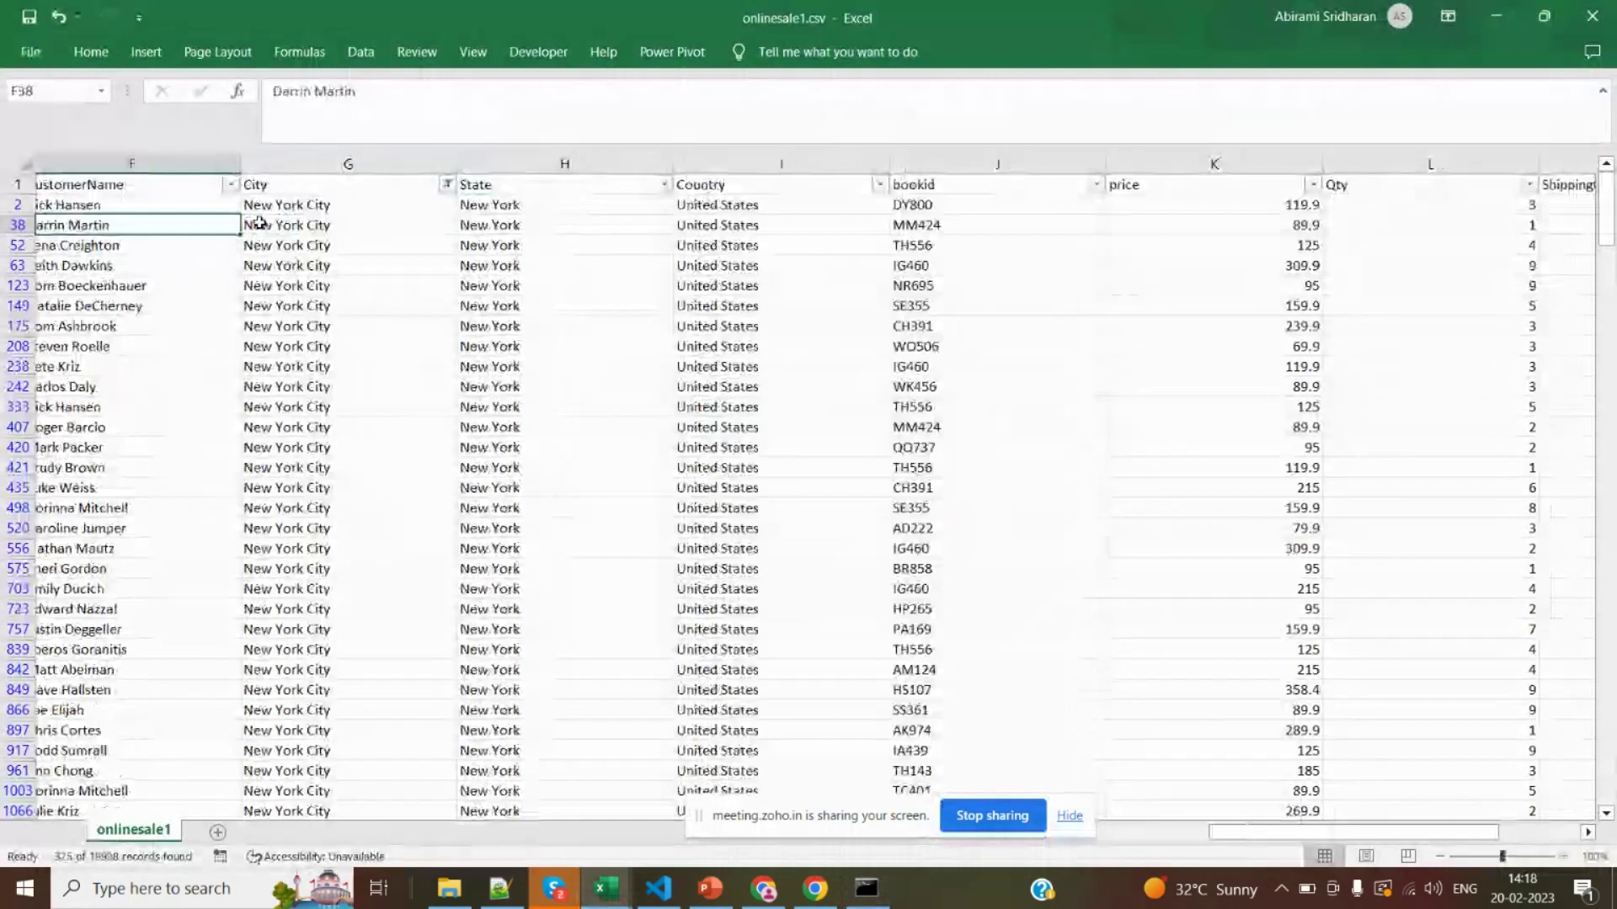
key("Left")
double_click(483, 185)
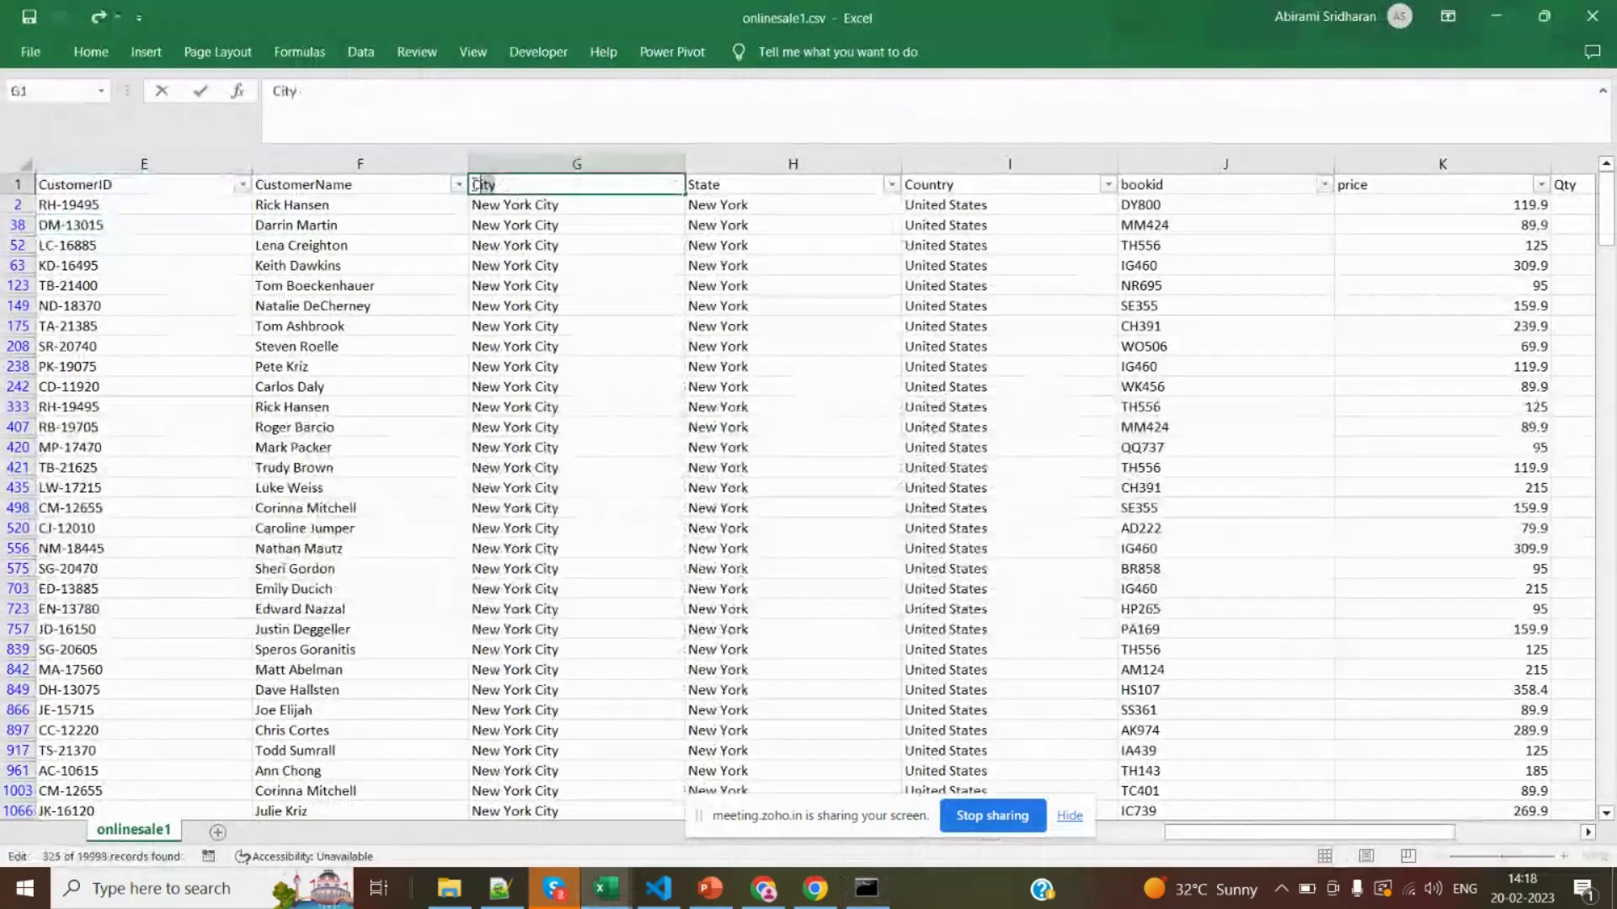
key("alt+Tab")
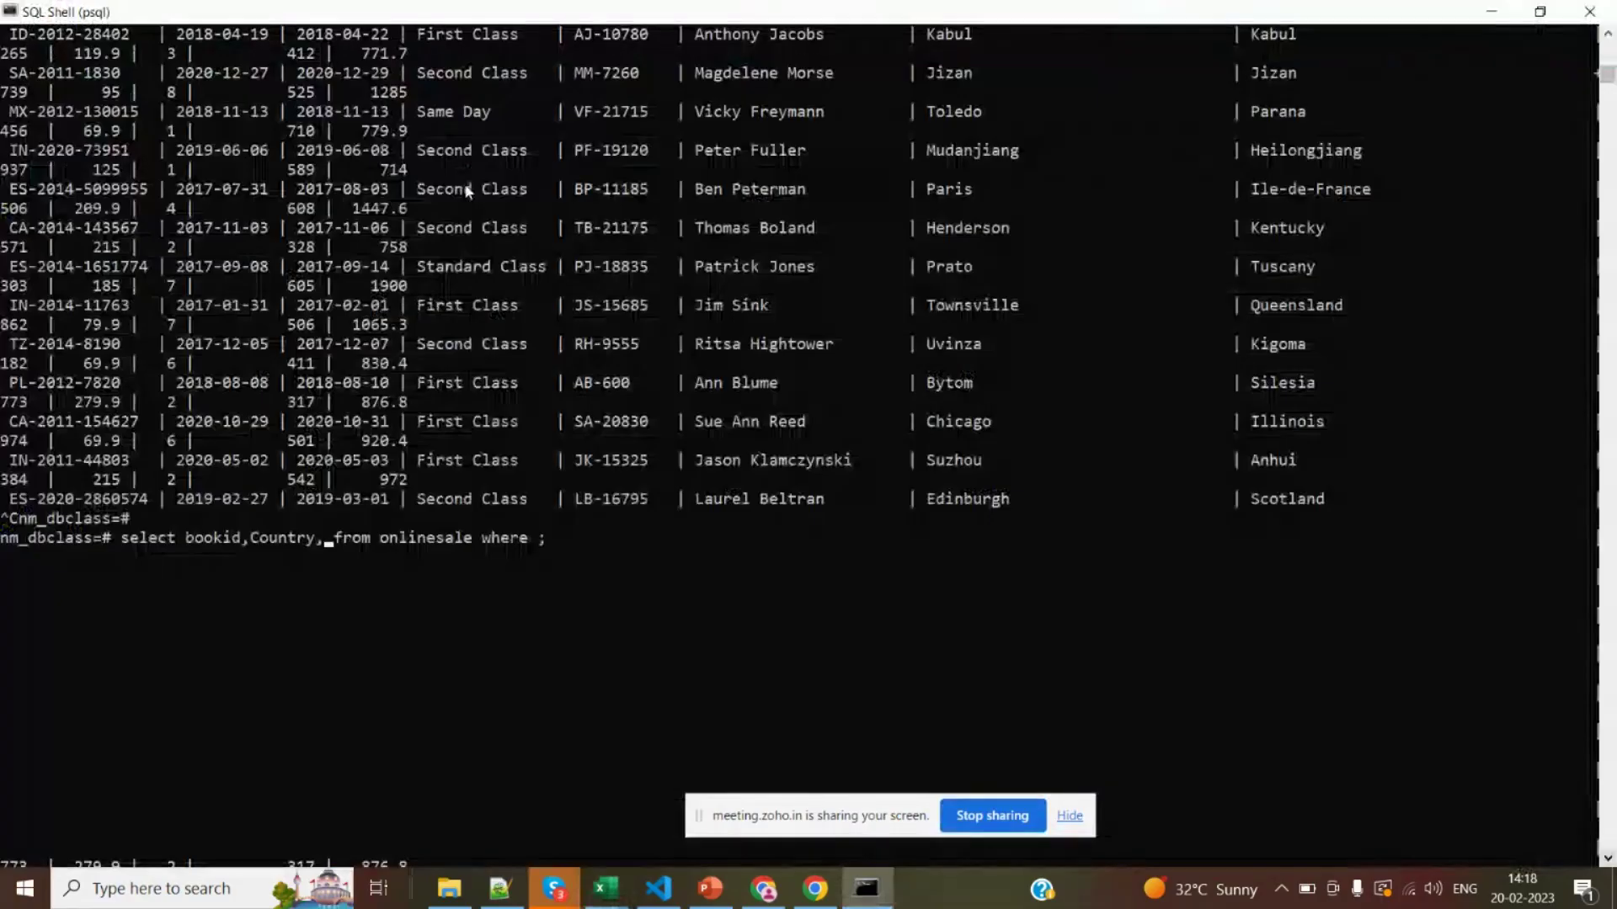
type("City")
Copy the CustomerID header from onlinesale1.csv and add it after City in the query's select list
key("alt+Tab")
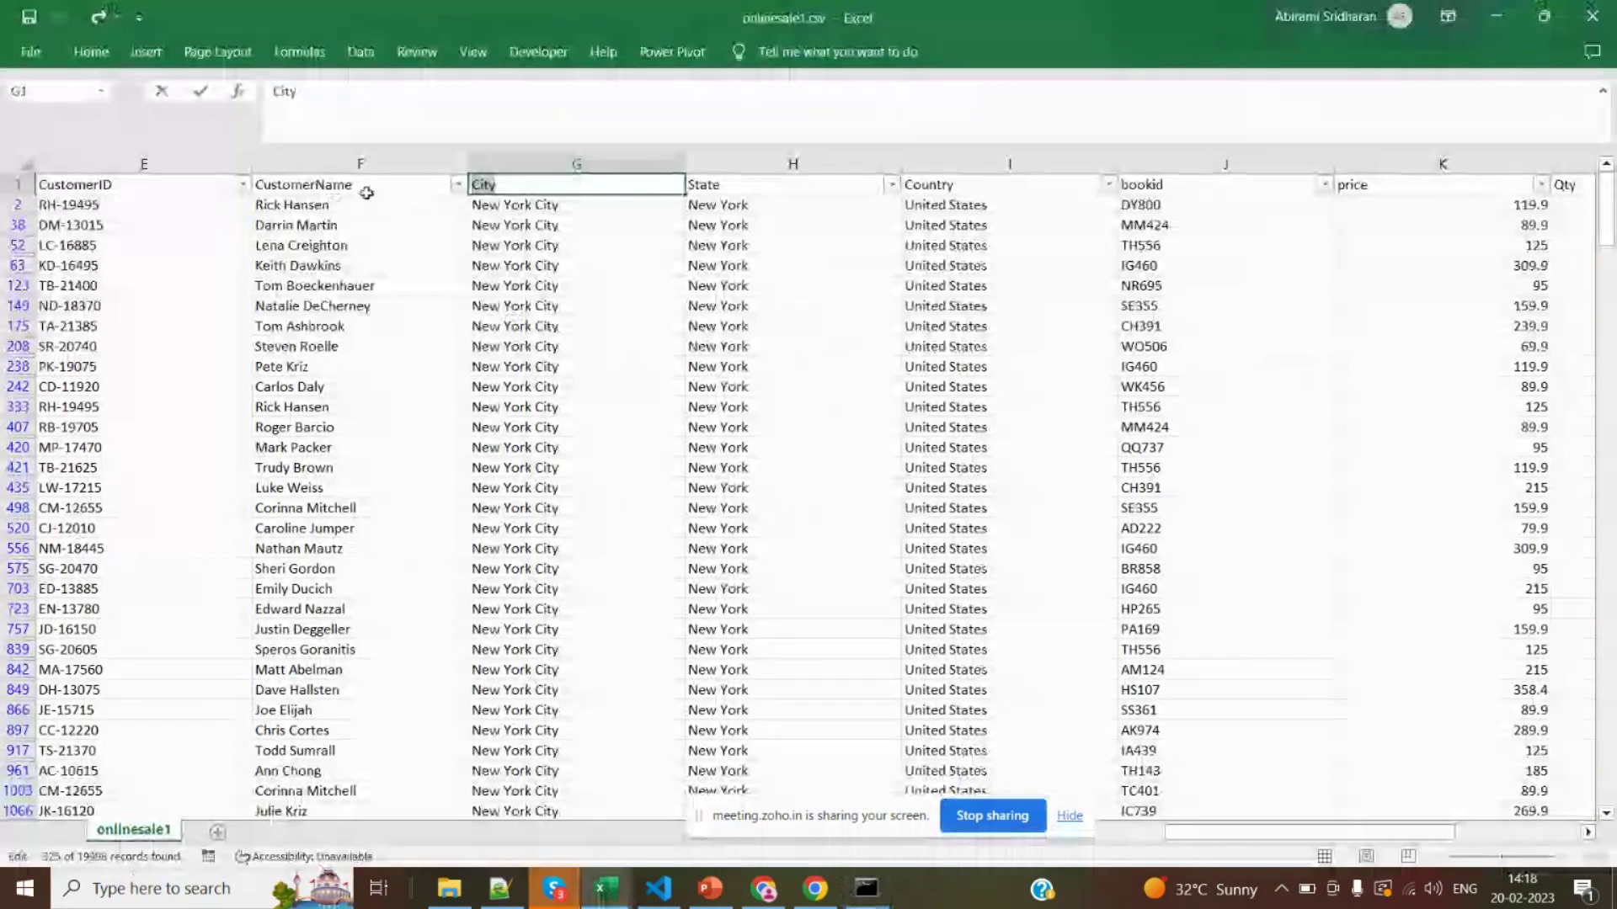
left_click(124, 189)
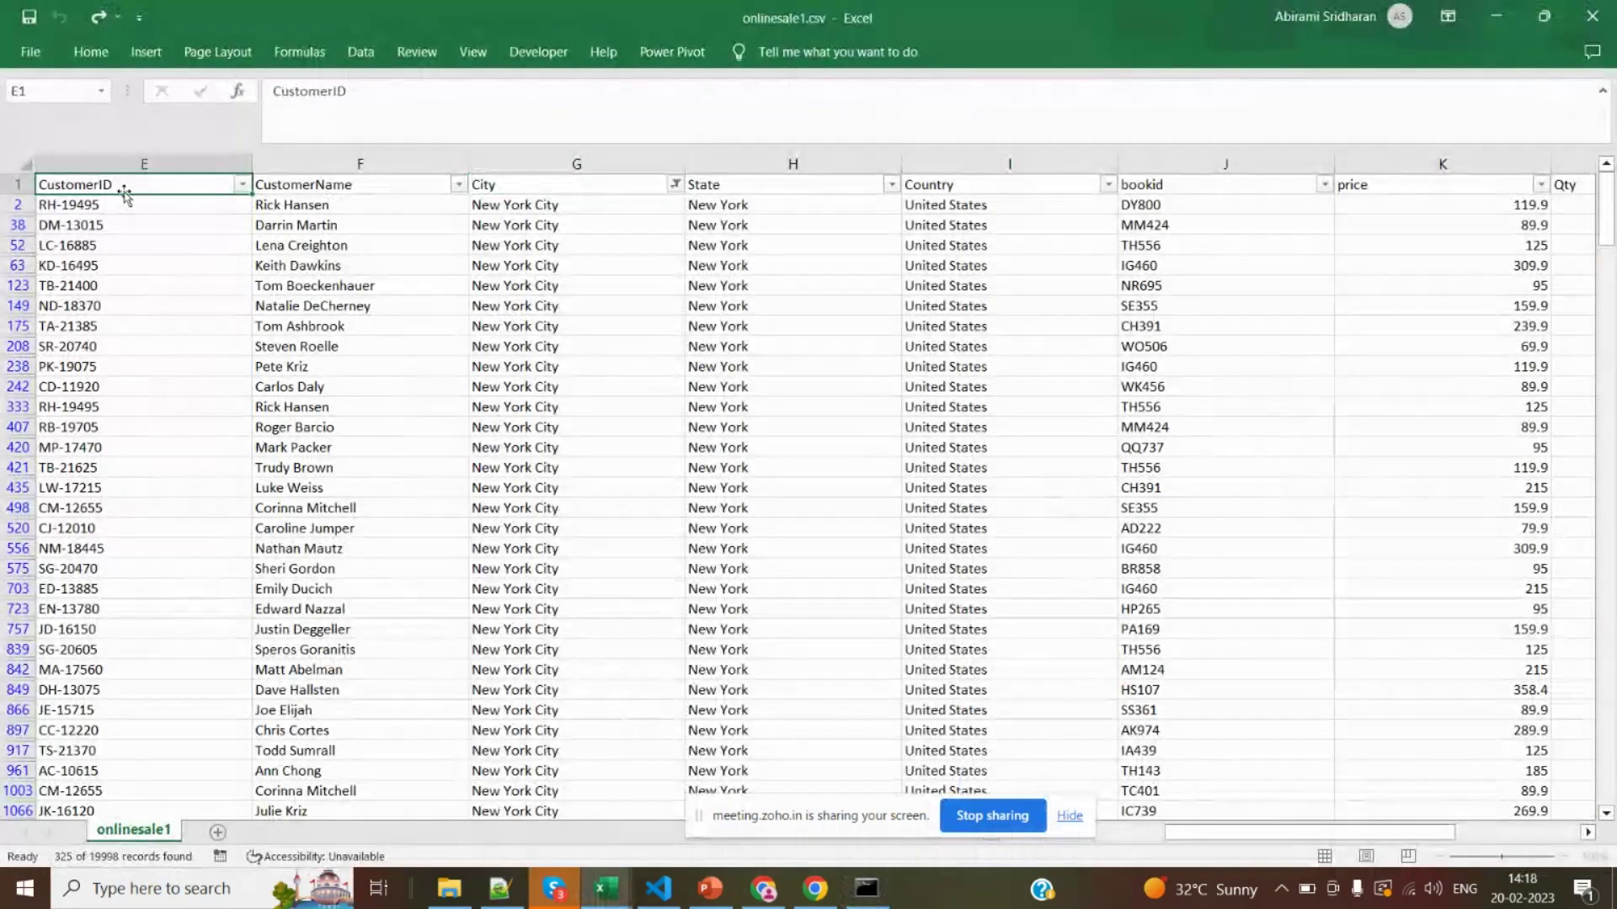
left_click_drag(124, 192, 676, 187)
double_click(767, 185)
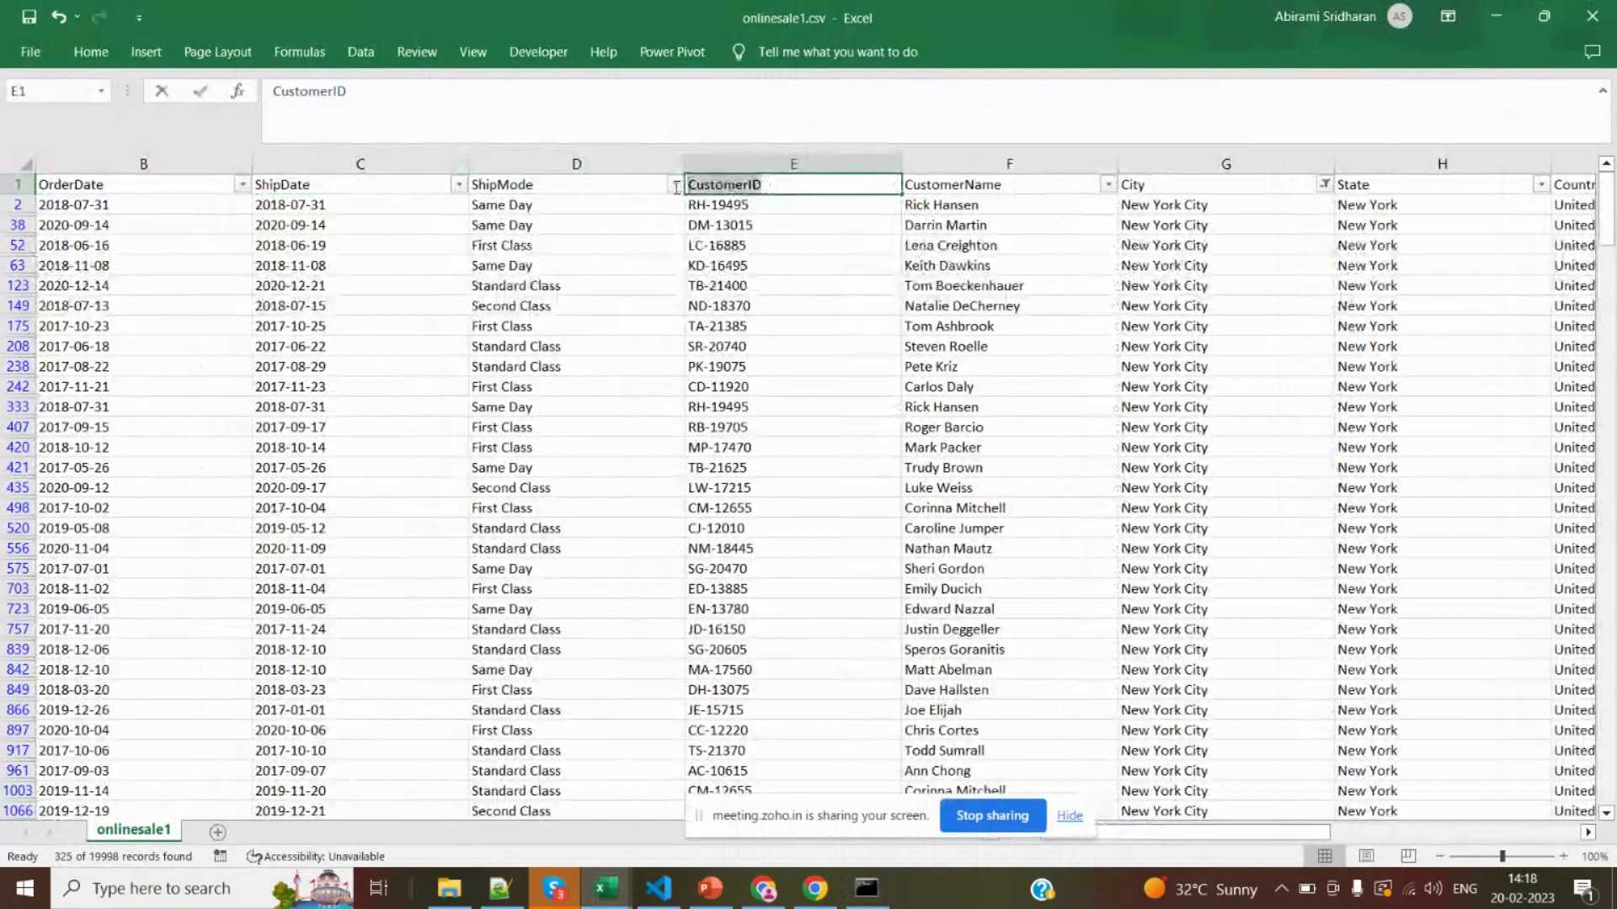
key("alt+Tab")
key("ctrl+v")
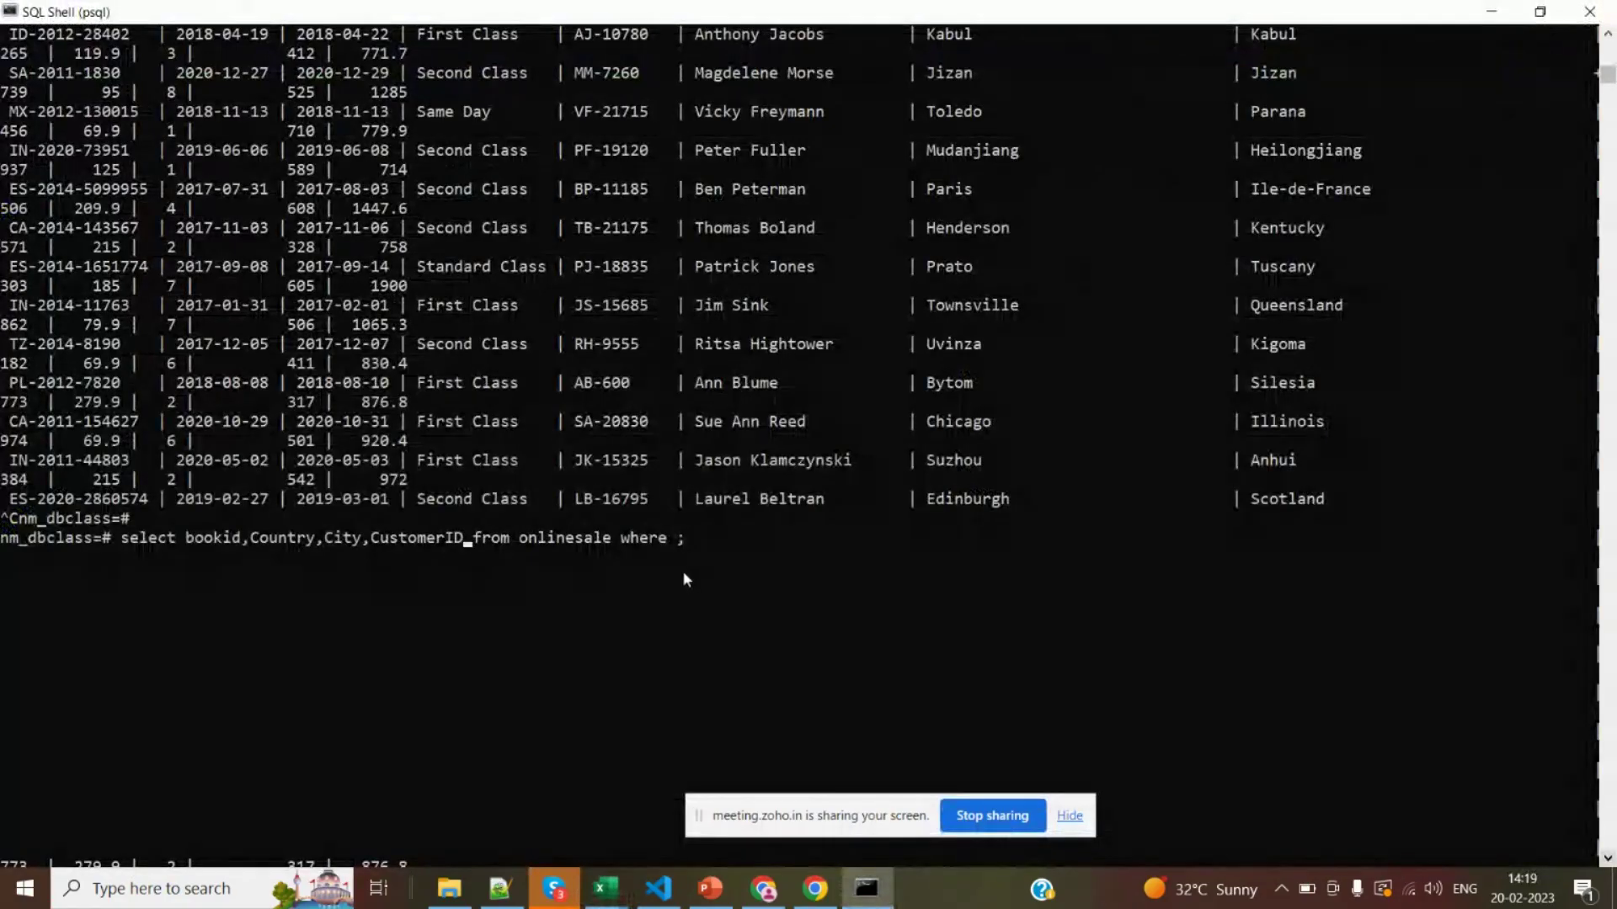
Erase CustomerID from the select list and enter it again after City
left_click(680, 539)
key("BackSpace")
key("BackSpace")
key("BackSpace")
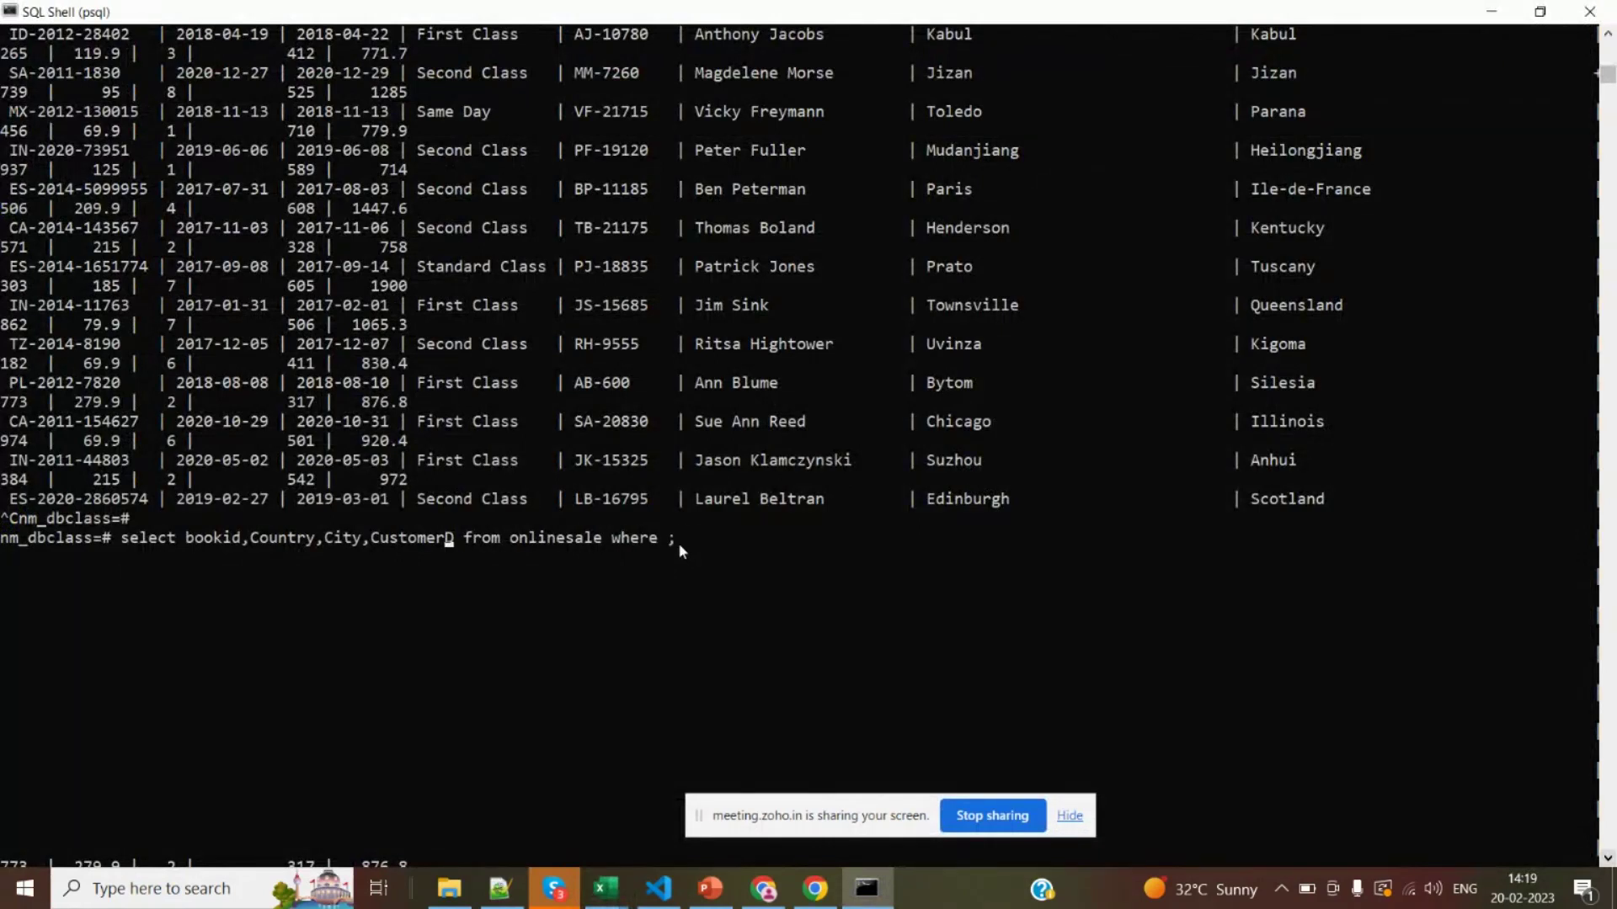
key("ctrl+z")
key("BackSpace")
key("Delete")
key("BackSpace")
key("BackSpace")
key("BackSpace")
key("BackSpace")
key("BackSpace")
key("BackSpace")
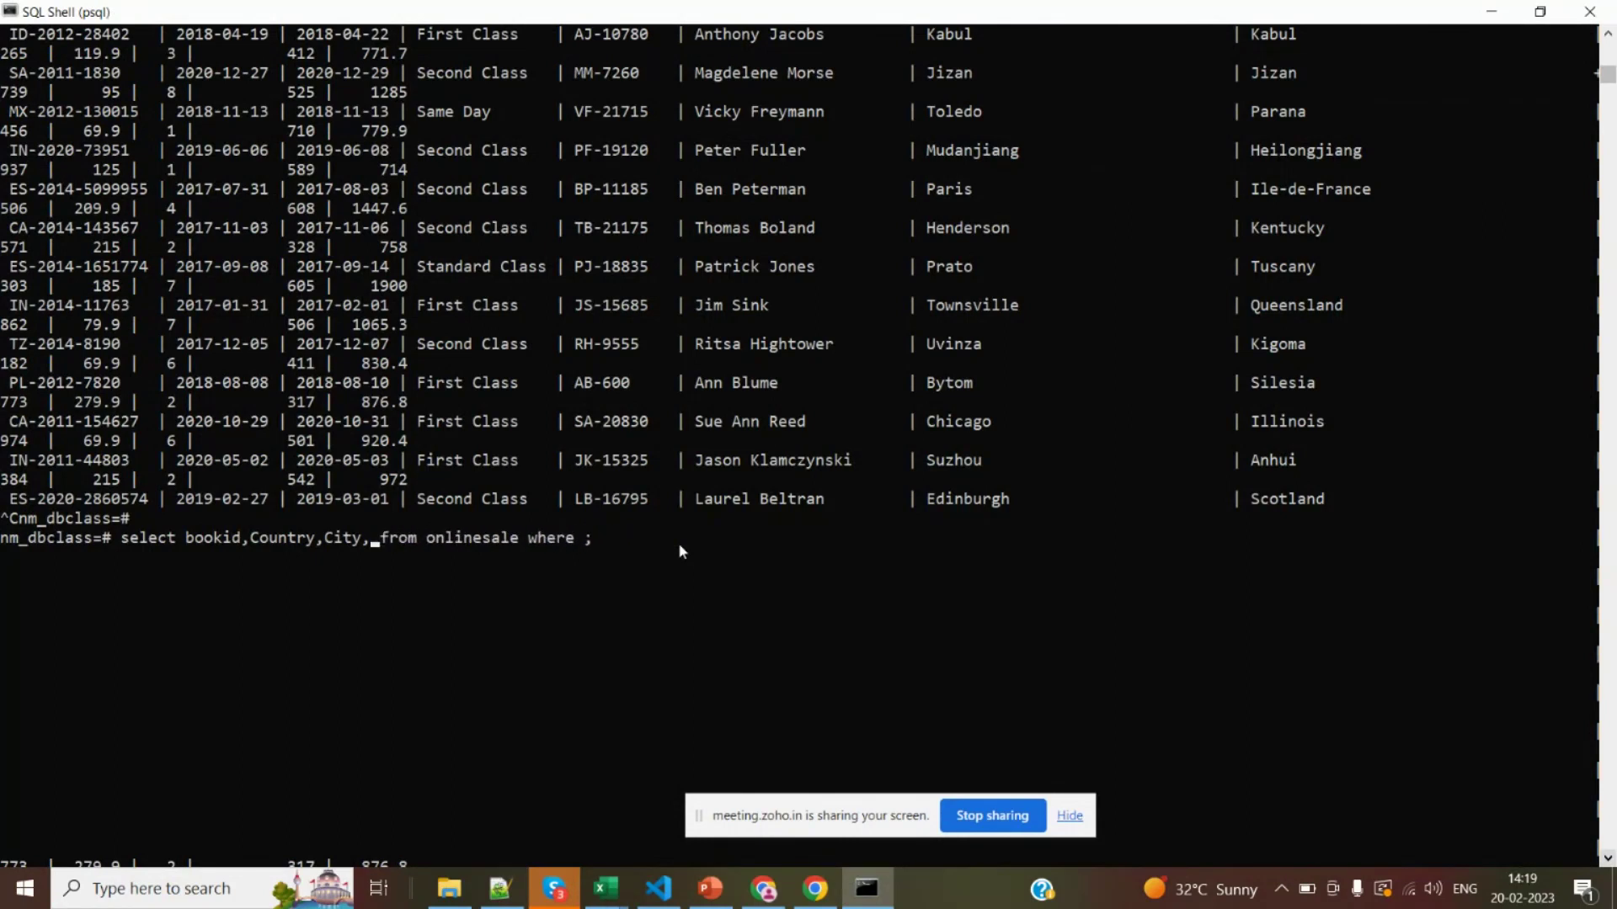
type("CustomerID")
Replace where with limit 2 after onlinesale and run the query for bookid, Country, City and CustomerID
key("Right")
key("Right")
key("Right")
key("Right")
key("Right")
key("Right")
key("Right")
key("Right")
key("Right")
key("Right")
key("Right")
key("Right")
key("Right")
key("Right")
key("Right")
key("Right")
key("Right")
key("Right")
key("Right")
key("Right")
key("Right")
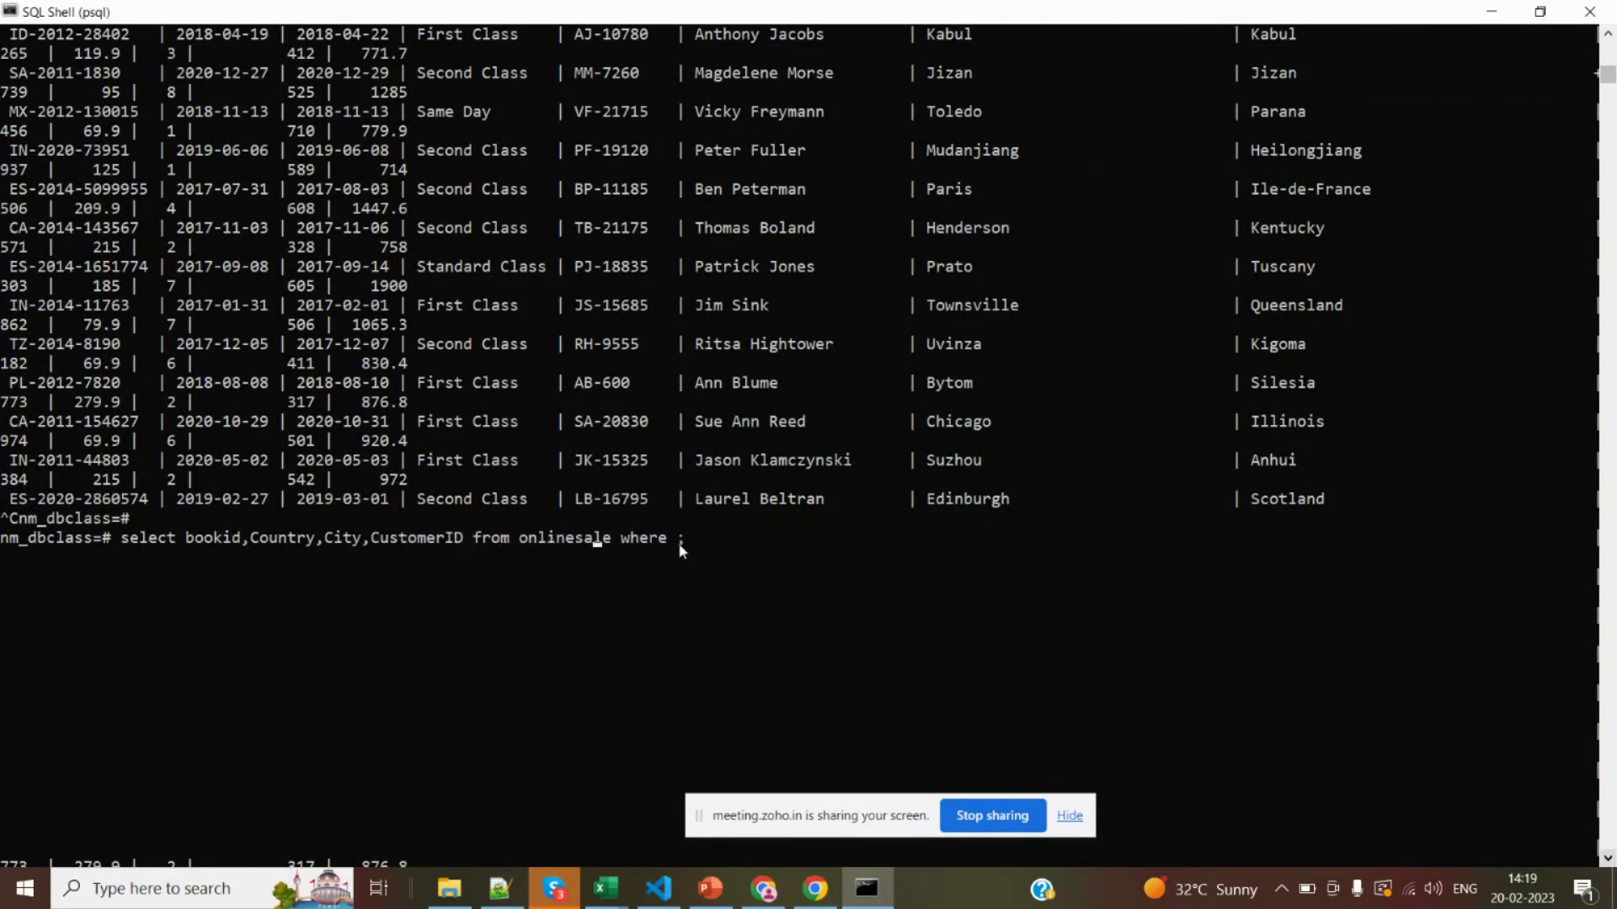
key("BackSpace")
key("BackSpace")
key("BackSpace")
key("BackSpace")
key("BackSpace")
type("limit 2")
key("Return")
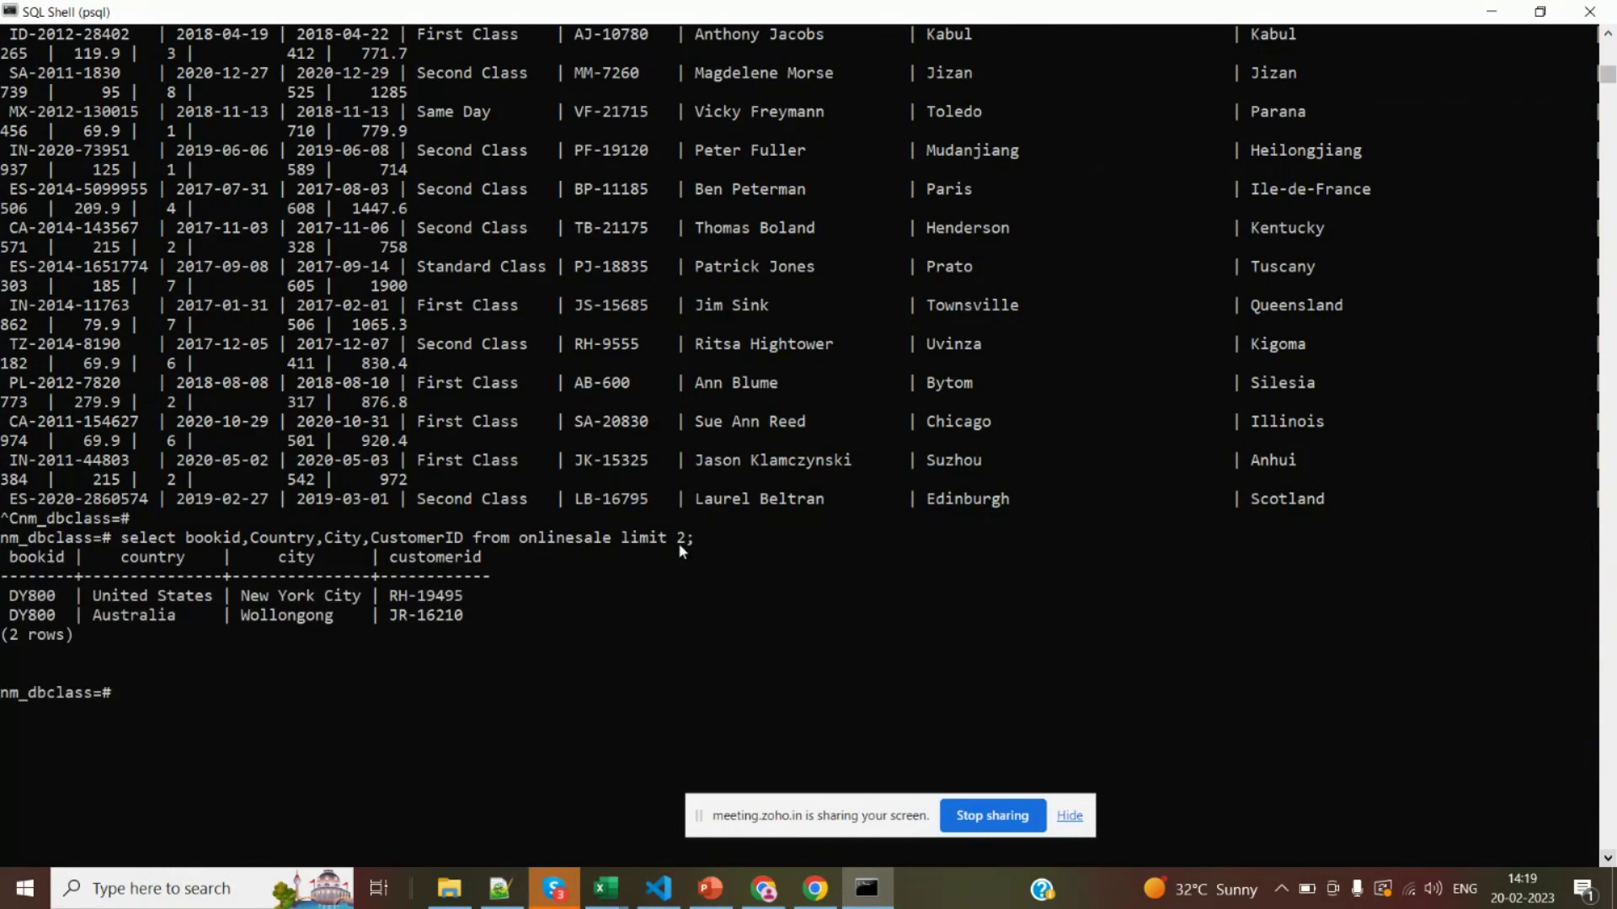
Recall the four-column onlinesale query and replace limit 2 with where, leaving the condition empty
key("Up")
key("Left")
key("BackSpace")
key("BackSpace")
key("BackSpace")
key("BackSpace")
key("BackSpace")
key("BackSpace")
key("BackSpace")
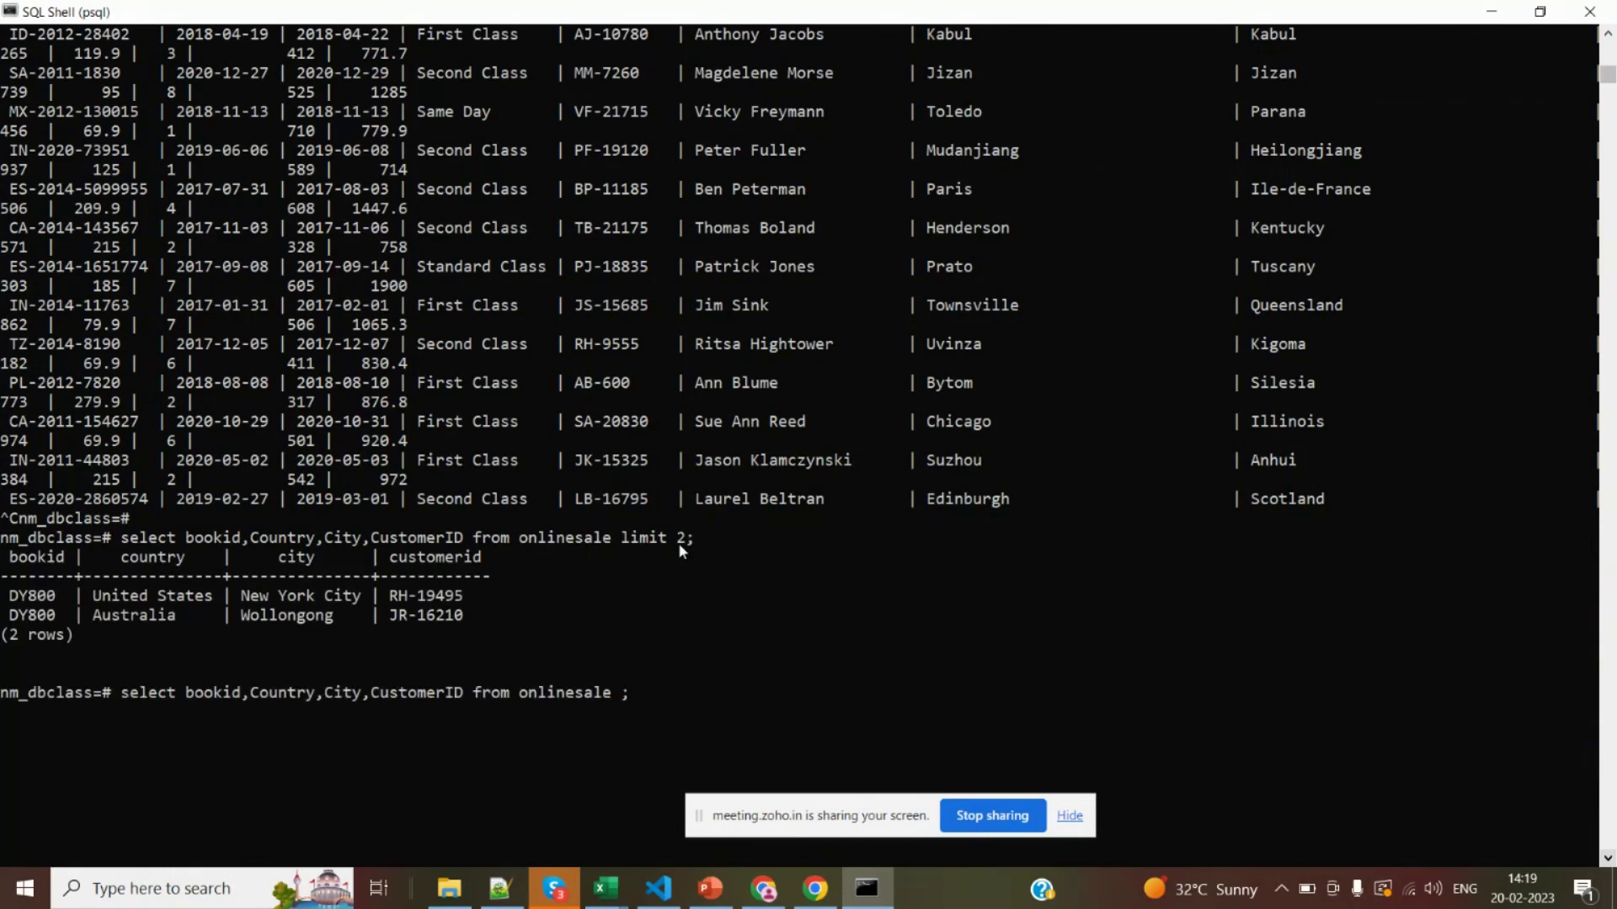
type("wher e")
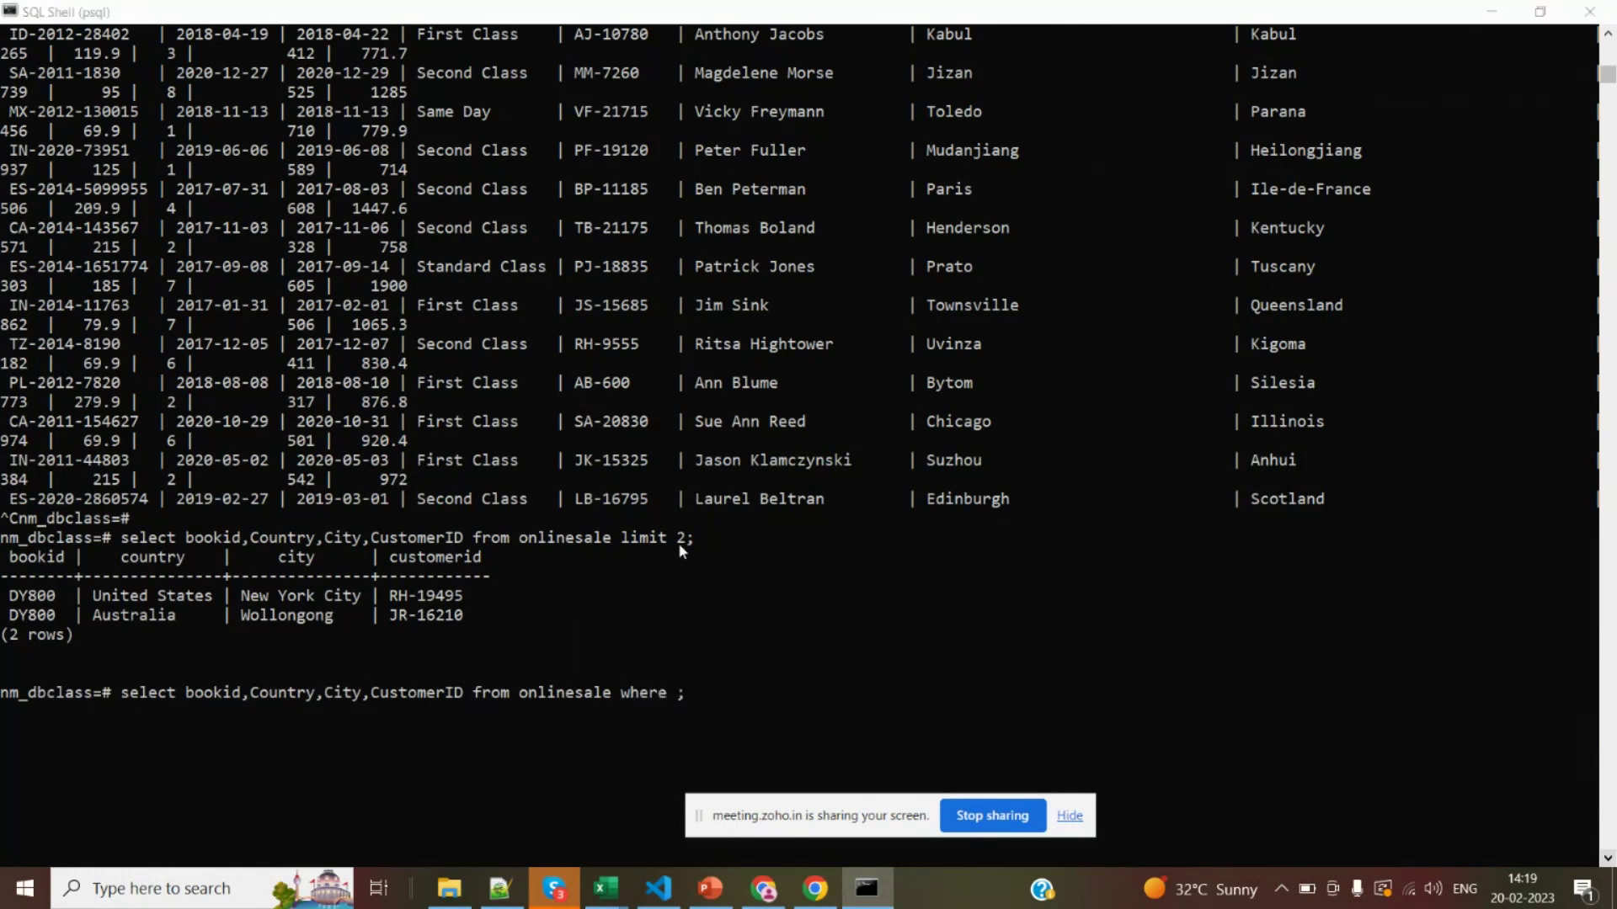
Switch to onlinesale1.csv in Excel and look through its columns for a numeric field to filter on
key("alt+Tab")
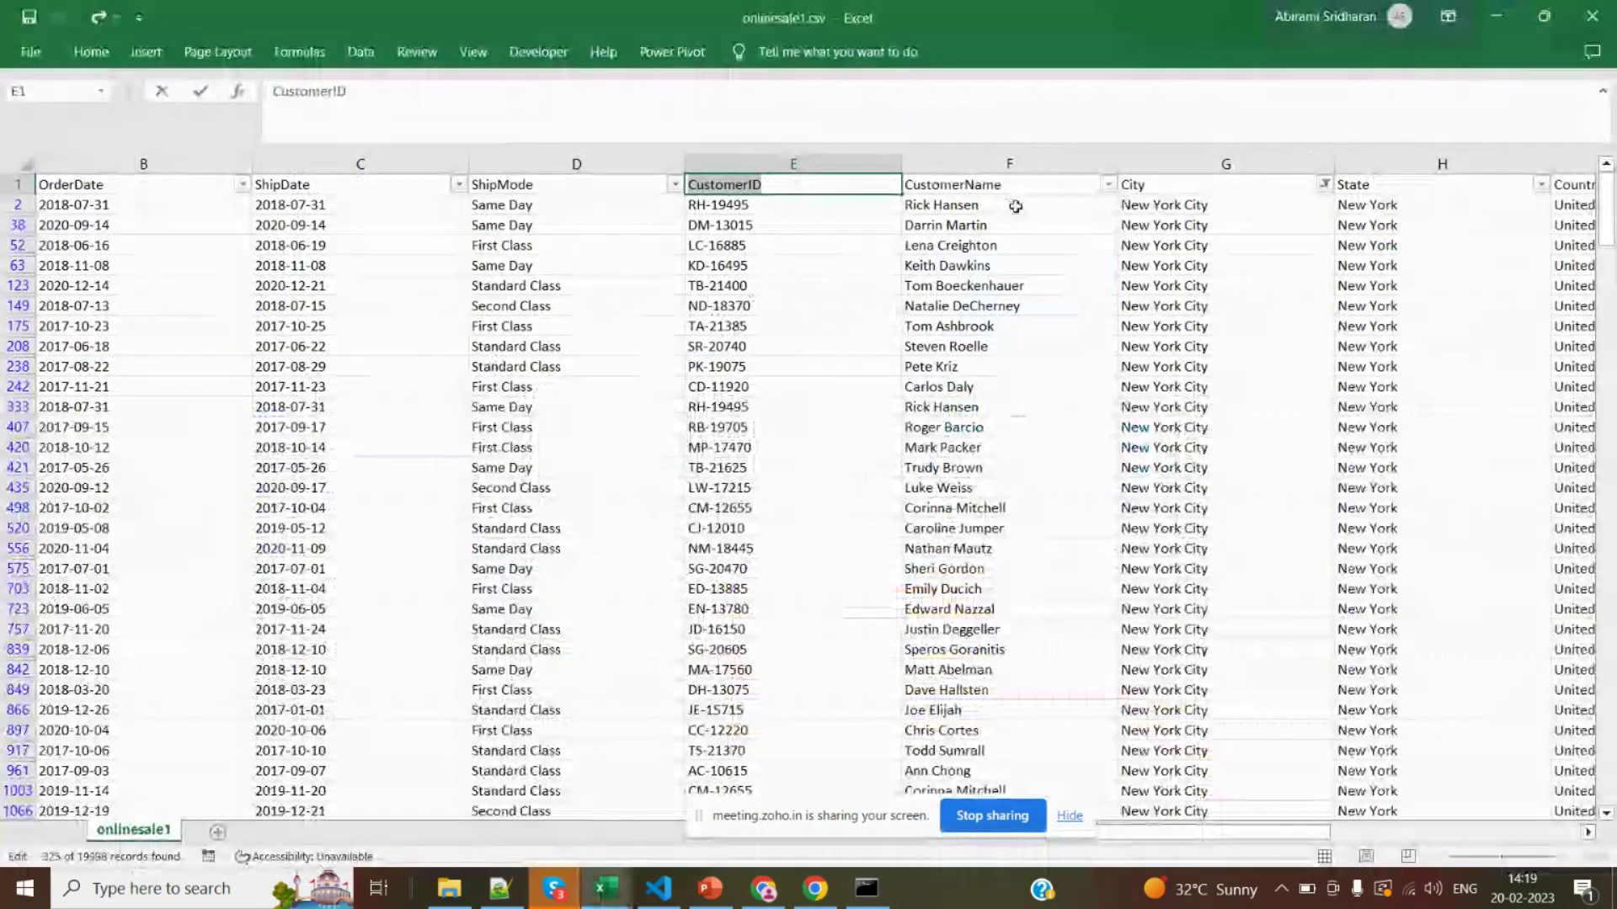
left_click(1015, 205)
key("Right")
key("Right")
key("Right")
key("Right")
key("Right")
key("Right")
key("Right")
key("Right")
key("Right")
key("Right")
key("Right")
key("Right")
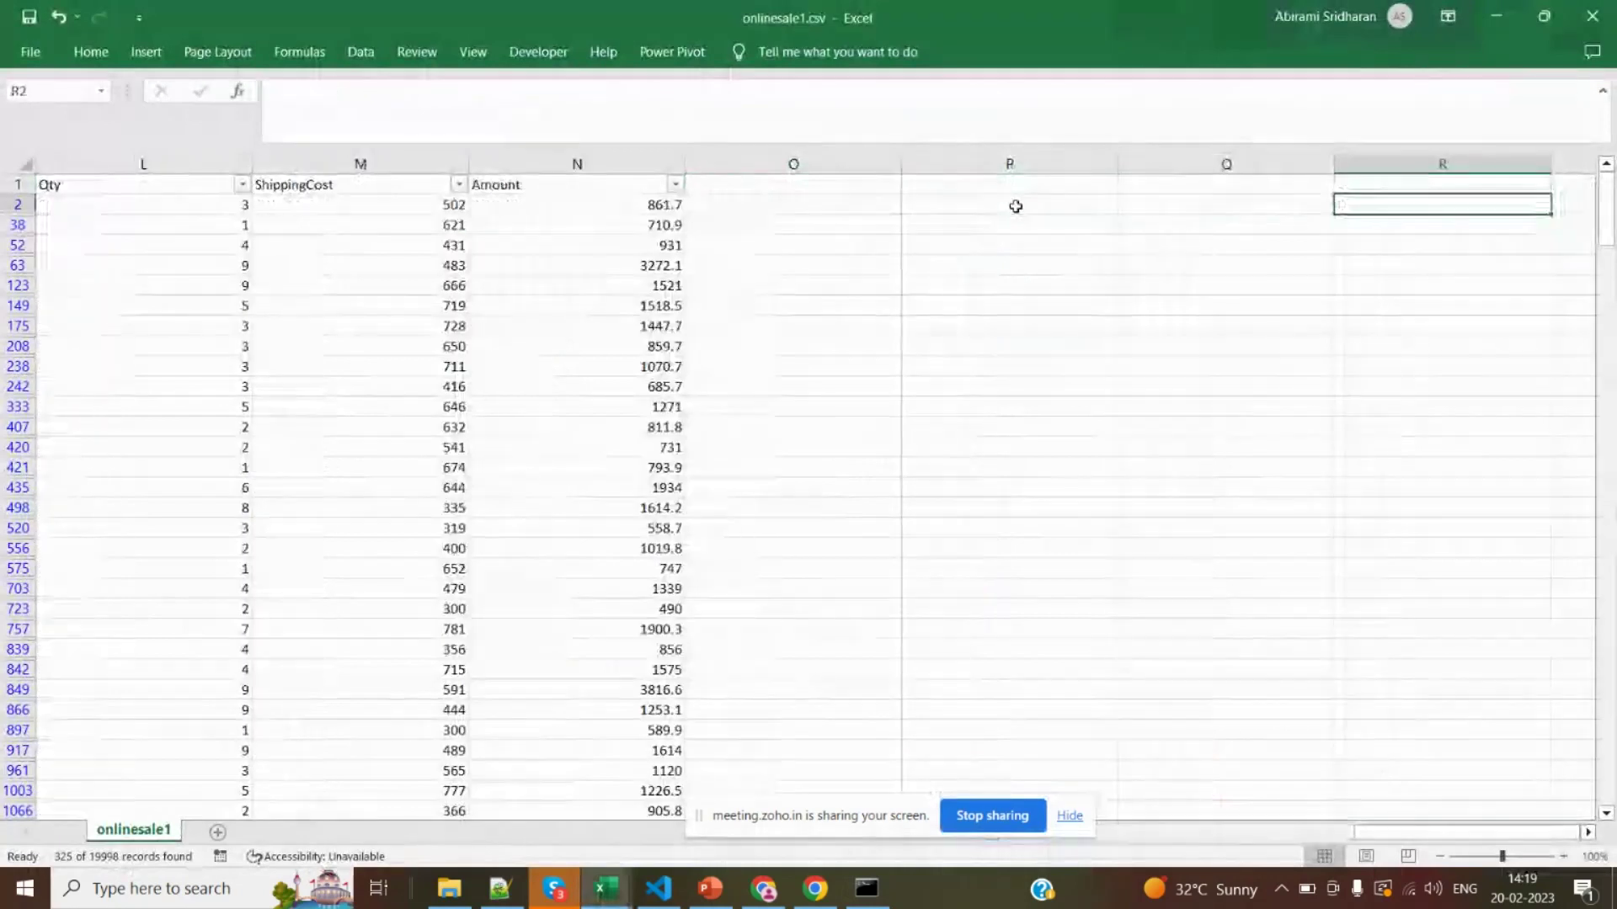
key("Left")
key("Left")
key("Left")
key("Left")
key("Left")
key("Left")
key("Left")
key("Left")
key("Left")
key("Left")
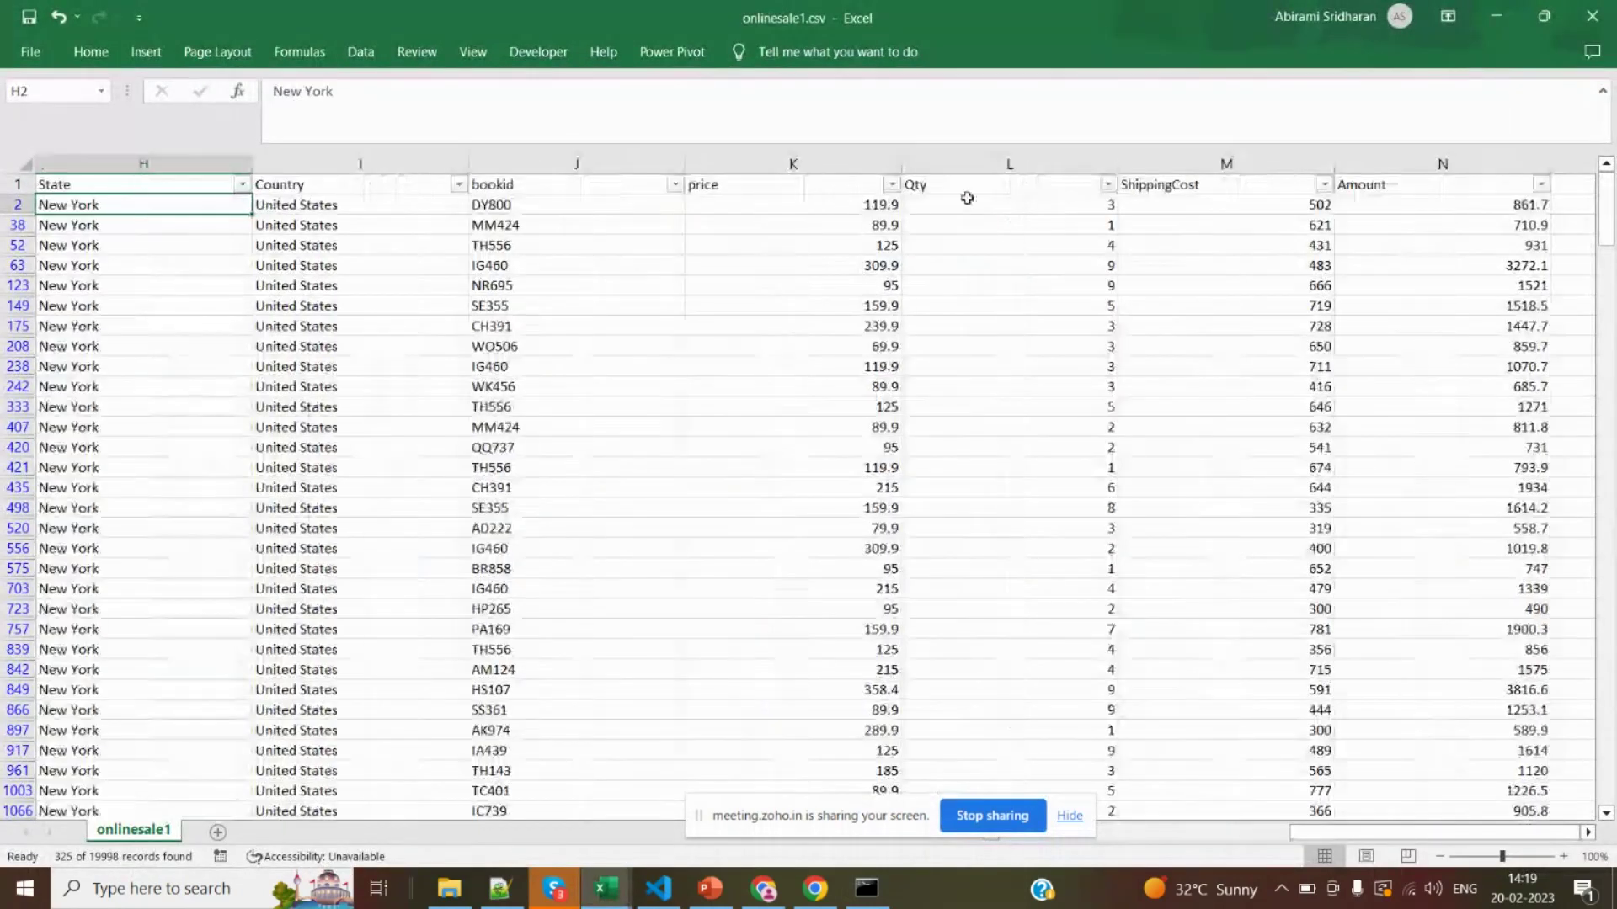
Return to psql and enter price between 100 and 200 as the query's where condition
key("alt+Tab")
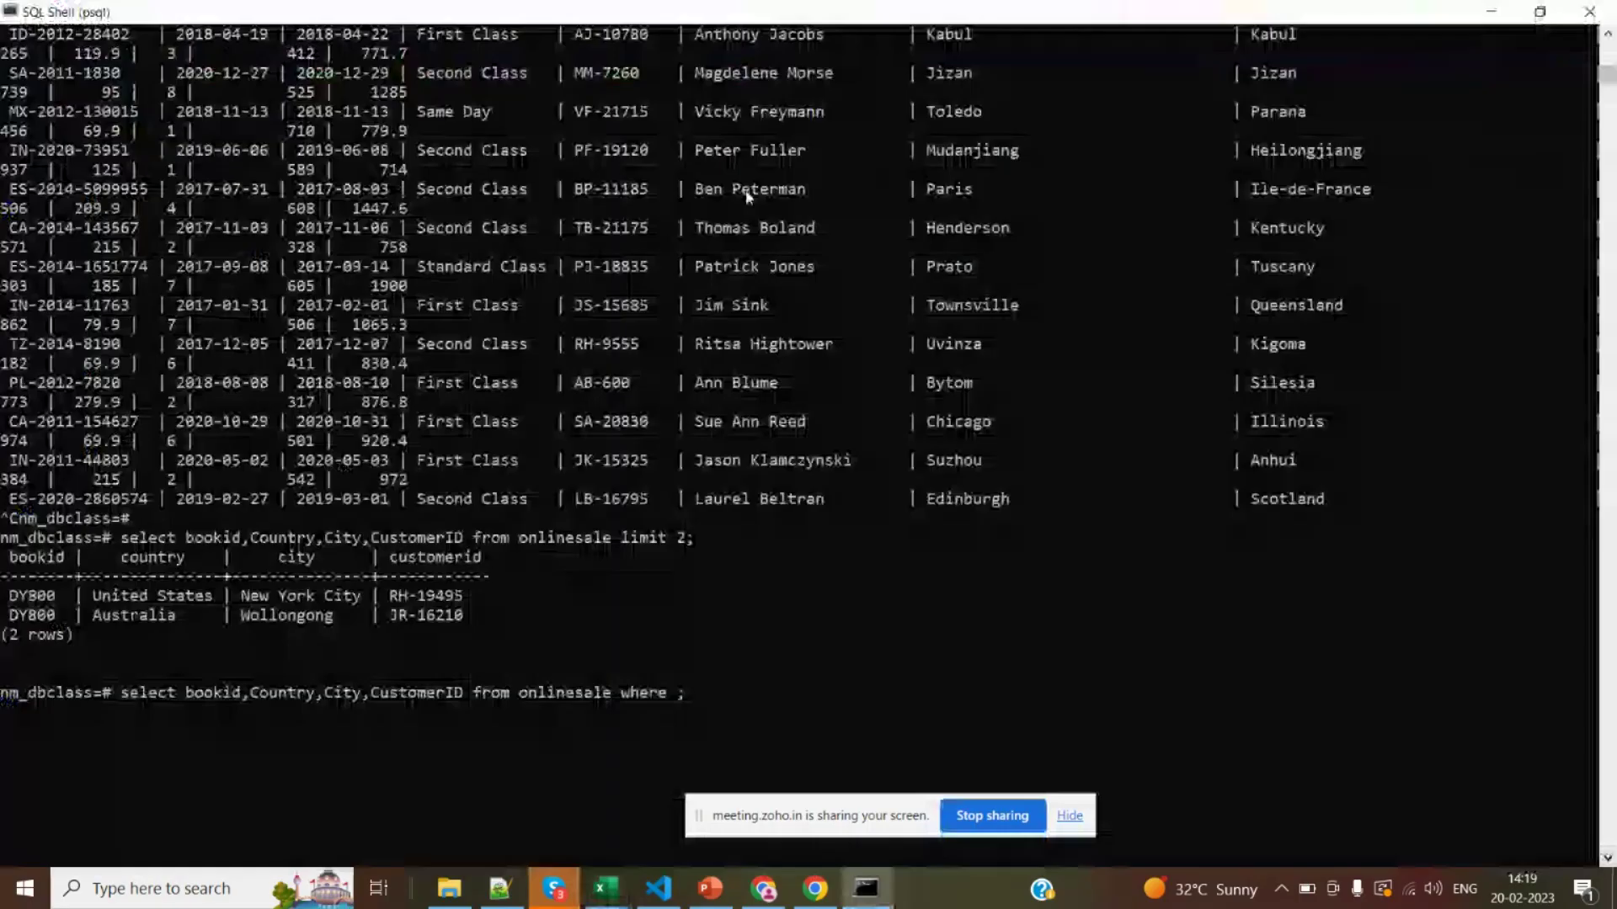
type("price")
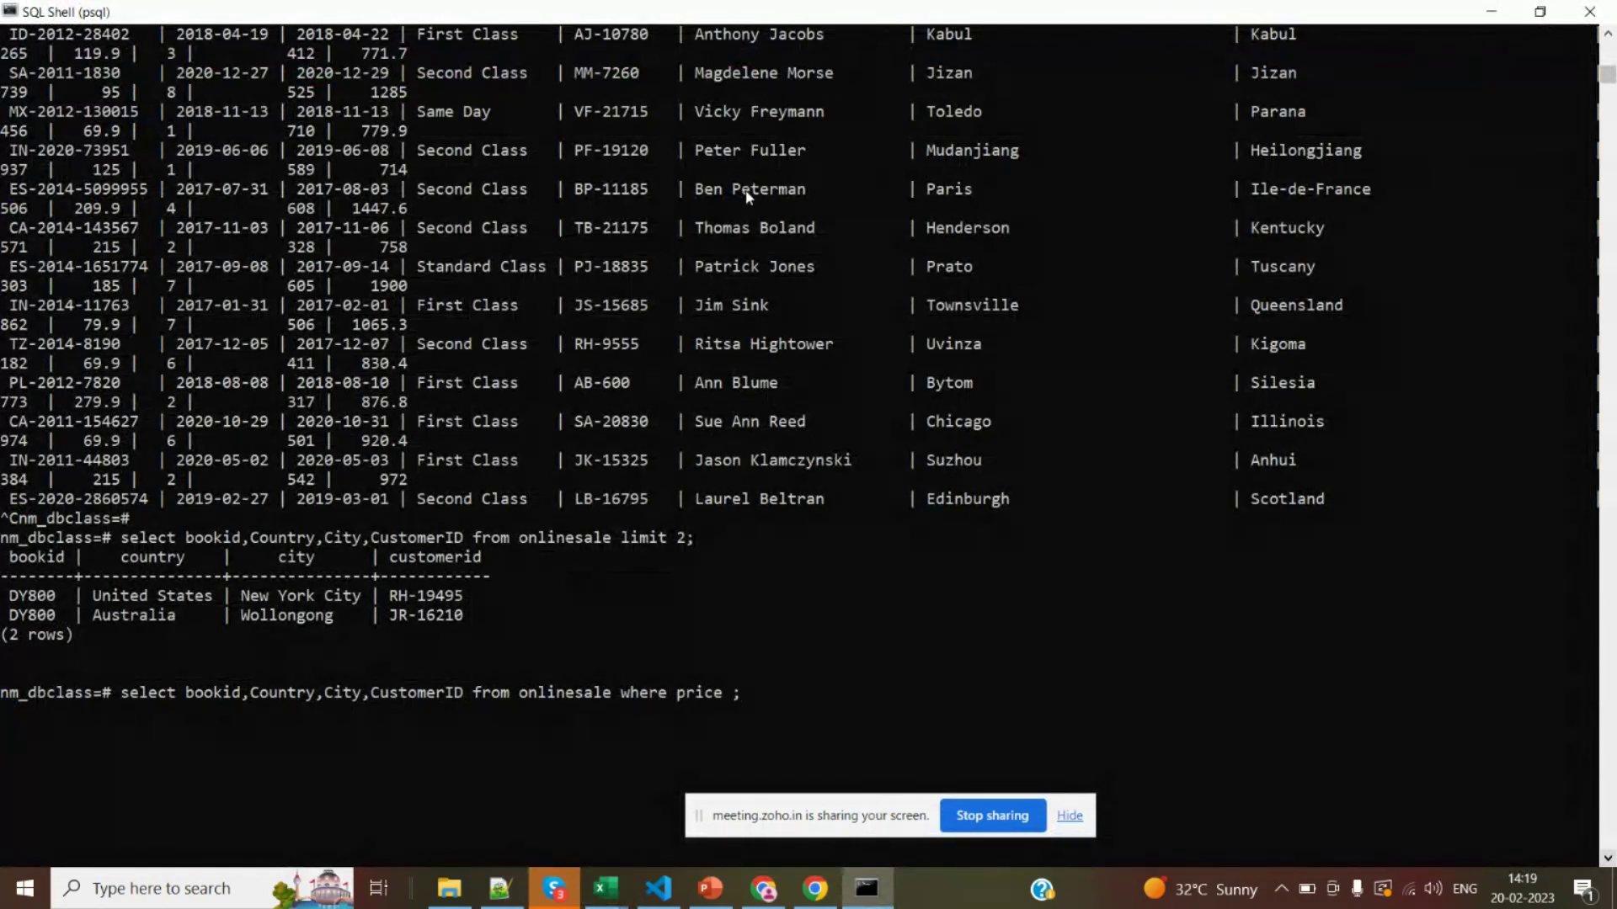
type(" bwte")
key("BackSpace")
key("BackSpace")
key("BackSpace")
type("etween 100 and 200")
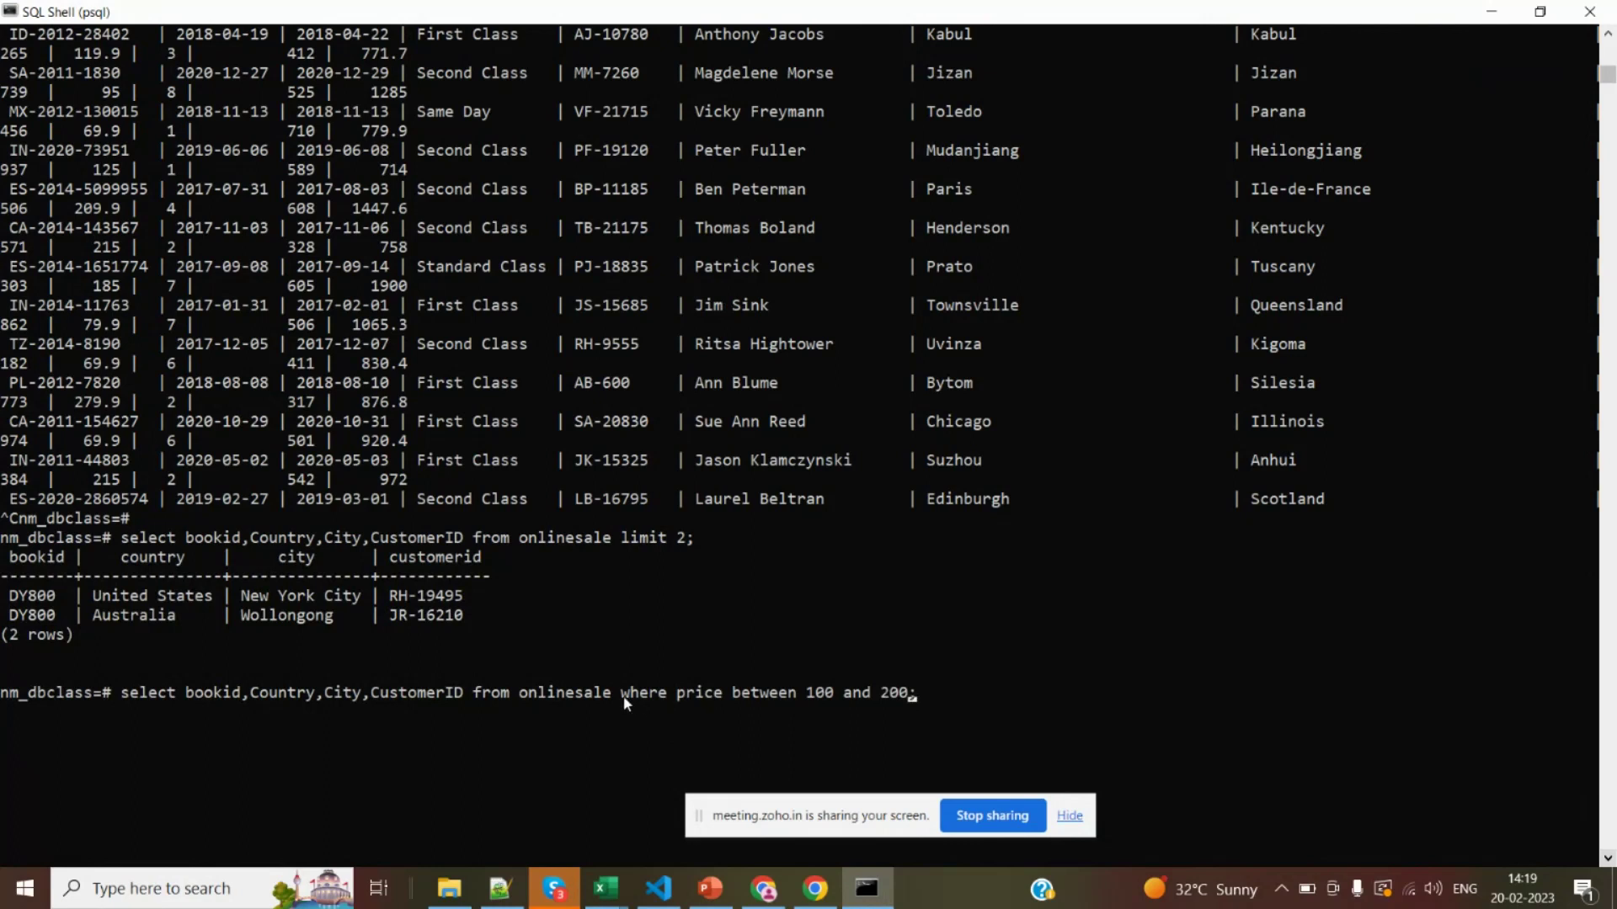
Highlight the between condition and its range, add limit 10 after 200, and run the query
left_click_drag(624, 702, 872, 695)
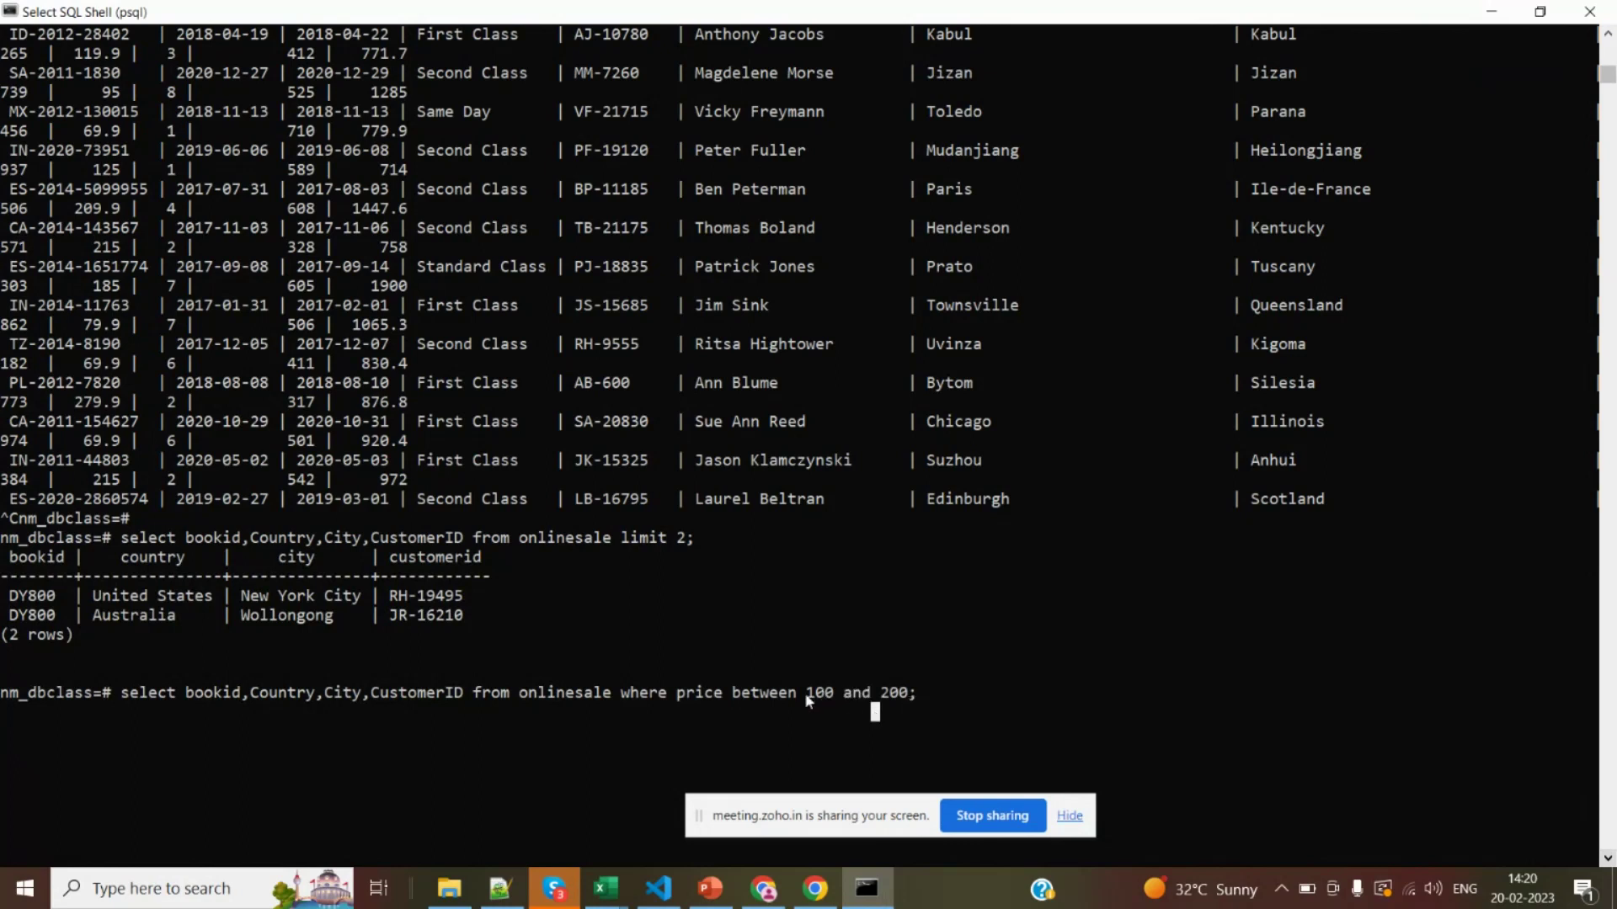
left_click_drag(800, 695, 907, 699)
right_click(909, 695)
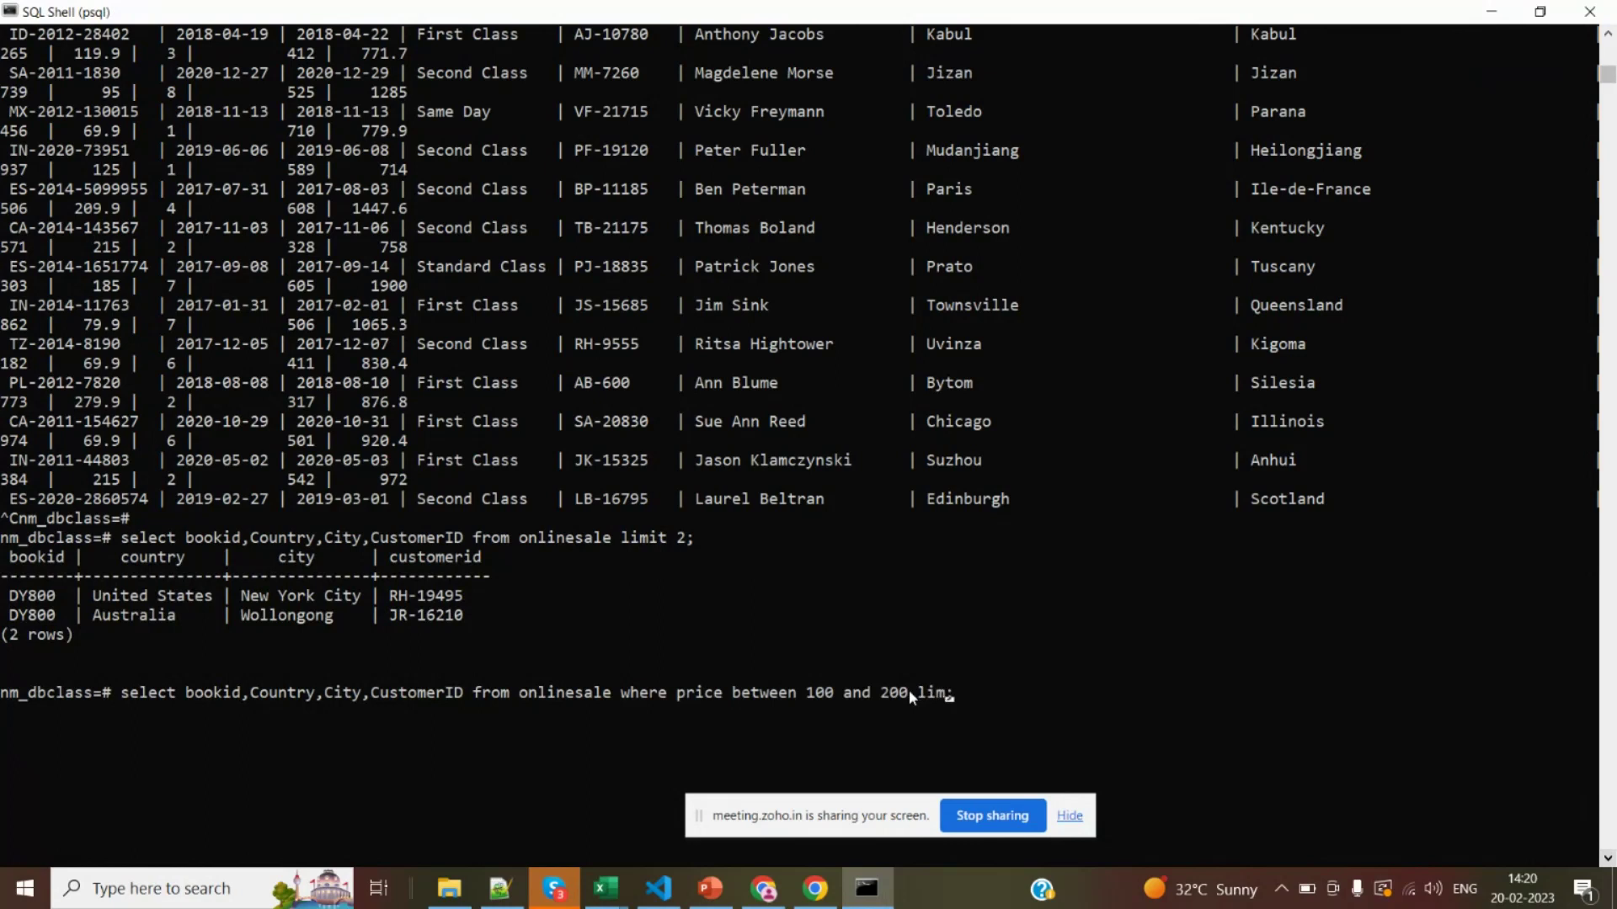
type("t")
key("BackSpace")
type("it 10")
key("Return")
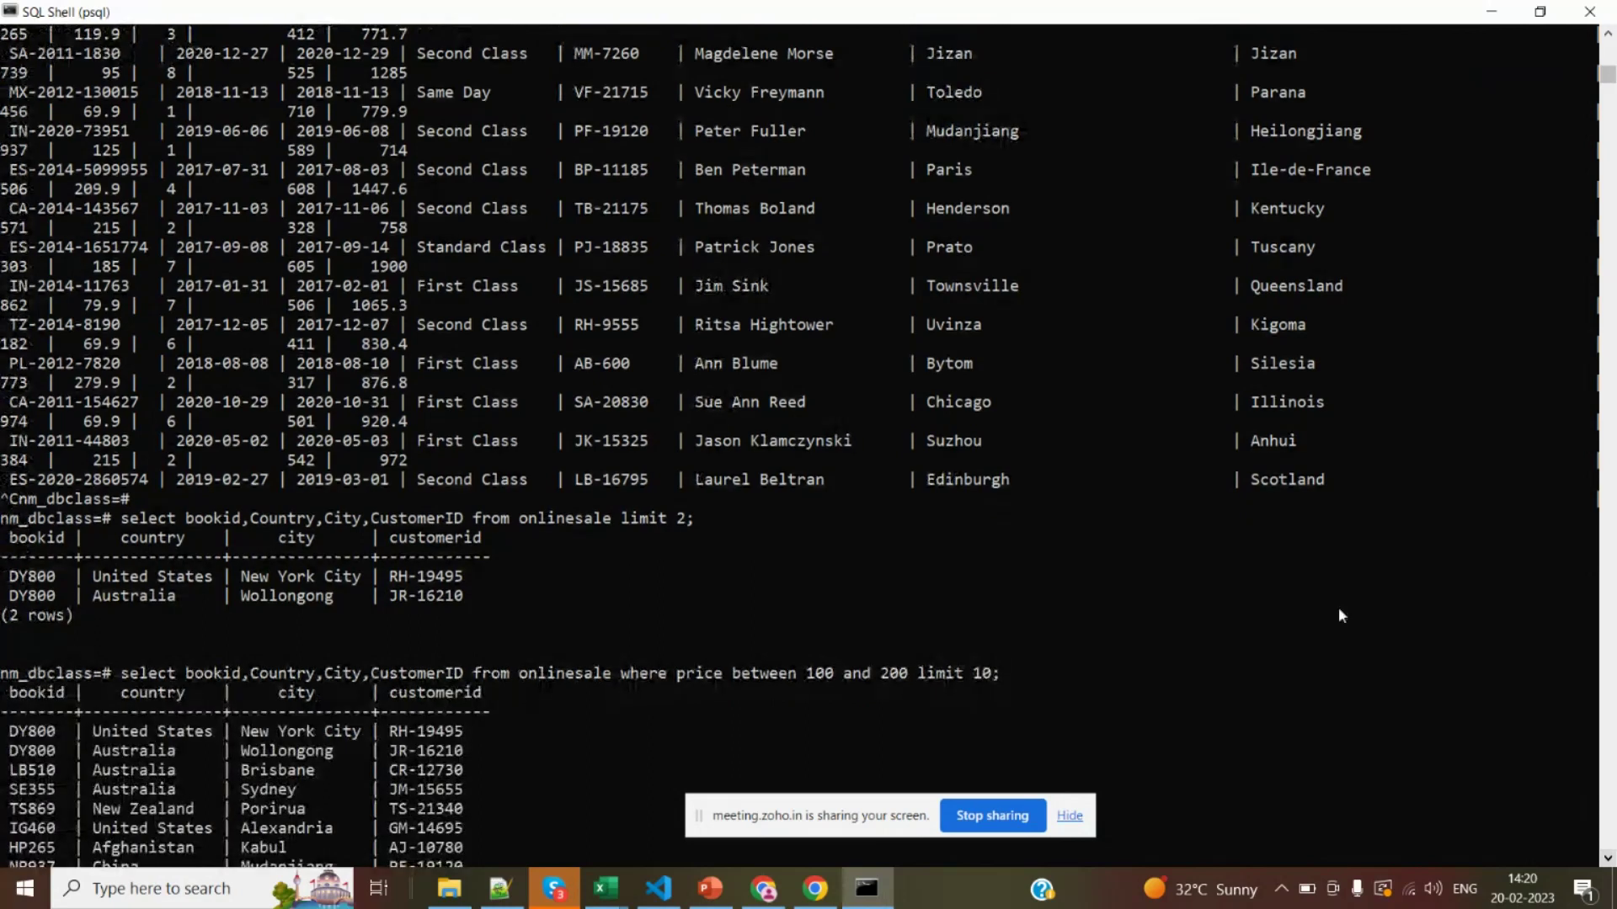
View the returned rows and highlight the price condition and the limit clause in the executed query
left_click(1608, 858)
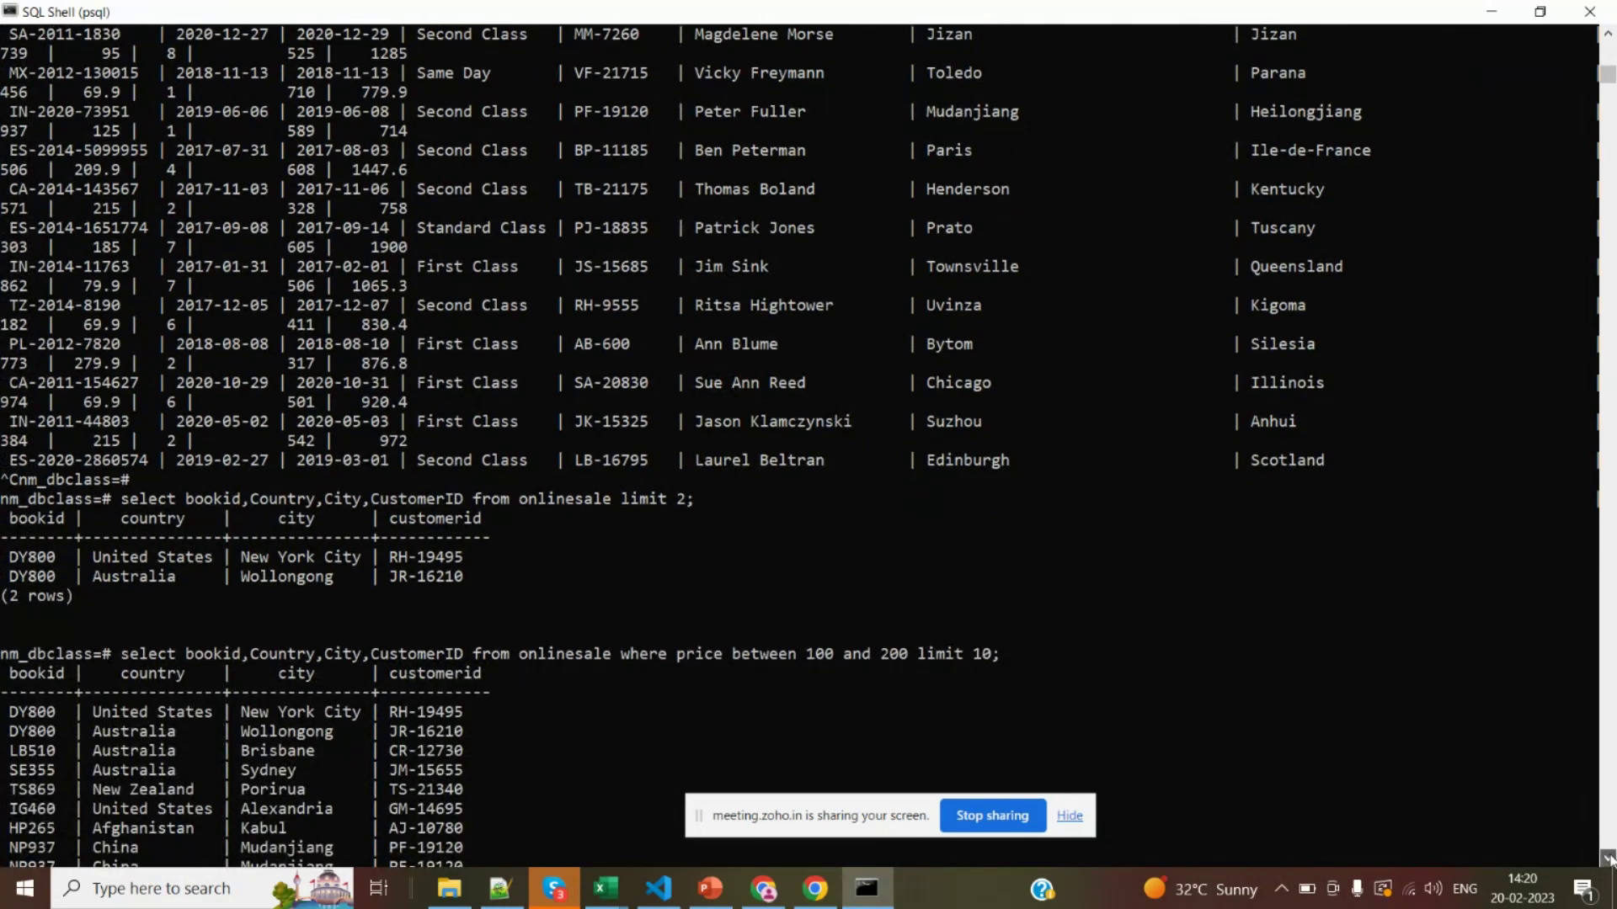
scroll(1608, 859, "down", 3)
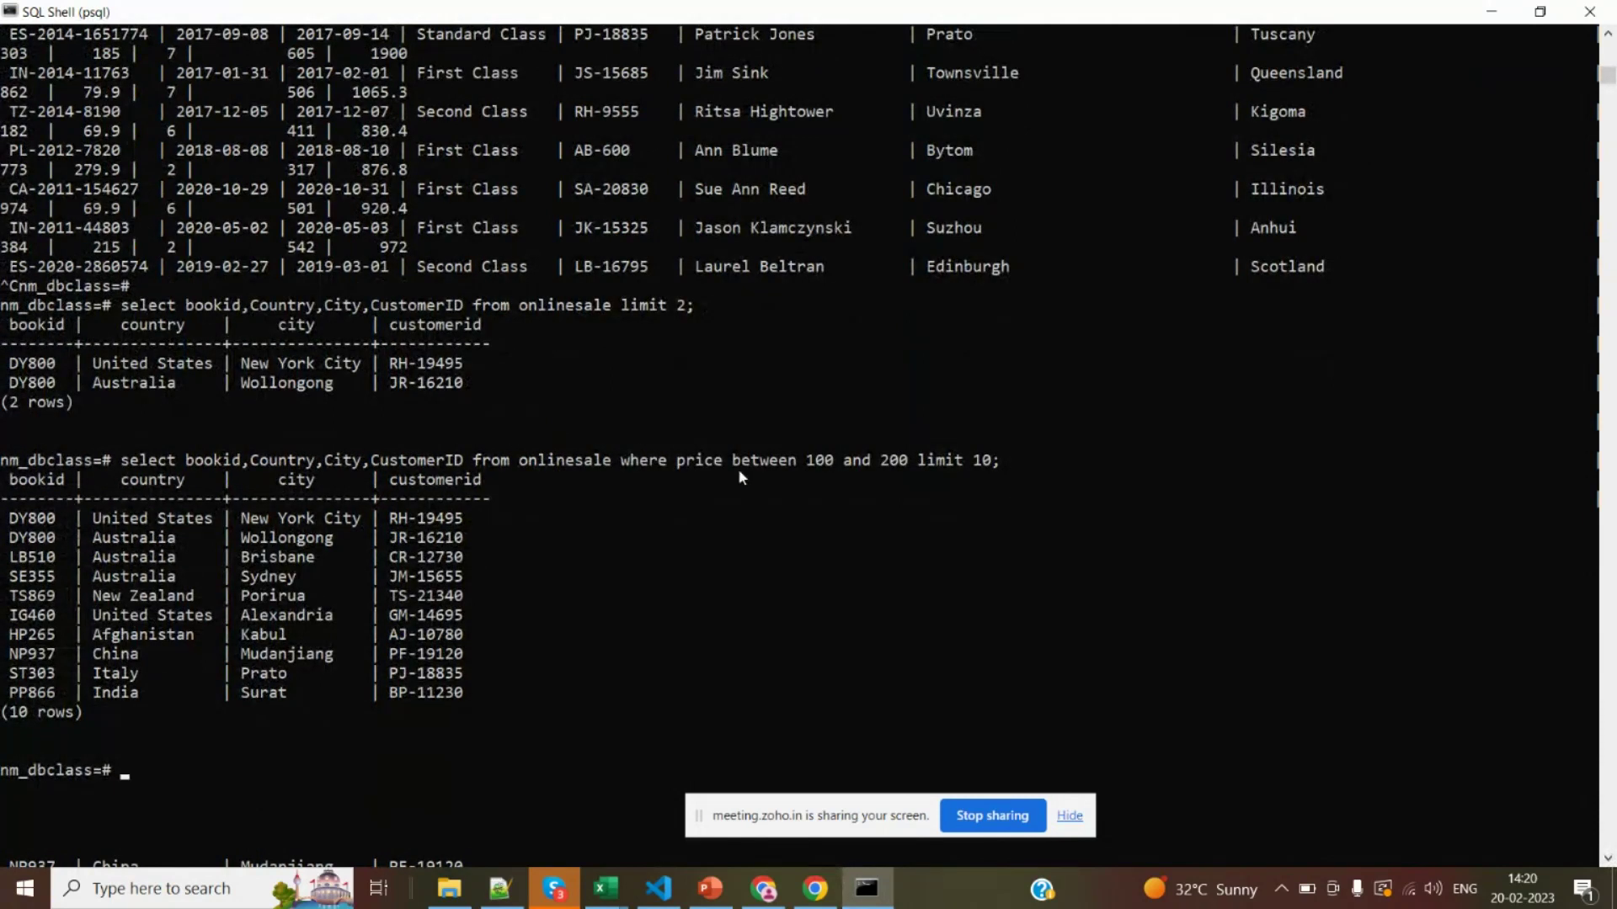
left_click_drag(678, 465, 992, 462)
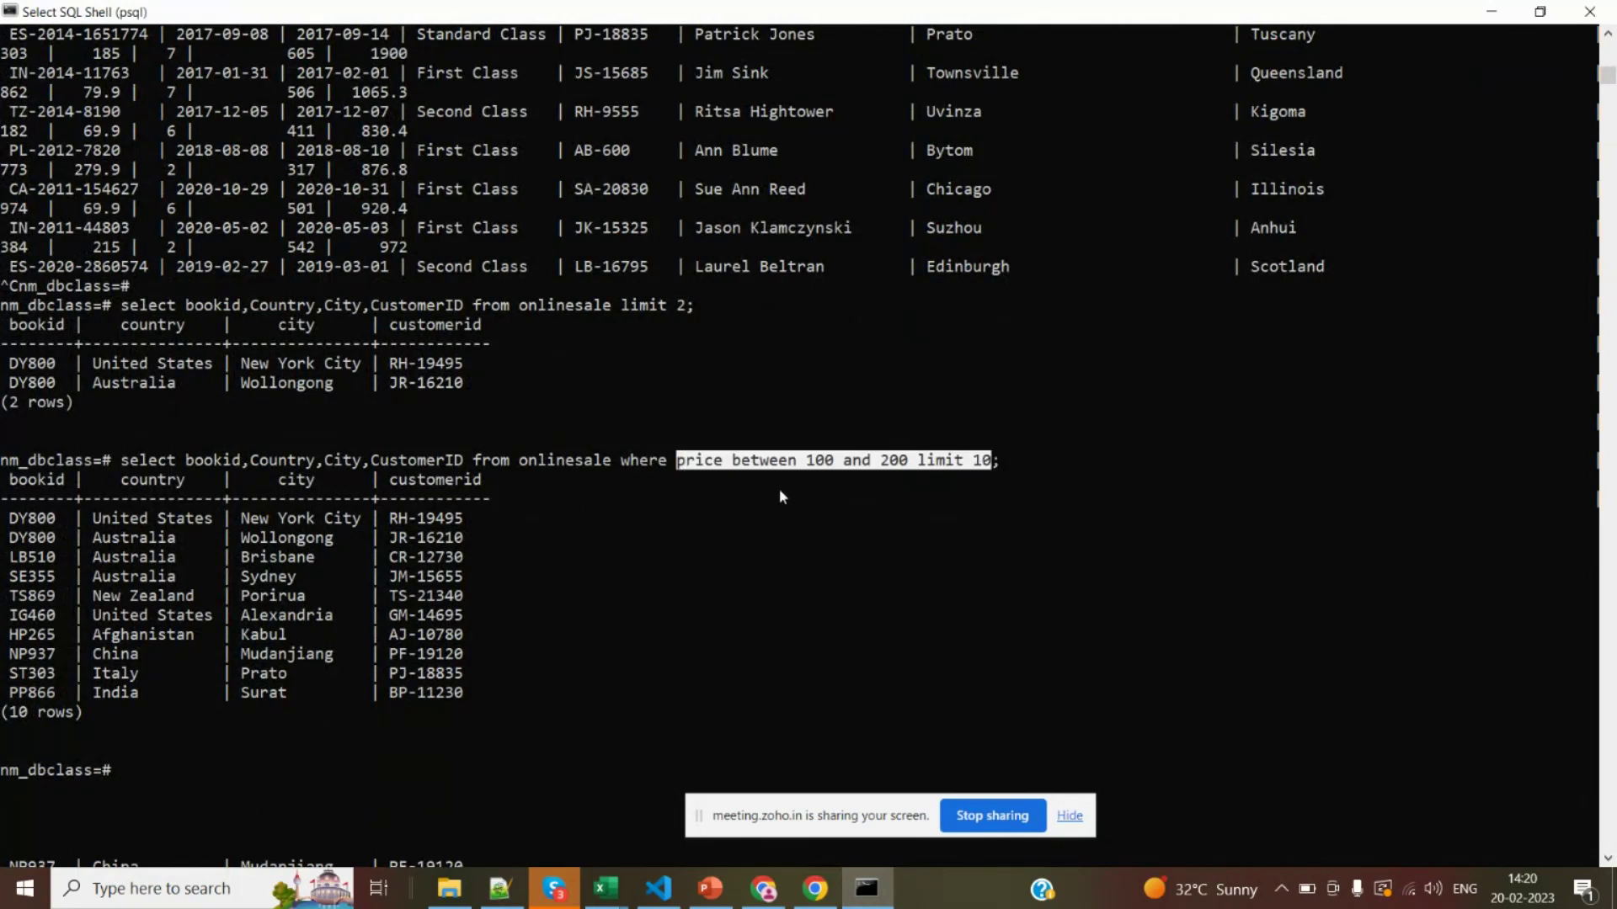
left_click(512, 534)
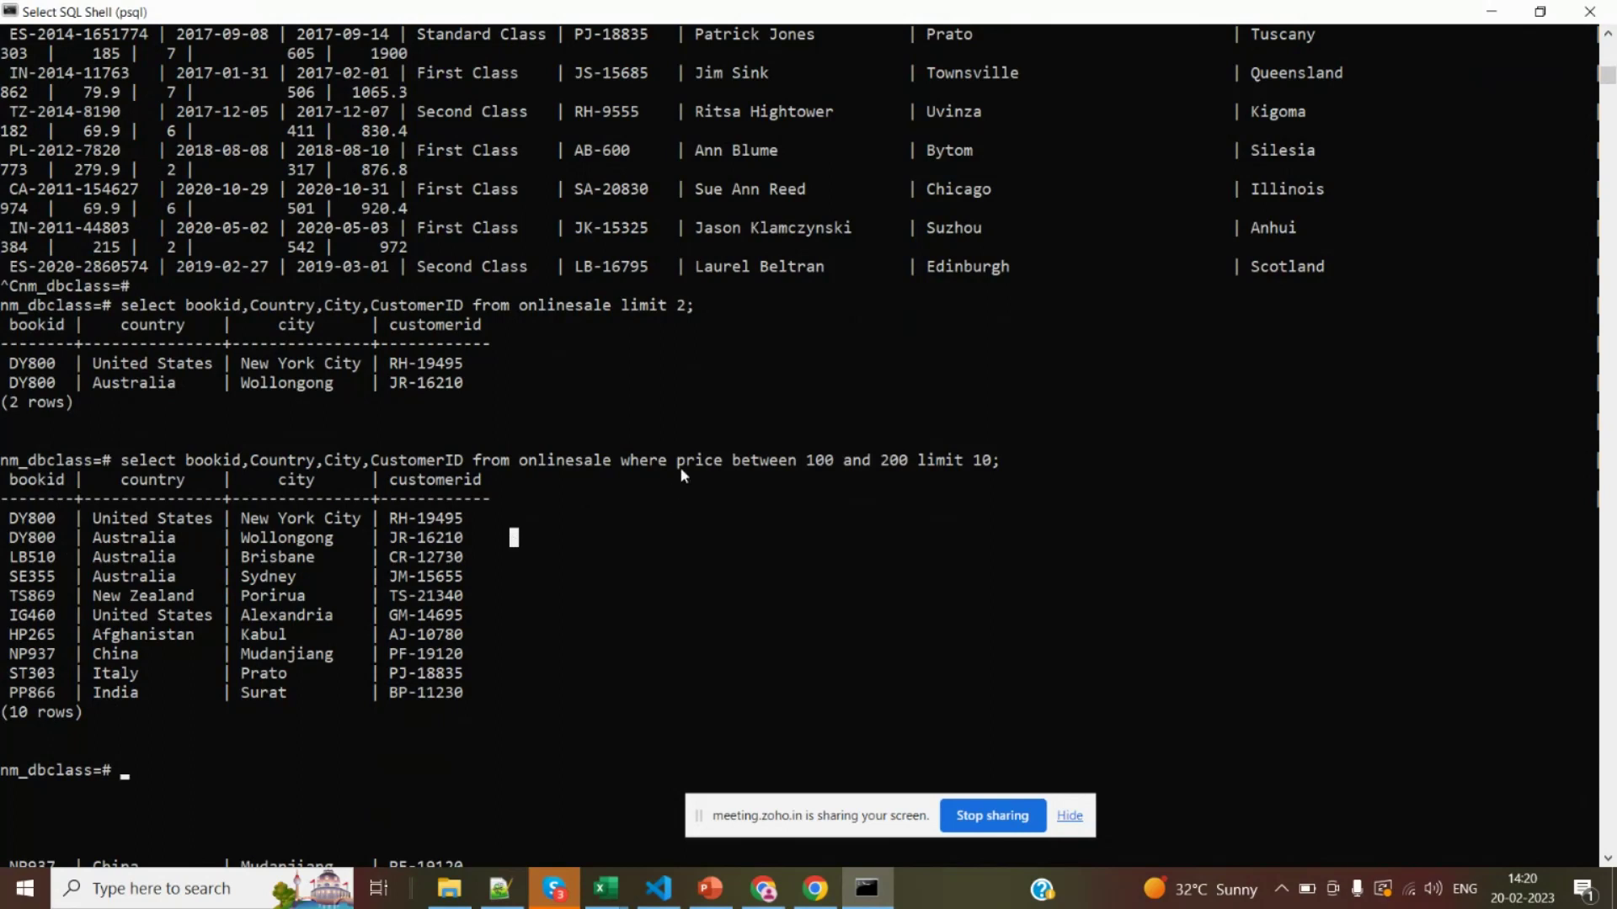
left_click_drag(680, 466, 922, 469)
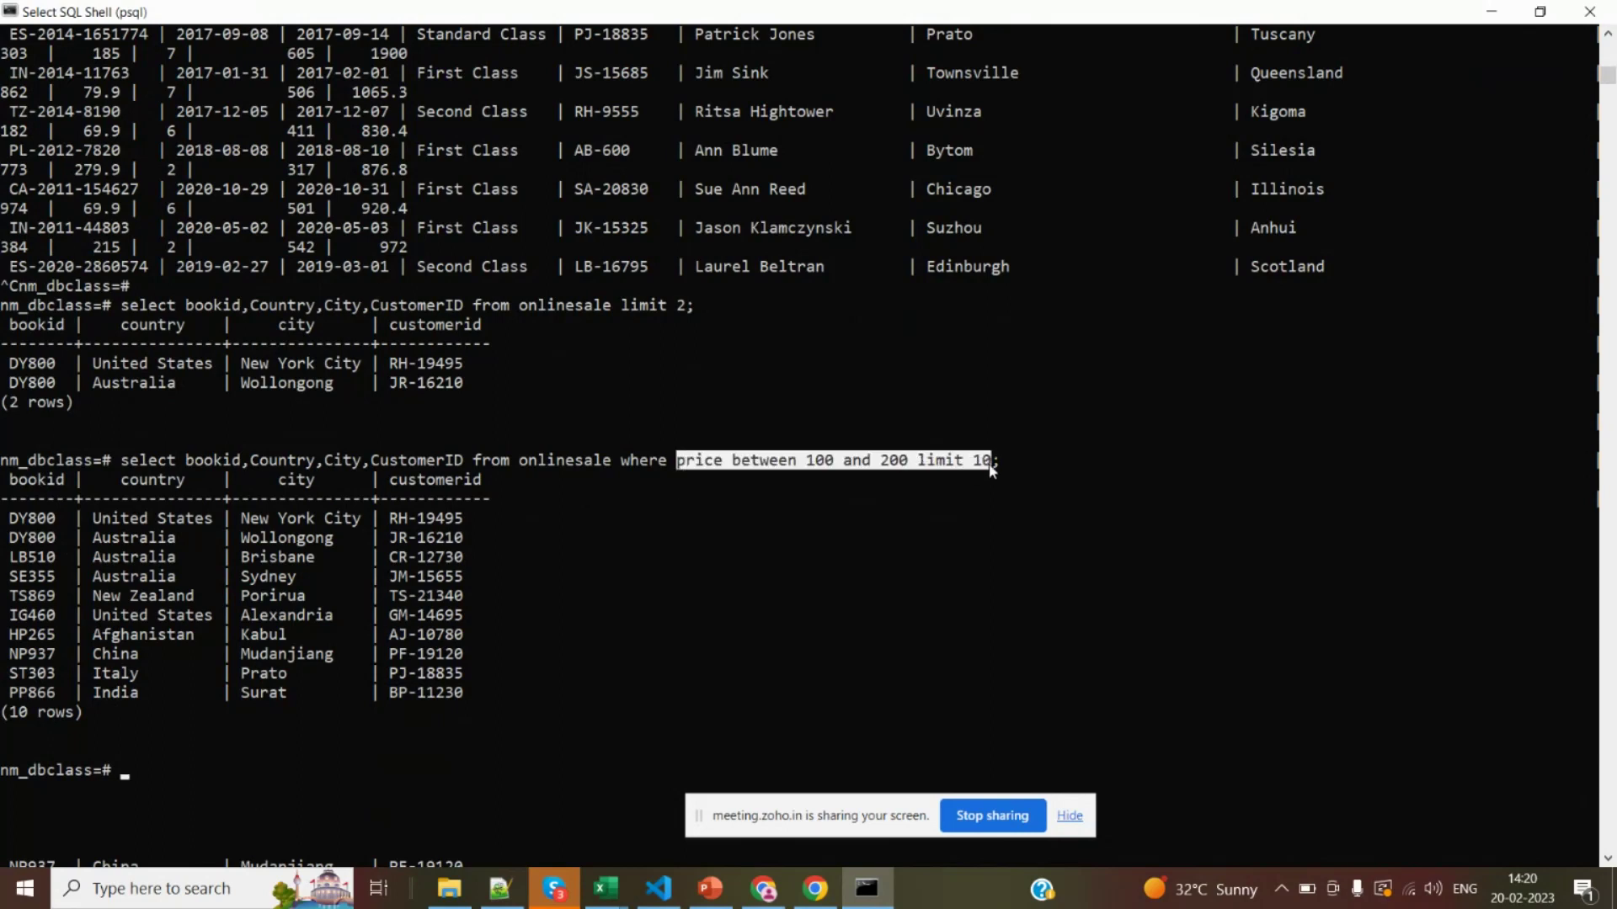
left_click(916, 464)
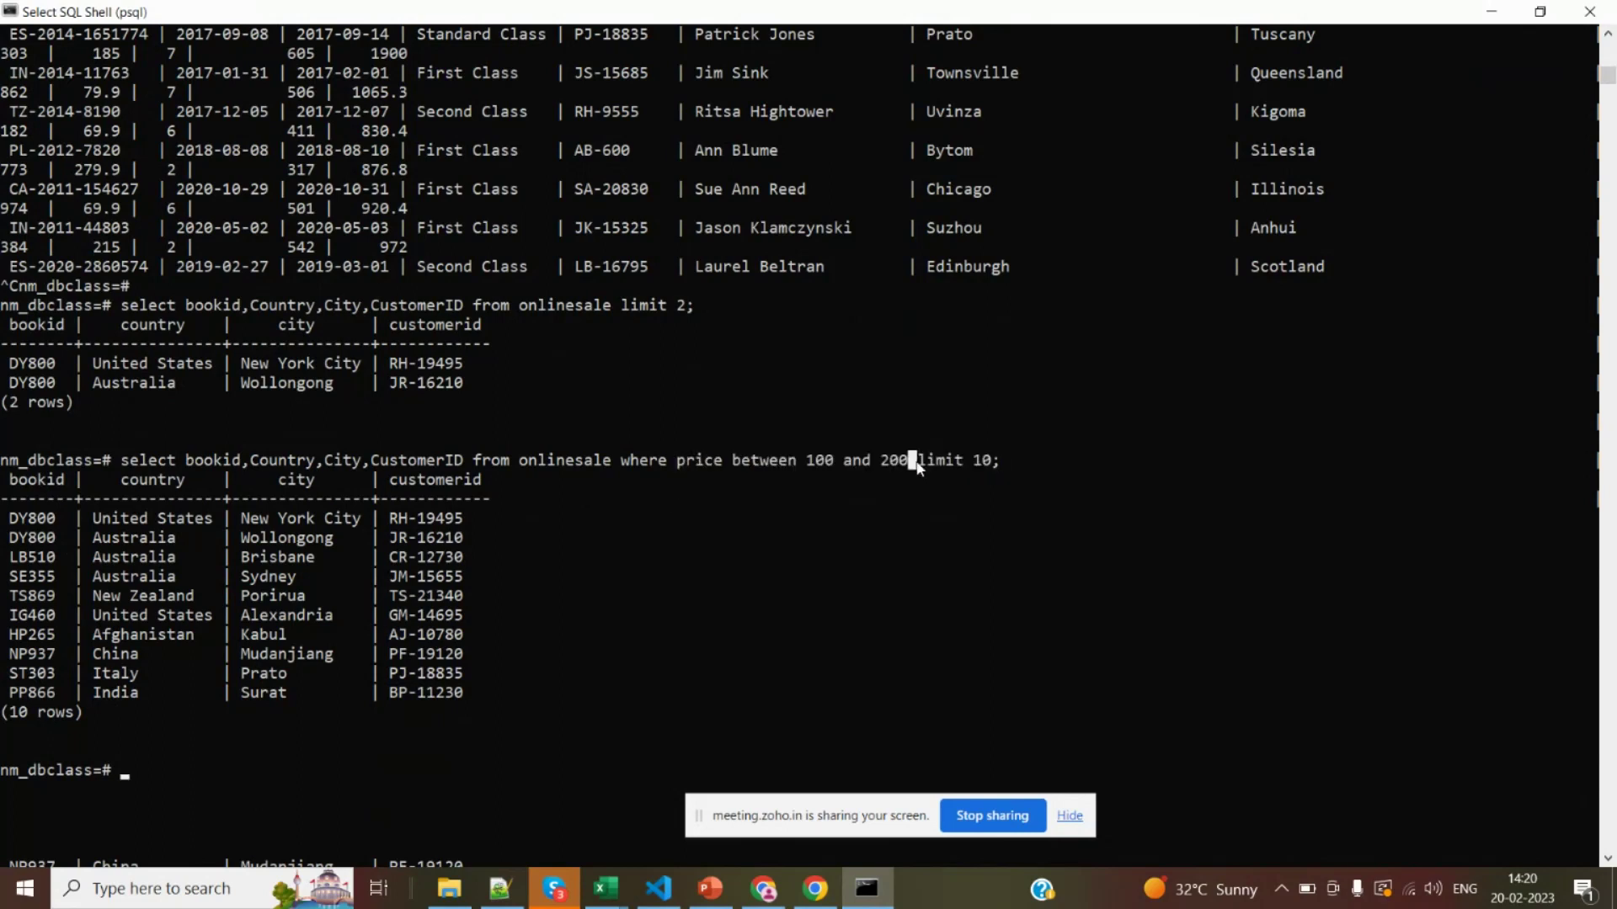
left_click_drag(917, 465, 992, 465)
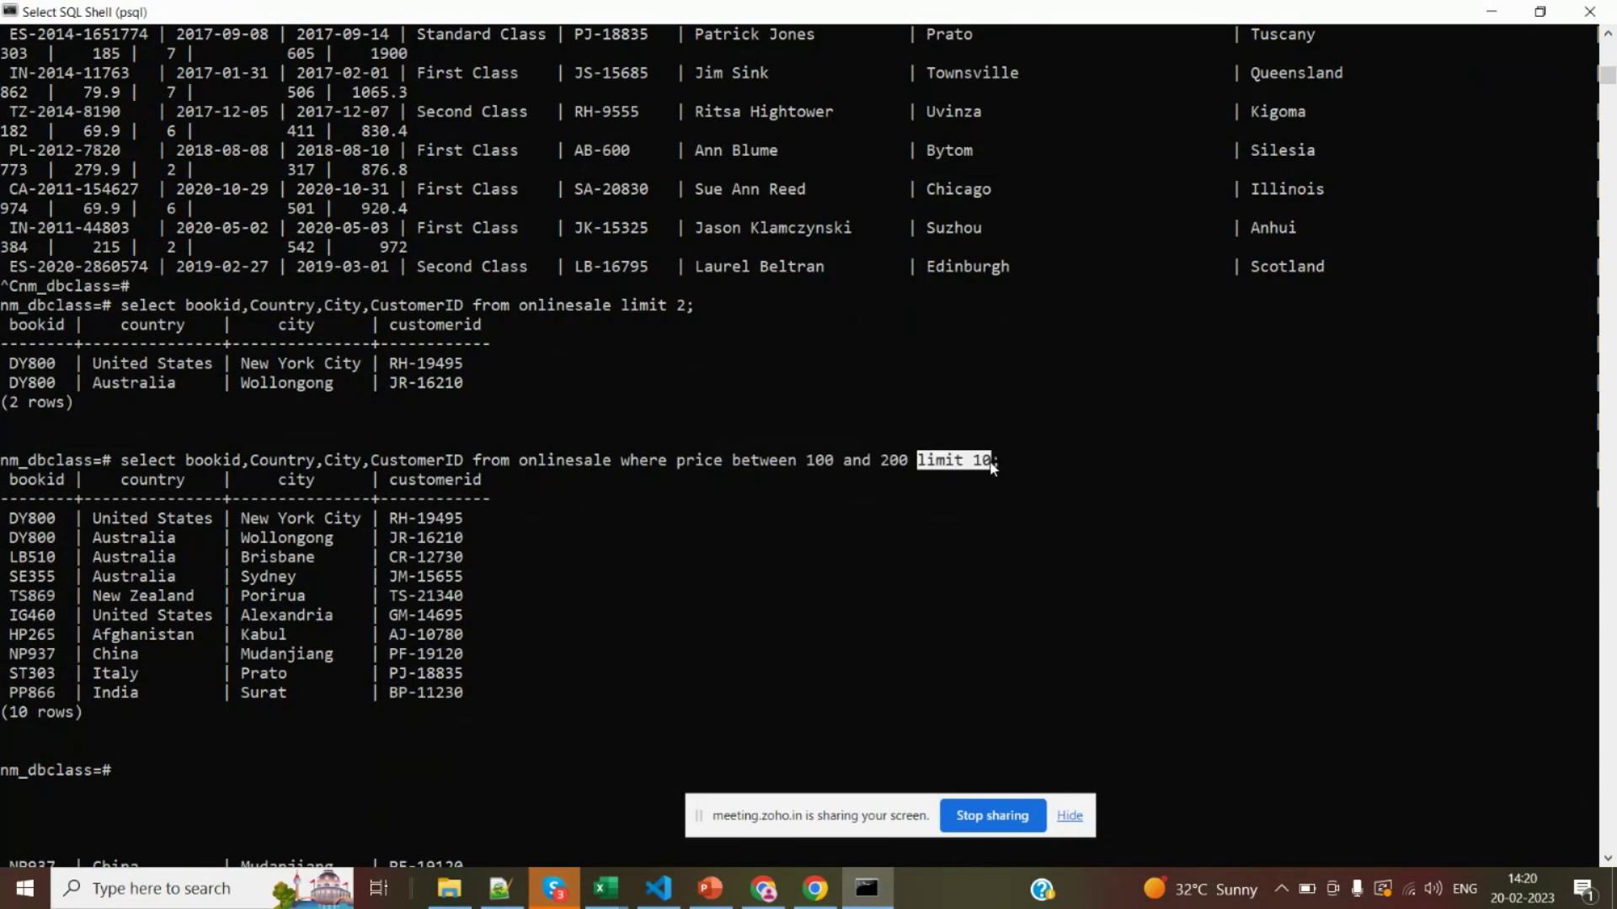
Review the BETWEEN entry on the PowerPoint operators slide and check the meeting's Q&A before returning to psql
key("alt+Tab")
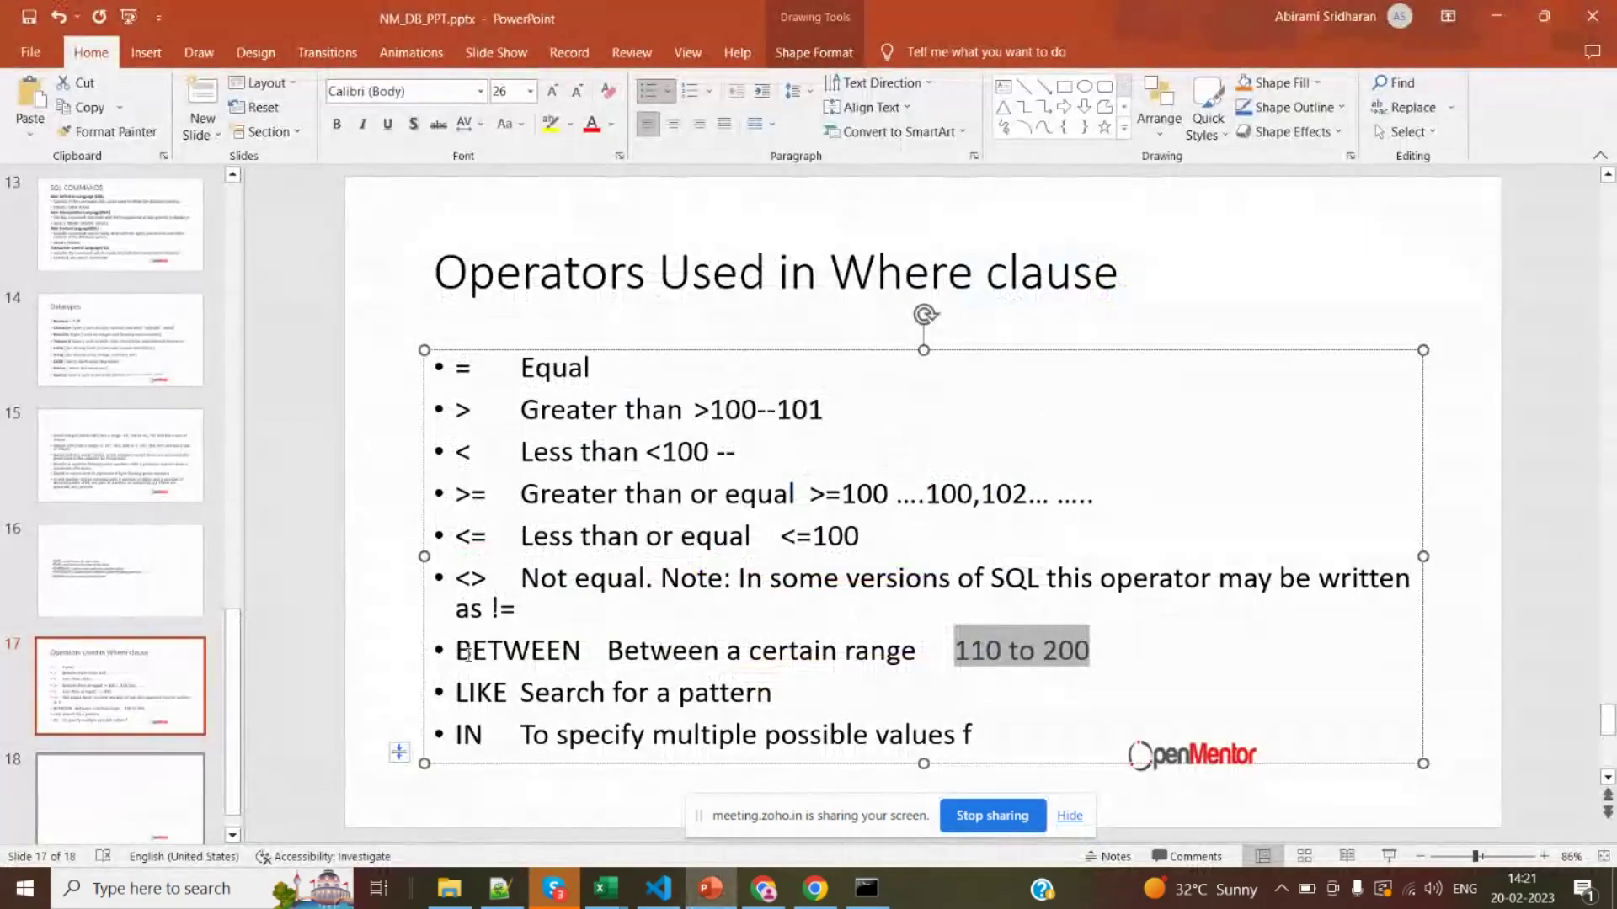
double_click(467, 657)
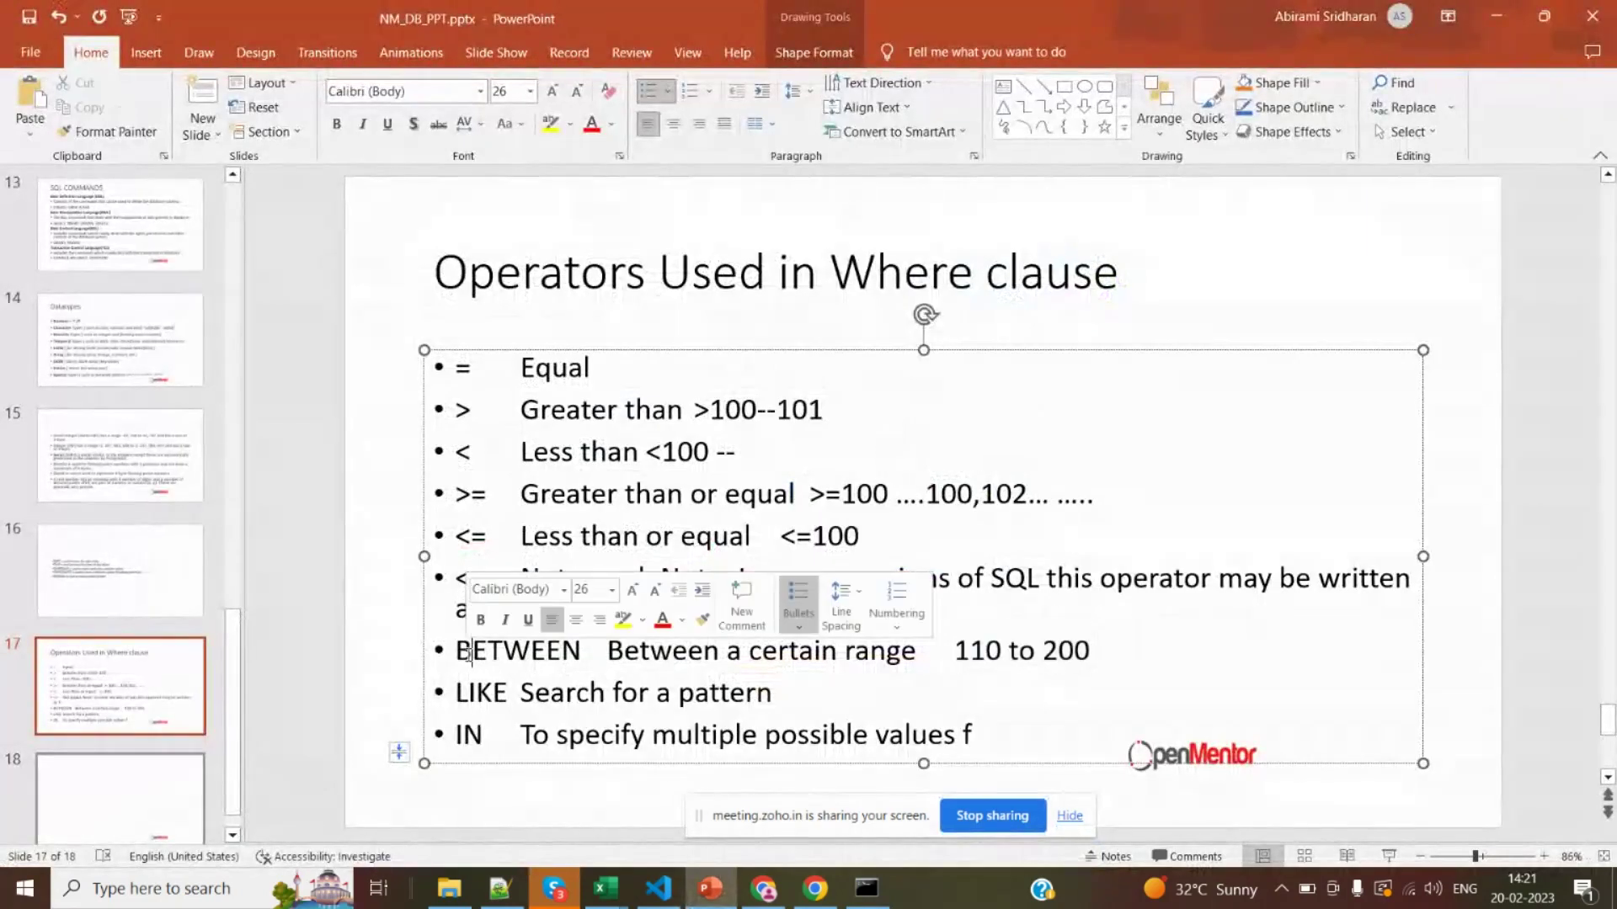
left_click(533, 663)
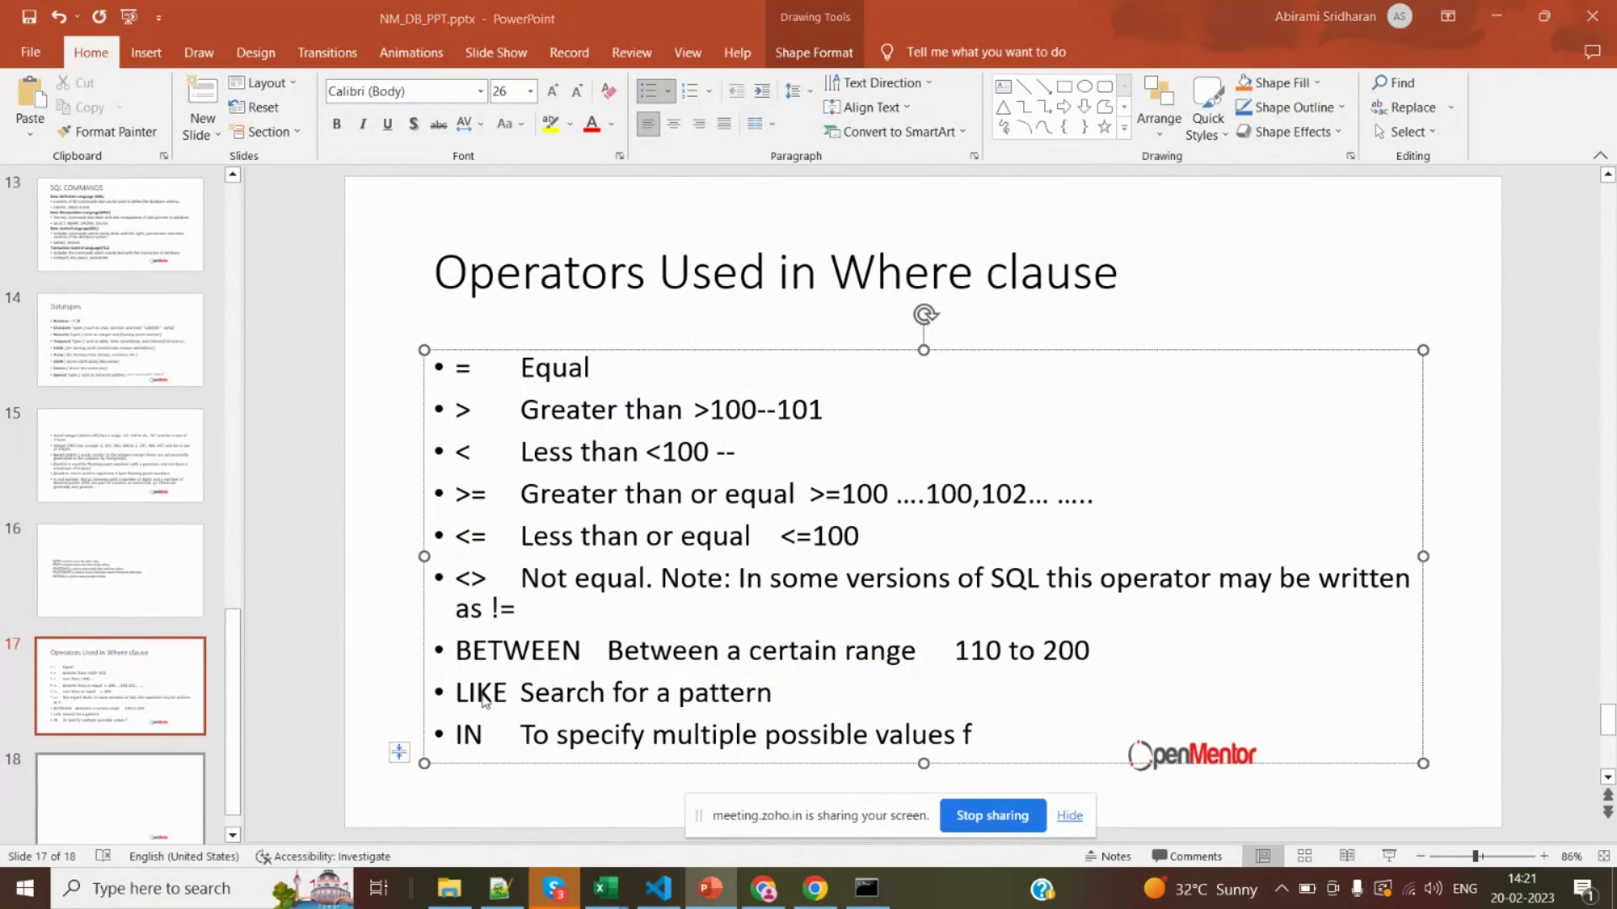
key("alt+Tab")
key("alt+Tab")
key("alt+Tab")
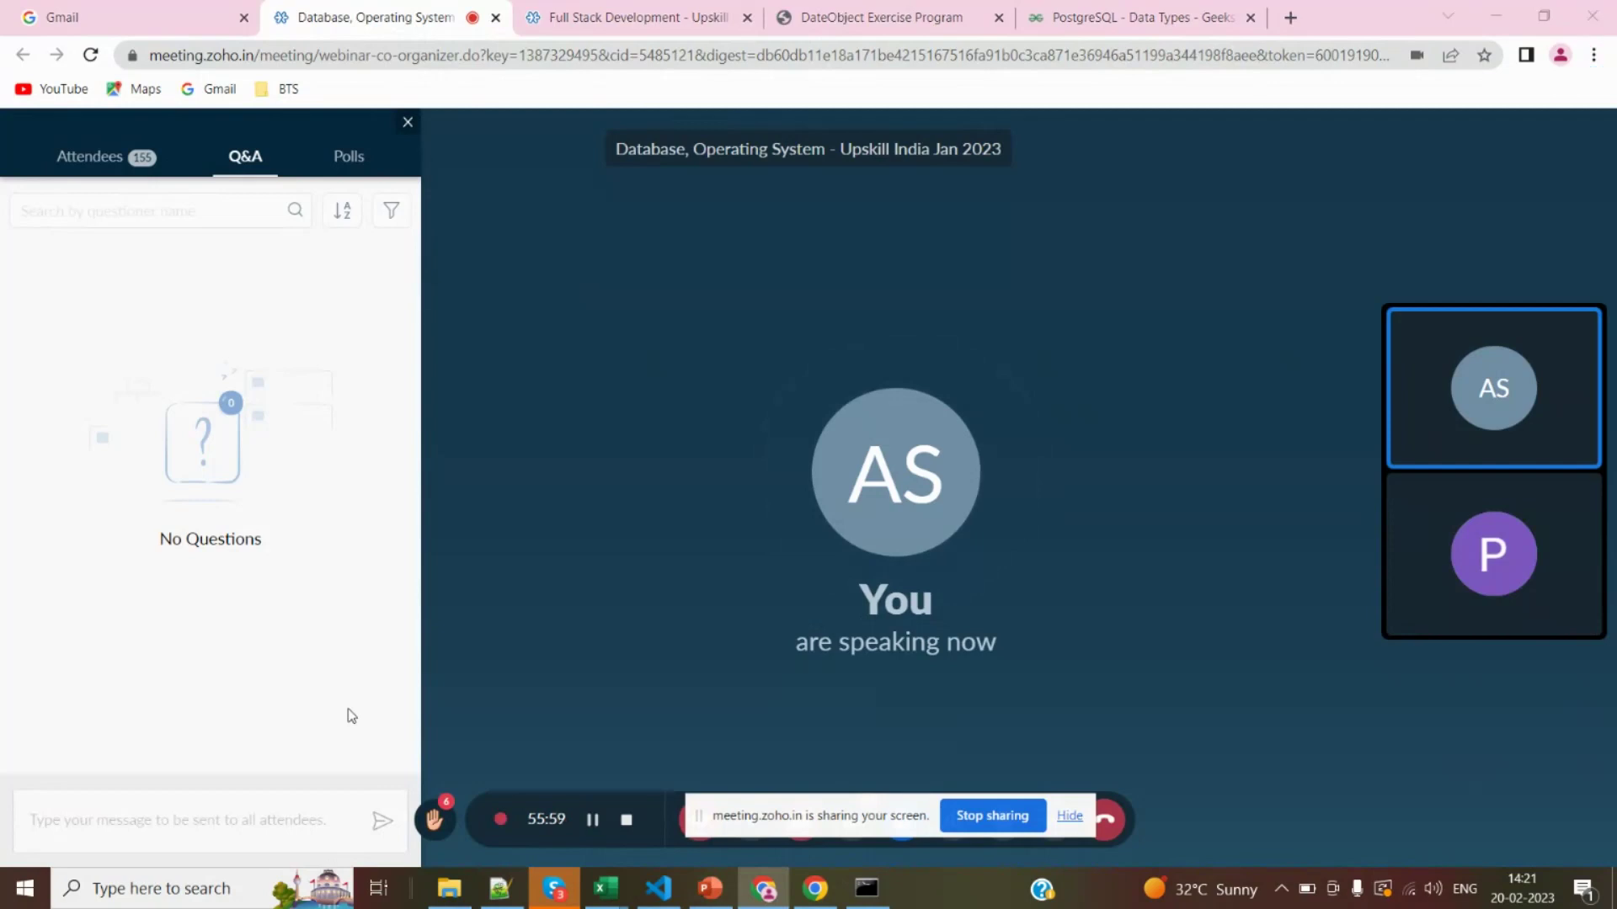
key("alt+Tab")
key("alt+Tab")
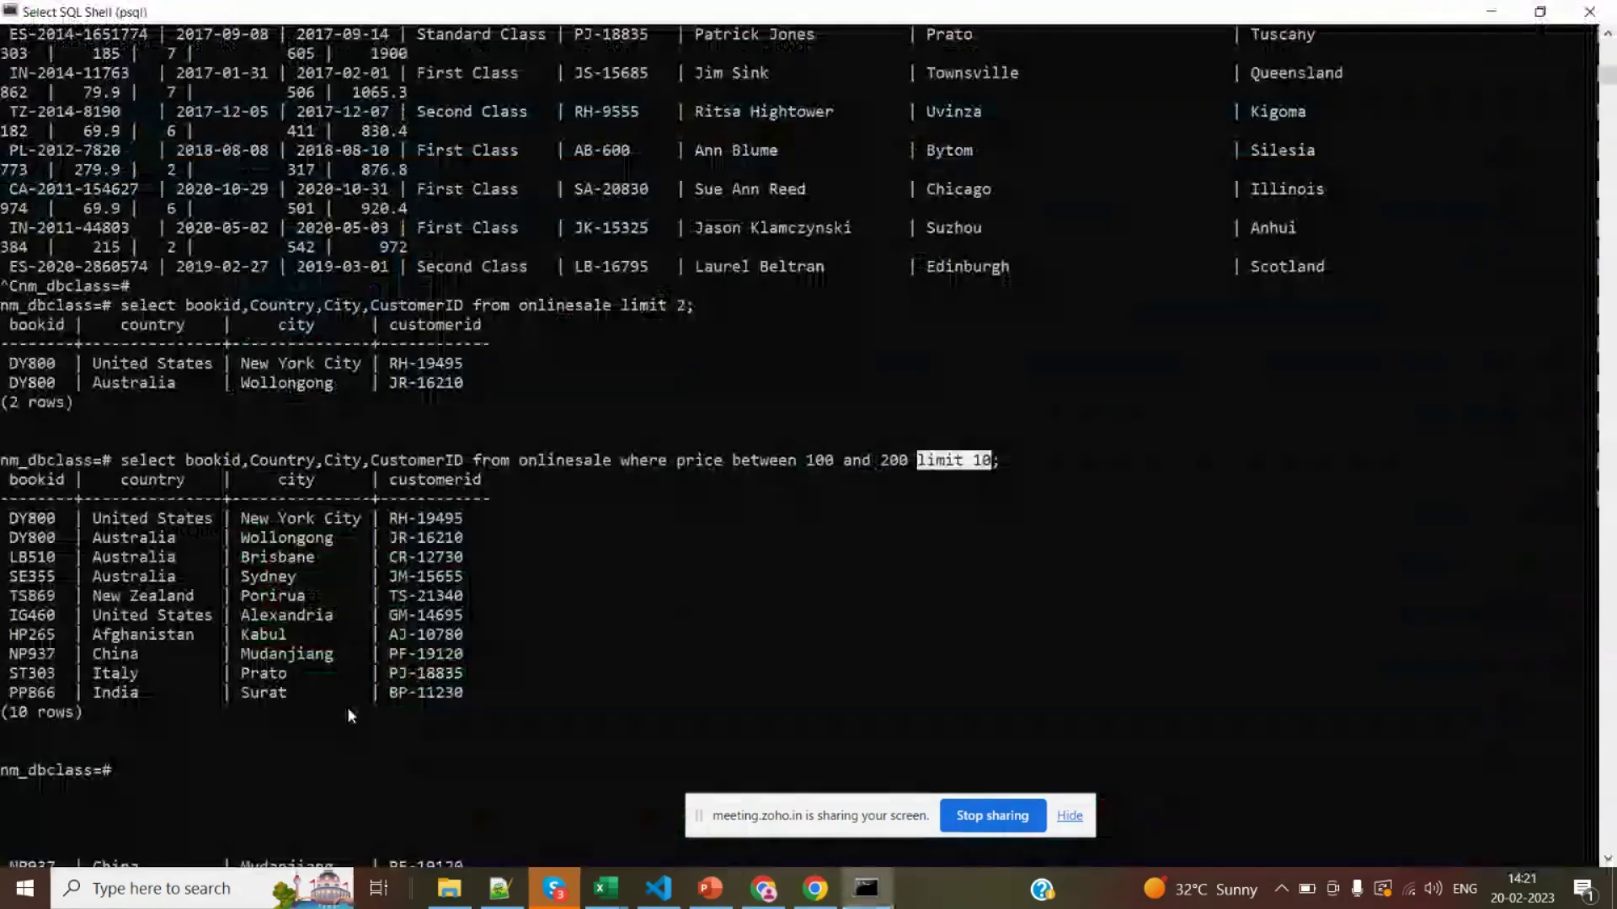
Recall the price between 100 and 200 query at the psql prompt and check the meeting window
key("Up")
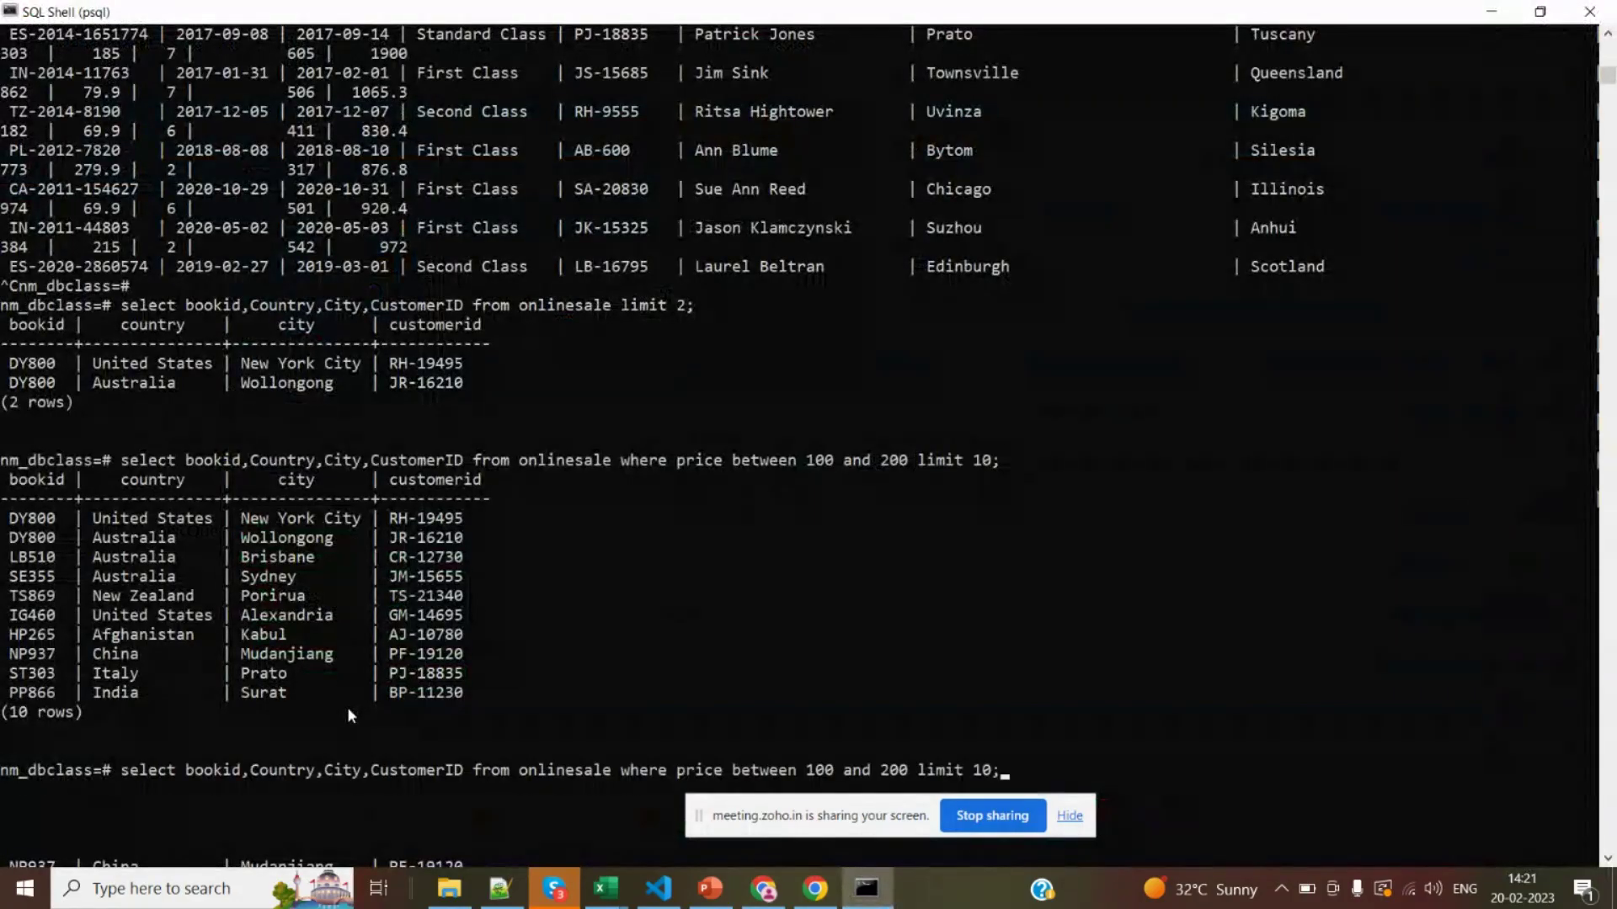
key("alt+Tab")
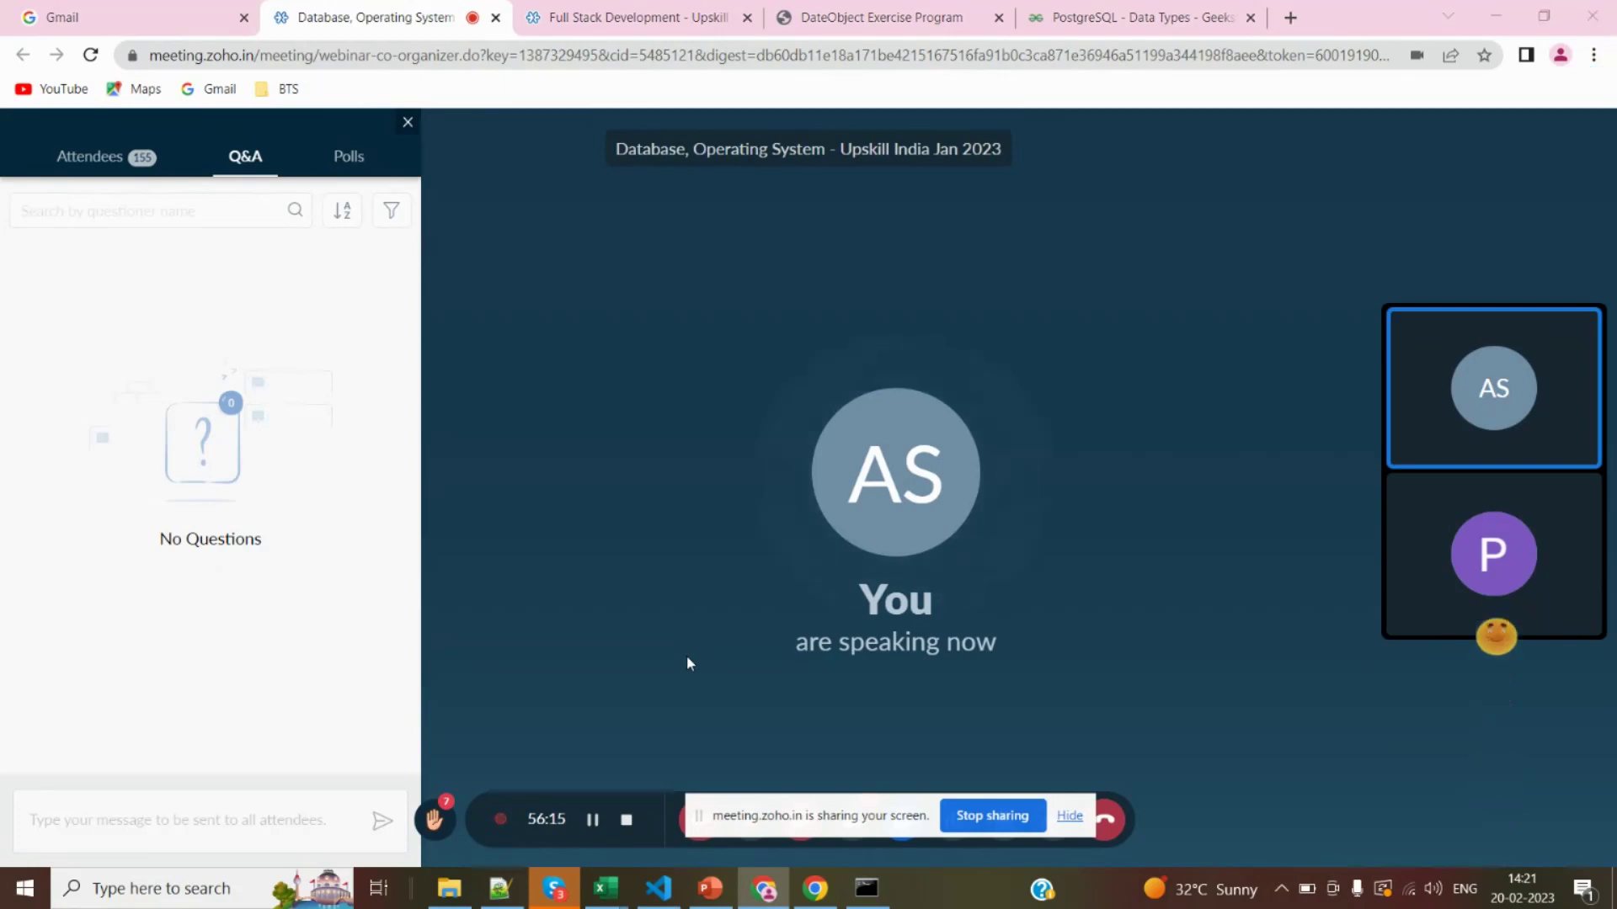
key("alt+Tab")
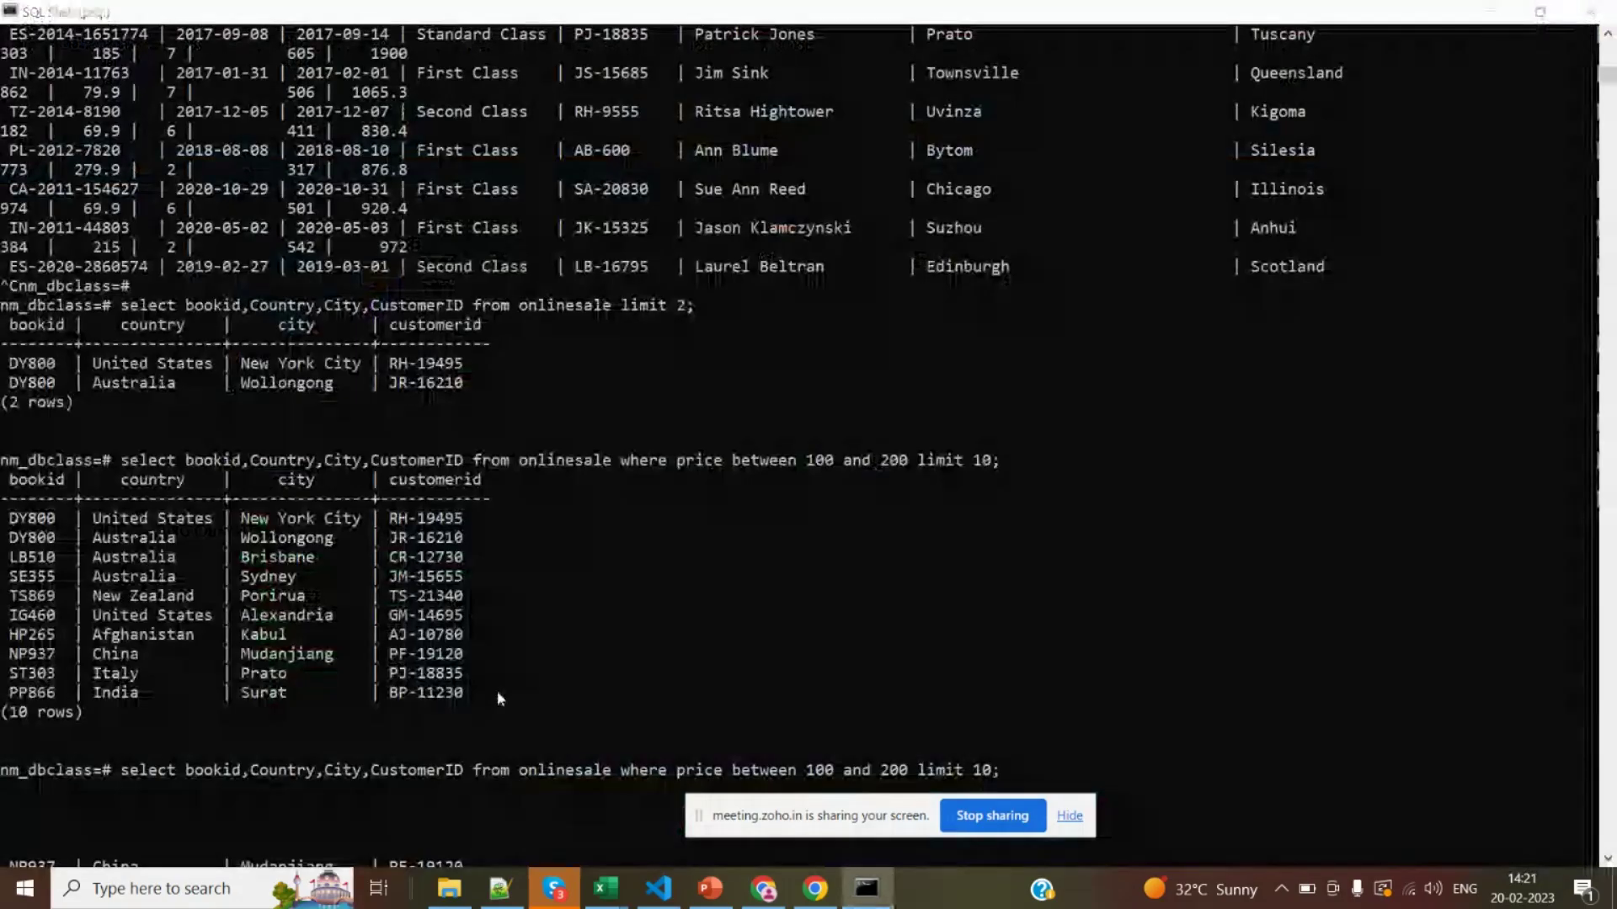
Copy the ShipDate header from onlinesale1.csv and put it in place of price in the recalled query's where condition
key("alt+Tab")
key("alt+Tab")
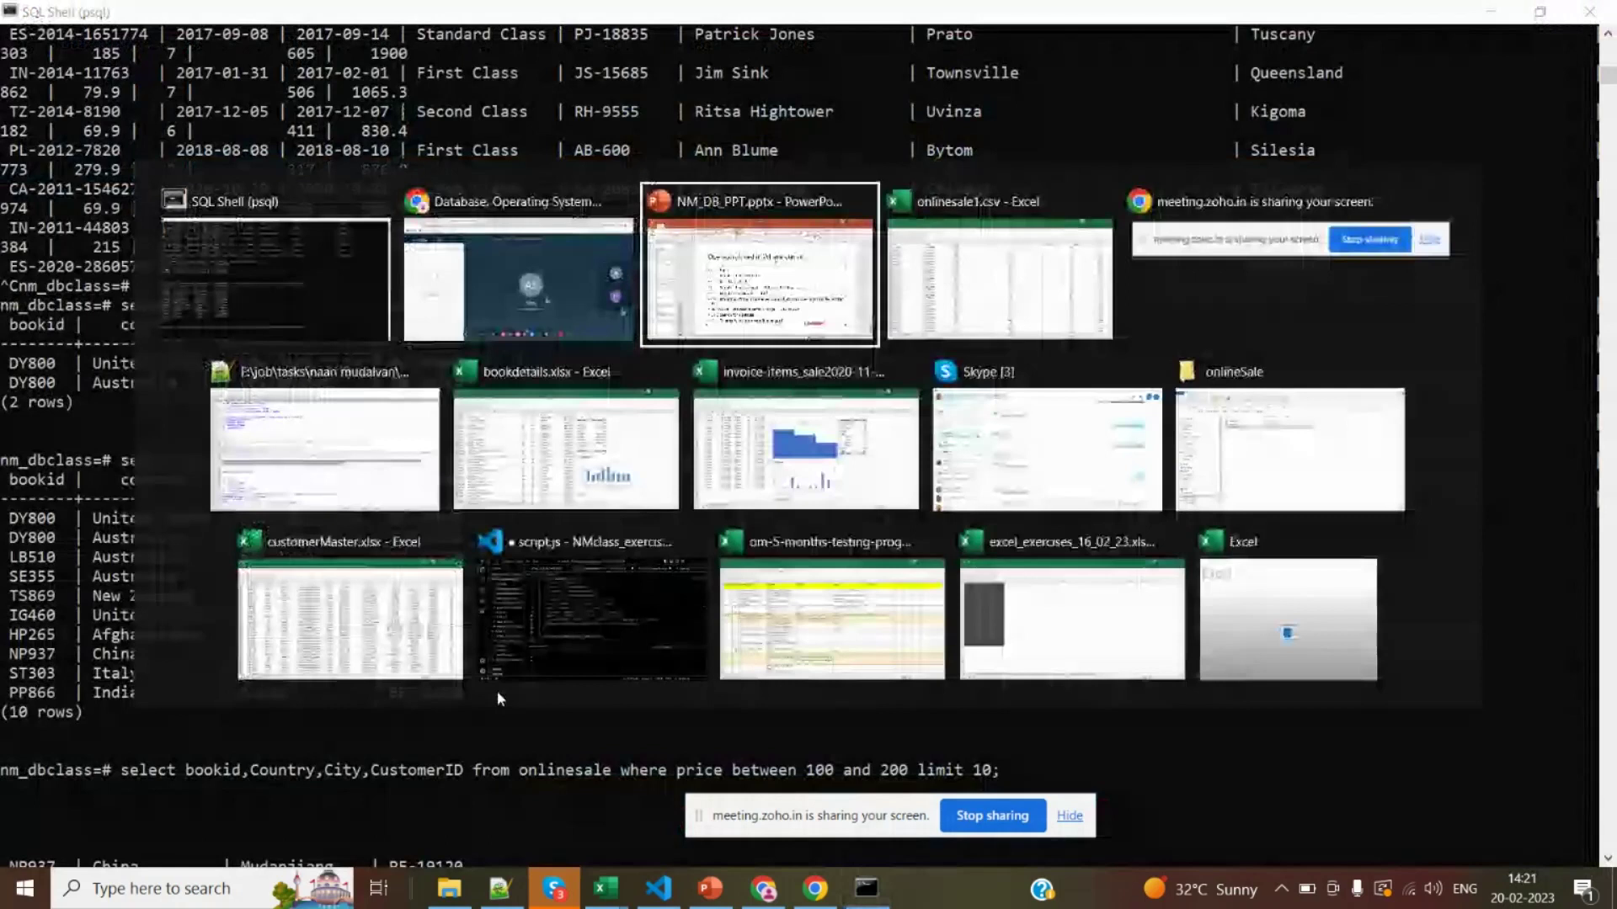
key("alt+Tab")
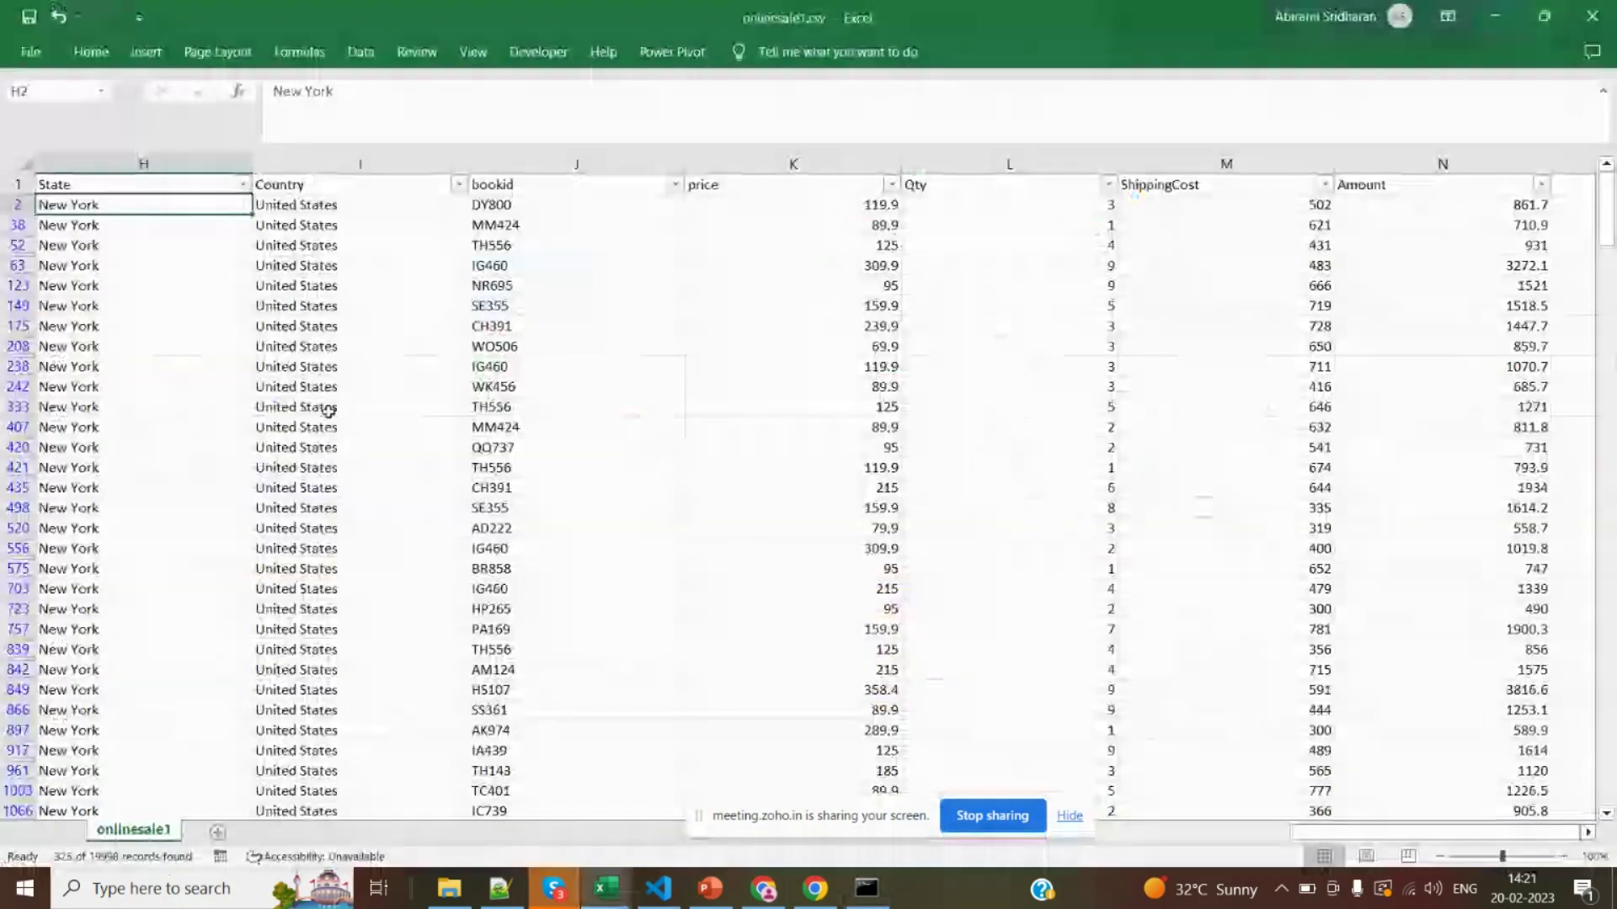
key("Home")
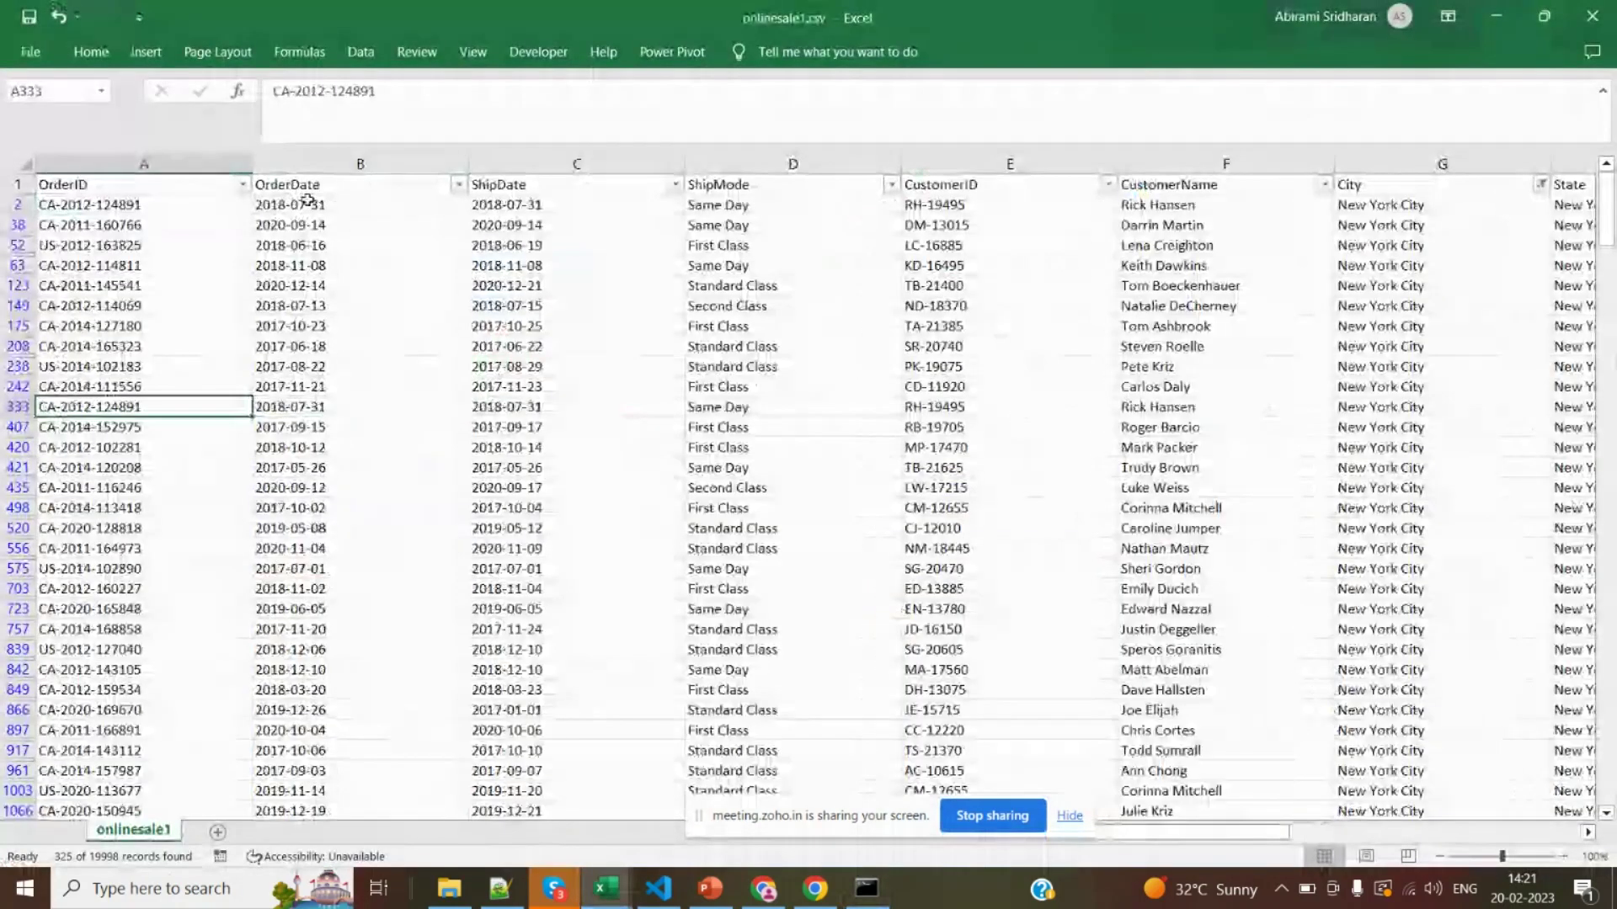
left_click(513, 204)
key("Up")
key("F2")
key("shift+Home")
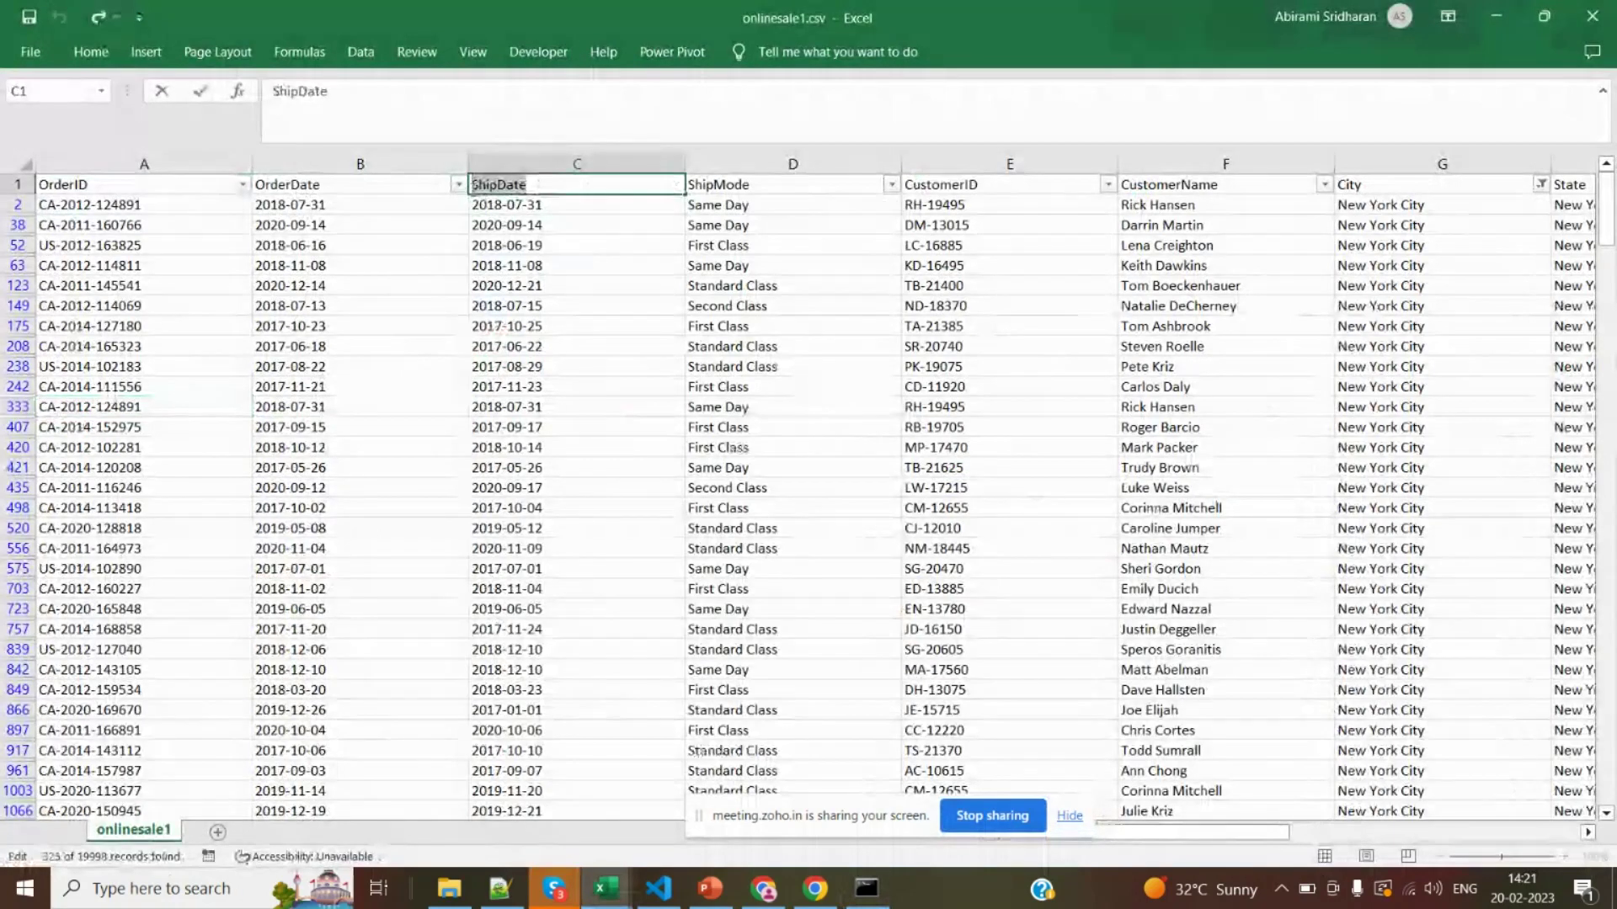
key("alt+Tab")
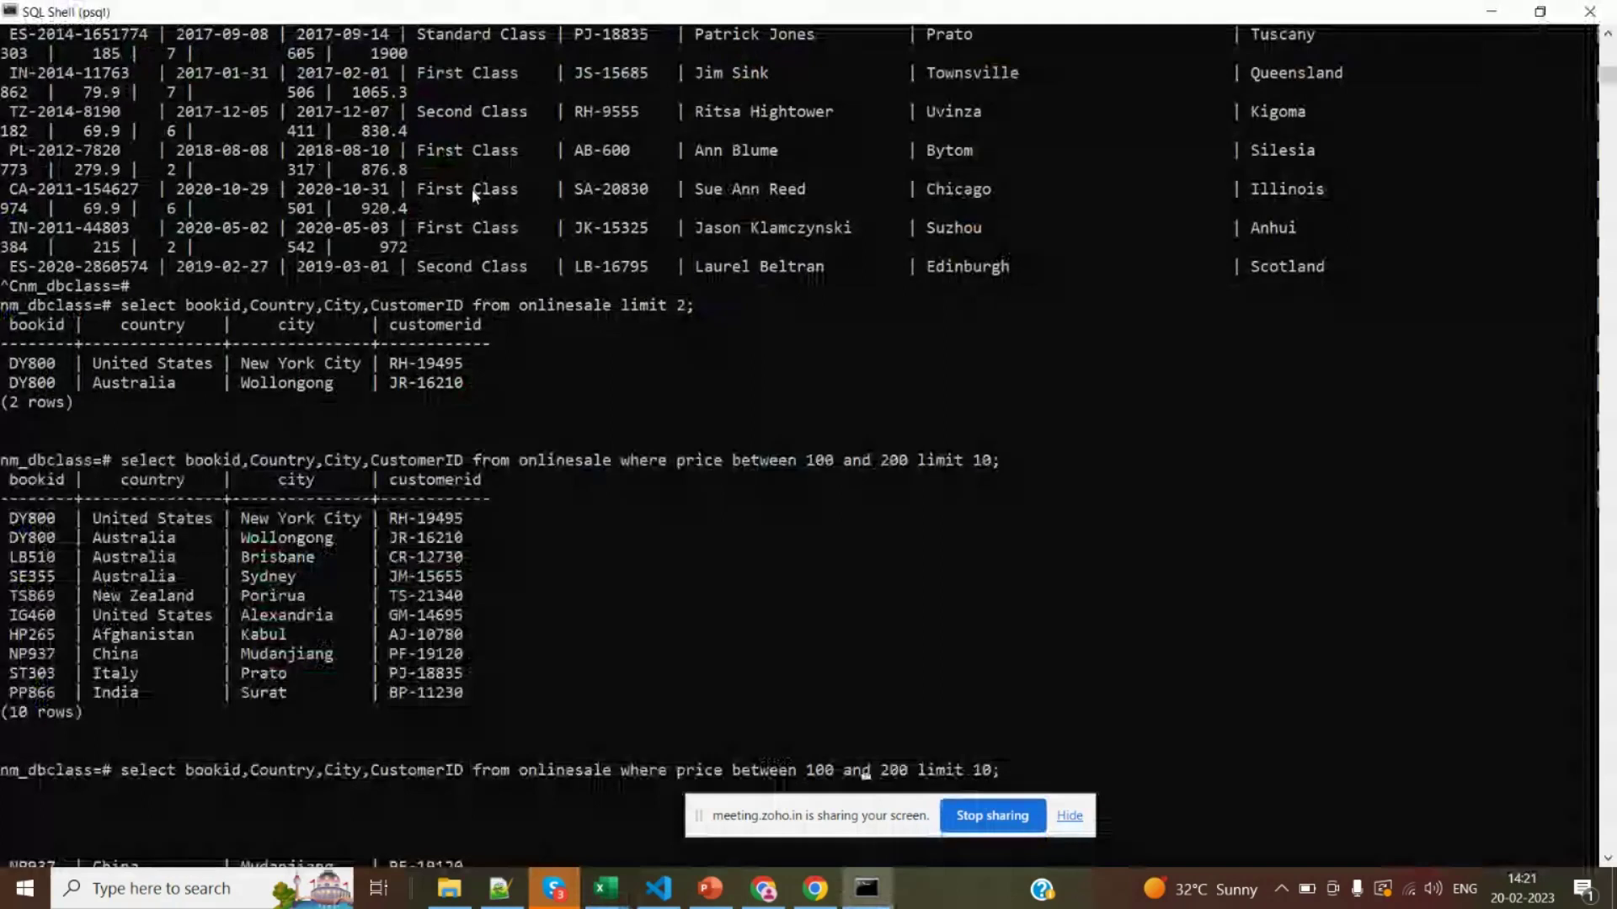
key("BackSpace")
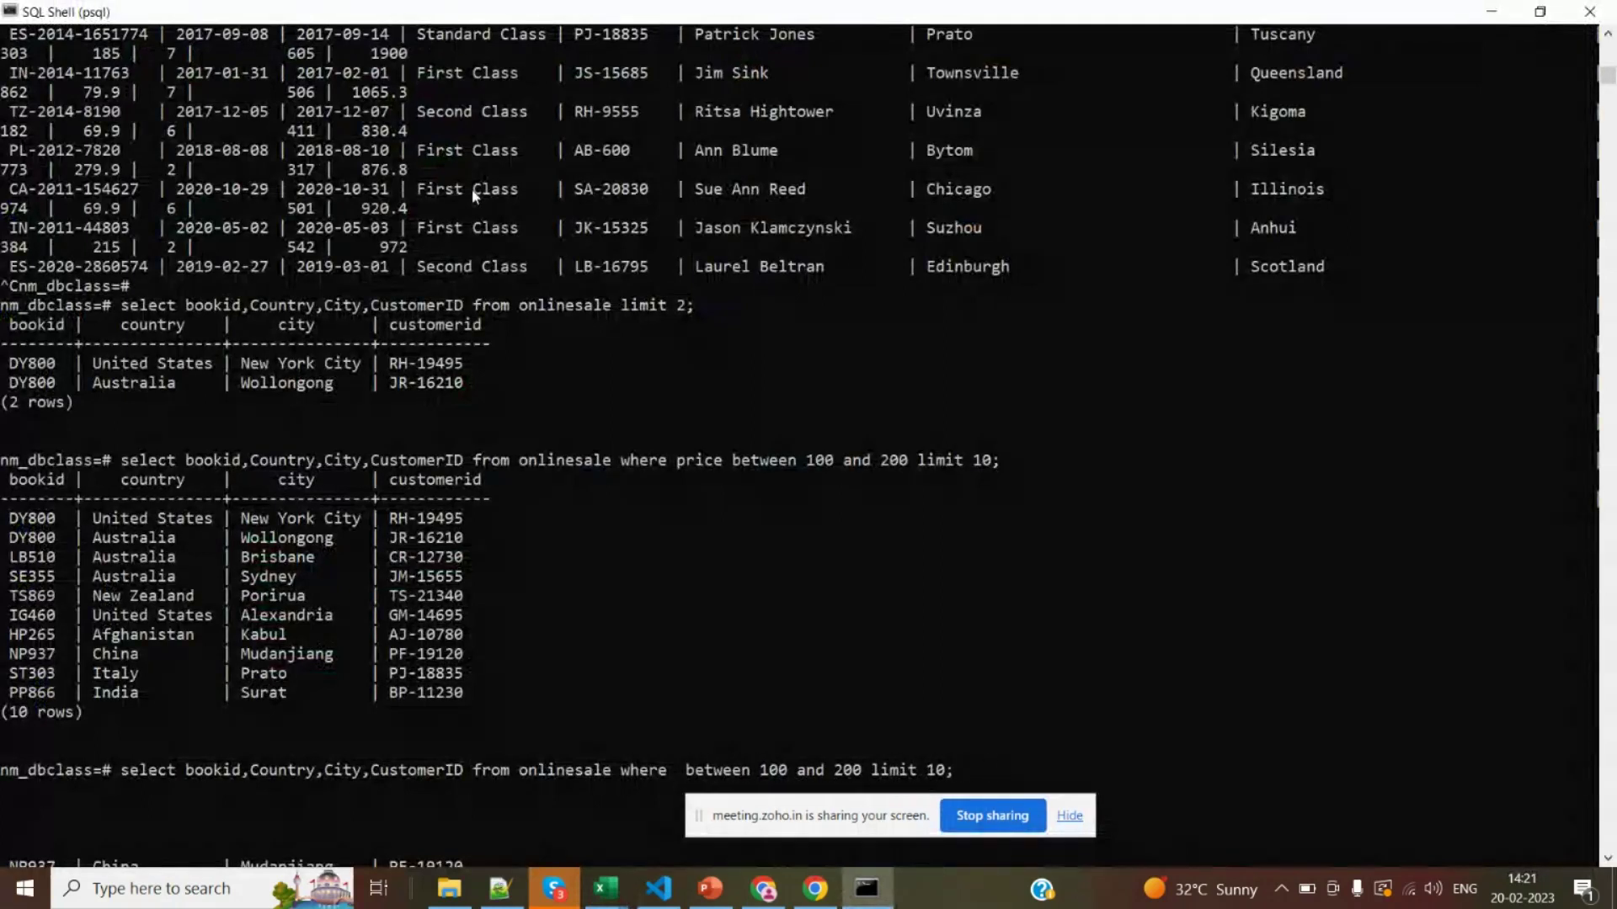
type("ShipDate")
Erase the lower bound 100 after between in the ShipDate condition
key("Right")
key("Right")
key("Right")
key("Right")
key("Right")
key("Right")
key("Right")
key("Right")
key("Right")
key("Right")
key("Right")
key("Right")
key("Right")
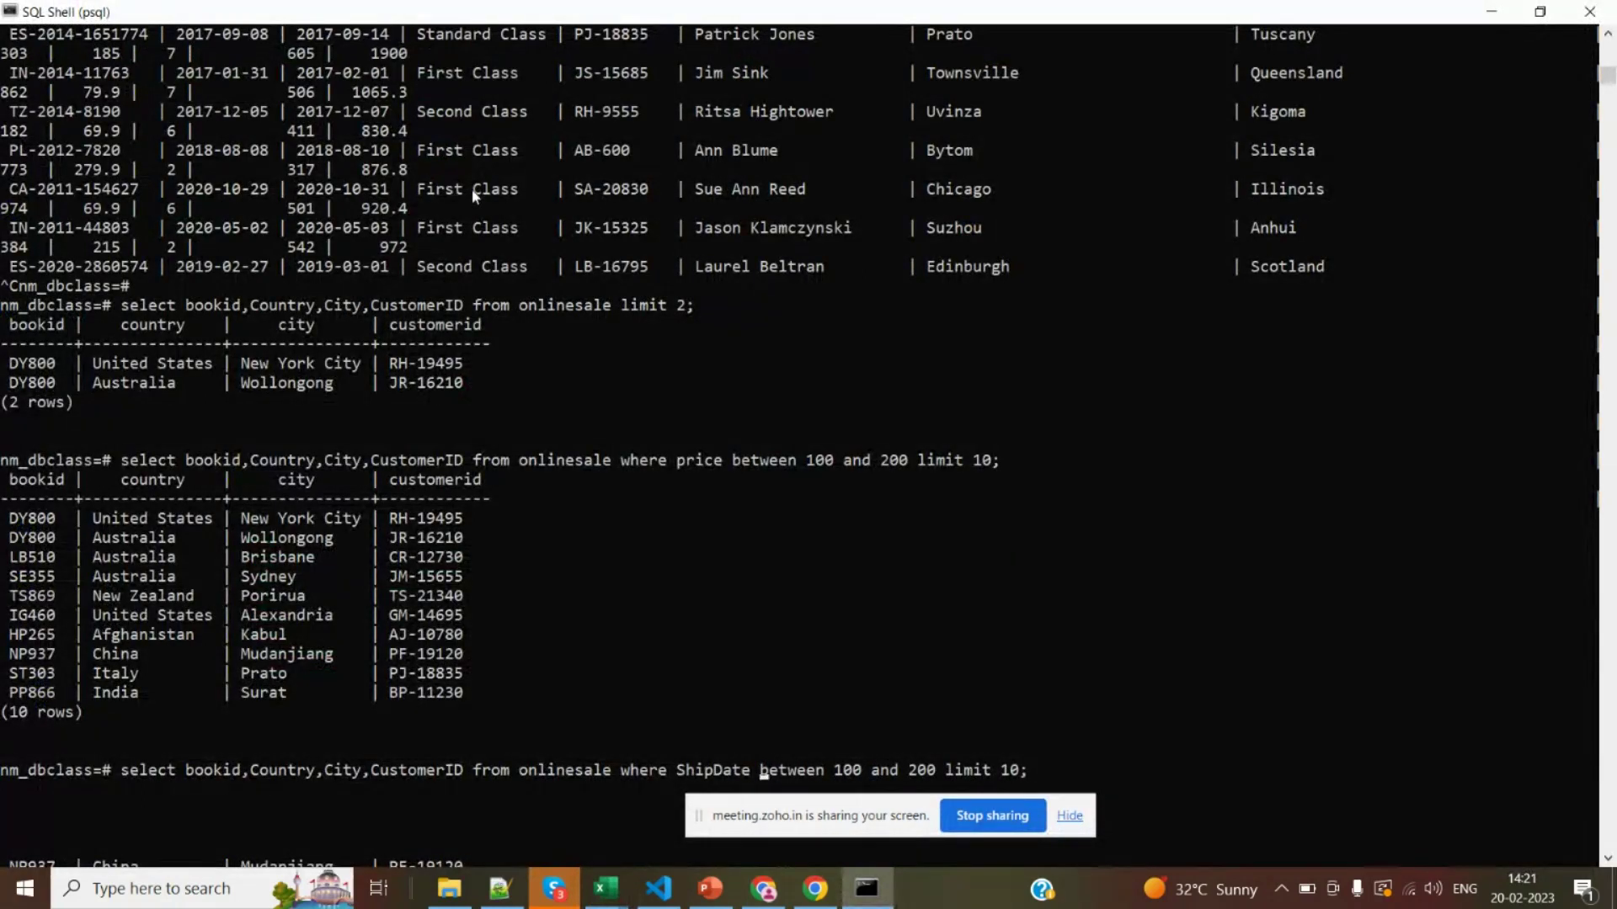
key("BackSpace")
key("BackSpace")
key("BackSpace")
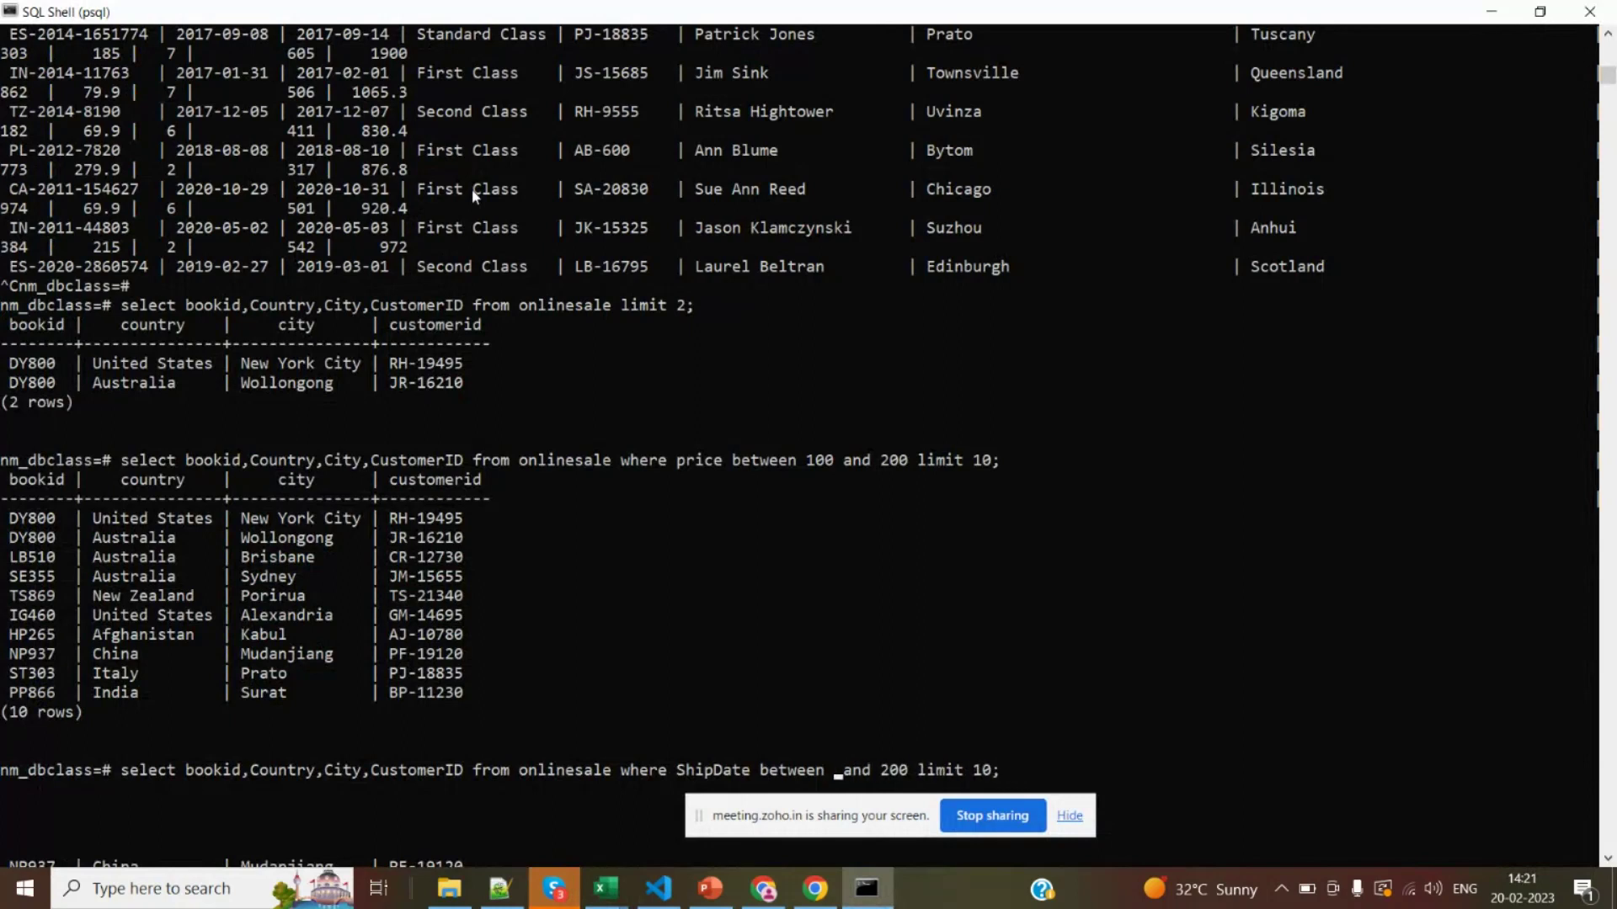
Copy the first ShipDate value, 31-07-2018, from onlinesale1.csv and return to the query in psql
key("alt+Tab")
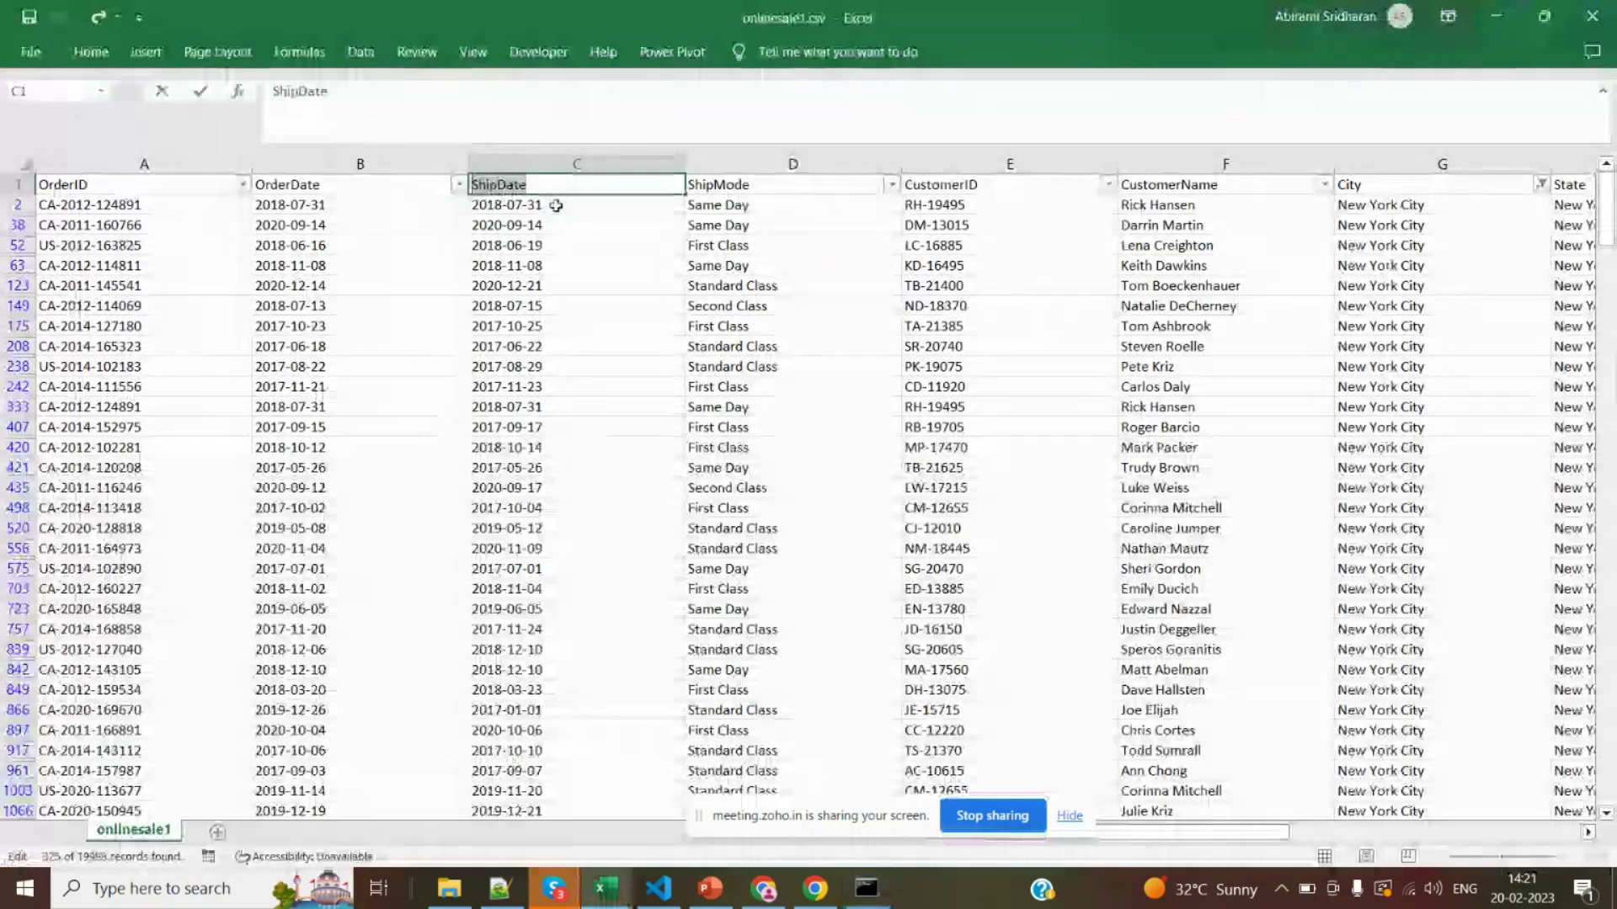
left_click(548, 205)
double_click(548, 204)
left_click_drag(549, 205, 470, 207)
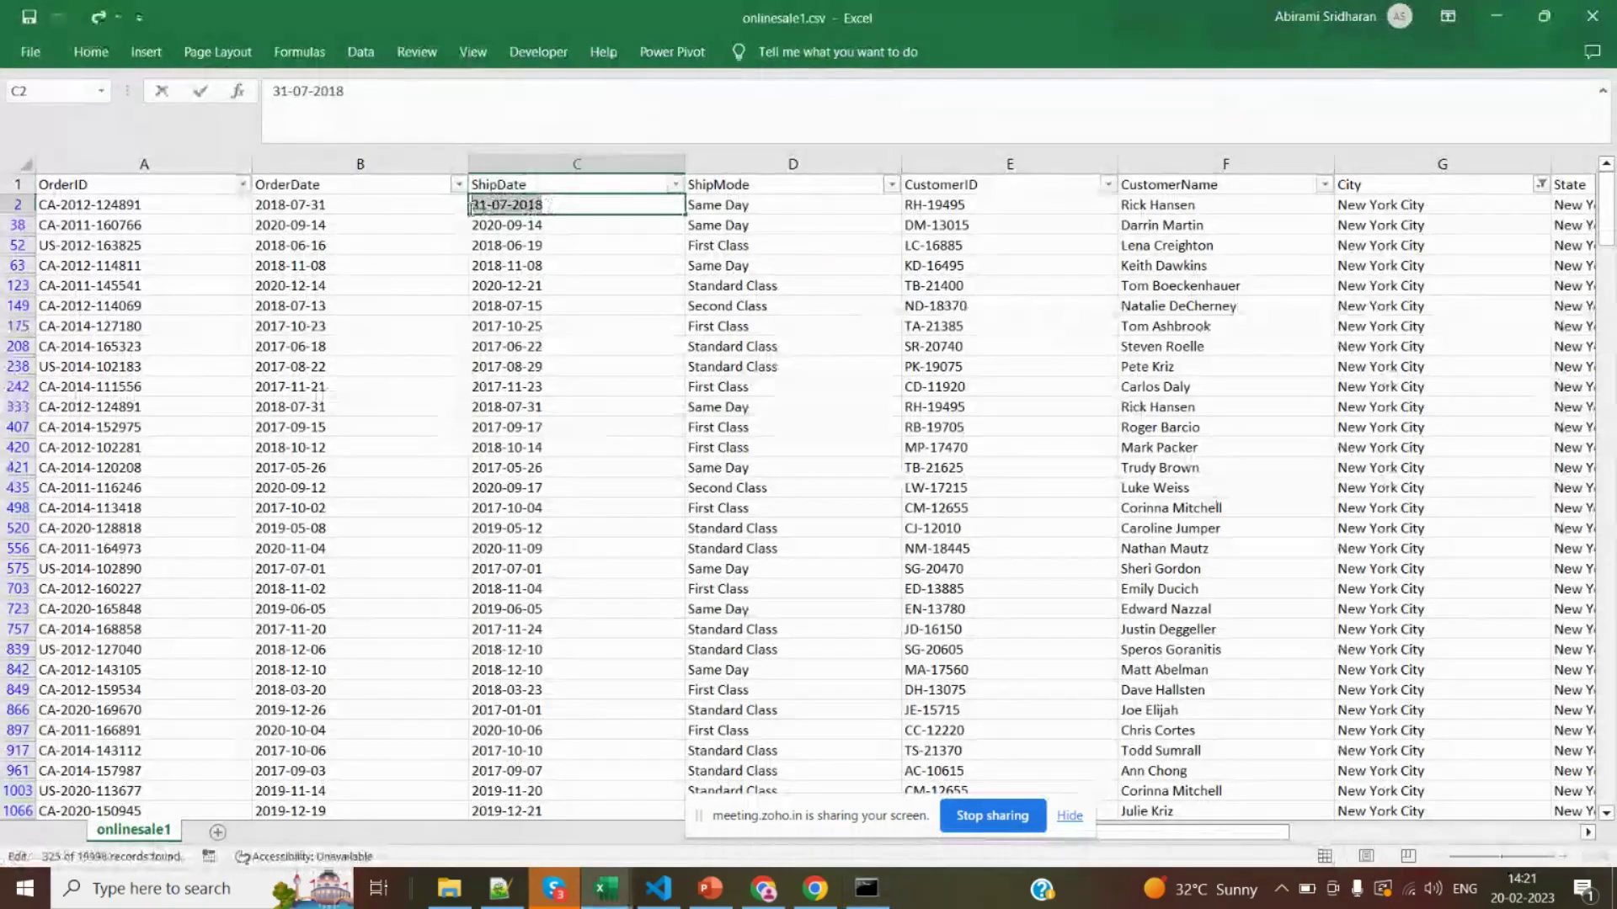
key("alt+Tab")
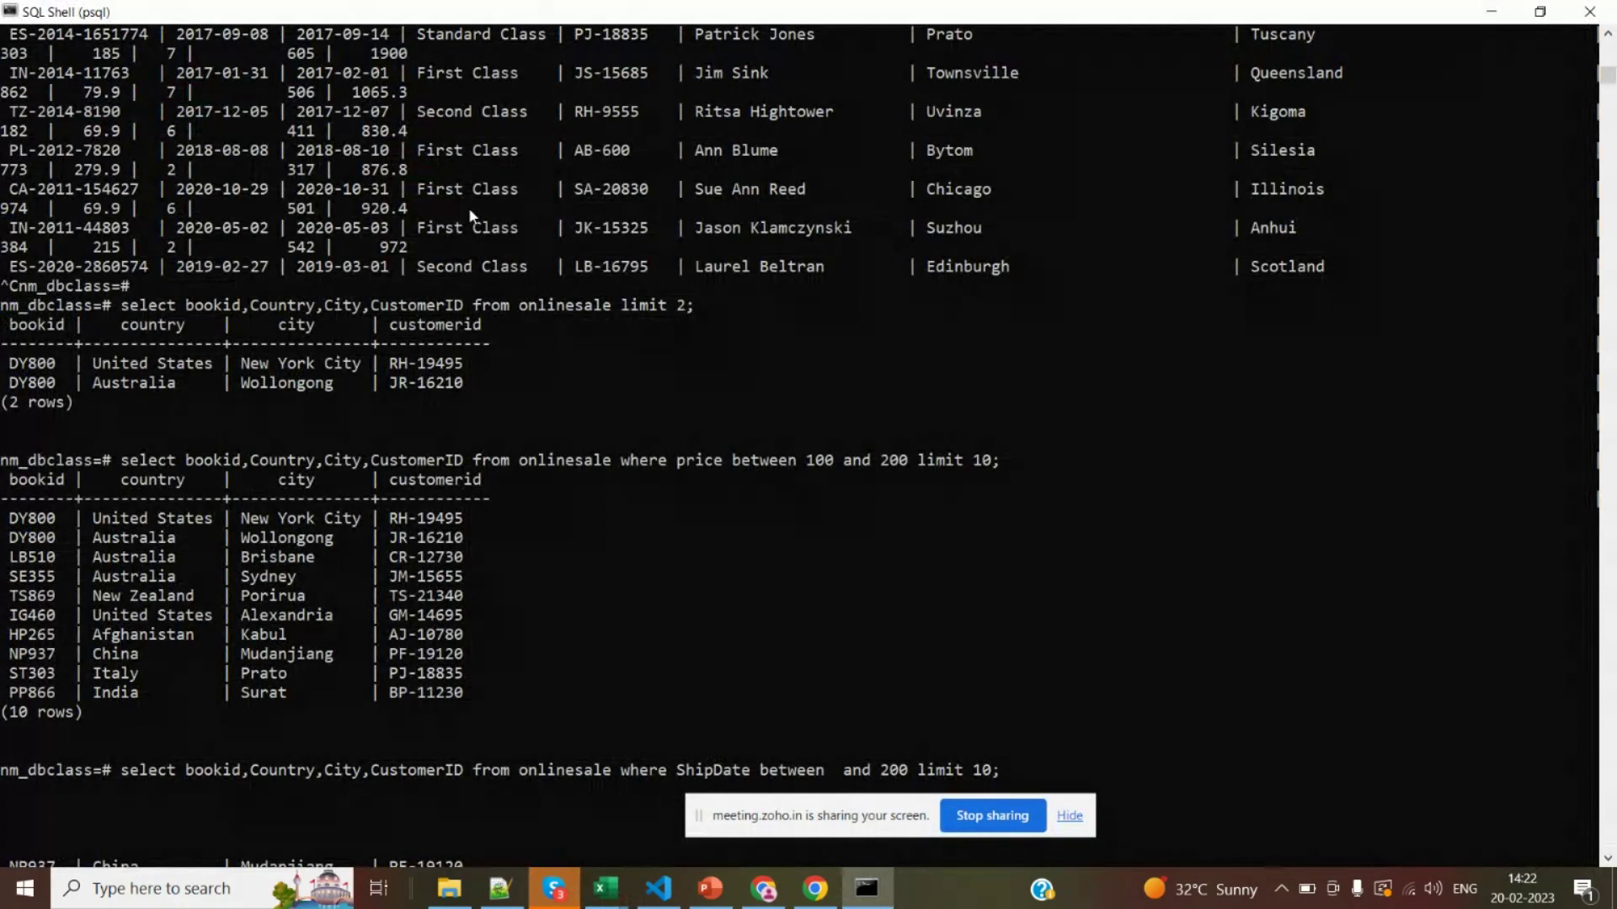
Enter '31-07-2018' as the lower bound of the ShipDate condition and replace the upper bound 200 with '31-07-2018'
type("'31-07-2018'")
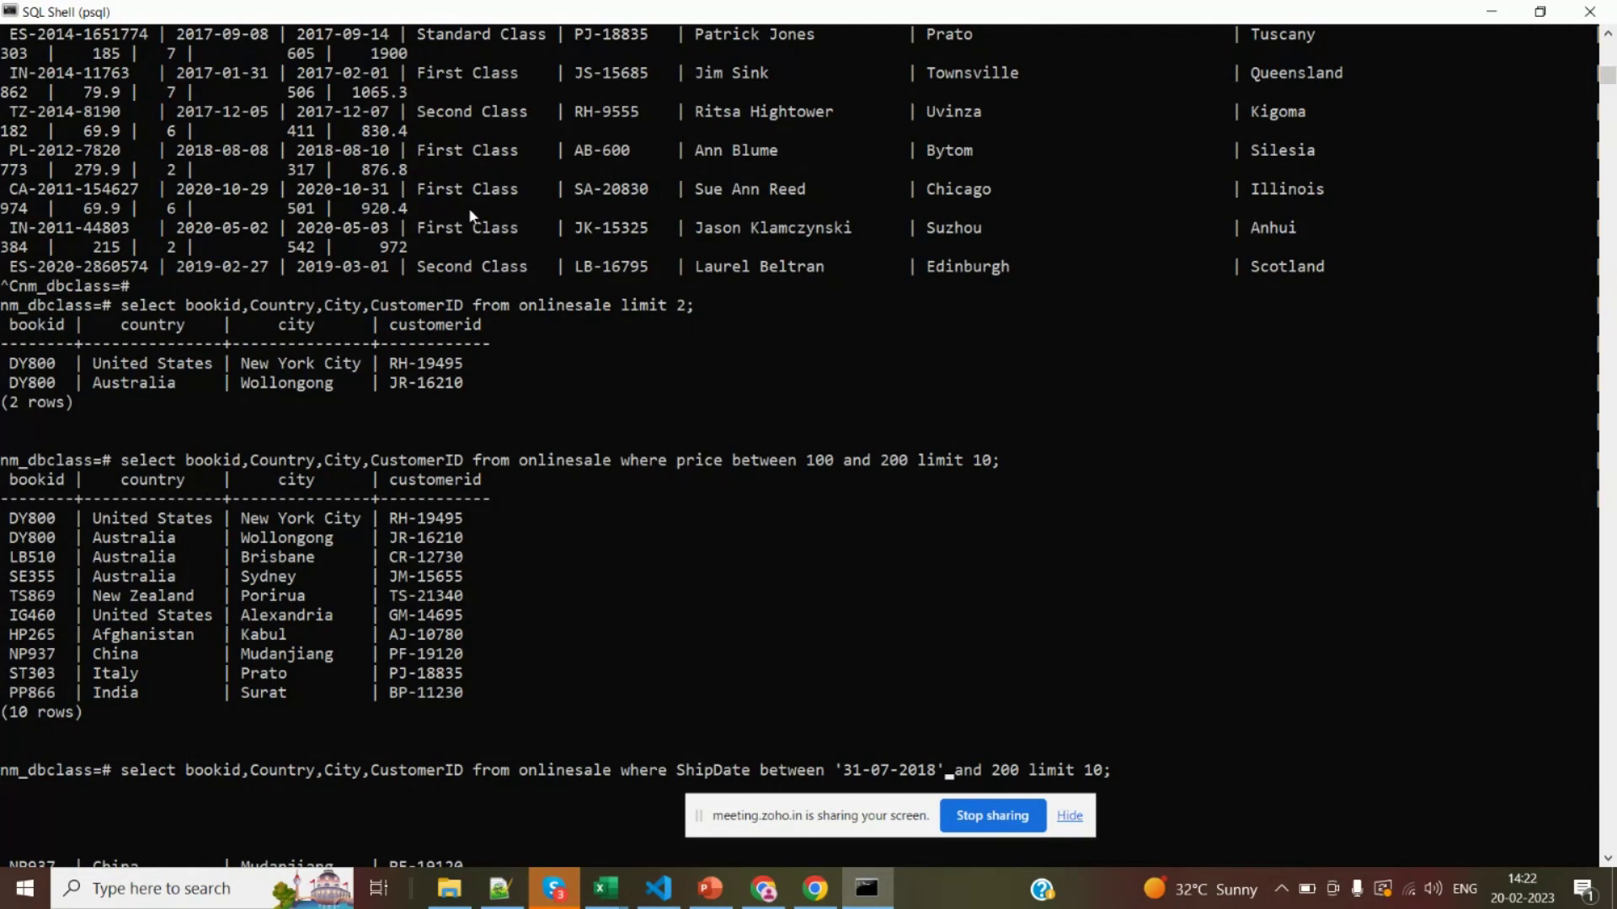
key("Right")
key("Right")
key("Right")
key("Right")
key("Right")
key("Right")
key("Right")
key("Right")
key("BackSpace")
key("BackSpace")
key("BackSpace")
type("'31-07-2018")
type("'")
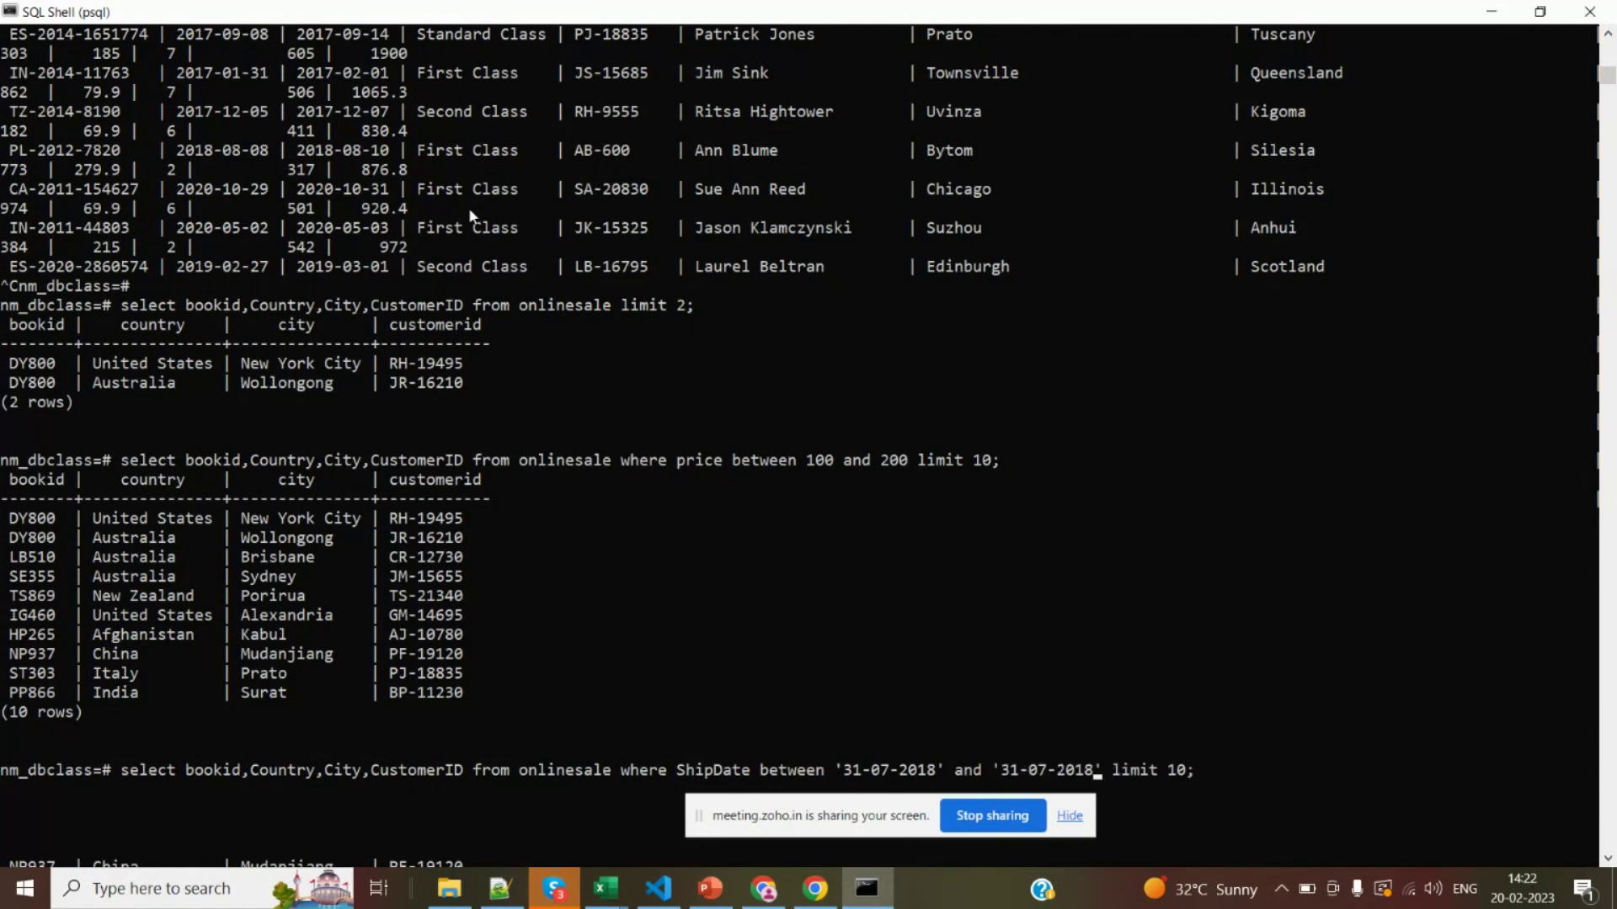
Change the upper ShipDate bound to '31-07-2019' and run the query with a limit of 20
key("Left")
key("BackSpace")
type("9")
key("Right")
key("Right")
key("Right")
key("Right")
key("Right")
key("Right")
key("Delete")
type("2")
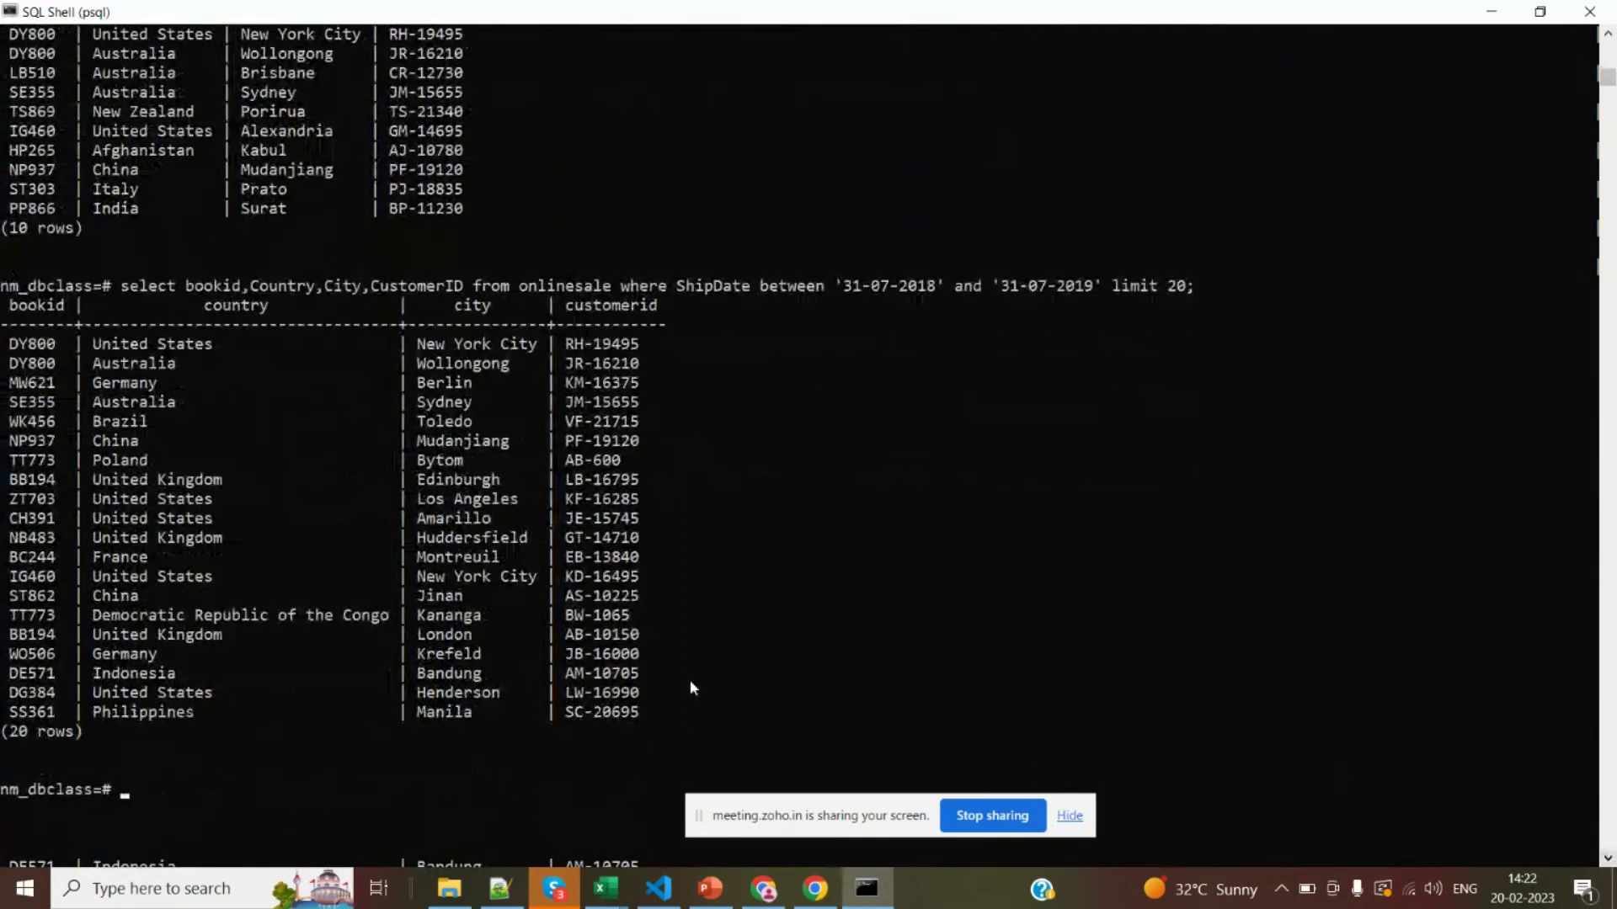
Review the executed query by highlighting its selected columns, the ShipDate column, the between operator and the date bounds
left_click_drag(187, 287, 463, 289)
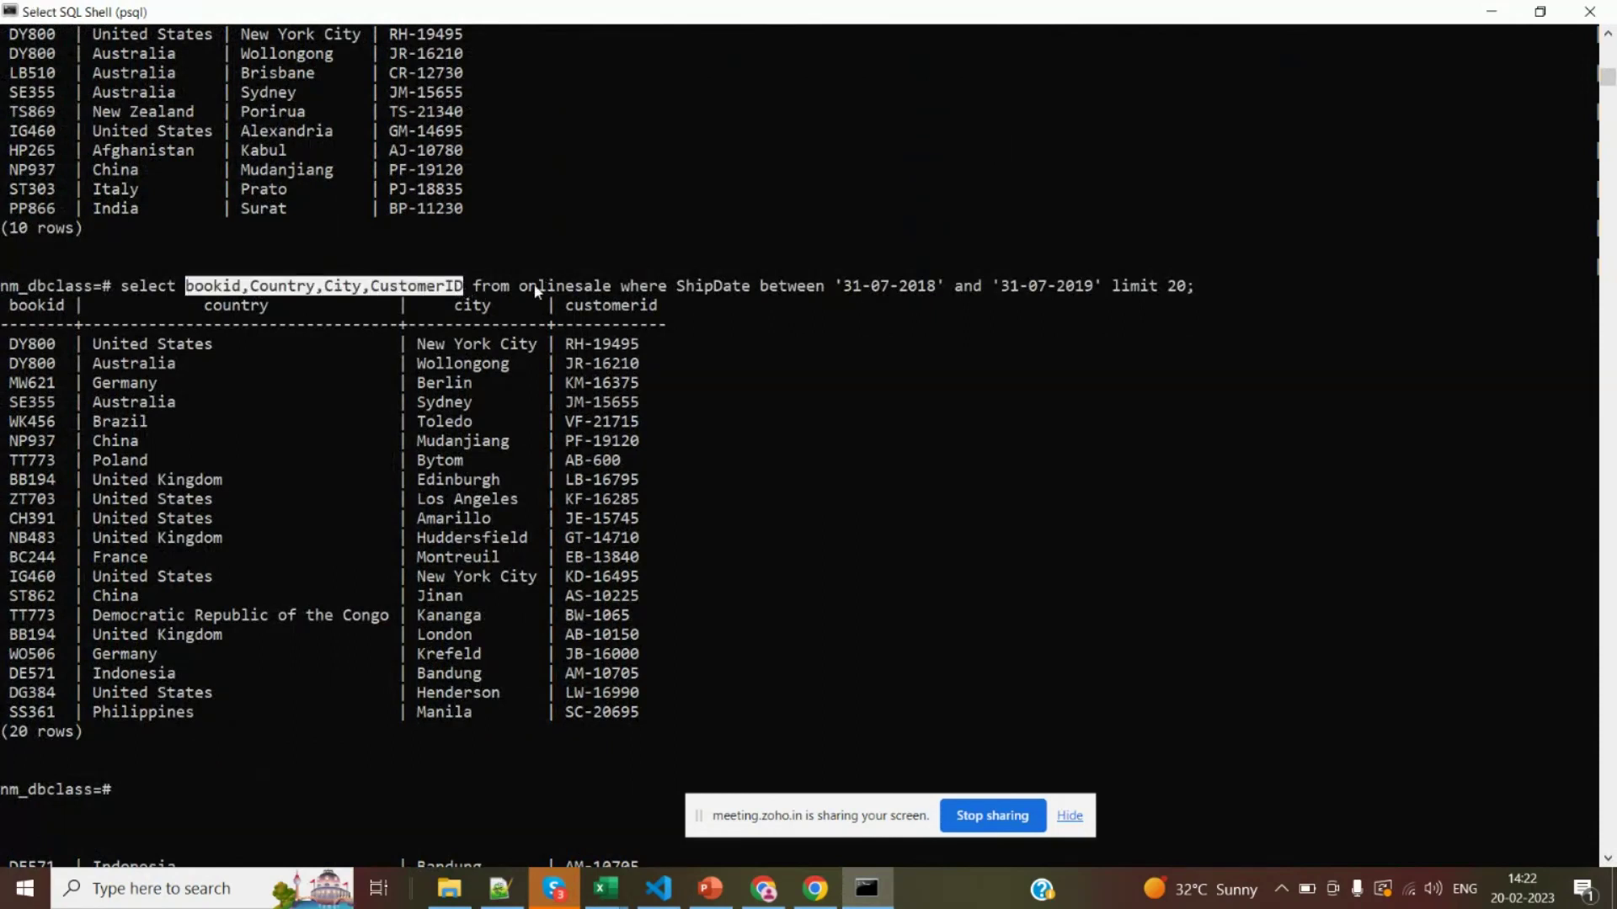
left_click_drag(519, 286, 748, 289)
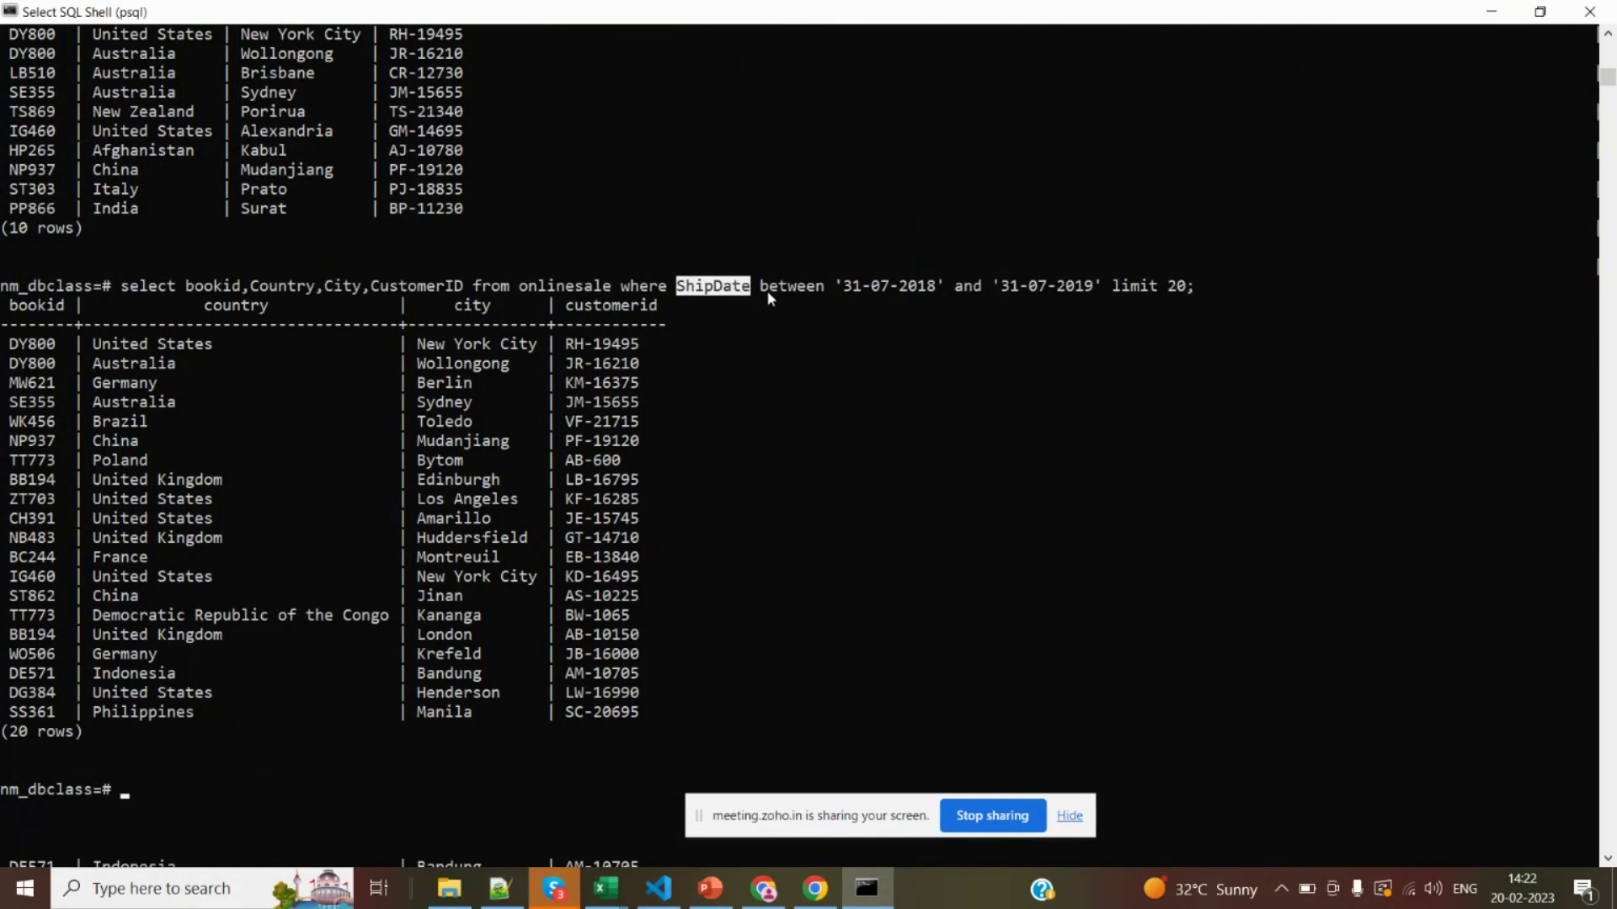
left_click(764, 289)
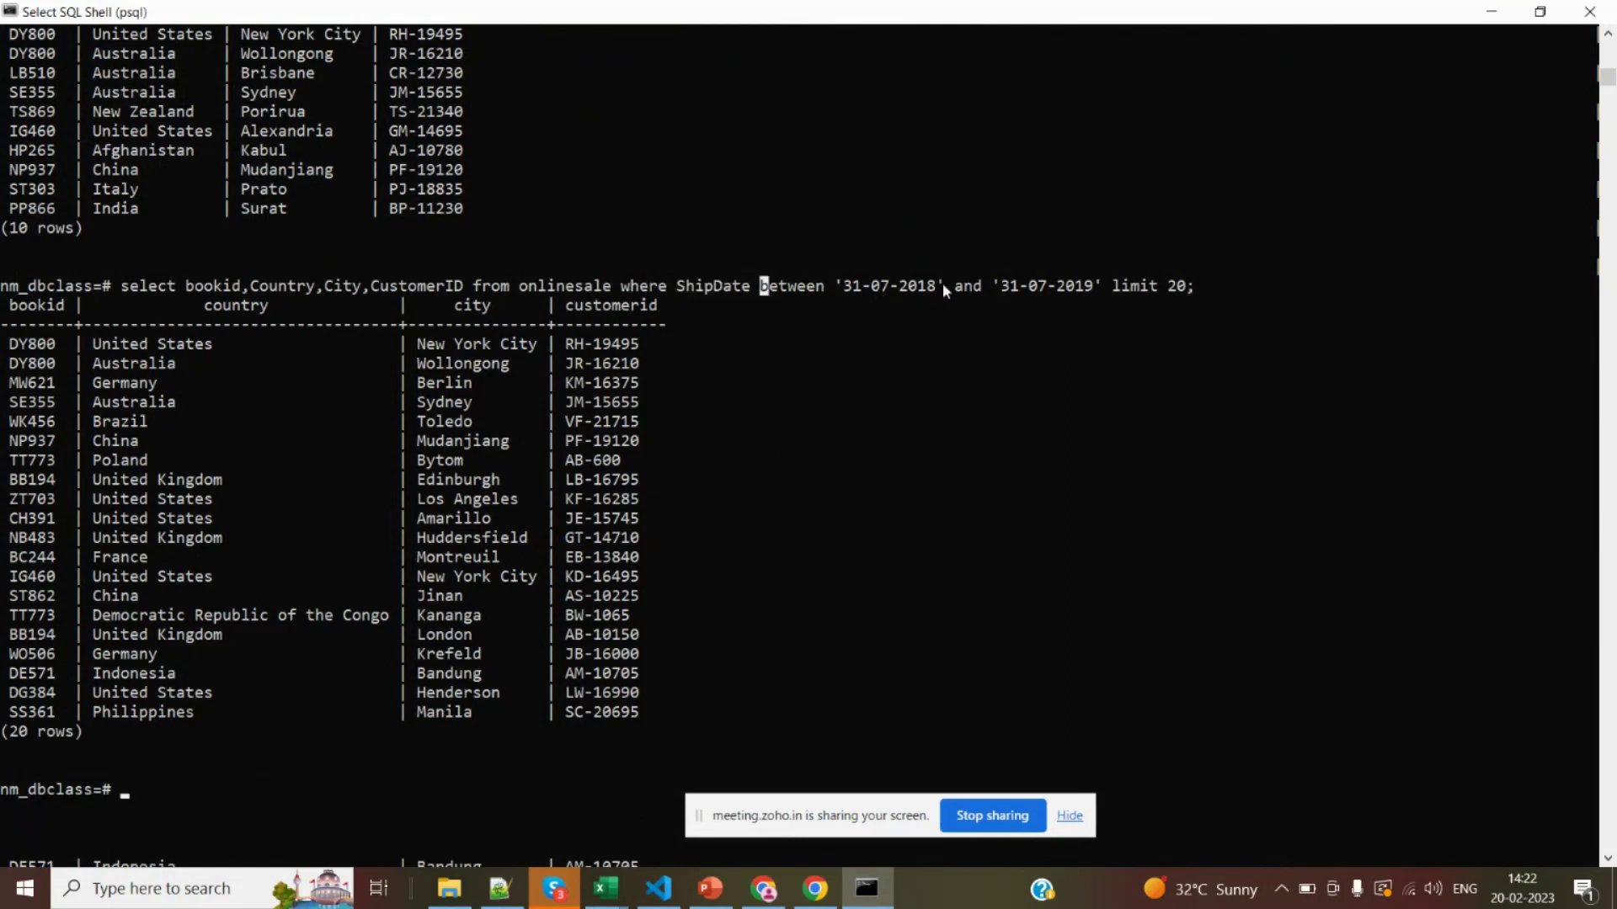
left_click_drag(942, 289, 845, 296)
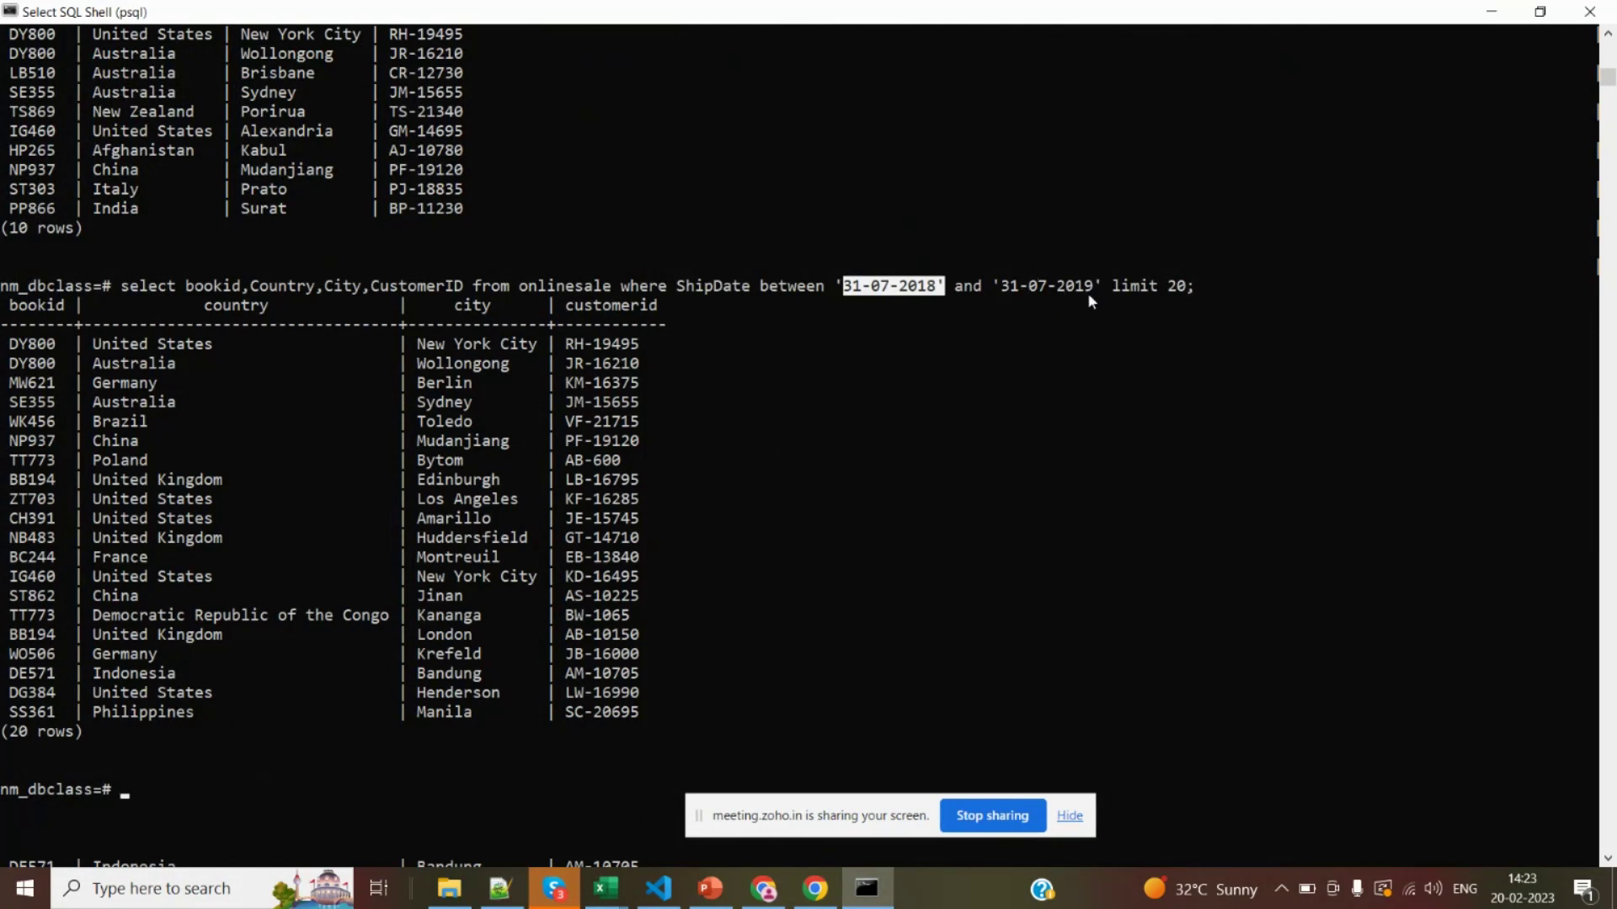
left_click_drag(1089, 284, 850, 305)
left_click(842, 286)
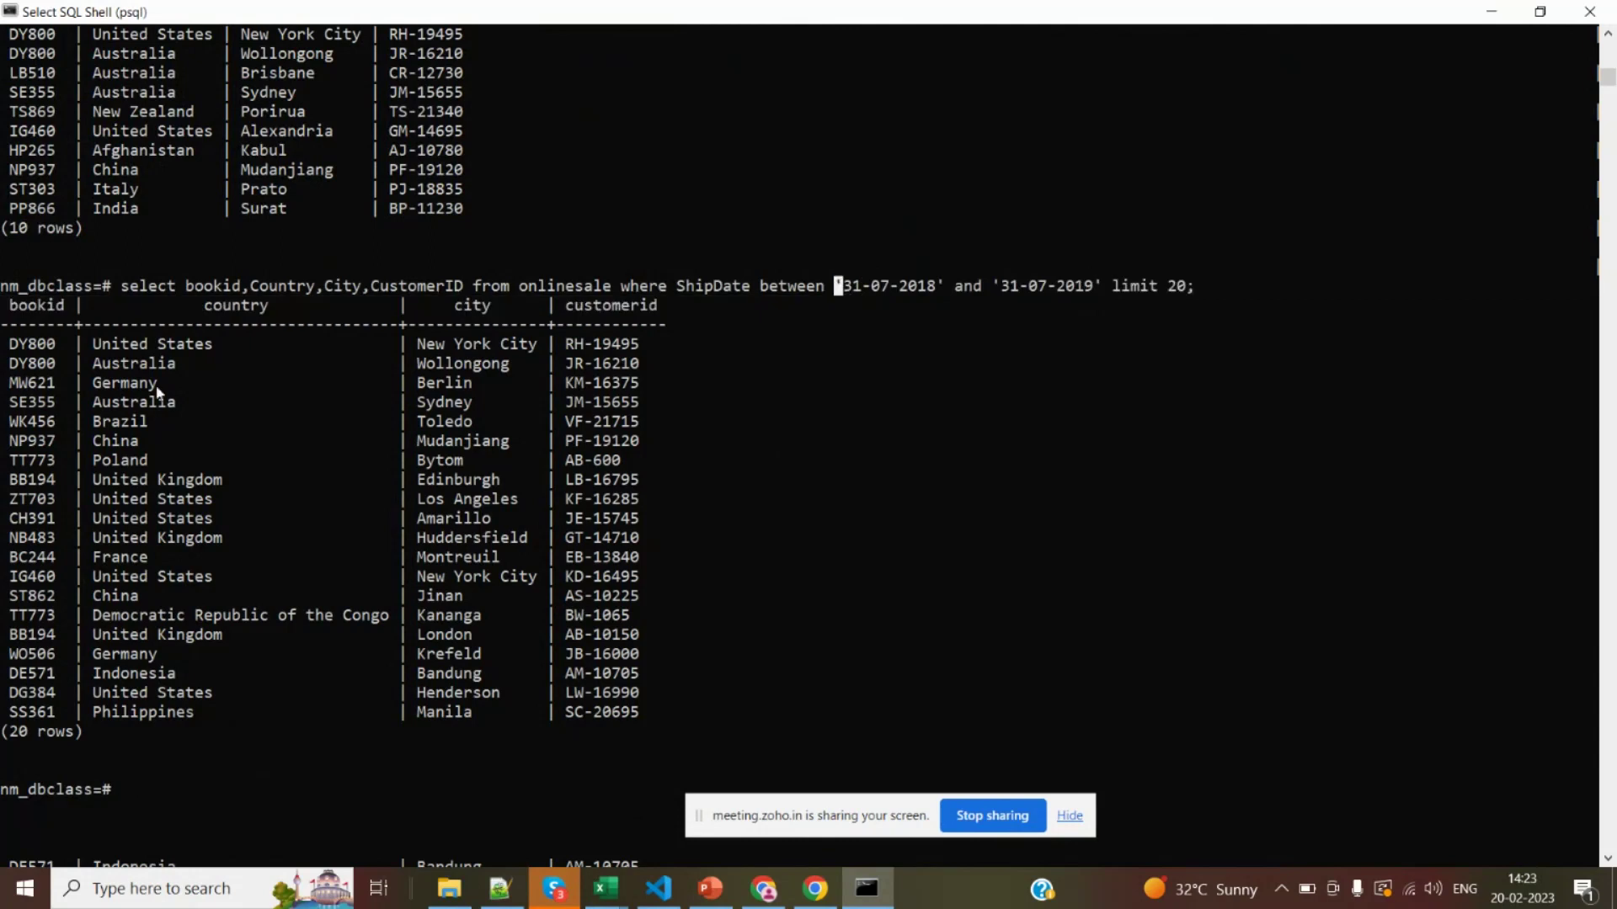
mouse_move(178, 286)
left_mouse_down()
mouse_move(511, 290)
mouse_move(189, 292)
left_mouse_up()
right_click(459, 290)
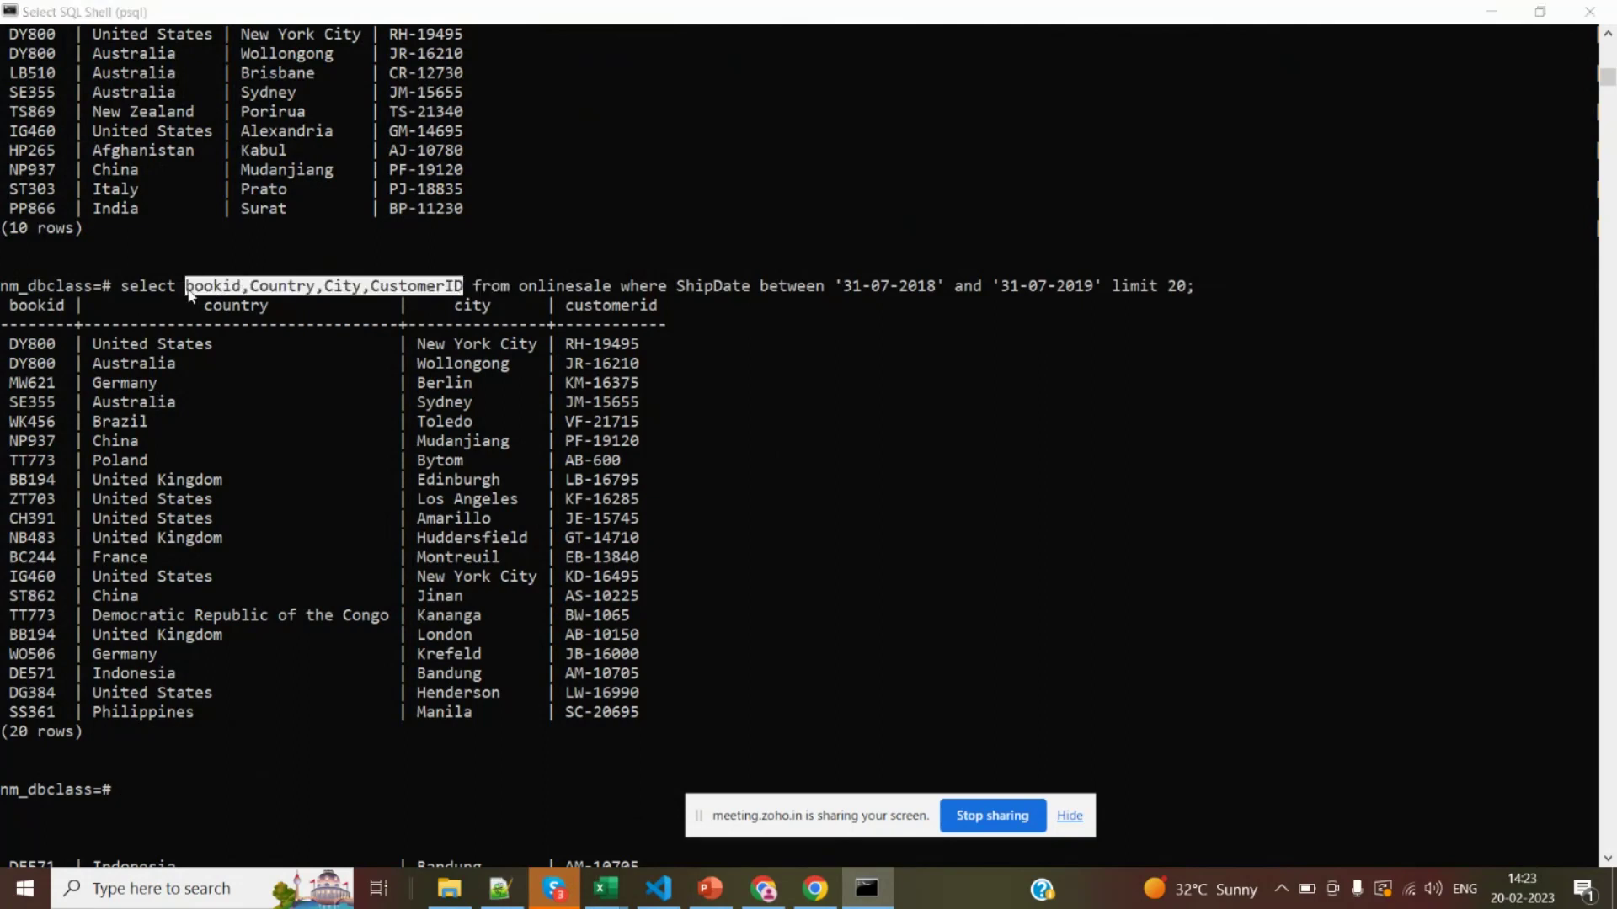
Switch to NM_DB_PPT.pptx in PowerPoint and highlight the LIKE operator below BETWEEN on the where clause operators slide
key("alt+Tab")
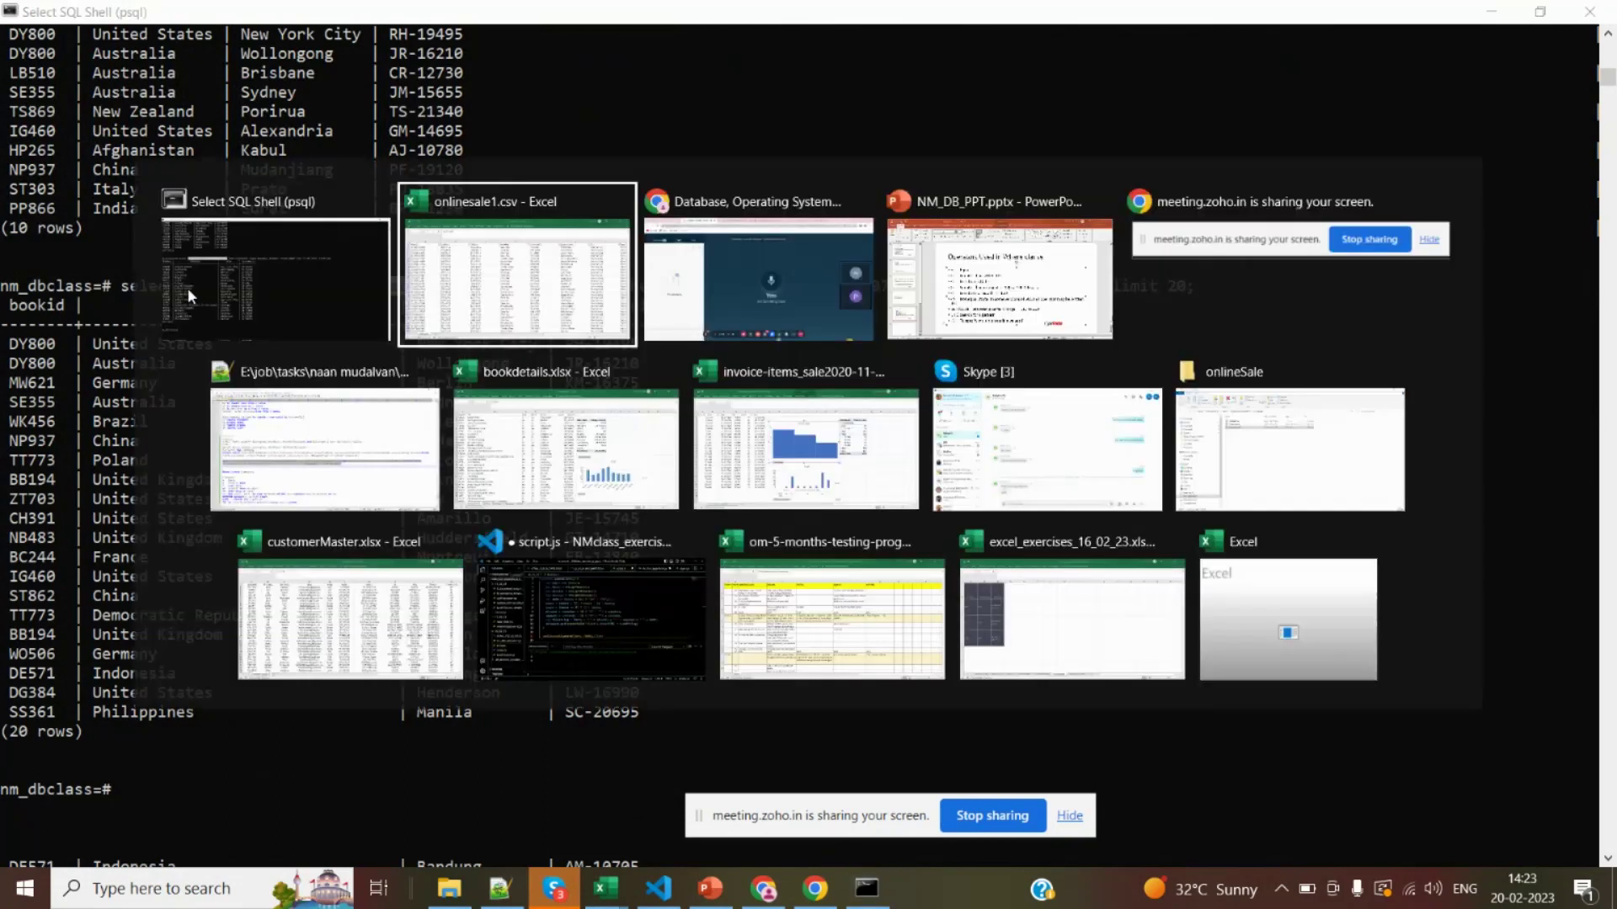
key("alt+Tab")
key("alt+Tab")
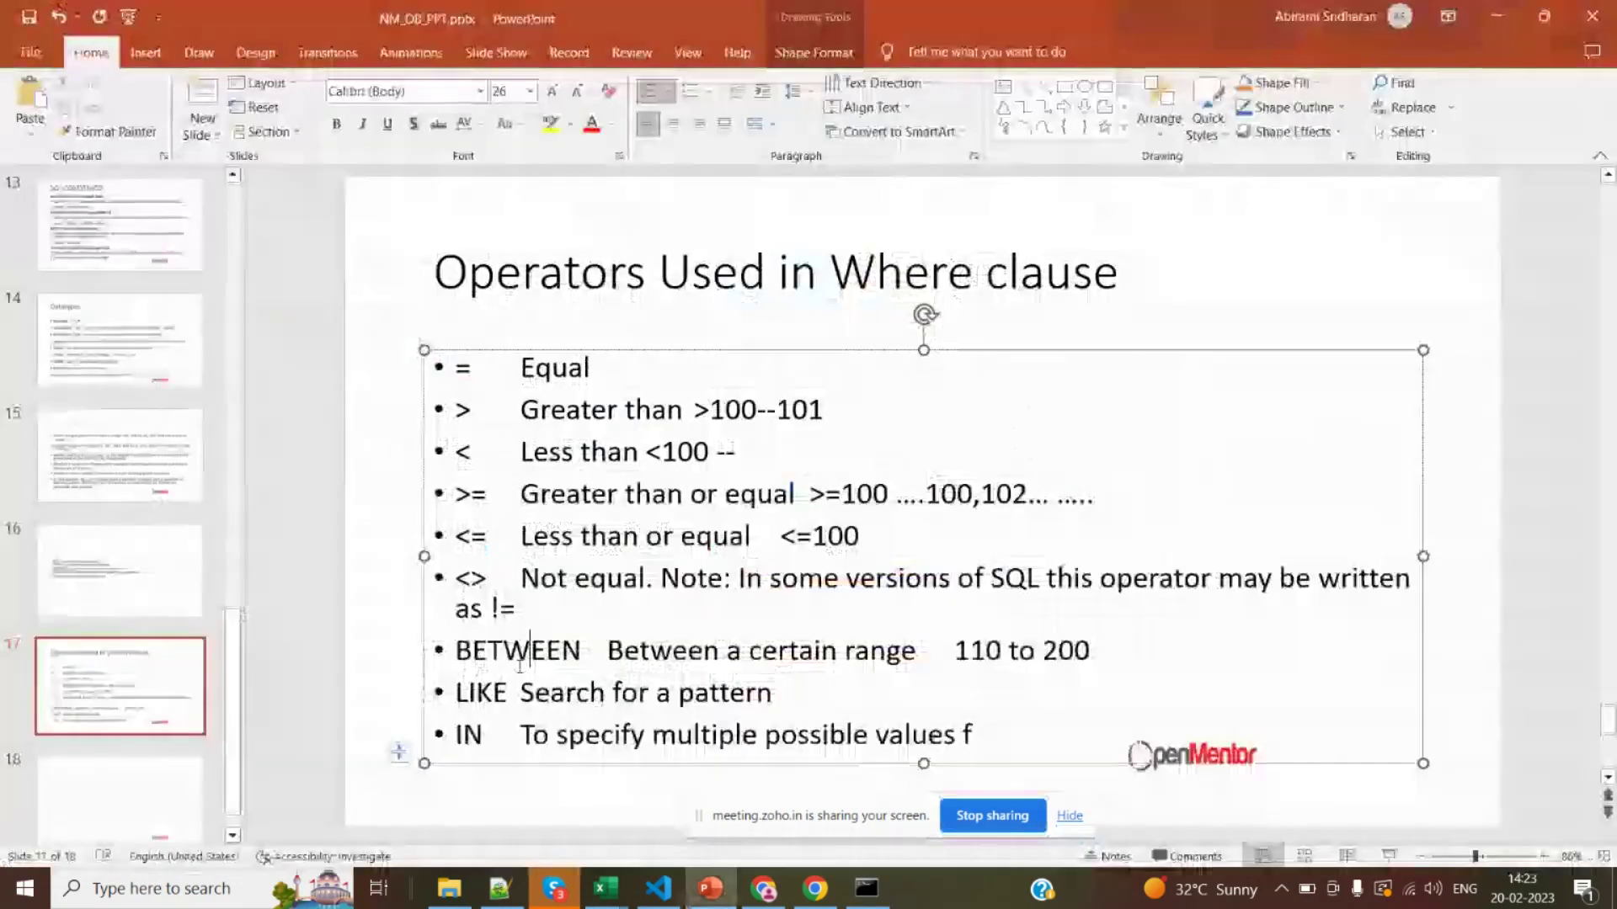
double_click(520, 661)
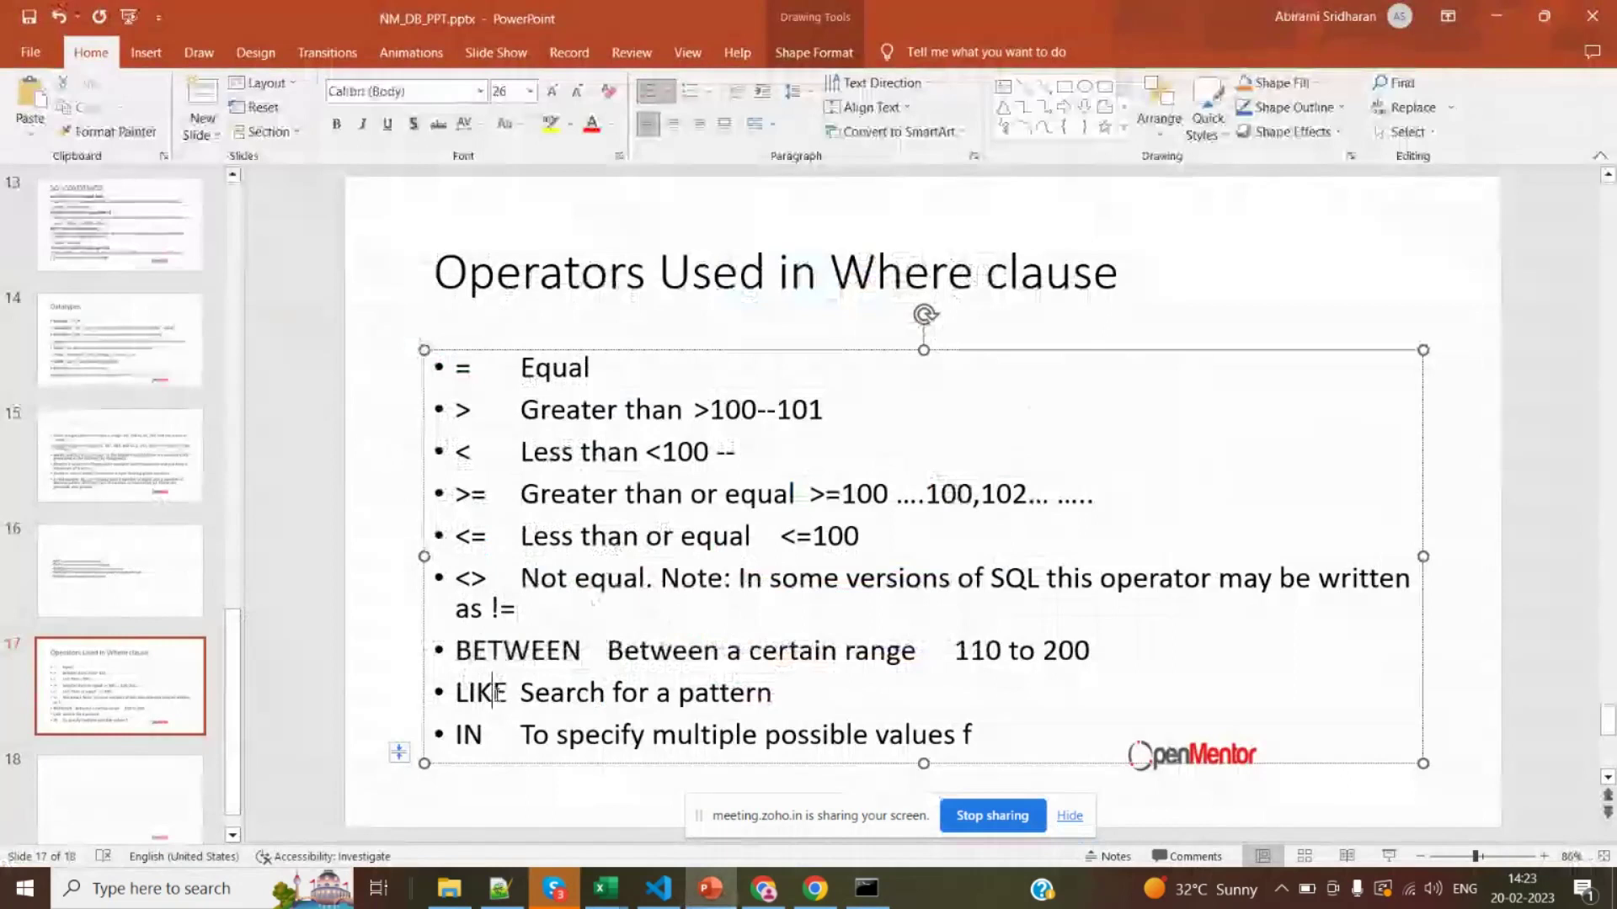
double_click(497, 697)
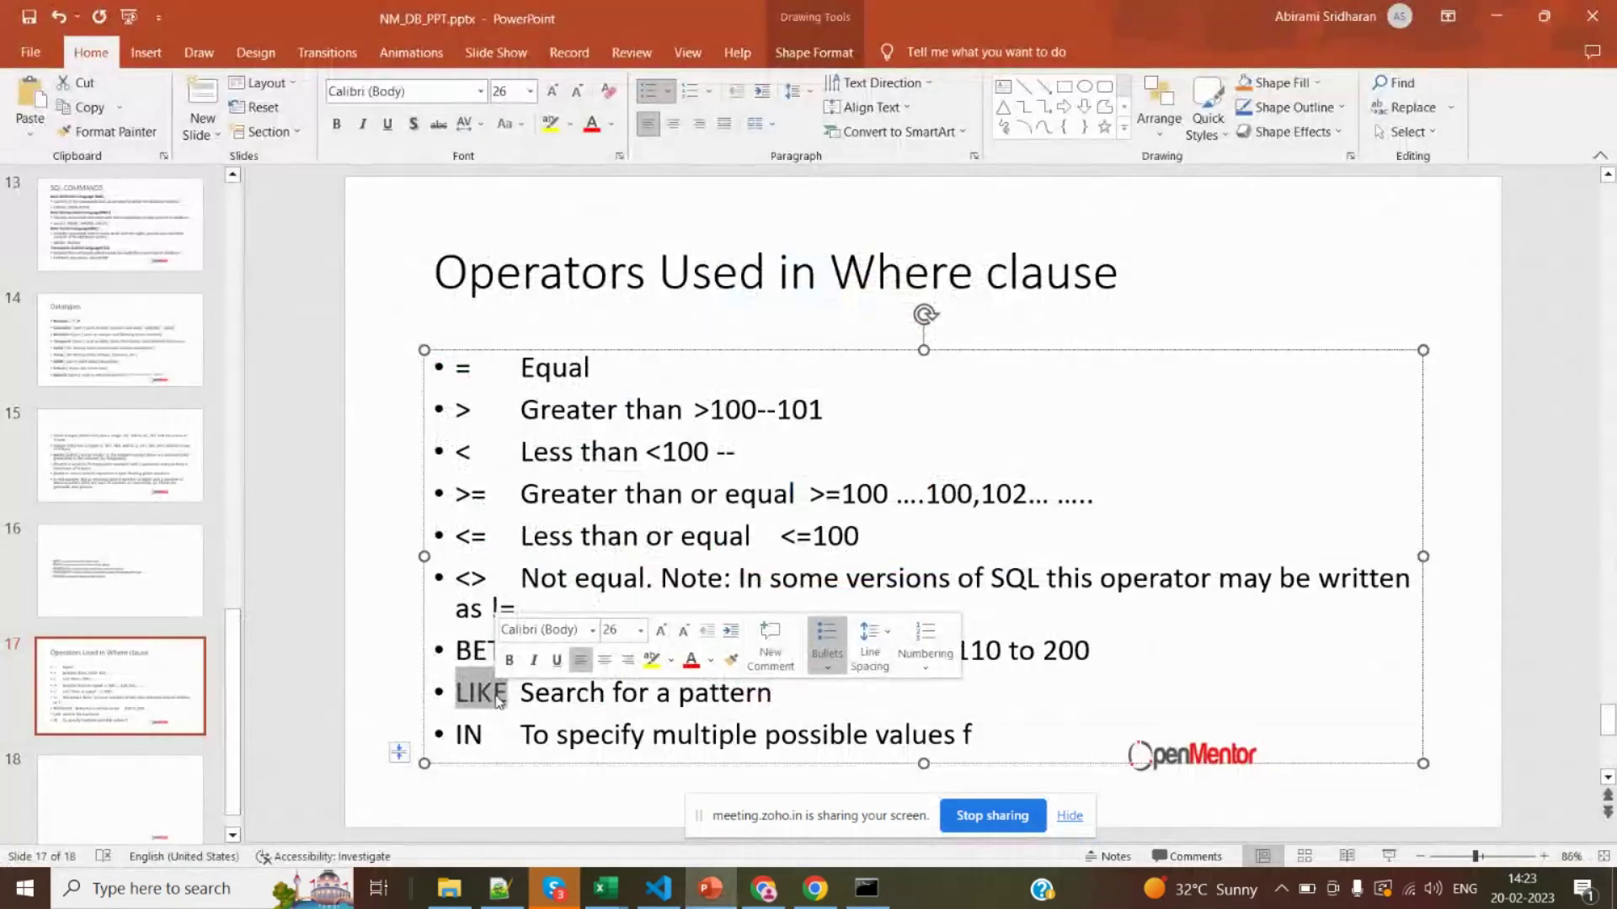